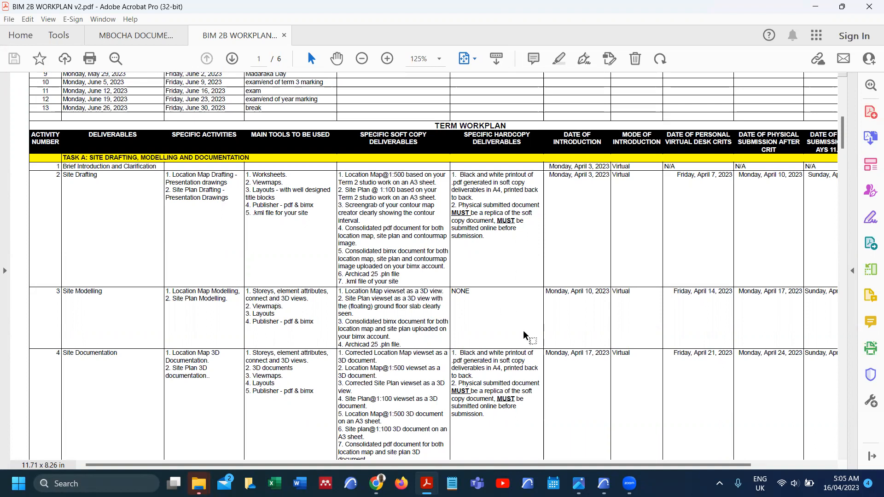
# Step: Bring ARCHICAD to the front and open the 02.3 SITE PLAN layout
pyautogui.click(598, 456)
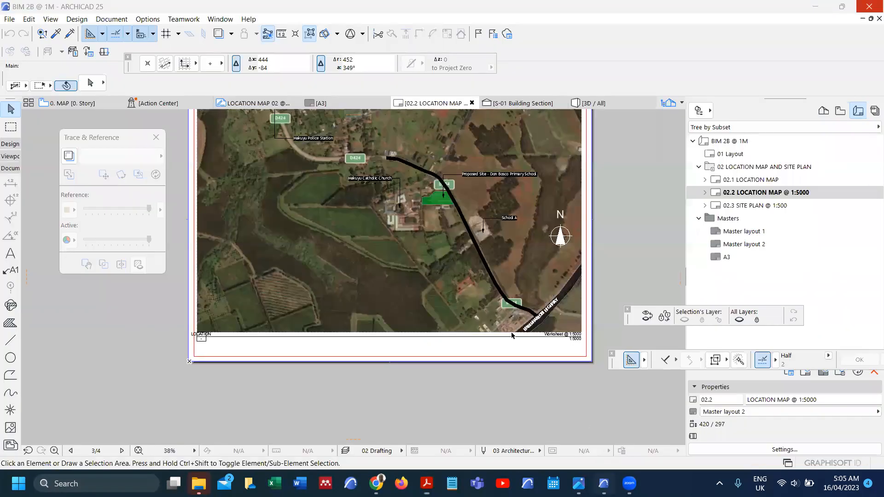
pyautogui.scroll(-2, 330, 239)
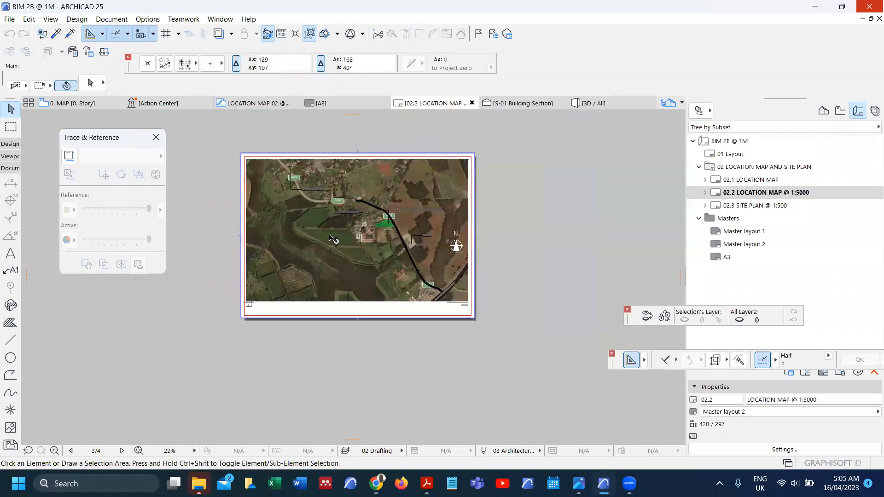
pyautogui.scroll(4, 385, 205)
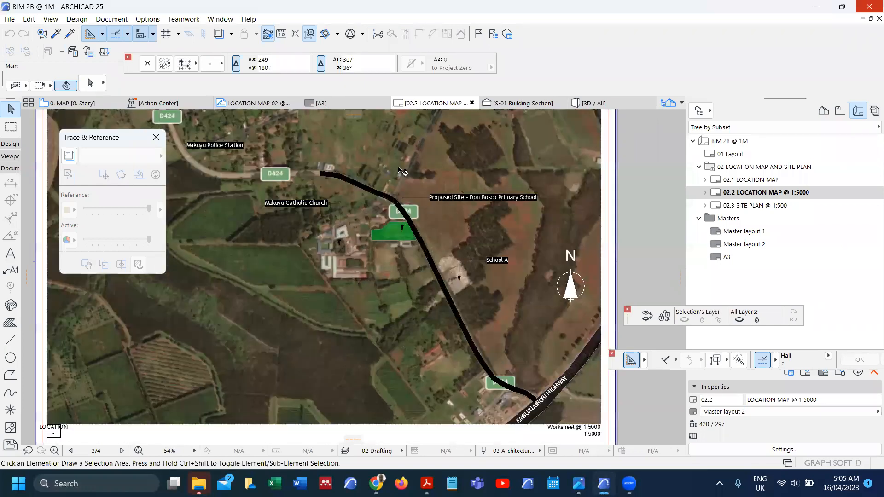
pyautogui.scroll(1, 359, 219)
pyautogui.scroll(-3, 358, 219)
pyautogui.doubleClick(753, 209)
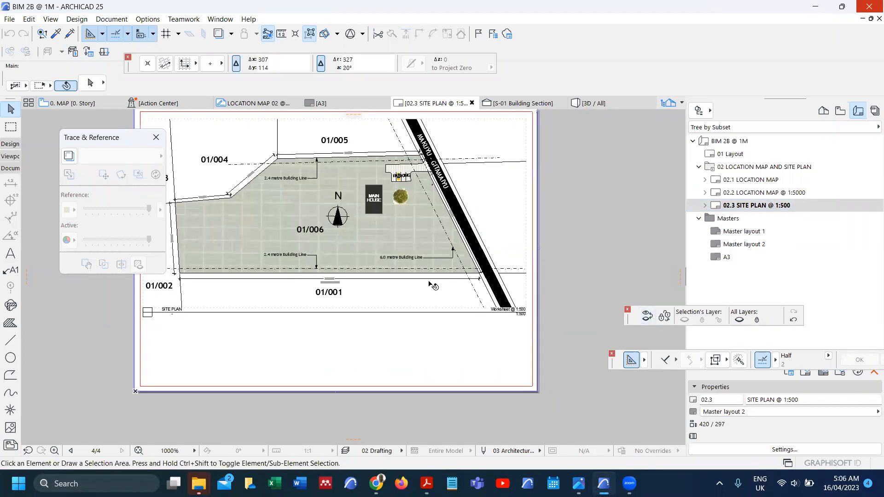
# Step: Hide and re-show the site plan drawing's layer, then go to the 0. MAP story plan
pyautogui.click(432, 286)
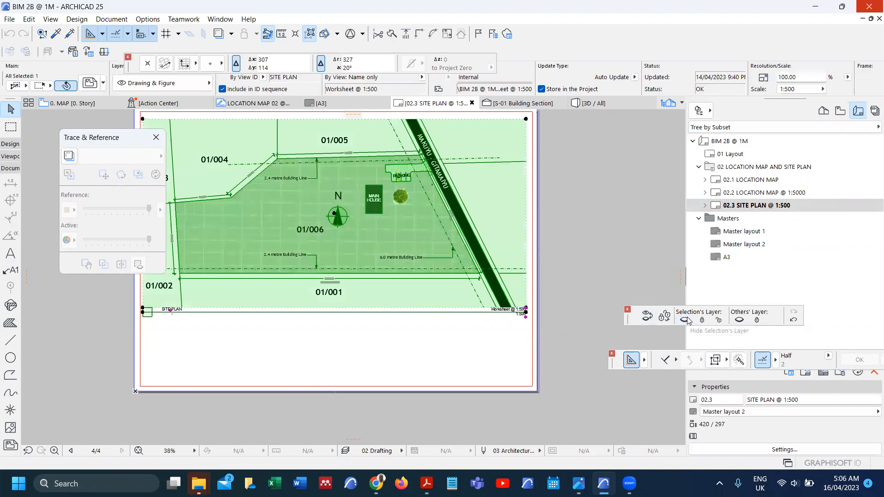
pyautogui.click(688, 321)
pyautogui.click(648, 317)
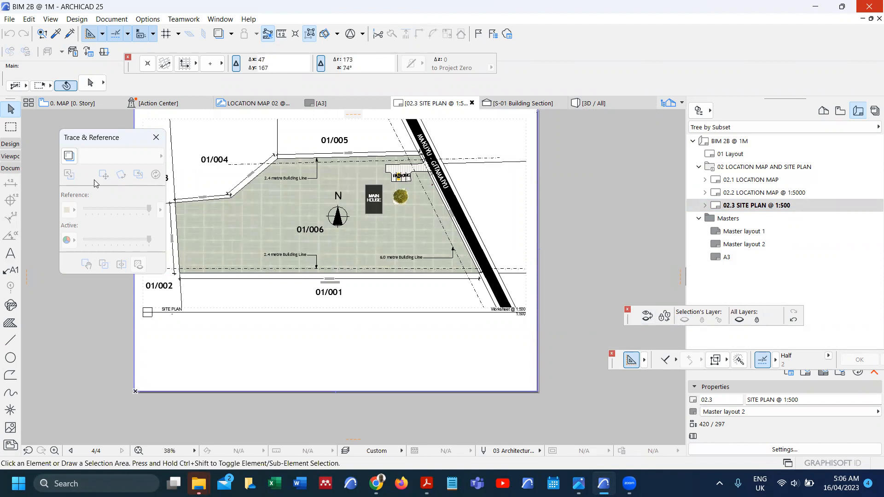
pyautogui.click(92, 103)
pyautogui.scroll(-4, 269, 288)
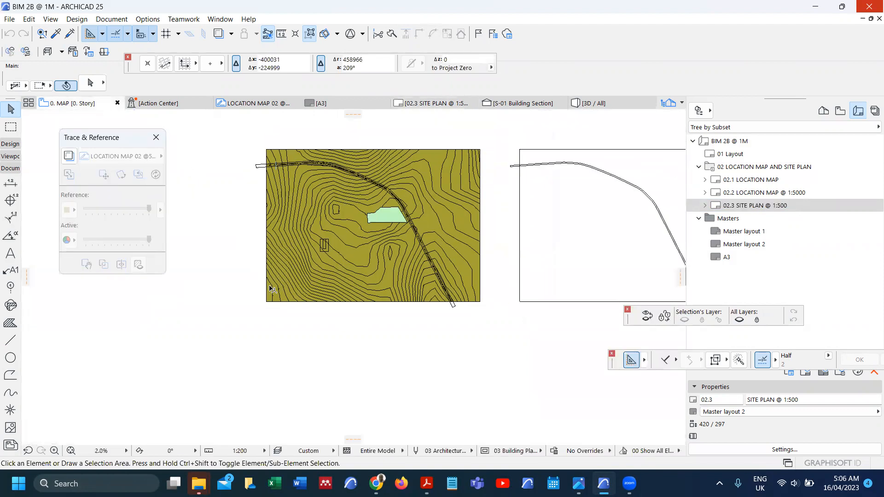
pyautogui.scroll(4, 275, 250)
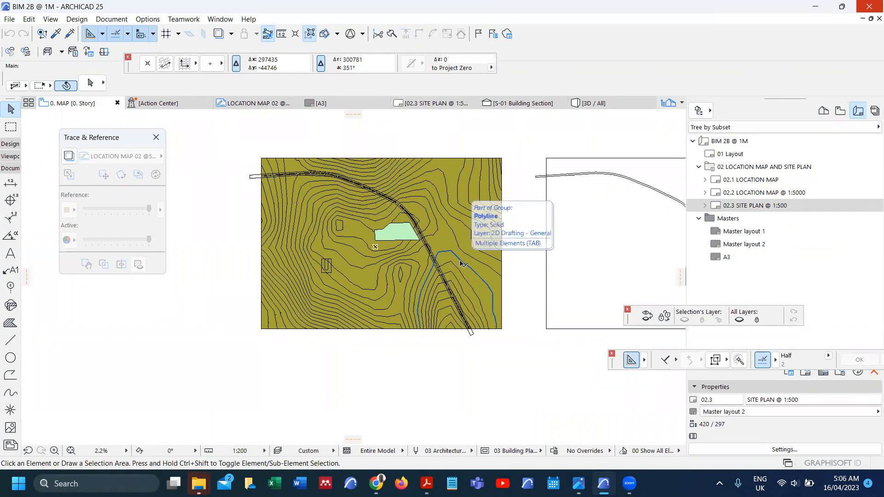
pyautogui.click(460, 261)
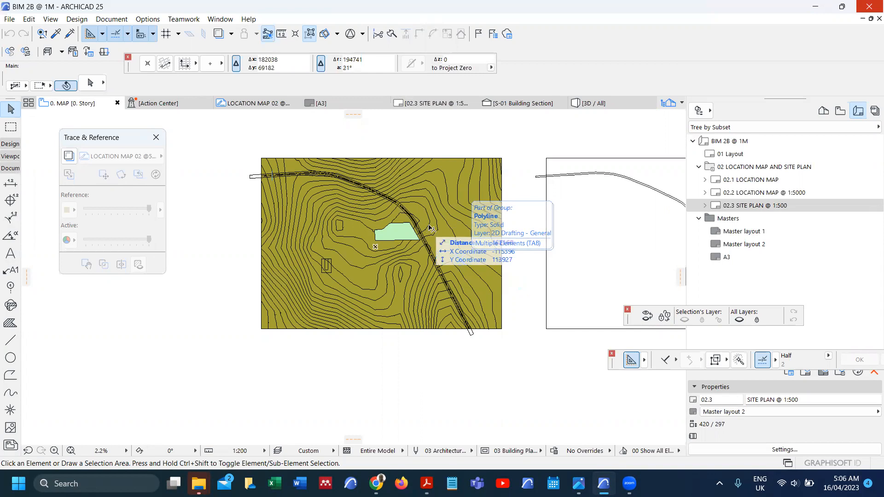
pyautogui.scroll(4, 420, 237)
pyautogui.scroll(3, 420, 236)
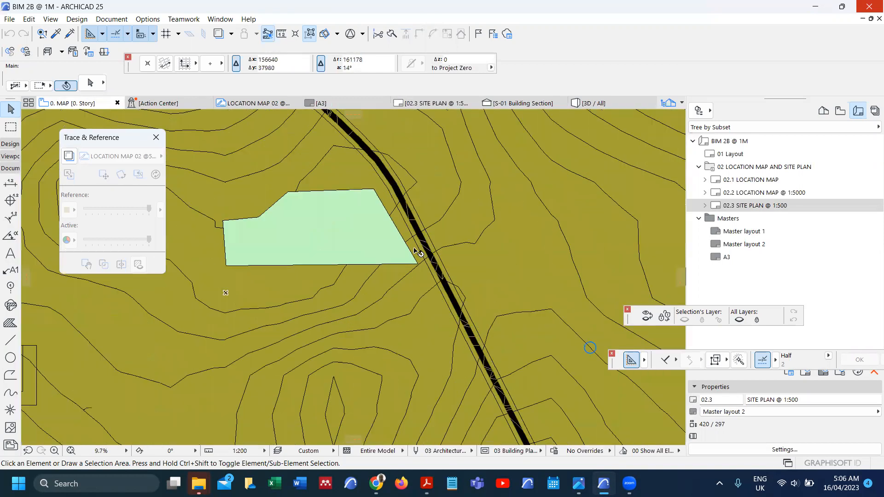
pyautogui.scroll(2, 419, 263)
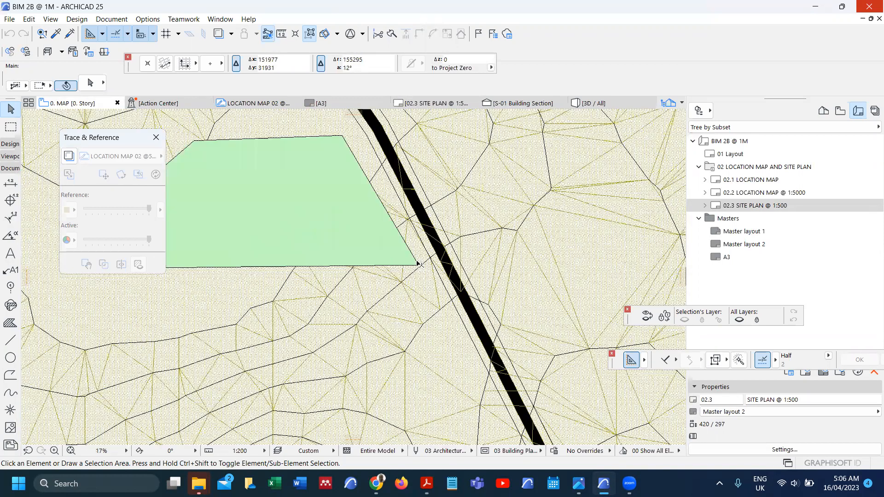
pyautogui.scroll(-4, 416, 260)
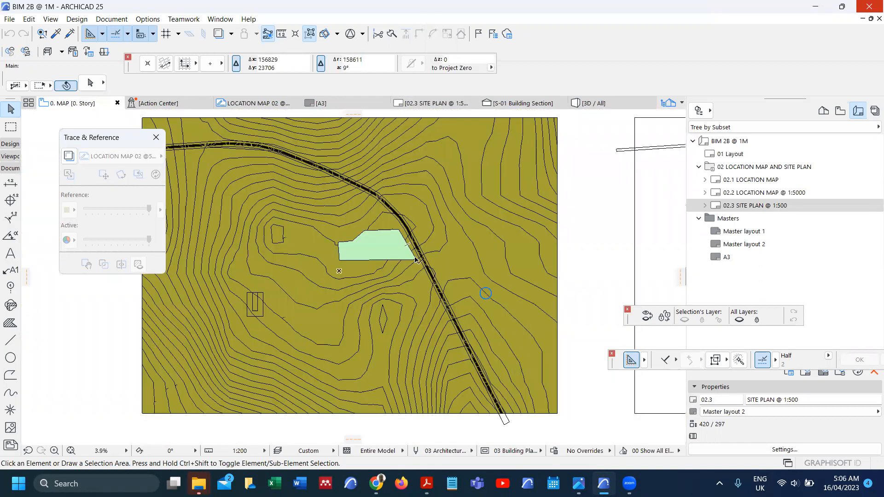
pyautogui.scroll(-1, 413, 262)
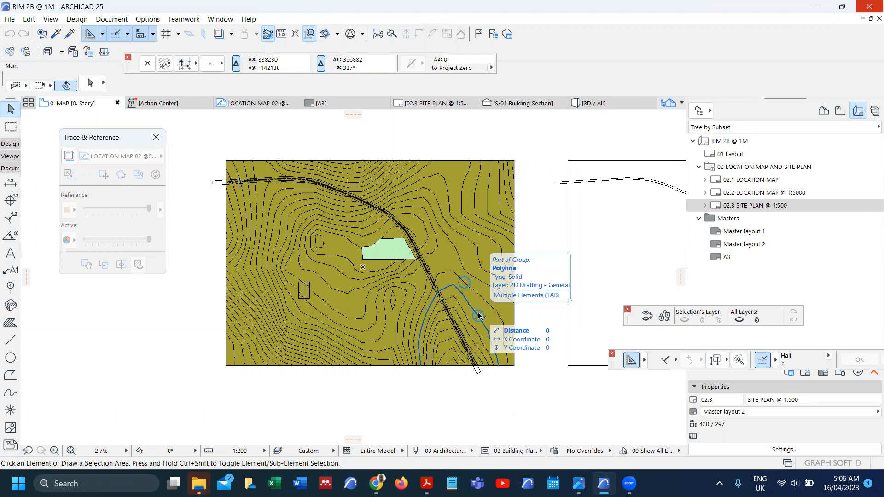
pyautogui.click(726, 208)
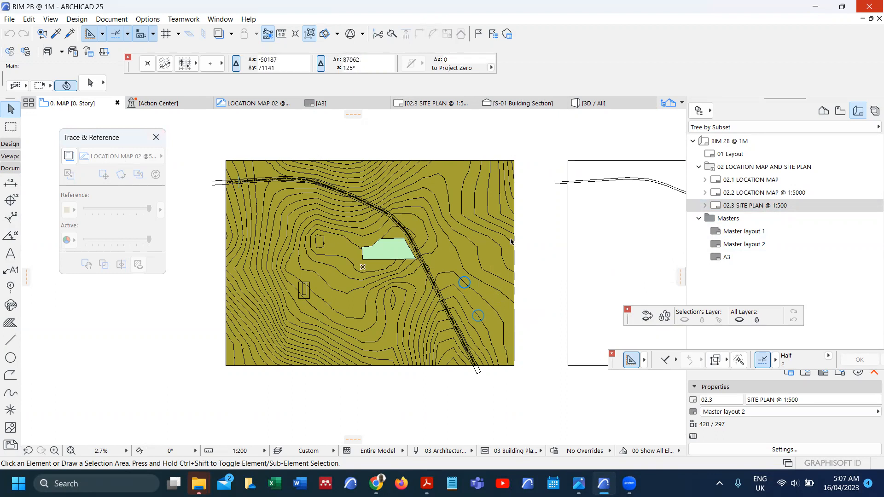
pyautogui.click(795, 193)
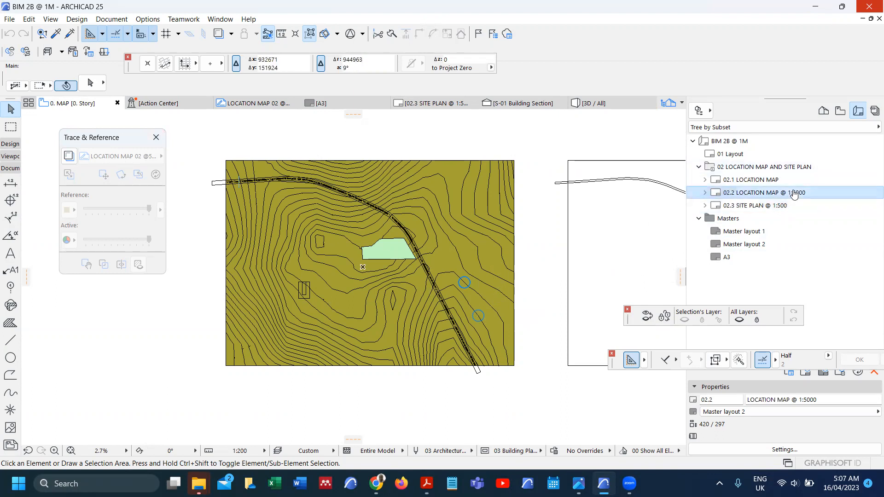
# Step: Show 02.2 LOCATION MAP as trace reference and move it to the lower left of the map
pyautogui.rightClick(795, 194)
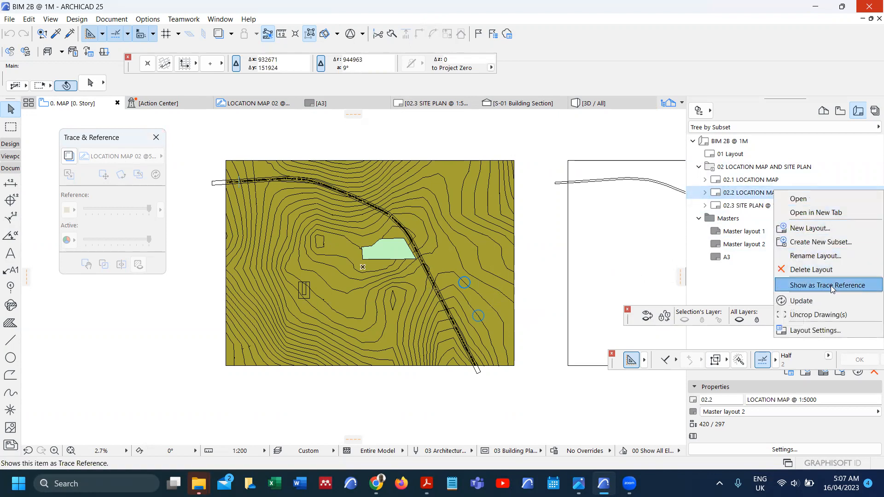
pyautogui.click(795, 285)
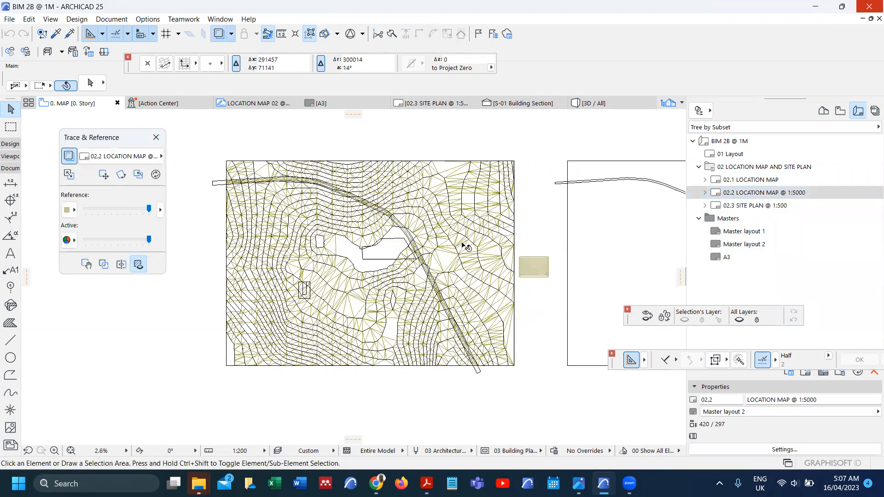
pyautogui.scroll(-3, 463, 244)
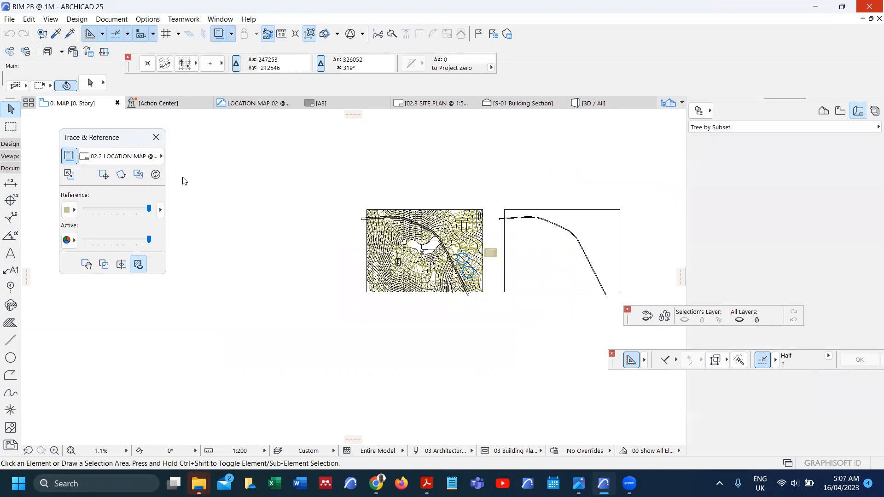
pyautogui.click(103, 176)
pyautogui.click(310, 251)
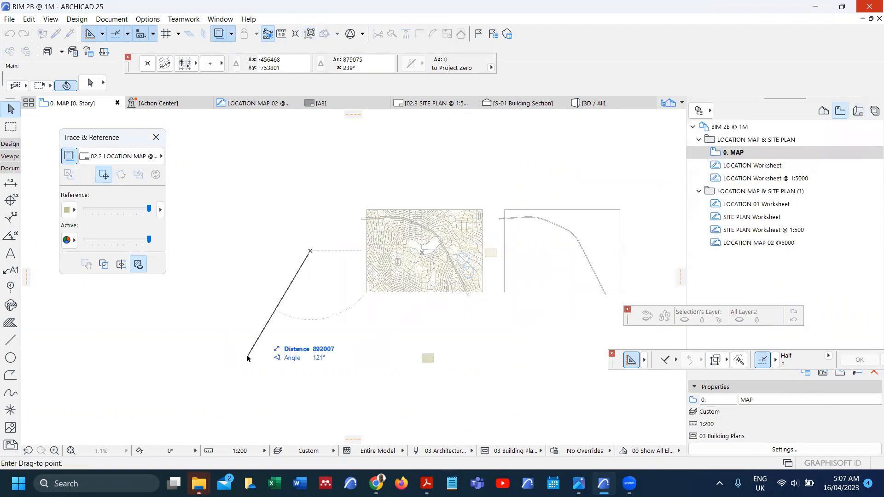
pyautogui.click(223, 337)
pyautogui.scroll(6, 408, 332)
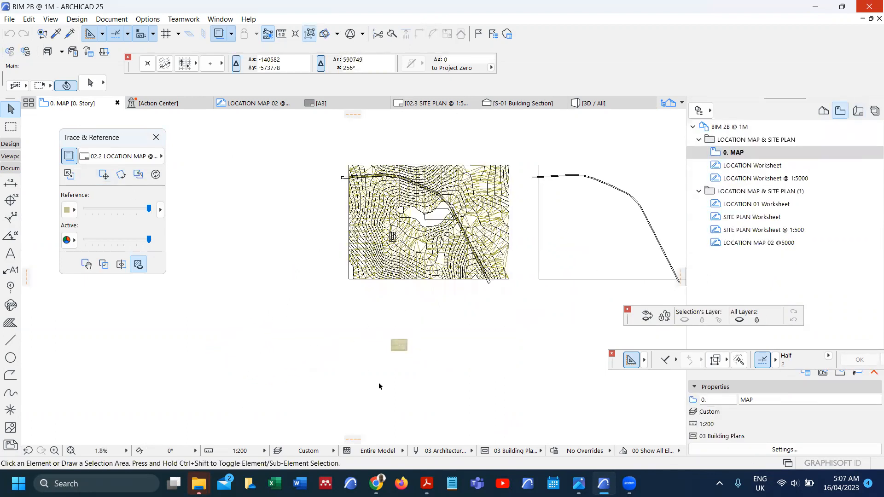
pyautogui.scroll(1, 378, 385)
pyautogui.scroll(-2, 333, 338)
pyautogui.moveTo(334, 362); pyautogui.dragTo(336, 315, button='middle')
pyautogui.scroll(1, 343, 323)
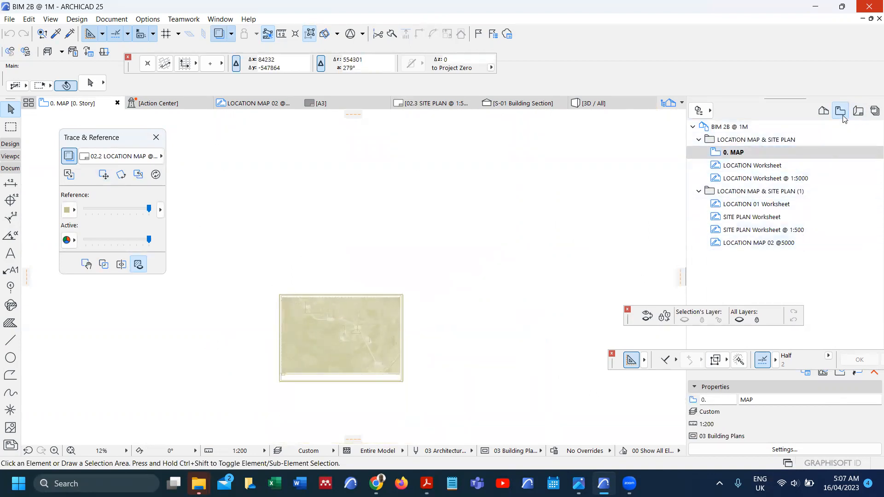
# Step: Open the 02.2 LOCATION MAP layout from the layouts list
pyautogui.click(859, 112)
pyautogui.rightClick(771, 195)
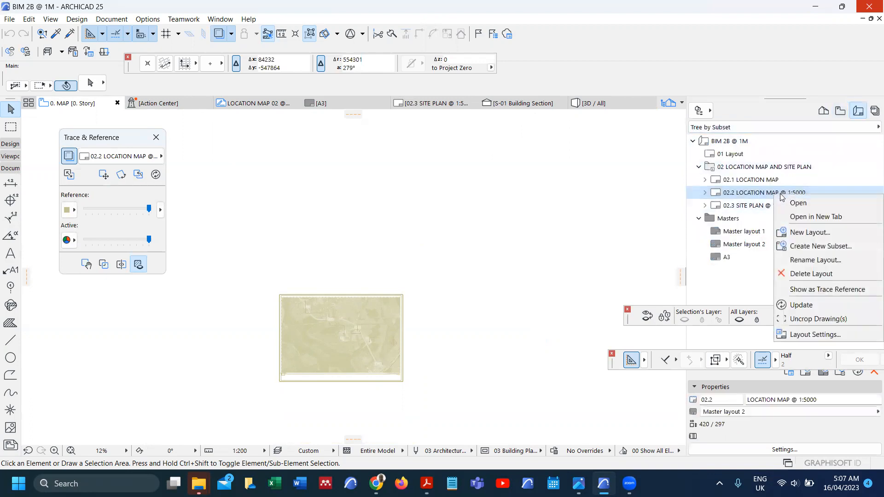
pyautogui.click(798, 203)
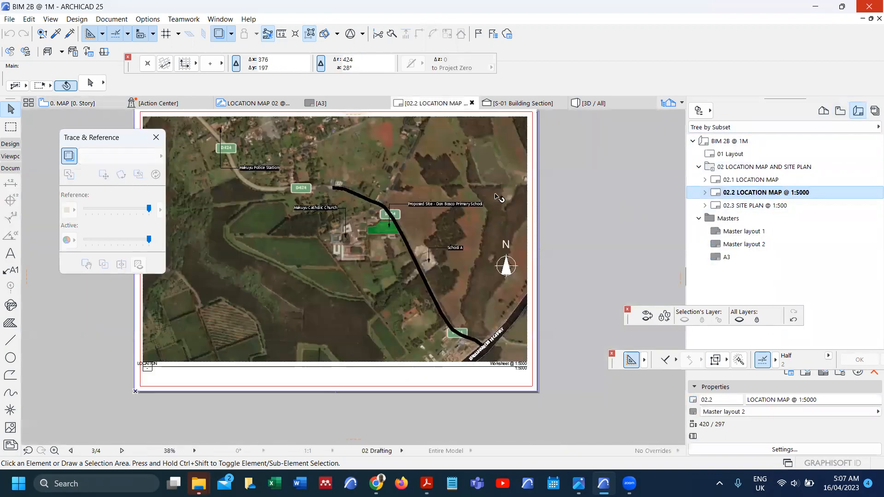
# Step: Open the location map drawing's source LOCATION Worksheet in a new tab, then return to 0. MAP
pyautogui.click(499, 197)
pyautogui.rightClick(497, 197)
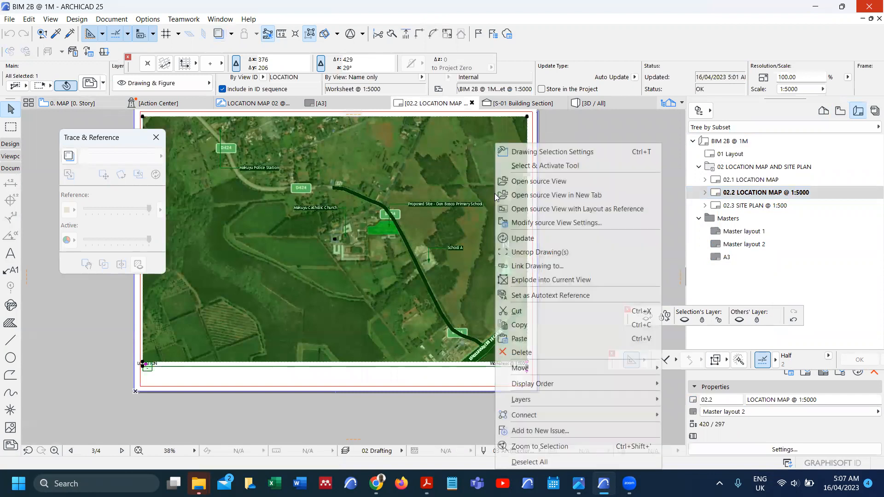
pyautogui.click(542, 183)
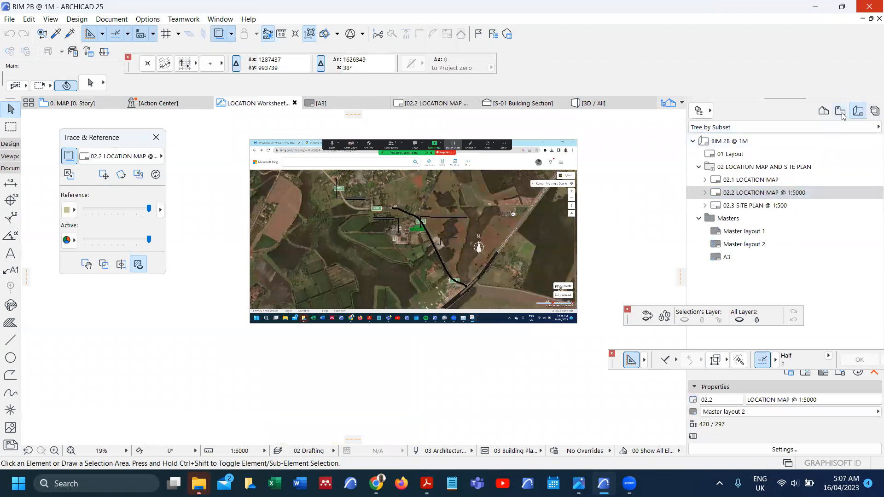
pyautogui.click(841, 112)
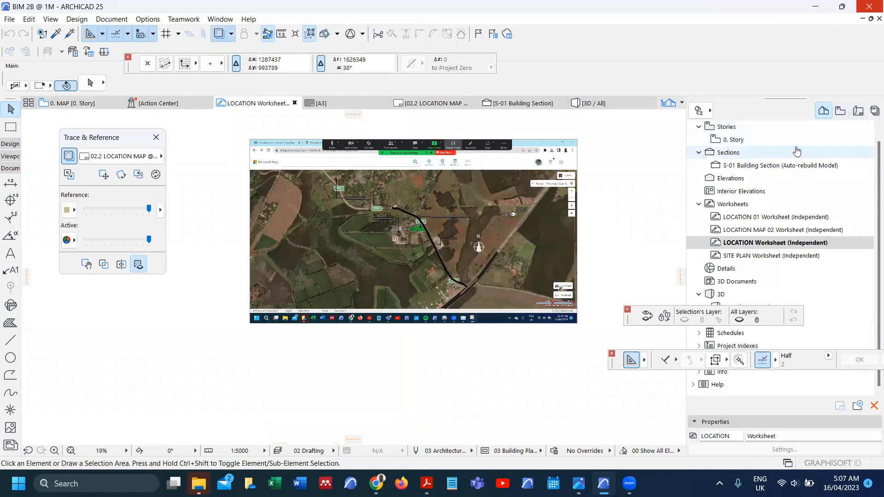
pyautogui.doubleClick(770, 150)
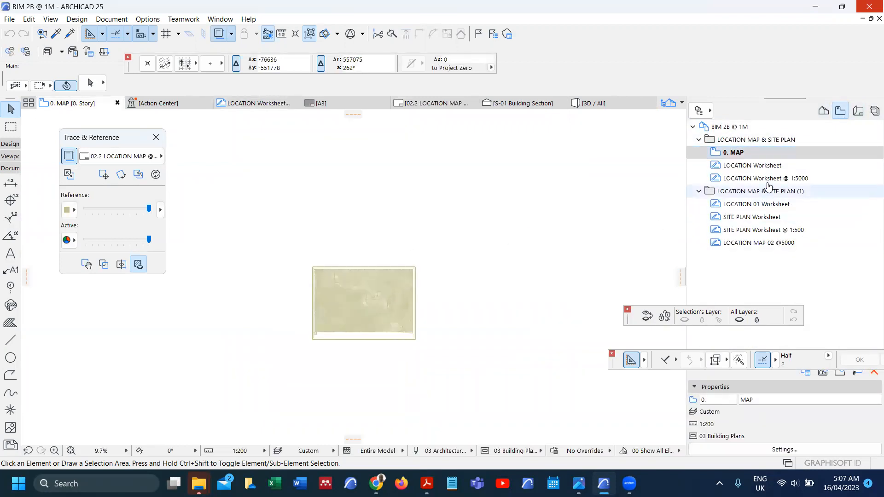
# Step: Set LOCATION Worksheet @ 1:5000 as the 0. MAP plan's trace reference and zoom to inspect it
pyautogui.rightClick(732, 179)
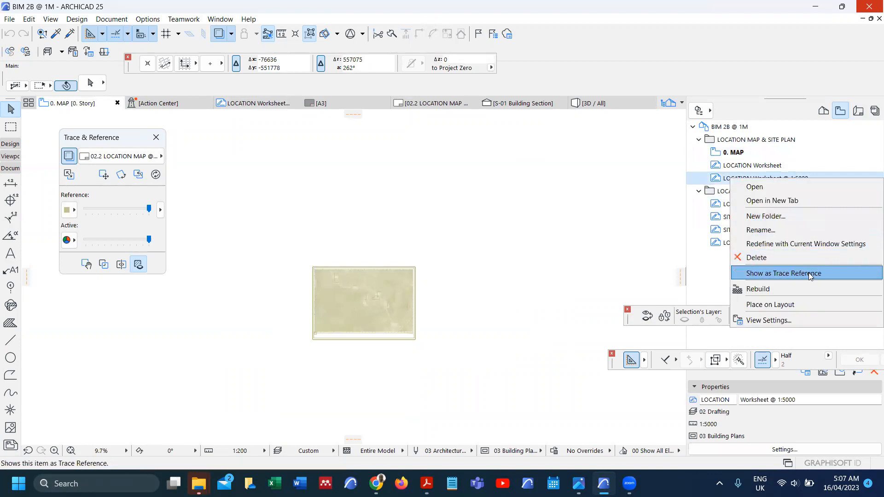
pyautogui.click(810, 274)
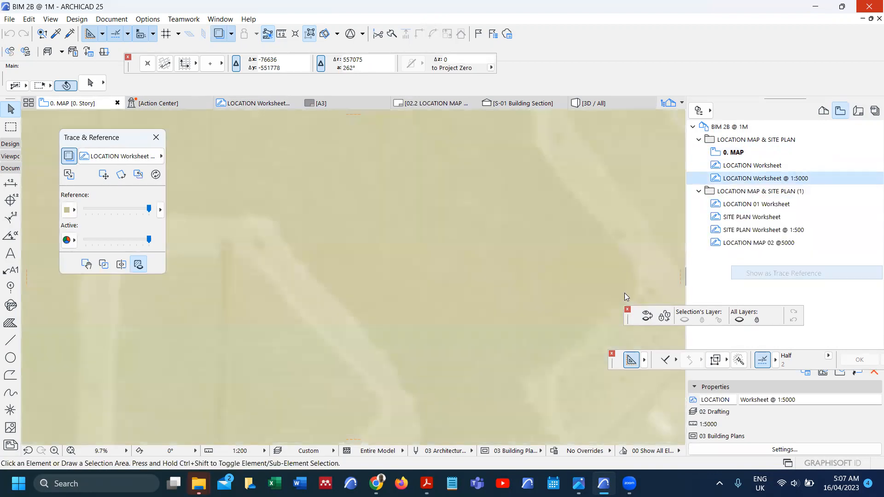
pyautogui.scroll(-3, 409, 267)
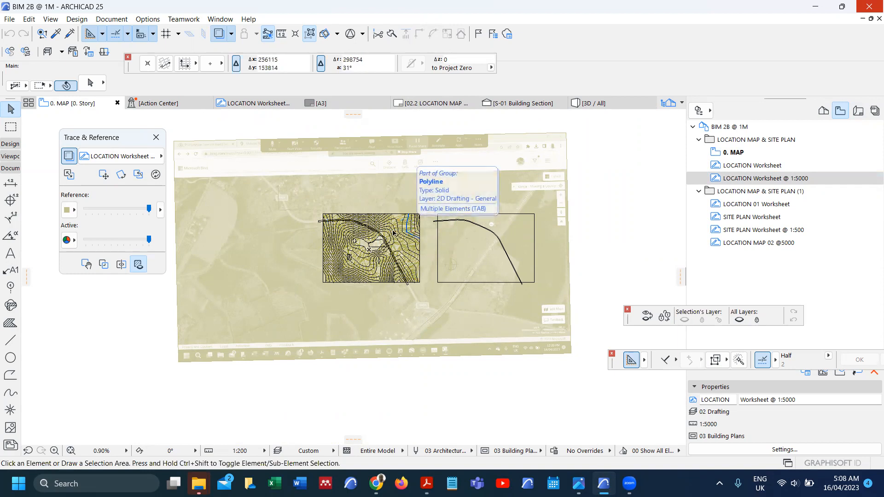
pyautogui.scroll(5, 307, 207)
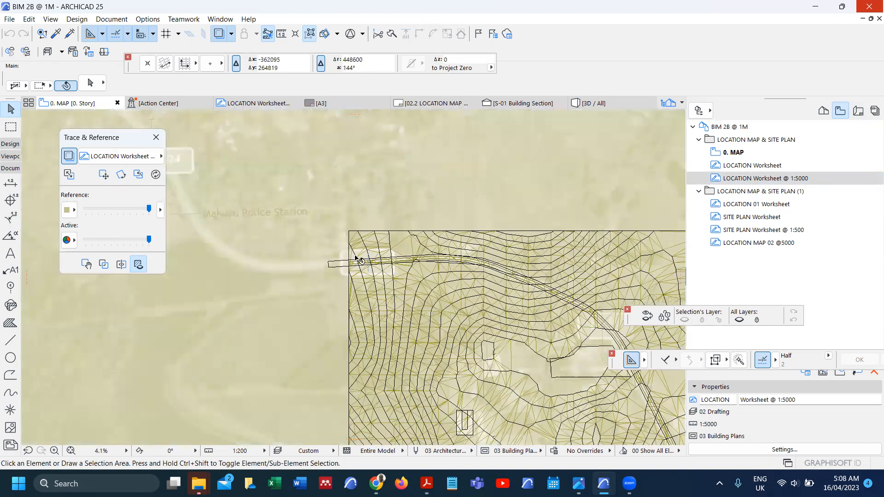
pyautogui.scroll(-6, 377, 223)
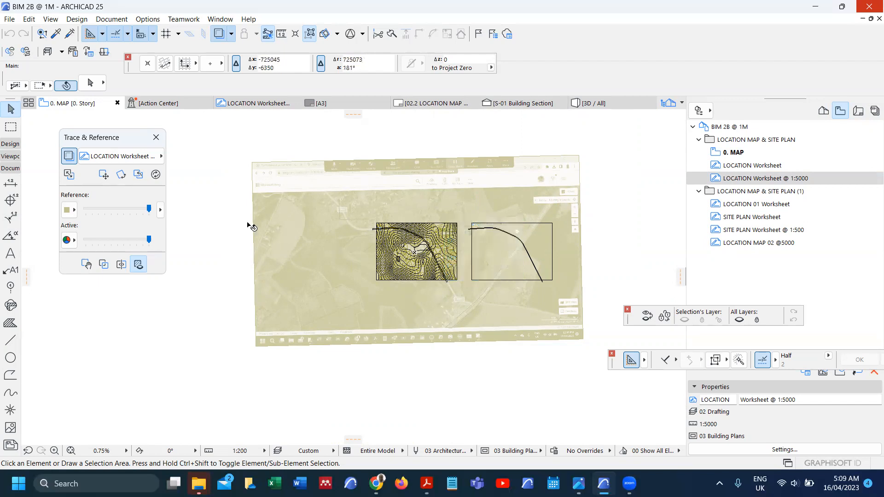
# Step: Swap the reference and active view, then select the satellite map image
pyautogui.click(69, 175)
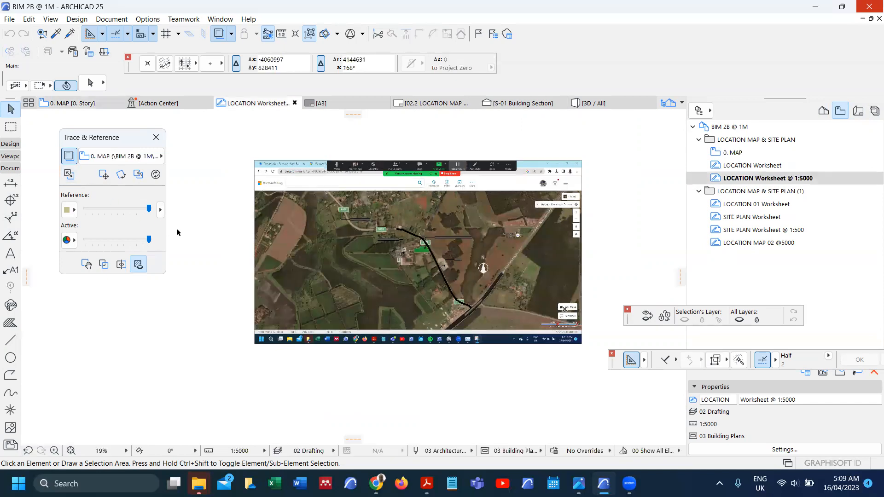
pyautogui.click(255, 270)
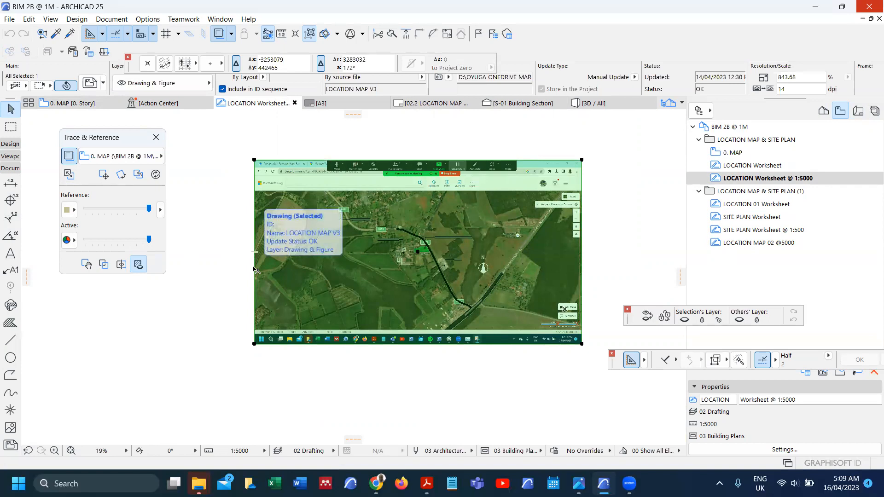
pyautogui.click(255, 270)
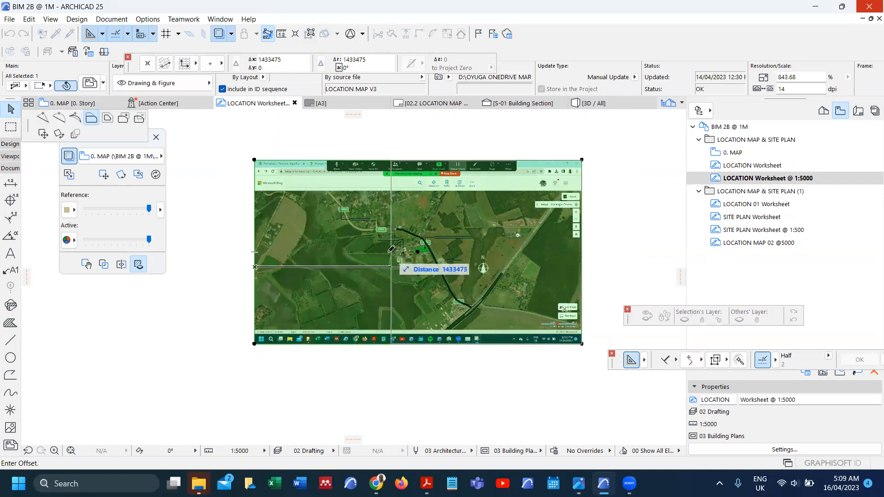
pyautogui.scroll(2, 391, 249)
pyautogui.scroll(-3, 390, 249)
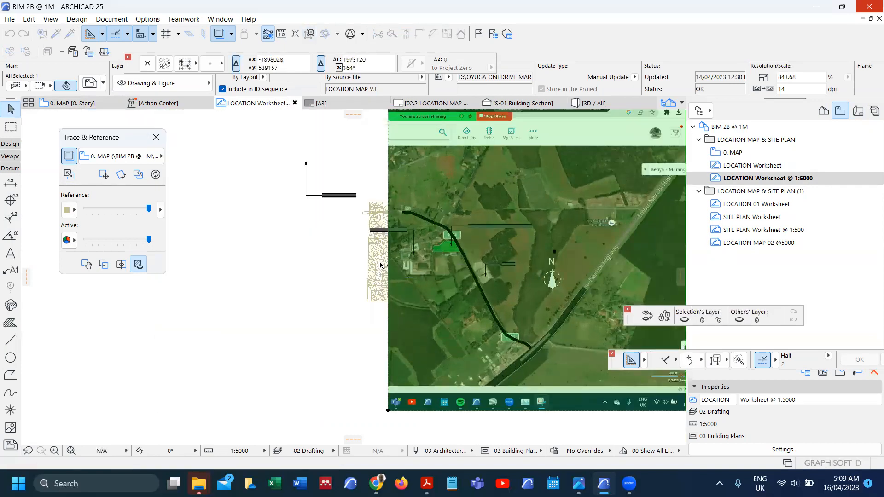
# Step: Crop the map image inward on its right, bottom and top edges
pyautogui.click(579, 271)
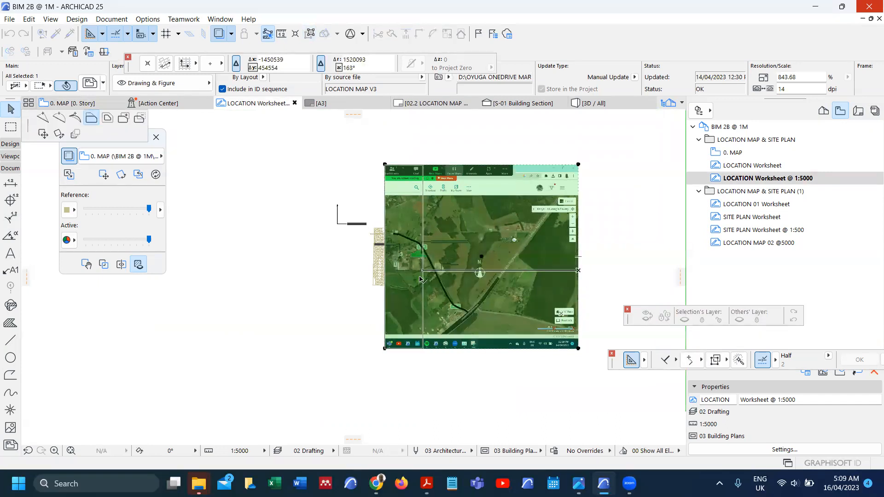
pyautogui.click(420, 279)
pyautogui.scroll(5, 407, 350)
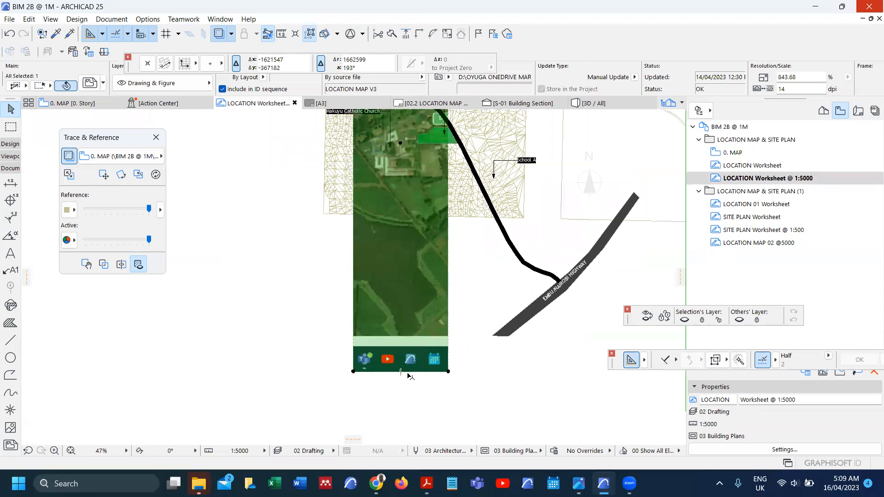
pyautogui.click(408, 371)
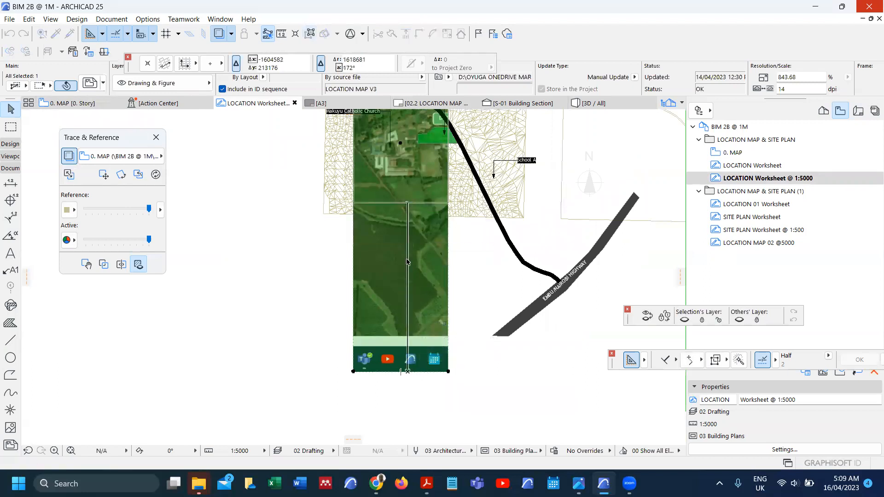
pyautogui.click(407, 262)
pyautogui.scroll(-3, 396, 207)
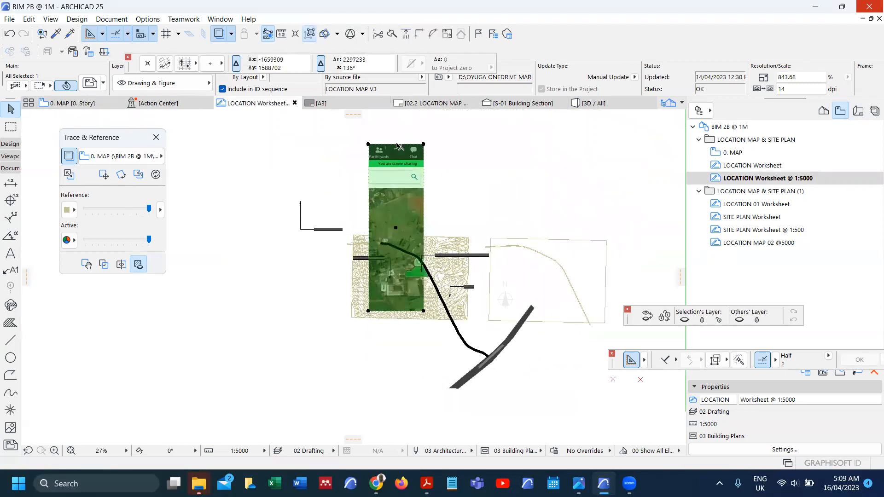
pyautogui.click(397, 144)
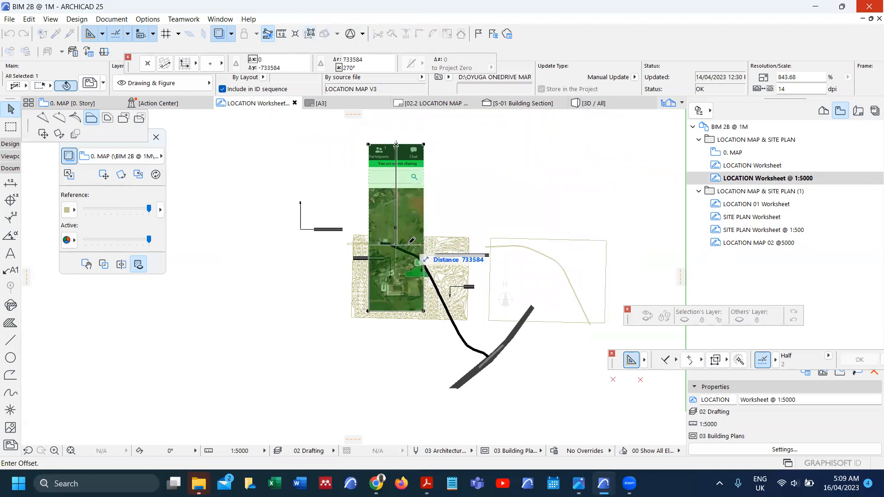
pyautogui.click(224, 274)
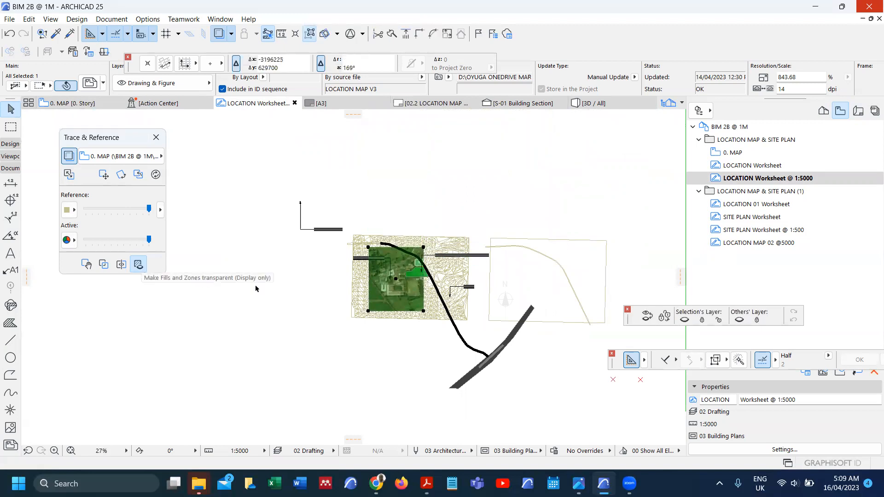
pyautogui.scroll(5, 376, 281)
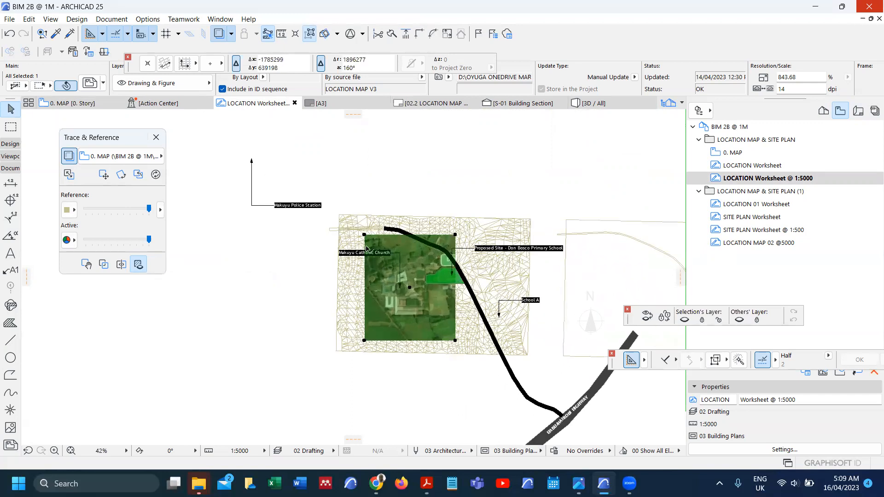
pyautogui.scroll(-3, 371, 253)
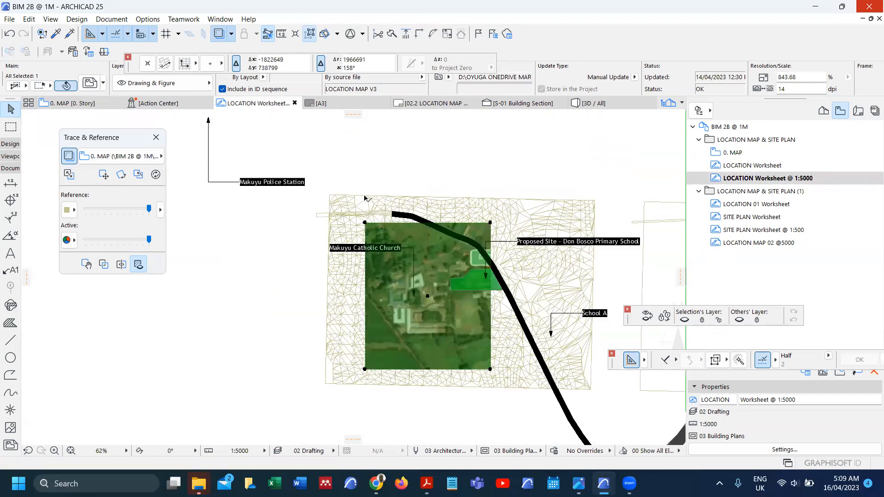
pyautogui.scroll(1, 368, 199)
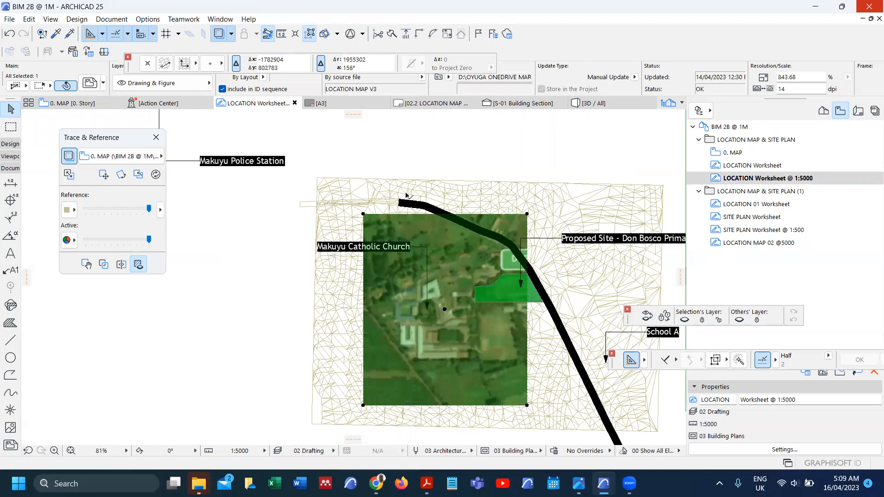
pyautogui.scroll(-2, 484, 206)
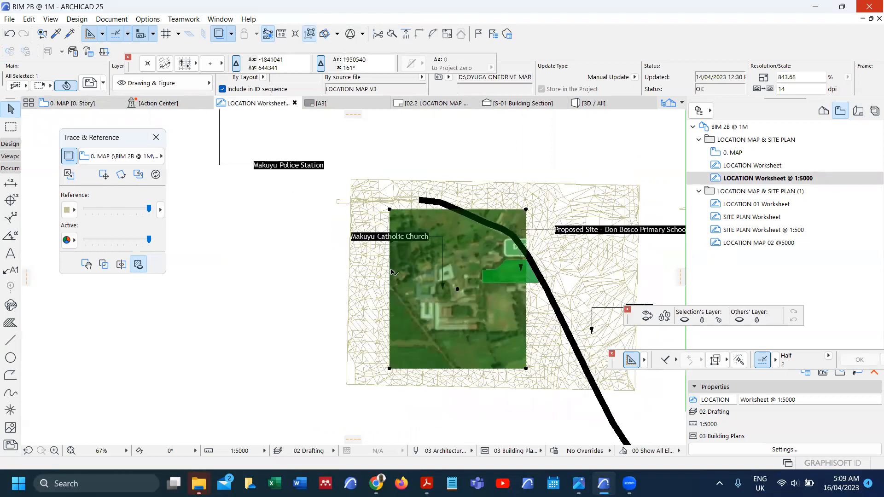
pyautogui.scroll(6, 390, 278)
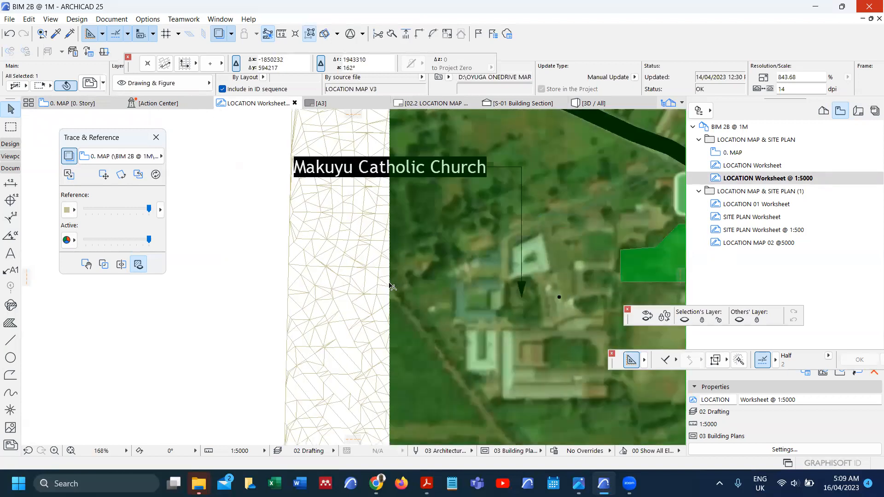
# Step: Start an offset on the image's left edge, then cancel it
pyautogui.click(391, 287)
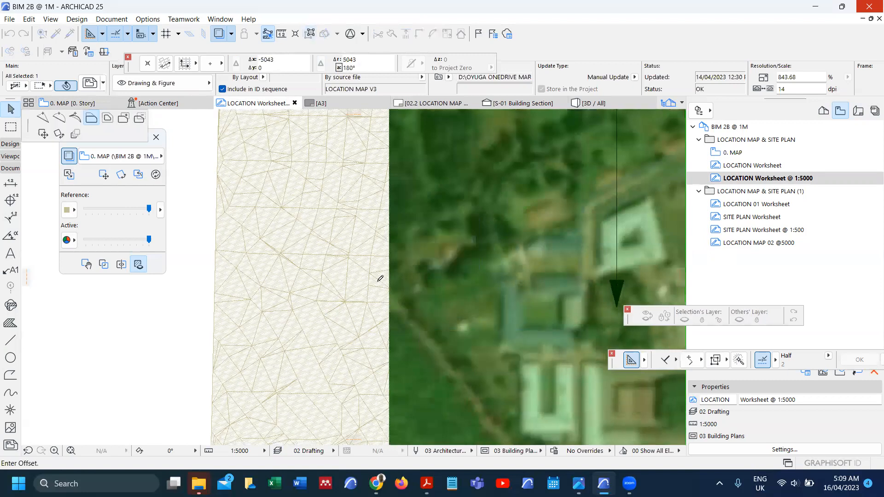
pyautogui.scroll(-6, 329, 300)
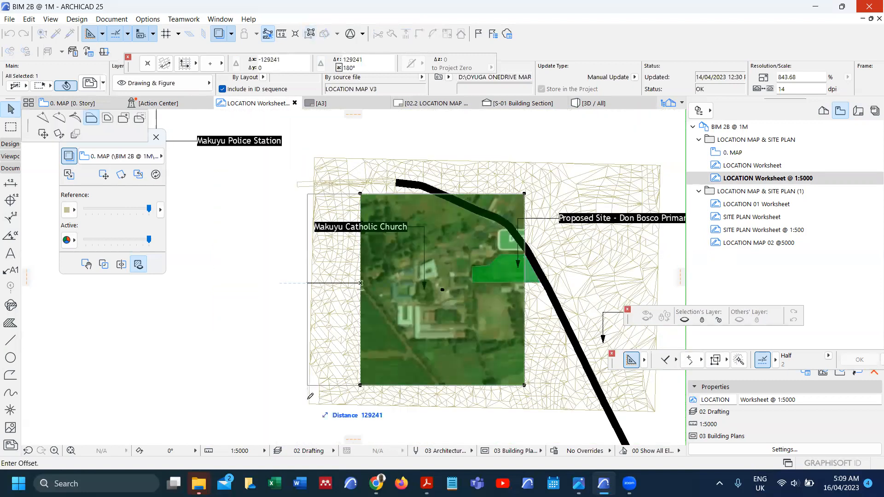
pyautogui.rightClick(306, 371)
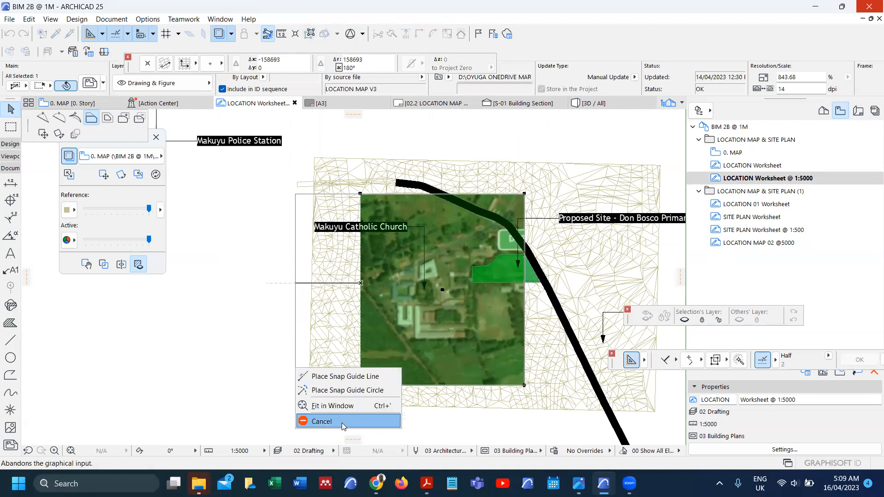
pyautogui.click(342, 423)
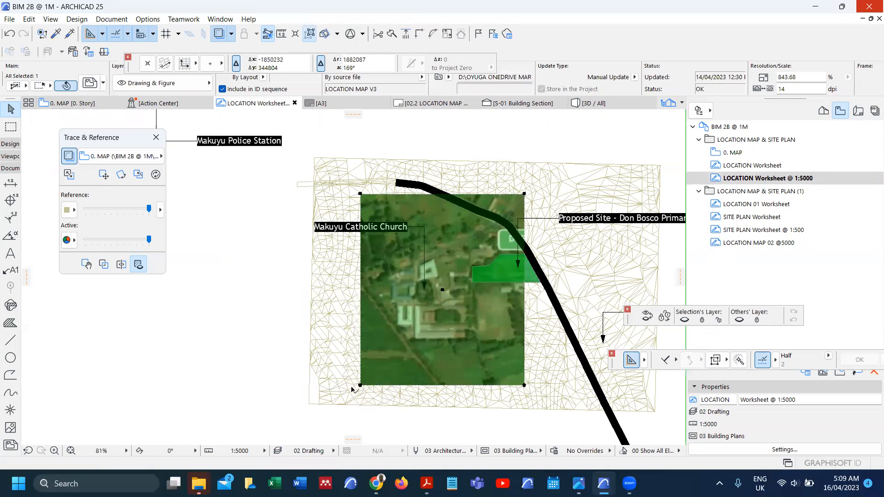
# Step: Move the image's bottom-left, top-left and bottom-right corners out over the mesh
pyautogui.click(359, 385)
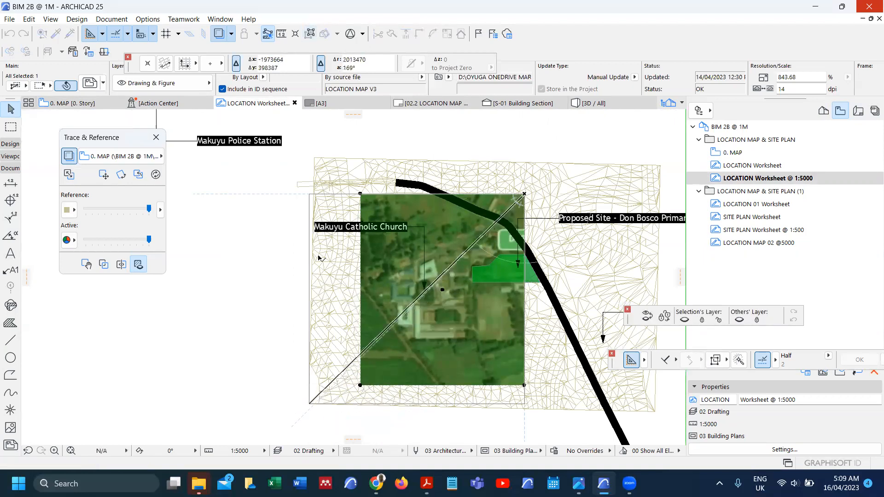
pyautogui.click(309, 194)
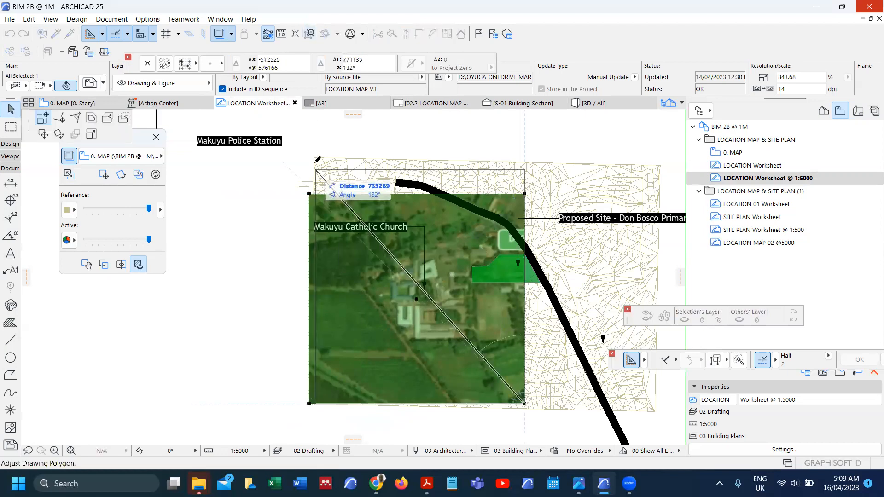
pyautogui.click(317, 161)
pyautogui.scroll(-2, 317, 161)
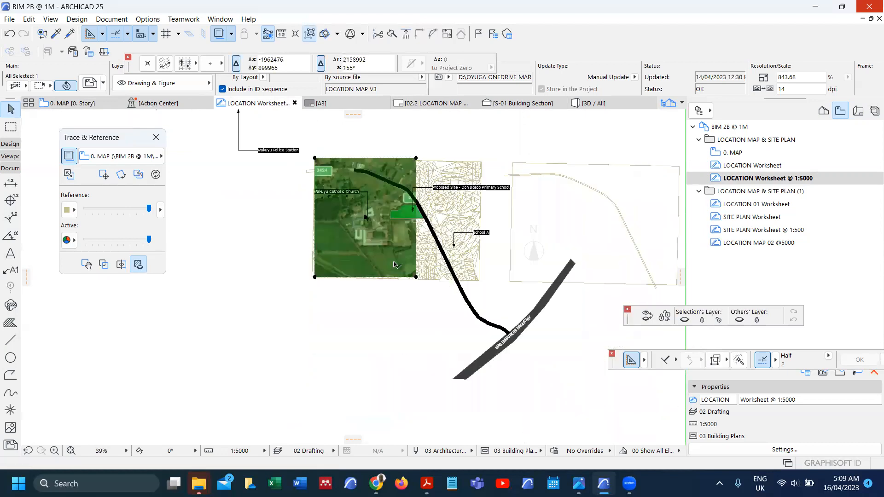
pyautogui.scroll(2, 394, 264)
pyautogui.click(425, 284)
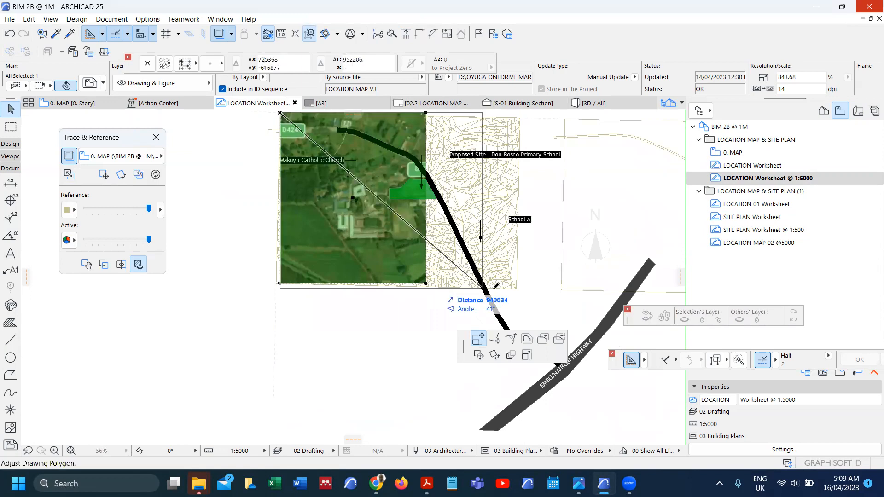
pyautogui.click(520, 287)
pyautogui.scroll(-1, 520, 217)
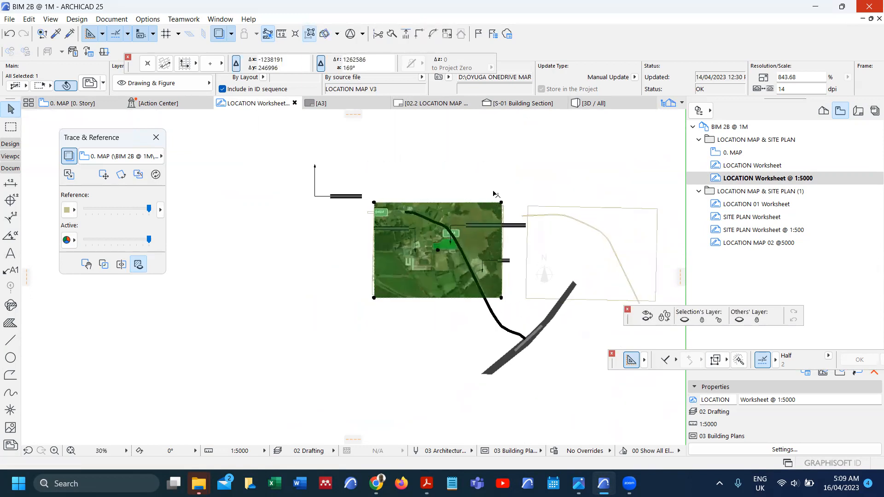
pyautogui.scroll(3, 516, 224)
# Step: Reposition the image's top-right corner node onto the mesh corner
pyautogui.click(515, 221)
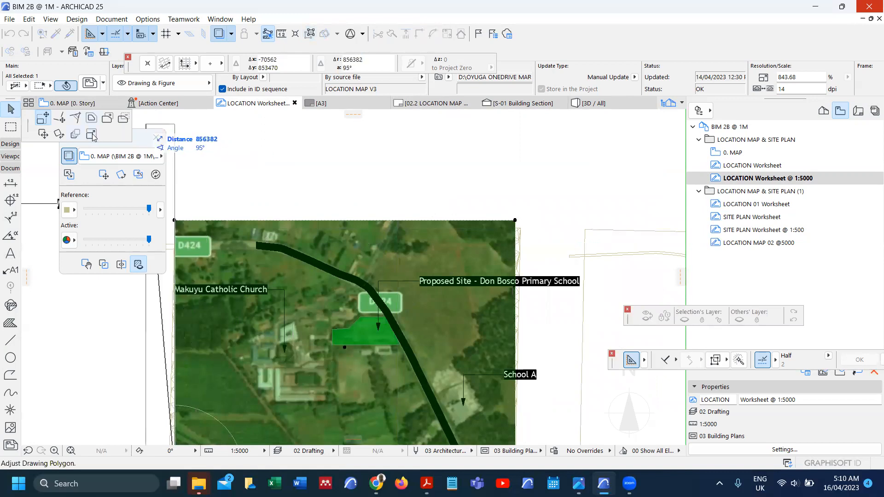
pyautogui.click(60, 119)
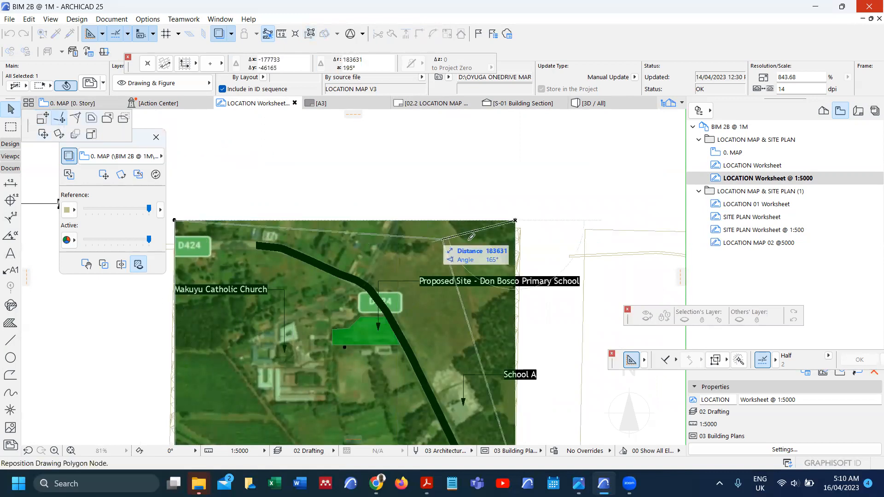
pyautogui.scroll(5, 524, 228)
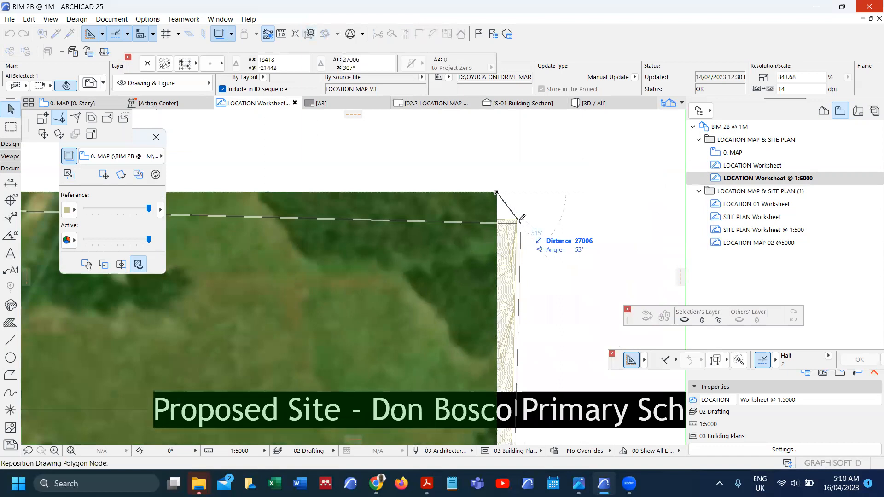
pyautogui.click(519, 220)
pyautogui.scroll(-5, 524, 230)
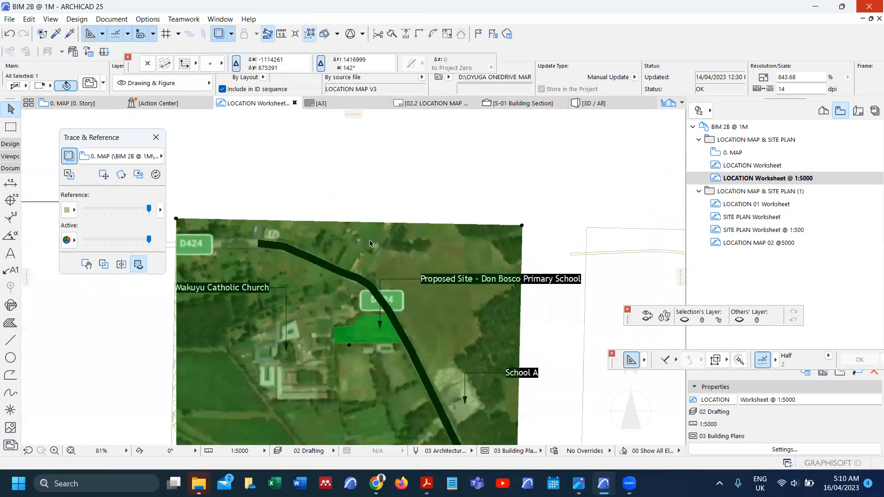
pyautogui.scroll(3, 298, 245)
pyautogui.scroll(2, 298, 244)
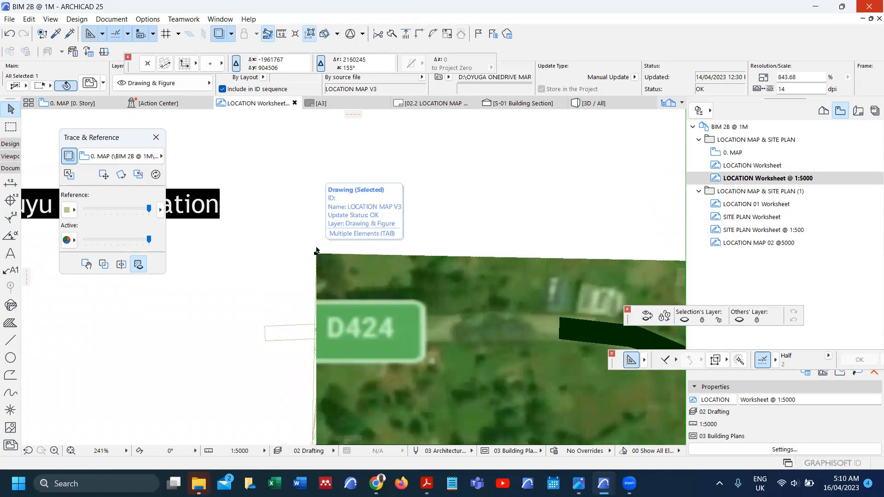
pyautogui.scroll(-8, 316, 252)
pyautogui.scroll(8, 316, 379)
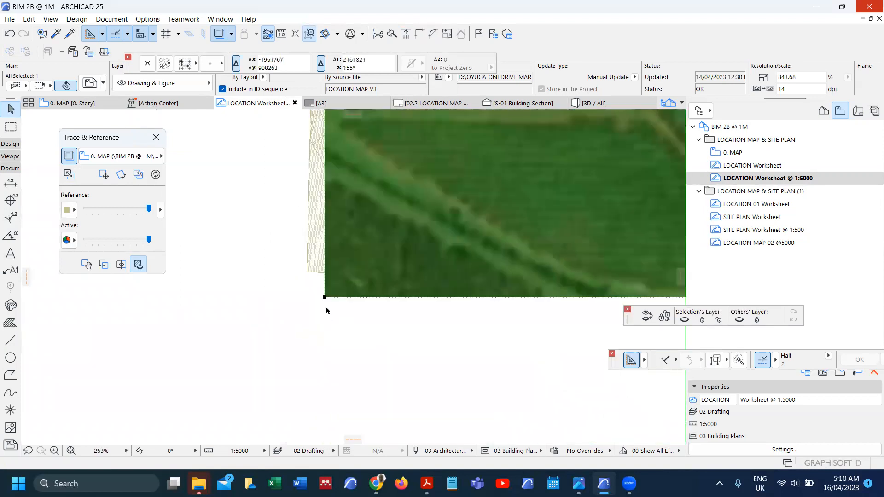
# Step: Adjust the bottom-left corner and stretch the image outward to a new bottom-right corner
pyautogui.click(324, 292)
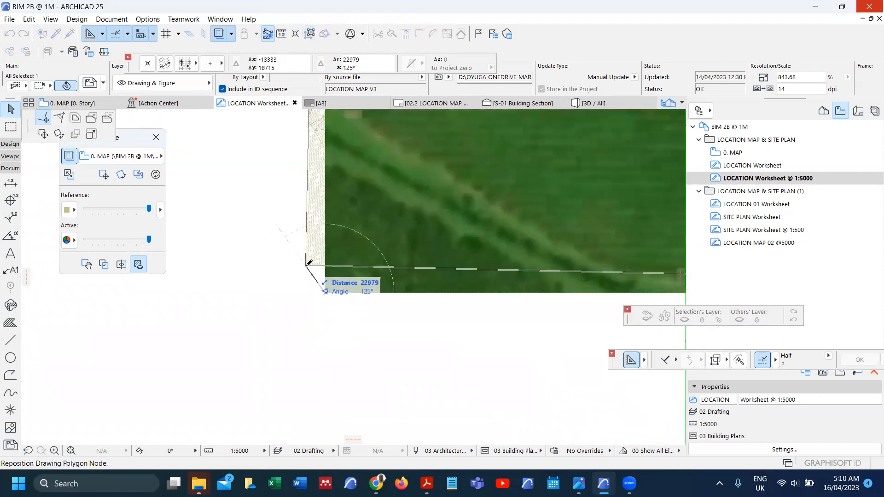
pyautogui.scroll(-6, 288, 305)
pyautogui.scroll(-2, 286, 305)
pyautogui.scroll(8, 483, 294)
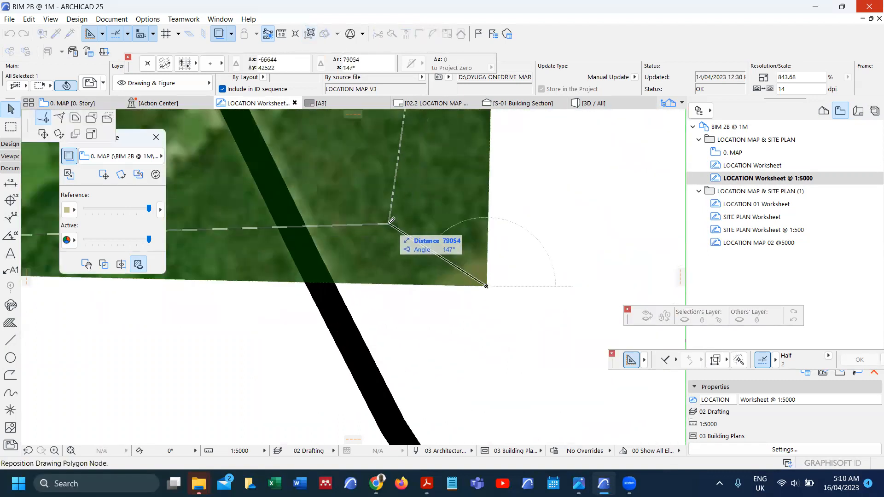
pyautogui.click(389, 225)
pyautogui.click(389, 225)
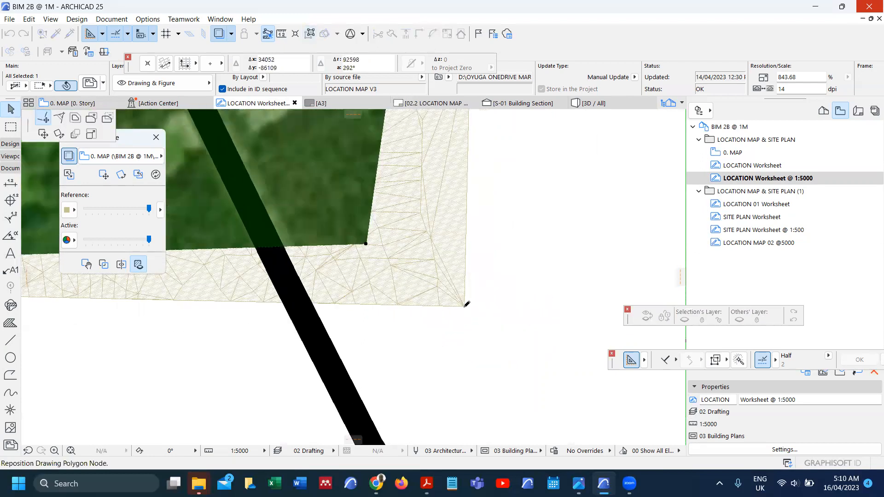
pyautogui.click(468, 304)
pyautogui.scroll(-5, 482, 294)
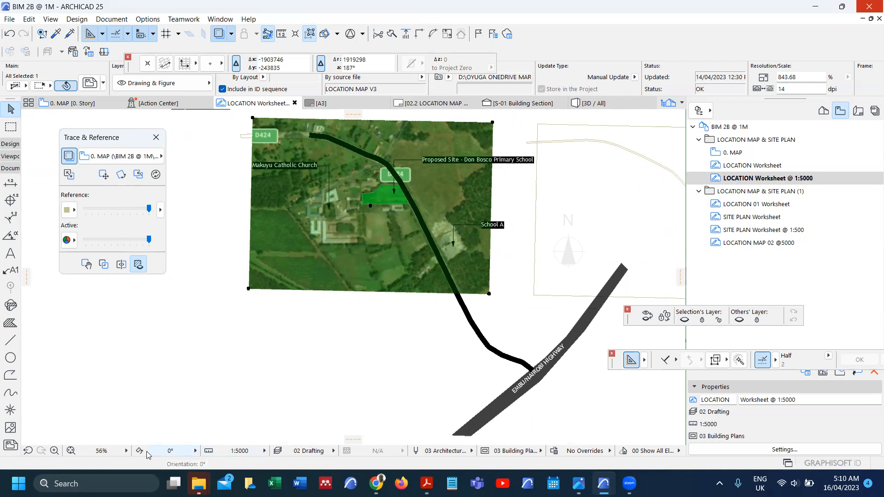
# Step: Rotate the worksheet view 1° about the map's bottom-left corner to level its bottom edge
pyautogui.click(141, 452)
pyautogui.scroll(4, 248, 289)
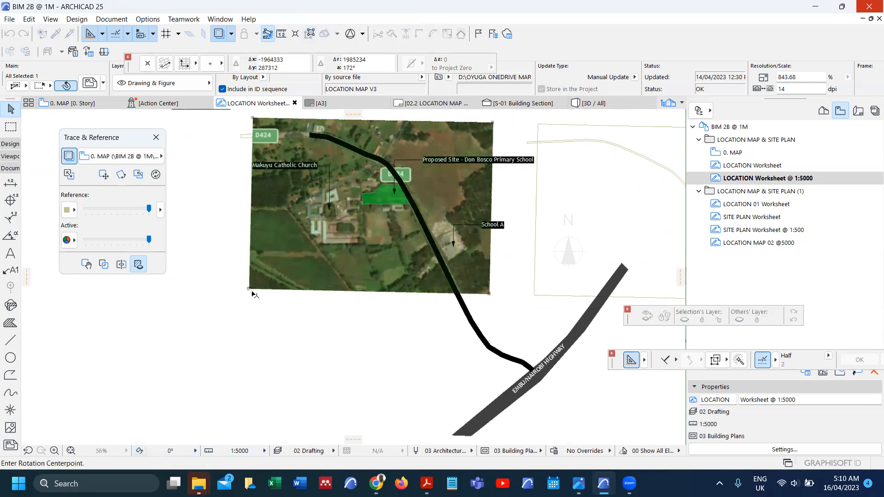
pyautogui.click(248, 288)
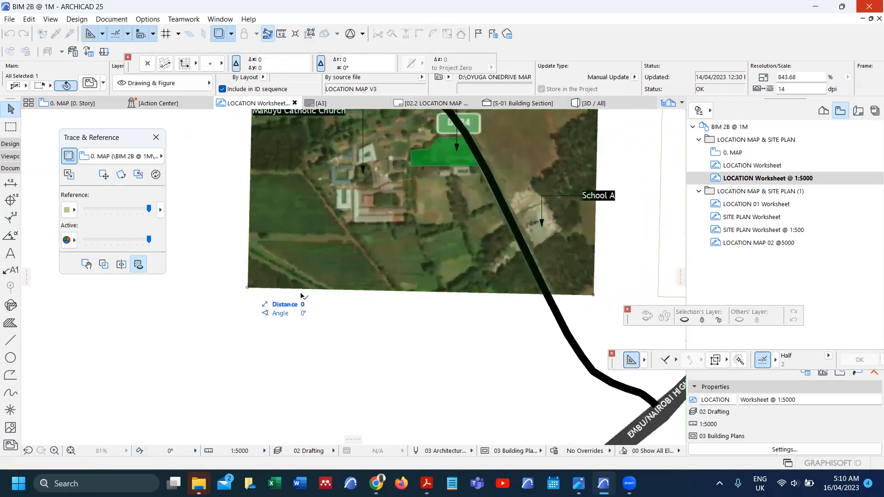
pyautogui.click(594, 295)
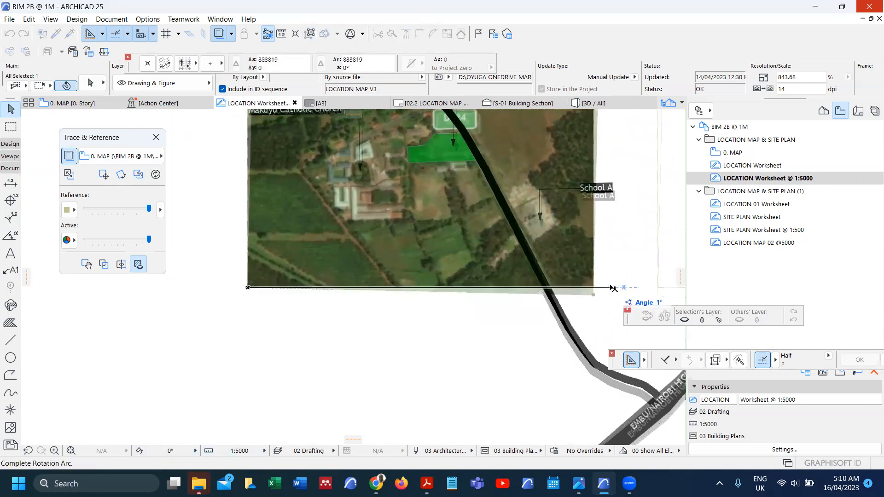
pyautogui.click(611, 291)
pyautogui.scroll(-5, 395, 344)
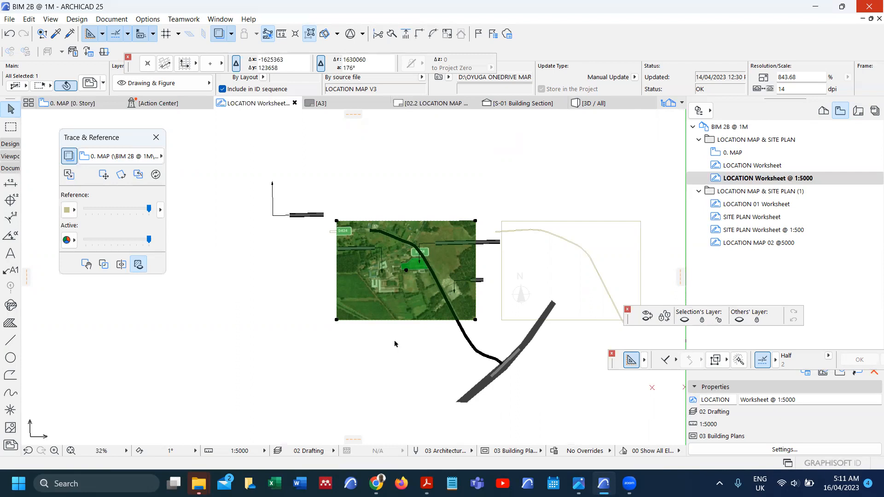
pyautogui.scroll(6, 476, 233)
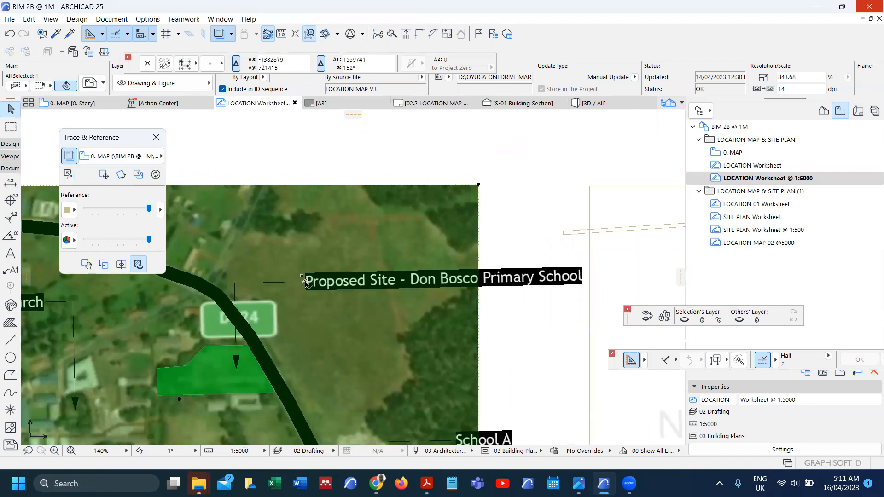
# Step: Narrow the Proposed Site label's text box so it wraps onto three lines
pyautogui.click(307, 282)
pyautogui.rightClick(364, 144)
pyautogui.click(394, 166)
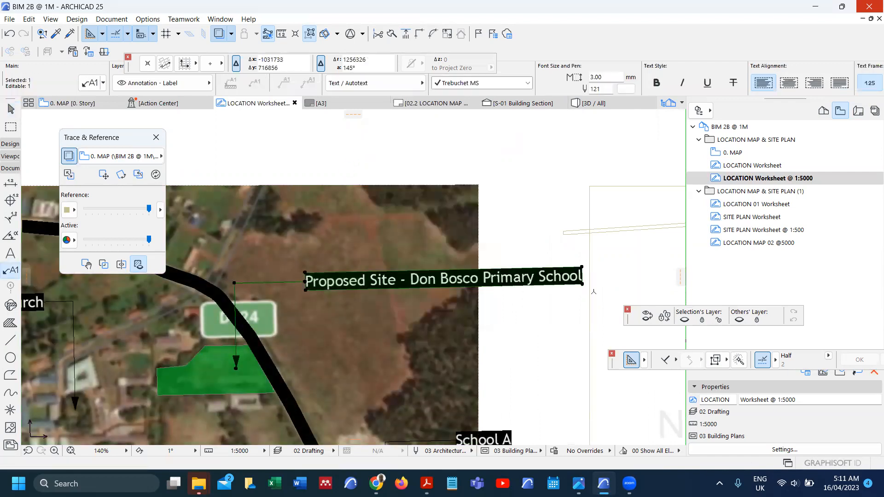
pyautogui.click(582, 283)
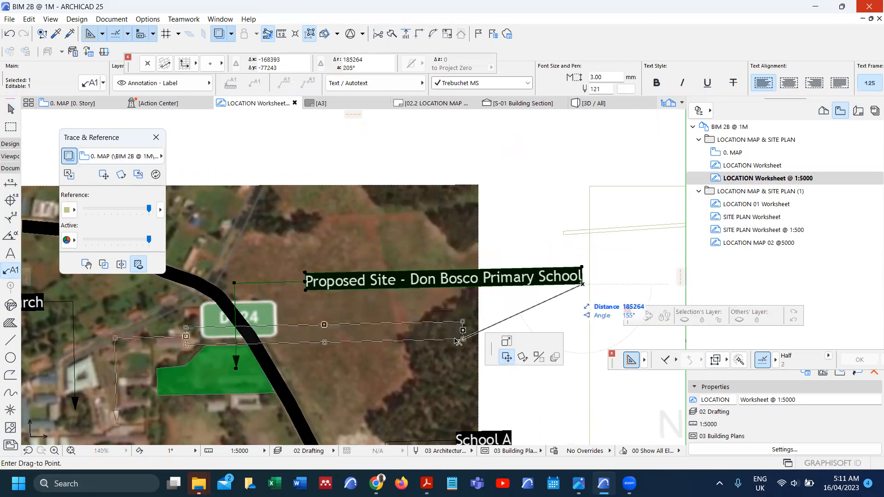
pyautogui.click(43, 118)
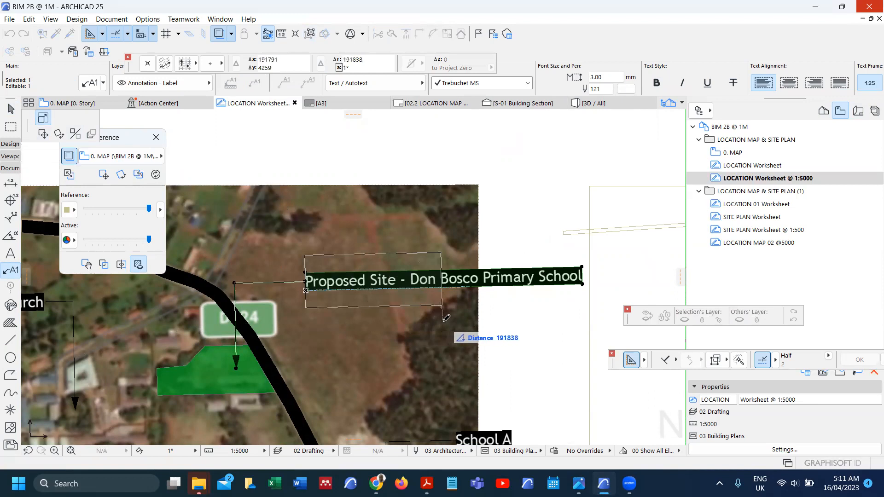
pyautogui.click(445, 239)
pyautogui.scroll(-5, 446, 237)
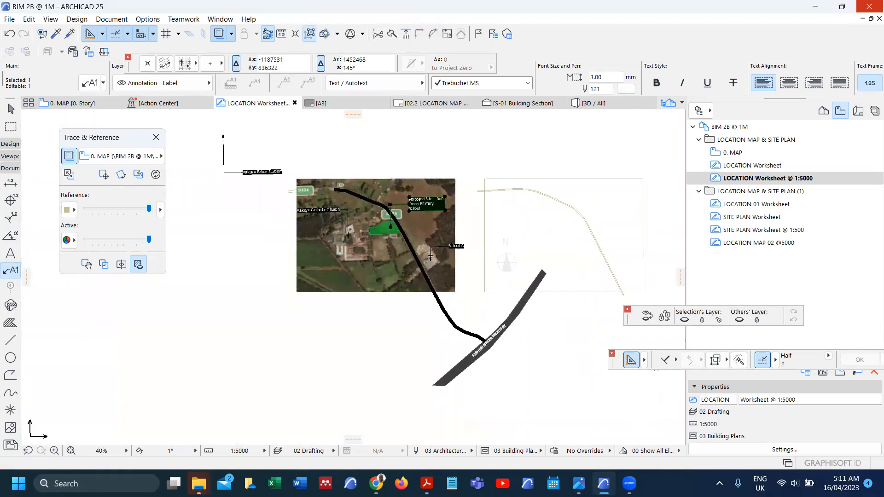
pyautogui.scroll(5, 421, 229)
# Step: Move the School A label's text closer to its building
pyautogui.rightClick(423, 225)
pyautogui.press('Escape')
pyautogui.click(497, 224)
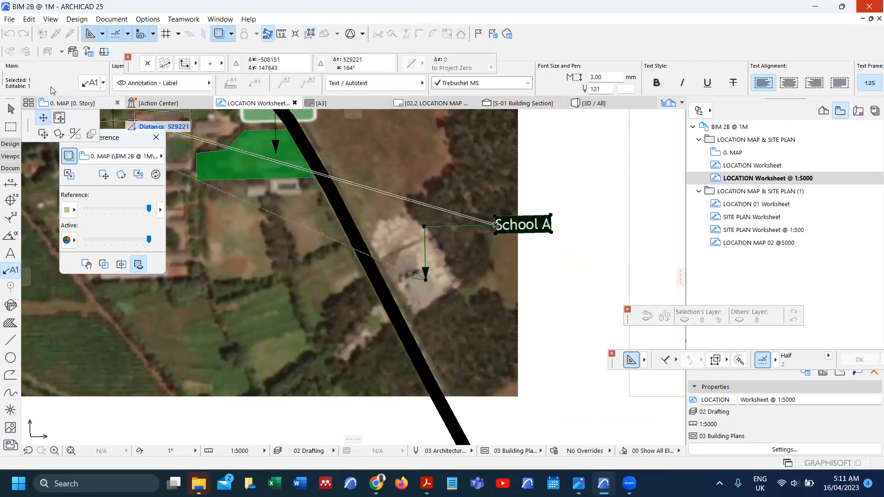
pyautogui.click(59, 118)
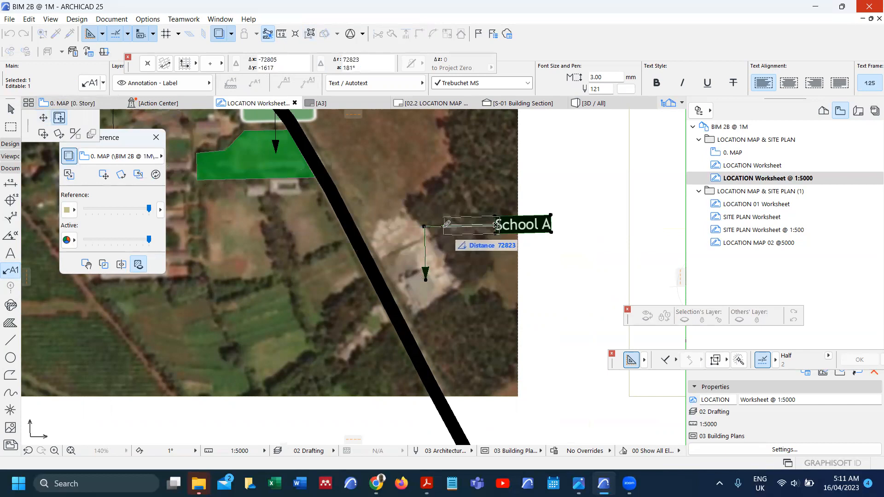
pyautogui.click(446, 224)
pyautogui.scroll(-5, 378, 212)
pyautogui.scroll(3, 378, 212)
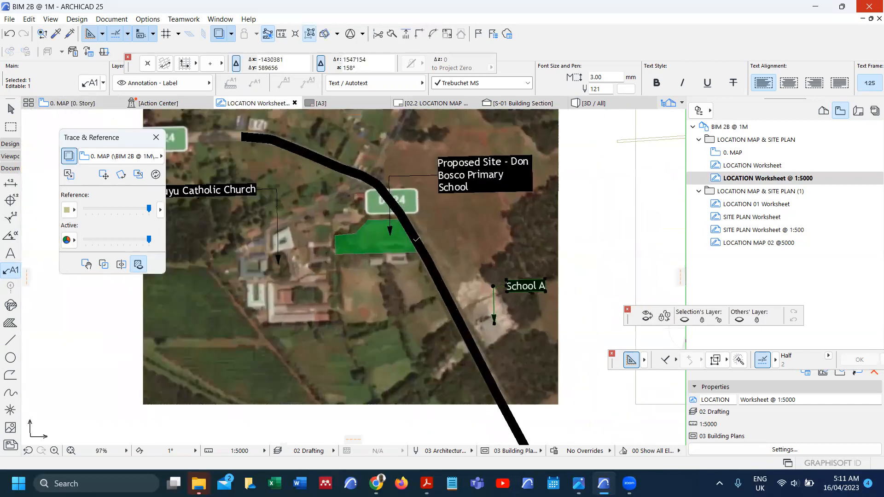
pyautogui.scroll(-2, 414, 251)
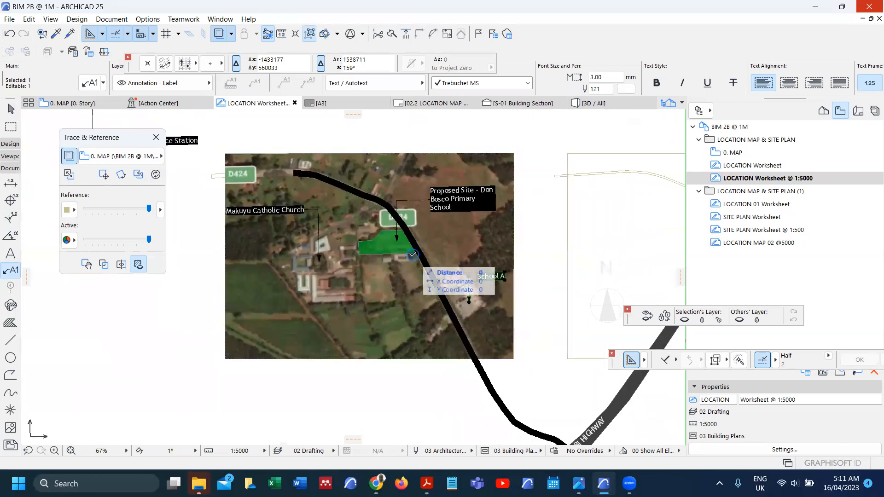
pyautogui.scroll(-1, 460, 221)
pyautogui.scroll(3, 380, 230)
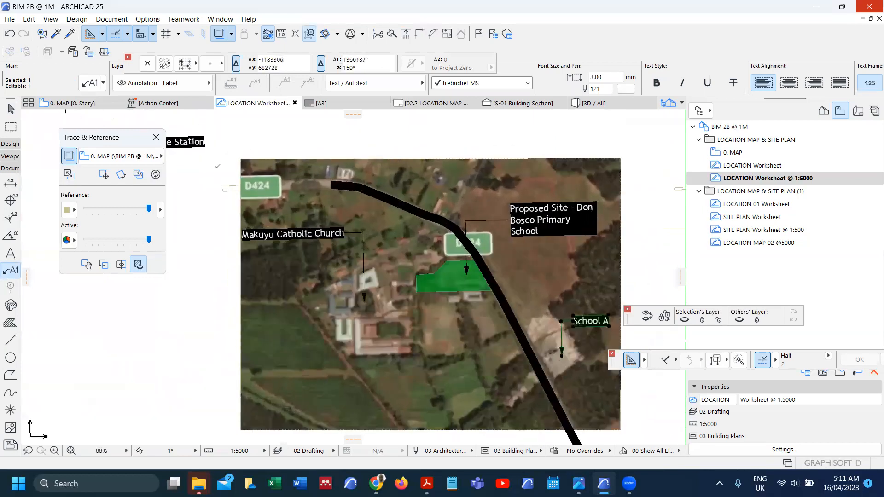
pyautogui.scroll(1, 225, 192)
# Step: Clear the label selection and select the black road fill
pyautogui.rightClick(228, 194)
pyautogui.click(221, 212)
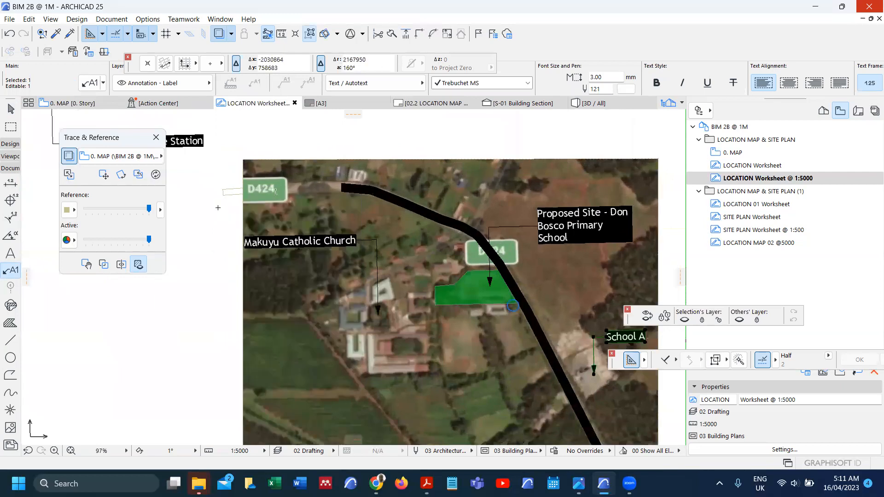
pyautogui.scroll(2, 342, 188)
pyautogui.scroll(8, 342, 188)
pyautogui.press('Escape')
pyautogui.keyDown('shift'); pyautogui.click(351, 187); pyautogui.keyUp('shift')
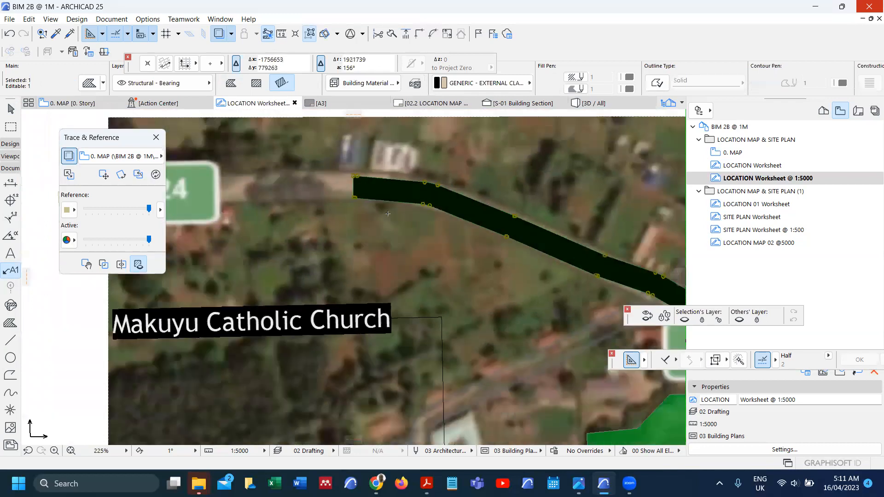
# Step: Select the black road fill and pick its end corner for editing
pyautogui.scroll(-13, 386, 215)
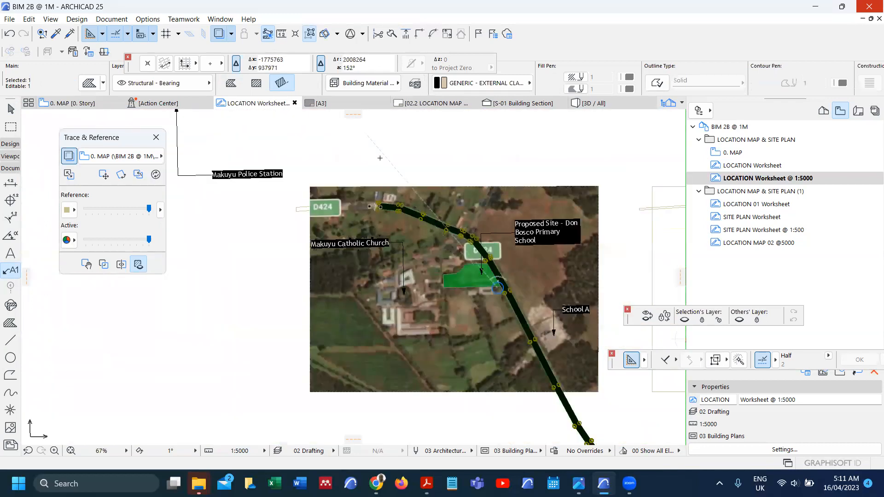
pyautogui.press('Escape')
pyautogui.scroll(18, 377, 204)
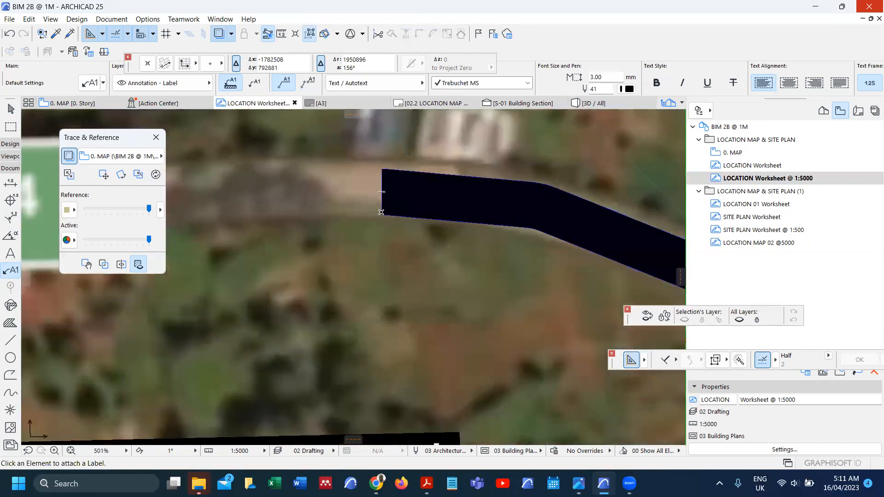
pyautogui.rightClick(379, 211)
pyautogui.click(370, 201)
pyautogui.rightClick(382, 187)
pyautogui.click(382, 208)
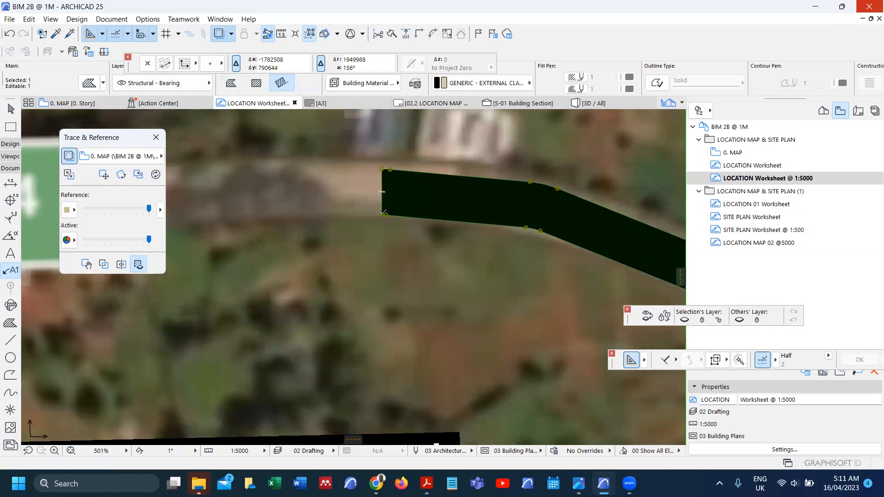
pyautogui.click(383, 214)
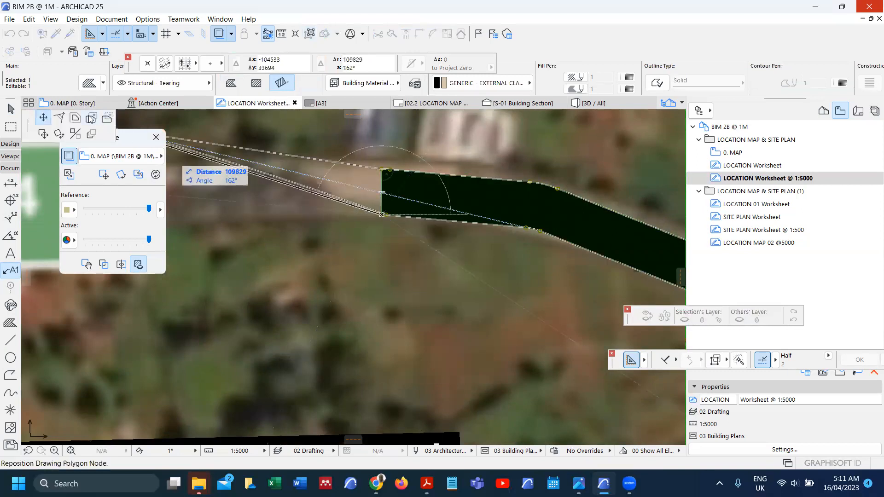
# Step: Add an area to the road fill, extending it leftward to near D424
pyautogui.click(91, 119)
pyautogui.scroll(-7, 507, 218)
pyautogui.scroll(2, 488, 223)
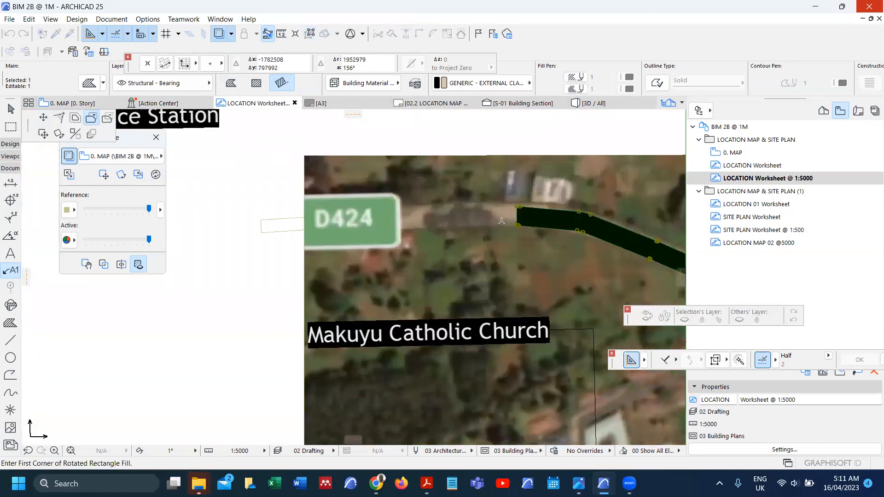
pyautogui.scroll(1, 501, 221)
pyautogui.click(521, 226)
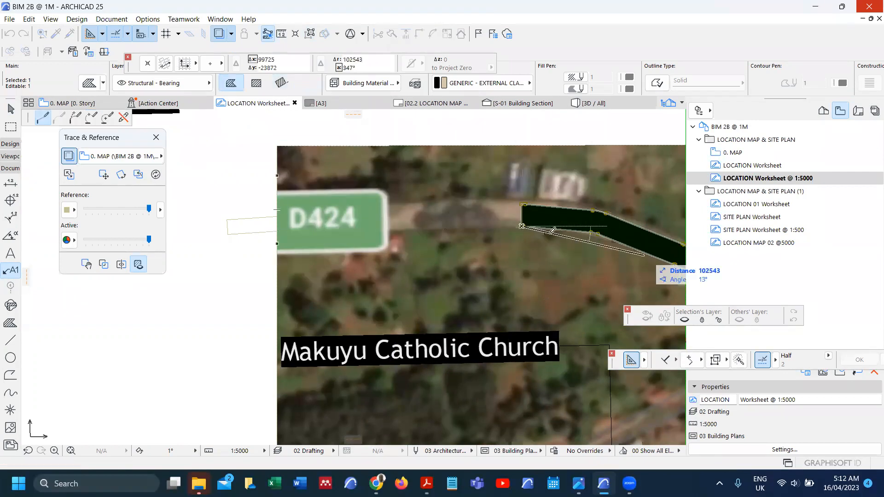
pyautogui.scroll(4, 532, 229)
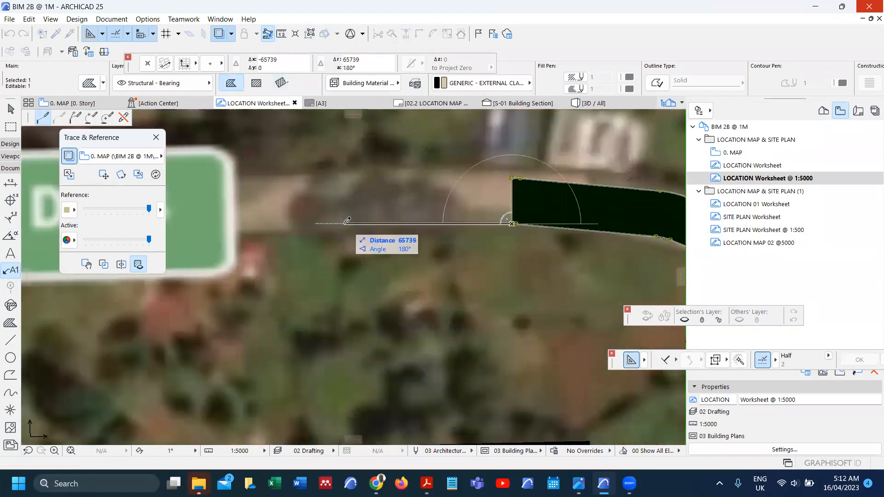
pyautogui.scroll(-2, 287, 218)
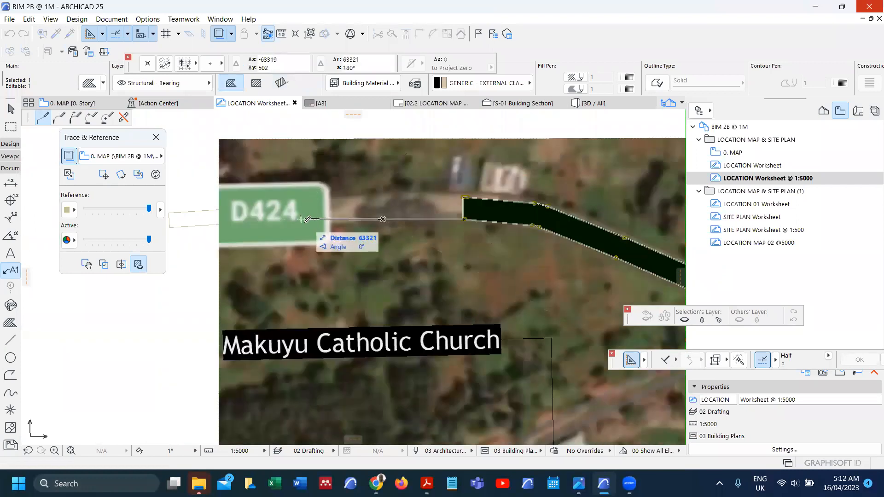
pyautogui.click(304, 221)
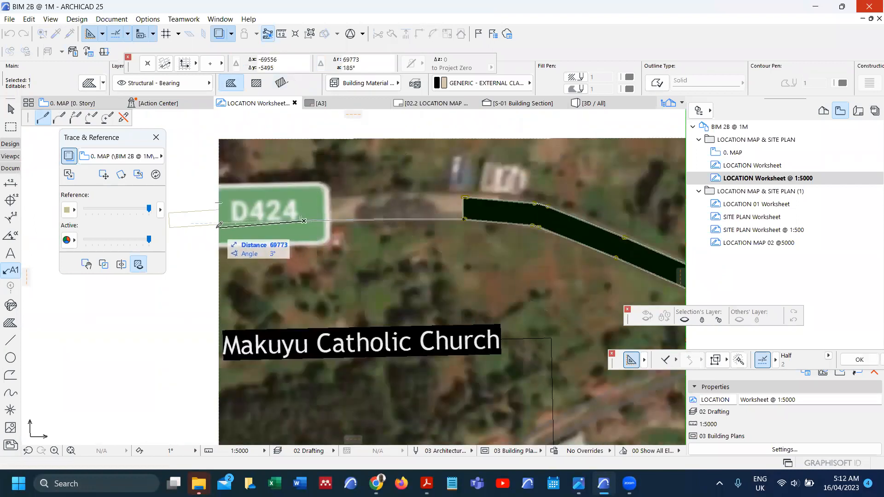
pyautogui.click(219, 224)
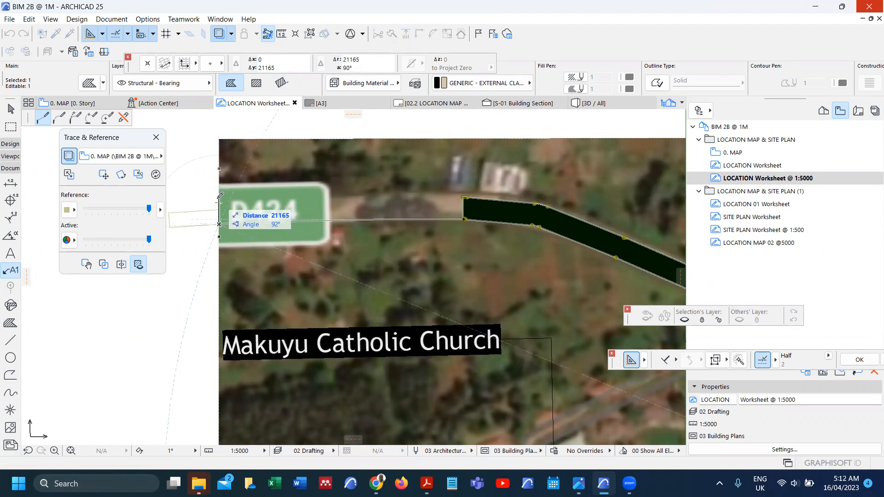
pyautogui.click(237, 200)
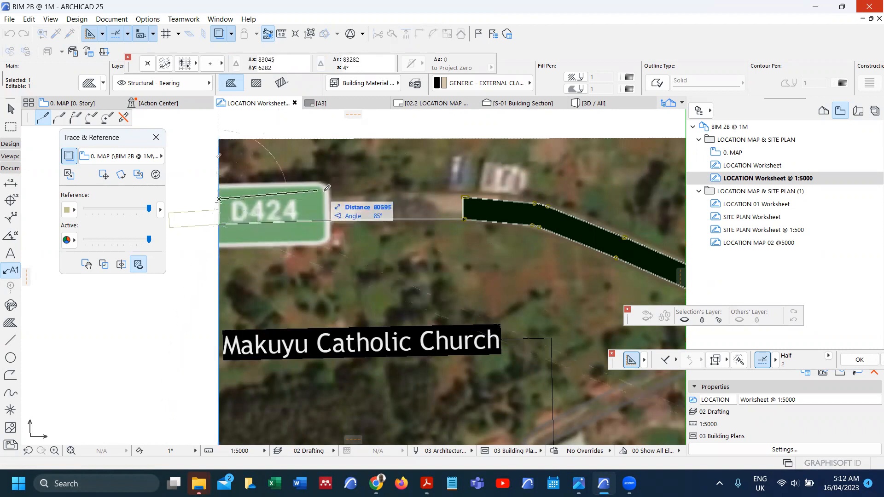
pyautogui.click(342, 196)
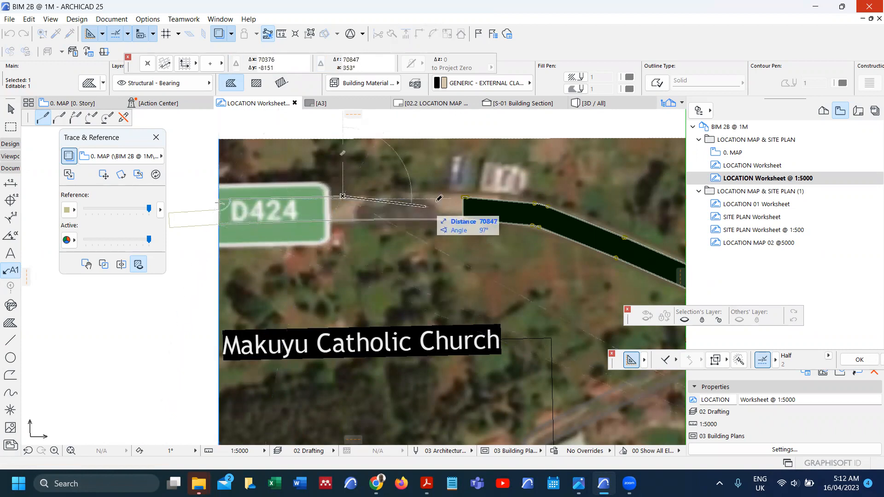
pyautogui.click(465, 197)
pyautogui.scroll(2, 325, 210)
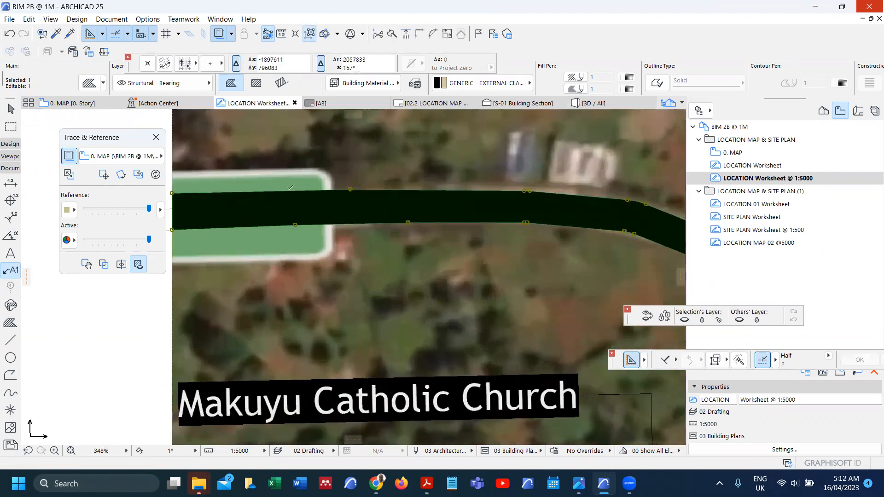
# Step: Move the fill's left corner node to a new position and insert nodes on its top edge
pyautogui.click(173, 191)
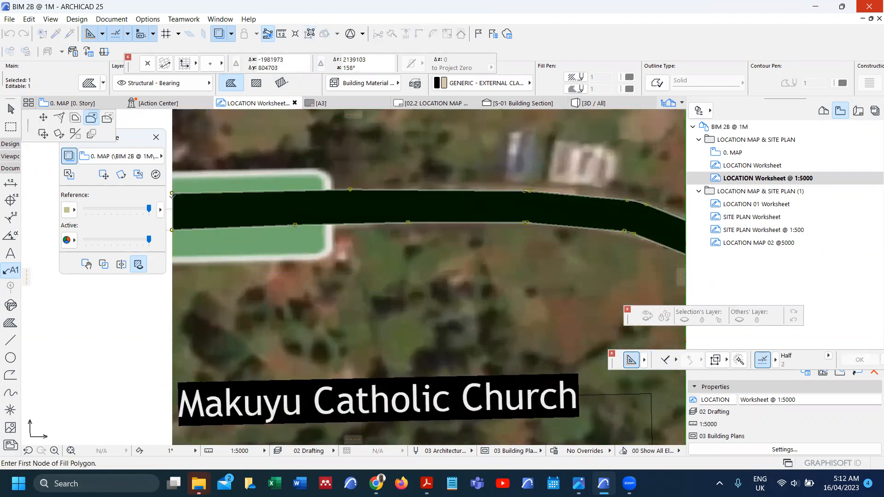
pyautogui.click(48, 119)
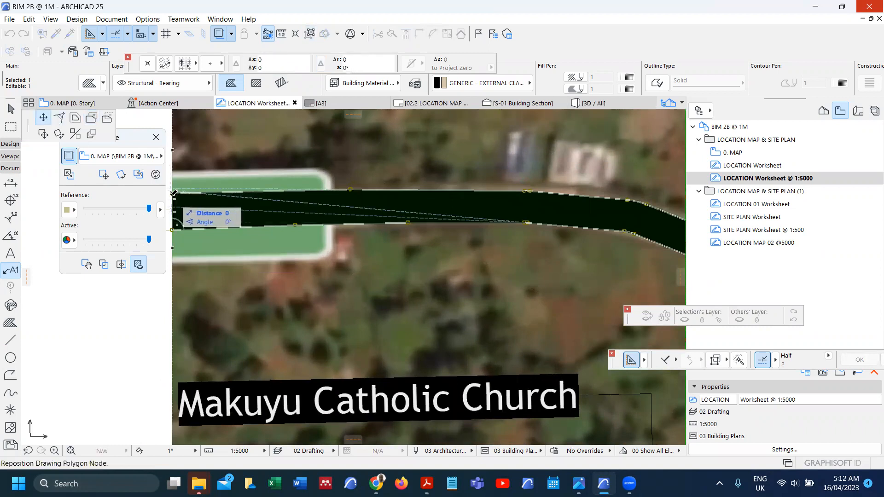
pyautogui.click(172, 199)
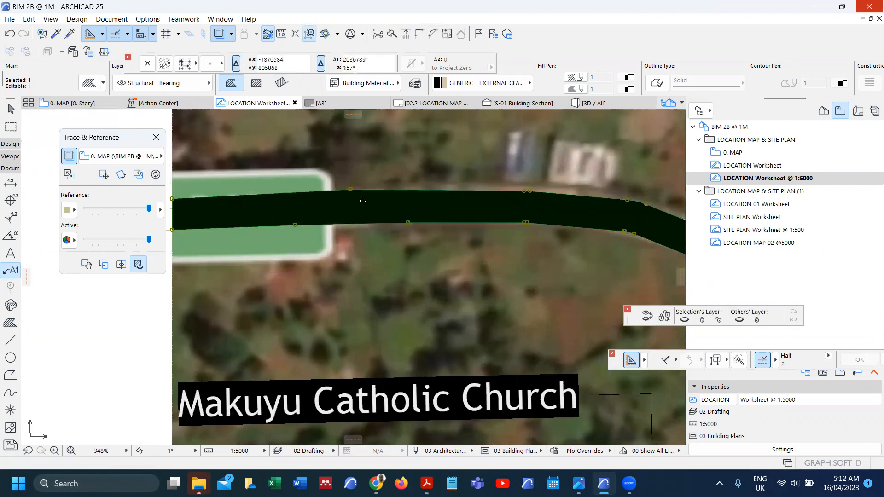
pyautogui.click(351, 189)
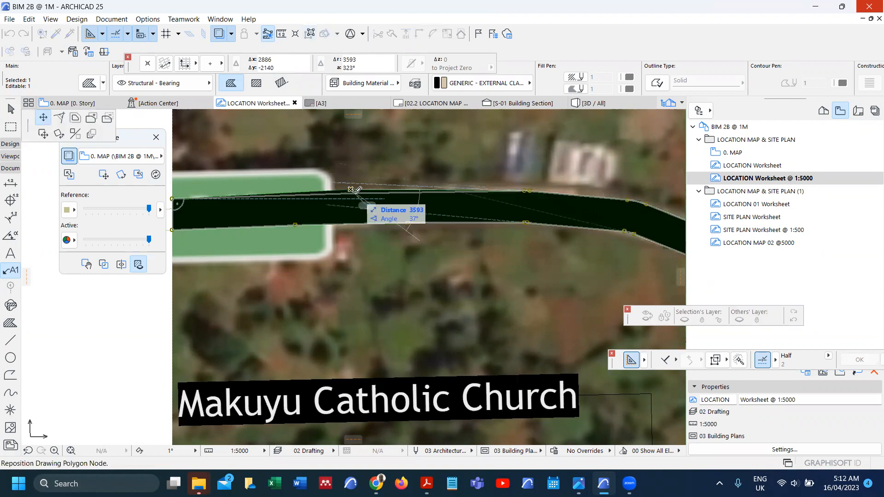
pyautogui.click(355, 193)
pyautogui.scroll(-6, 378, 189)
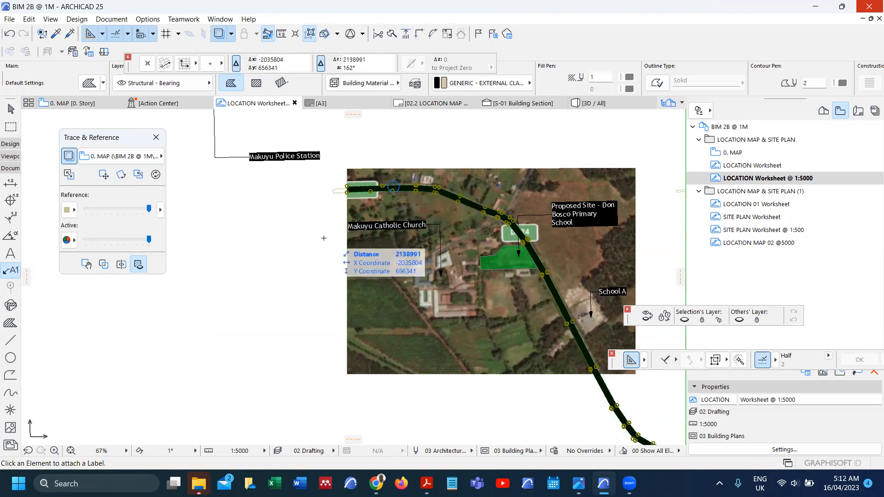
# Step: Zoom to the map drawing and drag the Trace & Reference palette off the map
pyautogui.press('Escape')
pyautogui.scroll(-3, 322, 233)
pyautogui.scroll(3, 317, 228)
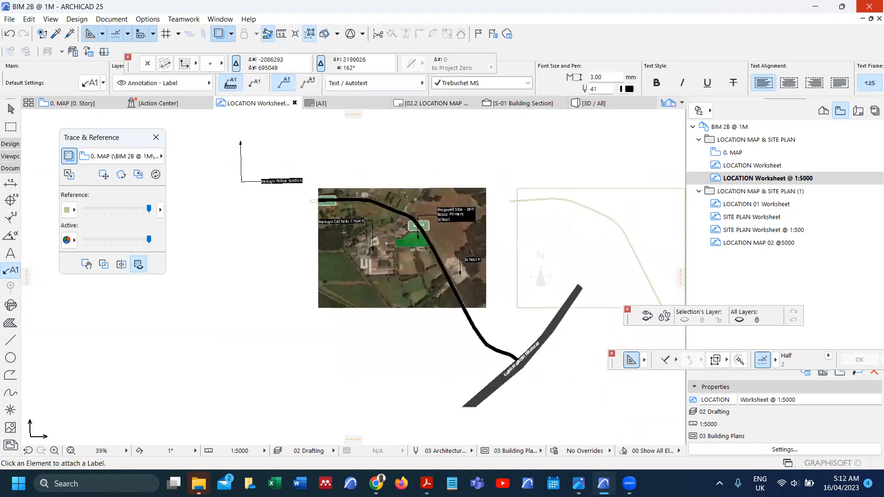
pyautogui.scroll(1, 309, 183)
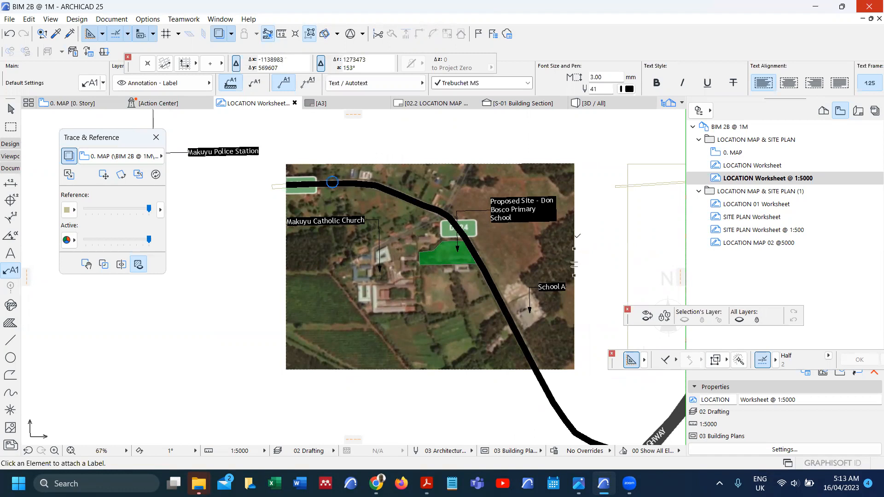
pyautogui.rightClick(575, 237)
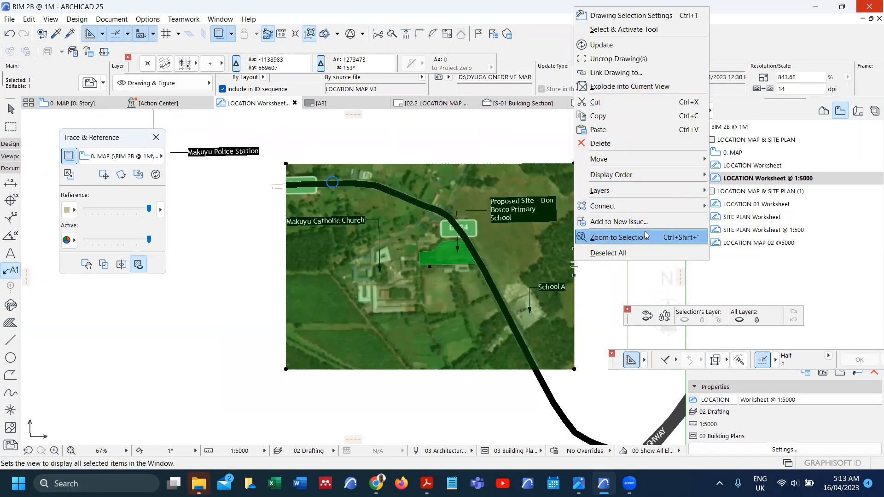
pyautogui.click(619, 237)
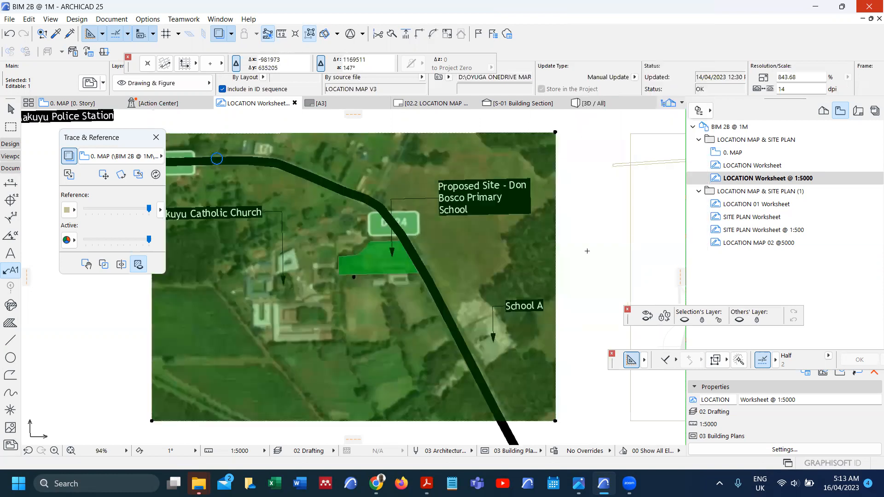
pyautogui.moveTo(143, 137)
pyautogui.mouseDown()
pyautogui.moveTo(392, 170)
pyautogui.moveTo(682, 175)
pyautogui.moveTo(670, 183)
pyautogui.mouseUp()
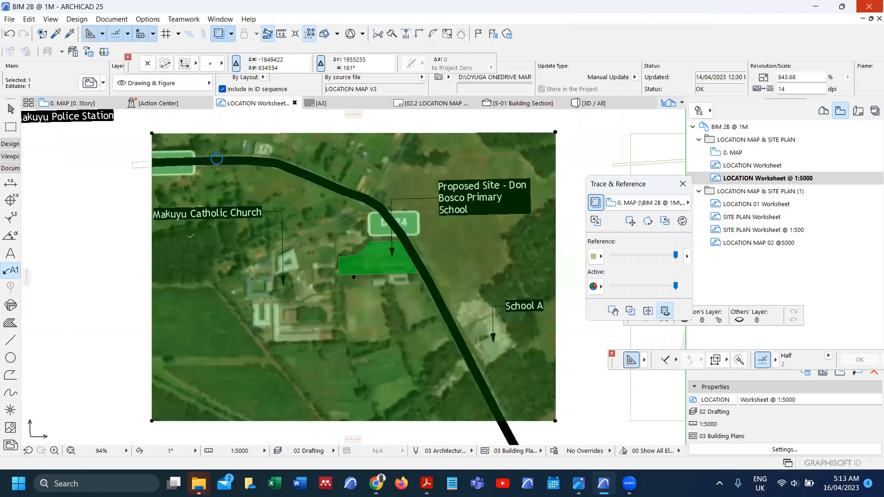
# Step: Undo a stray label, refit the view to the map drawing, and bring up the Start menu
pyautogui.click(116, 202)
pyautogui.click(114, 199)
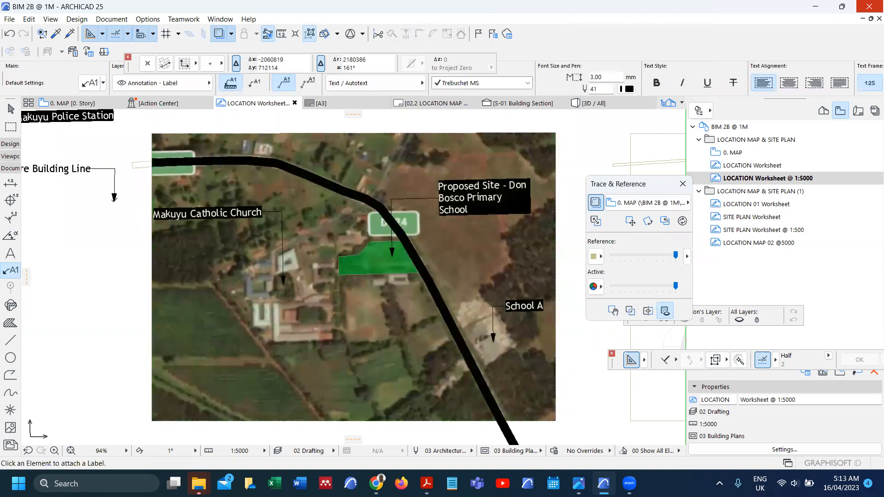
pyautogui.hotkey('ctrl', 'z')
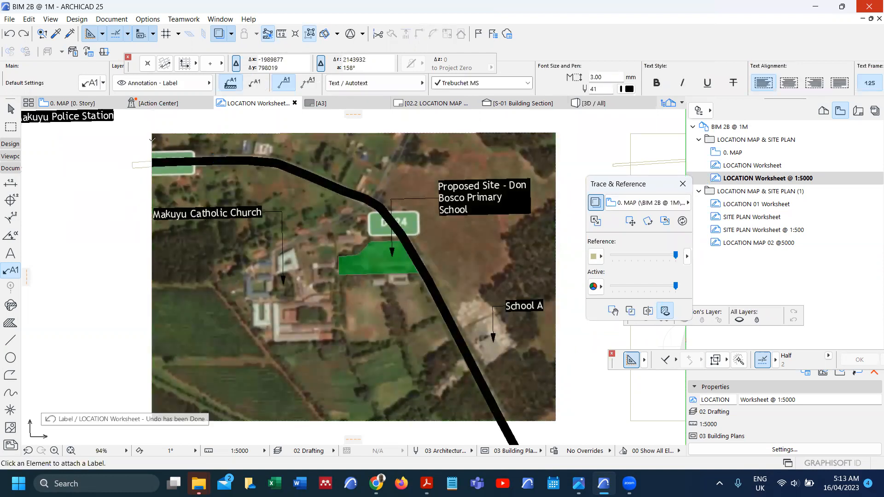
pyautogui.scroll(-2, 126, 367)
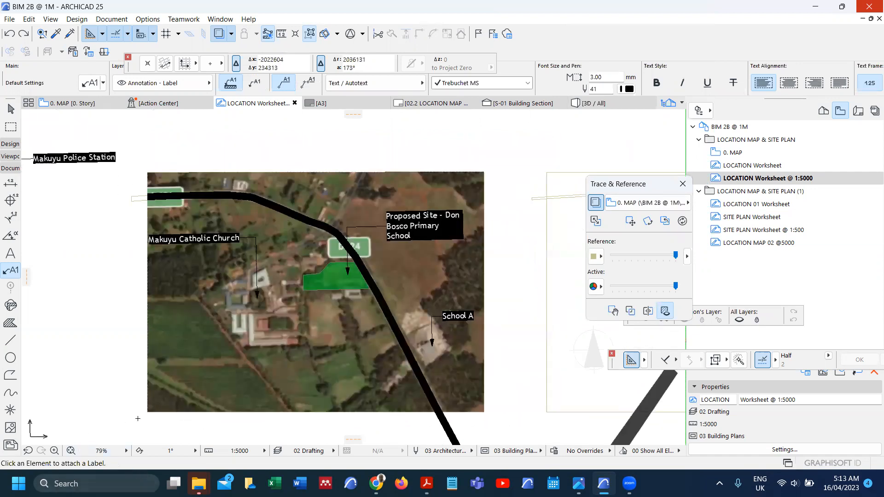
pyautogui.rightClick(111, 306)
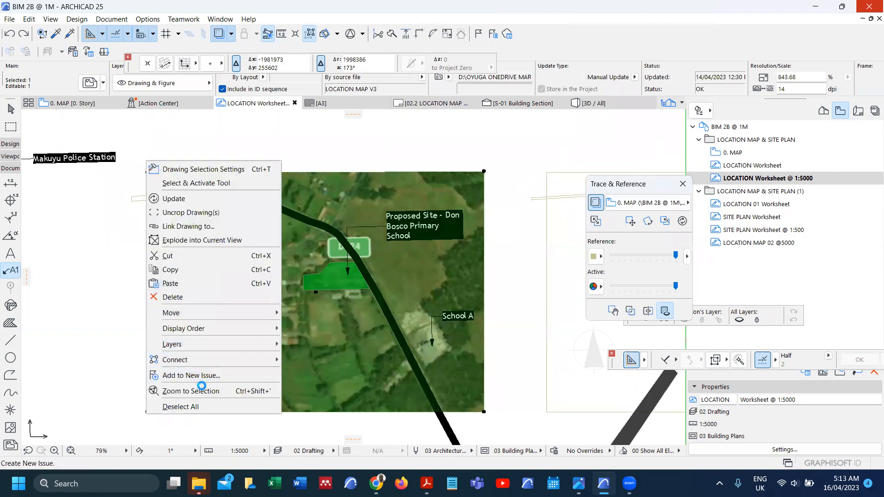
pyautogui.click(194, 391)
pyautogui.press('Escape')
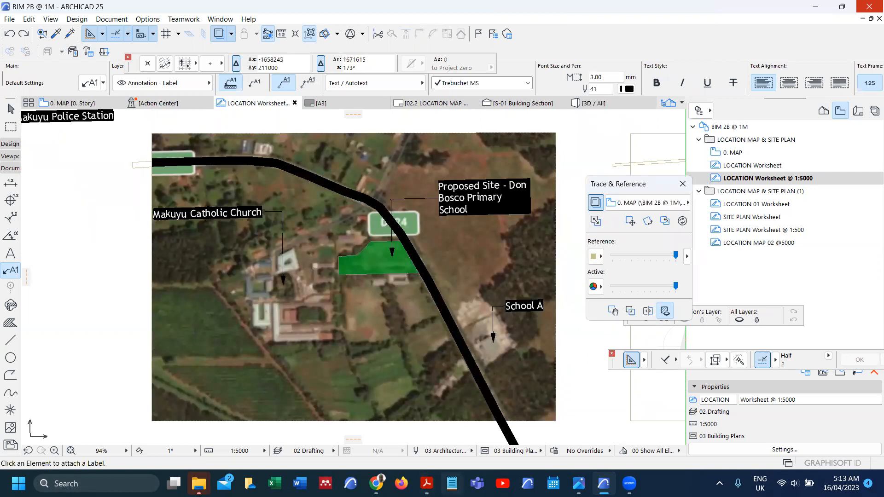
pyautogui.press('super')
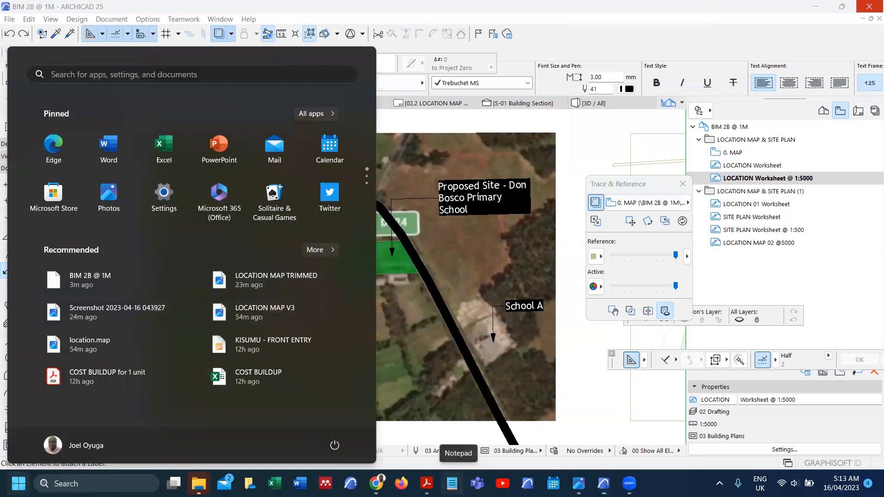
# Step: Launch Snipping Tool and capture the labelled map with a rectangular snip
pyautogui.write('snipping Tool')
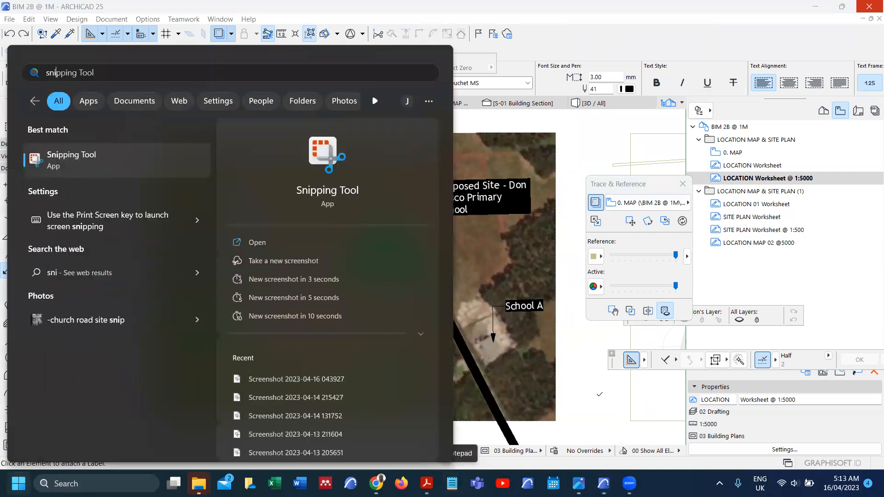
pyautogui.click(258, 243)
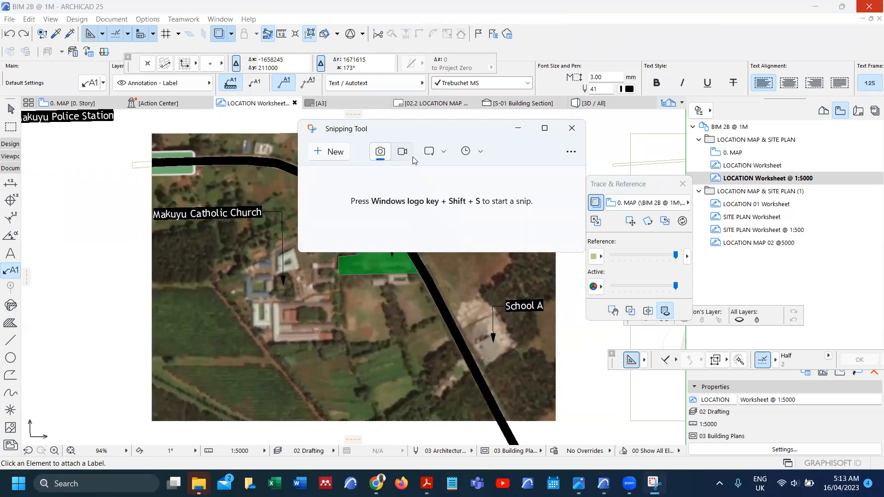
pyautogui.click(445, 153)
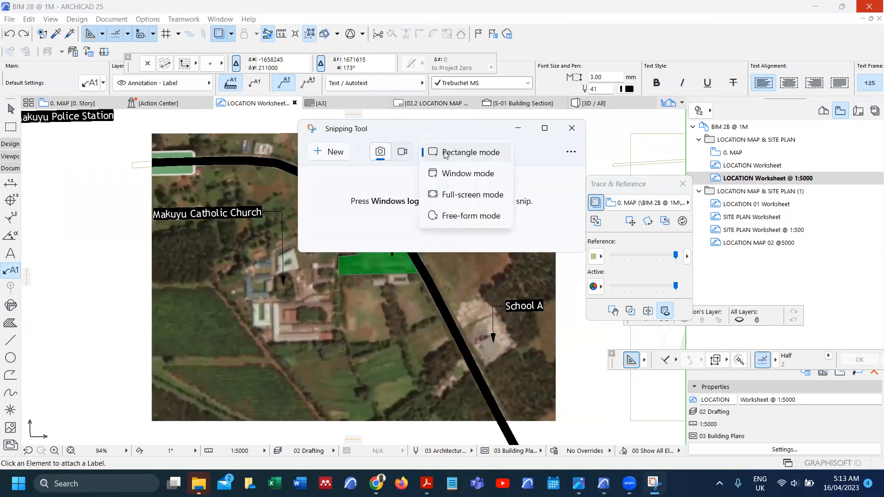
pyautogui.click(445, 153)
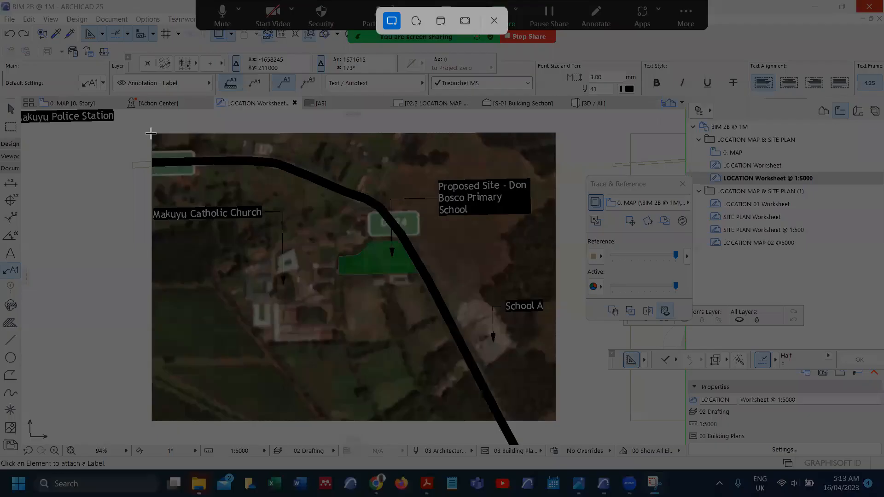
pyautogui.moveTo(150, 133); pyautogui.dragTo(542, 415)
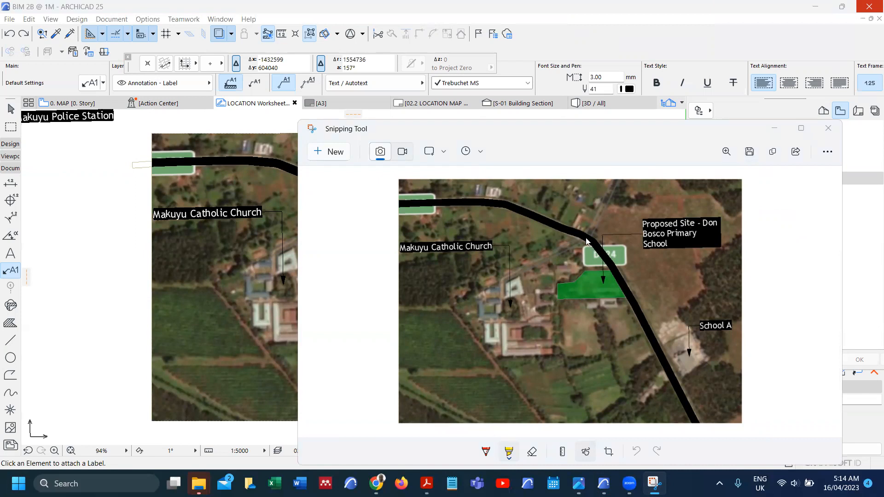
# Step: Save the snip as the PNG 'location map for model' and close Snipping Tool
pyautogui.hotkey('ctrl', 's')
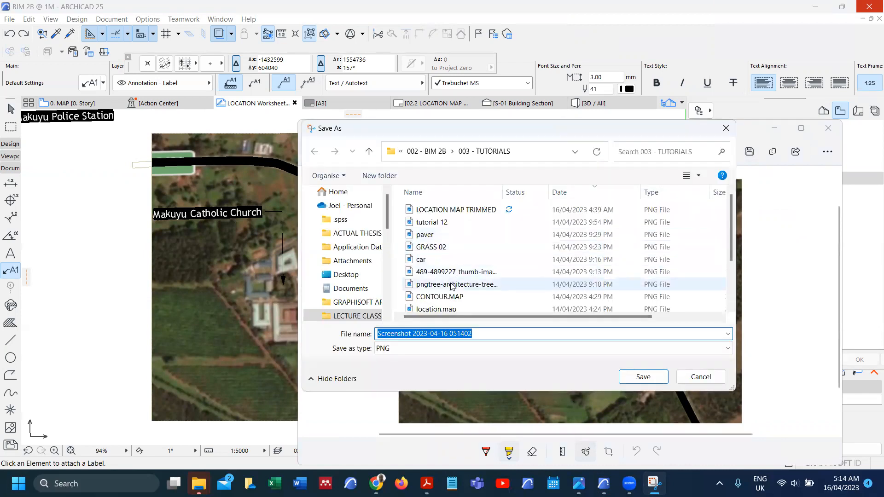
pyautogui.write('locat')
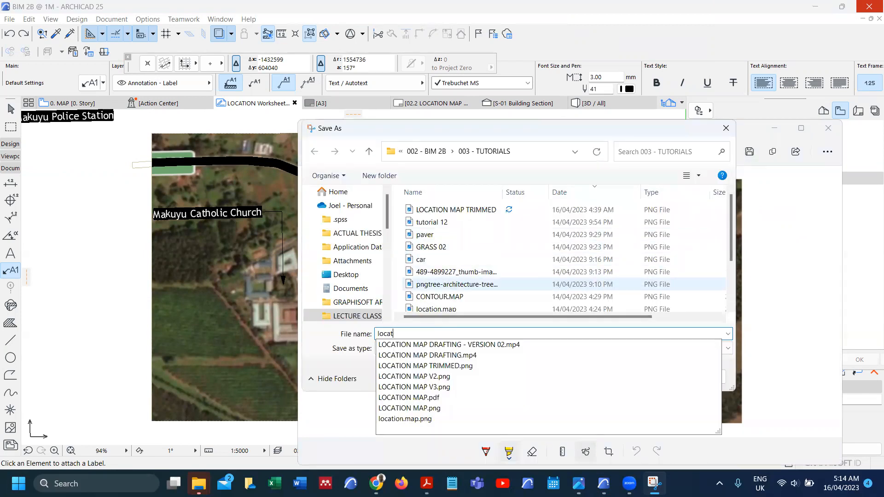
pyautogui.write('ion map for model')
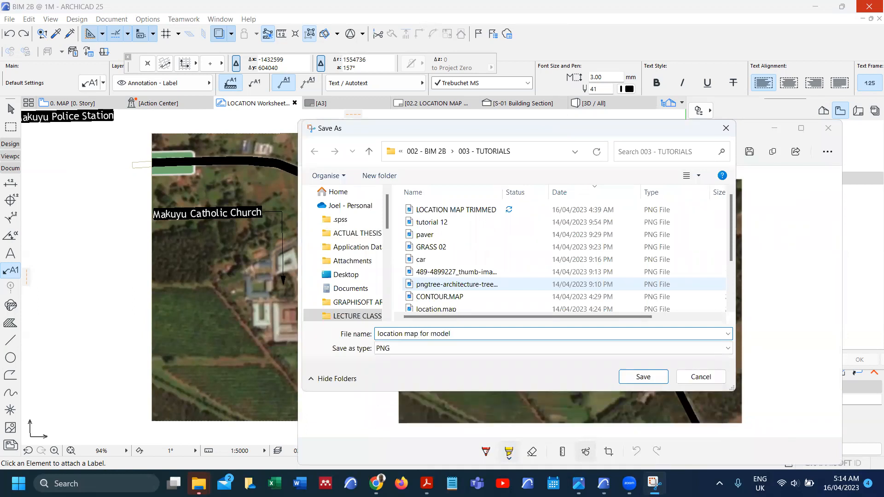
pyautogui.click(658, 378)
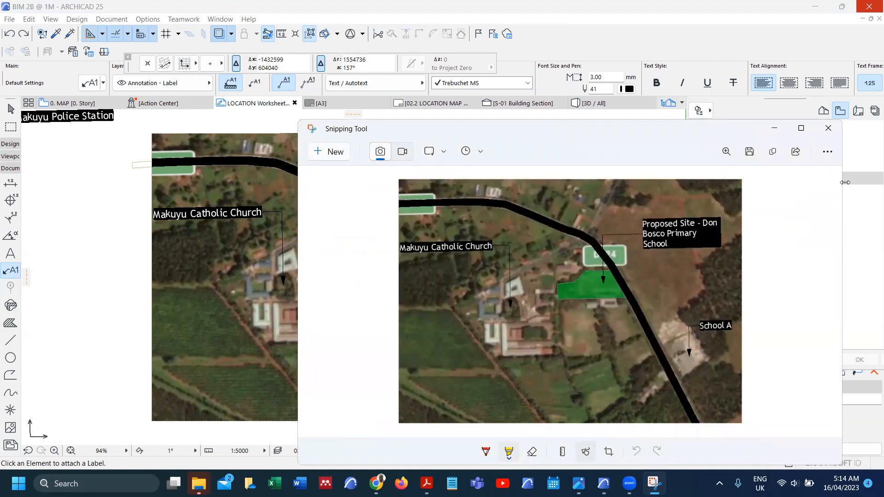
pyautogui.click(836, 134)
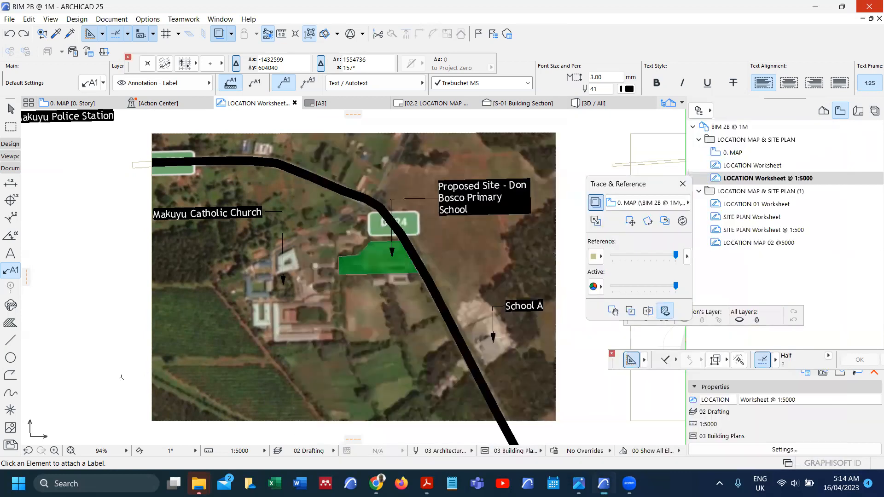
# Step: Place an 842.990 dimension along the satellite map's bottom edge
pyautogui.click(6, 185)
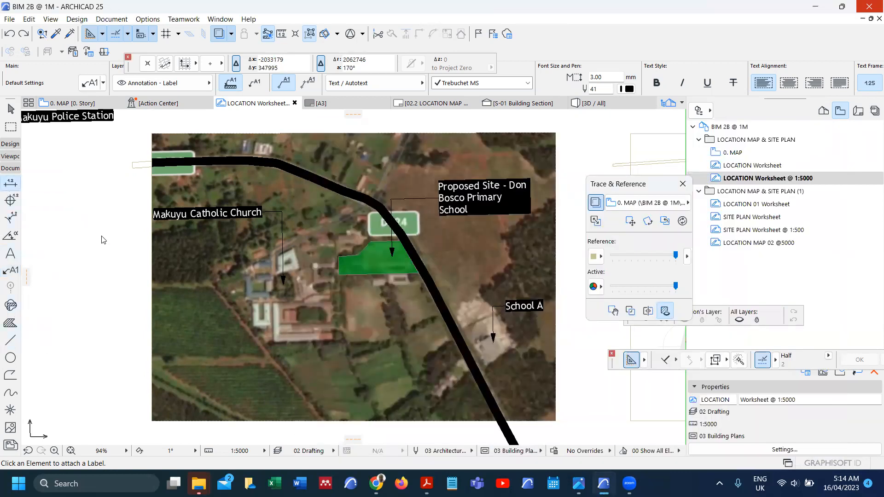
pyautogui.scroll(-3, 116, 275)
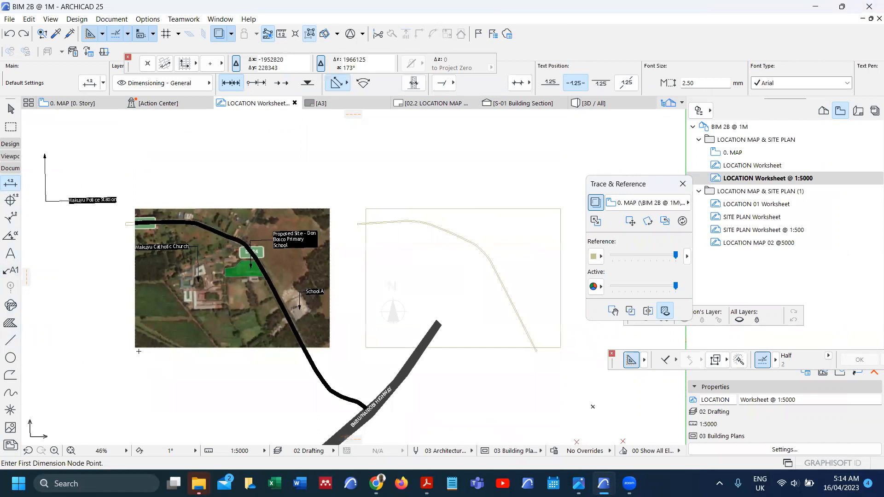
pyautogui.click(135, 348)
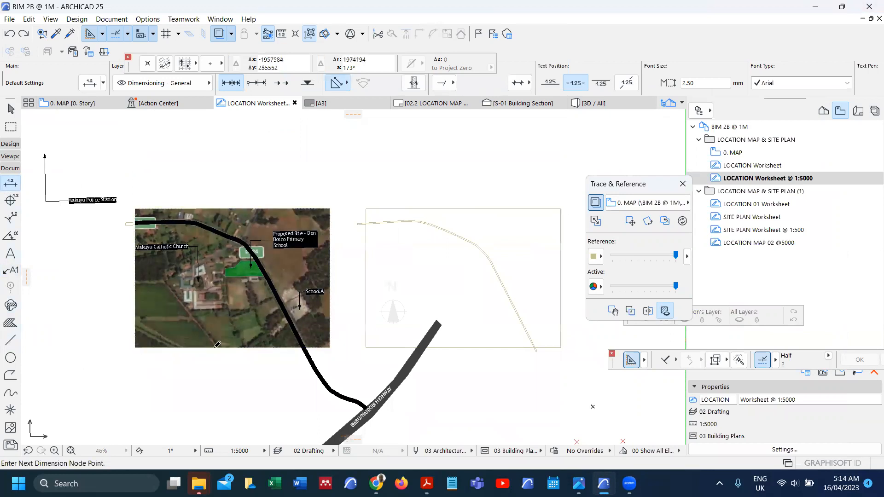
pyautogui.click(330, 349)
pyautogui.doubleClick(239, 359)
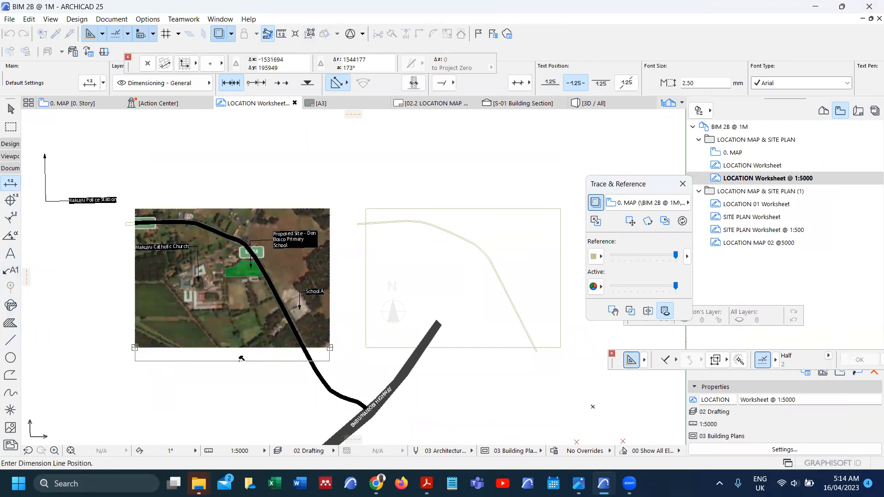
pyautogui.click(243, 353)
# Step: Zoom out and switch to the 0. MAP [0. Story] floor plan
pyautogui.scroll(5, 279, 355)
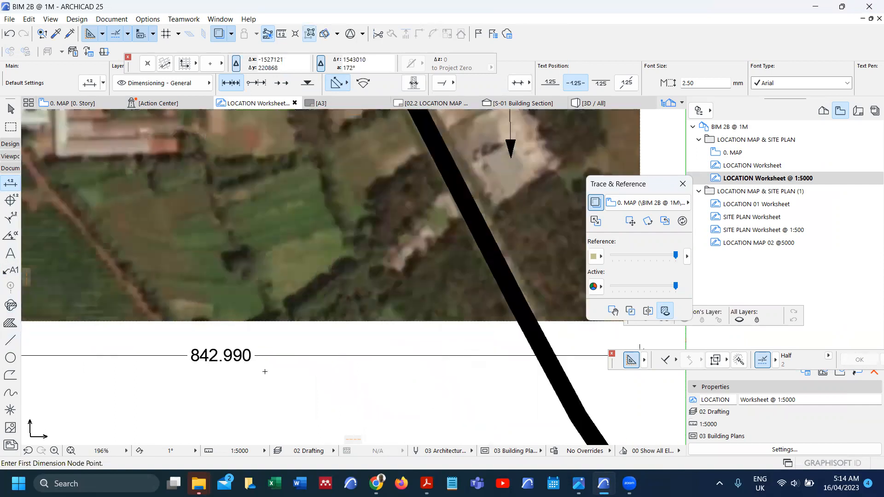
pyautogui.scroll(-3, 279, 356)
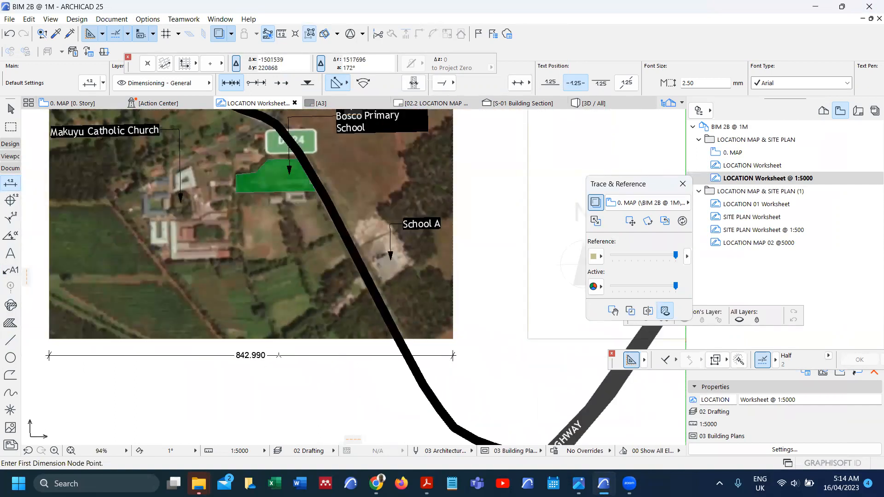
pyautogui.scroll(-2, 281, 356)
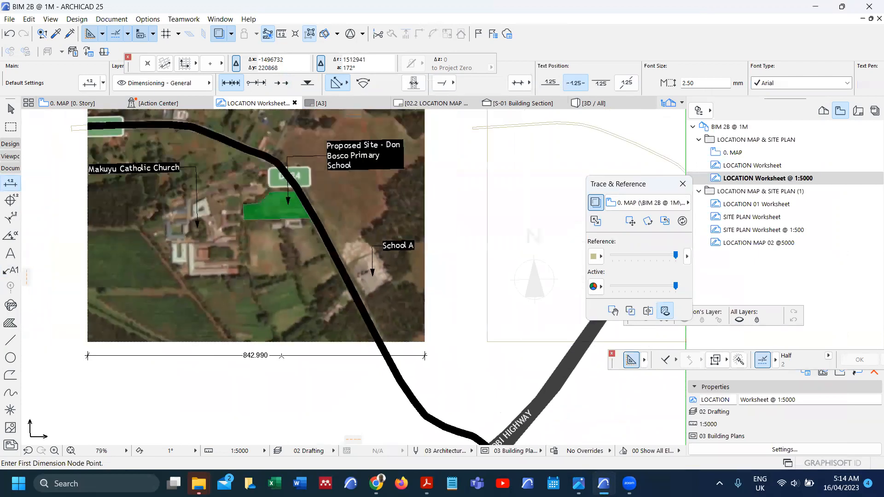
pyautogui.scroll(-1, 320, 318)
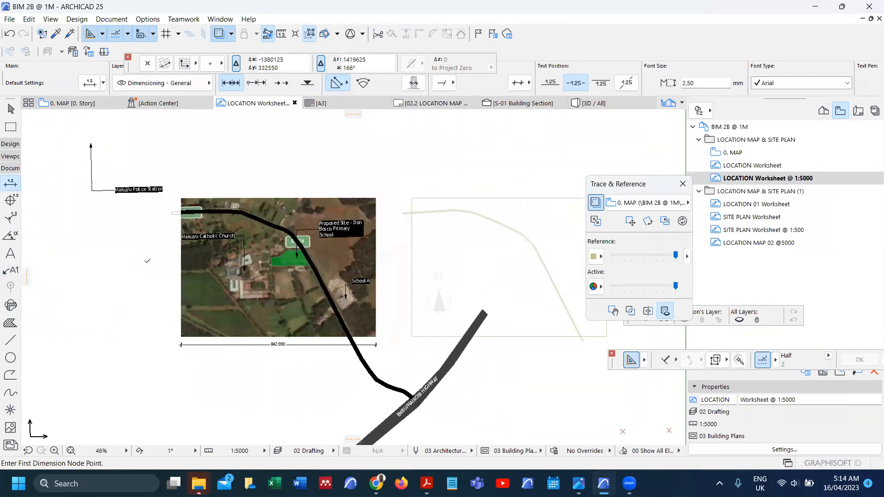
pyautogui.click(76, 106)
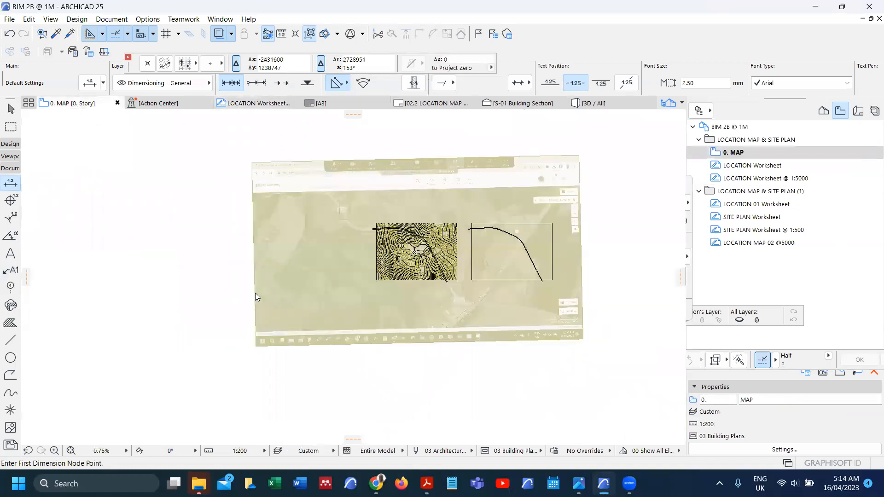
# Step: Show the whole terrain mesh in 3D, orbit to an angled view, and select the mesh
pyautogui.scroll(2, 332, 300)
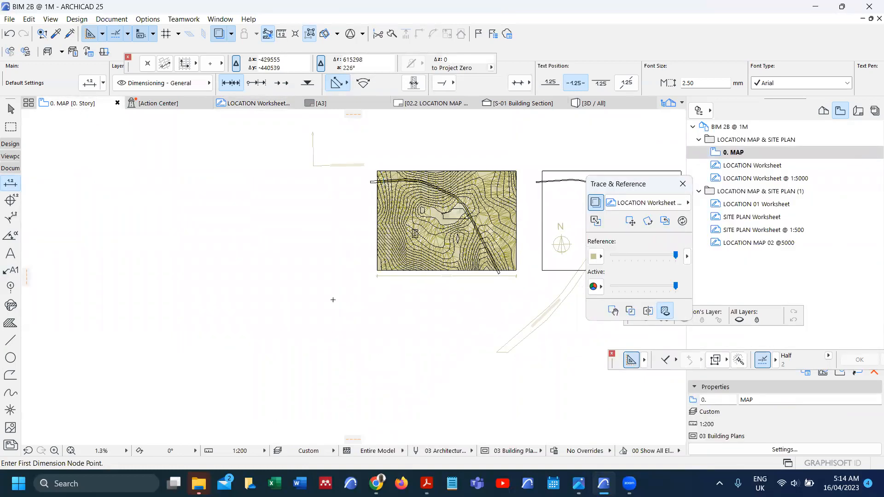
pyautogui.scroll(-2, 295, 313)
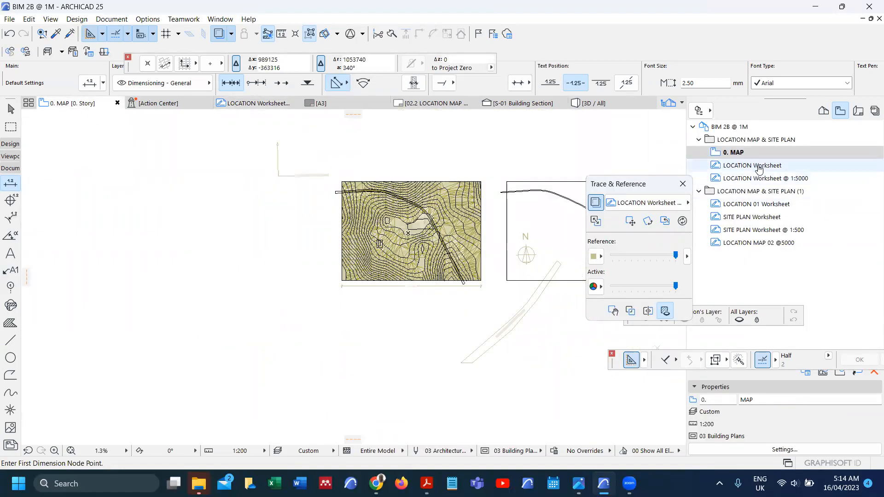
pyautogui.rightClick(300, 232)
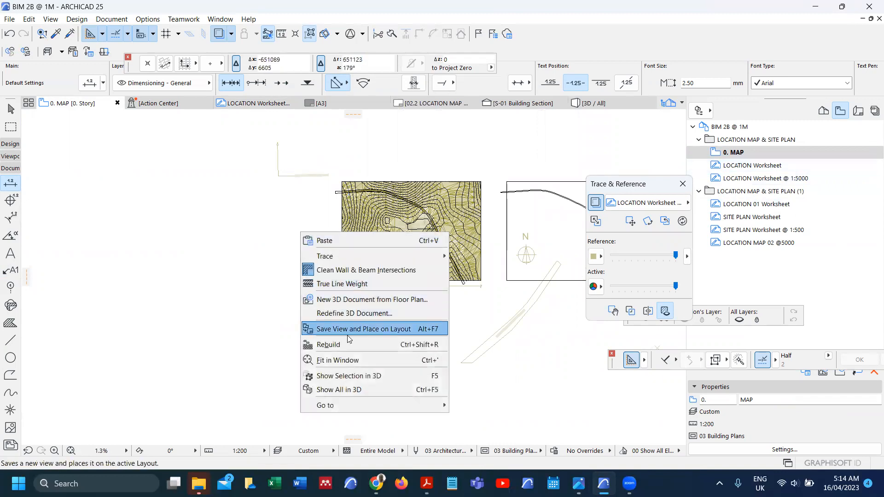
pyautogui.click(356, 390)
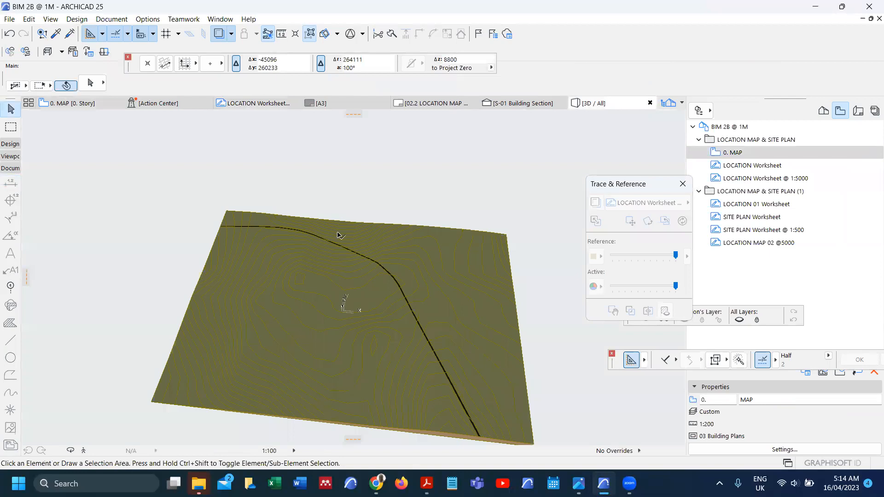
pyautogui.moveTo(436, 380)
pyautogui.keyDown('shift'); pyautogui.mouseDown(button='middle')
pyautogui.moveTo(451, 382)
pyautogui.moveTo(399, 262)
pyautogui.mouseUp(button='middle'); pyautogui.keyUp('shift')
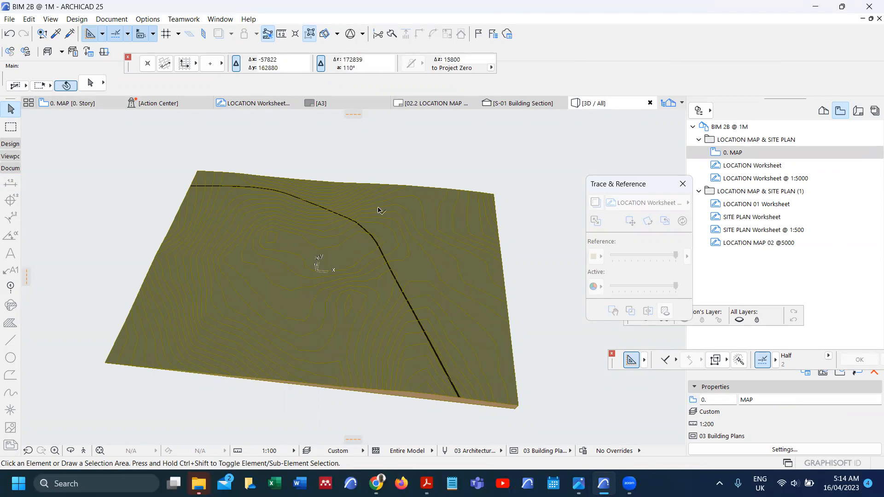
pyautogui.scroll(-3, 426, 275)
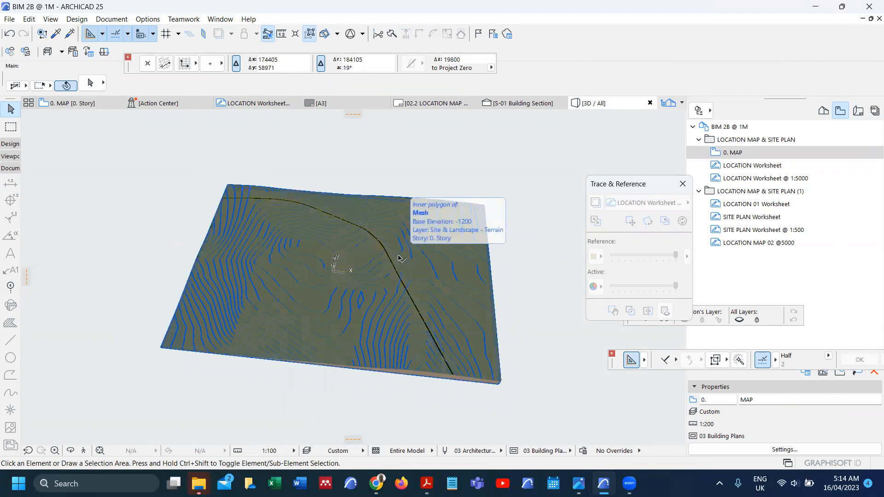
pyautogui.scroll(3, 399, 283)
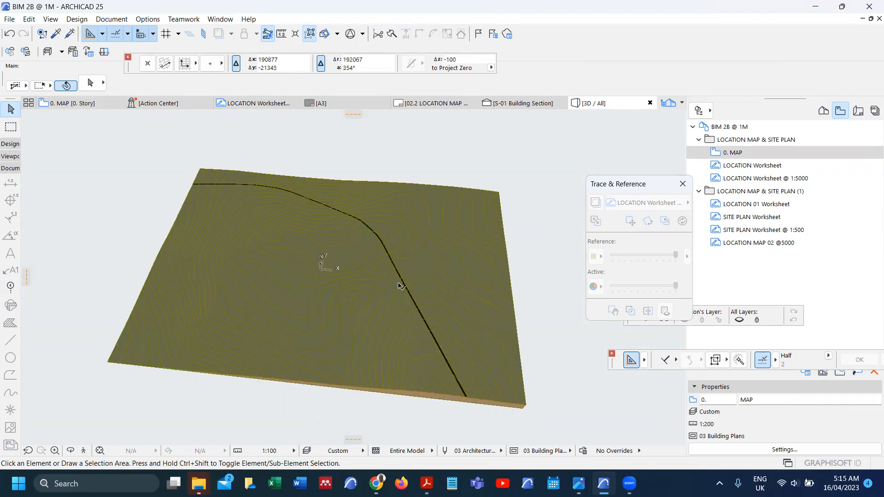
pyautogui.scroll(-2, 399, 282)
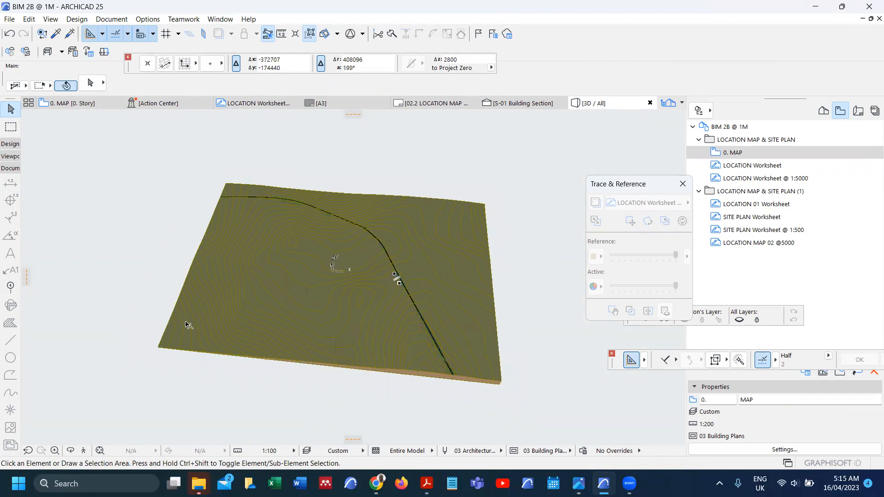
pyautogui.click(159, 350)
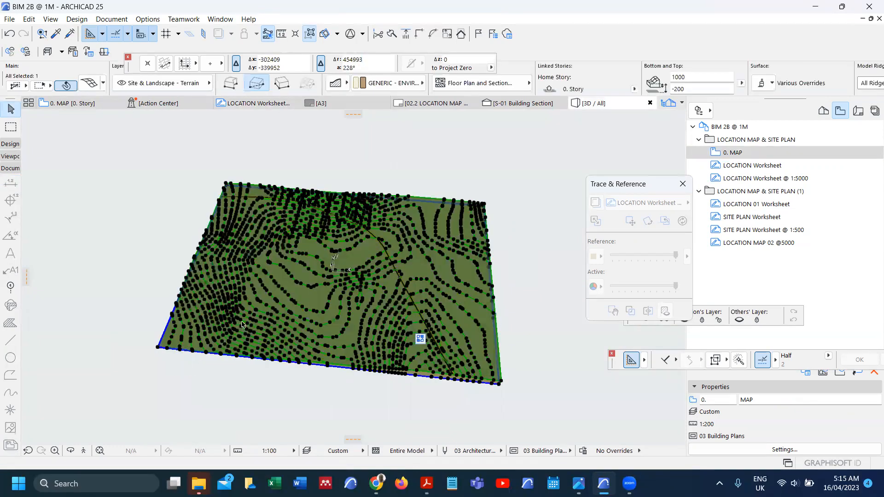
pyautogui.doubleClick(290, 315)
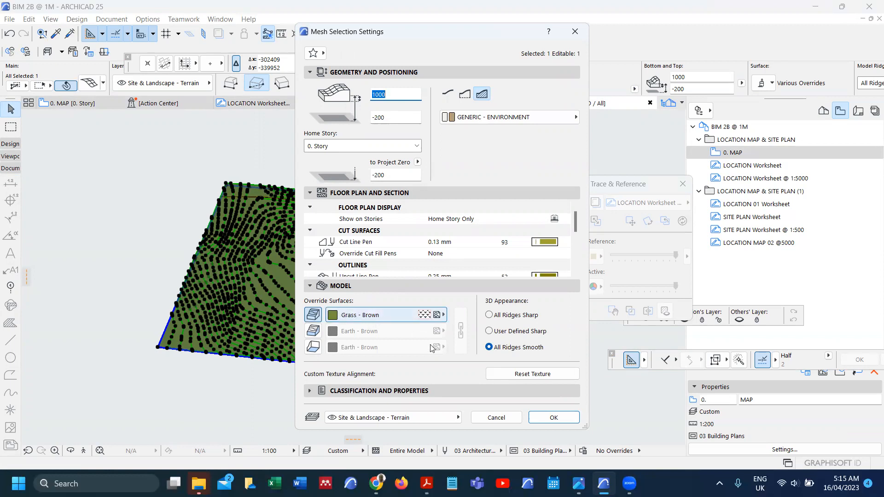
pyautogui.click(497, 418)
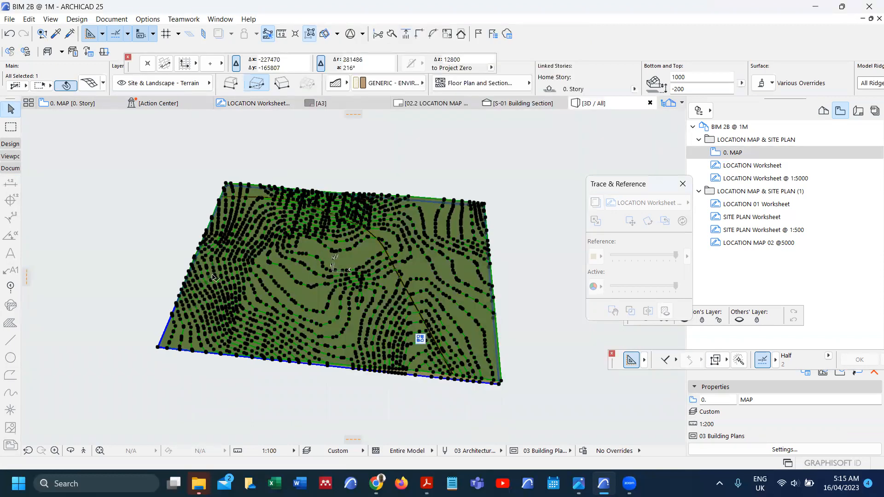
pyautogui.click(166, 221)
pyautogui.scroll(3, 329, 252)
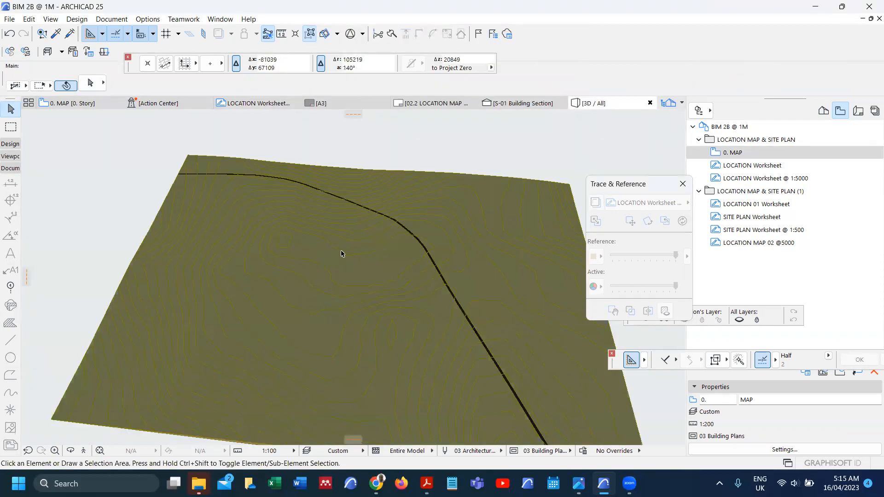
pyautogui.scroll(2, 341, 253)
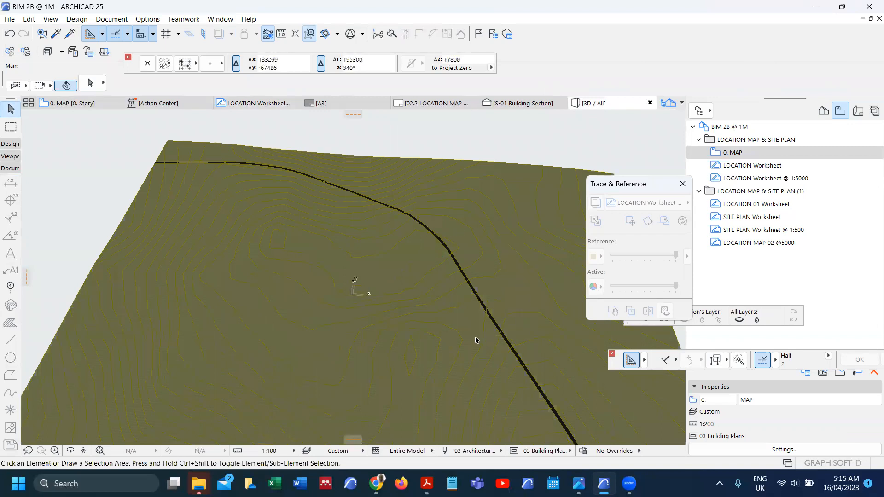
pyautogui.scroll(-2, 477, 340)
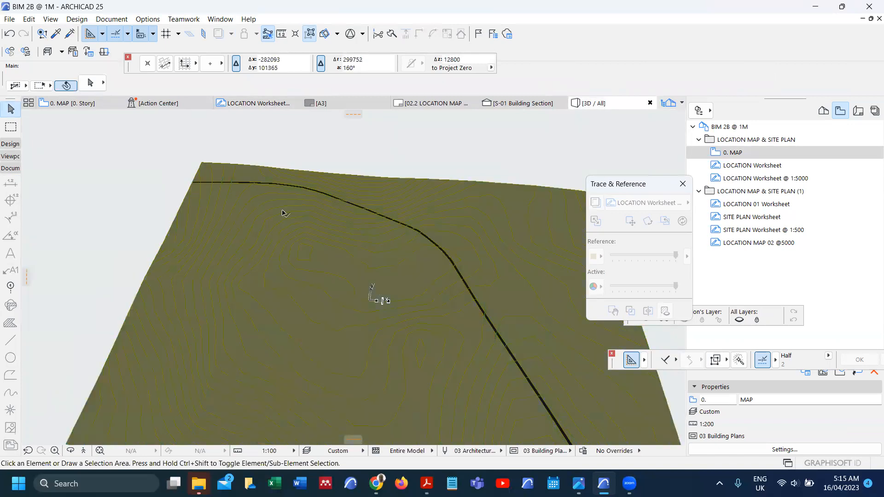
pyautogui.scroll(-3, 300, 253)
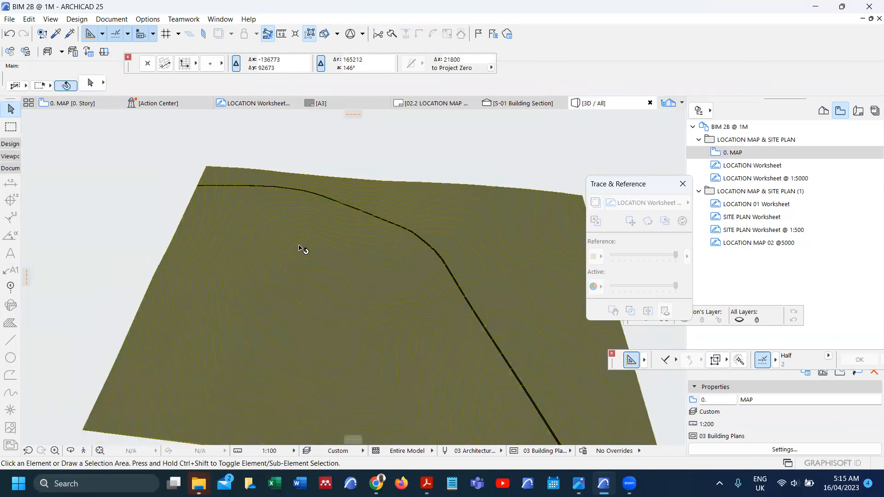
pyautogui.click(280, 316)
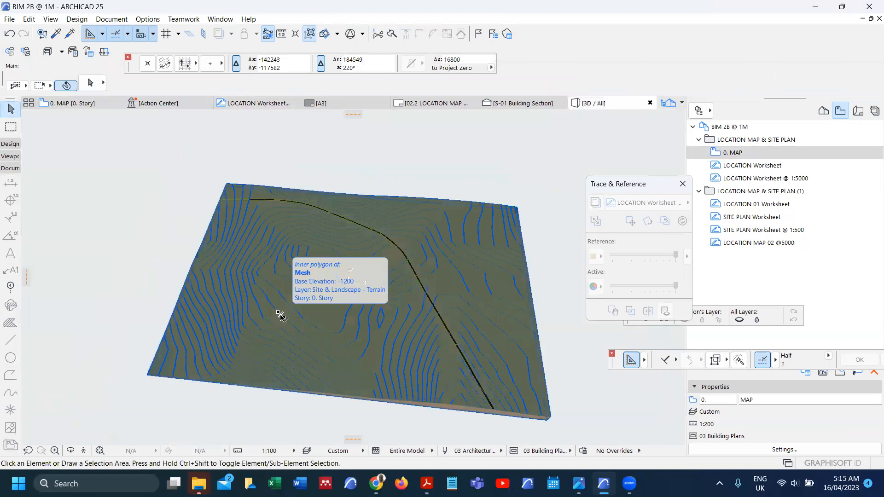
pyautogui.click(280, 316)
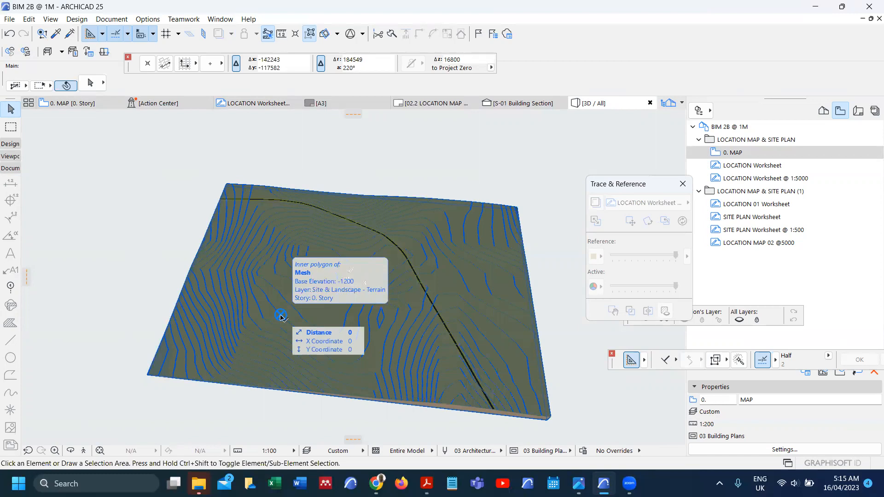
pyautogui.press('Escape')
pyautogui.moveTo(630, 484)
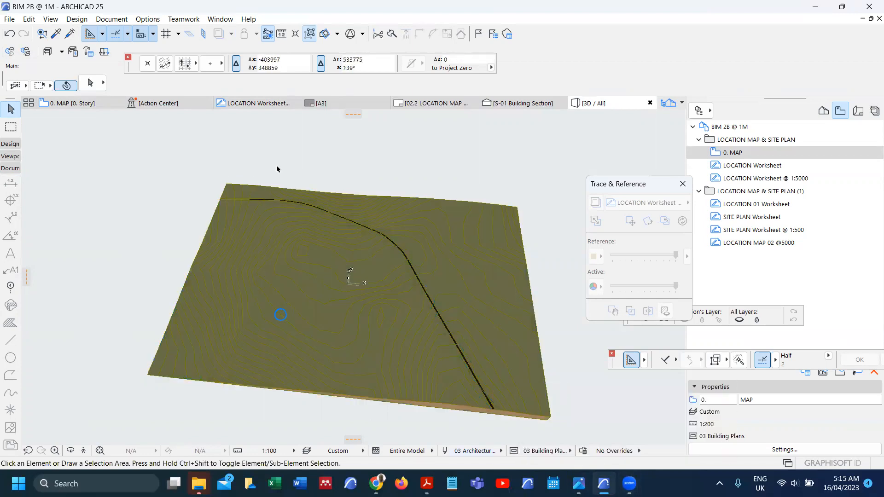
pyautogui.click(69, 103)
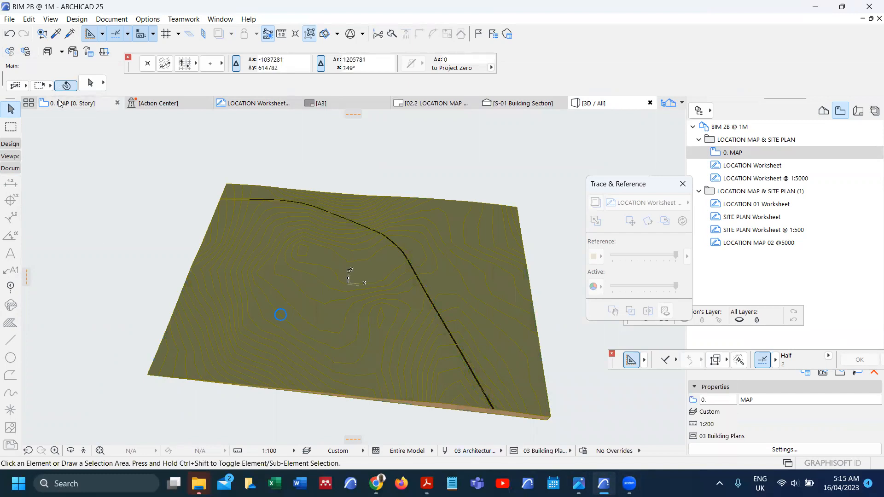
# Step: Bring up Options > Element Attributes > Surfaces and start a new surface from Stucco - Yellow Rough
pyautogui.scroll(3, 437, 291)
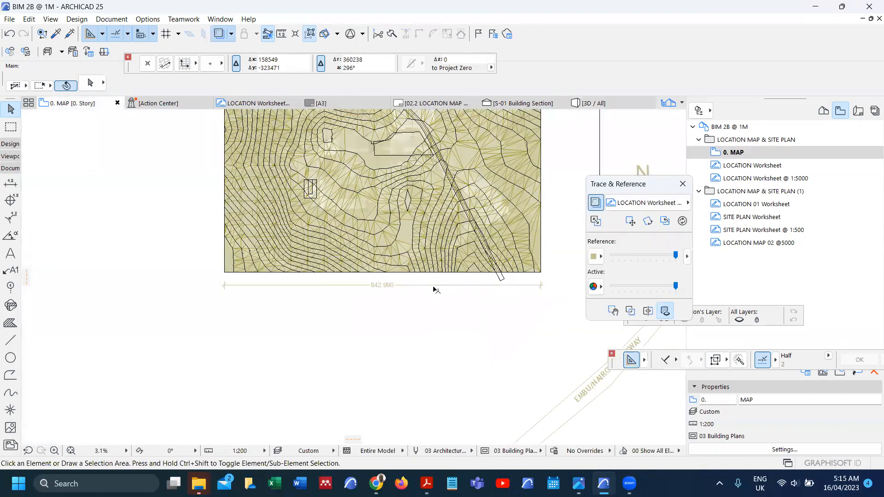
pyautogui.scroll(2, 321, 290)
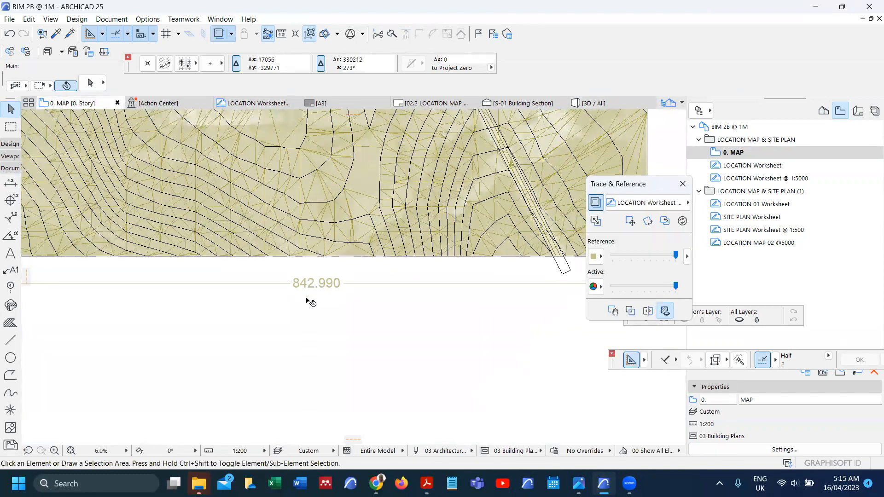
pyautogui.scroll(-3, 305, 301)
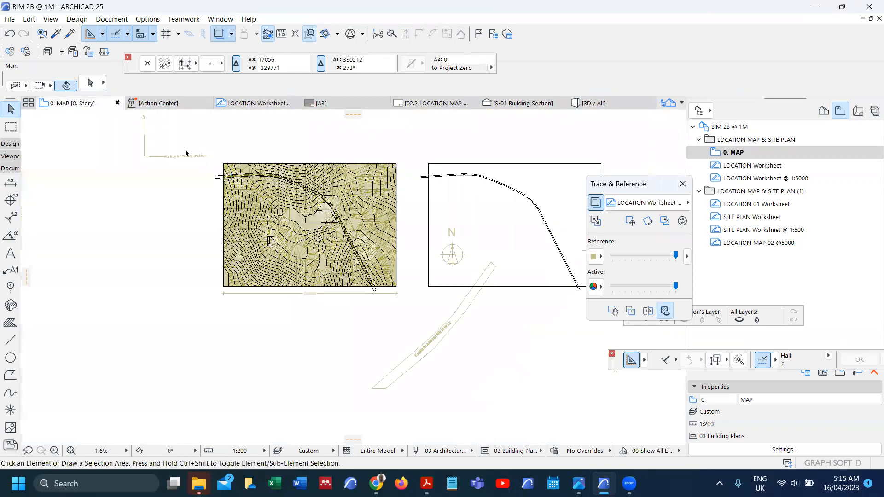
pyautogui.click(139, 19)
pyautogui.moveTo(184, 33)
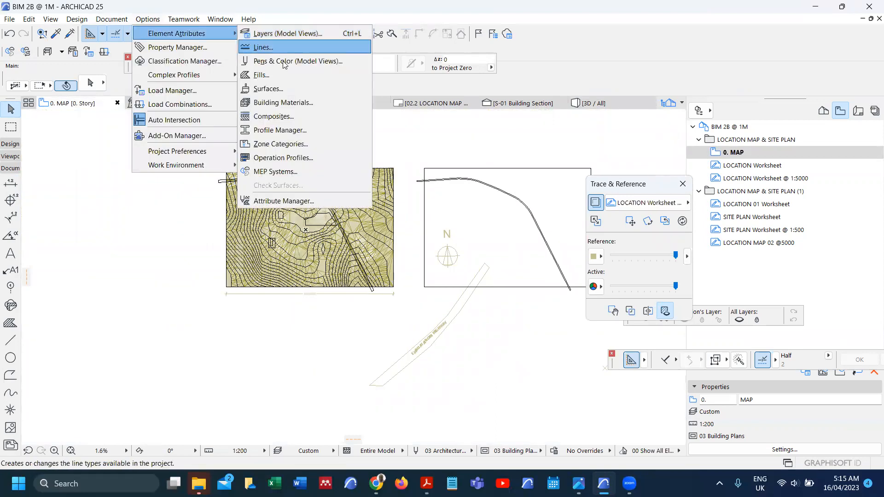
pyautogui.click(291, 89)
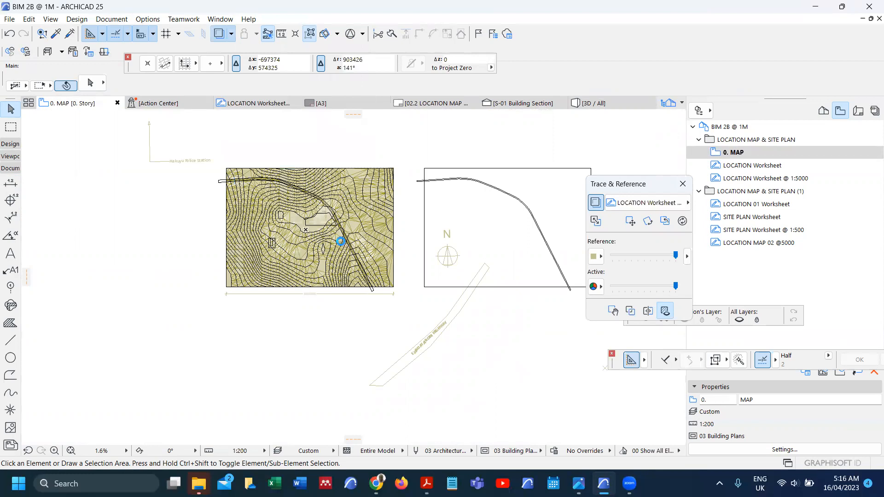
pyautogui.click(402, 61)
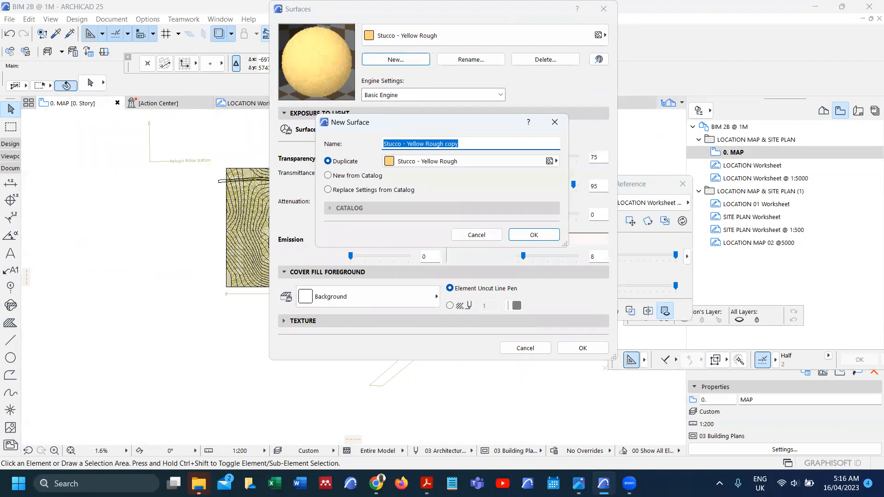
# Step: Name the duplicated surface 'OYUGA LOCATION MAP SURFACE' and expand its Texture settings
pyautogui.write('OYUGA LOCATION MAP SURFACE')
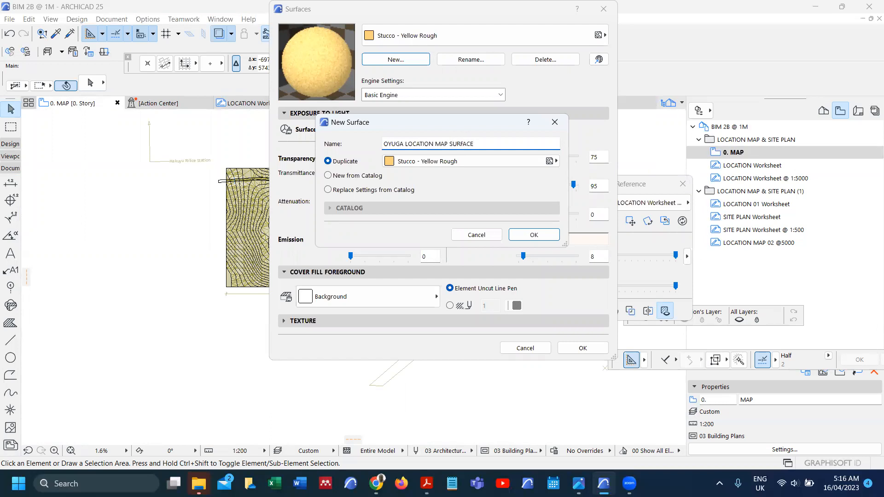
pyautogui.click(542, 236)
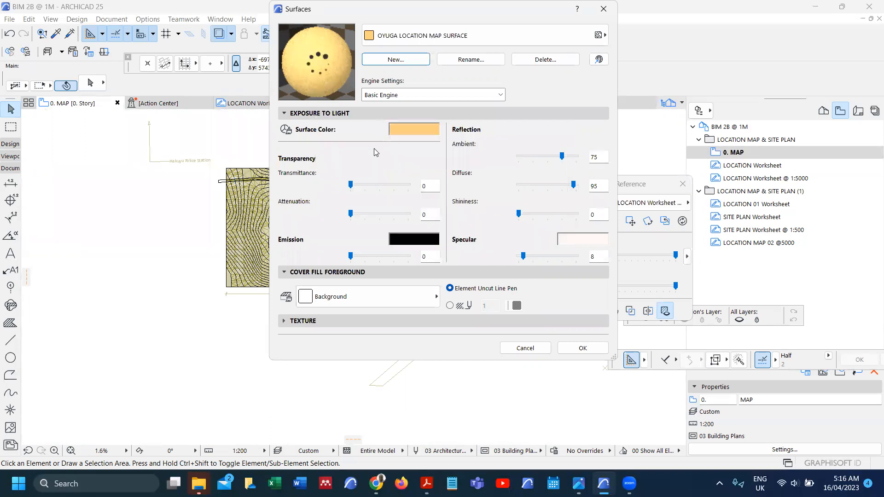
pyautogui.click(284, 321)
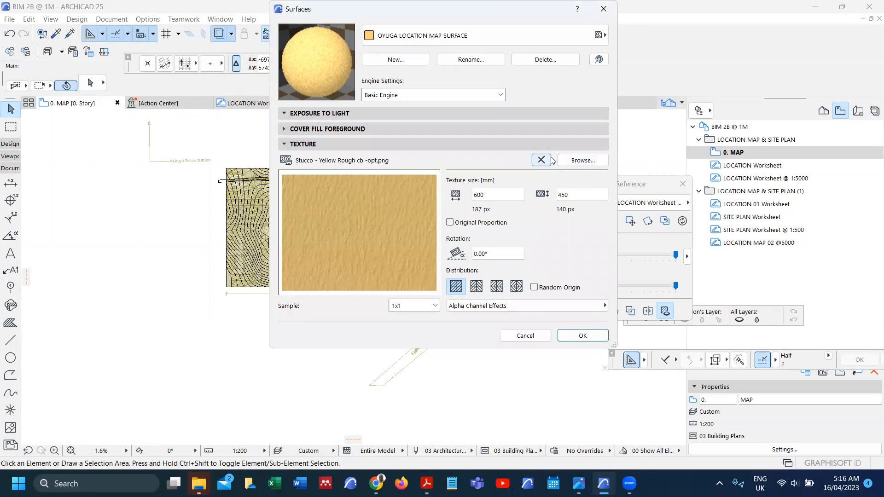
# Step: Load the 'location map for model' PNG as the surface's texture image
pyautogui.click(581, 161)
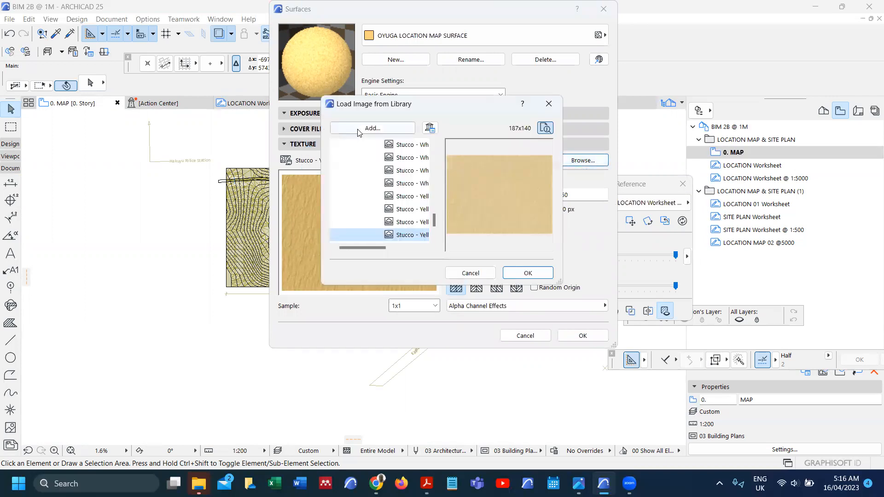
pyautogui.click(365, 129)
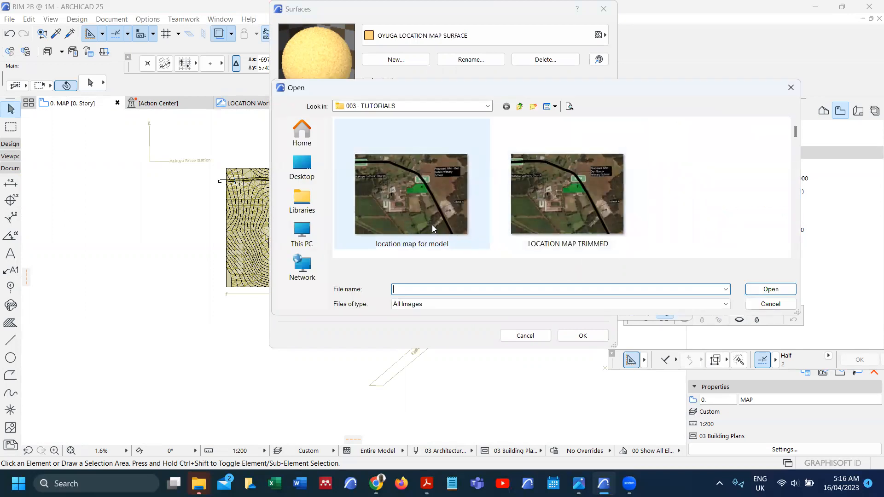
pyautogui.click(432, 225)
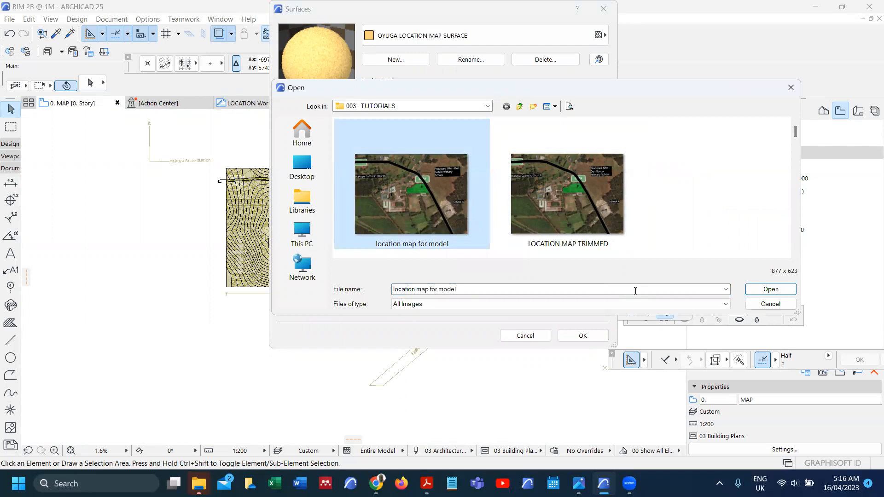
pyautogui.click(780, 292)
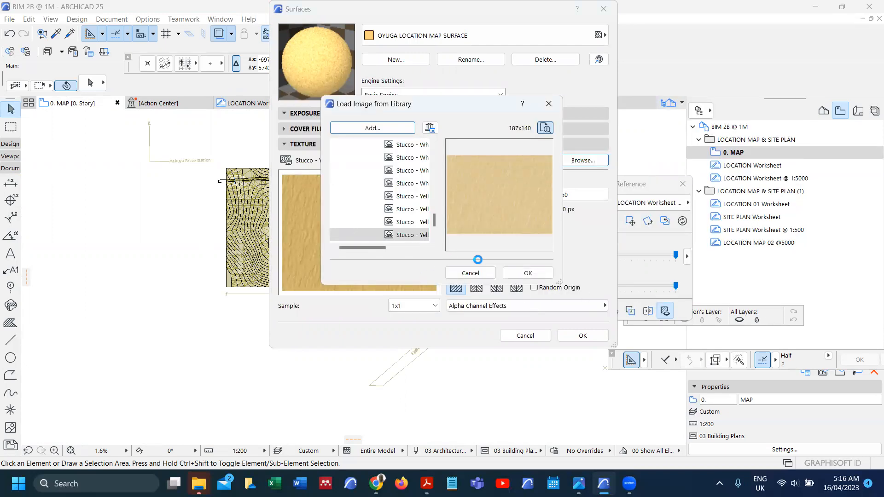
pyautogui.click(528, 274)
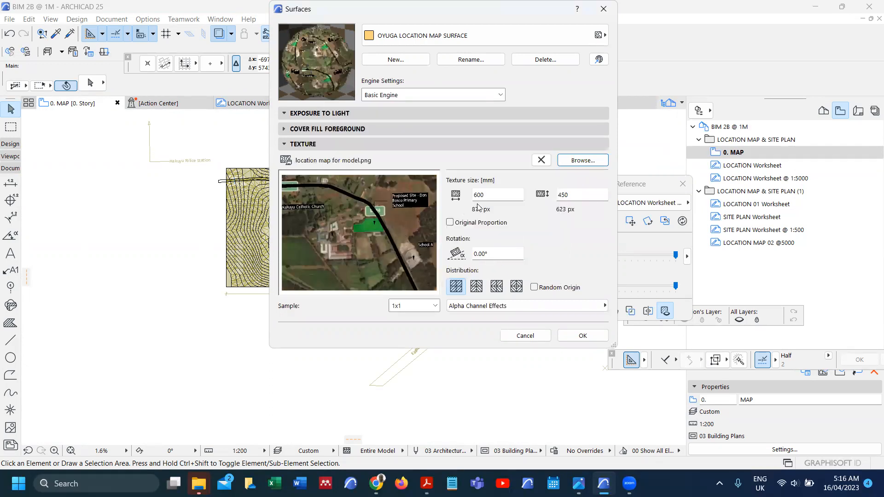
# Step: Set the texture width to 842990 with Original Proportion (height 598840) and confirm the surface
pyautogui.moveTo(490, 193); pyautogui.dragTo(470, 193)
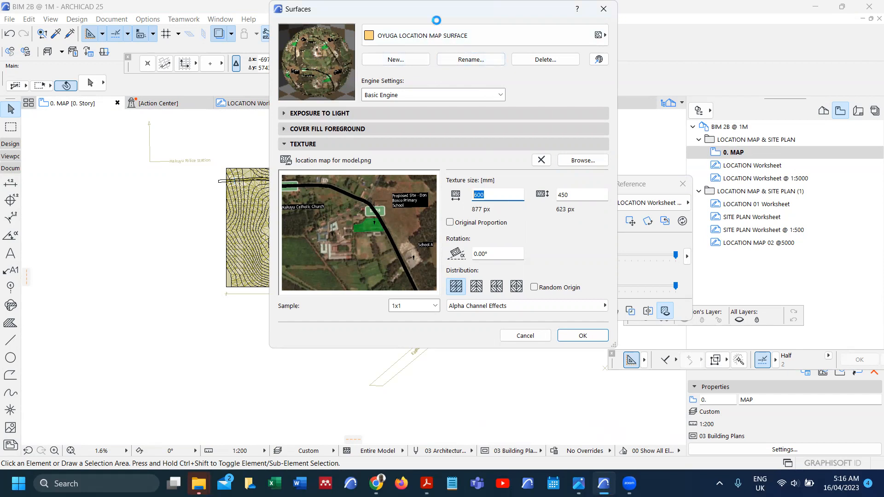
pyautogui.moveTo(437, 20); pyautogui.dragTo(534, 30)
pyautogui.moveTo(588, 207); pyautogui.dragTo(551, 207)
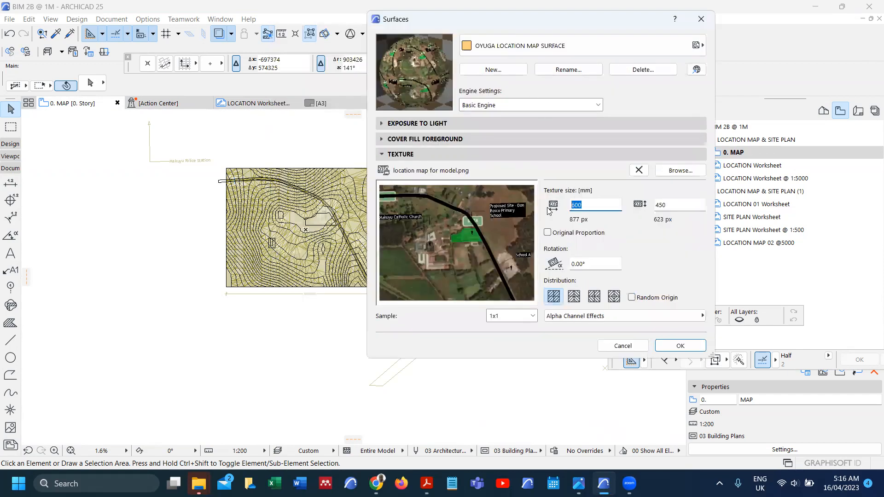
pyautogui.write('842990')
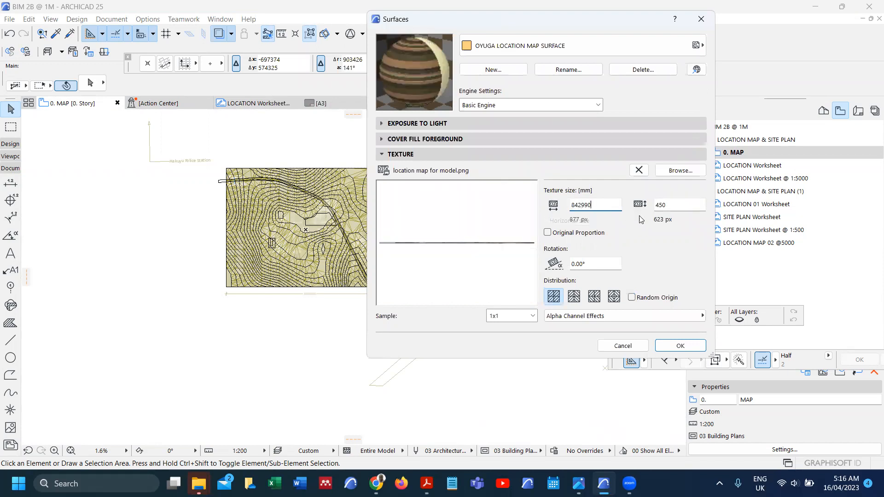
pyautogui.click(548, 233)
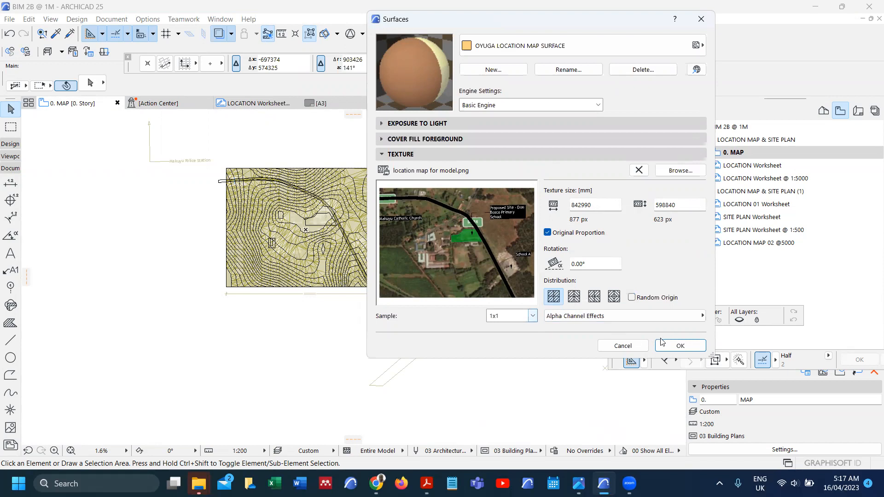
pyautogui.click(680, 349)
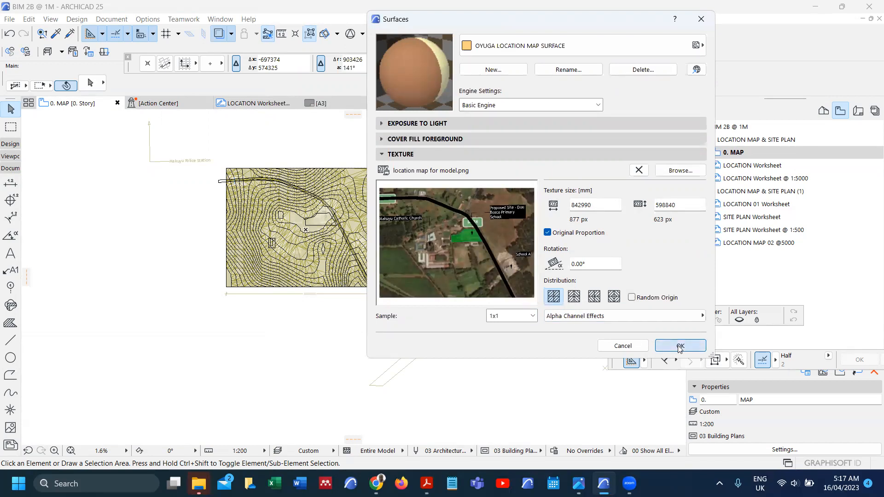
pyautogui.click(679, 348)
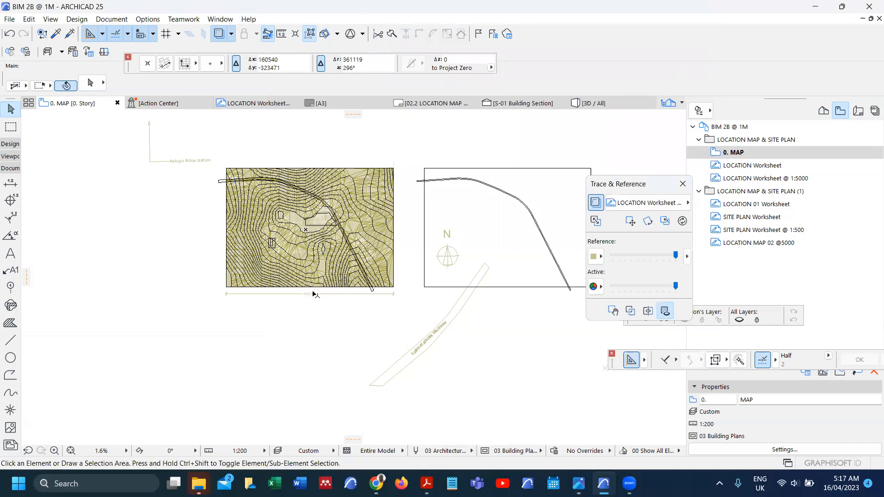
# Step: Override the mesh's top surface with OYUGA LOCATION MAP SURFACE, then Show All in 3D
pyautogui.scroll(5, 304, 308)
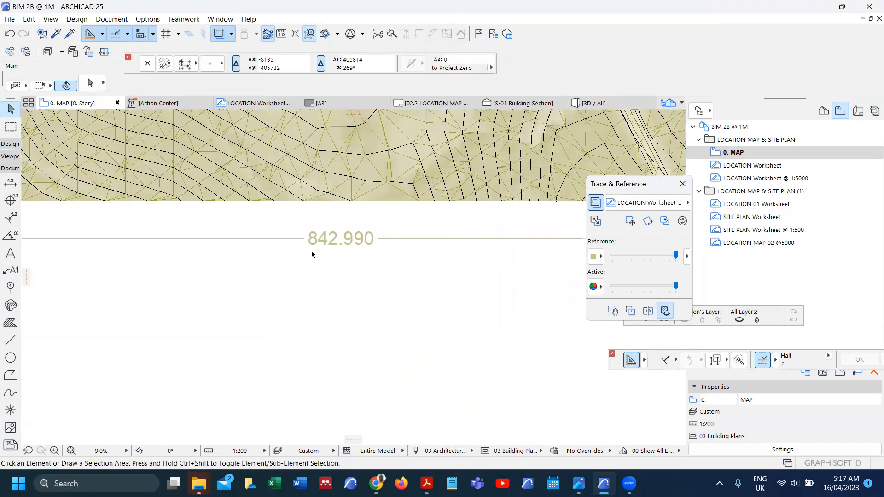
pyautogui.scroll(-2, 289, 298)
pyautogui.scroll(-2, 226, 276)
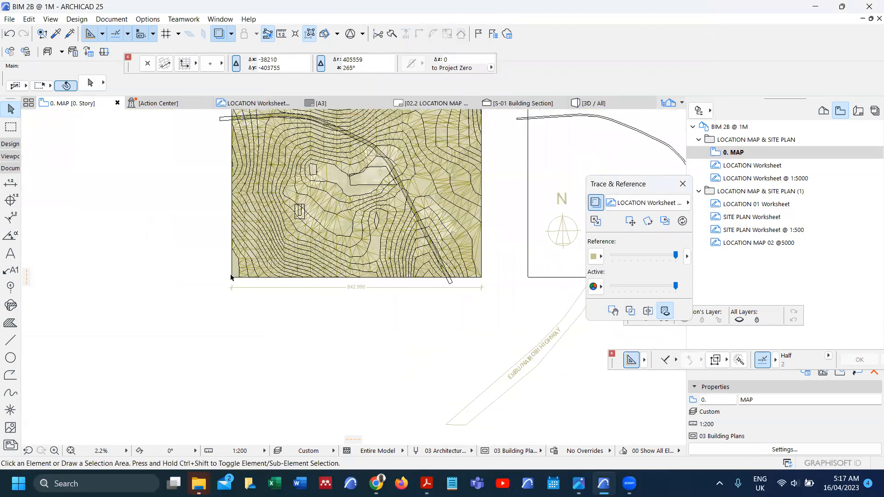
pyautogui.scroll(4, 237, 283)
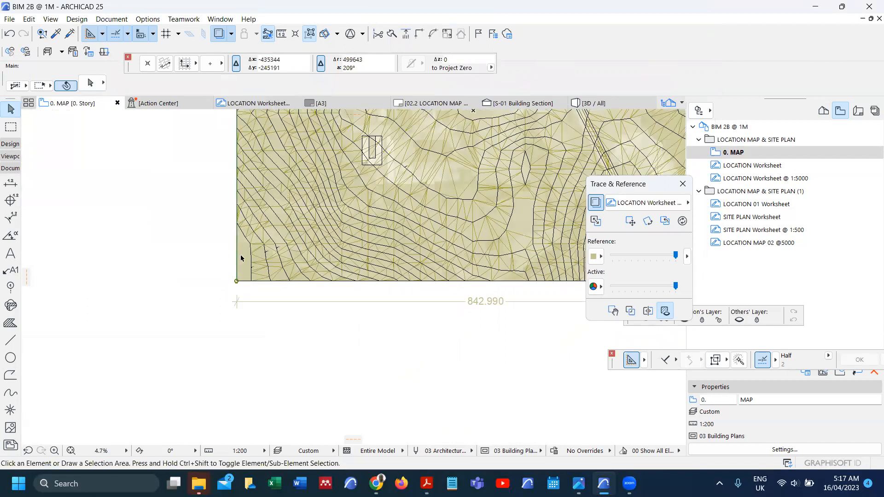
pyautogui.click(243, 260)
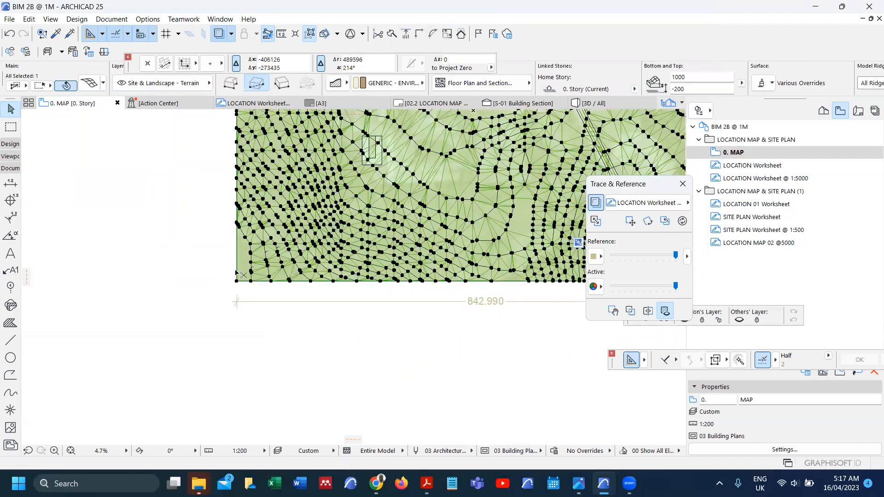
pyautogui.hotkey('ctrl', 't')
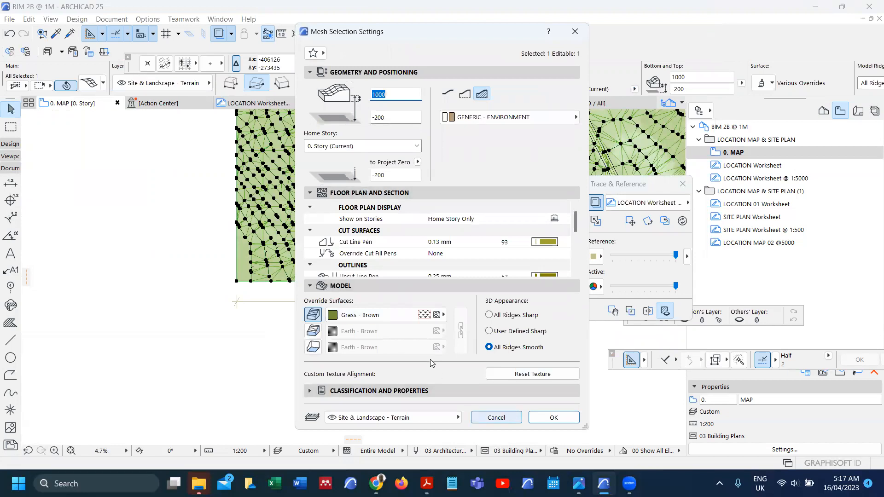
pyautogui.click(425, 317)
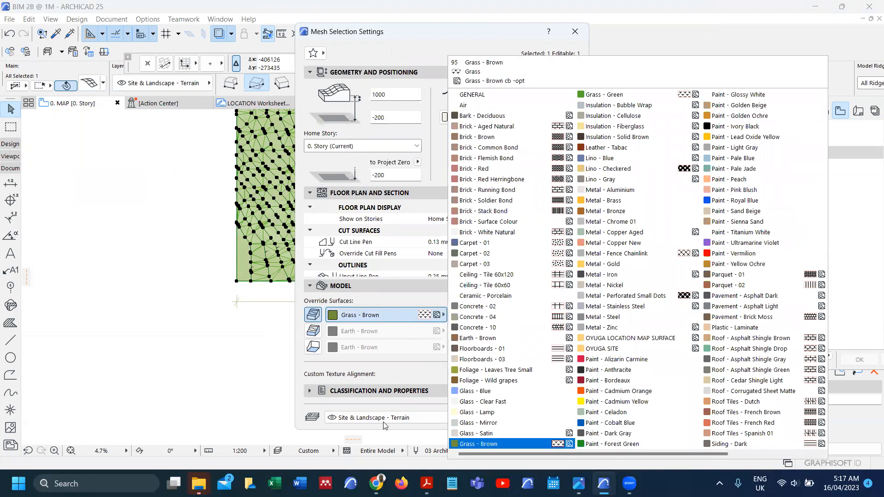
pyautogui.click(417, 327)
pyautogui.click(421, 317)
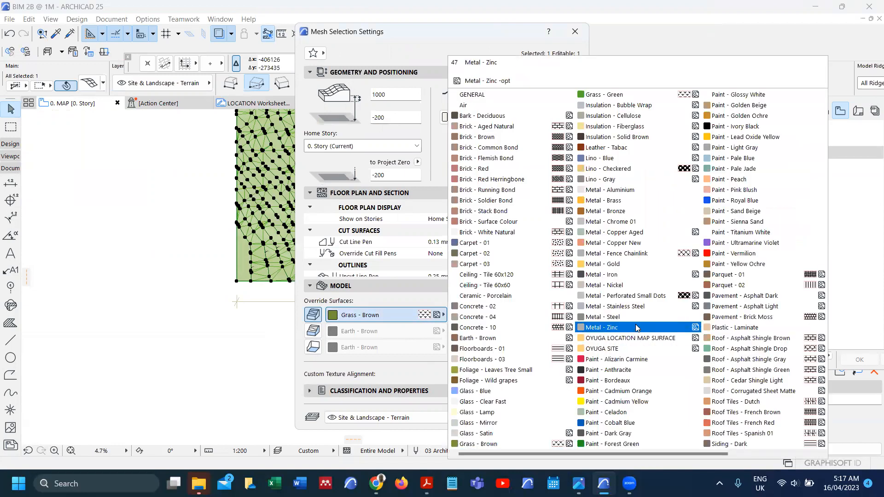
pyautogui.click(639, 339)
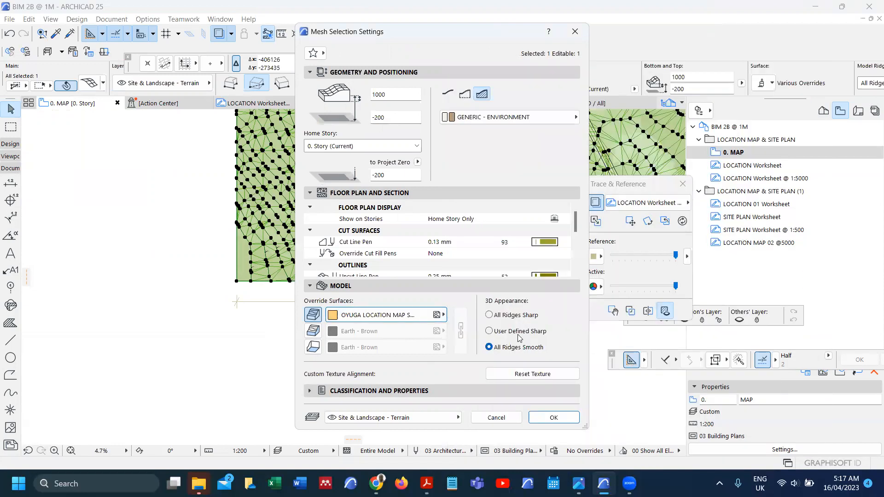
pyautogui.click(554, 418)
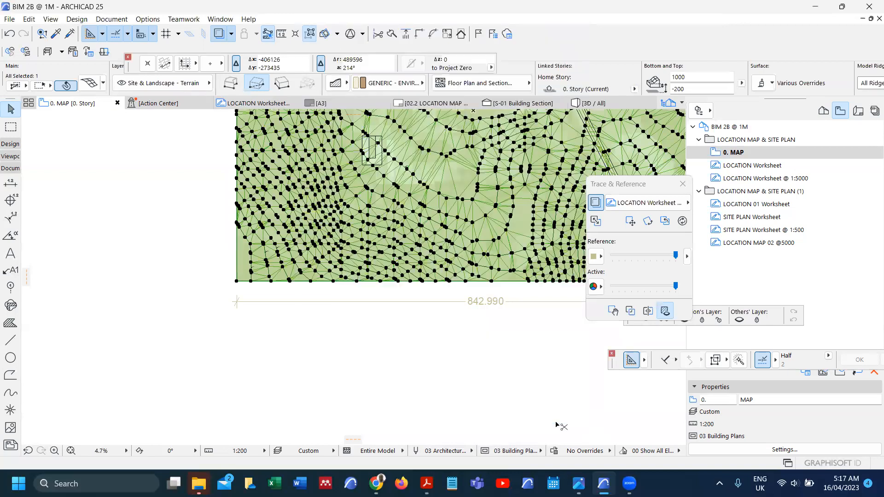
pyautogui.rightClick(166, 248)
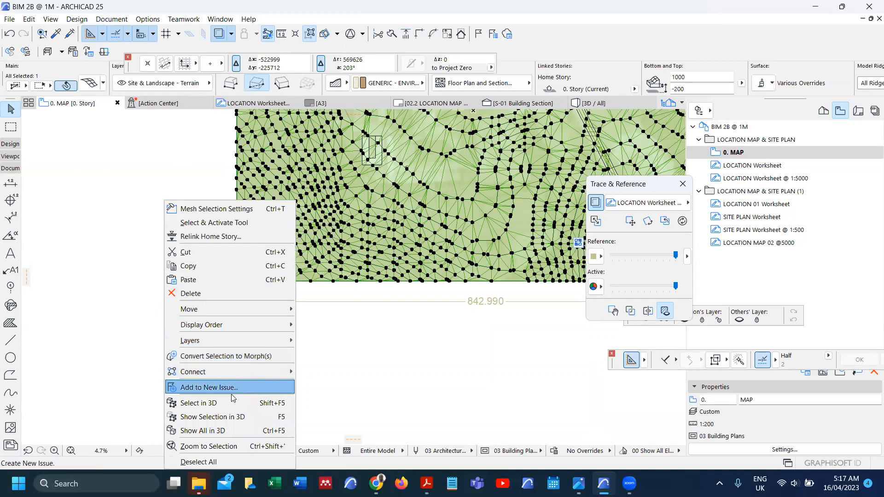
pyautogui.click(232, 432)
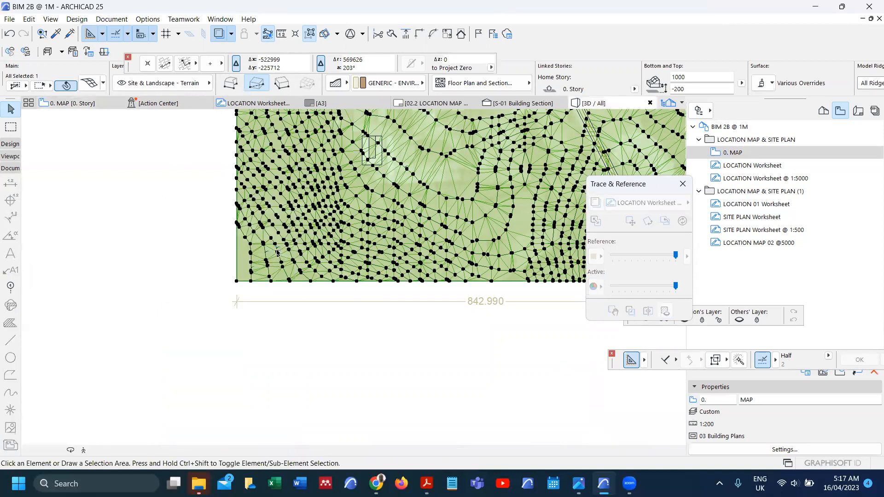
# Step: Zoom in and out on the satellite-textured terrain mesh in the 3D window
pyautogui.scroll(-3, 297, 234)
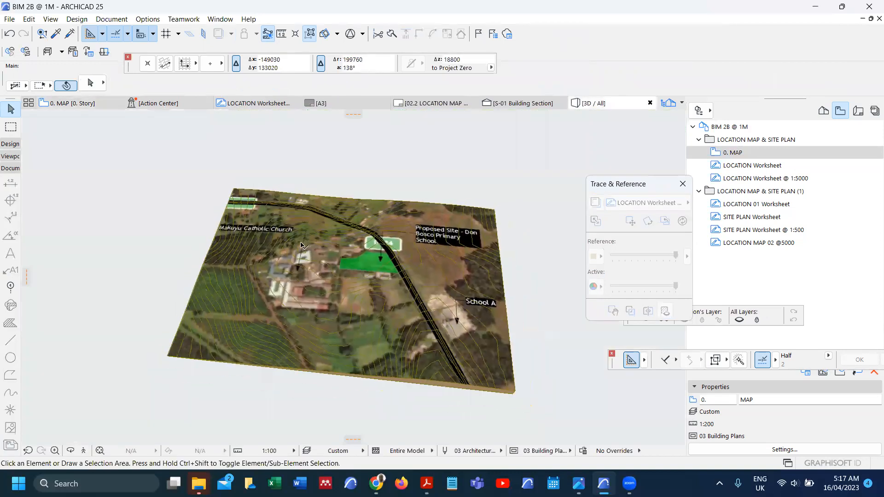
pyautogui.scroll(3, 328, 319)
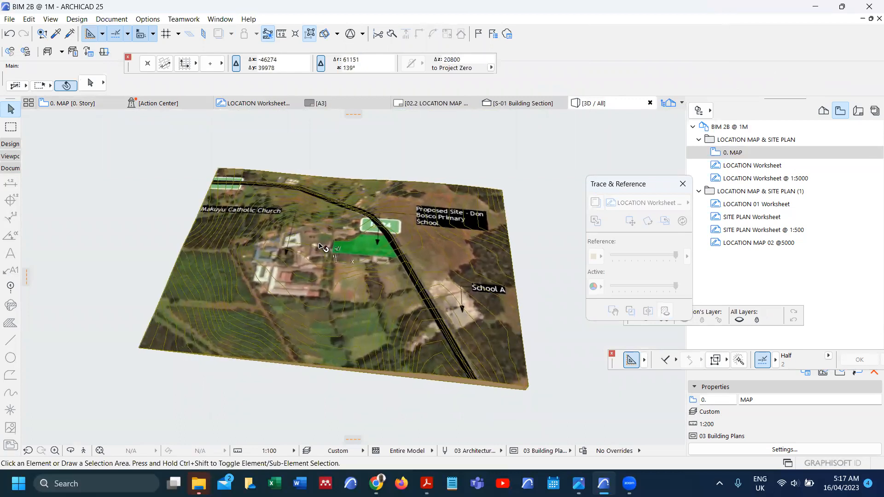
pyautogui.scroll(2, 321, 245)
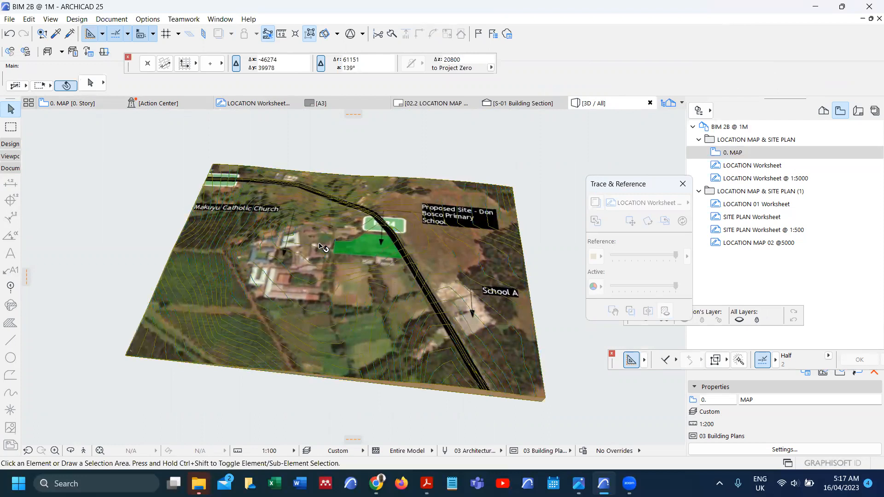
pyautogui.scroll(-2, 321, 245)
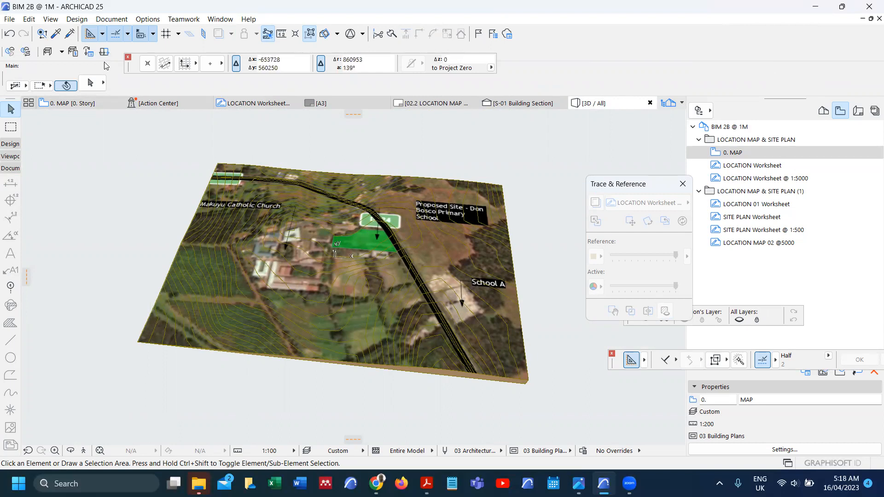
pyautogui.click(148, 21)
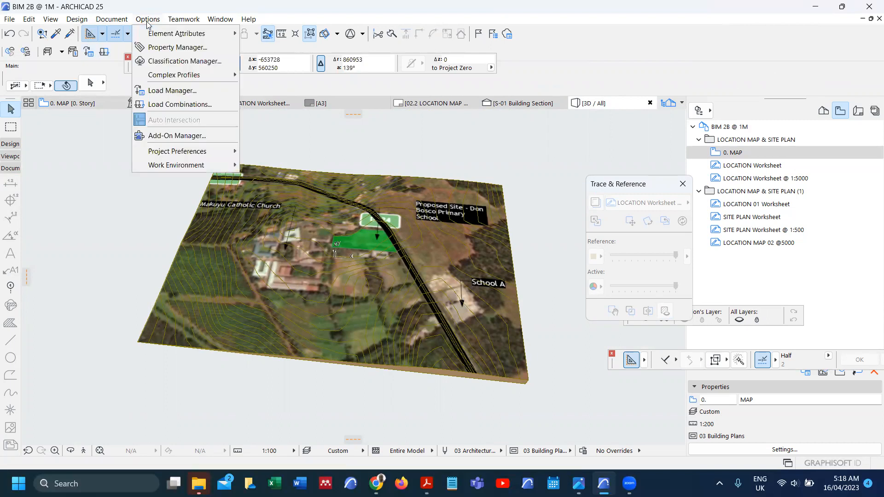
# Step: Reset the map texture alignment via Creative Imaging > Align 3D Texture > Reset
pyautogui.moveTo(121, 23)
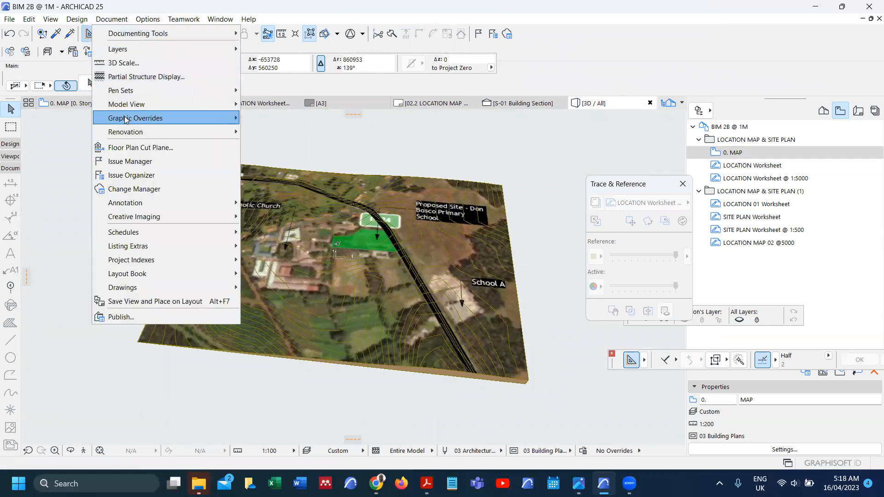
pyautogui.moveTo(130, 130)
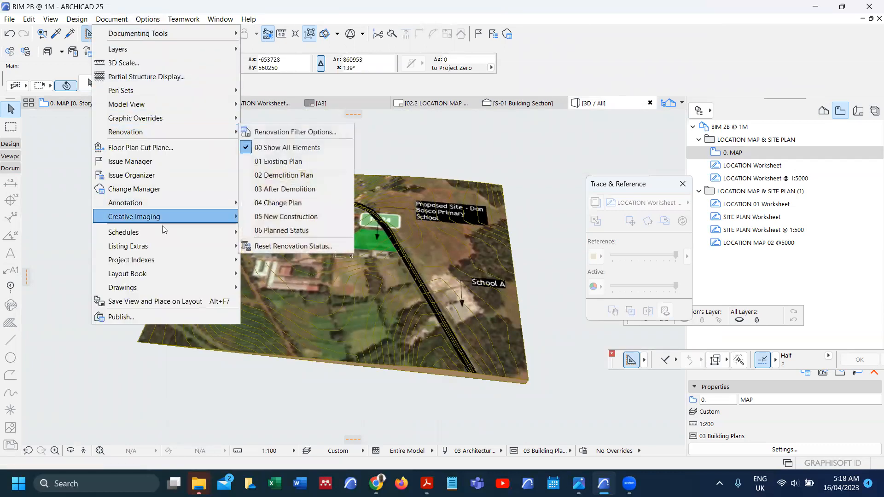
pyautogui.moveTo(187, 220)
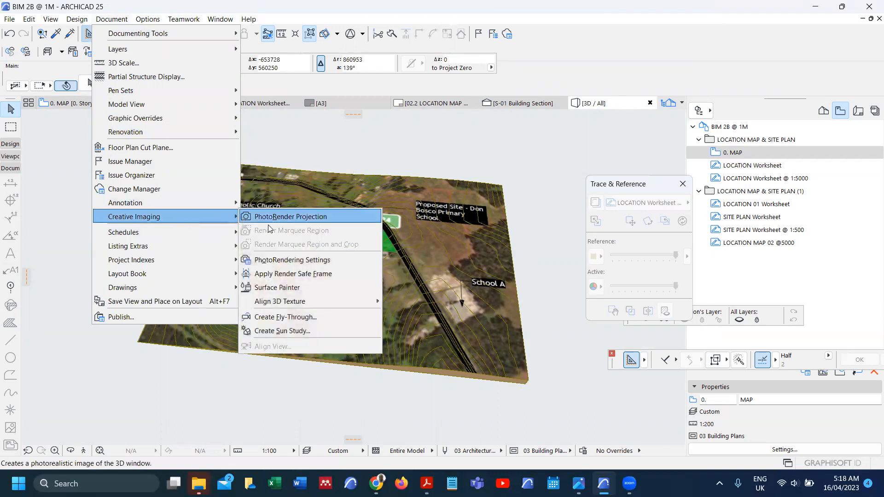
pyautogui.moveTo(369, 301)
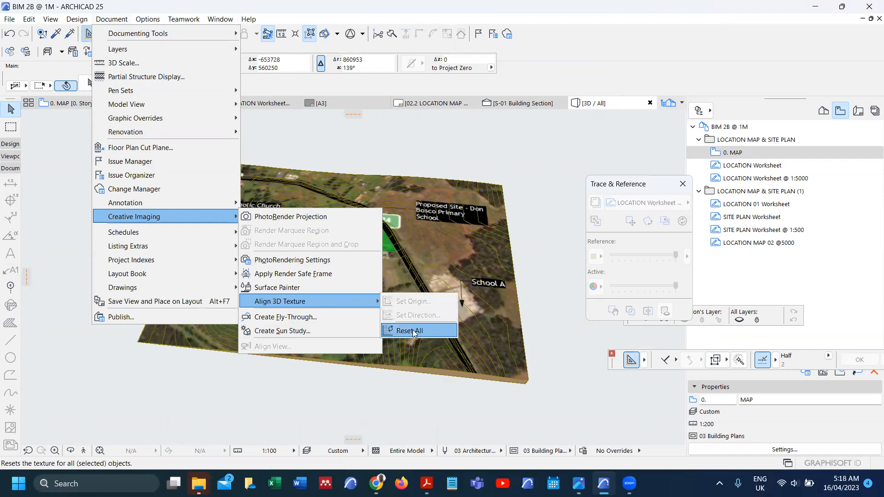
pyautogui.click(388, 383)
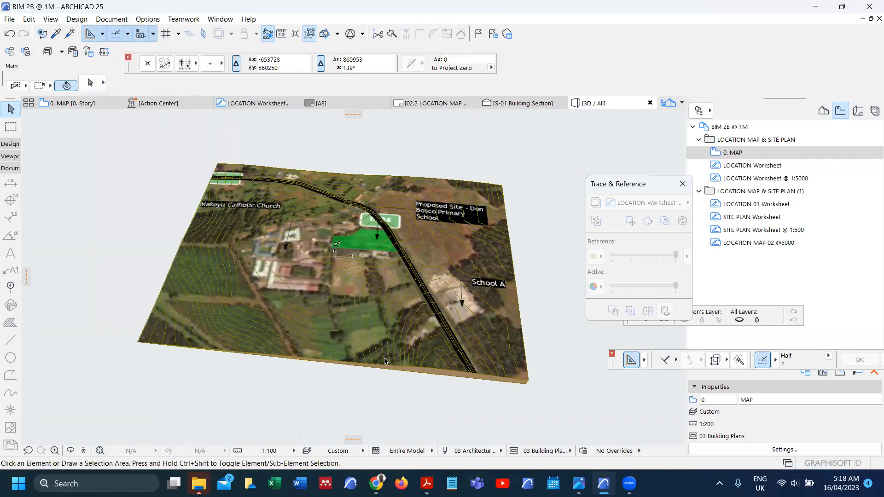
# Step: Select the terrain mesh and reset its 3D texture alignment
pyautogui.click(225, 355)
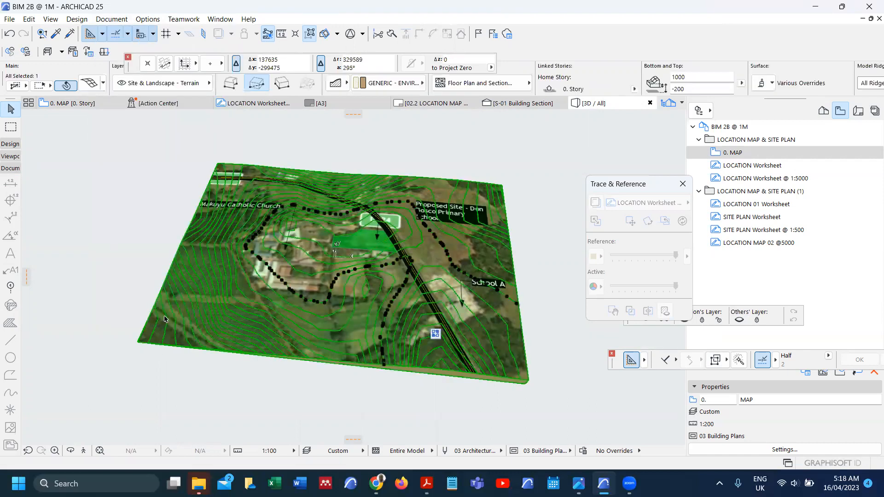
pyautogui.click(140, 20)
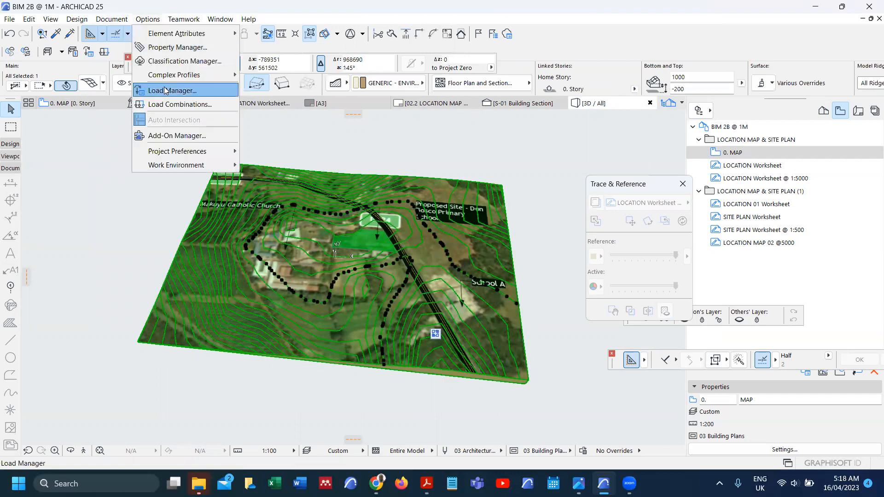
pyautogui.click(146, 19)
pyautogui.click(148, 20)
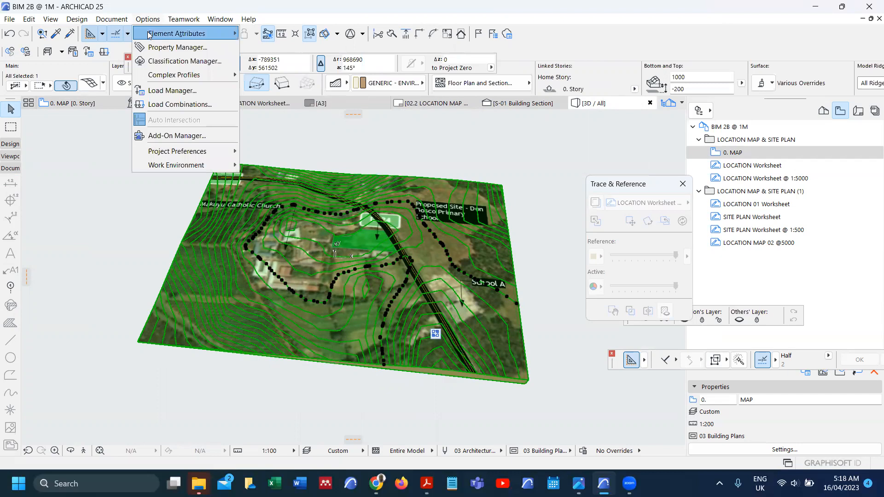
pyautogui.moveTo(119, 21)
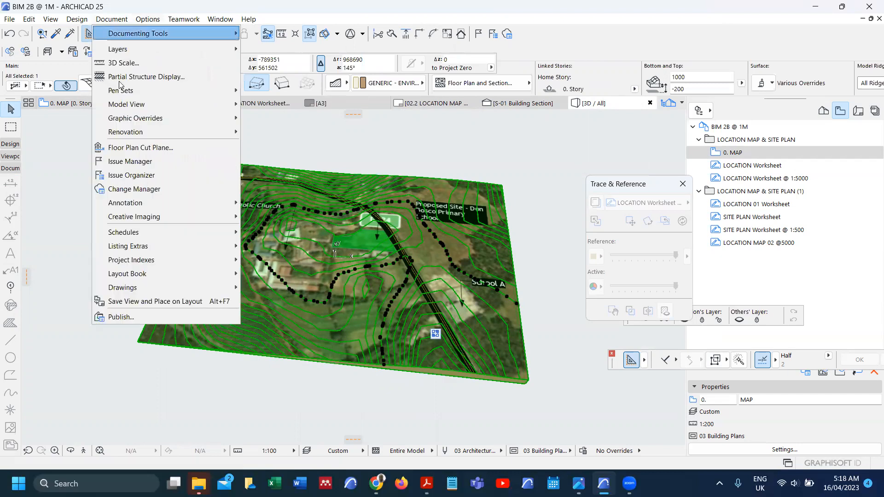
pyautogui.moveTo(217, 221)
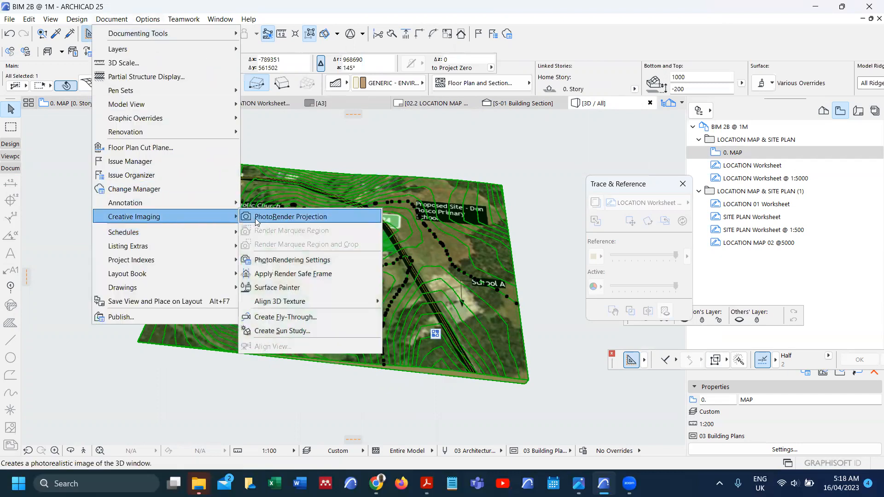
pyautogui.moveTo(334, 299)
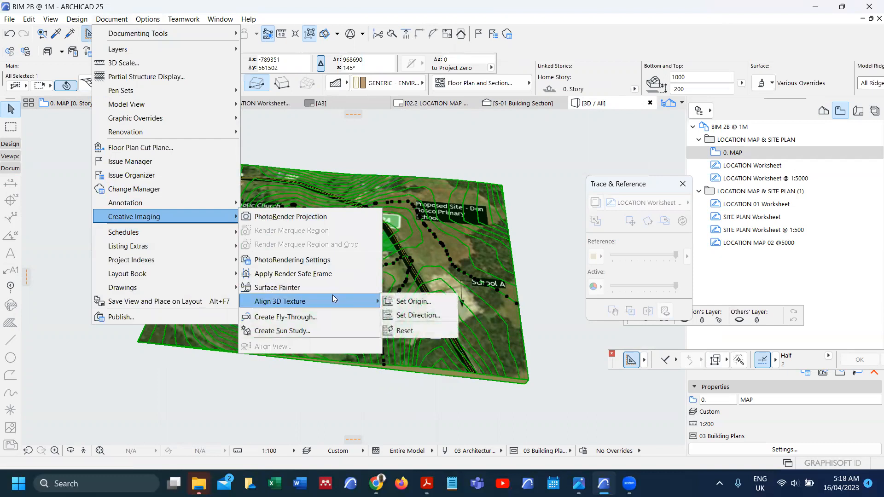
pyautogui.click(412, 332)
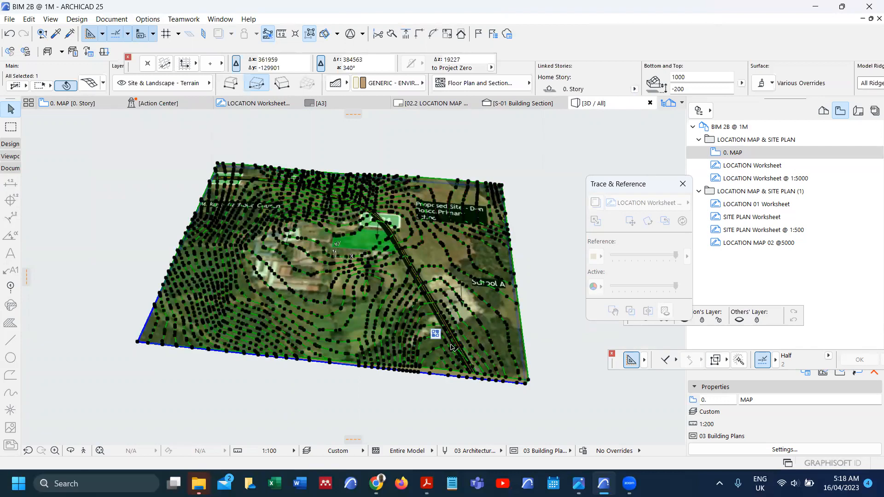
# Step: Deselect the terrain mesh and dismiss the texture alignment commands
pyautogui.click(138, 269)
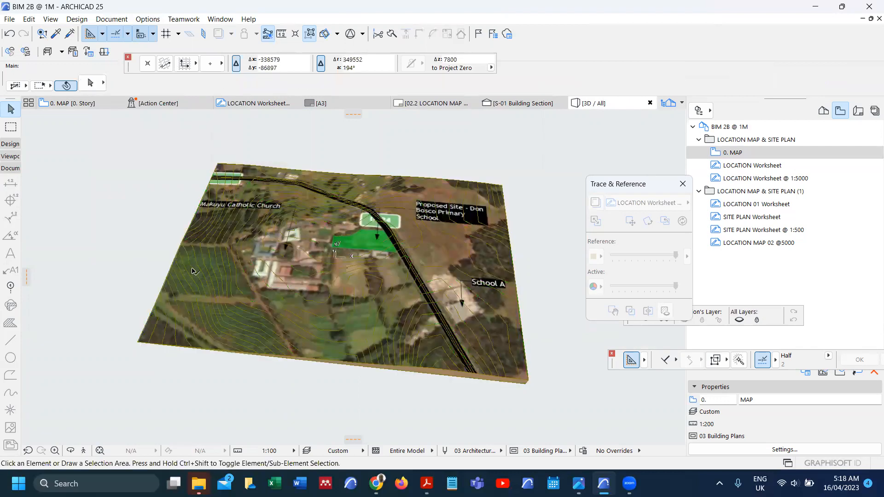
pyautogui.click(147, 19)
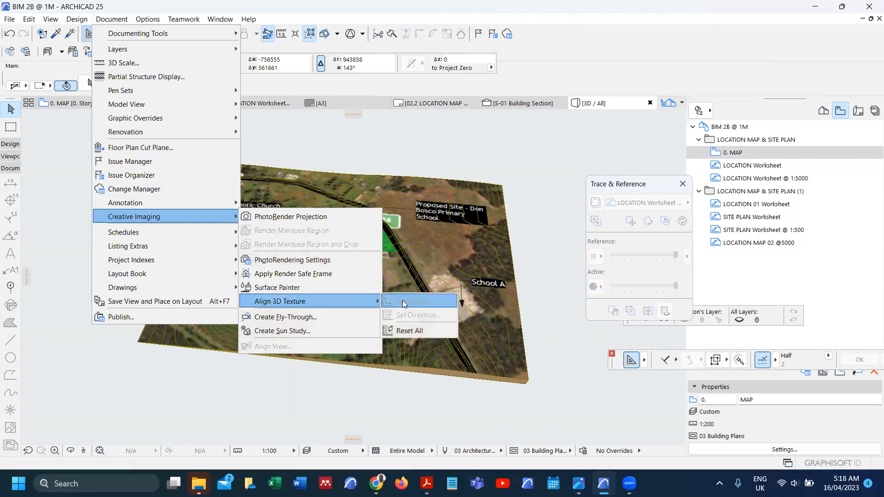
pyautogui.click(392, 374)
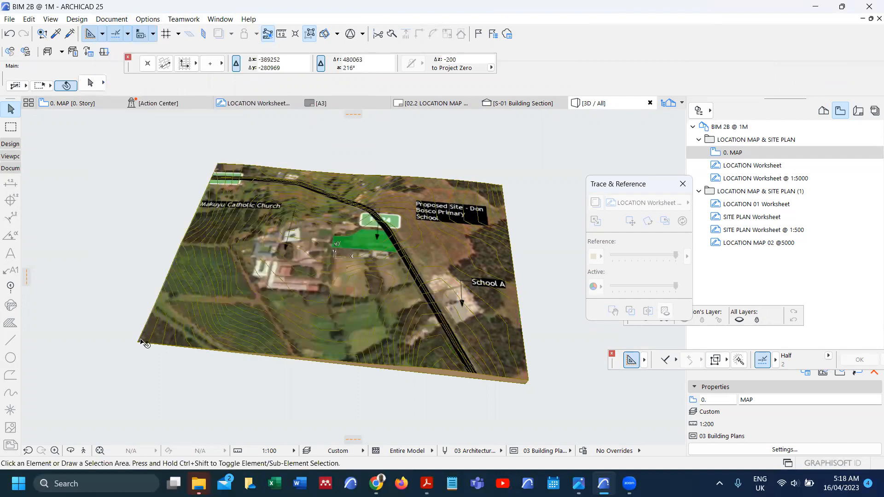
# Step: Set the terrain mesh's 3D texture origin at a picked point on the terrain, then deselect
pyautogui.click(436, 334)
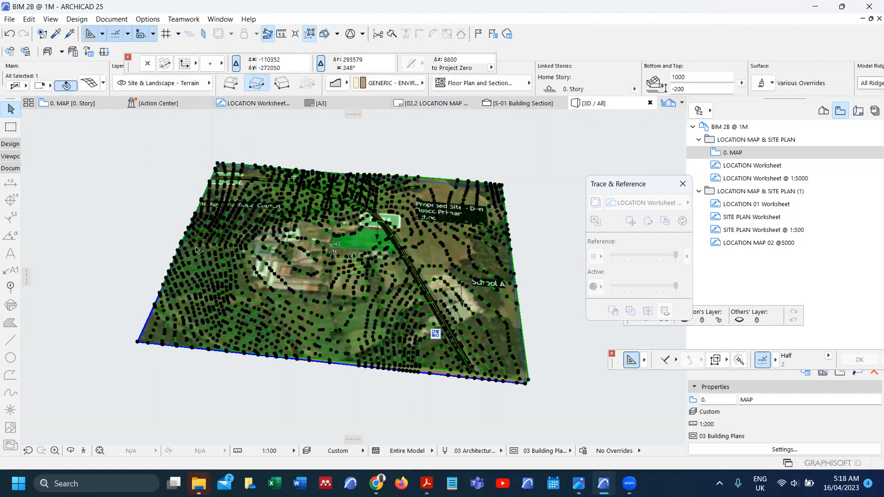
pyautogui.click(147, 19)
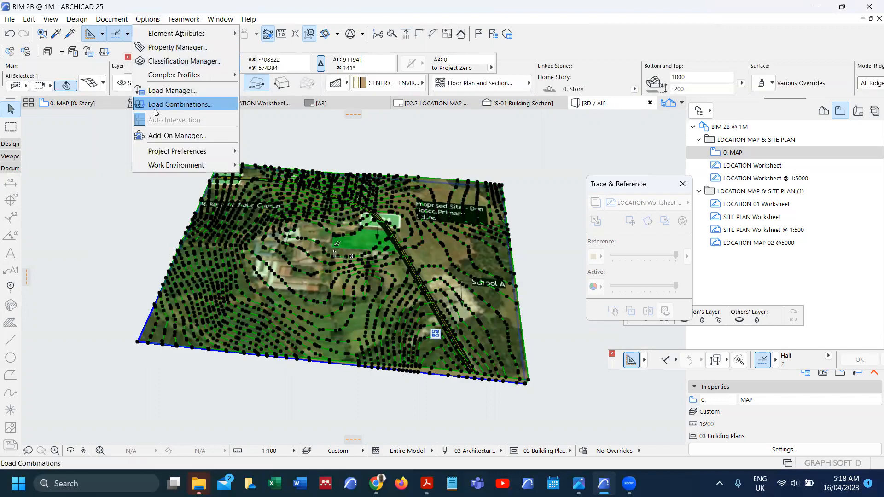
pyautogui.moveTo(120, 20)
pyautogui.moveTo(189, 222)
pyautogui.moveTo(309, 304)
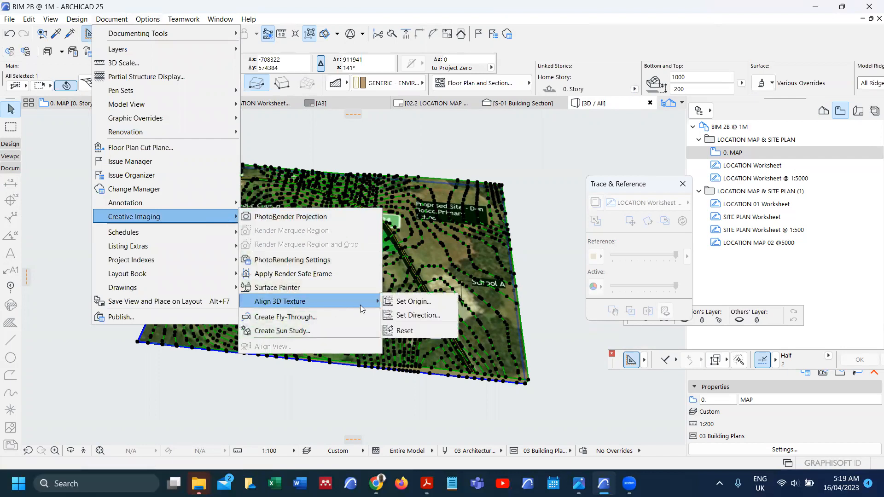
pyautogui.click(401, 302)
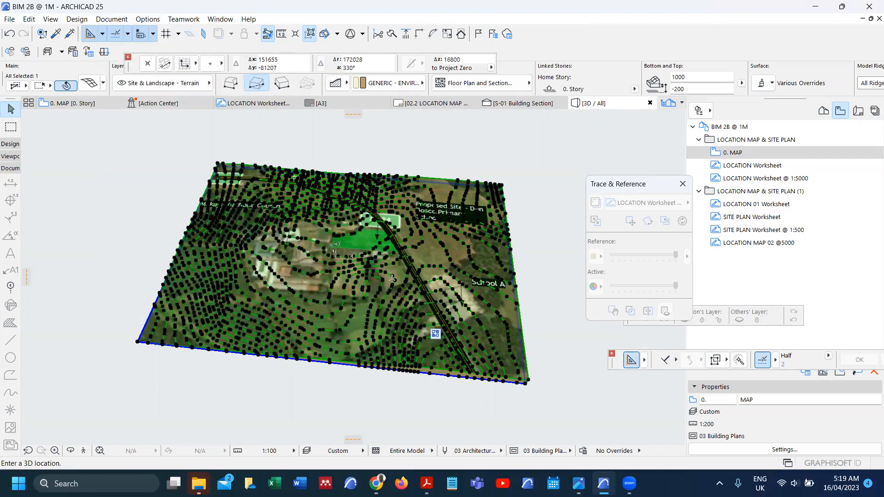
pyautogui.click(391, 278)
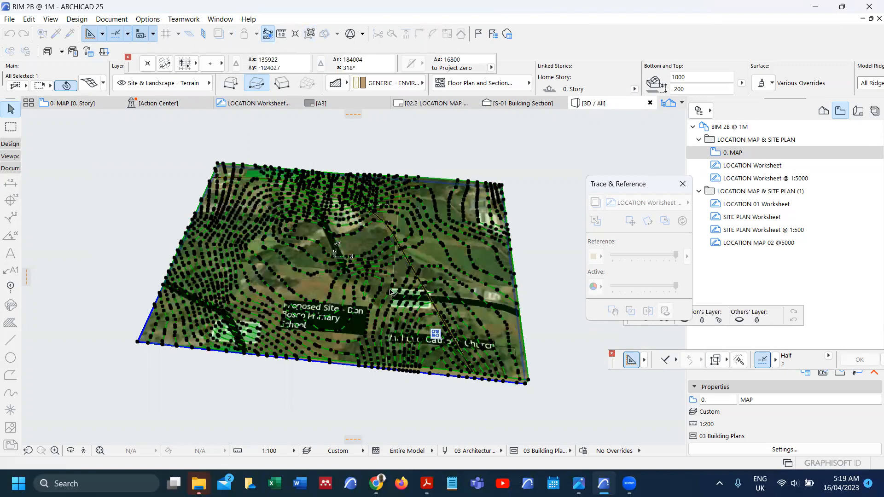
pyautogui.click(148, 233)
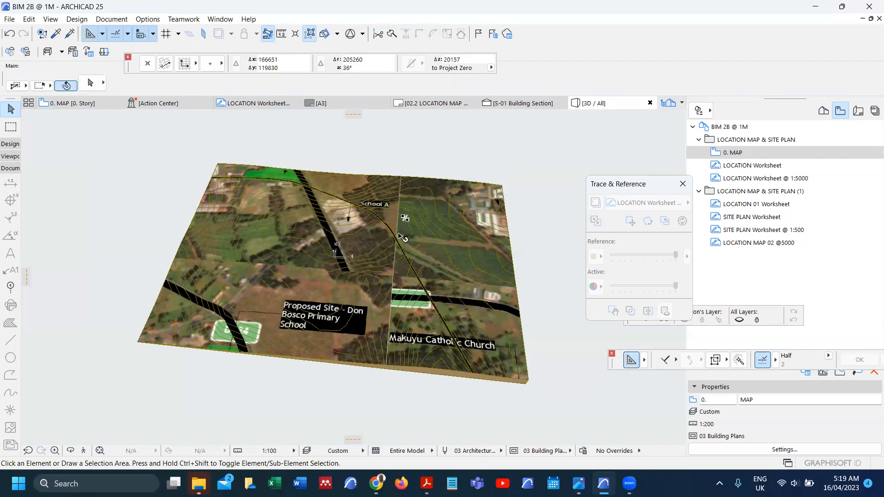
pyautogui.scroll(2, 348, 300)
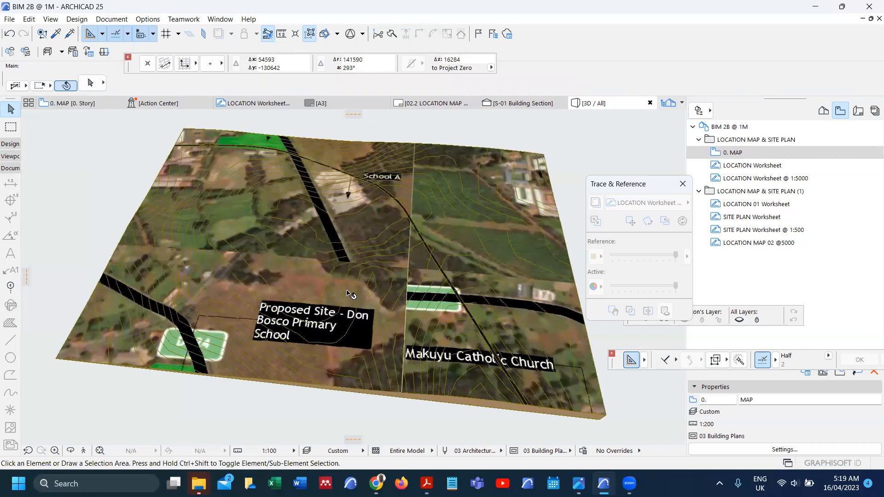
pyautogui.scroll(-2, 397, 330)
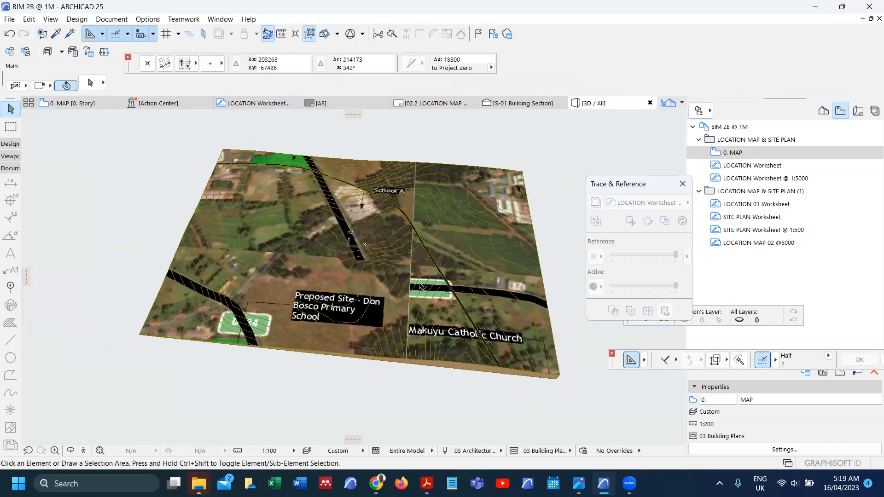
pyautogui.scroll(3, 419, 286)
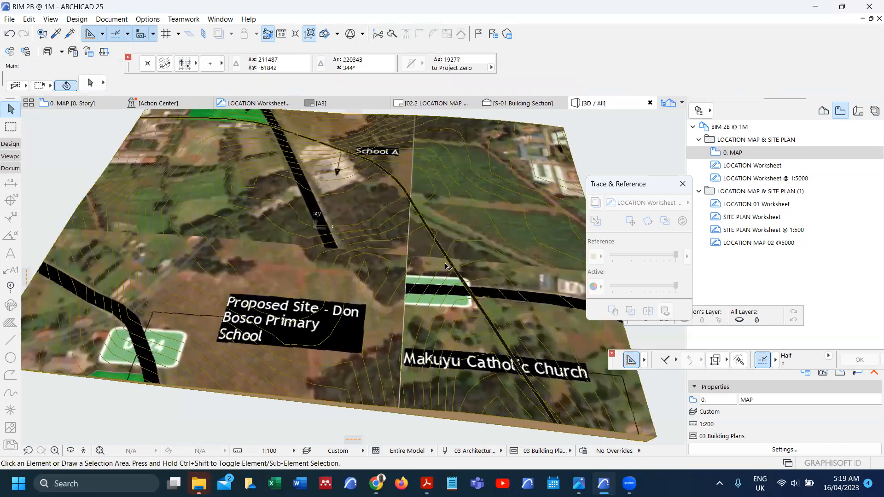
pyautogui.scroll(-2, 448, 266)
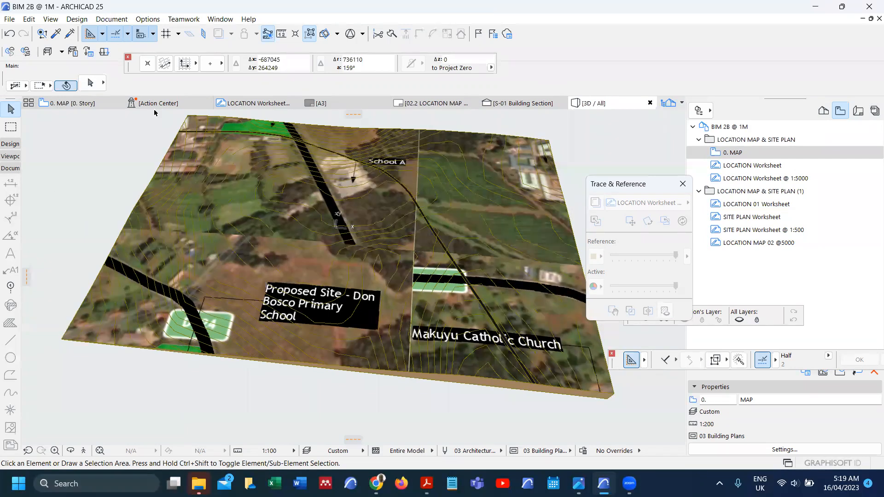
pyautogui.click(61, 342)
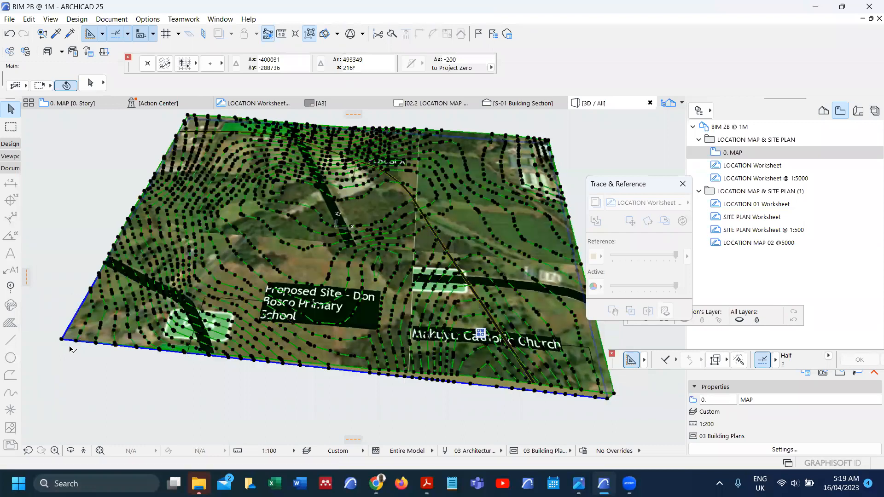
# Step: Use Align 3D Texture > Set Origin at the terrain mesh's lower-left corner, then deselect
pyautogui.click(141, 21)
pyautogui.moveTo(111, 18)
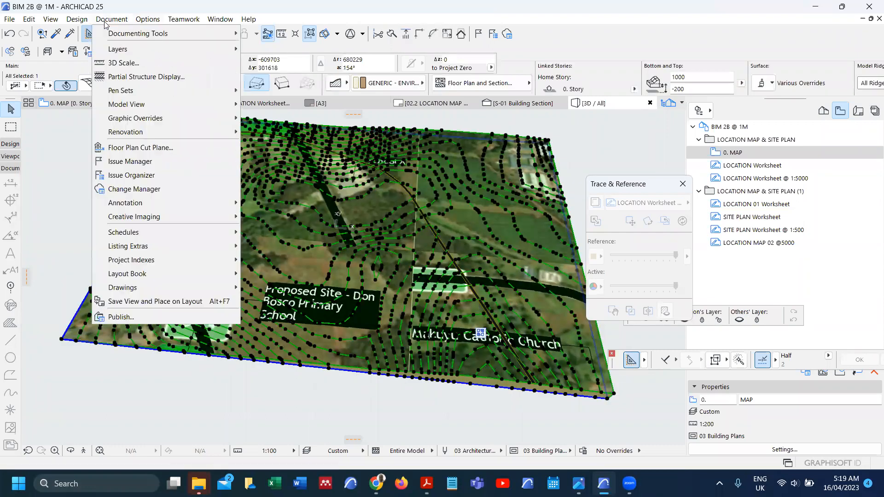
pyautogui.moveTo(143, 226)
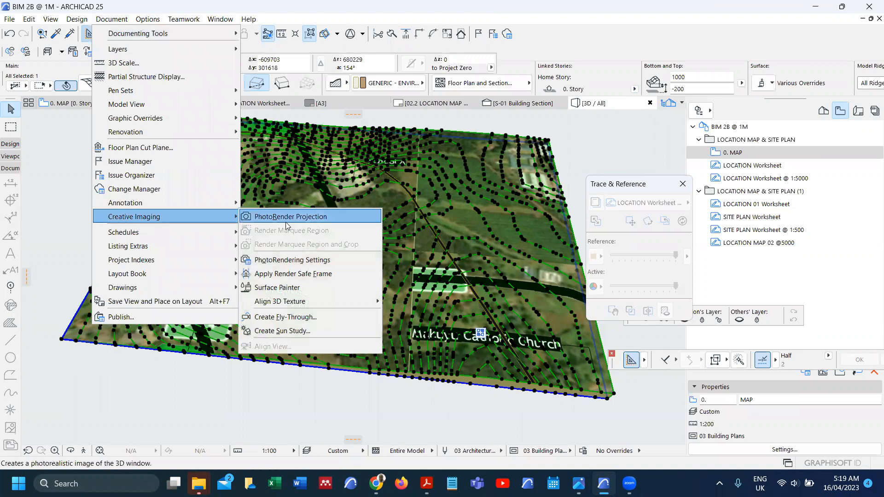
pyautogui.moveTo(342, 300)
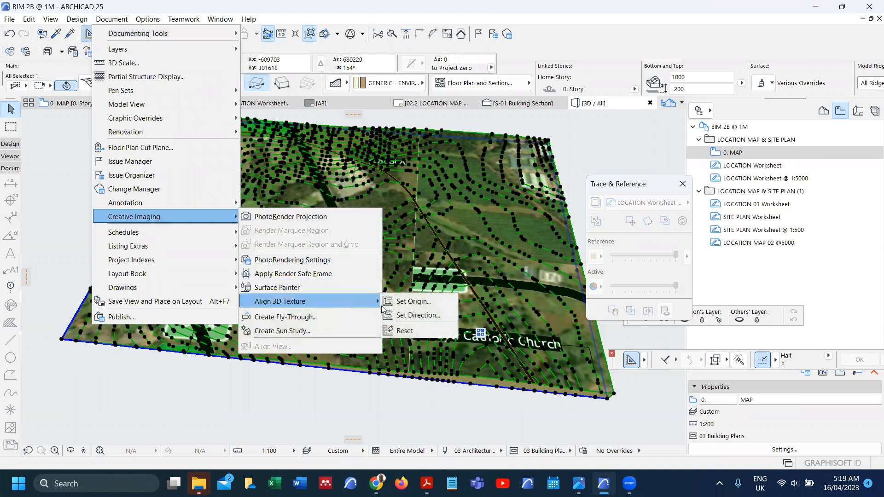
pyautogui.click(407, 303)
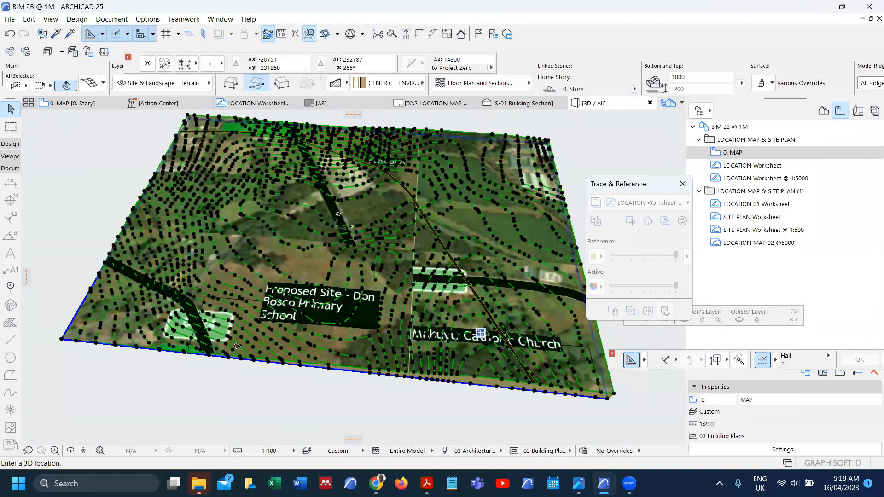
pyautogui.click(61, 340)
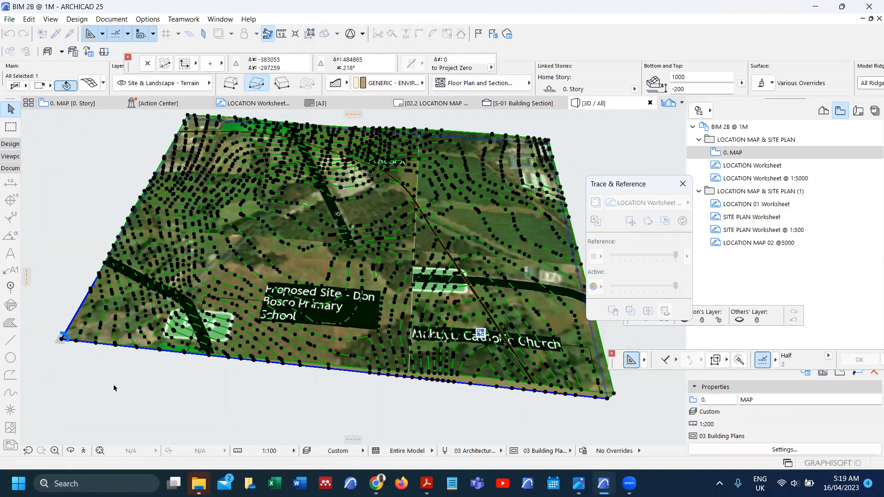
pyautogui.click(134, 391)
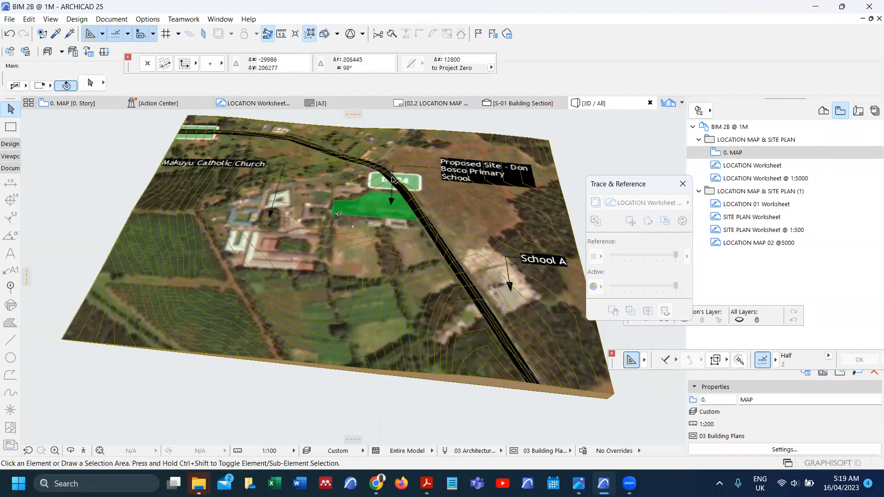
# Step: Zoom and orbit the 3D view to inspect the textured terrain from oblique and top-down angles
pyautogui.scroll(1, 405, 176)
pyautogui.scroll(1, 405, 179)
pyautogui.scroll(1, 342, 221)
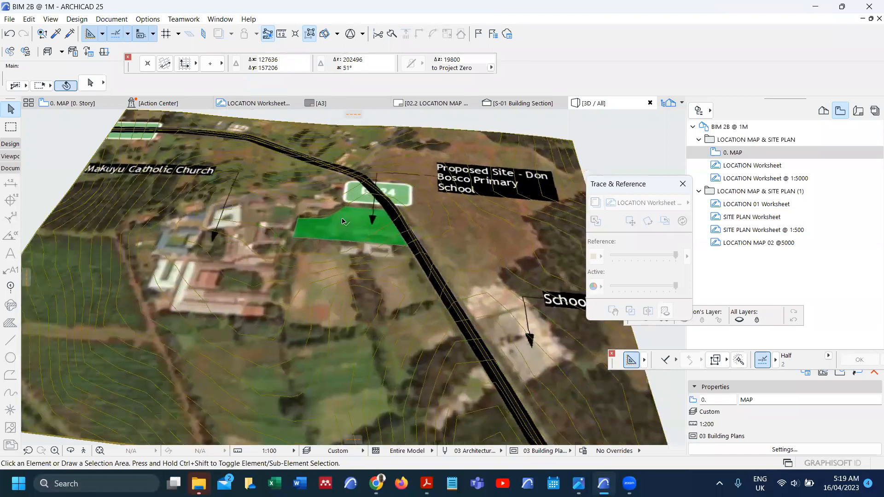
pyautogui.scroll(1, 367, 204)
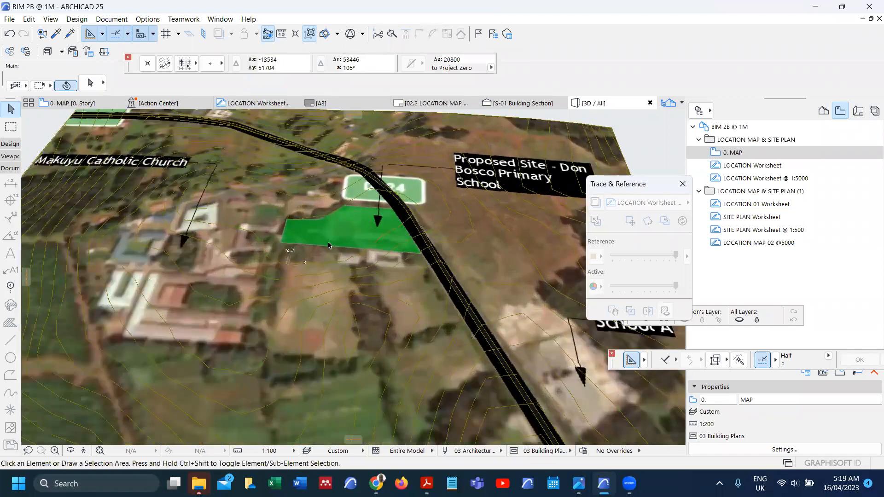
pyautogui.scroll(-2, 231, 193)
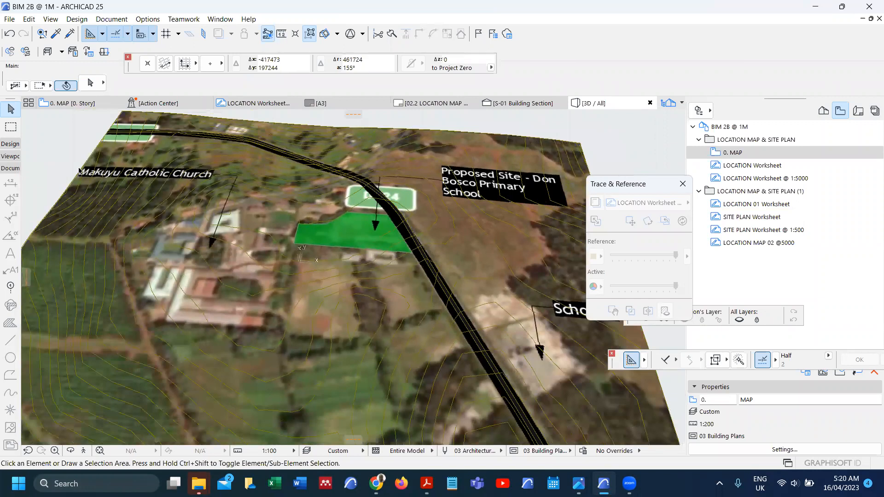
pyautogui.scroll(-2, 375, 263)
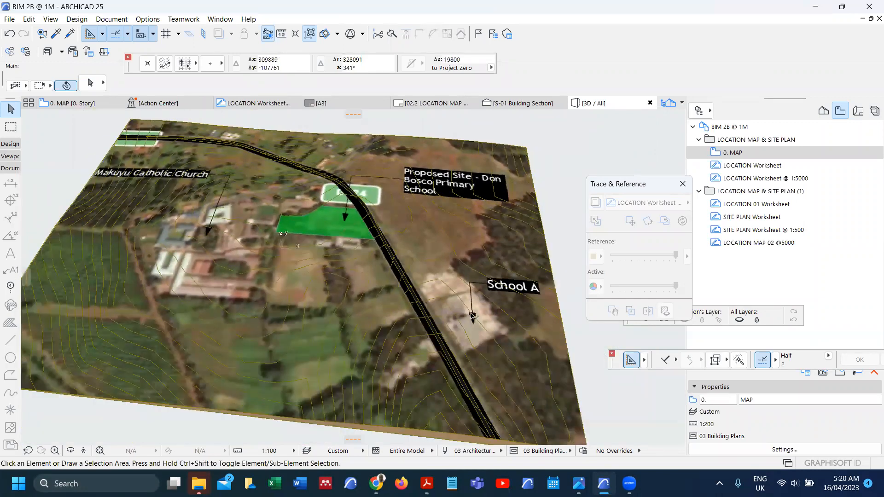
pyautogui.scroll(-1, 388, 305)
pyautogui.scroll(-1, 380, 295)
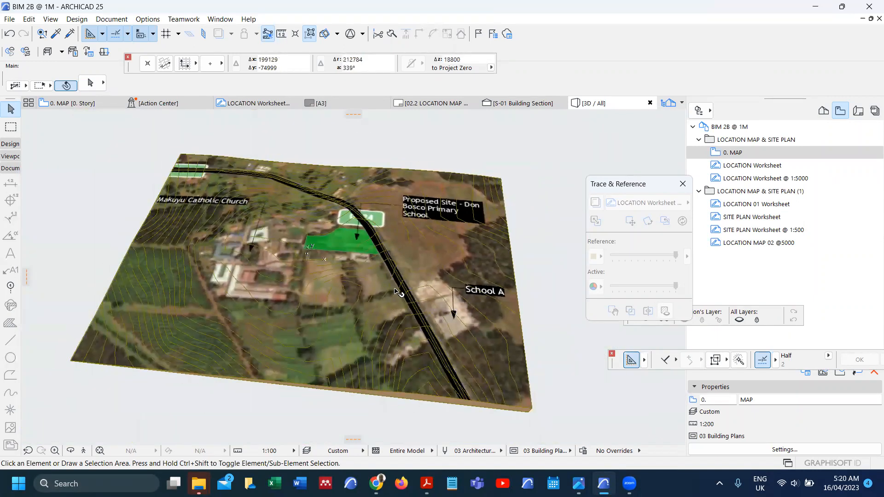
pyautogui.keyDown('shift'); pyautogui.moveTo(354, 257); pyautogui.dragTo(323, 252, button='middle'); pyautogui.keyUp('shift')
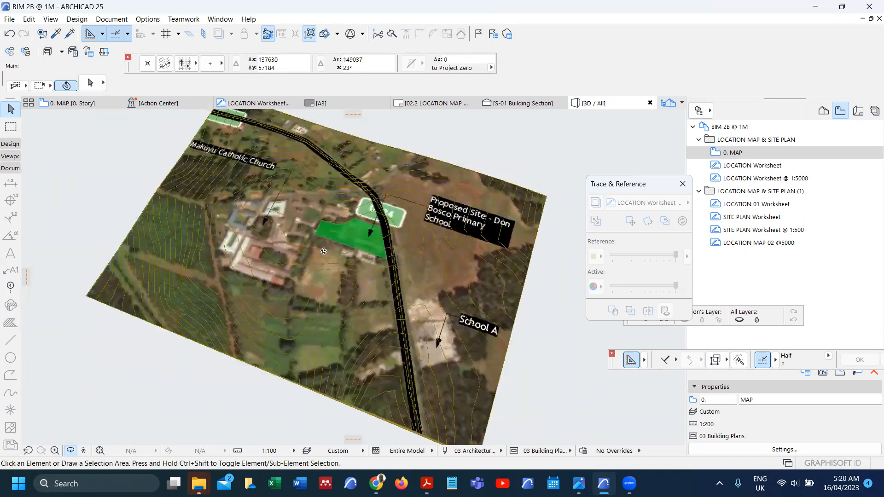
pyautogui.keyDown('shift'); pyautogui.moveTo(335, 305); pyautogui.dragTo(321, 283, button='middle'); pyautogui.keyUp('shift')
pyautogui.keyDown('shift'); pyautogui.moveTo(334, 316); pyautogui.dragTo(306, 244, button='middle'); pyautogui.keyUp('shift')
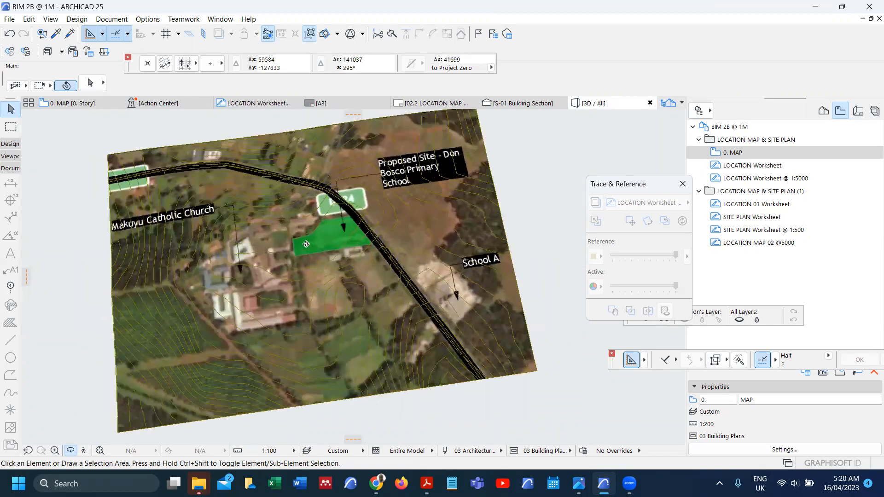
pyautogui.keyDown('shift'); pyautogui.moveTo(340, 307); pyautogui.dragTo(303, 294, button='middle'); pyautogui.keyUp('shift')
# Step: Return from 3D to the 0. MAP floor plan with F2
pyautogui.scroll(-2, 330, 293)
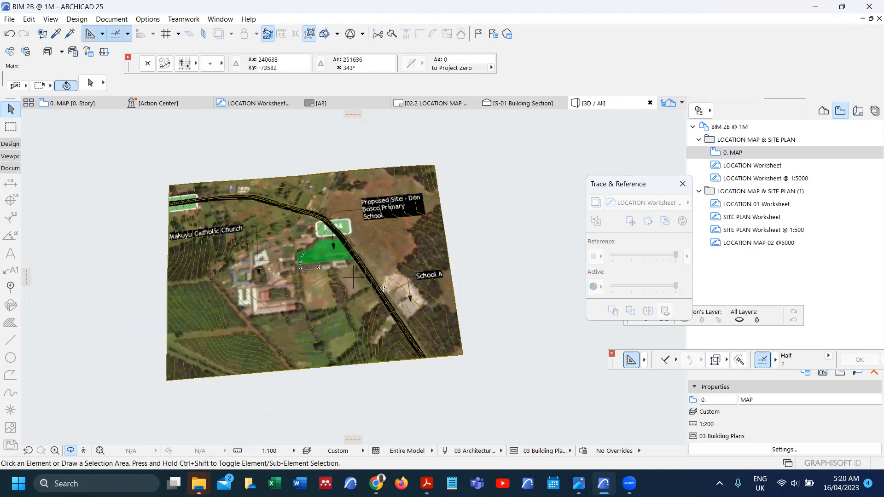
pyautogui.scroll(4, 237, 297)
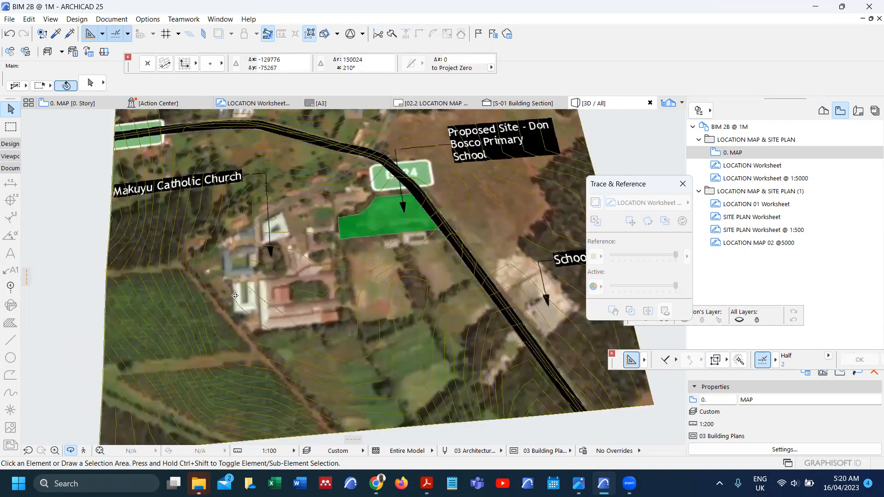
pyautogui.scroll(2, 236, 296)
pyautogui.scroll(-2, 252, 261)
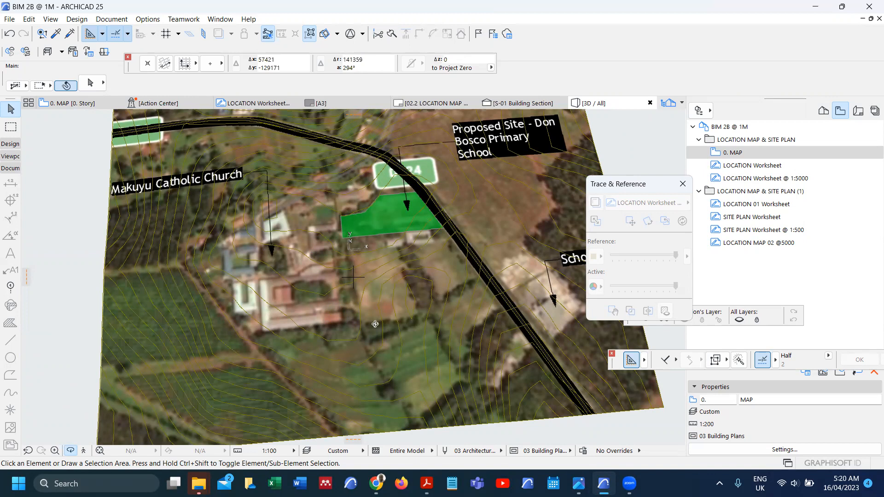
pyautogui.press('F2')
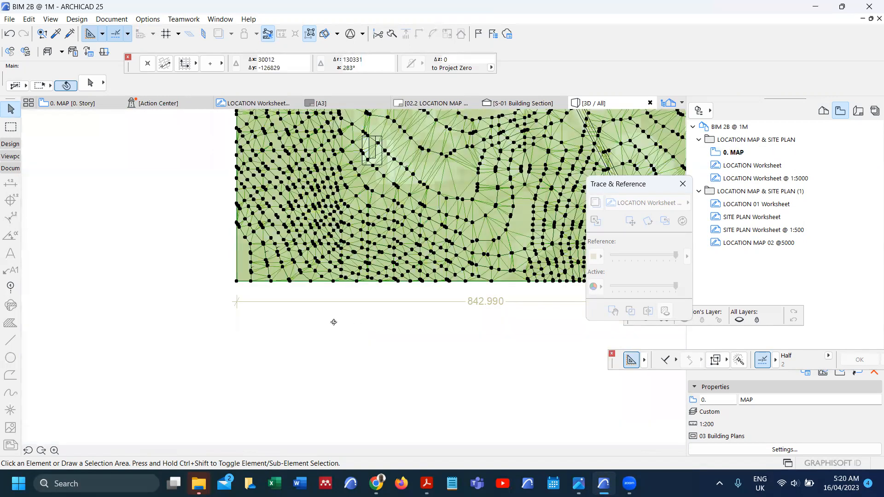
# Step: Deselect the terrain mesh and zoom into the building footprint rectangles
pyautogui.click(295, 333)
pyautogui.scroll(-1, 300, 332)
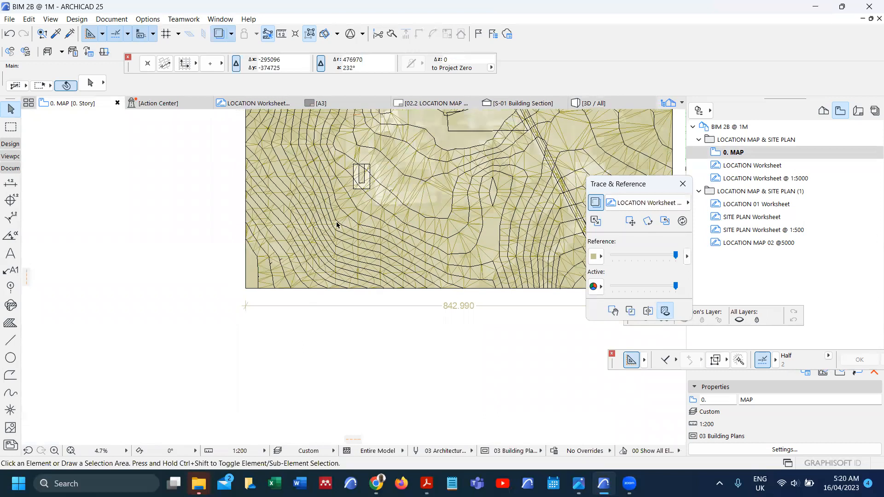
pyautogui.scroll(3, 345, 223)
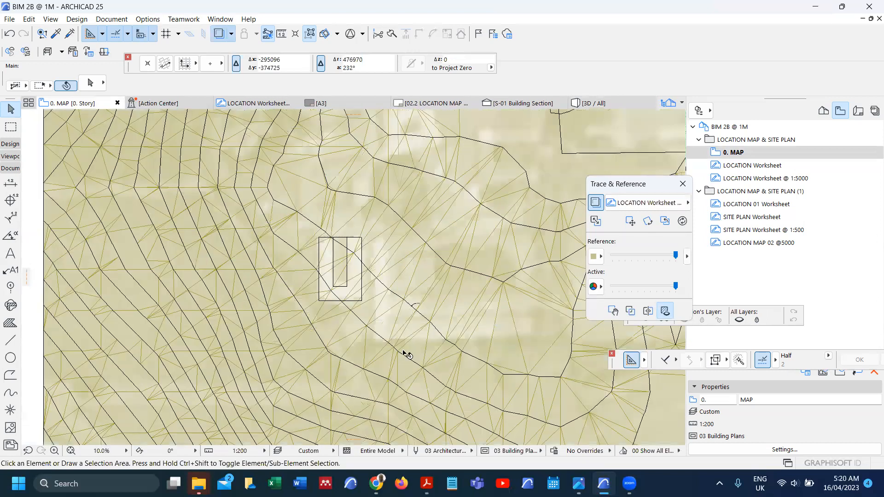
pyautogui.scroll(2, 326, 348)
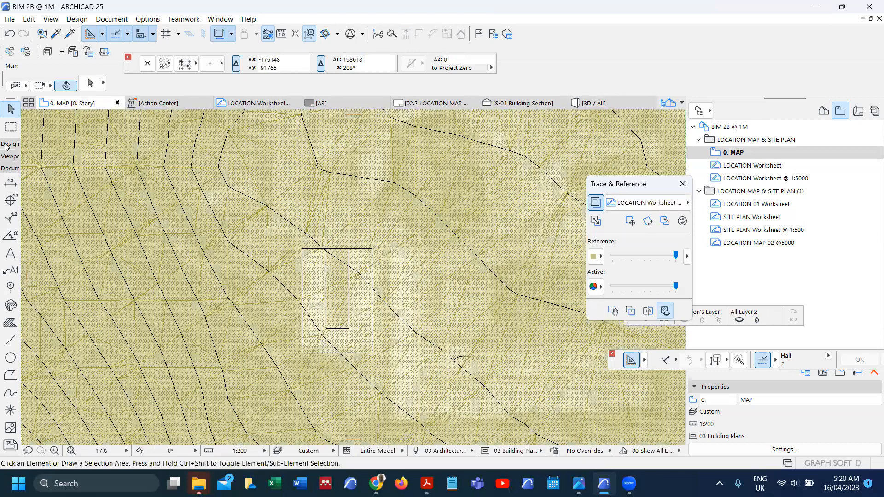
pyautogui.scroll(5, 11, 385)
# Step: Draw a polygon morph tracing the U-shaped outline around the footprint rectangles
pyautogui.click(9, 421)
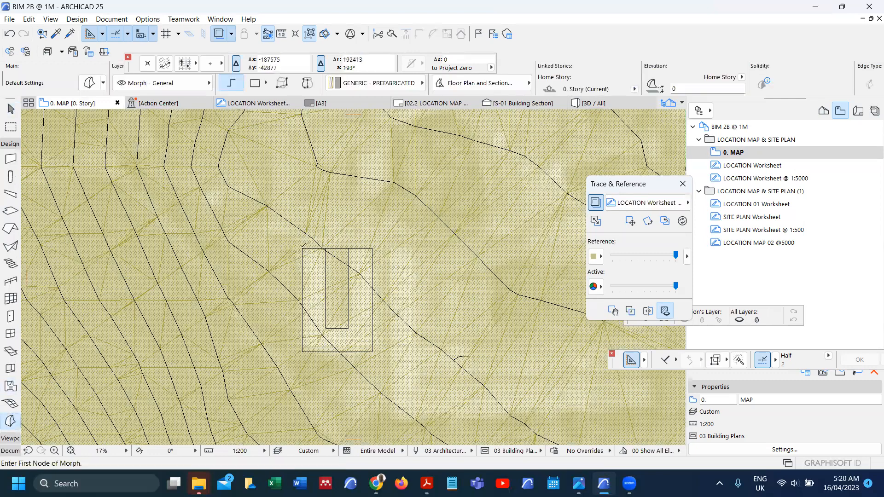
pyautogui.click(302, 249)
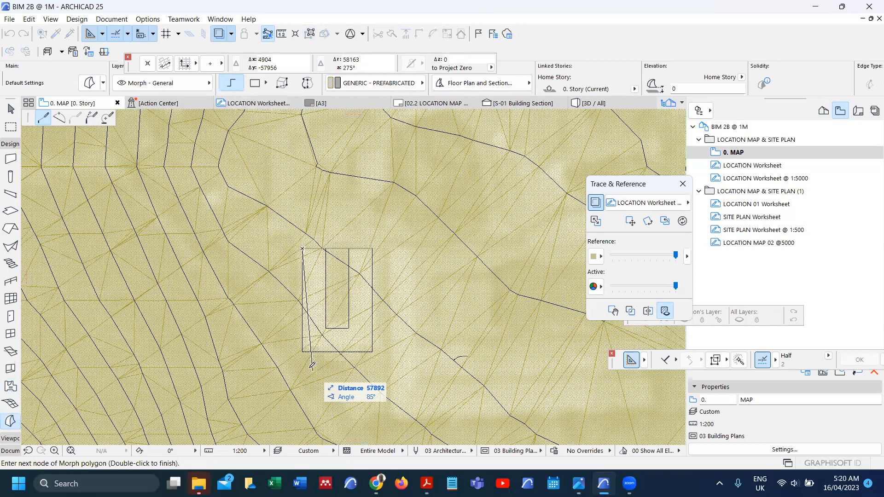
pyautogui.scroll(1, 307, 368)
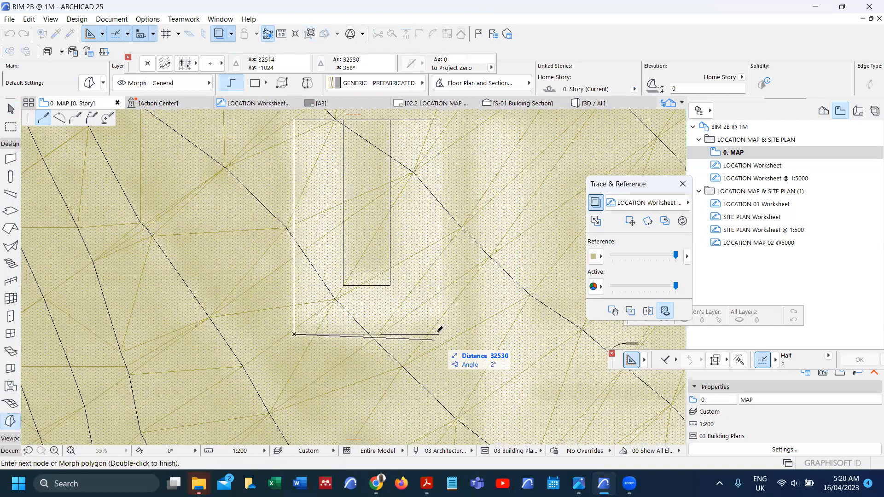
pyautogui.click(439, 334)
pyautogui.moveTo(444, 110); pyautogui.dragTo(441, 241, button='middle')
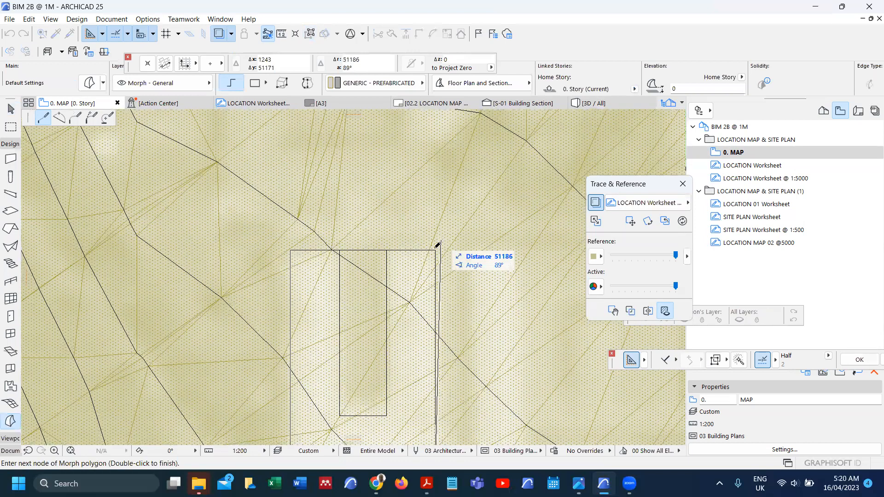
pyautogui.click(387, 416)
pyautogui.click(340, 415)
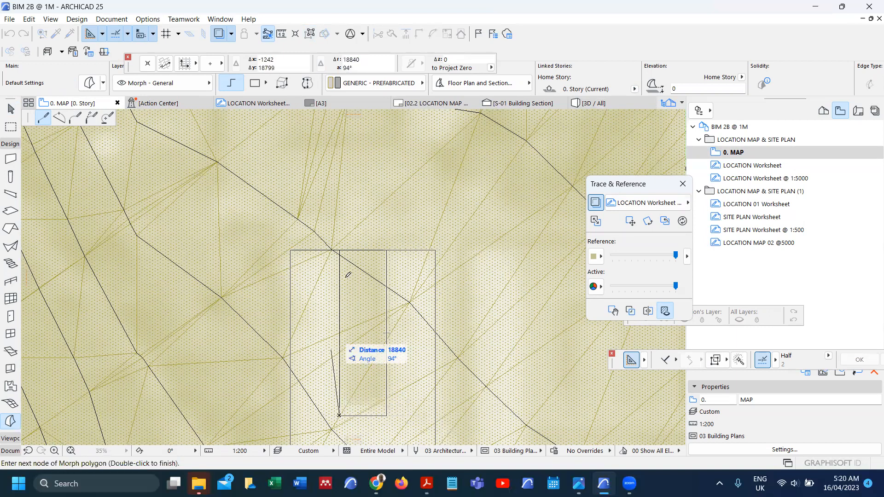
pyautogui.click(339, 250)
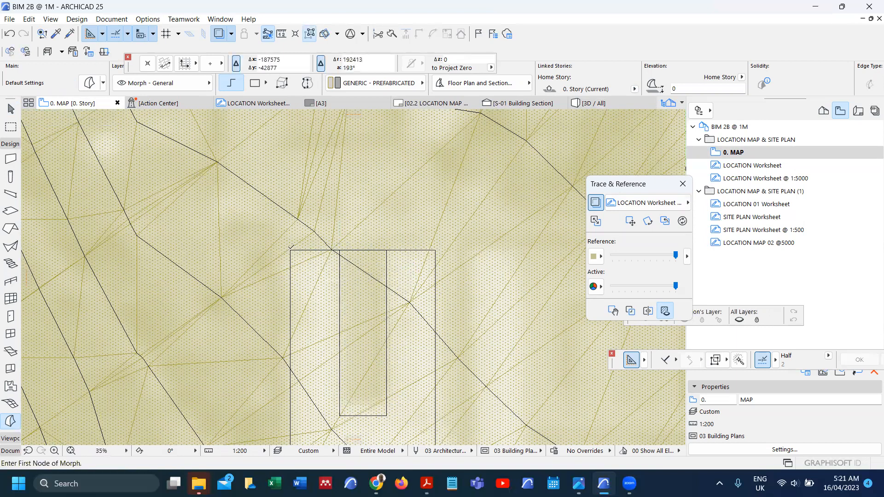
# Step: Apply Select & Activate Tool to the new morph and bring up its editing options
pyautogui.rightClick(309, 269)
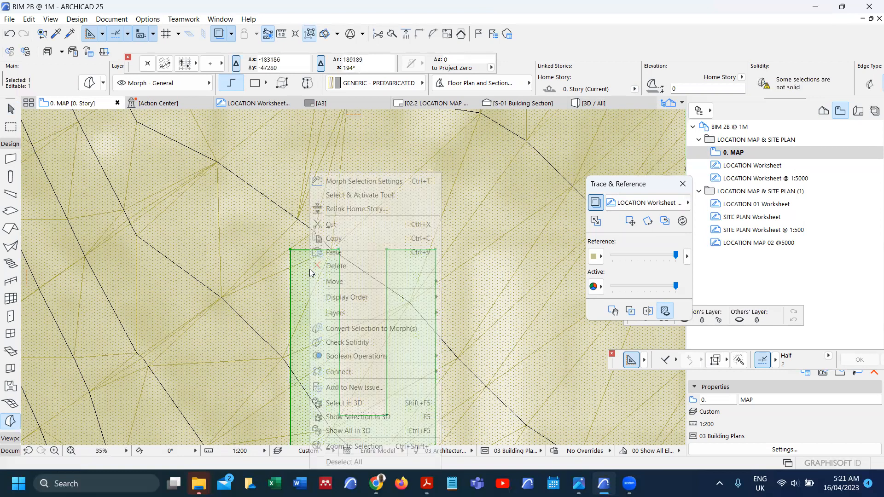
pyautogui.click(344, 198)
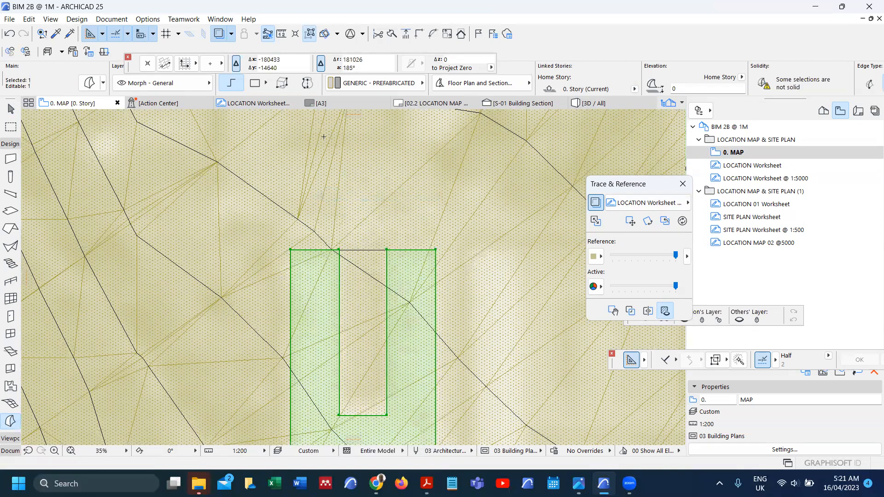
pyautogui.click(319, 314)
pyautogui.click(372, 385)
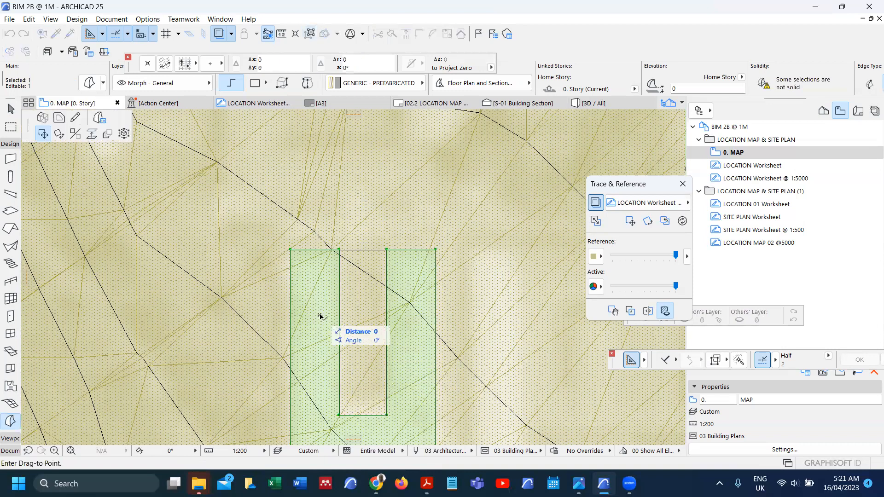
# Step: Push/Pull the morph to a 3000 extrusion length, then pick the Section Tool
pyautogui.click(42, 118)
pyautogui.write('3000')
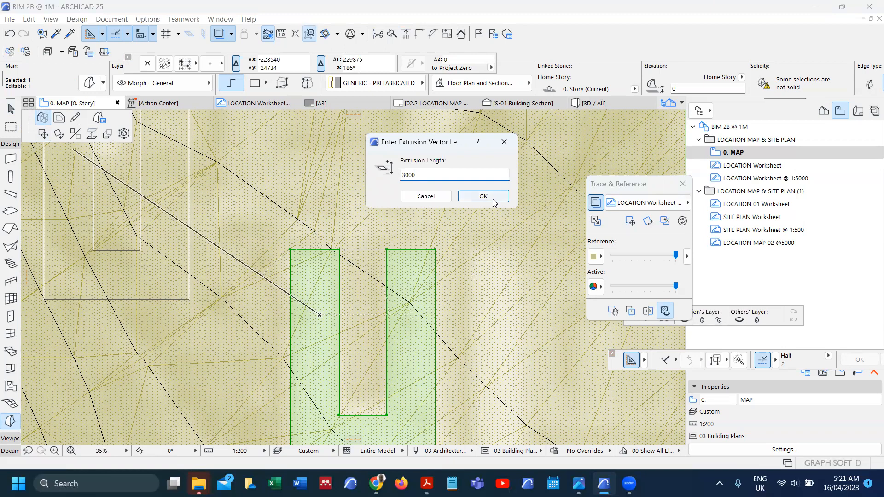
pyautogui.click(483, 196)
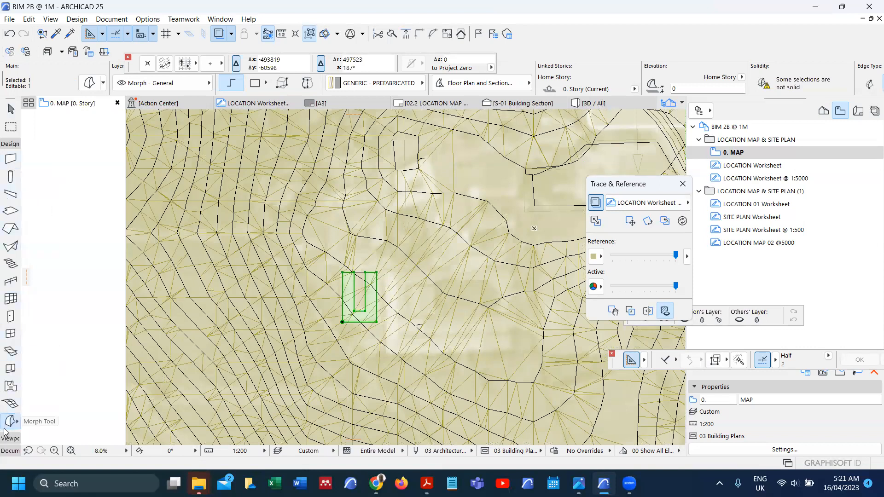
pyautogui.click(6, 451)
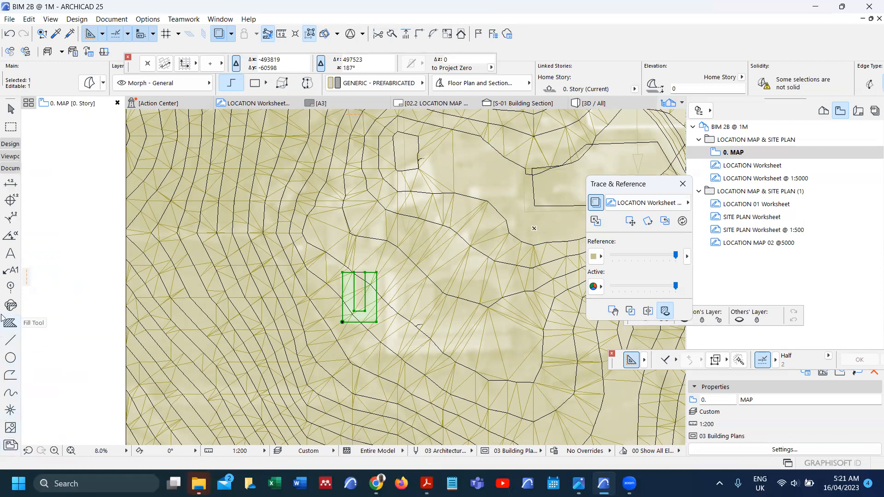
pyautogui.click(4, 157)
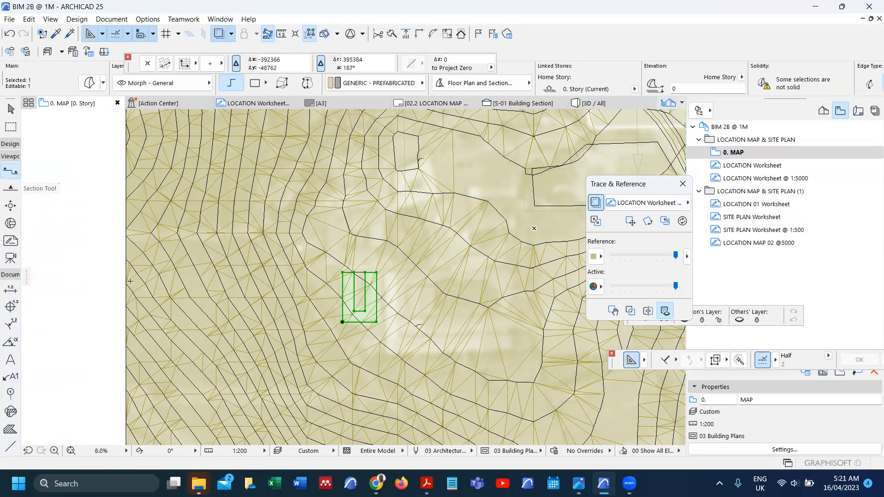
# Step: Draw a section line across the morph and open the section with current view settings
pyautogui.click(327, 293)
pyautogui.click(418, 293)
pyautogui.click(419, 243)
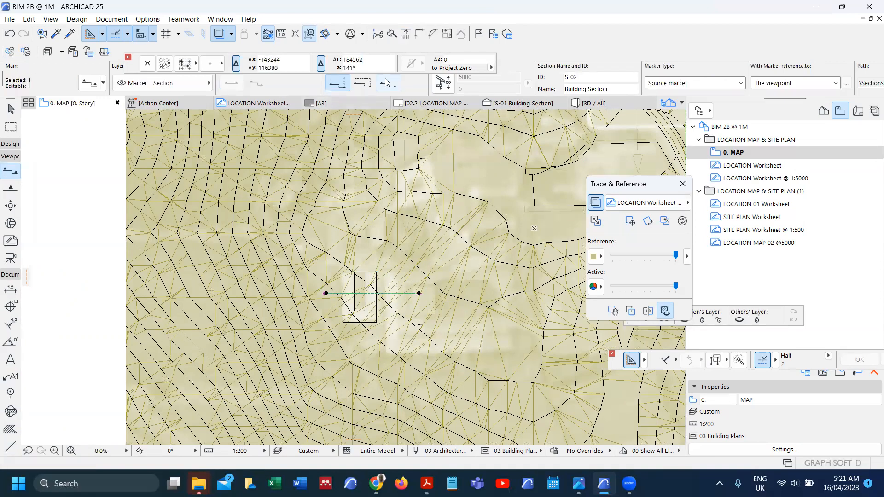
pyautogui.rightClick(206, 173)
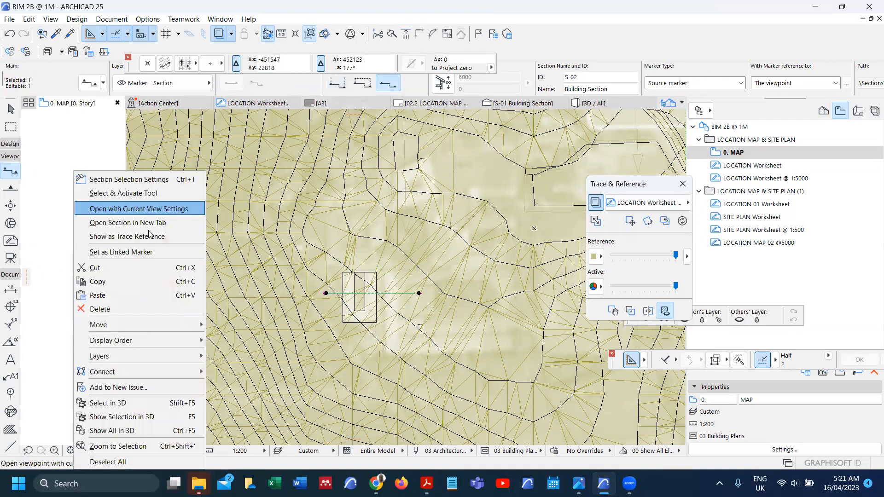
pyautogui.click(151, 213)
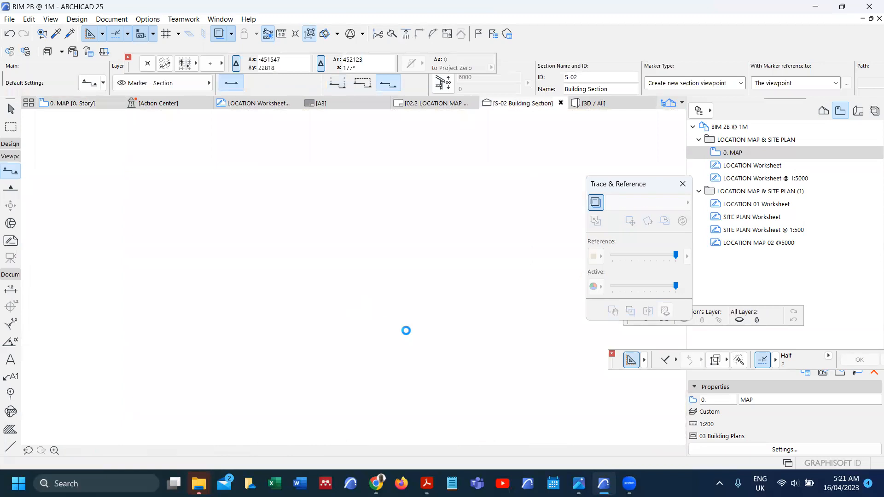
# Step: In the section, move the morph so it sits exactly on the terrain line
pyautogui.click(376, 323)
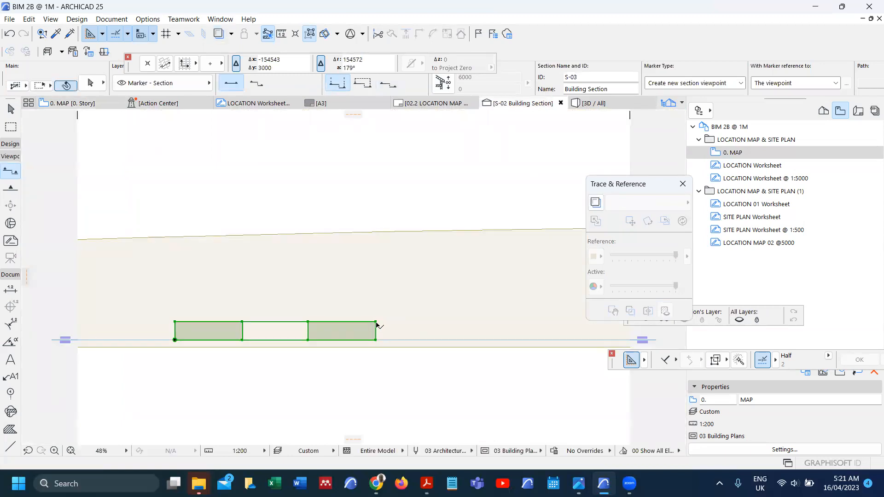
pyautogui.hotkey('ctrl', 'd')
pyautogui.click(376, 339)
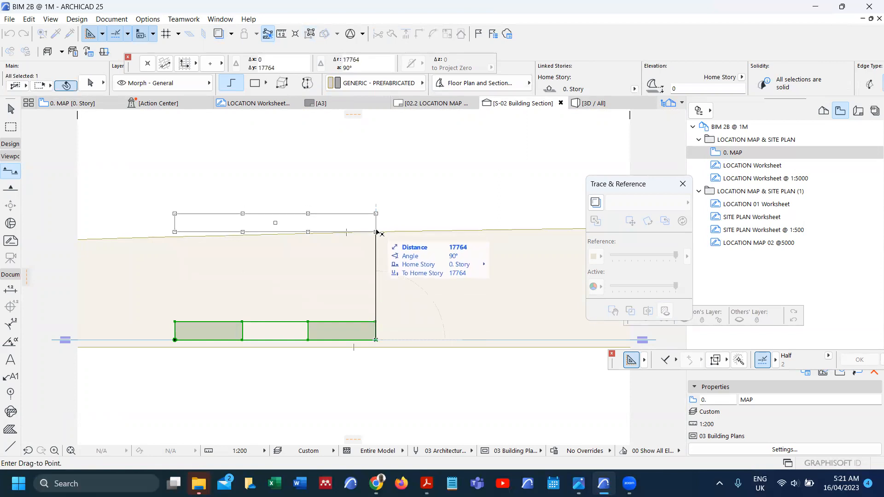
pyautogui.click(376, 234)
pyautogui.scroll(2, 174, 233)
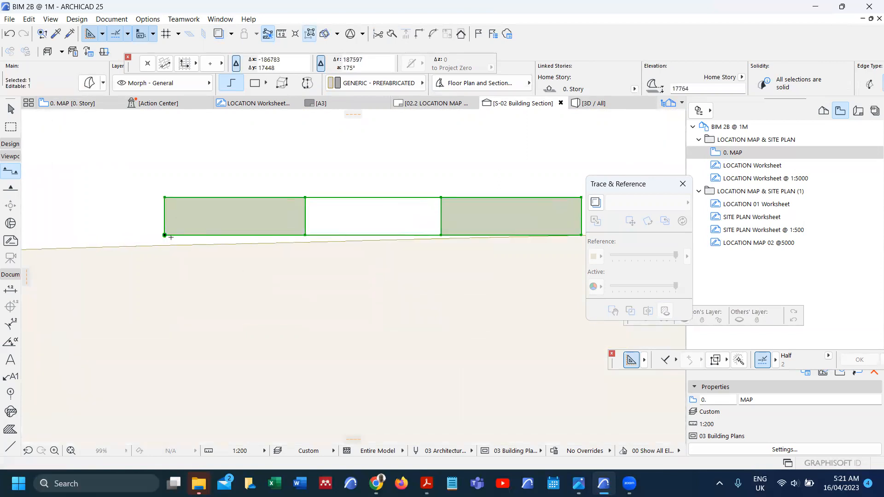
pyautogui.hotkey('ctrl', 'd')
pyautogui.click(165, 236)
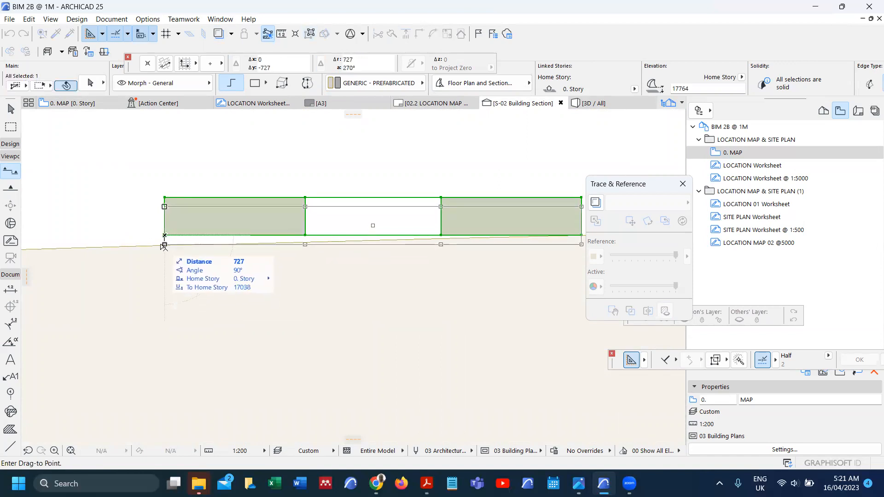
pyautogui.click(165, 245)
pyautogui.scroll(-3, 172, 272)
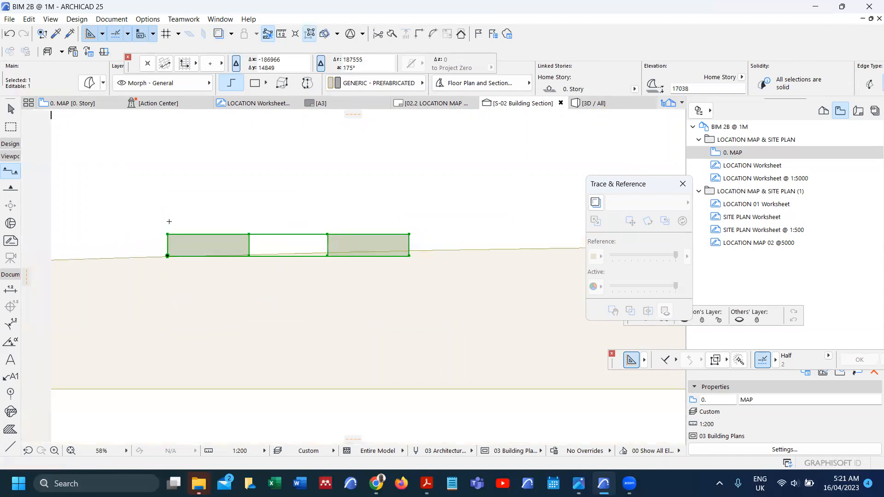
# Step: Return to the 0. MAP floor plan and clear the section line selection
pyautogui.press('F2')
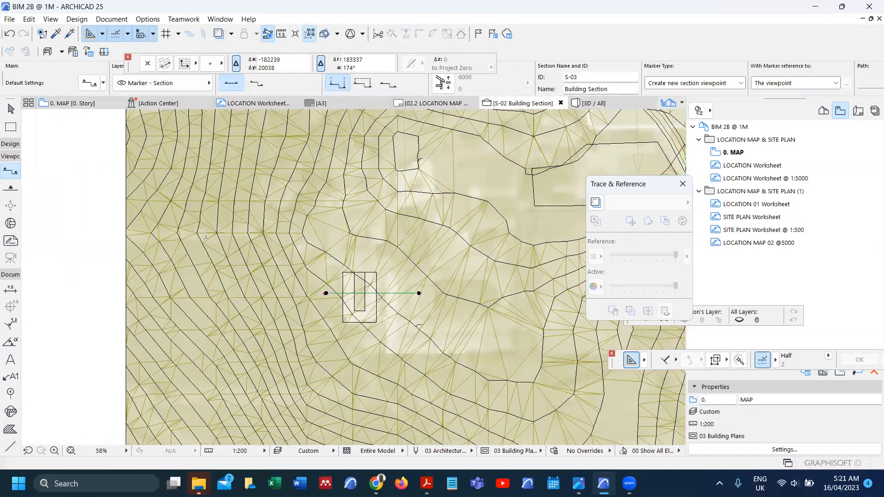
pyautogui.press('Escape')
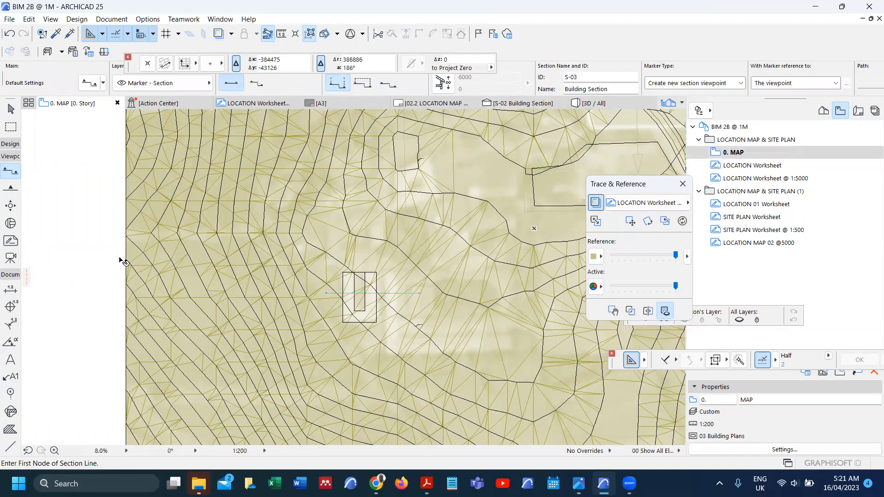
pyautogui.press('Escape')
pyautogui.rightClick(108, 243)
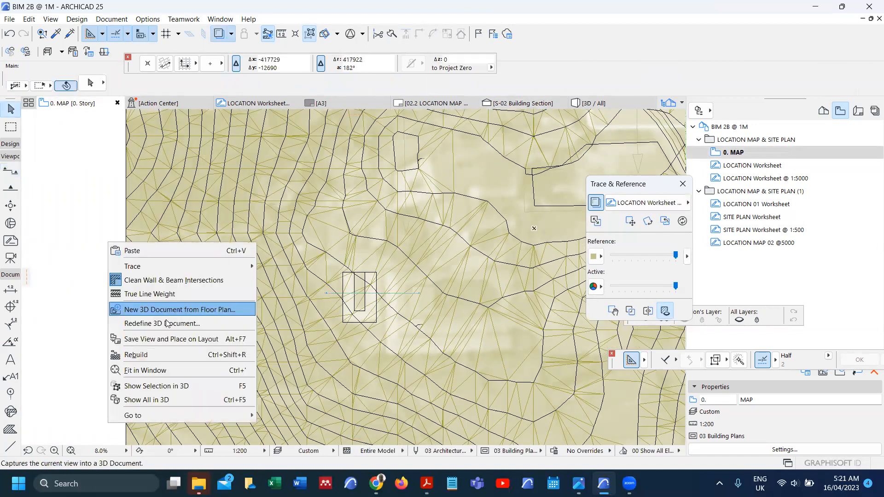
pyautogui.click(206, 401)
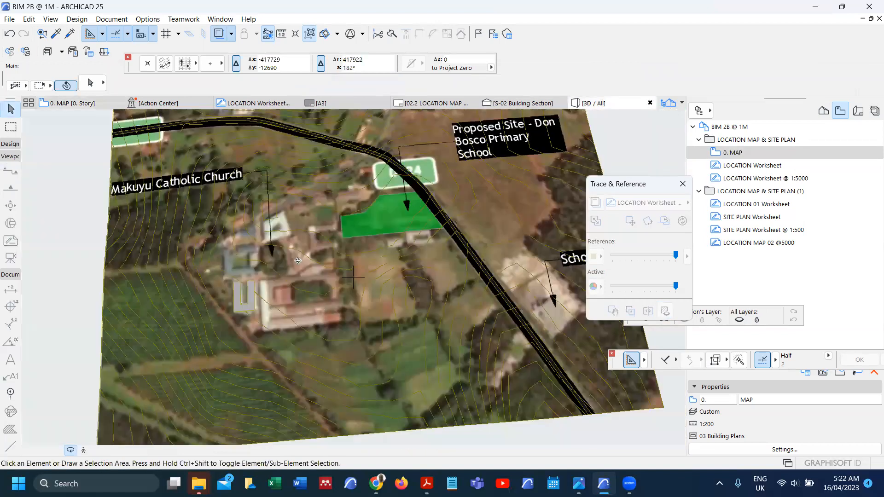
pyautogui.scroll(-3, 298, 261)
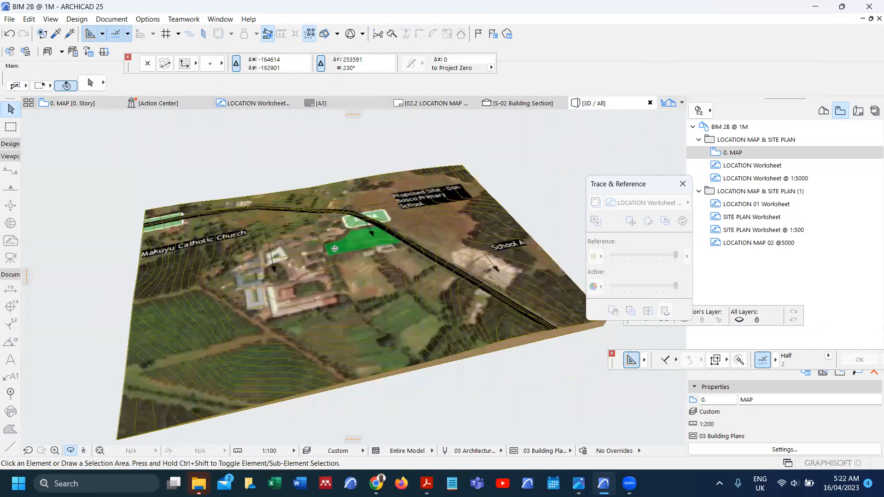
pyautogui.scroll(4, 272, 282)
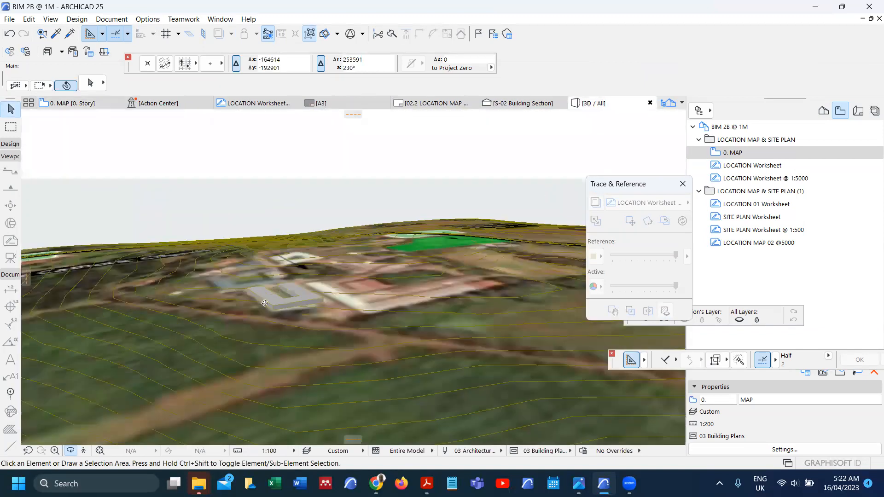
pyautogui.scroll(4, 274, 304)
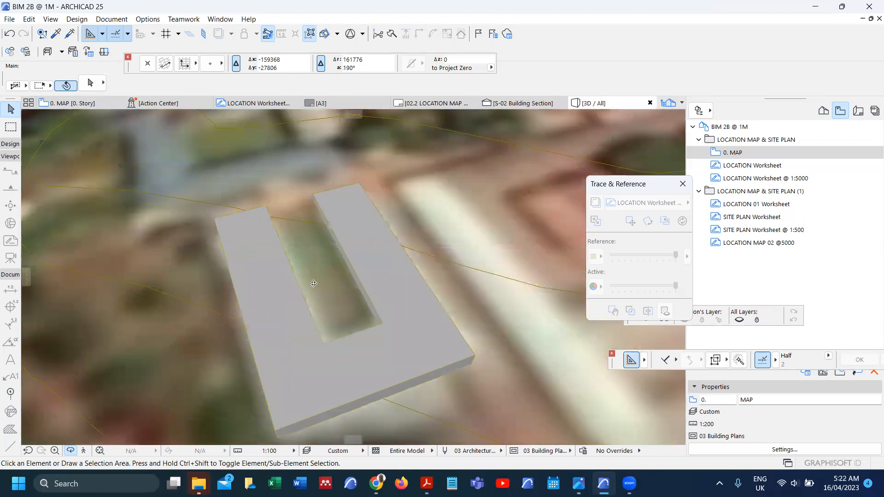
pyautogui.scroll(-1, 320, 267)
pyautogui.moveTo(371, 285)
pyautogui.mouseDown()
pyautogui.moveTo(365, 242)
pyautogui.moveTo(365, 269)
pyautogui.mouseUp()
pyautogui.moveTo(376, 329); pyautogui.dragTo(306, 353)
pyautogui.scroll(-3, 306, 353)
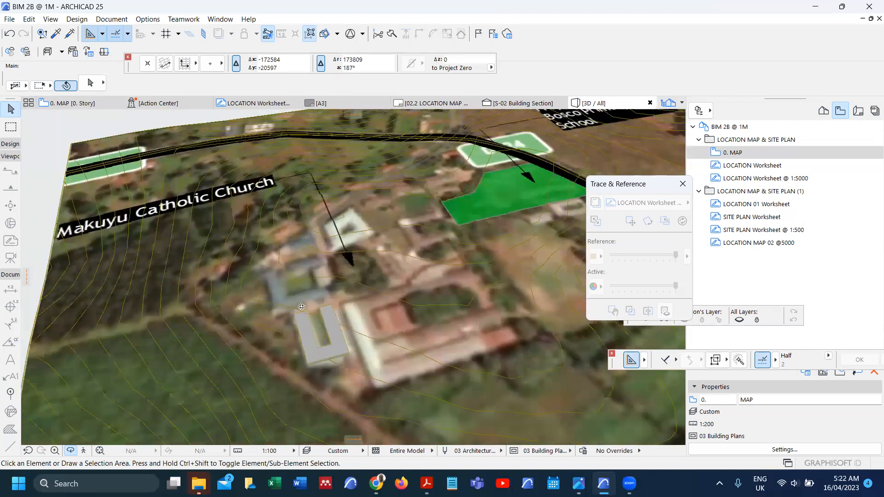
pyautogui.scroll(-2, 302, 307)
pyautogui.scroll(-5, 354, 306)
pyautogui.moveTo(399, 276); pyautogui.dragTo(437, 257)
pyautogui.moveTo(381, 298); pyautogui.dragTo(448, 316)
pyautogui.scroll(5, 342, 307)
pyautogui.scroll(3, 366, 336)
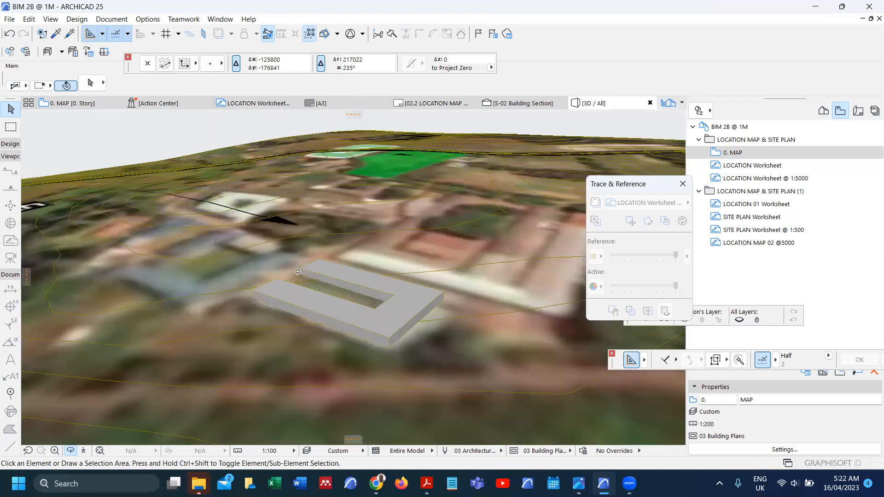
pyautogui.scroll(3, 399, 307)
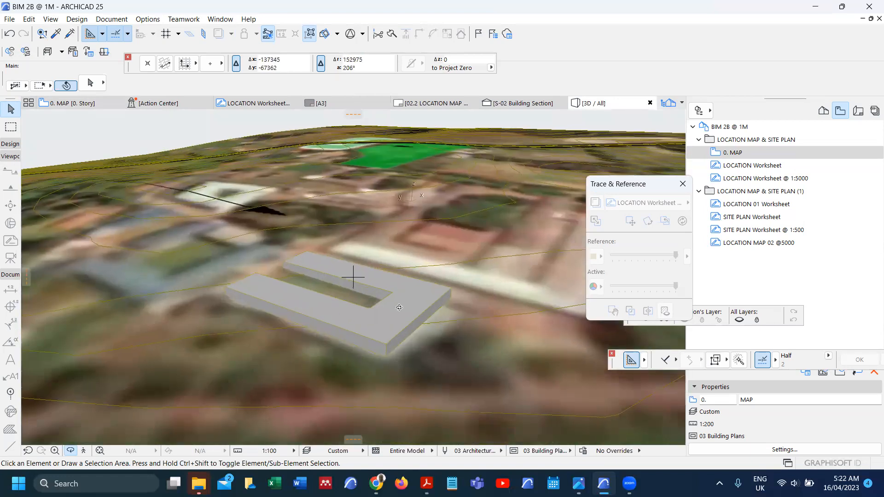
# Step: Push/Pull the U-shaped morph's top face upward by 5515
pyautogui.click(402, 302)
pyautogui.click(404, 301)
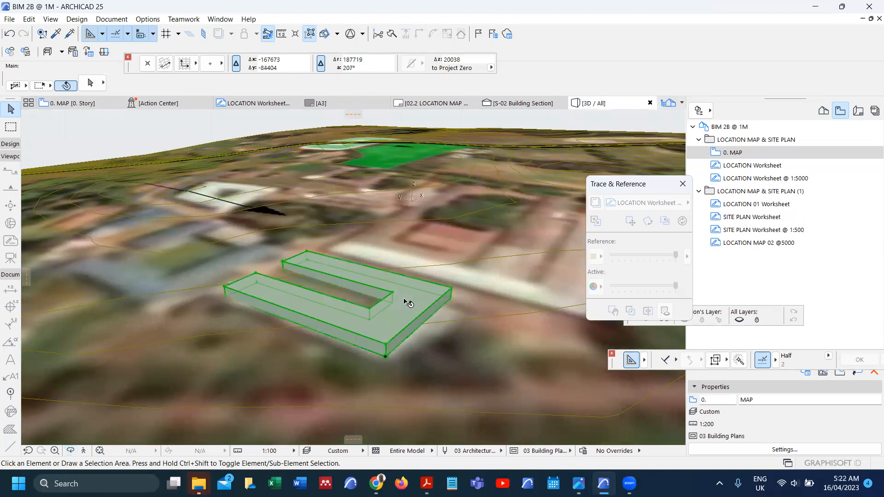
pyautogui.click(413, 294)
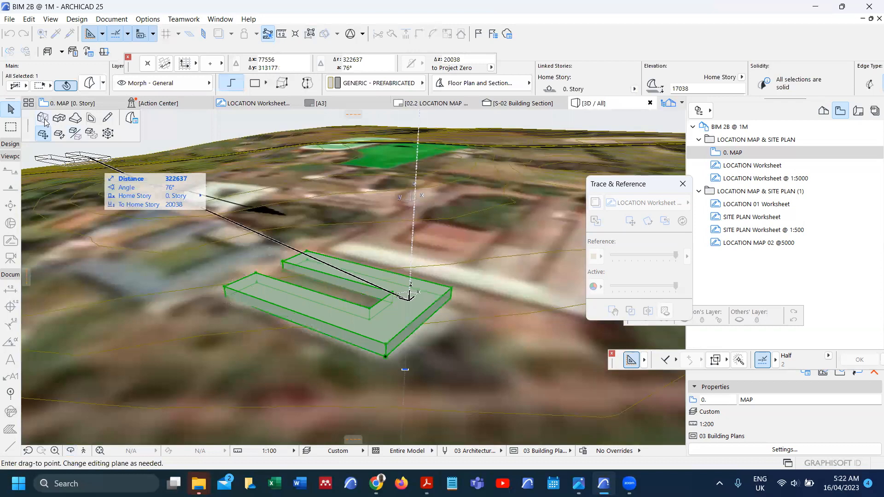
pyautogui.click(42, 118)
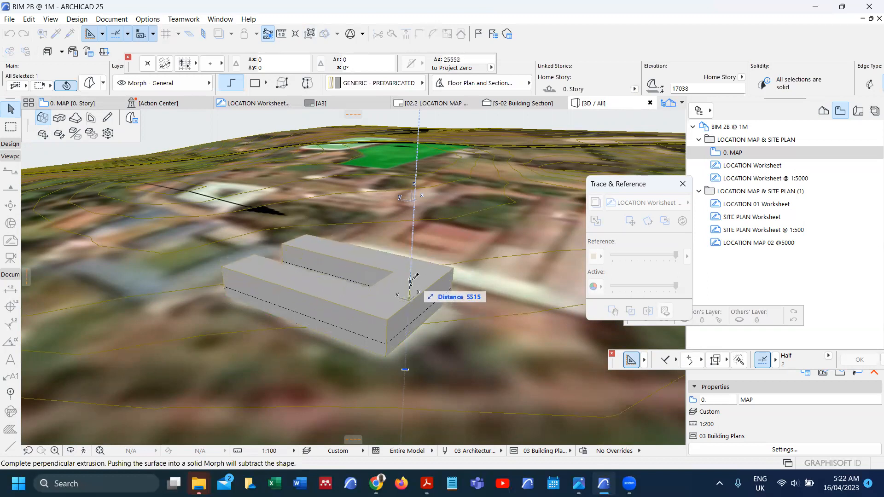
pyautogui.click(412, 279)
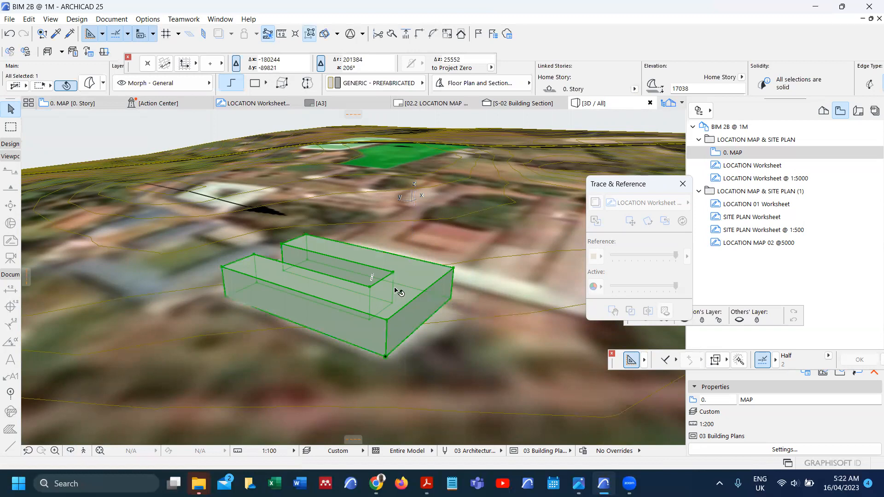
# Step: Orbit and zoom the 3D view to check the extruded block on the textured terrain
pyautogui.keyDown('shift'); pyautogui.moveTo(378, 244); pyautogui.dragTo(283, 214, button='middle'); pyautogui.keyUp('shift')
pyautogui.scroll(-2, 283, 214)
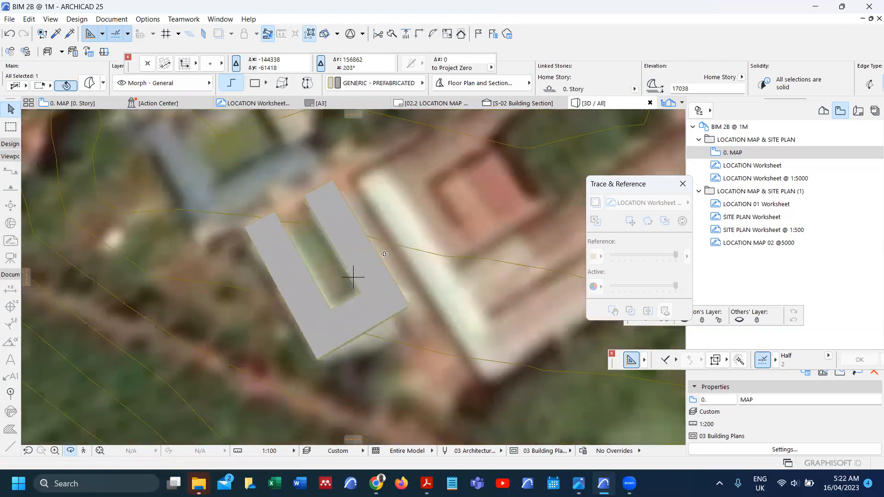
pyautogui.scroll(-1, 293, 348)
pyautogui.scroll(-3, 294, 348)
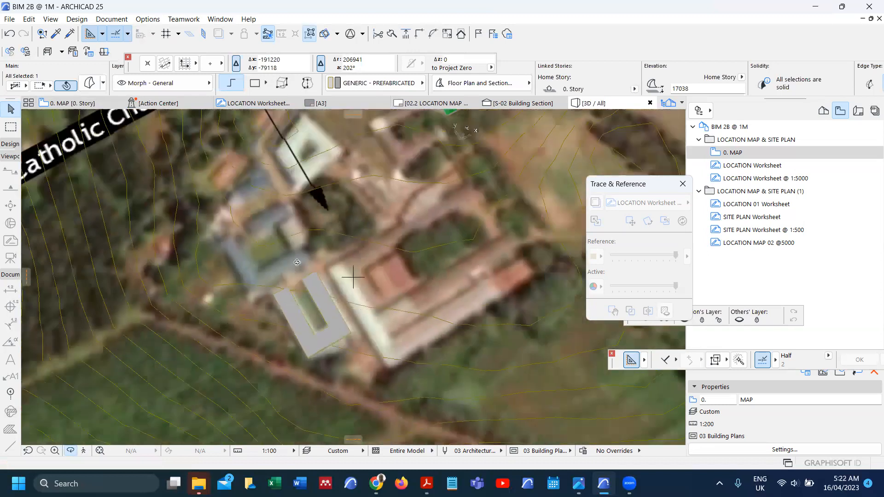
pyautogui.scroll(-2, 340, 321)
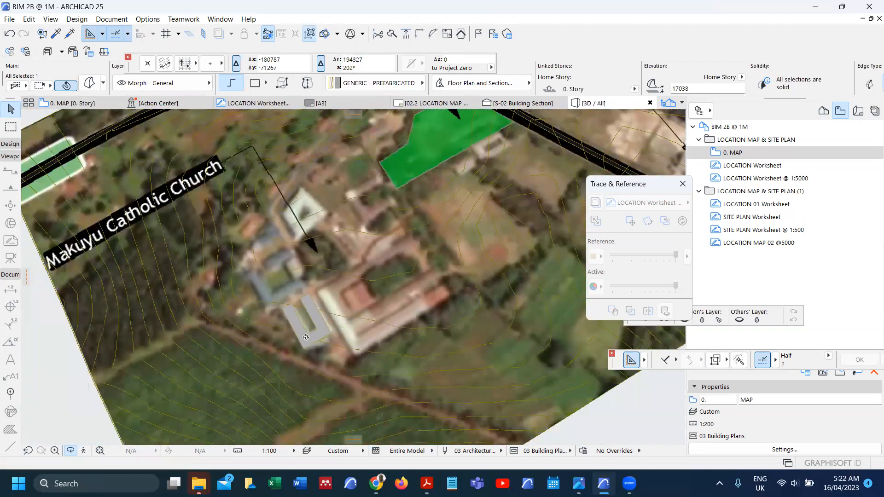
pyautogui.scroll(-1, 306, 339)
pyautogui.keyDown('shift'); pyautogui.moveTo(302, 295); pyautogui.dragTo(286, 249, button='middle'); pyautogui.keyUp('shift')
pyautogui.keyDown('shift'); pyautogui.moveTo(312, 350); pyautogui.dragTo(415, 321, button='middle'); pyautogui.keyUp('shift')
pyautogui.scroll(1, 424, 305)
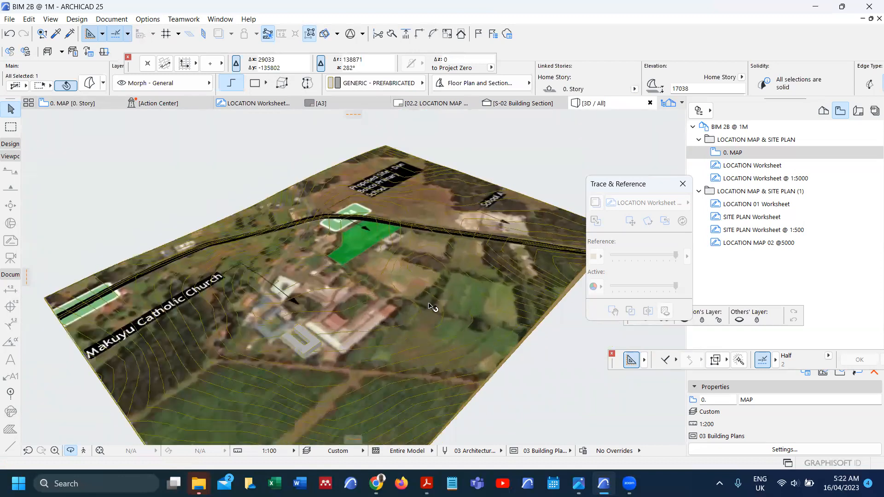
# Step: Switch to the 0. MAP floor plan and choose the Object tool from the Design toolbox
pyautogui.press('Escape')
pyautogui.press('Escape')
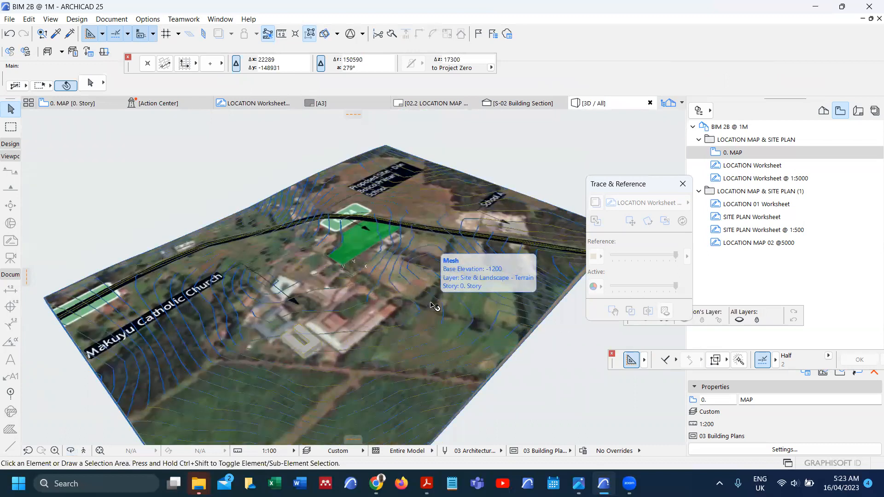
pyautogui.scroll(1, 442, 293)
pyautogui.scroll(1, 443, 292)
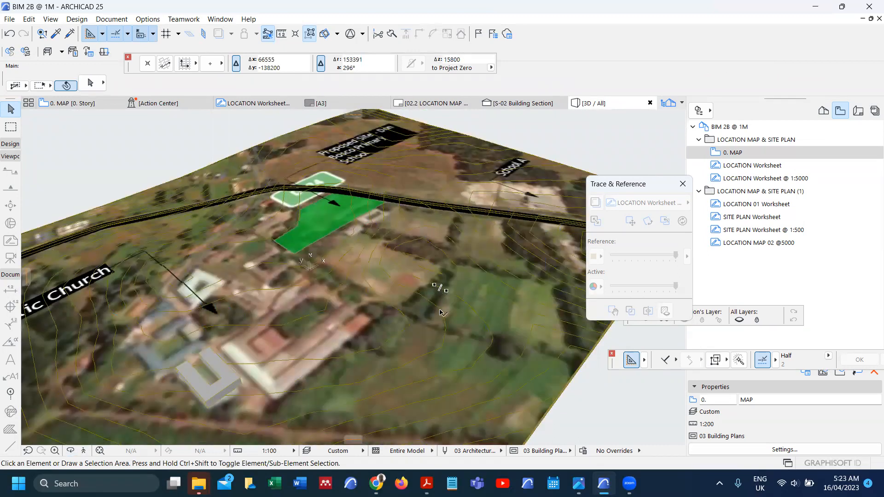
pyautogui.press('F2')
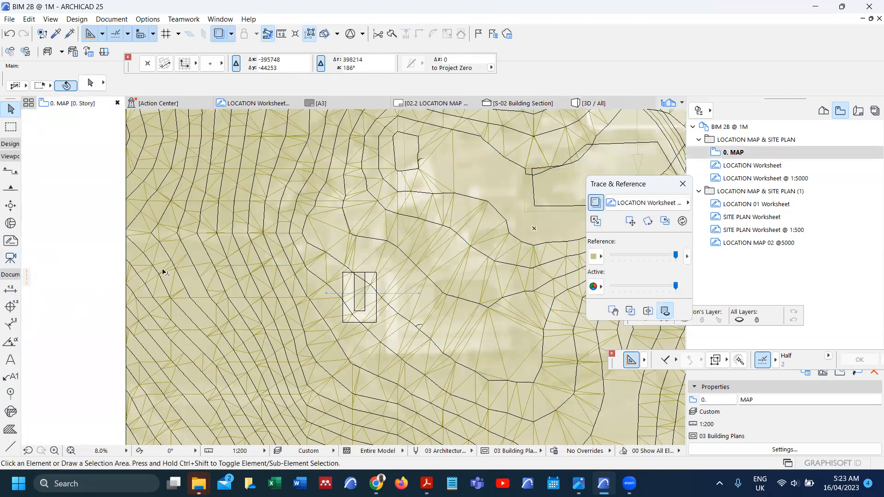
pyautogui.scroll(-1, 240, 286)
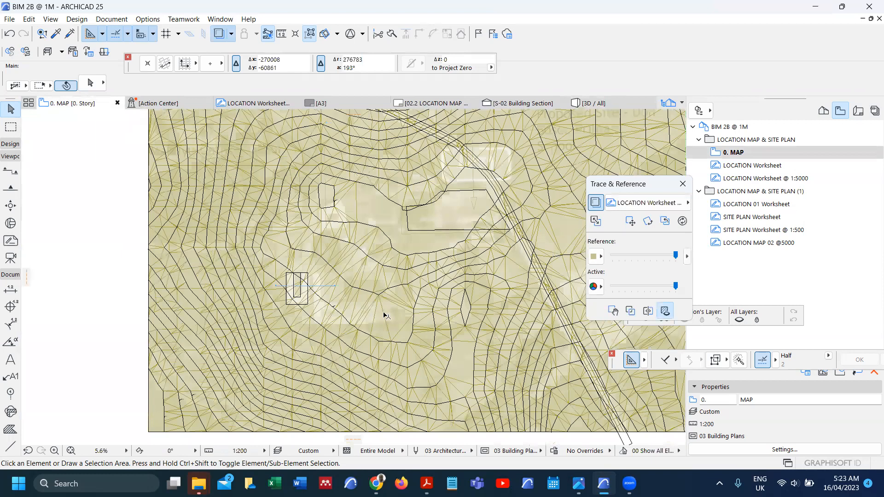
pyautogui.scroll(-1, 502, 346)
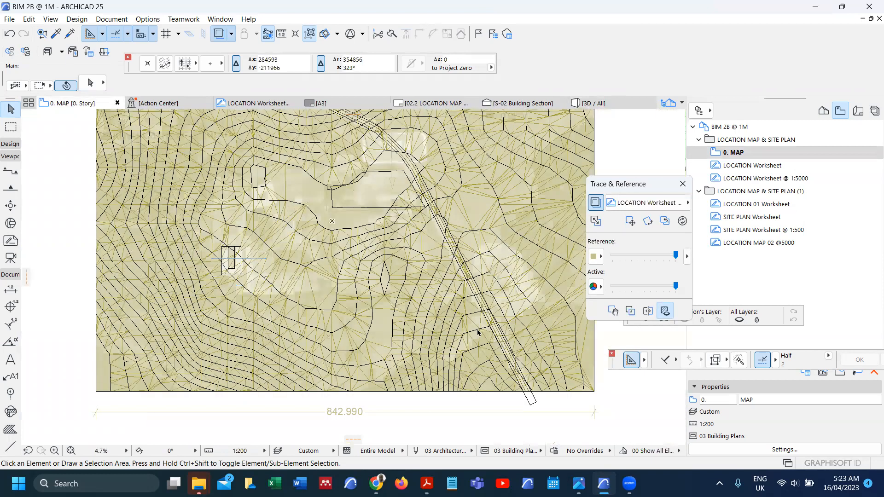
pyautogui.scroll(3, 478, 333)
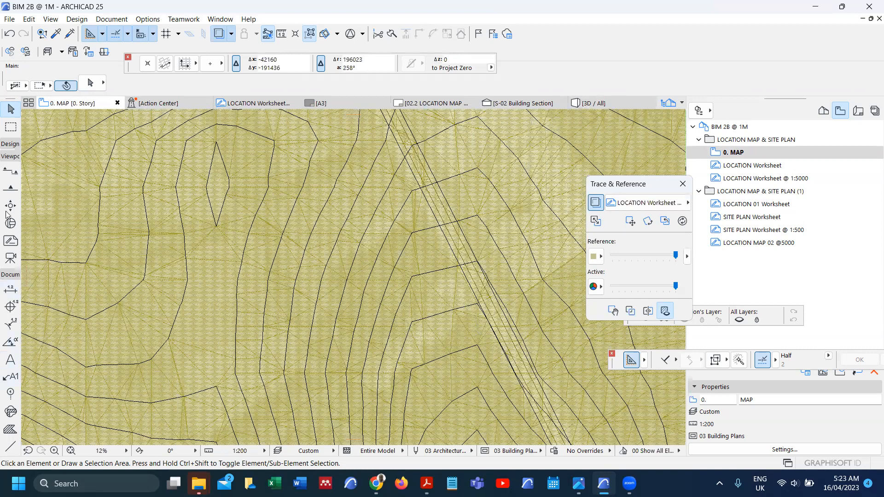
pyautogui.click(10, 145)
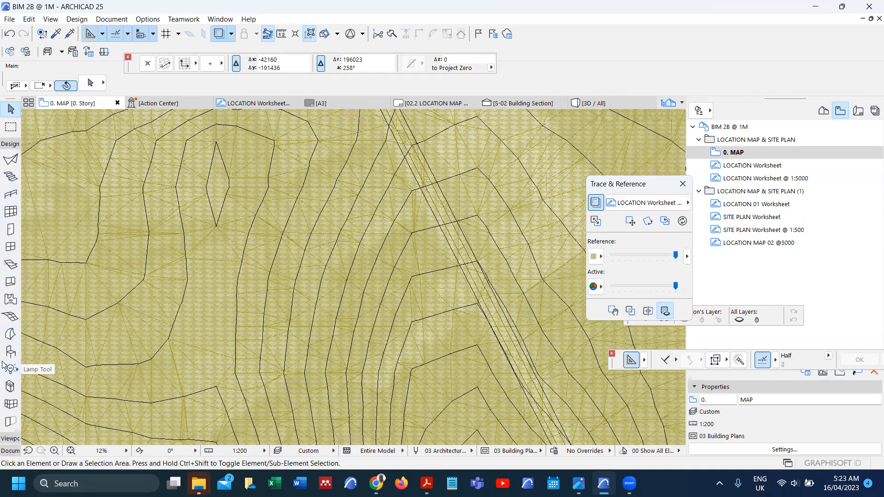
pyautogui.click(8, 354)
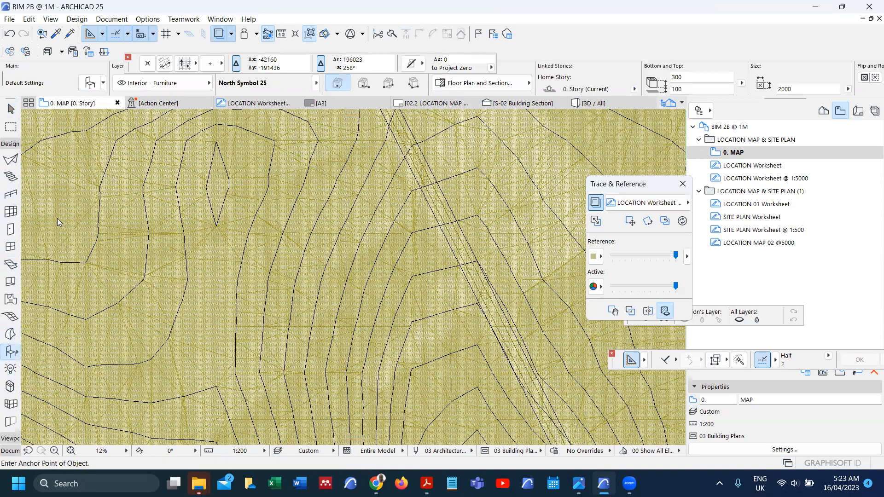
# Step: Search the object library for 'TRE' and select Pine Tree Model 25, then cancel without placing it
pyautogui.hotkey('ctrl', 't')
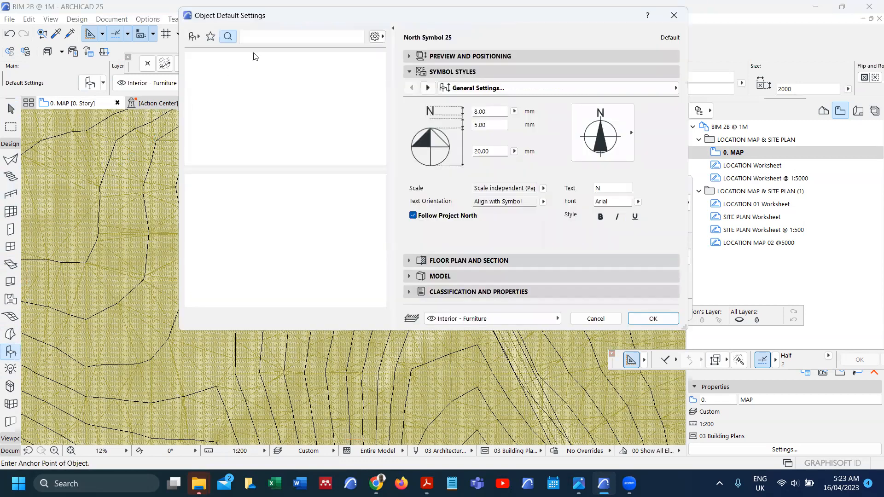
pyautogui.click(256, 37)
pyautogui.write('TREE')
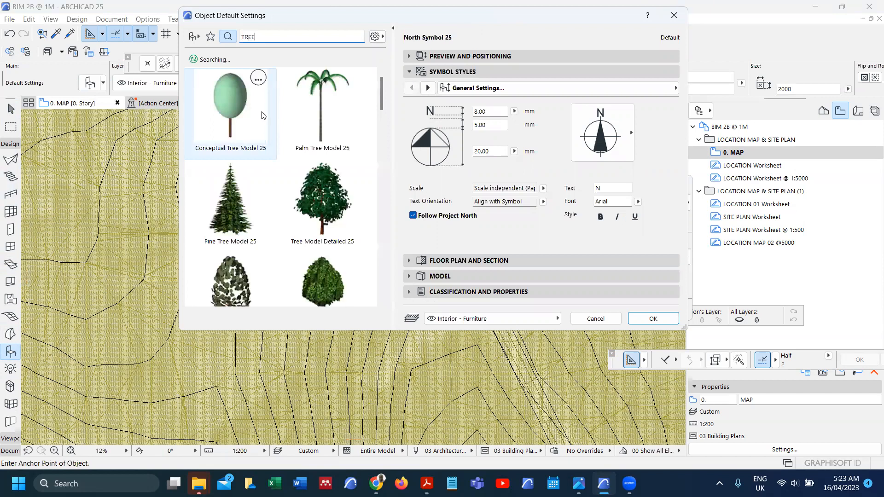
pyautogui.scroll(-2, 329, 201)
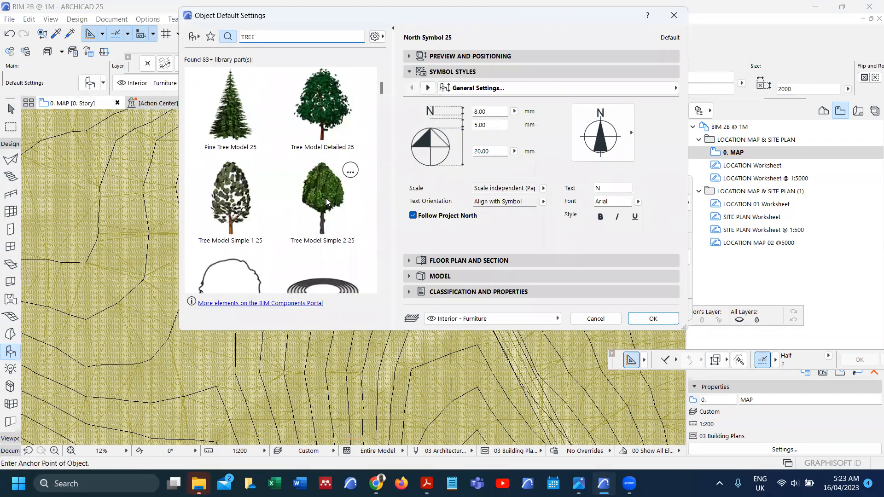
pyautogui.click(230, 115)
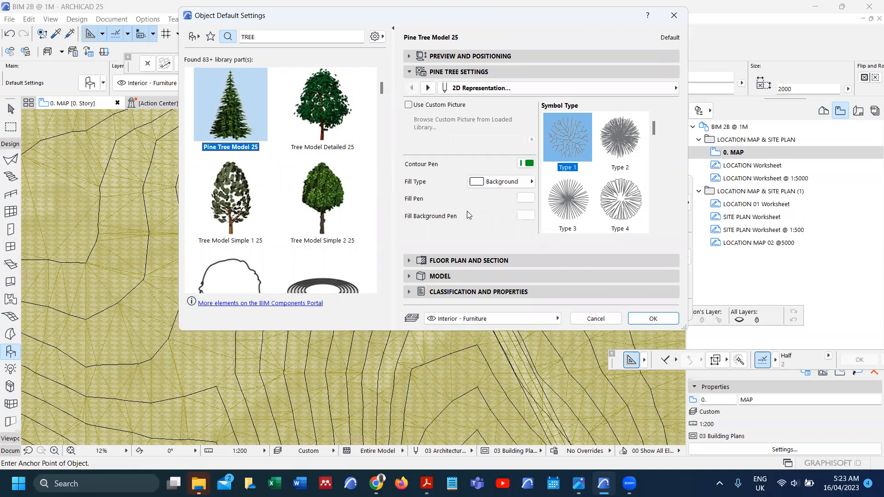
pyautogui.click(596, 318)
# Step: Bring the BIM 2B WORKPLAN v2.pdf up in Acrobat Pro over the 0. MAP plan
pyautogui.scroll(-2, 380, 255)
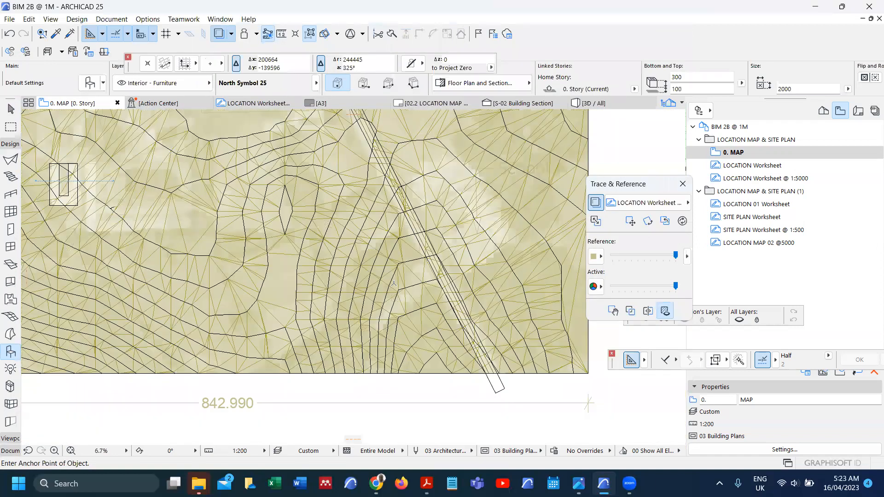
pyautogui.scroll(-2, 406, 175)
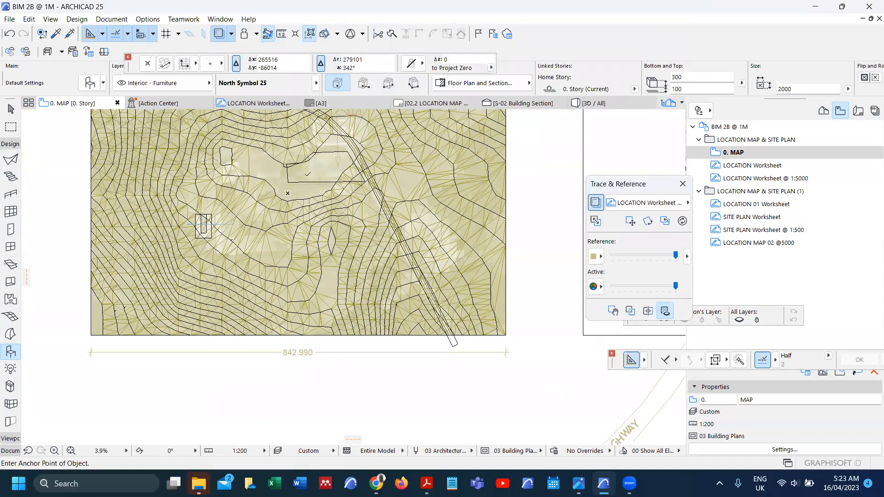
pyautogui.scroll(-2, 420, 257)
pyautogui.moveTo(426, 484)
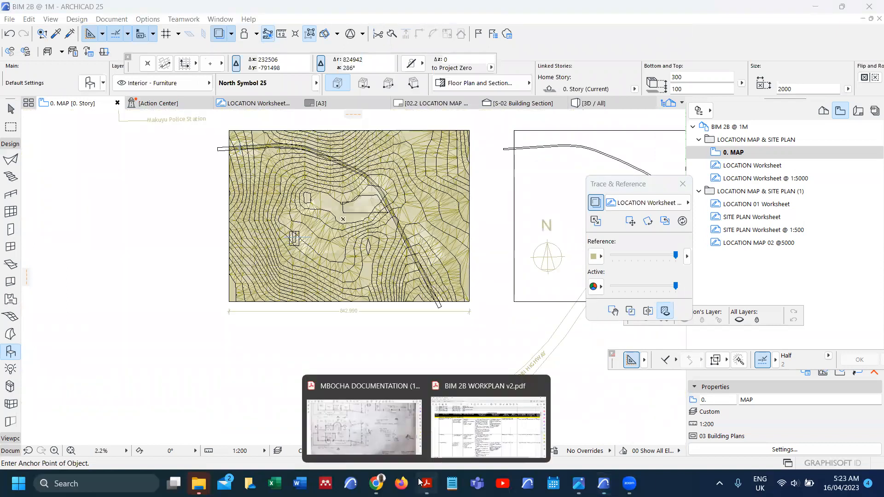
pyautogui.click(473, 427)
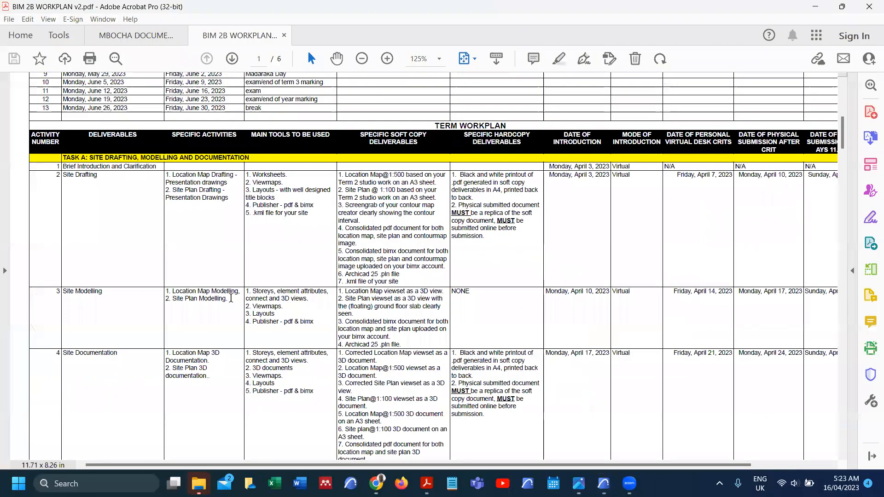
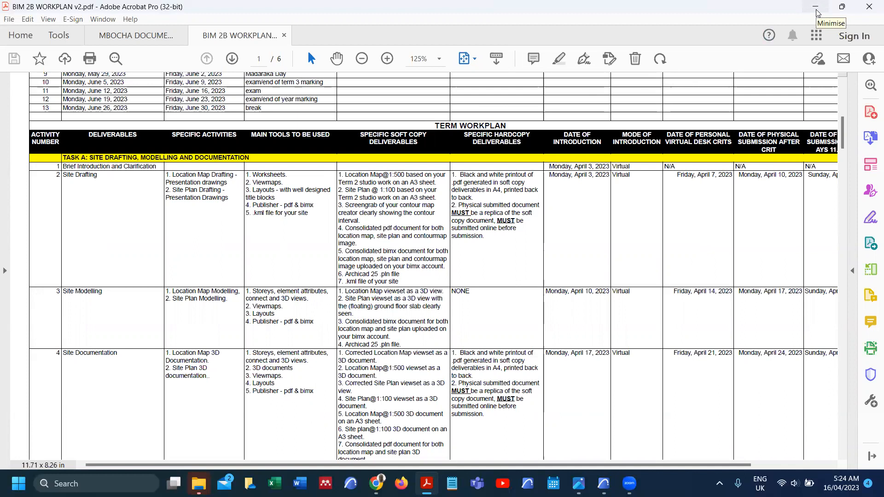
# Step: Minimise Acrobat Pro so ARCHICAD's 0. MAP contour map is visible
pyautogui.click(817, 12)
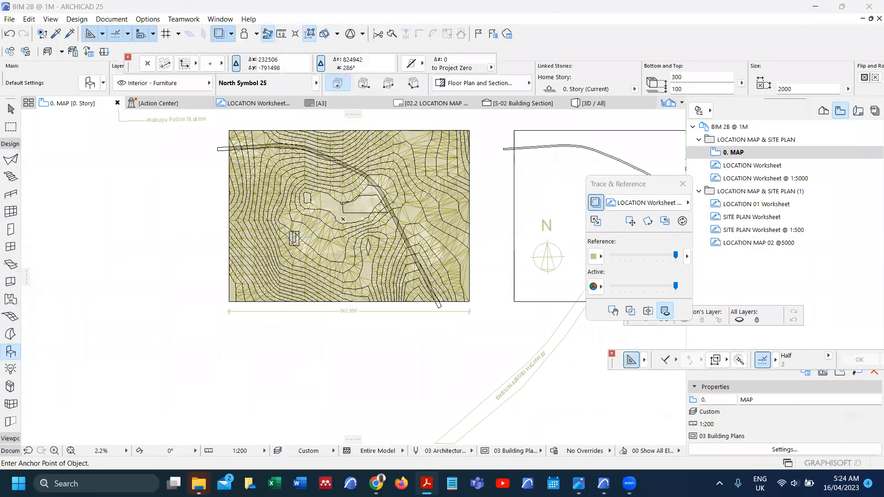
pyautogui.scroll(1, 388, 172)
pyautogui.scroll(5, 351, 235)
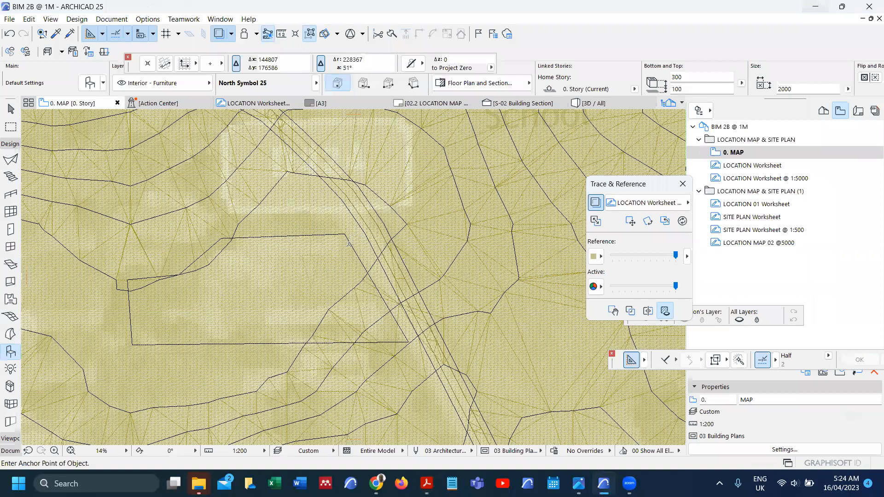
pyautogui.click(344, 235)
pyautogui.scroll(1, 351, 236)
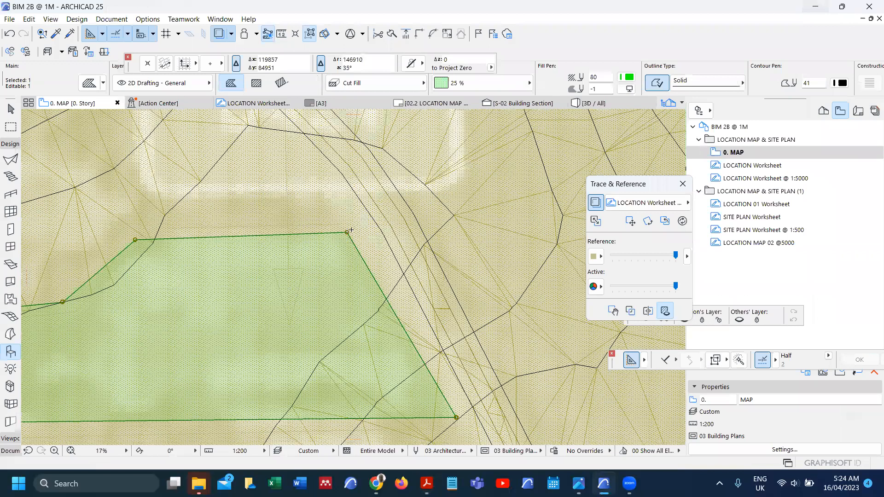
pyautogui.scroll(-5, 352, 230)
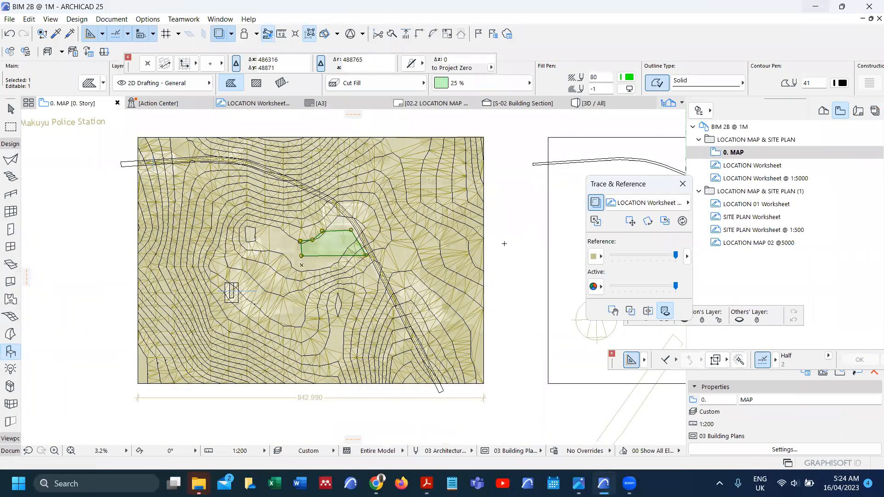
pyautogui.press('Escape')
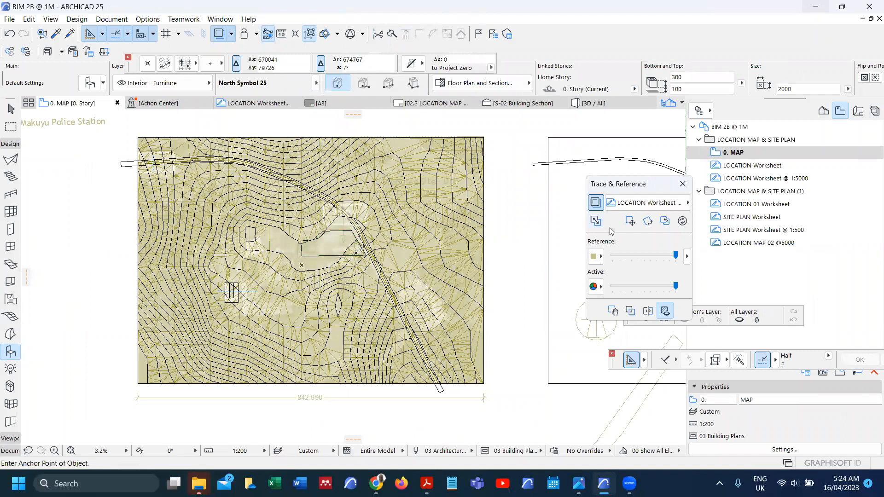
pyautogui.doubleClick(737, 229)
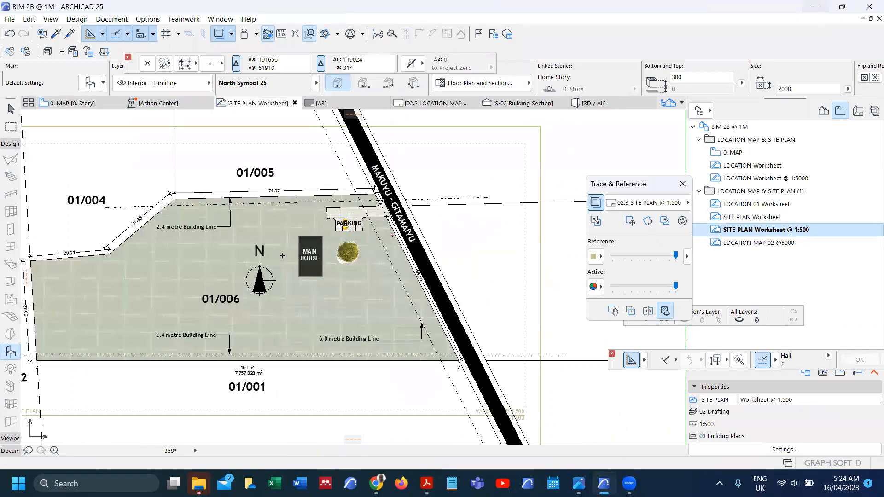
# Step: Select and copy the GRASS-LIGHTER plot fill on the SITE PLAN worksheet
pyautogui.scroll(3, 337, 249)
pyautogui.scroll(-3, 351, 238)
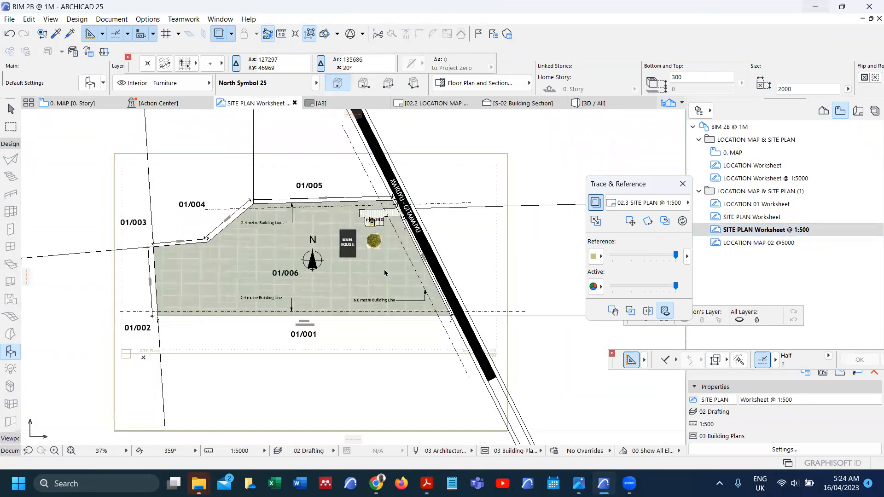
pyautogui.click(389, 273)
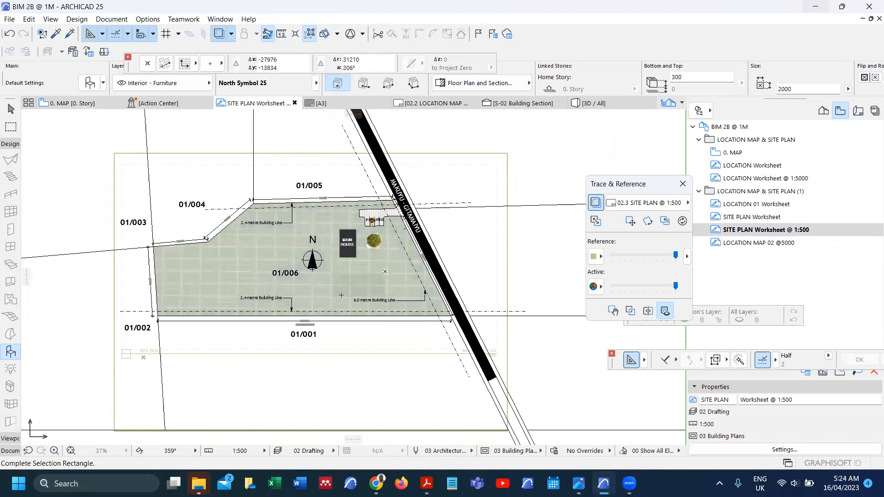
pyautogui.click(381, 284)
pyautogui.click(382, 285)
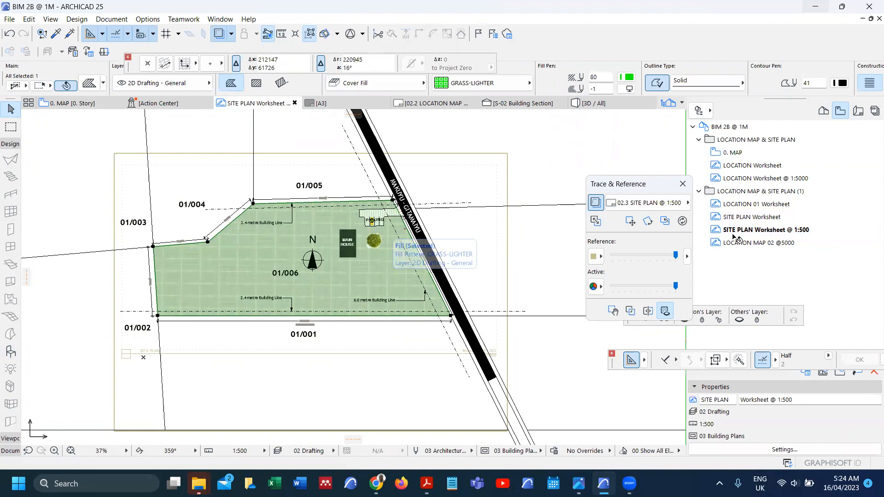
pyautogui.click(736, 234)
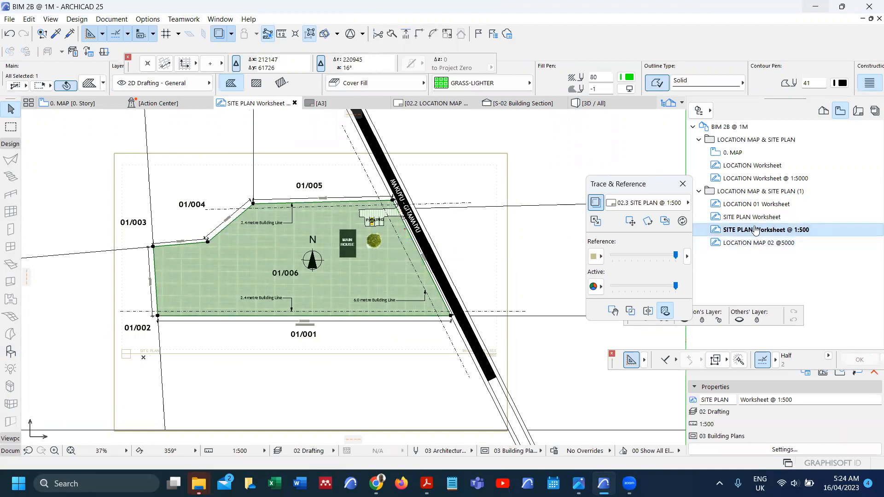
# Step: Paste the plot fill onto the 0. MAP contour map and delete the left-offset duplicate
pyautogui.click(76, 104)
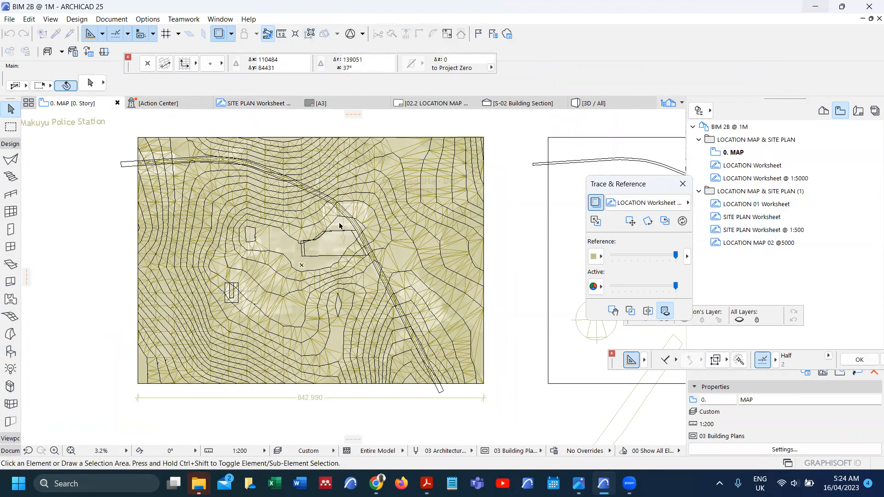
pyautogui.scroll(5, 373, 251)
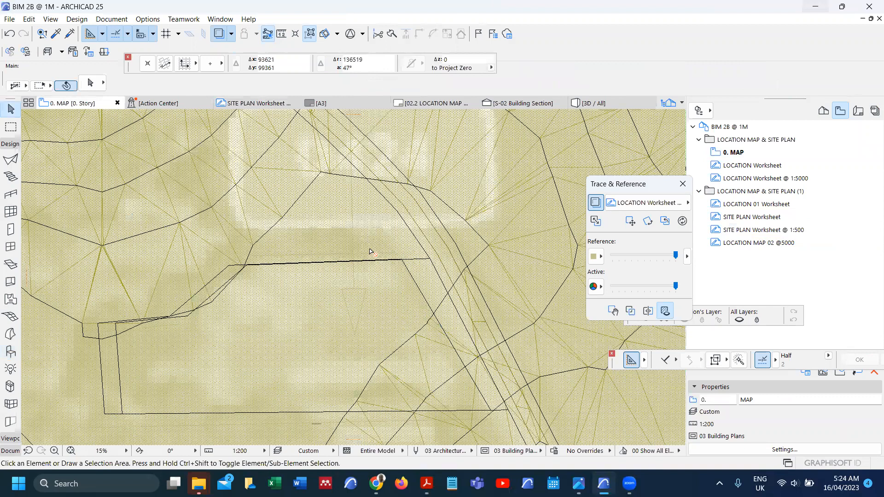
pyautogui.hotkey('ctrl', 'shift', 'z')
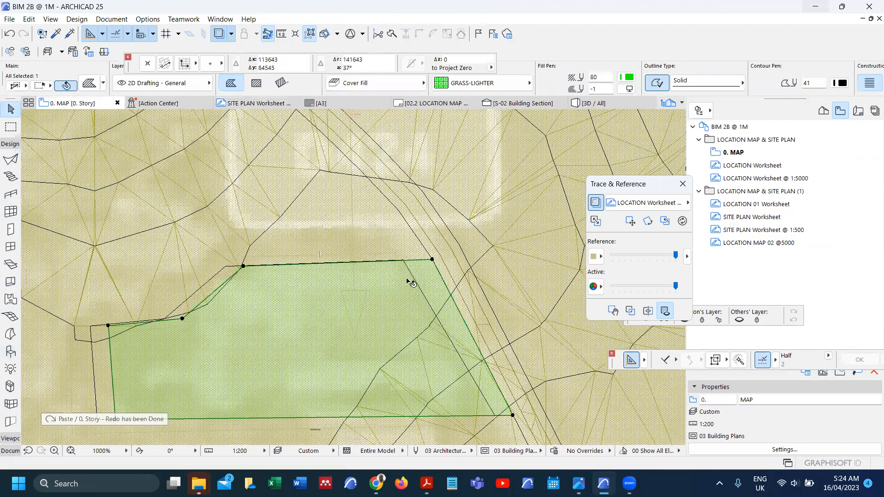
pyautogui.click(407, 280)
pyautogui.press('Delete')
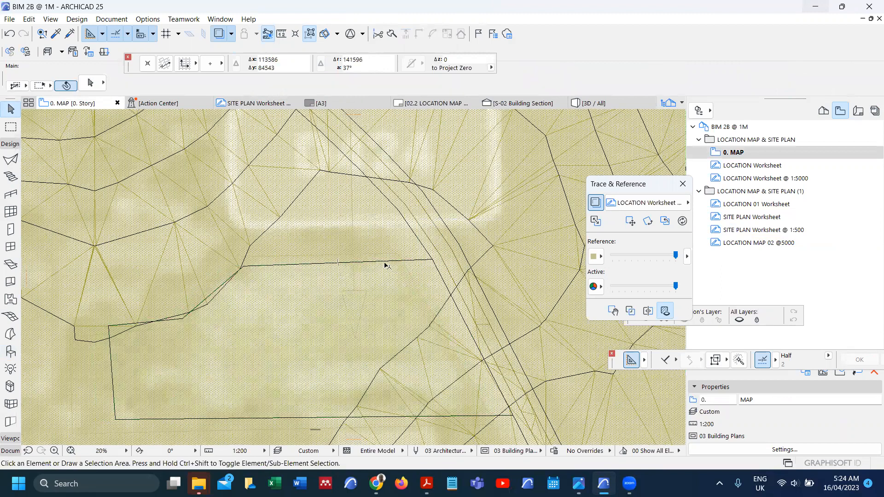
pyautogui.scroll(-2, 385, 266)
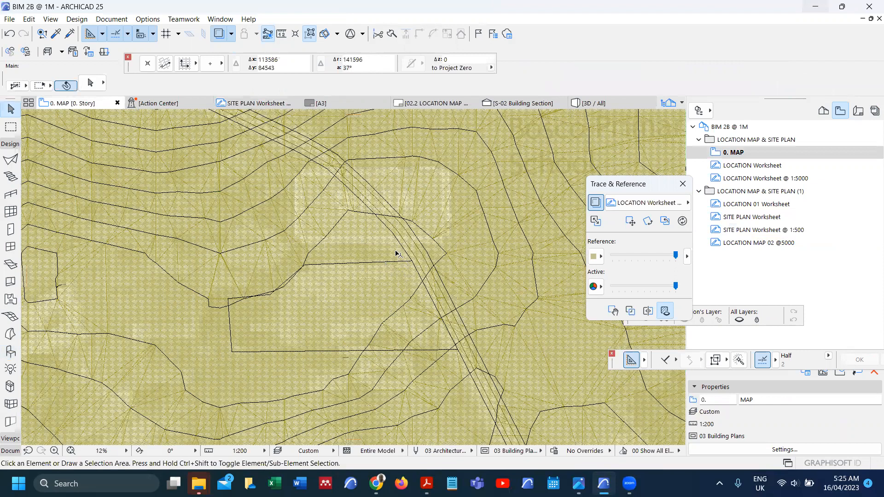
pyautogui.scroll(1, 331, 244)
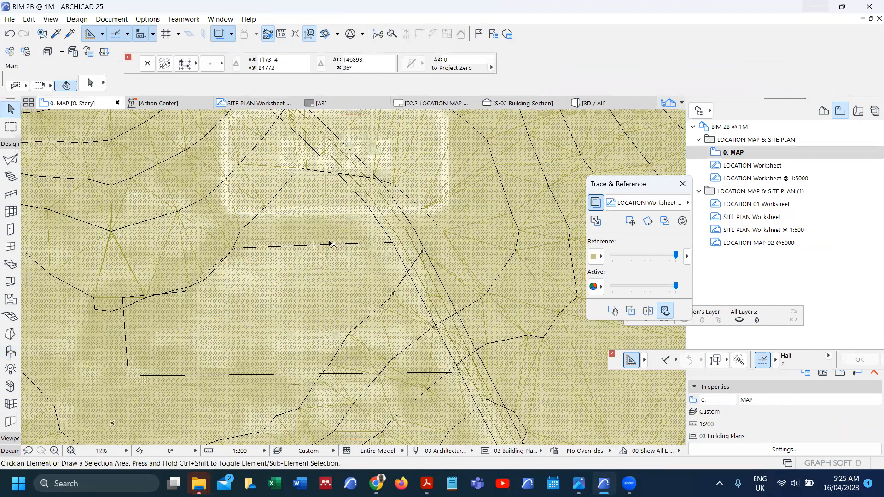
# Step: Reopen the site plan worksheet, reselect the green plot fill, and return to the contour map
pyautogui.doubleClick(775, 230)
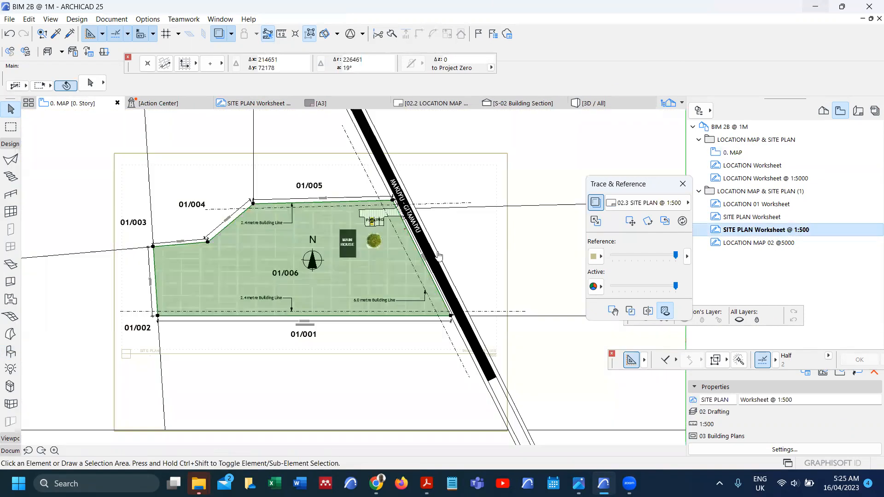
pyautogui.click(342, 191)
pyautogui.click(172, 259)
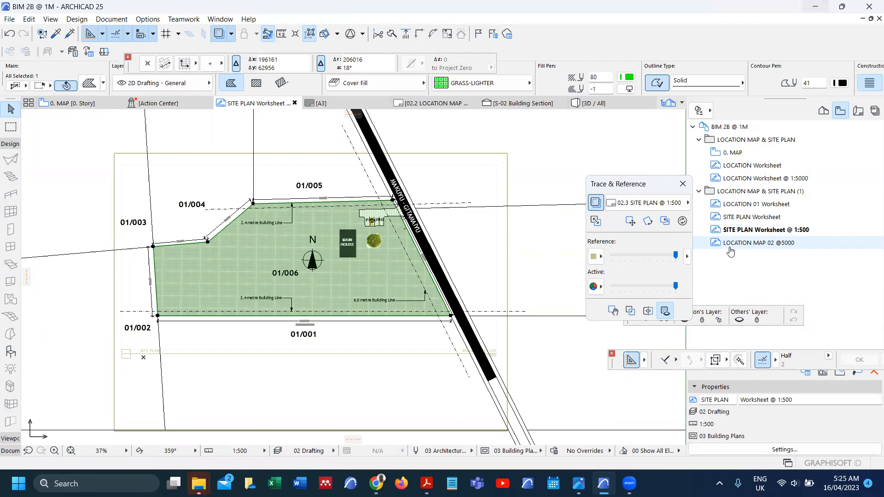
pyautogui.click(74, 103)
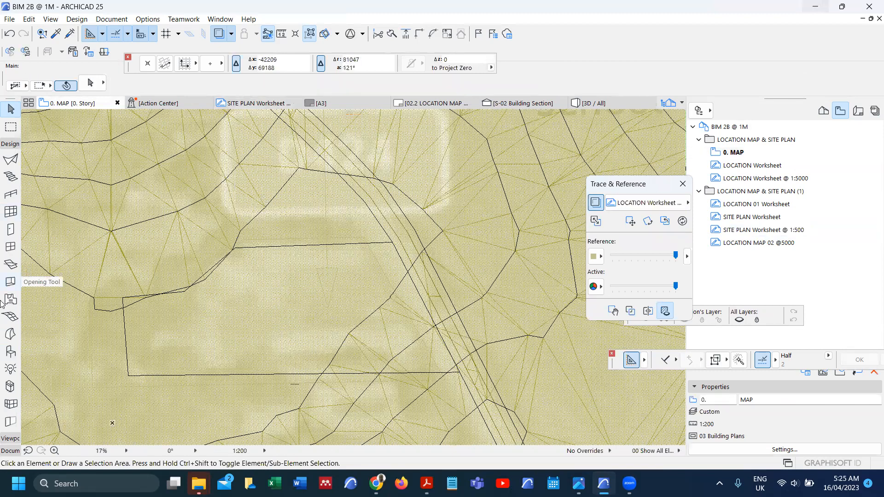
pyautogui.click(9, 158)
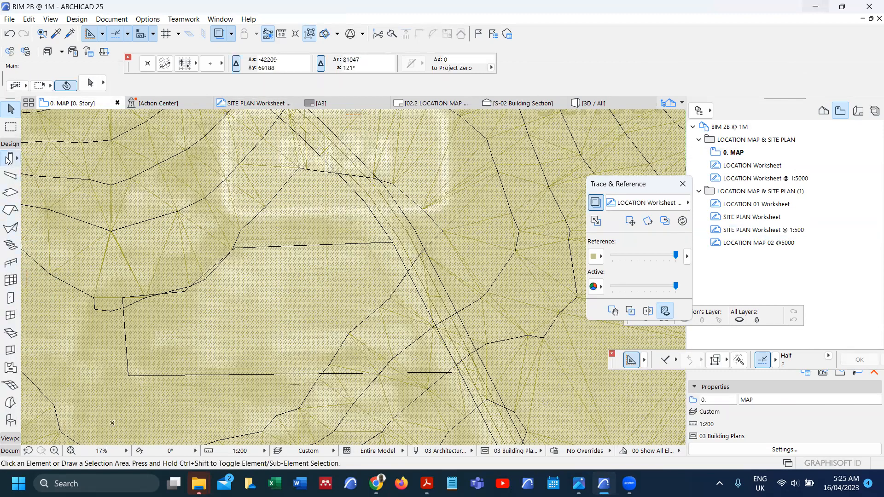
# Step: Set the Column Default Settings cross-section to 100 × 100
pyautogui.hotkey('ctrl', 't')
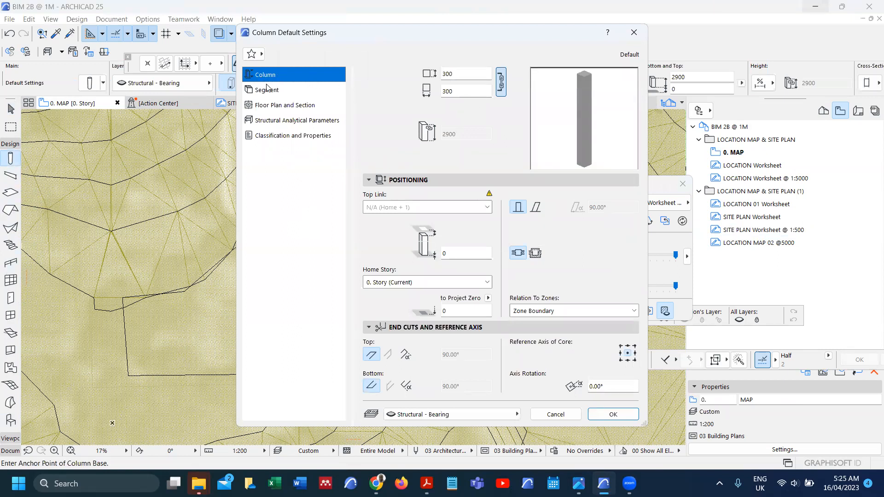
pyautogui.click(285, 91)
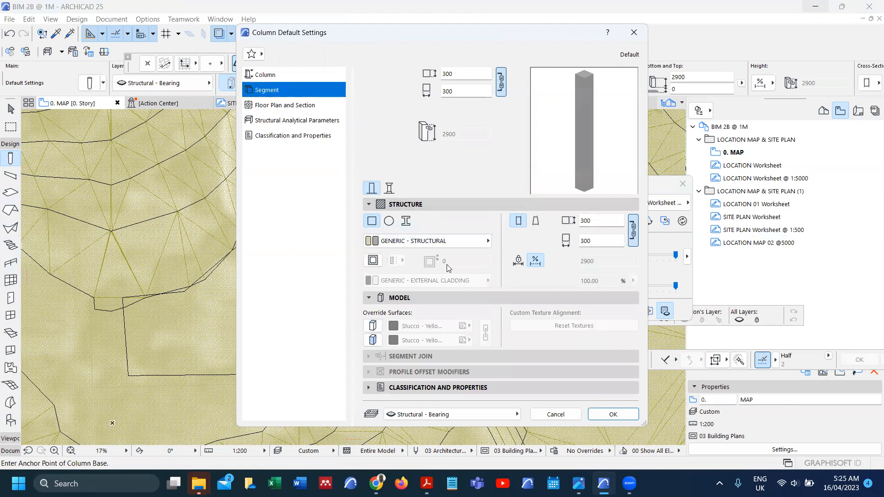
pyautogui.moveTo(572, 222); pyautogui.dragTo(566, 222)
pyautogui.write('100')
pyautogui.press('Tab')
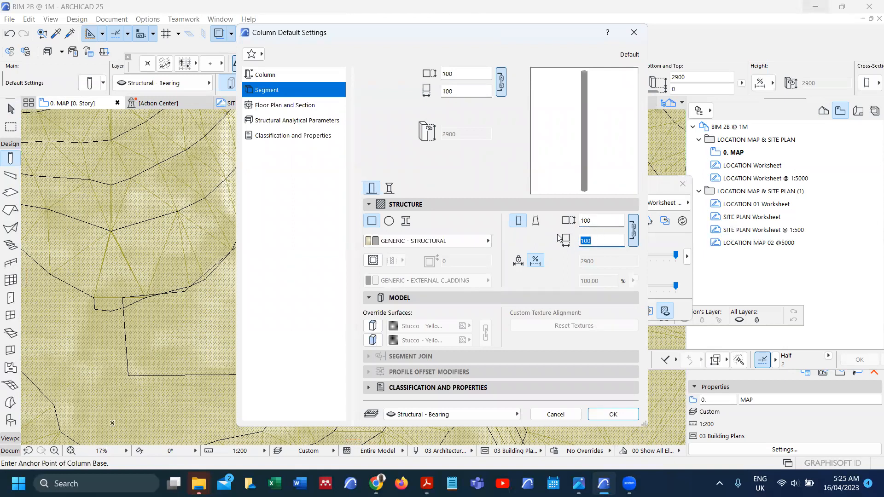
pyautogui.click(613, 416)
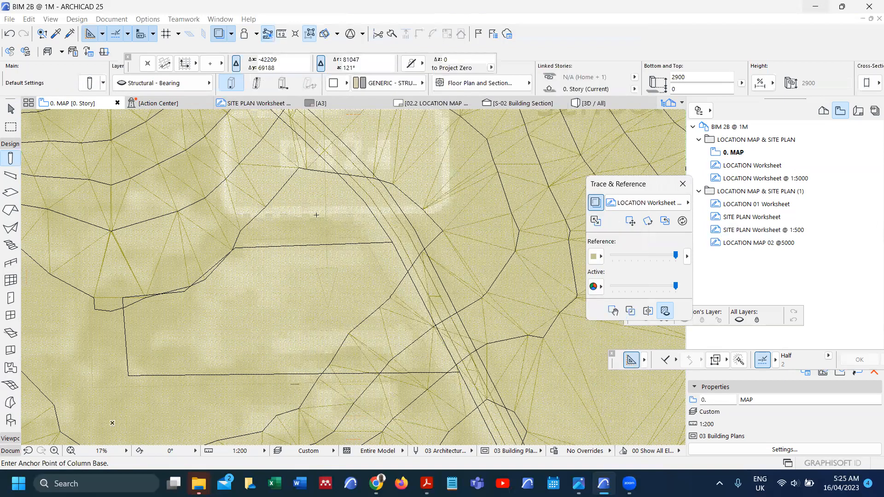
pyautogui.scroll(1, 390, 235)
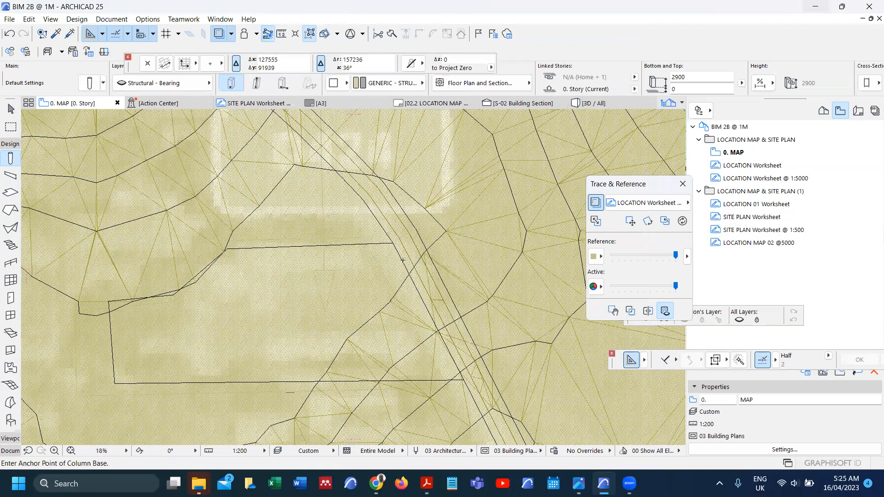
# Step: Select the wall over the site and hide its Structural - Bearing layer with Quick Layers
pyautogui.scroll(8, 397, 262)
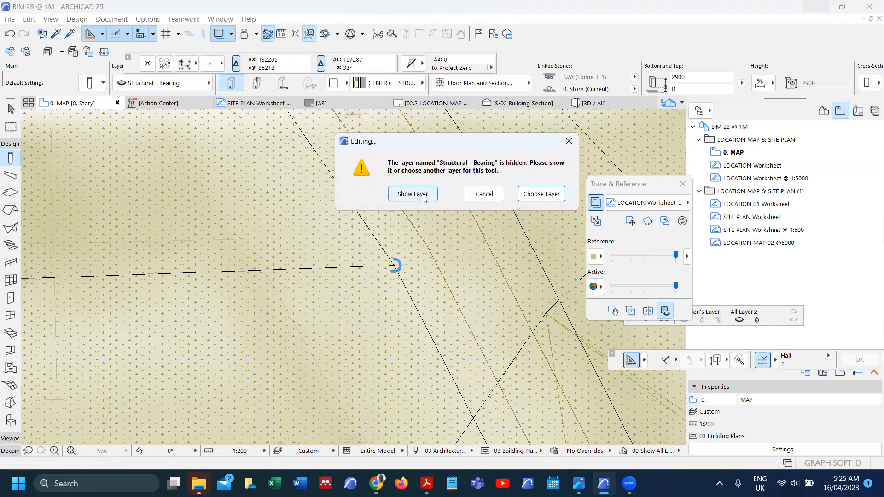
pyautogui.click(419, 194)
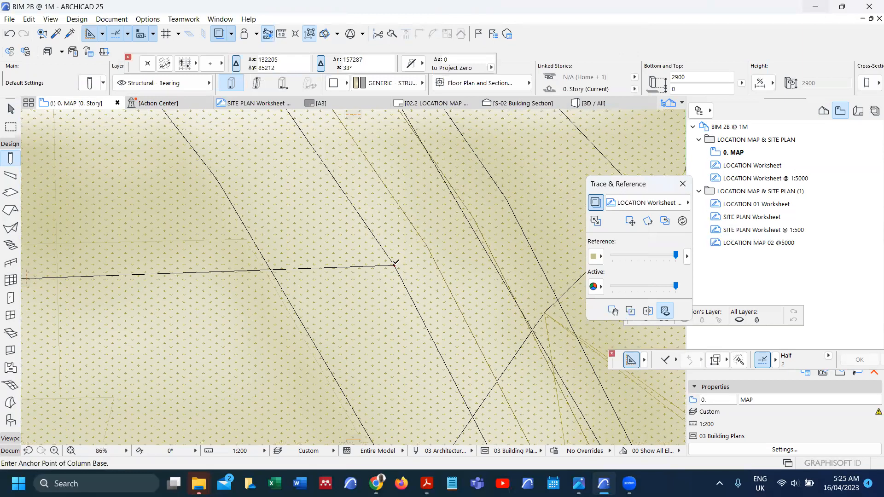
pyautogui.scroll(-4, 396, 263)
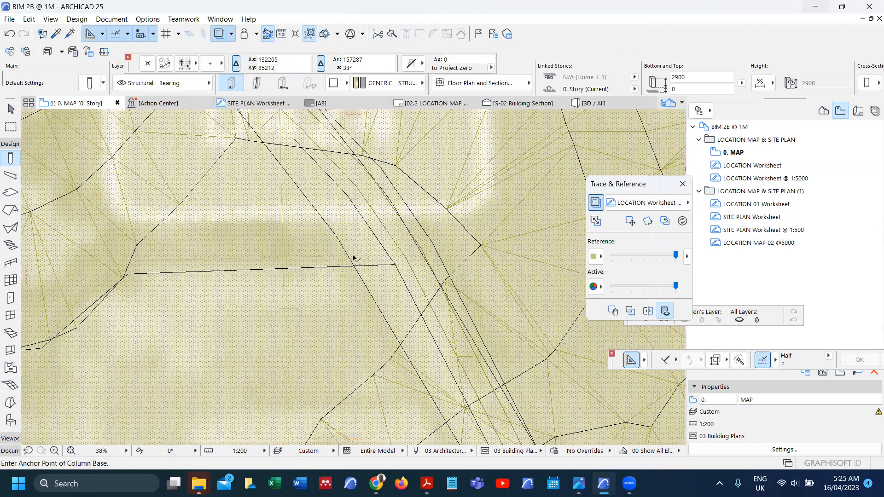
pyautogui.scroll(-2, 354, 257)
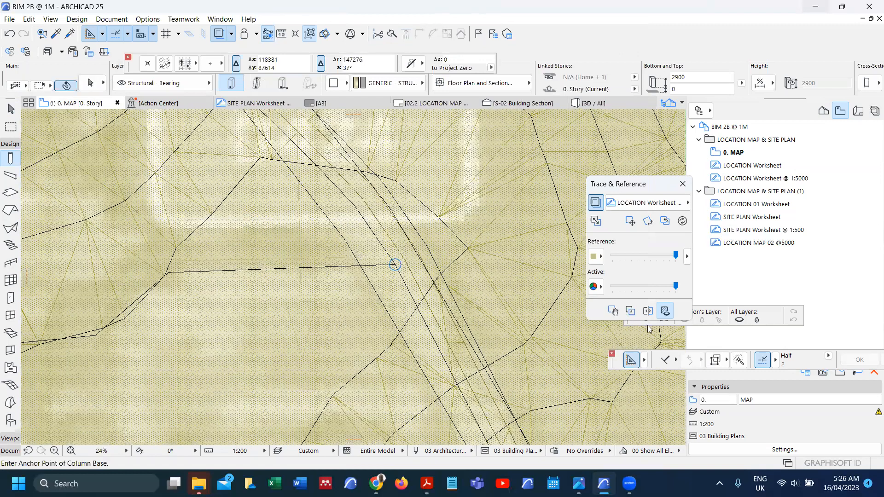
pyautogui.scroll(3, 363, 258)
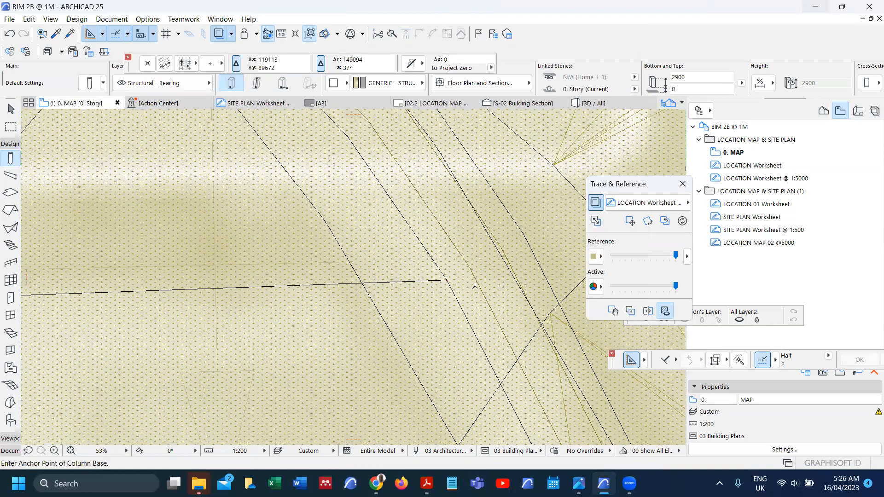
pyautogui.scroll(3, 336, 267)
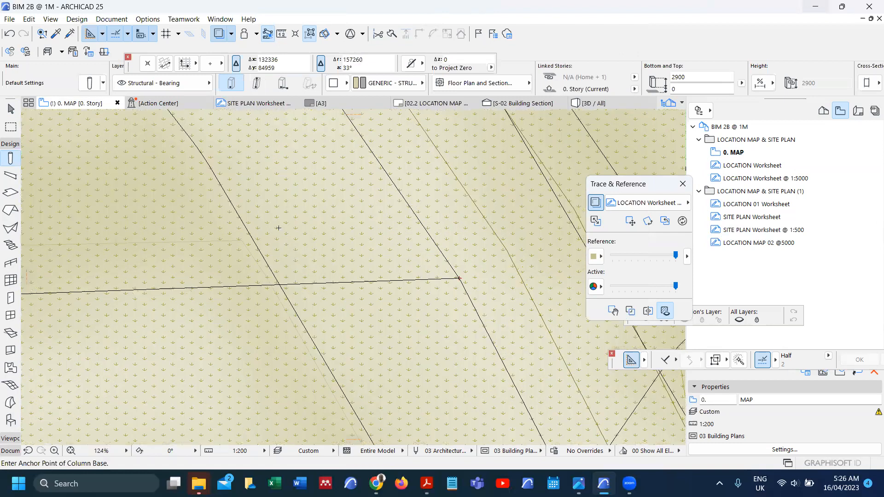
pyautogui.keyDown('shift'); pyautogui.click(251, 232); pyautogui.keyUp('shift')
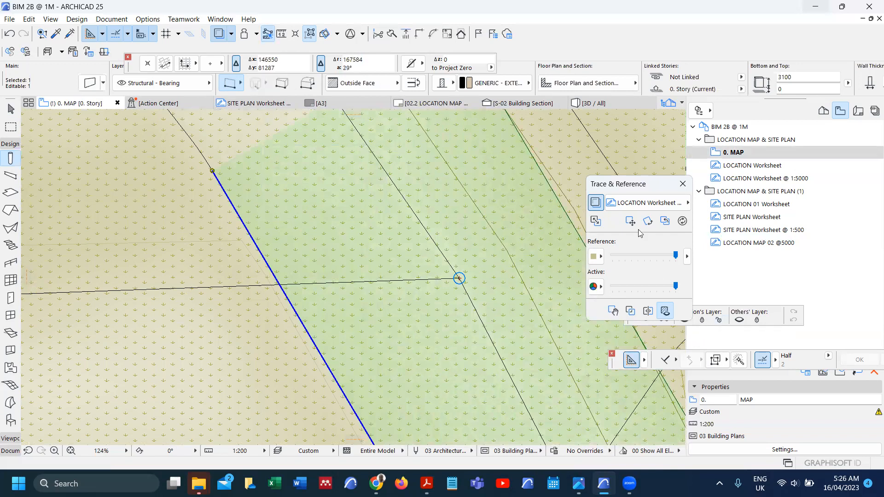
pyautogui.moveTo(645, 186); pyautogui.dragTo(622, 142)
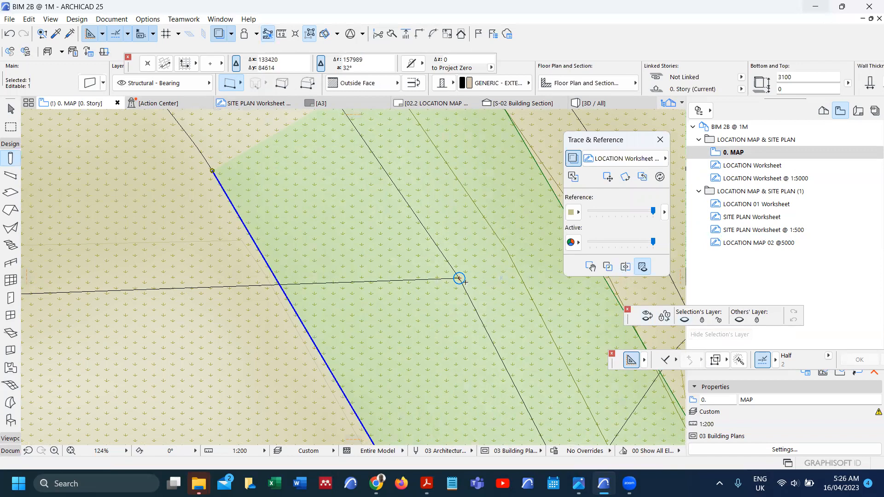
pyautogui.click(687, 322)
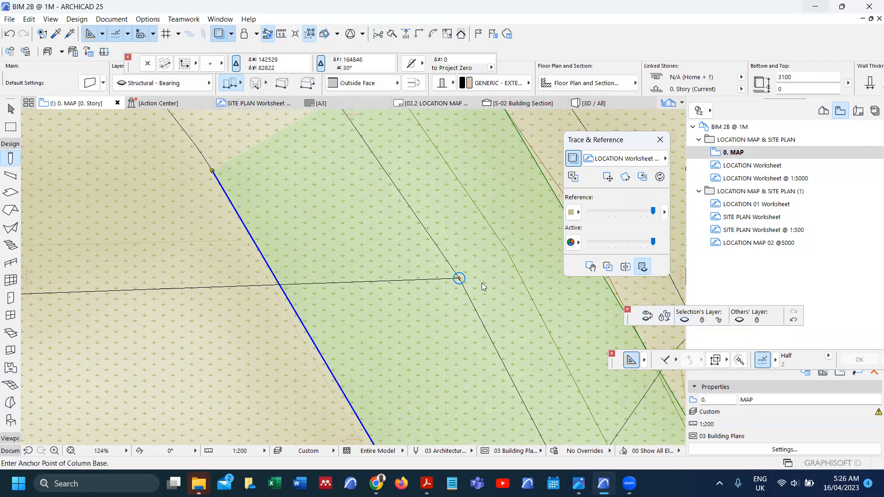
# Step: Assign new columns to the Structural - Grid layer from the hidden-layer warning
pyautogui.click(9, 35)
pyautogui.click(461, 278)
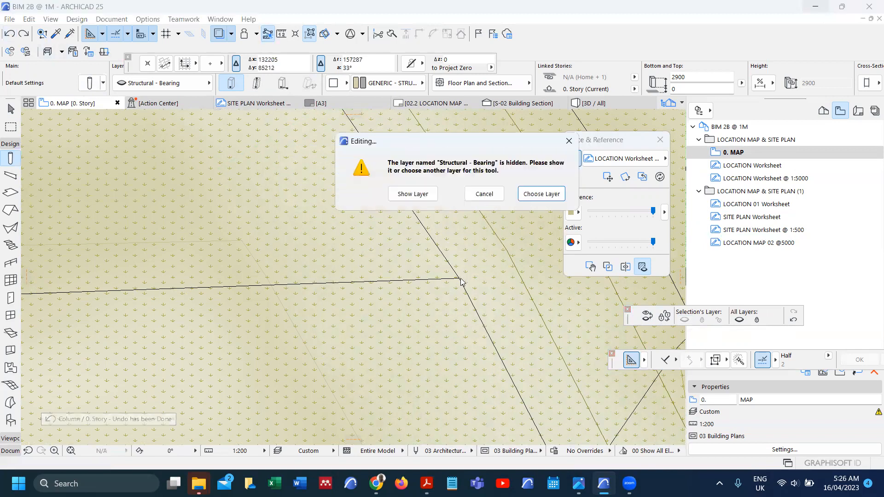
pyautogui.click(537, 195)
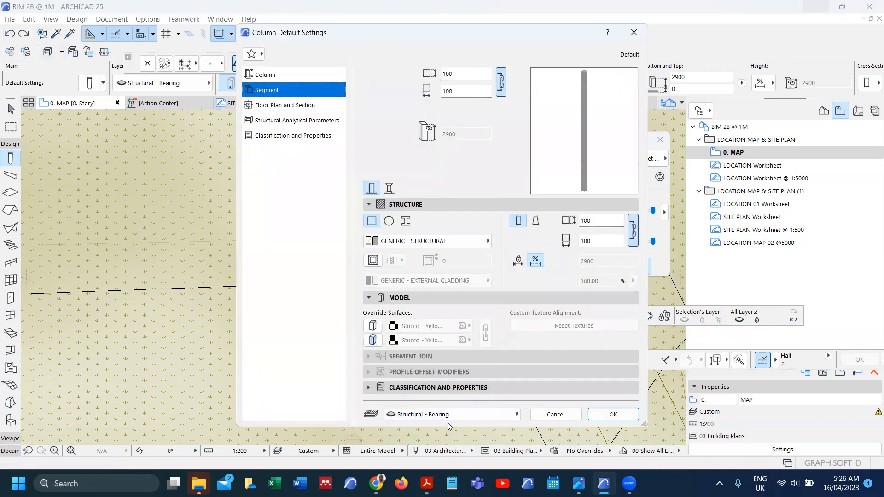
pyautogui.click(449, 415)
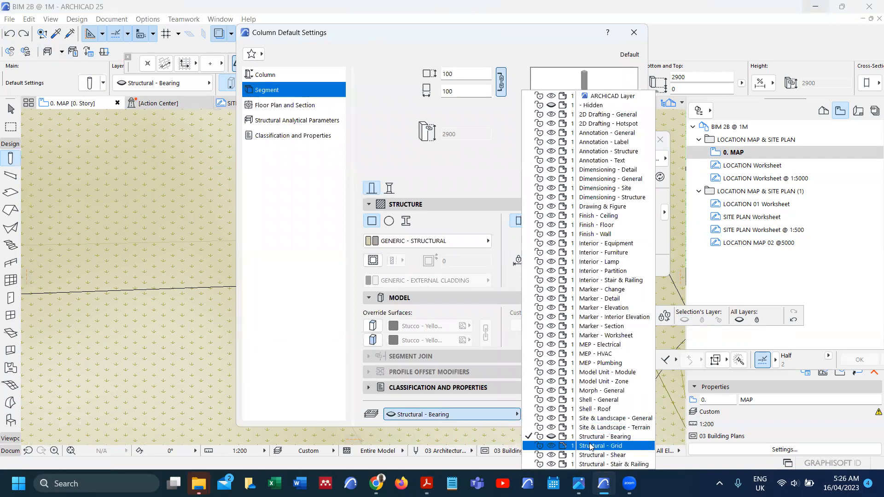
pyautogui.click(591, 447)
pyautogui.click(612, 416)
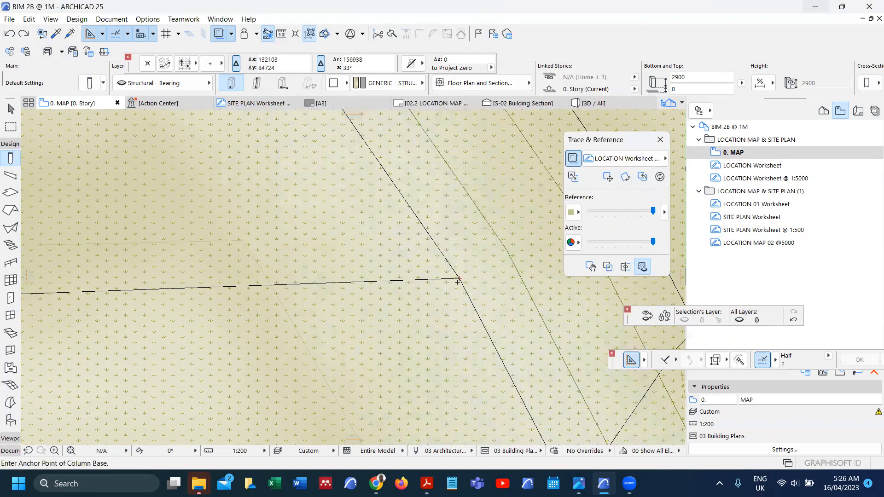
# Step: Place a column at the boundary intersection with its top-right corner snapped onto it
pyautogui.scroll(10, 460, 277)
pyautogui.click(468, 266)
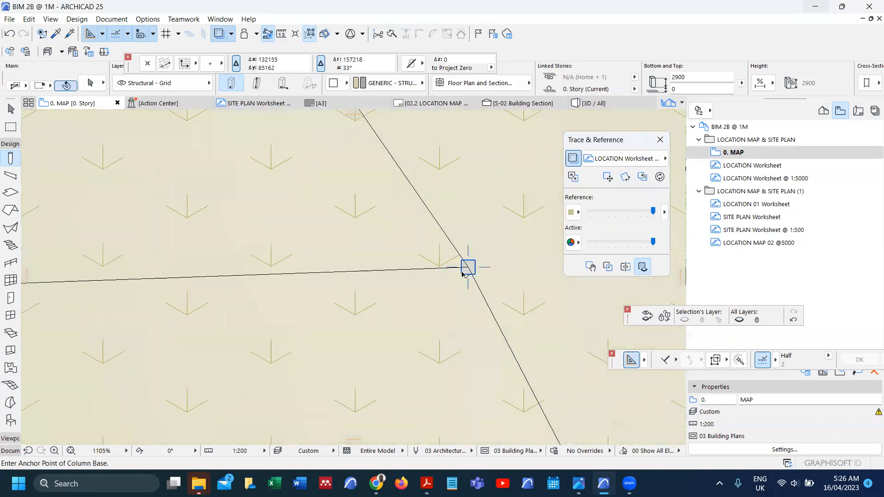
pyautogui.scroll(3, 468, 266)
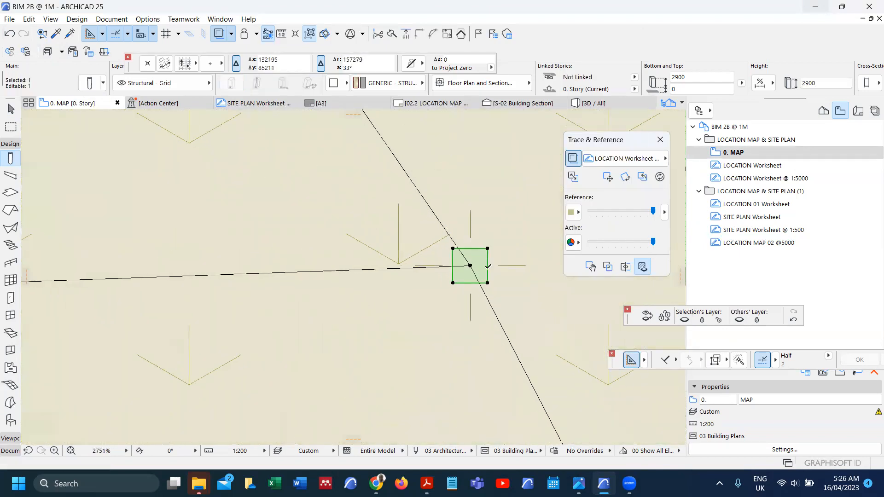
pyautogui.hotkey('ctrl', 'd')
pyautogui.click(488, 249)
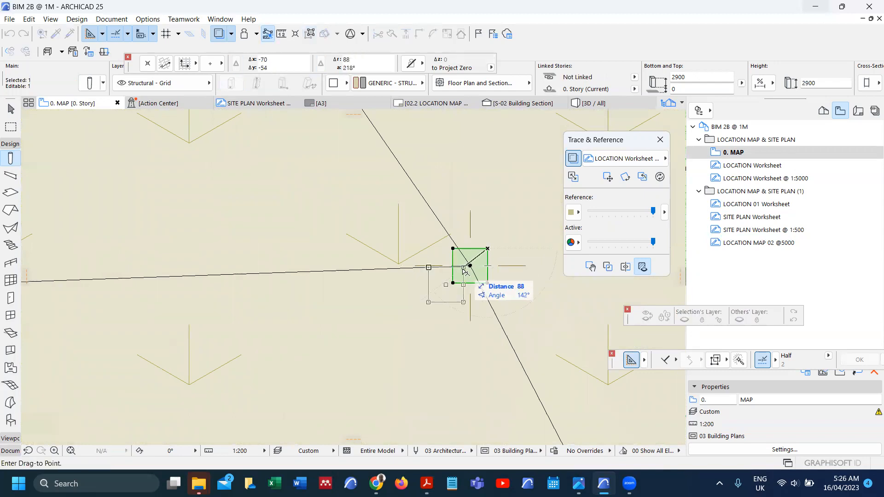
pyautogui.click(470, 266)
pyautogui.scroll(3, 475, 276)
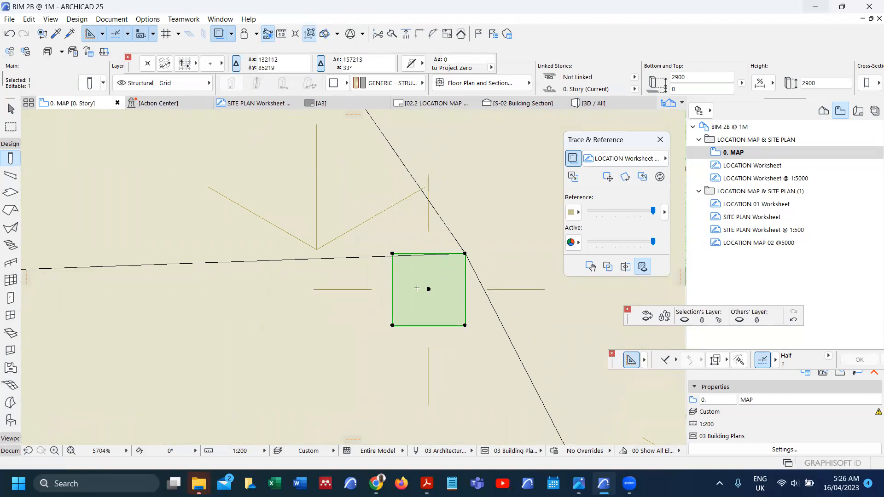
pyautogui.scroll(-3, 454, 274)
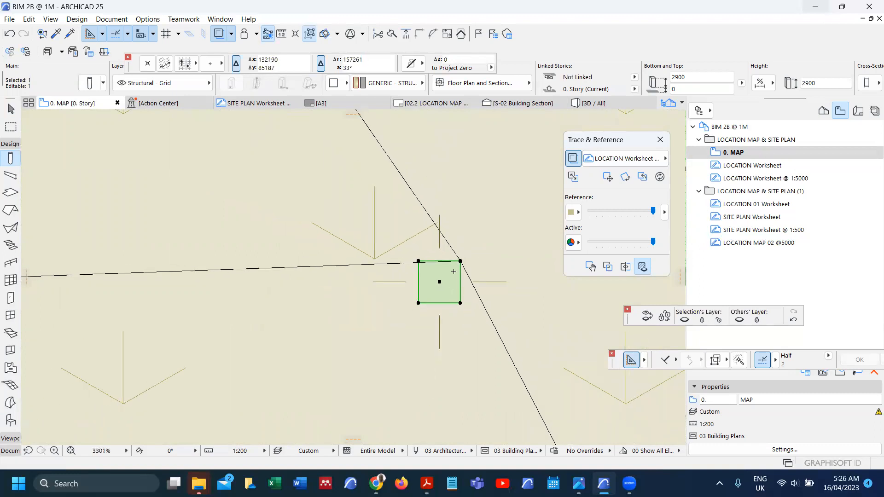
pyautogui.hotkey('ctrl', 'shift', 'd')
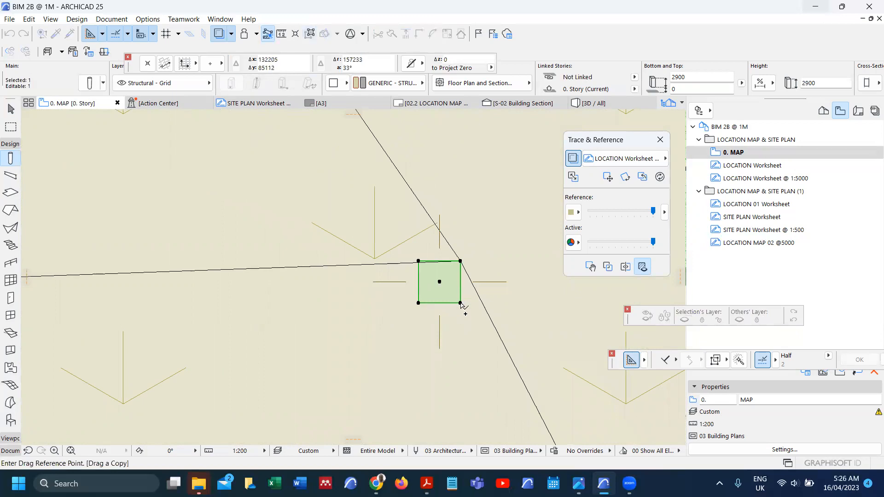
pyautogui.press('Escape')
pyautogui.press('Escape')
pyautogui.scroll(-5, 431, 274)
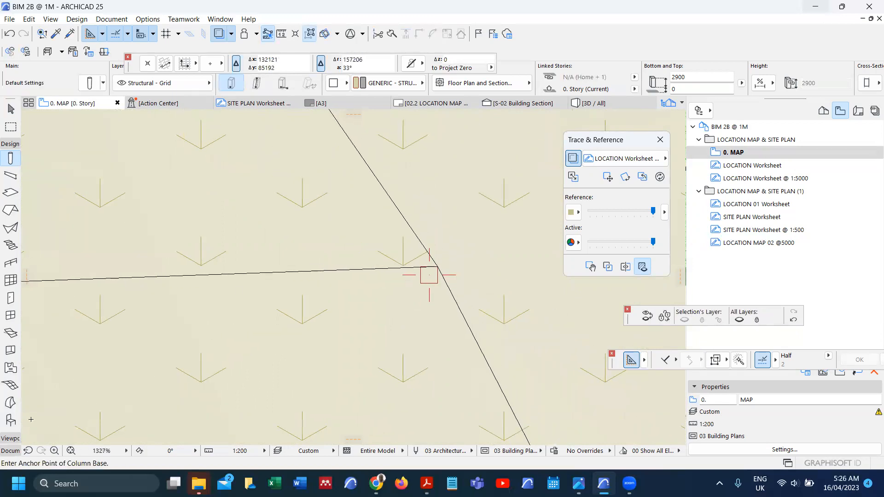
pyautogui.click(11, 449)
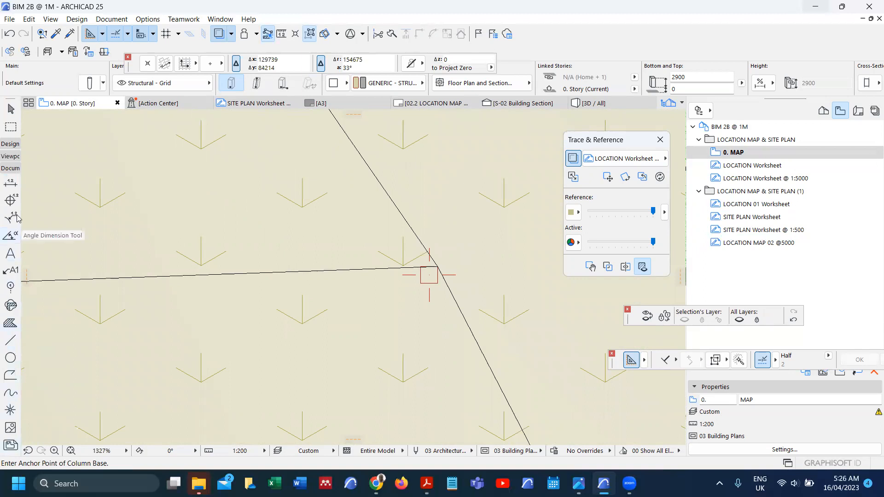
# Step: Draw section line S-03 across the corner column and stretch its end point left
pyautogui.click(8, 156)
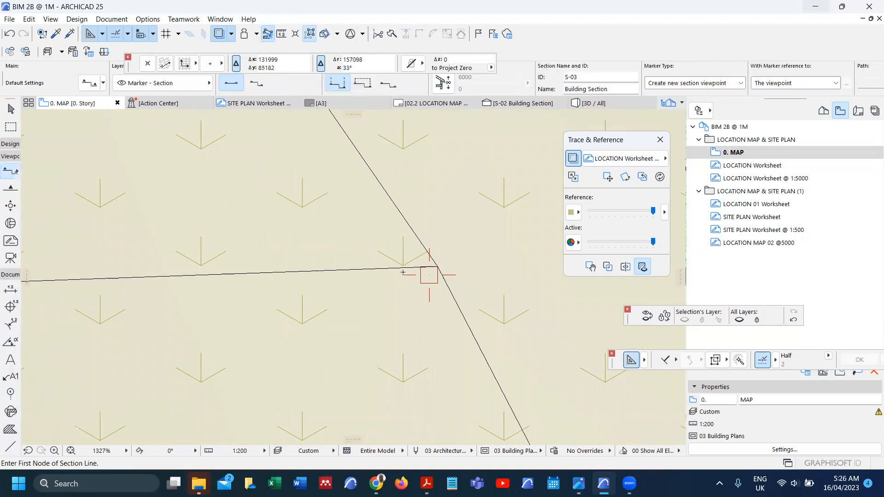
pyautogui.click(429, 275)
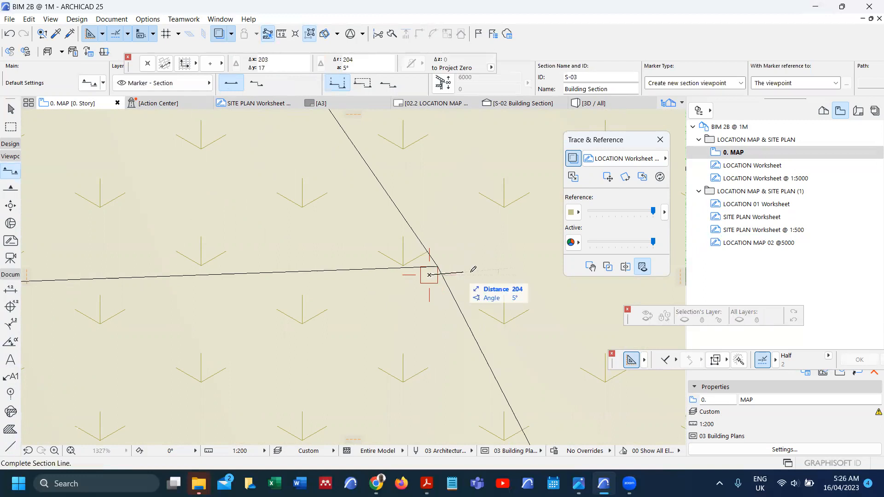
pyautogui.click(482, 239)
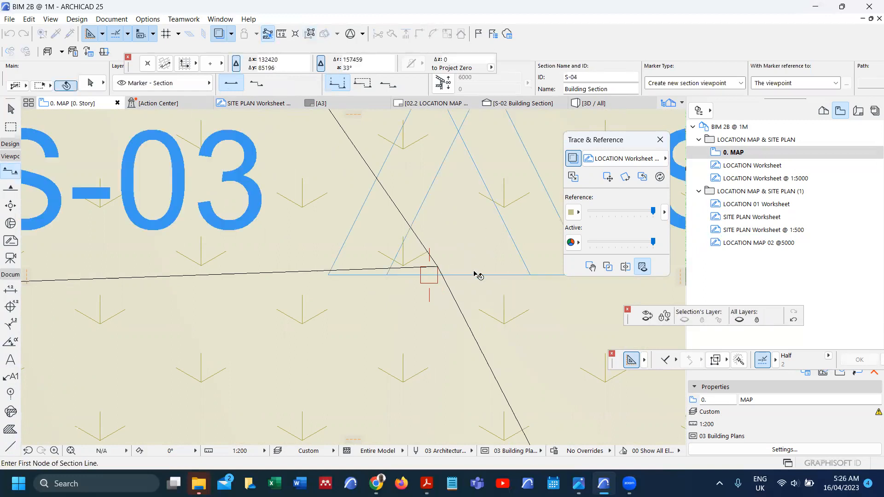
pyautogui.keyDown('shift'); pyautogui.click(478, 274); pyautogui.keyUp('shift')
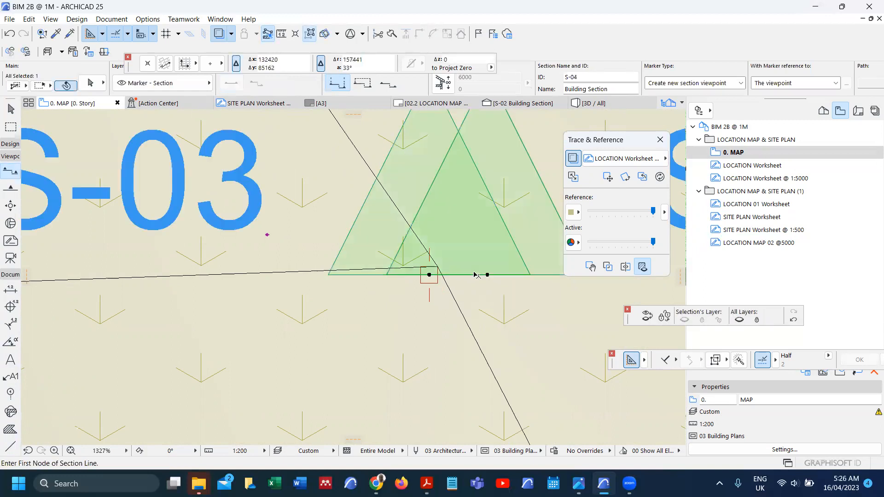
pyautogui.click(429, 275)
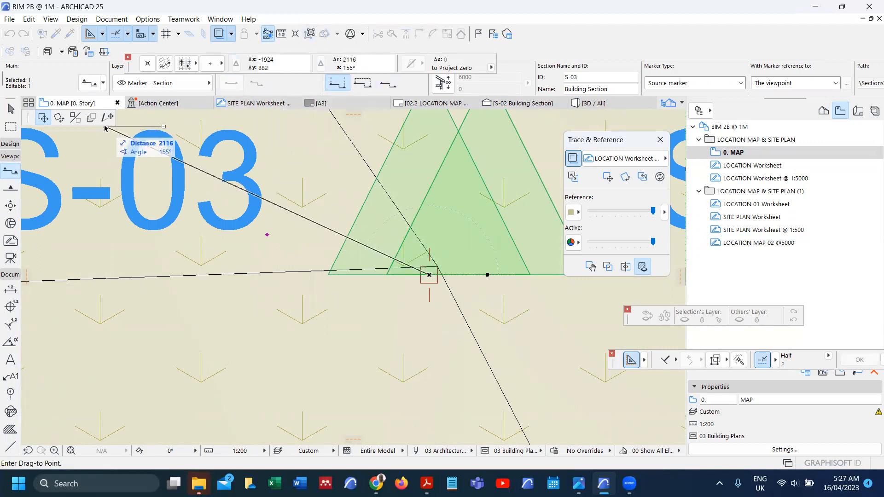
pyautogui.click(223, 255)
pyautogui.rightClick(346, 171)
# Step: Open the S-03 section view and zoom in on the corner column
pyautogui.click(371, 209)
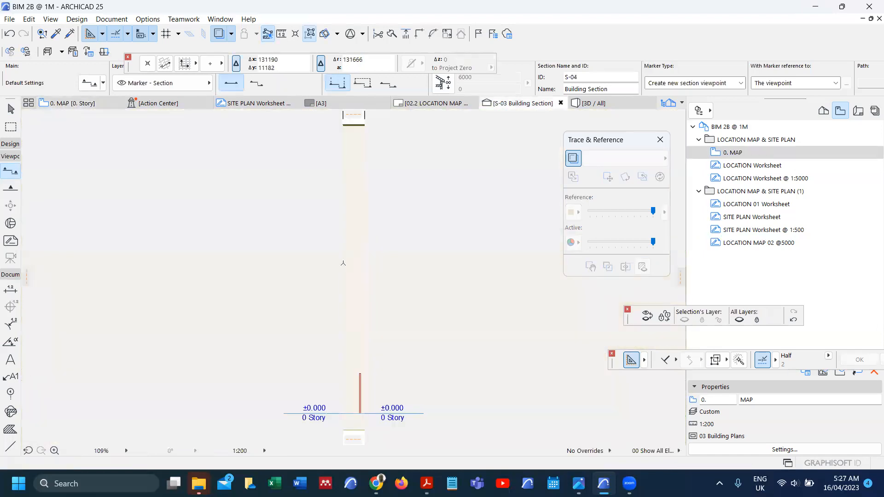
pyautogui.scroll(2, 355, 299)
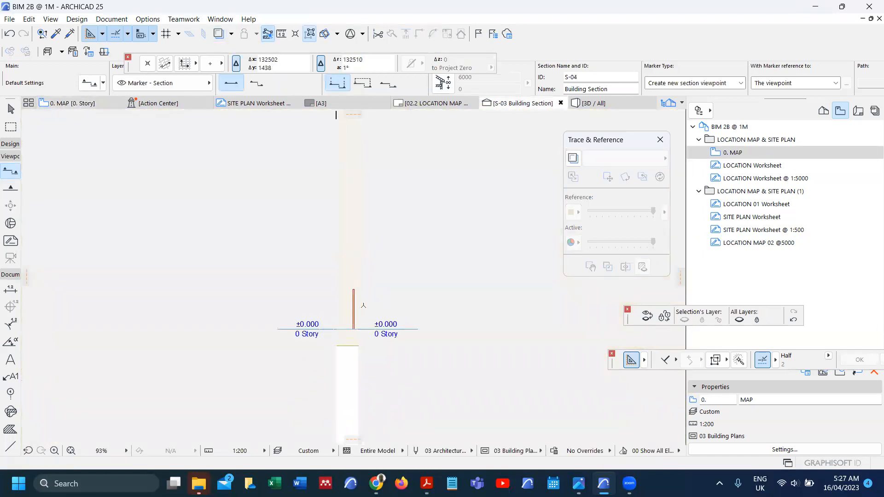
pyautogui.scroll(5, 371, 194)
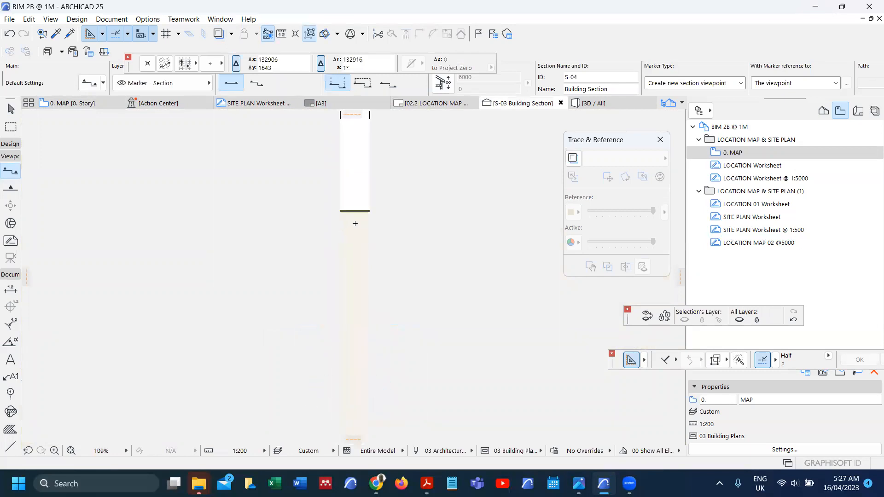
pyautogui.scroll(-7, 371, 194)
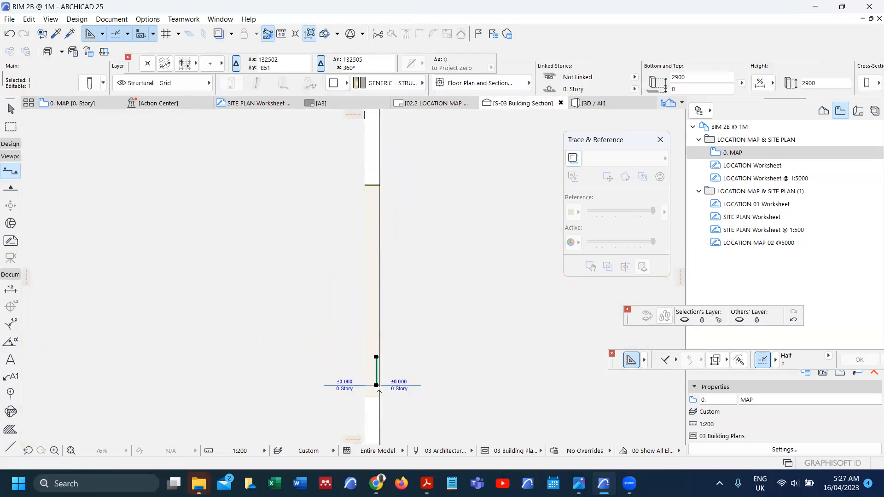
pyautogui.hotkey('ctrl', 'd')
pyautogui.press('ctrl')
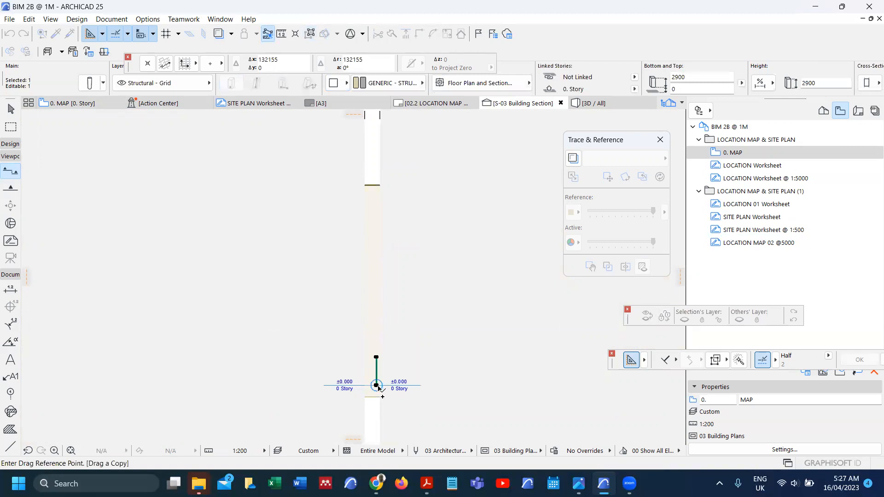
pyautogui.press('Escape')
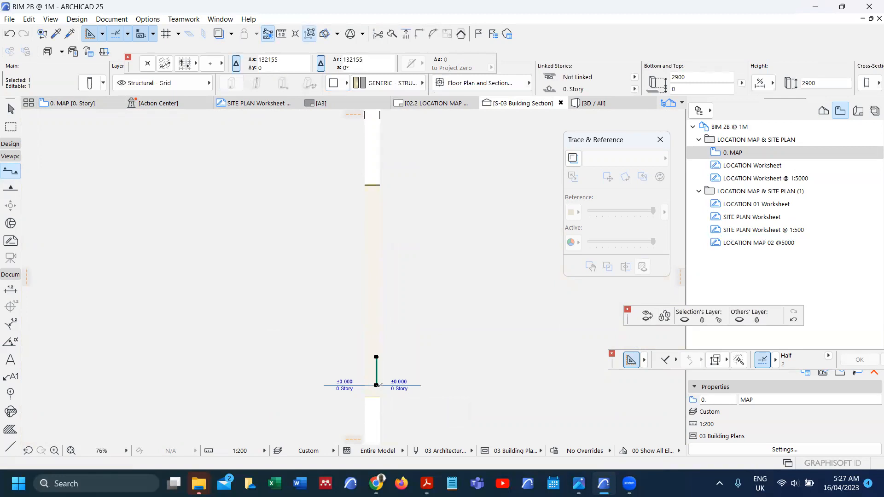
# Step: Raise the column 20800 onto the terrain line, then return to the 0. MAP plan
pyautogui.hotkey('ctrl', 'd')
pyautogui.click(377, 385)
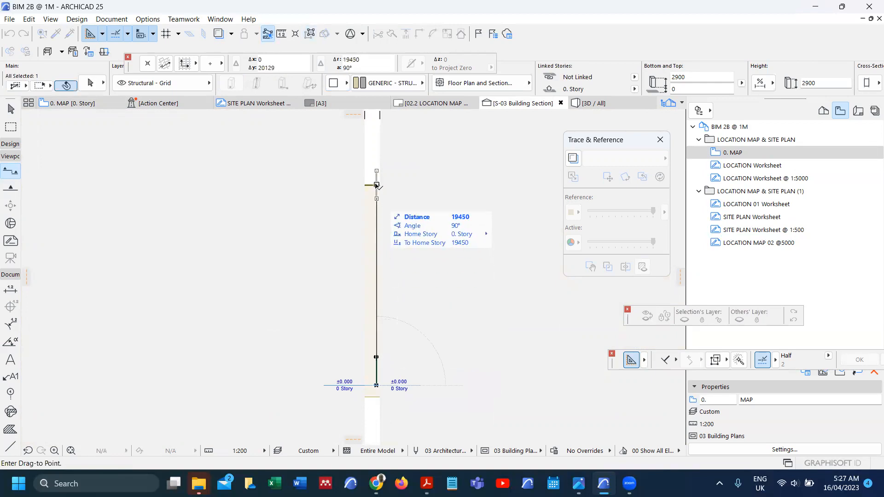
pyautogui.scroll(3, 376, 185)
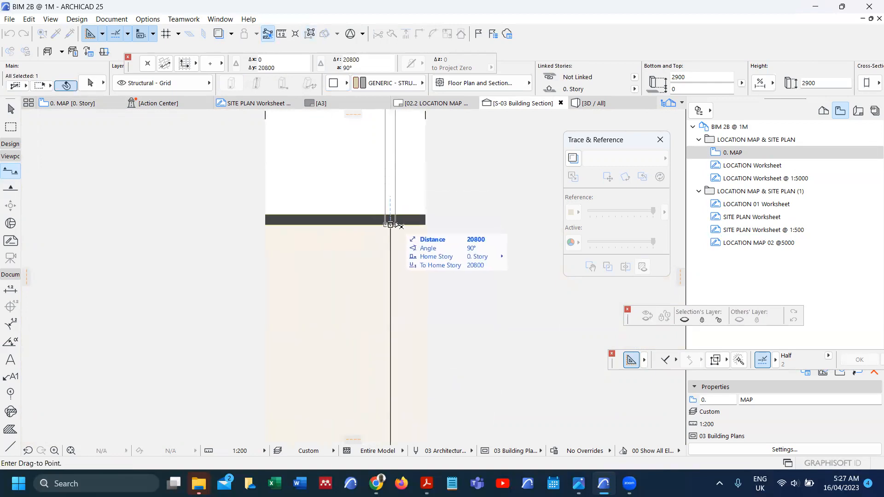
pyautogui.click(390, 227)
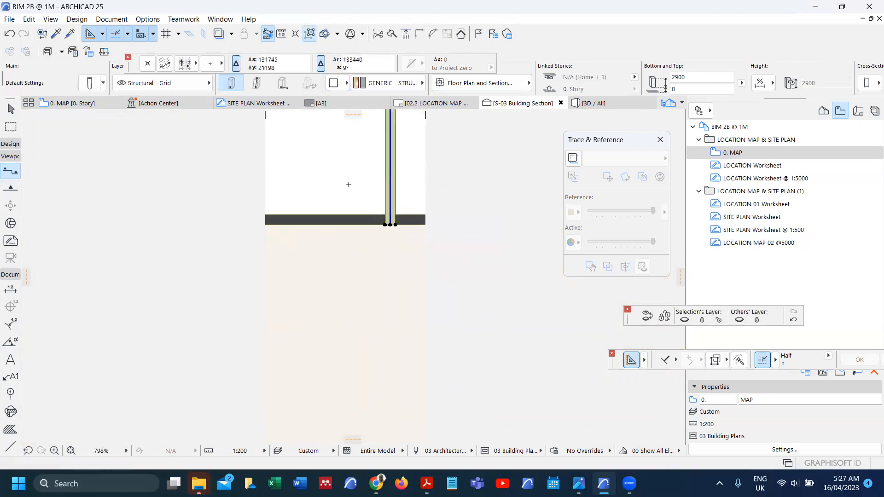
pyautogui.press('Escape')
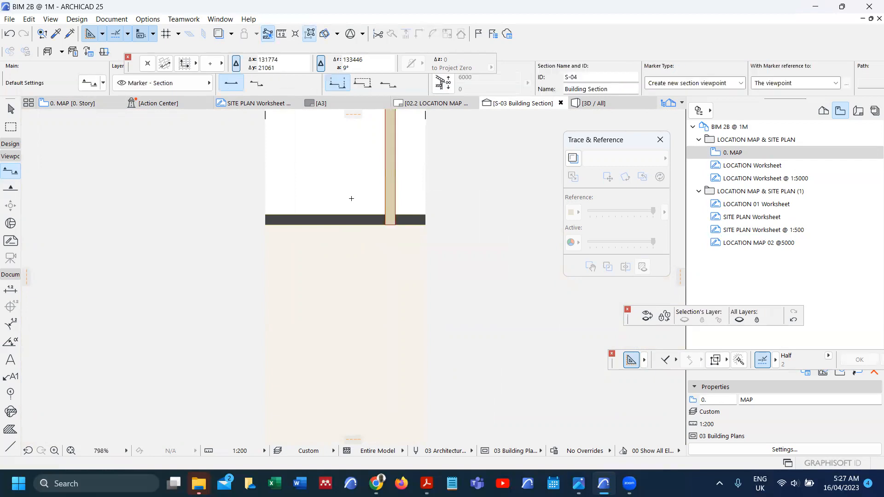
pyautogui.press('F2')
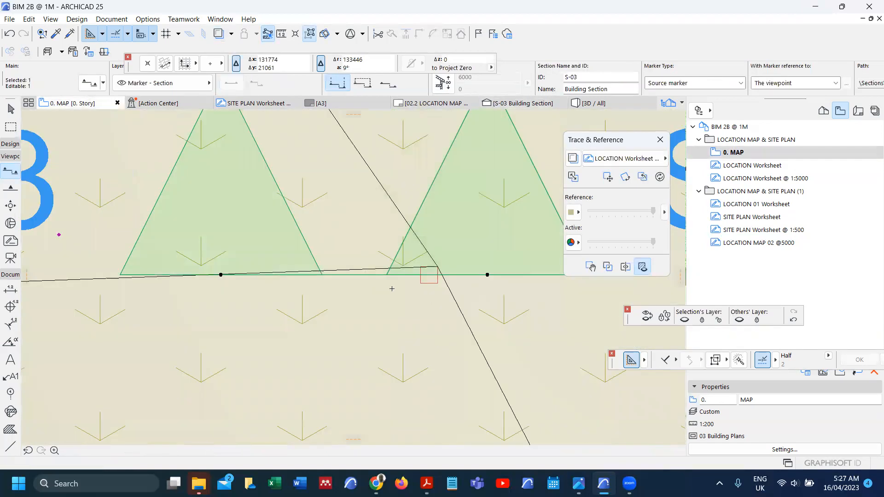
# Step: Zoom around the plan and select the raised corner marker column
pyautogui.scroll(-6, 432, 260)
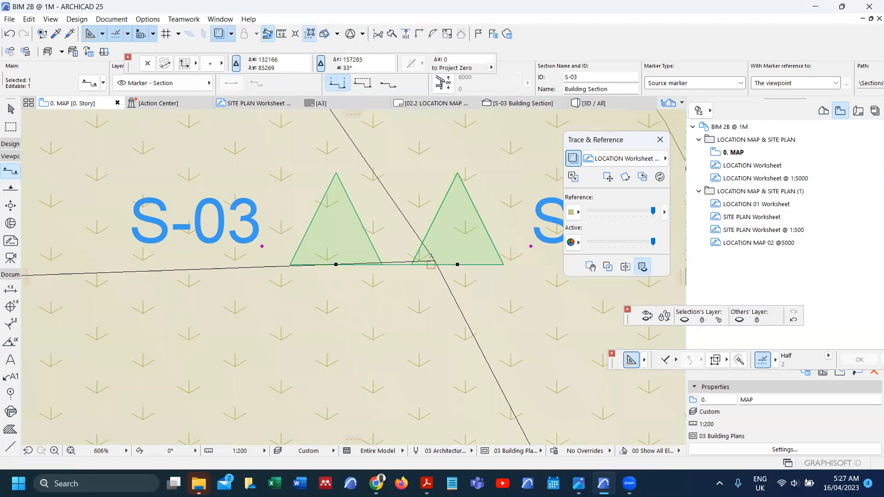
pyautogui.scroll(-4, 432, 259)
pyautogui.scroll(-8, 432, 257)
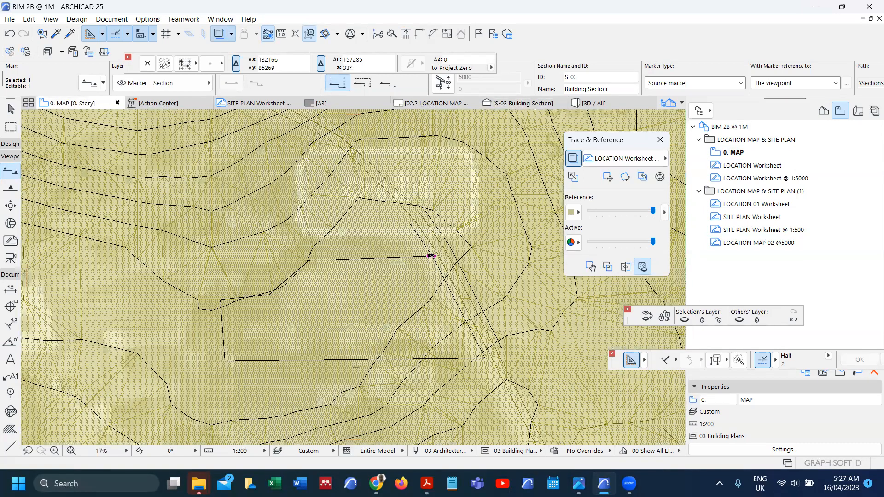
pyautogui.scroll(-2, 432, 256)
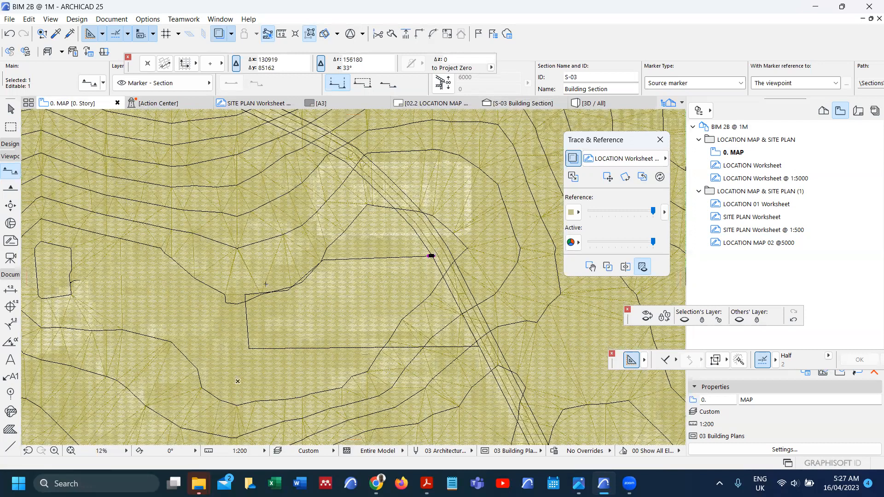
pyautogui.scroll(-1, 403, 275)
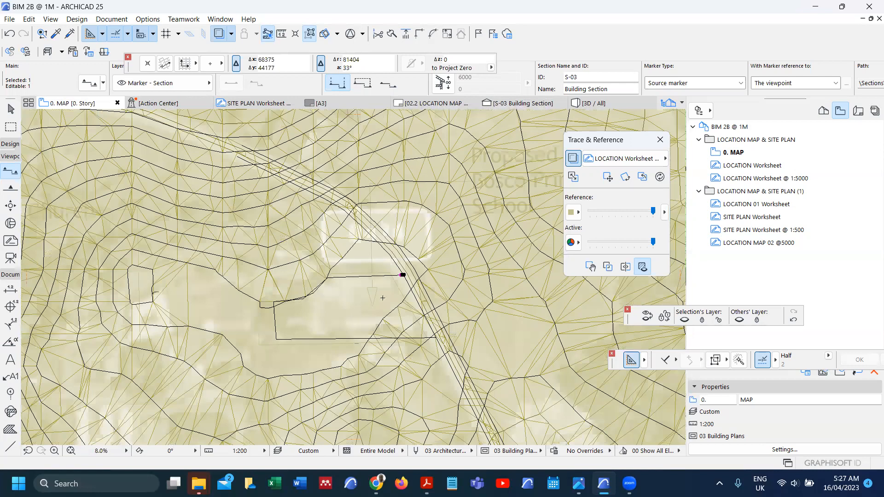
pyautogui.scroll(3, 421, 266)
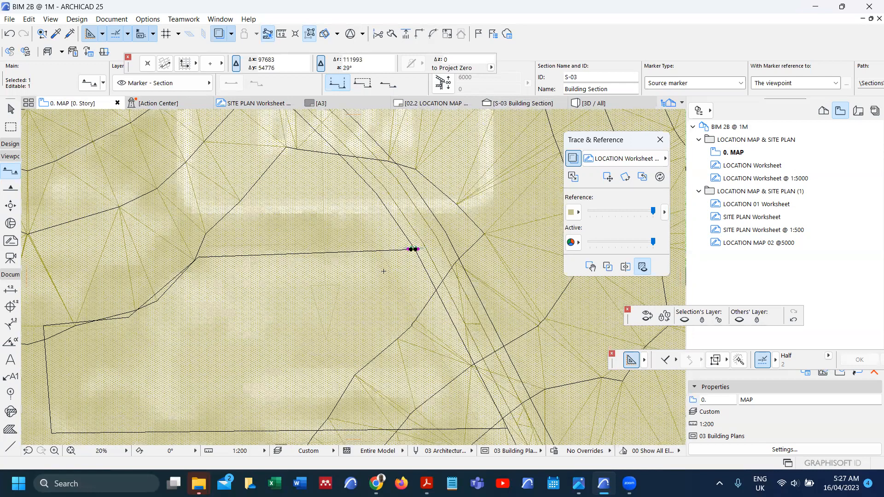
pyautogui.scroll(8, 415, 250)
pyautogui.scroll(2, 414, 271)
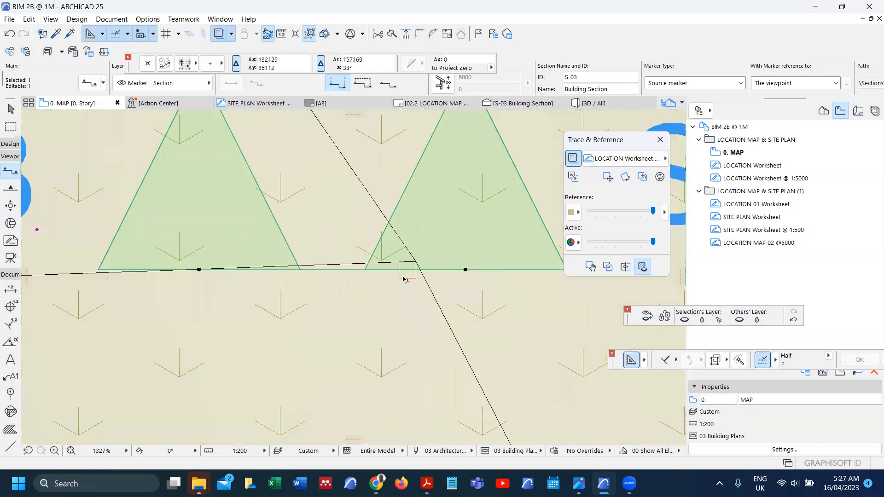
pyautogui.keyDown('shift'); pyautogui.click(414, 279); pyautogui.keyUp('shift')
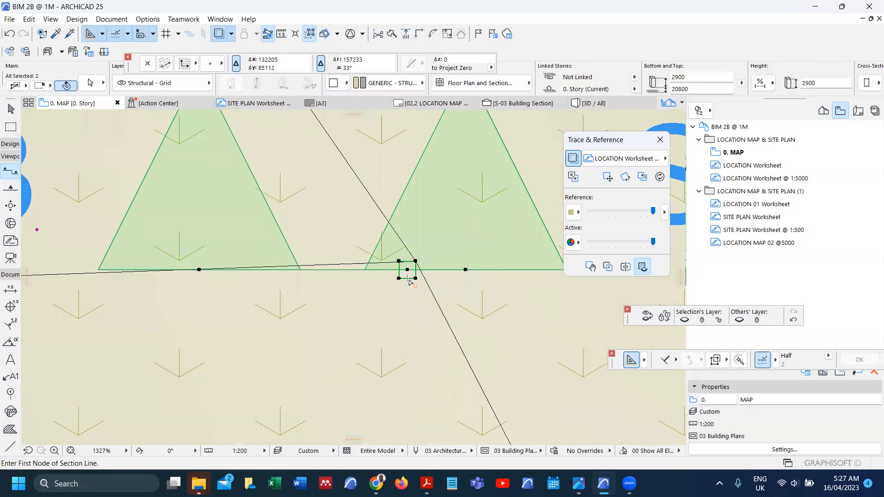
# Step: Drag a copy of the column about 139632 to the next plot boundary corner
pyautogui.hotkey('ctrl', 'd')
pyautogui.click(406, 271)
pyautogui.scroll(-5, 405, 265)
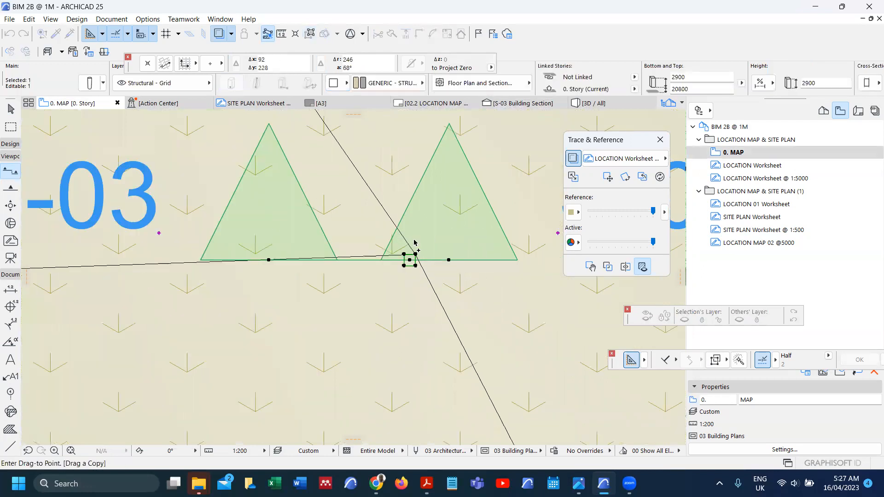
pyautogui.scroll(-3, 414, 243)
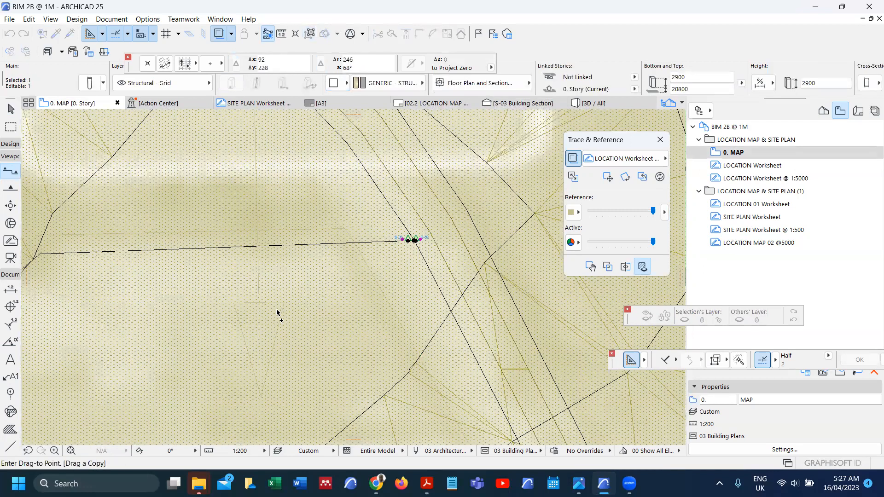
pyautogui.scroll(5, 194, 350)
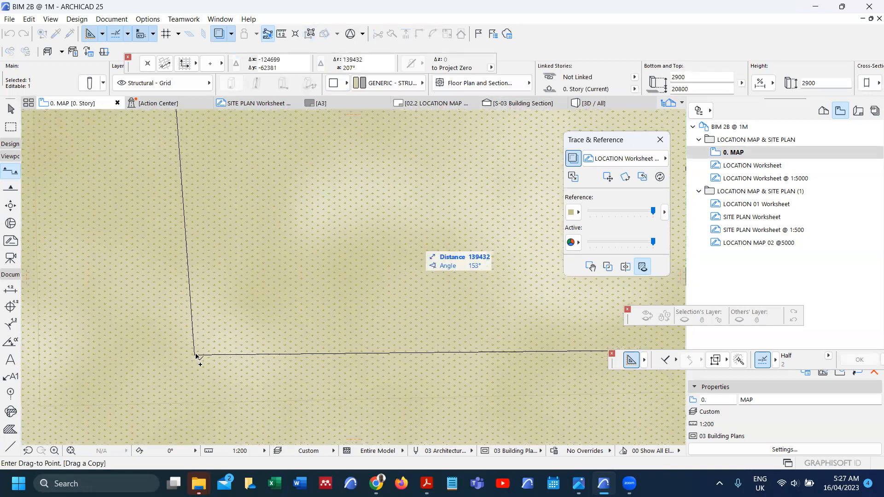
pyautogui.scroll(3, 196, 356)
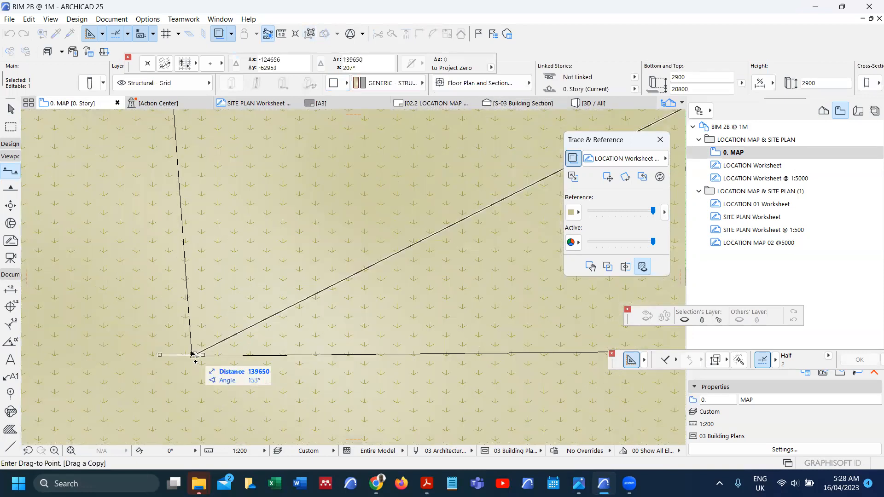
pyautogui.scroll(3, 194, 357)
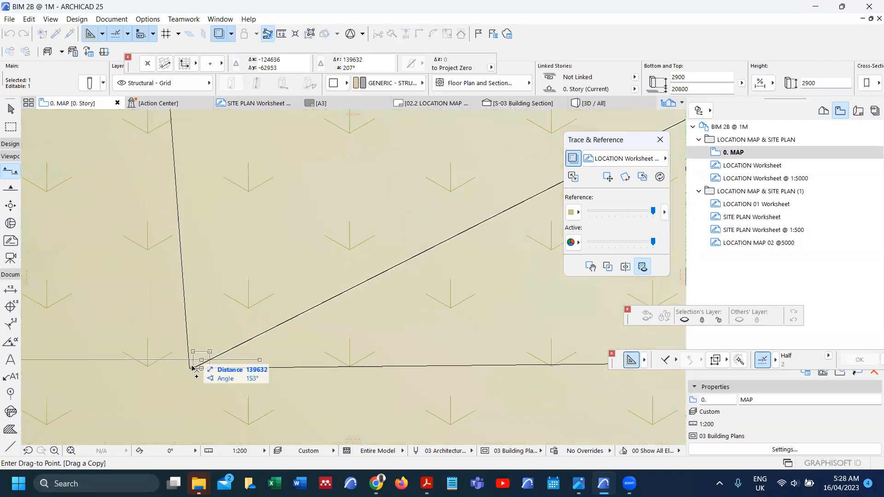
pyautogui.scroll(3, 196, 363)
pyautogui.click(199, 362)
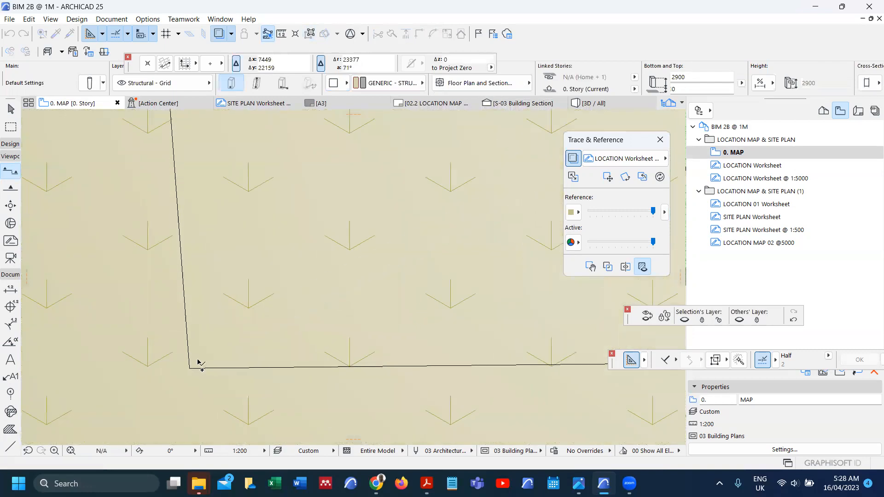
# Step: Open section S-04 with current view settings, check the copied column, then return to 0. MAP
pyautogui.rightClick(171, 360)
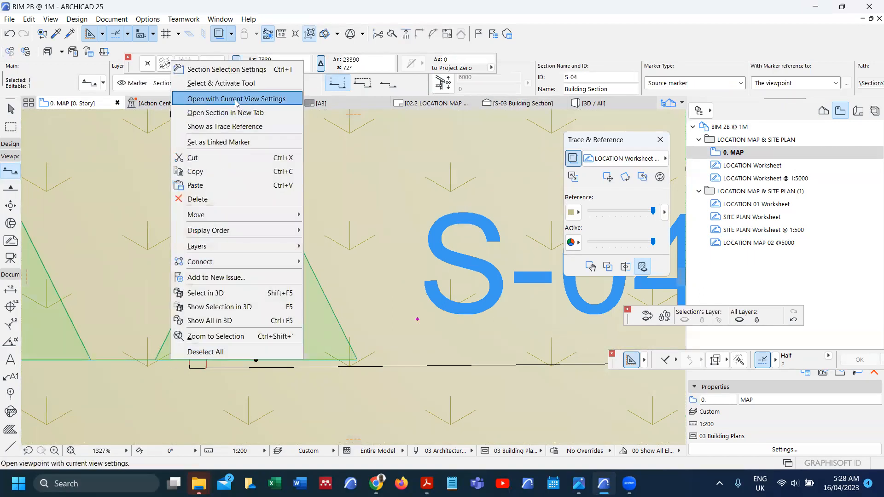
pyautogui.click(238, 99)
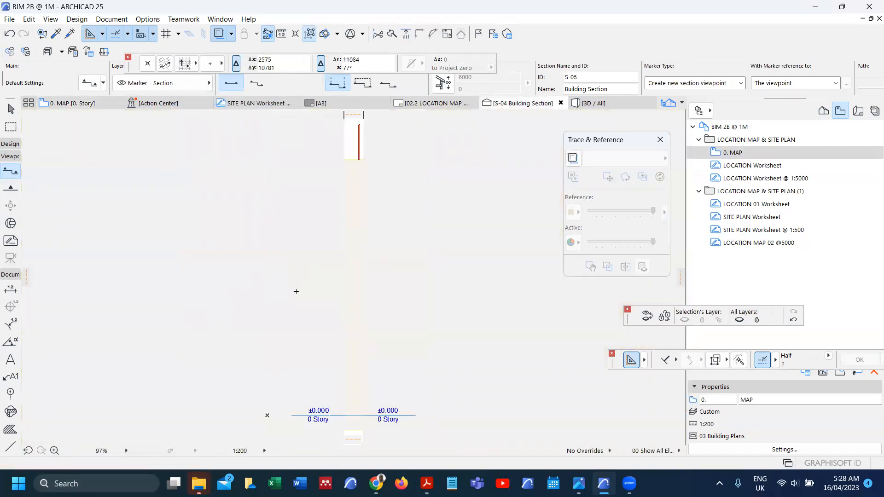
pyautogui.scroll(6, 334, 207)
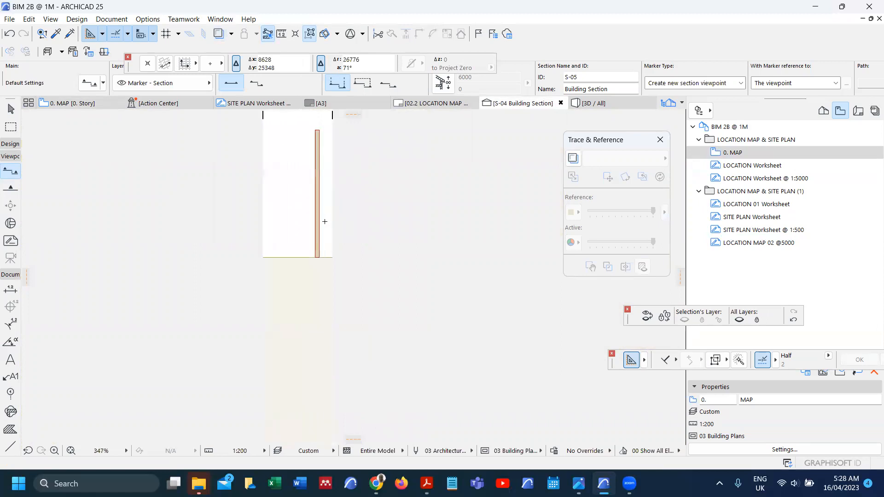
pyautogui.rightClick(316, 226)
pyautogui.press('Escape')
pyautogui.scroll(6, 319, 276)
pyautogui.scroll(-6, 319, 278)
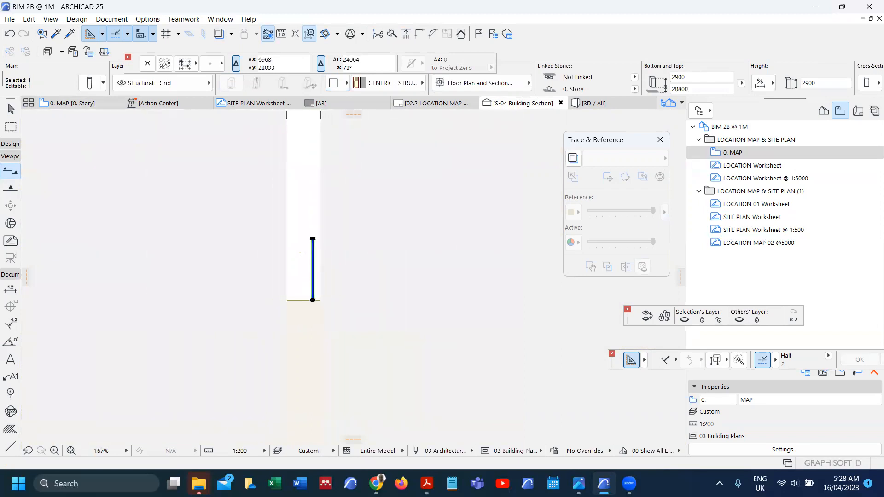
pyautogui.press('Escape')
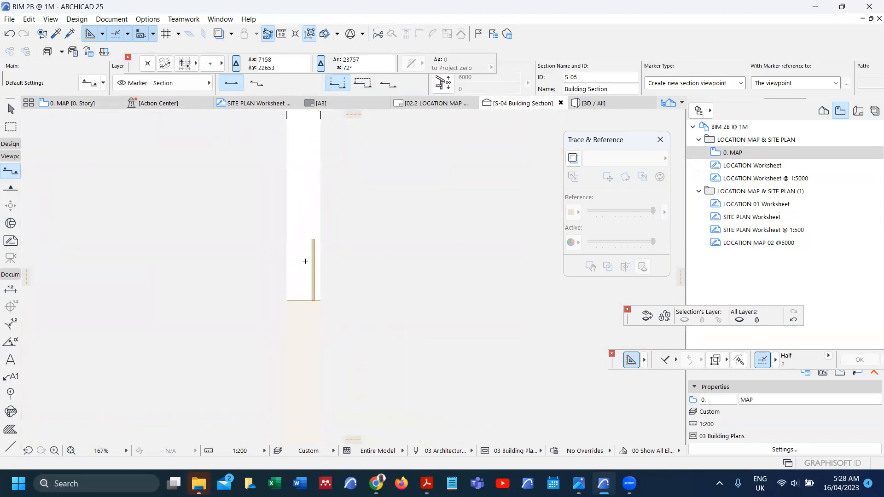
pyautogui.press('F2')
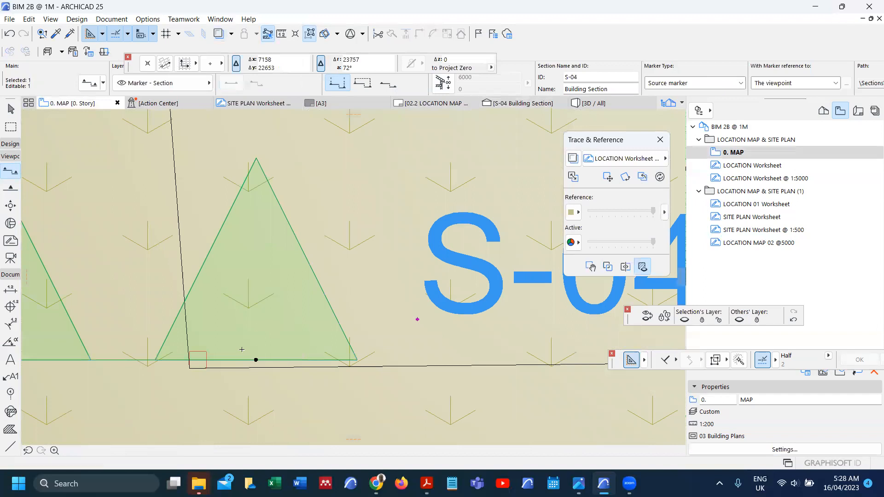
# Step: Select the copied marker column and snap it onto its plot boundary corner
pyautogui.press('Escape')
pyautogui.press('Escape')
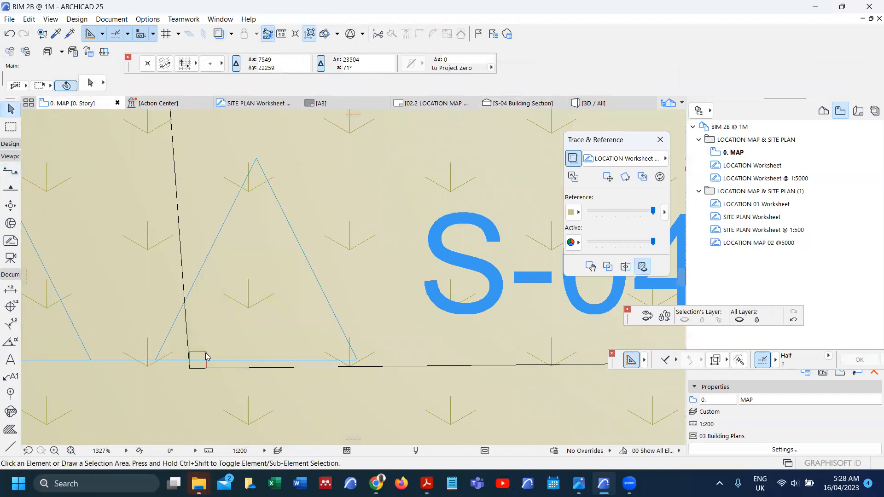
pyautogui.click(205, 354)
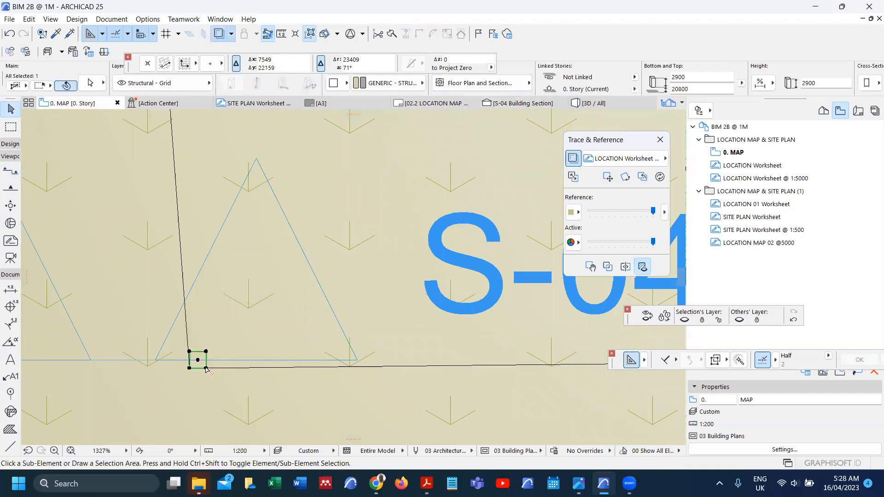
pyautogui.hotkey('ctrl', 'shift', 'd')
pyautogui.click(206, 368)
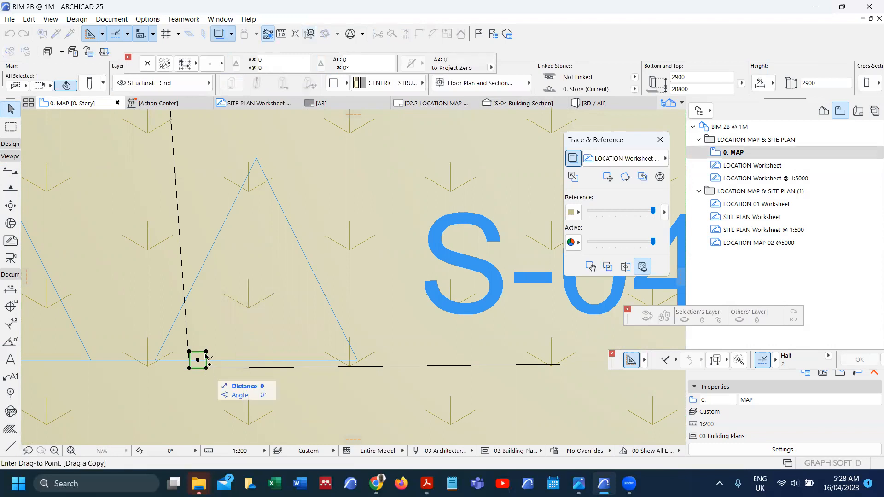
pyautogui.scroll(-6, 204, 364)
pyautogui.scroll(-4, 205, 354)
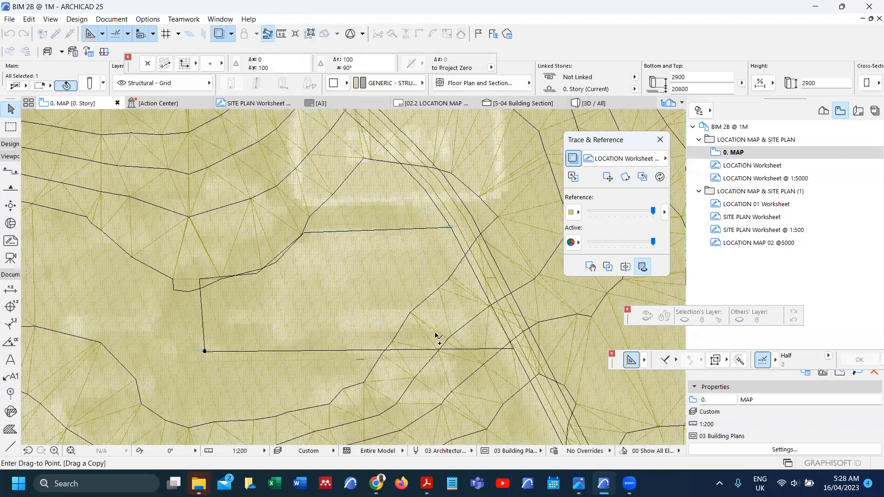
pyautogui.scroll(4, 435, 333)
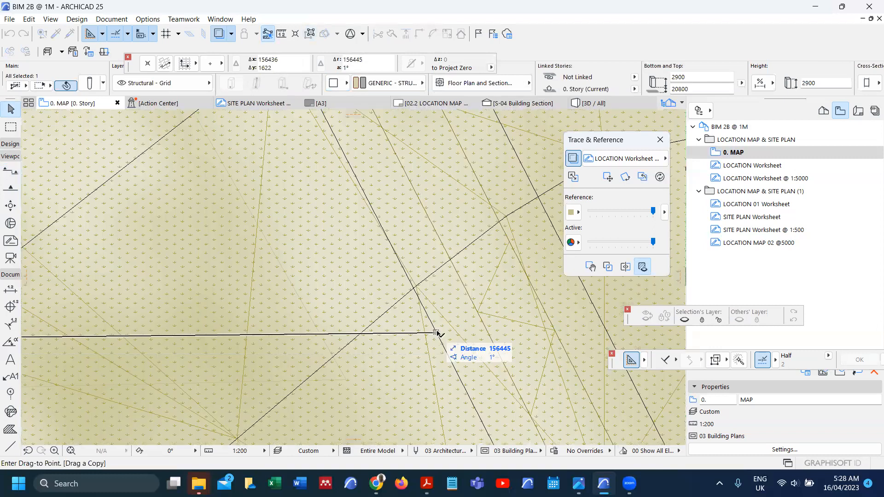
pyautogui.scroll(5, 436, 335)
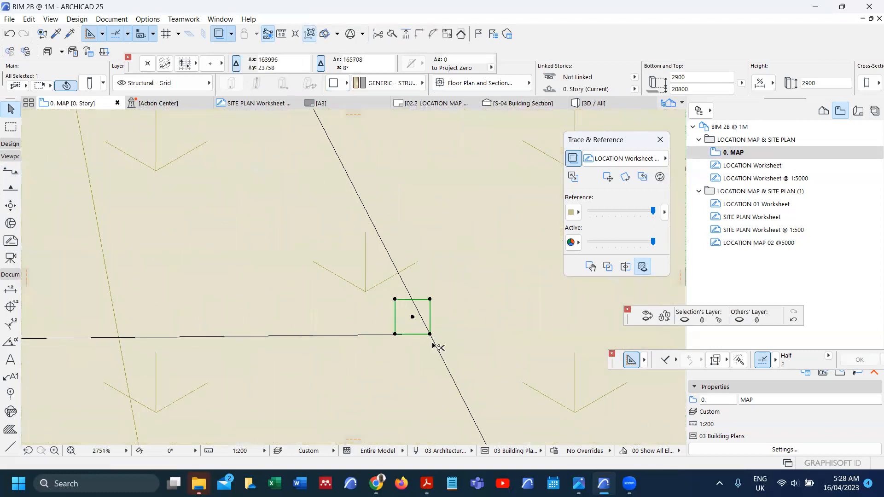
pyautogui.hotkey('ctrl', 'd')
pyautogui.click(430, 300)
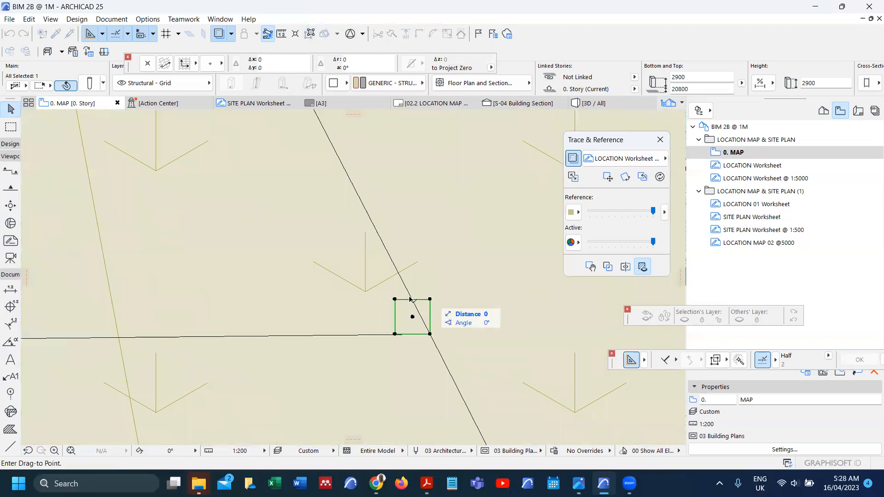
pyautogui.click(435, 327)
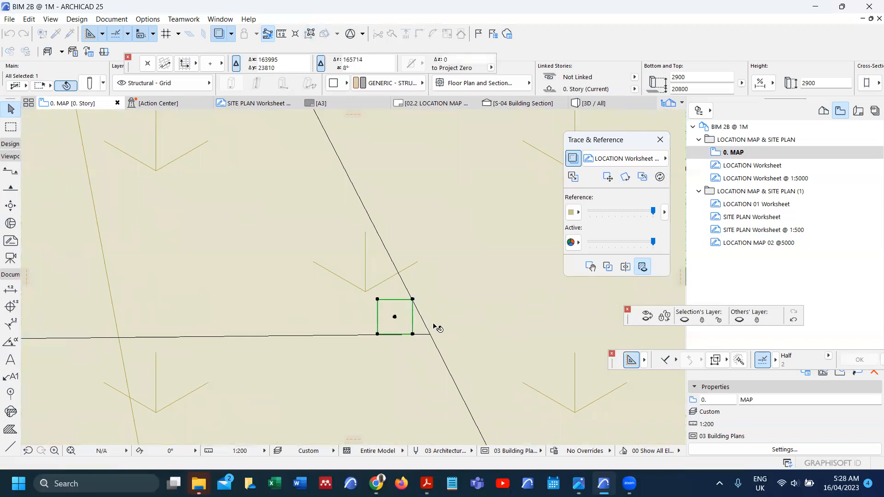
pyautogui.scroll(-5, 435, 327)
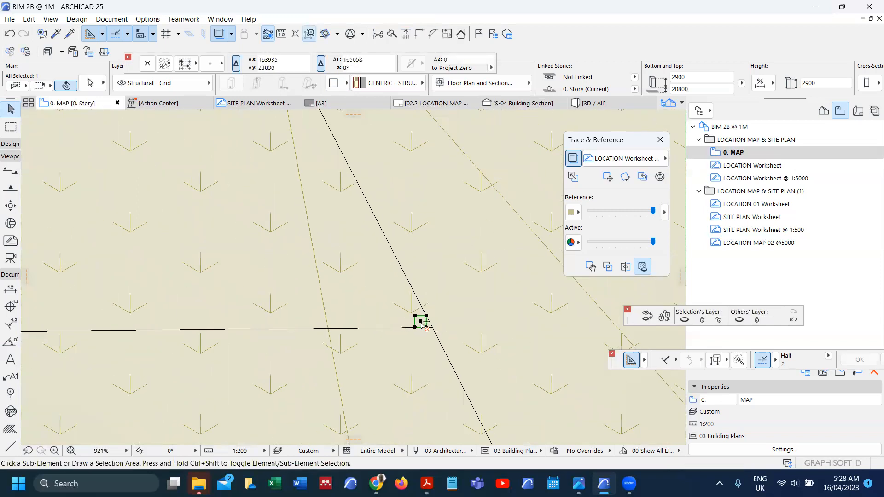
# Step: Move the marker column onto the next boundary corner node, using its corner as reference
pyautogui.hotkey('ctrl', 'd')
pyautogui.click(421, 322)
pyautogui.scroll(-2, 432, 339)
pyautogui.scroll(-3, 433, 339)
pyautogui.scroll(-2, 431, 339)
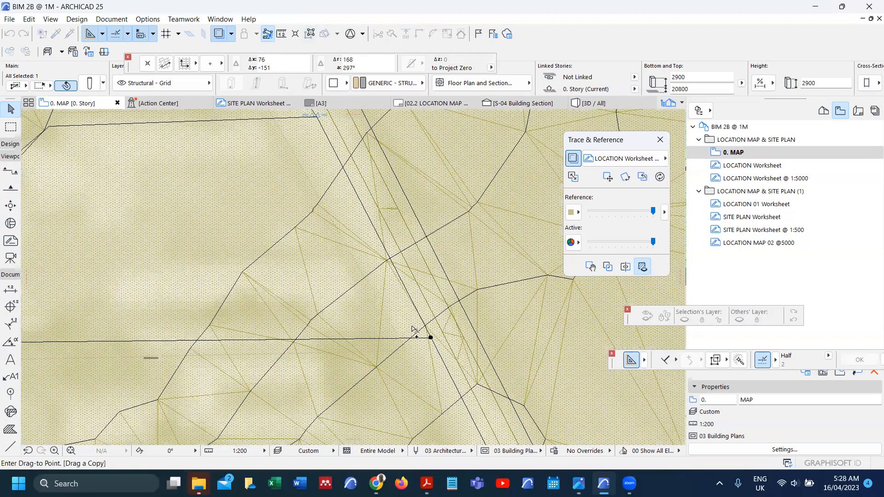
pyautogui.scroll(4, 187, 260)
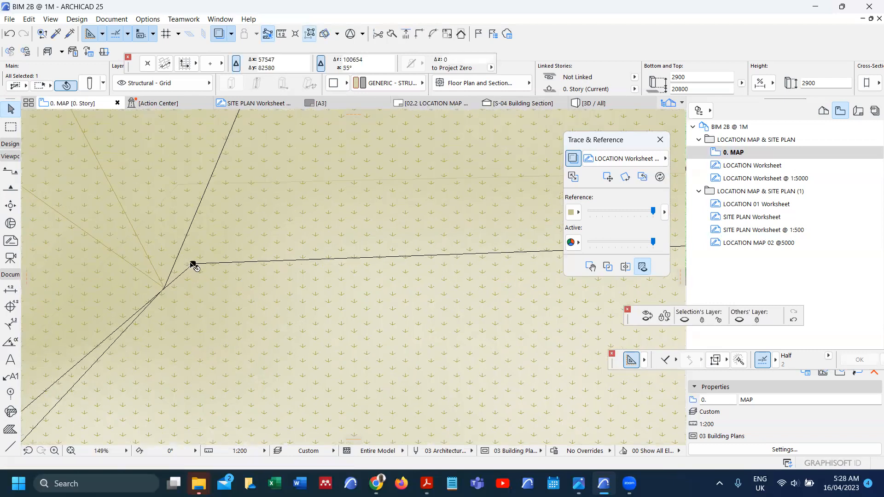
pyautogui.scroll(5, 191, 266)
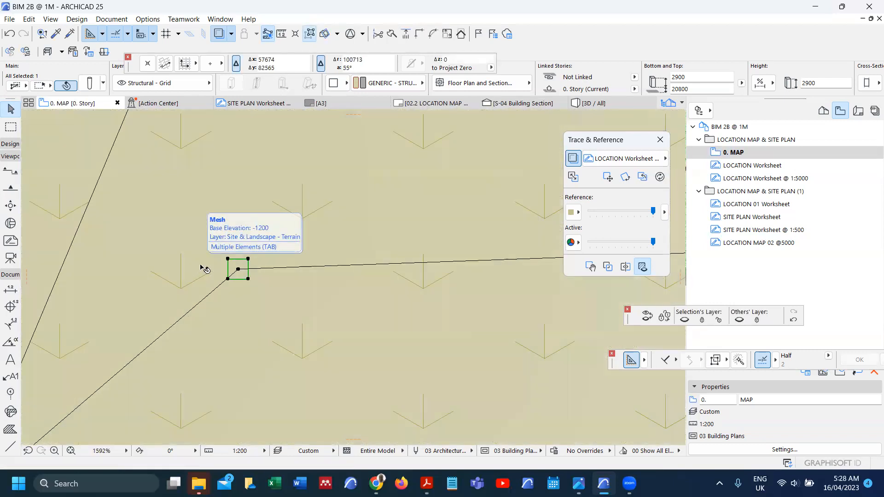
pyautogui.hotkey('ctrl', 'd')
pyautogui.scroll(3, 223, 259)
pyautogui.click(239, 258)
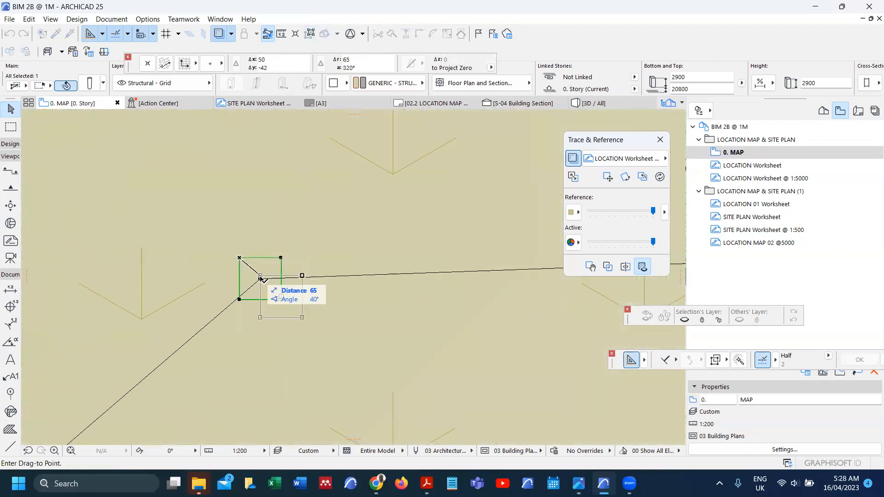
pyautogui.click(260, 279)
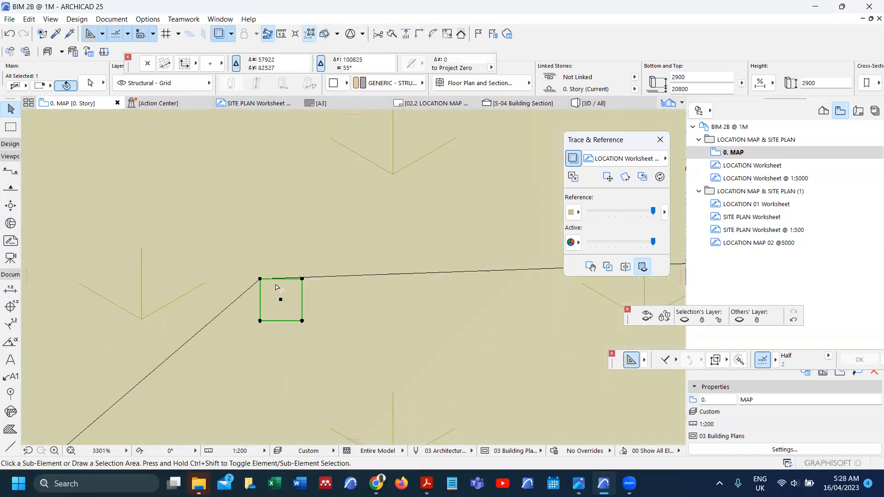
# Step: Start a copy of the column from its placed corner toward the next corner
pyautogui.hotkey('ctrl', 'shift', 'd')
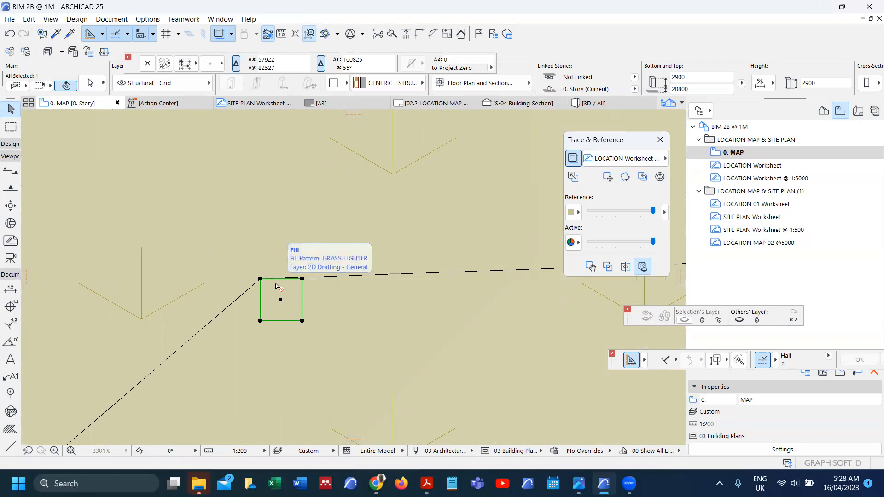
pyautogui.click(261, 278)
pyautogui.scroll(-8, 280, 263)
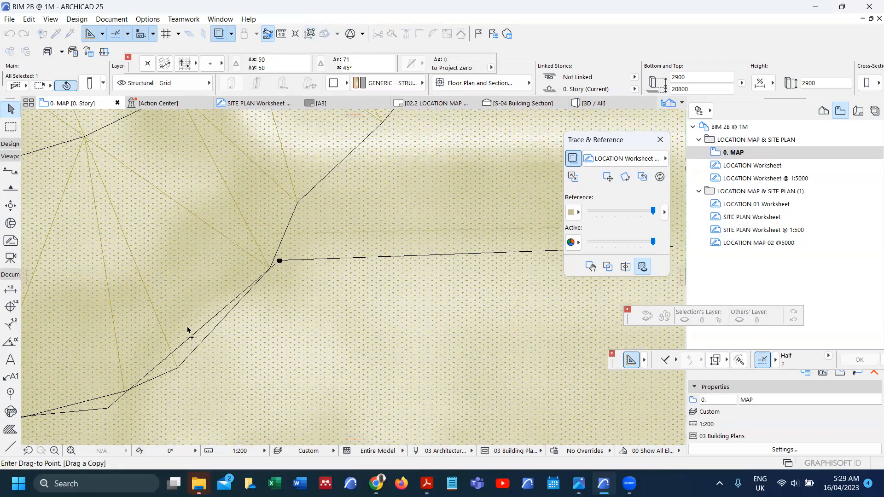
pyautogui.scroll(5, 210, 339)
pyautogui.scroll(3, 246, 313)
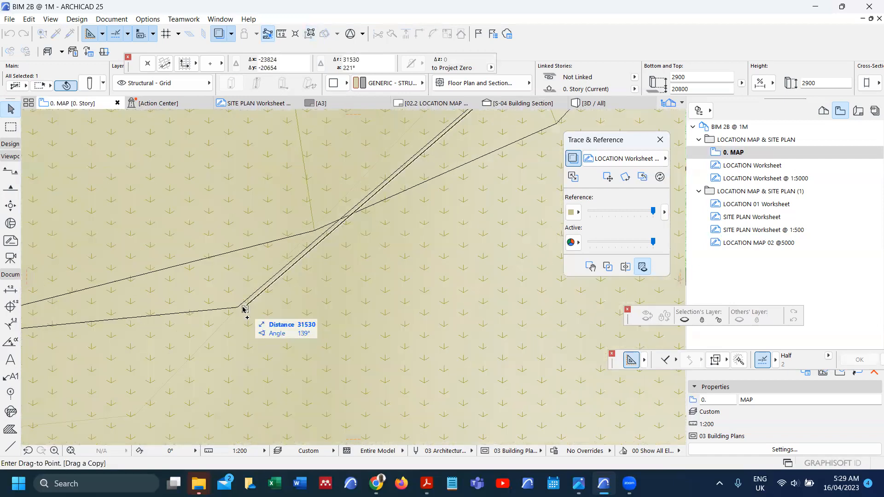
pyautogui.scroll(8, 241, 308)
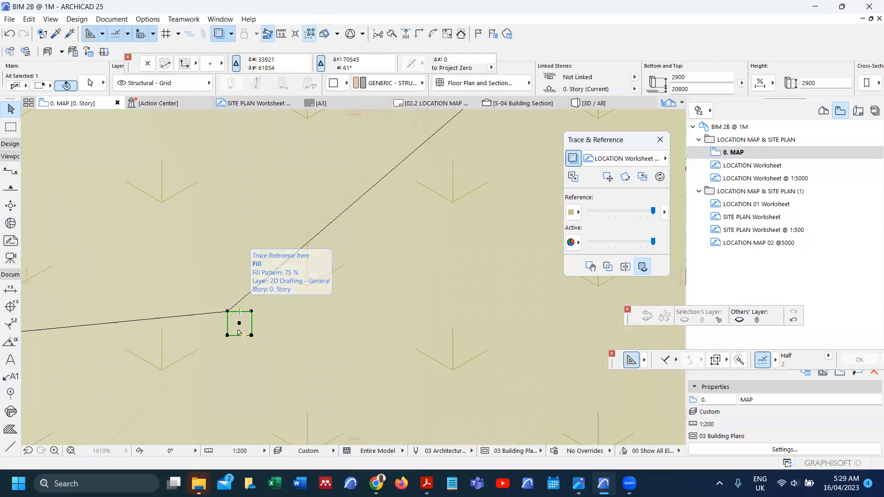
# Step: Drop a column copy onto a further boundary corner vertex, about 29307 away
pyautogui.hotkey('ctrl', 'shift', 'd')
pyautogui.click(239, 311)
pyautogui.scroll(-8, 268, 307)
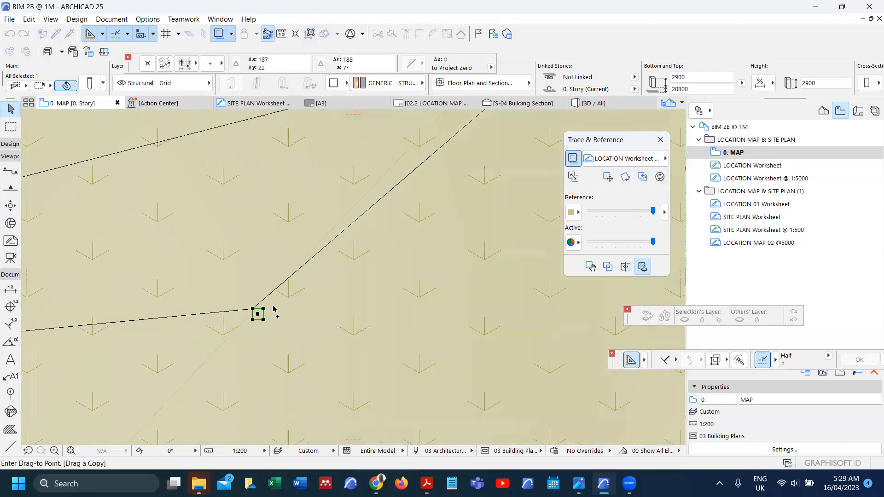
pyautogui.scroll(-3, 186, 313)
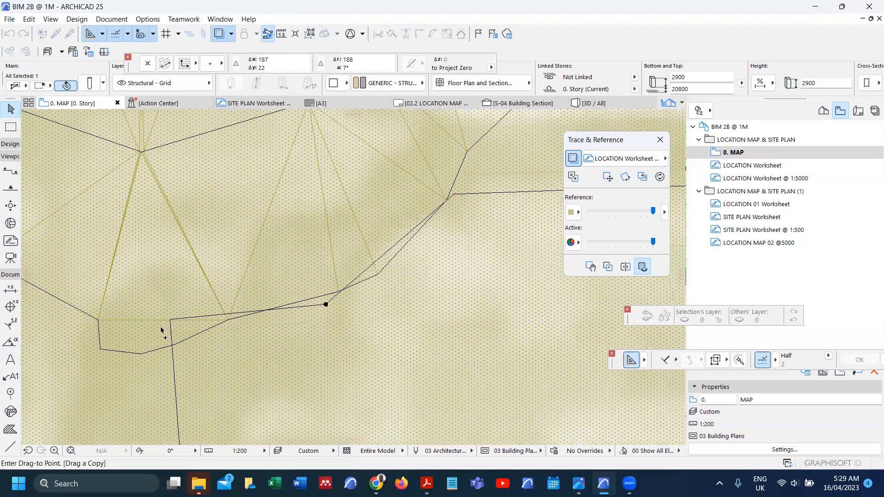
pyautogui.scroll(5, 147, 341)
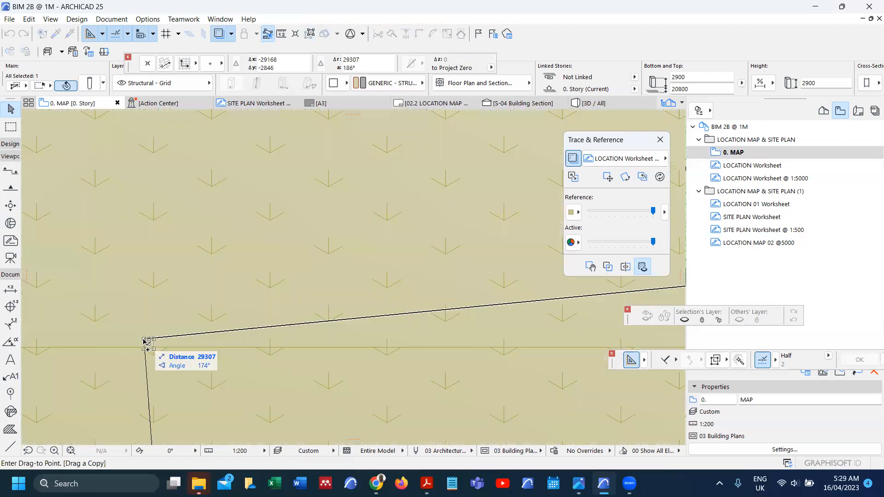
pyautogui.scroll(5, 144, 341)
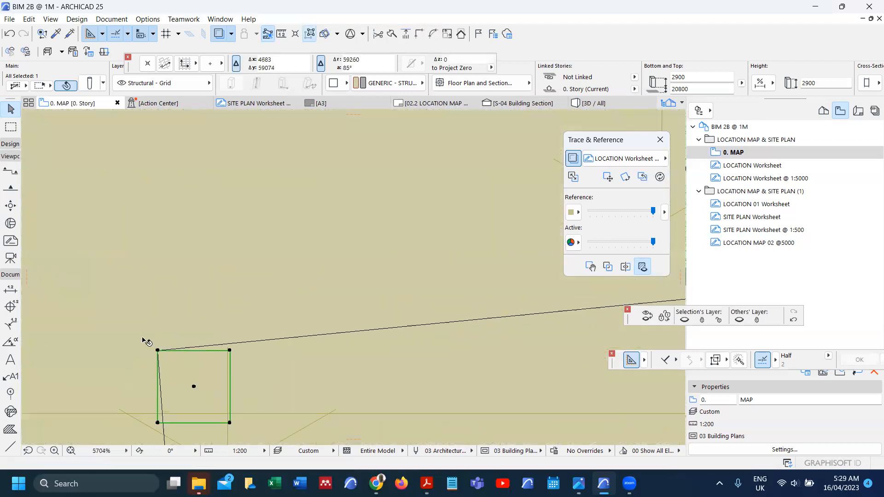
pyautogui.click(158, 423)
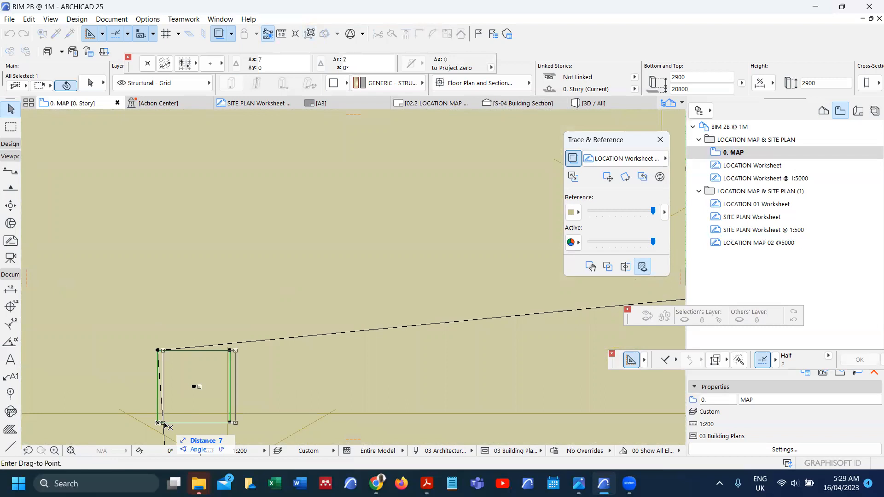
pyautogui.scroll(-3, 183, 298)
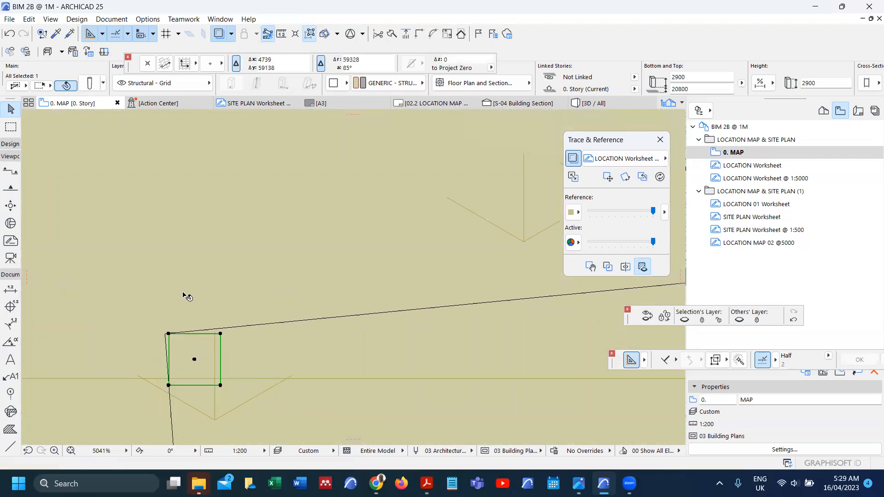
pyautogui.scroll(-6, 184, 298)
pyautogui.click(186, 298)
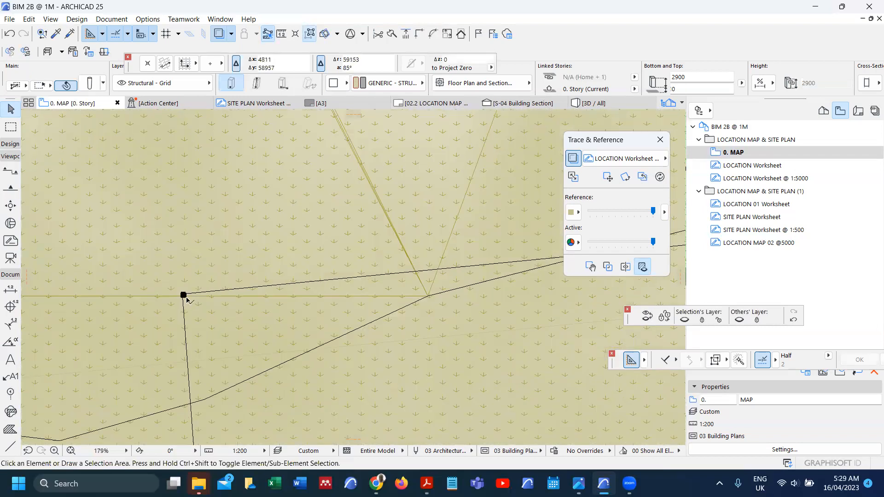
pyautogui.scroll(-7, 186, 299)
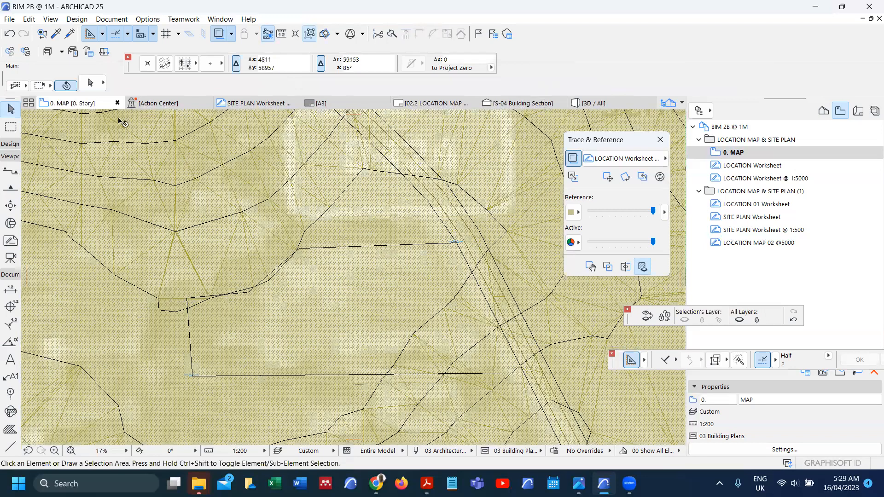
pyautogui.scroll(-1, 108, 203)
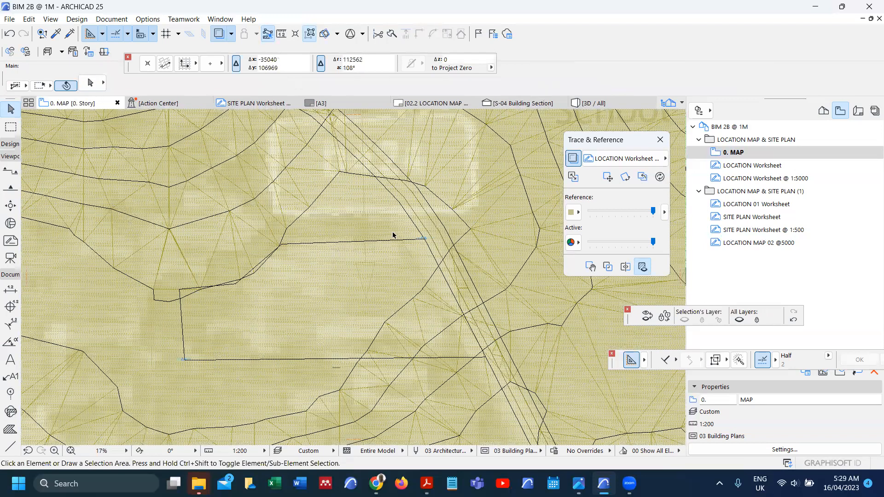
# Step: Open the 3D view of the whole site and zoom around the terrain
pyautogui.rightClick(447, 391)
pyautogui.moveTo(461, 406)
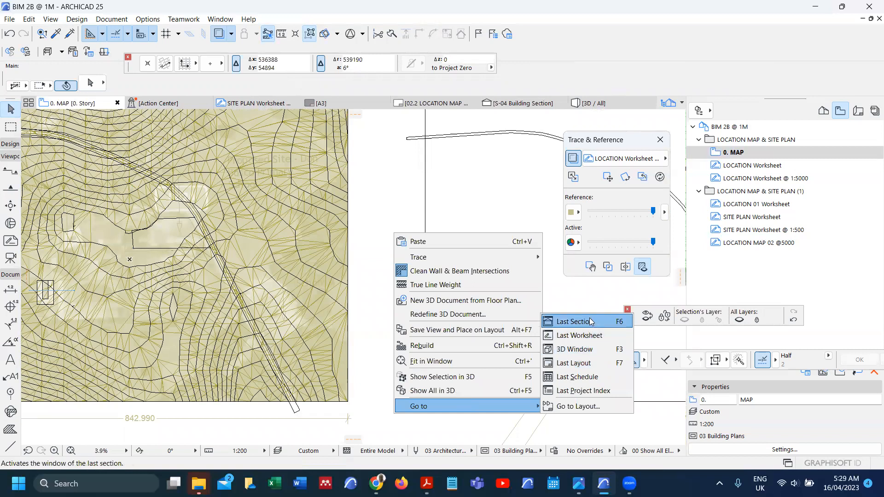
pyautogui.click(591, 350)
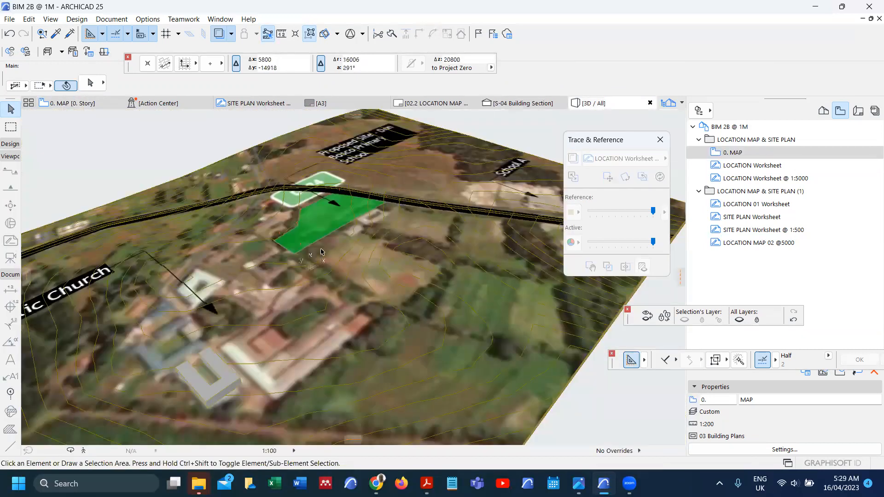
pyautogui.keyDown('shift'); pyautogui.moveTo(314, 251); pyautogui.dragTo(289, 241, button='middle'); pyautogui.keyUp('shift')
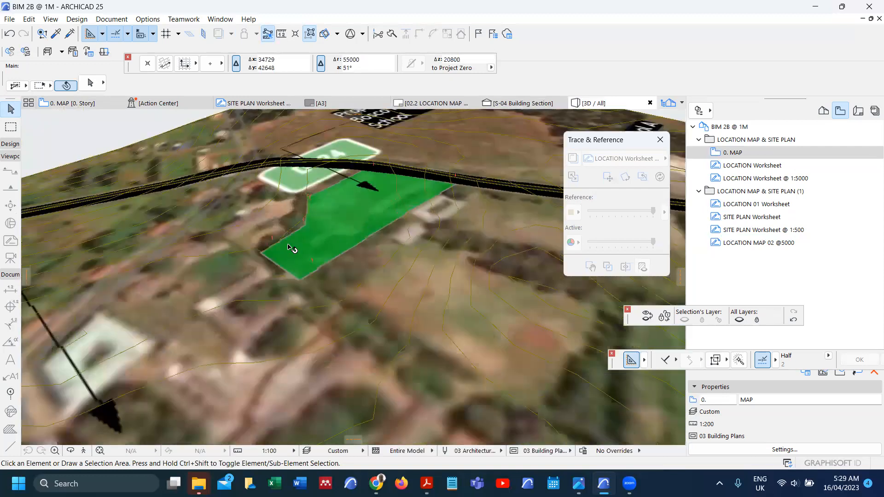
pyautogui.scroll(5, 290, 248)
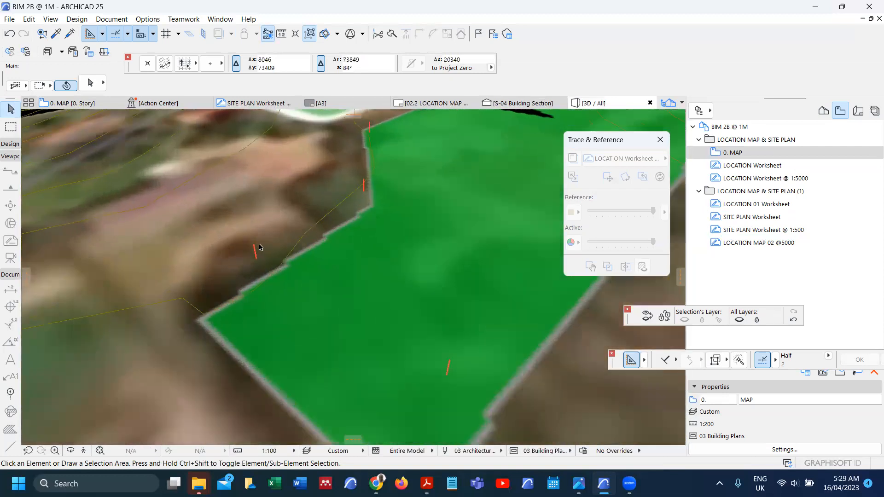
pyautogui.scroll(-5, 259, 247)
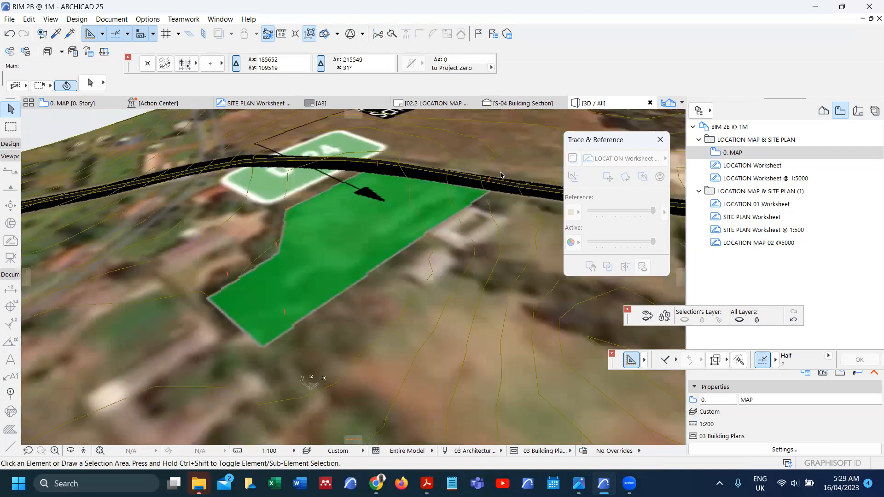
pyautogui.scroll(4, 502, 182)
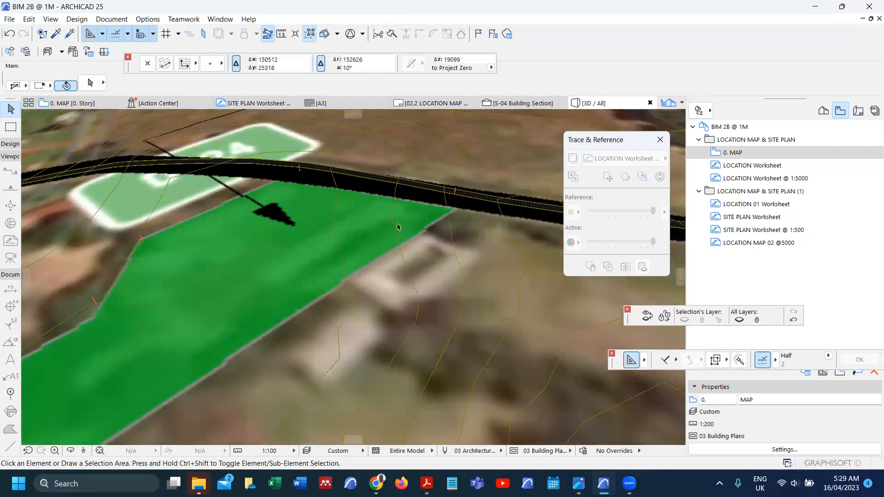
pyautogui.scroll(-2, 420, 198)
pyautogui.scroll(4, 431, 193)
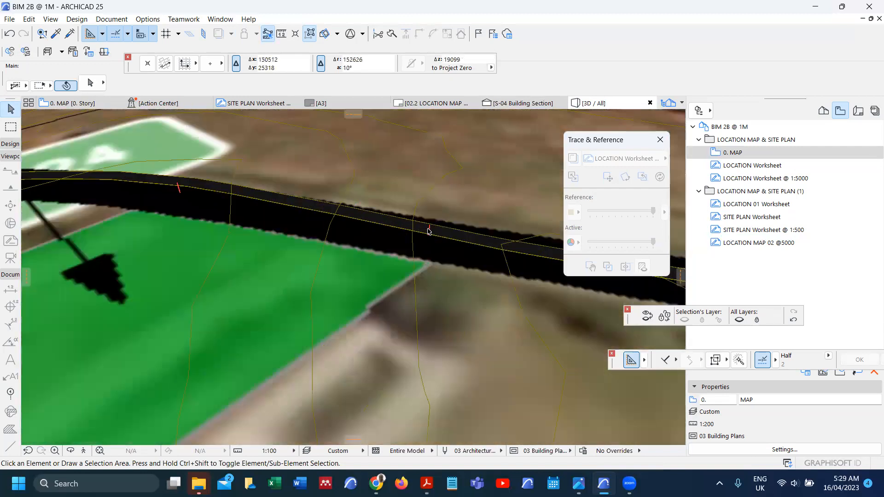
pyautogui.scroll(-4, 429, 221)
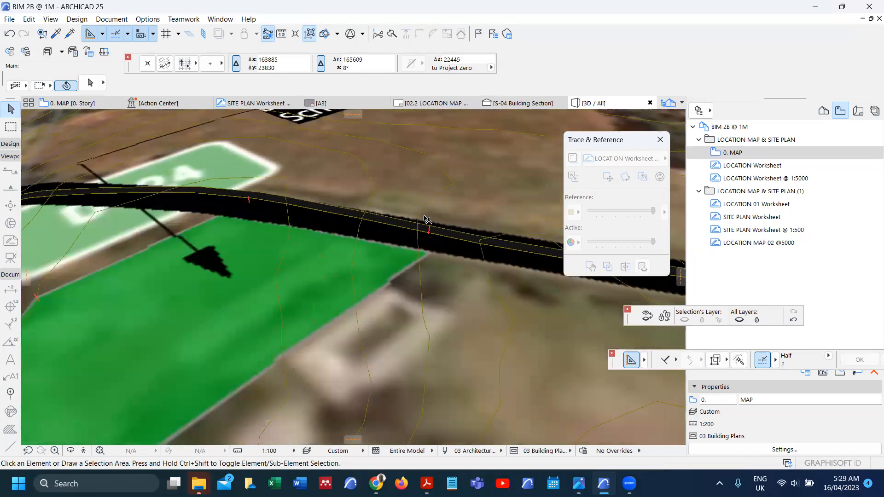
pyautogui.scroll(-3, 368, 268)
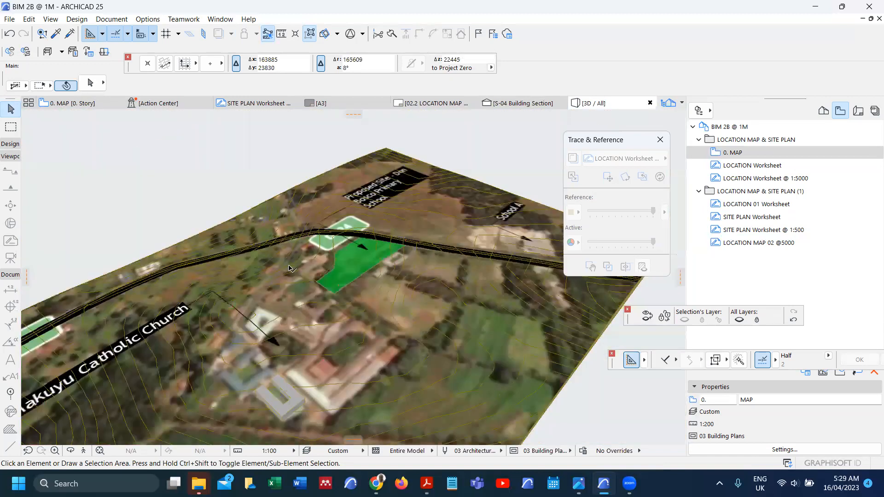
pyautogui.scroll(2, 289, 268)
# Step: Orbit low and overhead around the green parking fill, then return to 0. MAP
pyautogui.keyDown('shift'); pyautogui.moveTo(422, 248); pyautogui.dragTo(282, 399, button='middle'); pyautogui.keyUp('shift')
pyautogui.scroll(3, 341, 283)
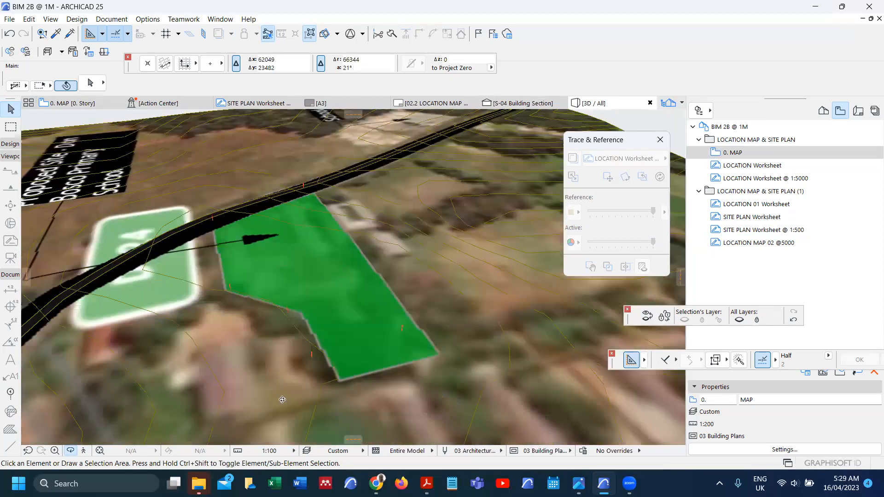
pyautogui.keyDown('shift'); pyautogui.moveTo(326, 366); pyautogui.dragTo(251, 335, button='middle'); pyautogui.keyUp('shift')
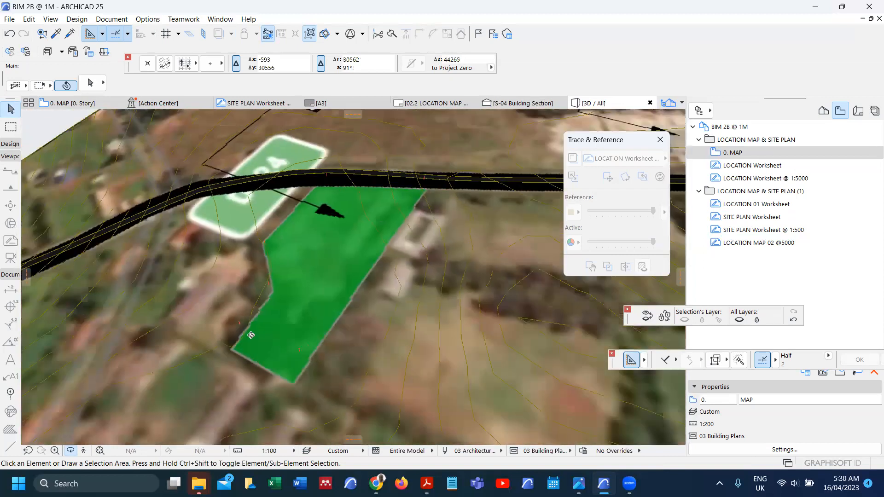
pyautogui.keyDown('shift'); pyautogui.moveTo(274, 292); pyautogui.dragTo(328, 225, button='middle'); pyautogui.keyUp('shift')
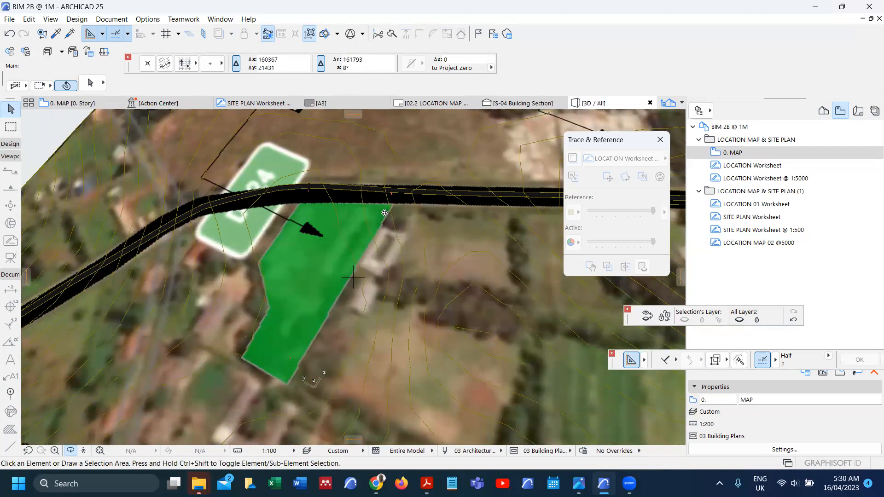
pyautogui.scroll(2, 309, 217)
pyautogui.scroll(-1, 286, 302)
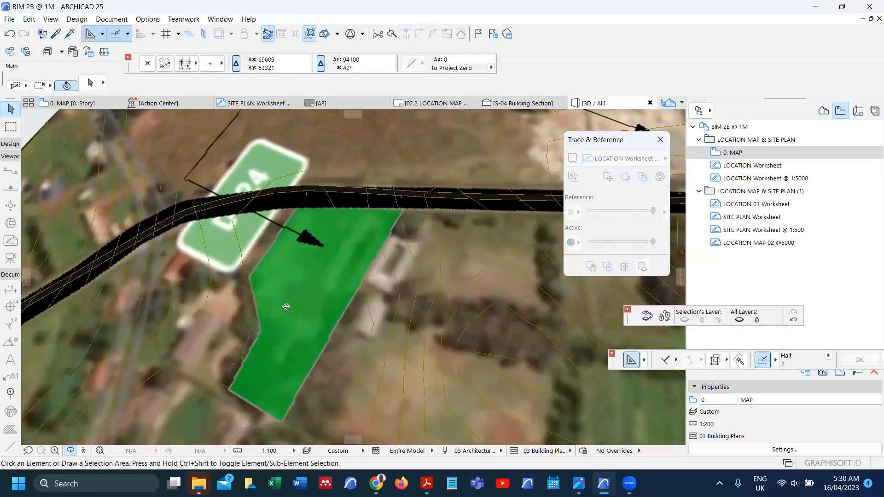
pyautogui.scroll(-1, 286, 307)
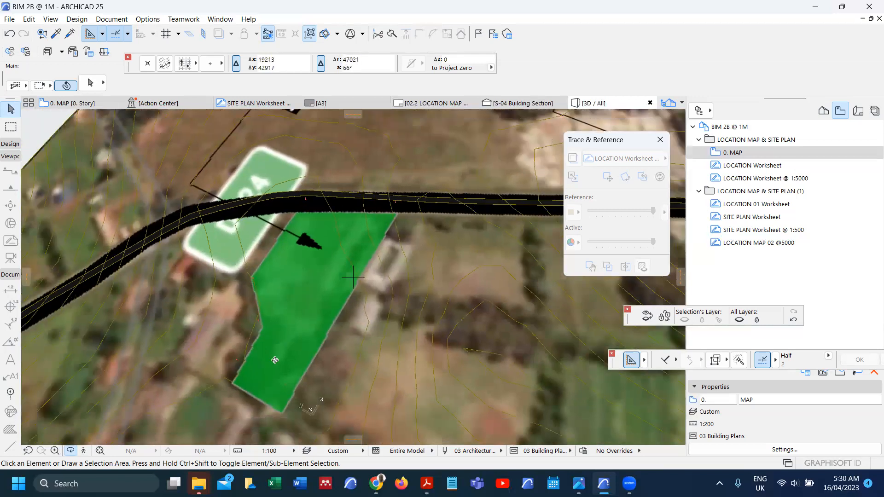
pyautogui.press('F2')
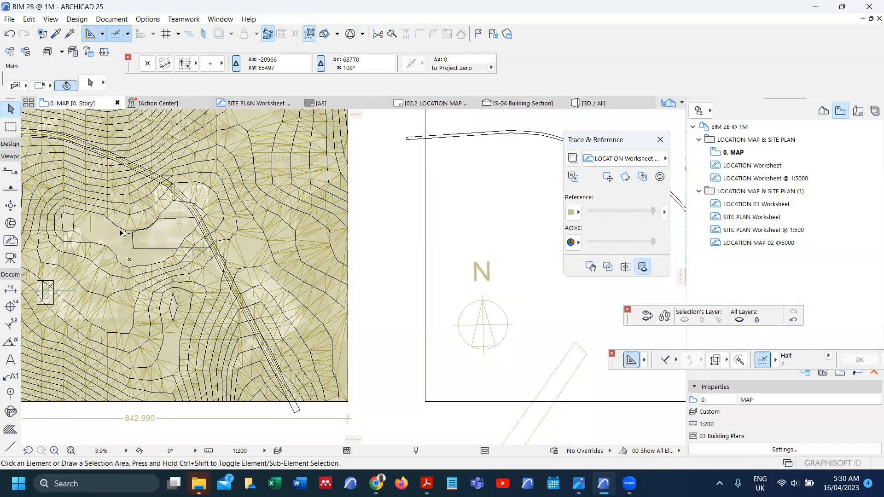
# Step: Draw section line S-05 with two points and a depth near the plot corner
pyautogui.scroll(1, 124, 234)
pyautogui.scroll(5, 175, 242)
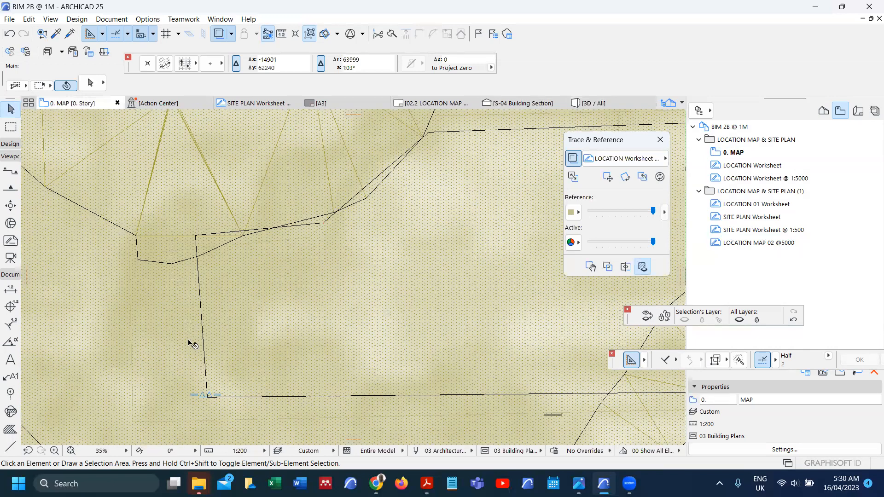
pyautogui.scroll(2, 205, 393)
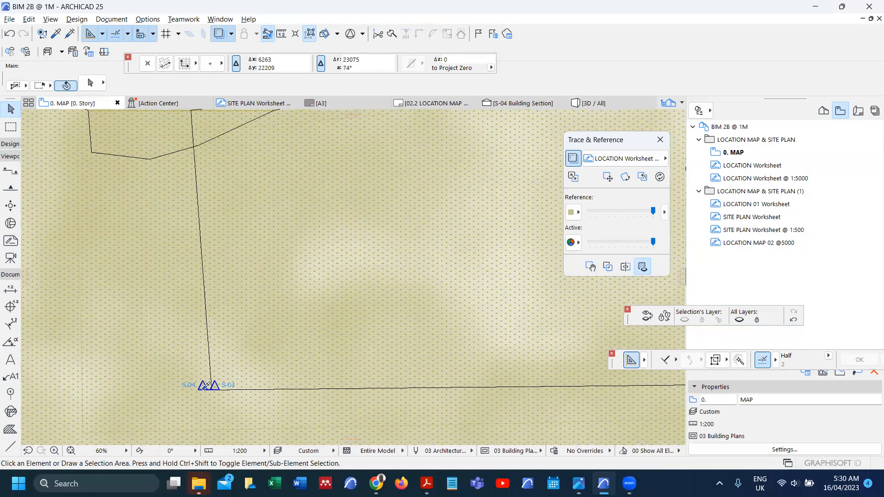
pyautogui.scroll(-2, 204, 388)
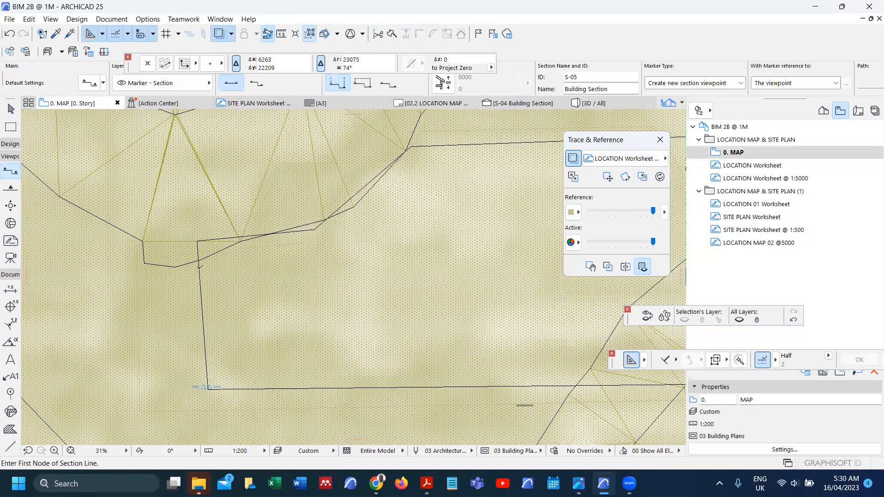
pyautogui.scroll(5, 211, 299)
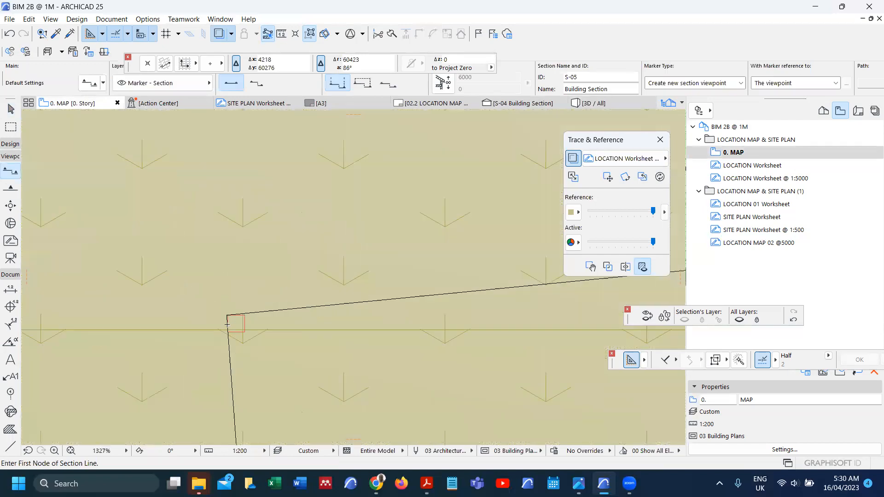
pyautogui.click(219, 299)
pyautogui.scroll(5, 226, 295)
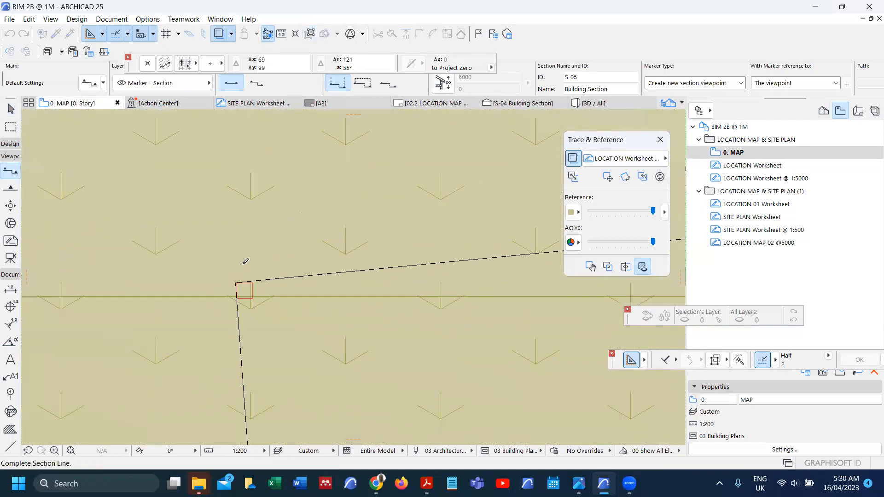
pyautogui.scroll(-2, 281, 287)
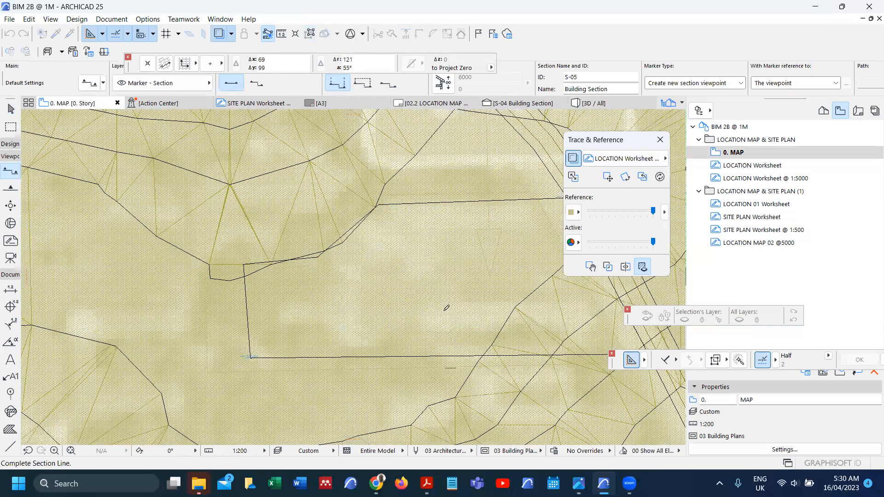
pyautogui.scroll(-2, 446, 308)
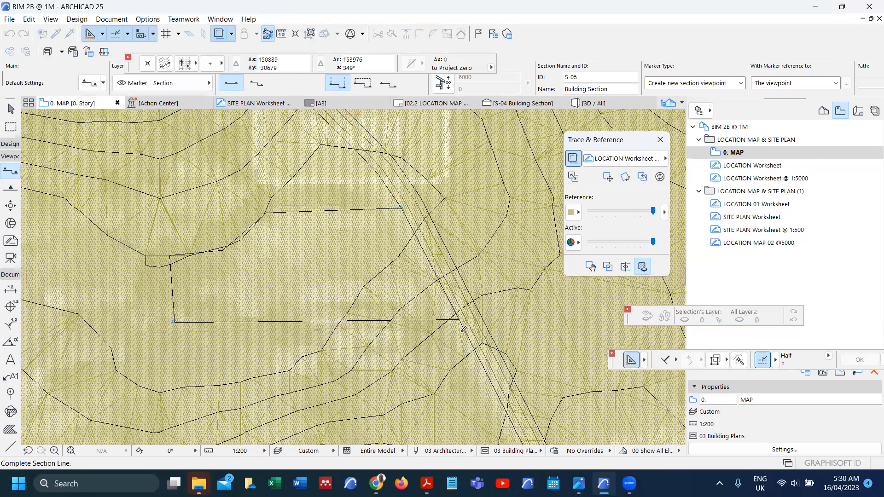
pyautogui.scroll(5, 451, 328)
pyautogui.click(454, 332)
pyautogui.click(434, 310)
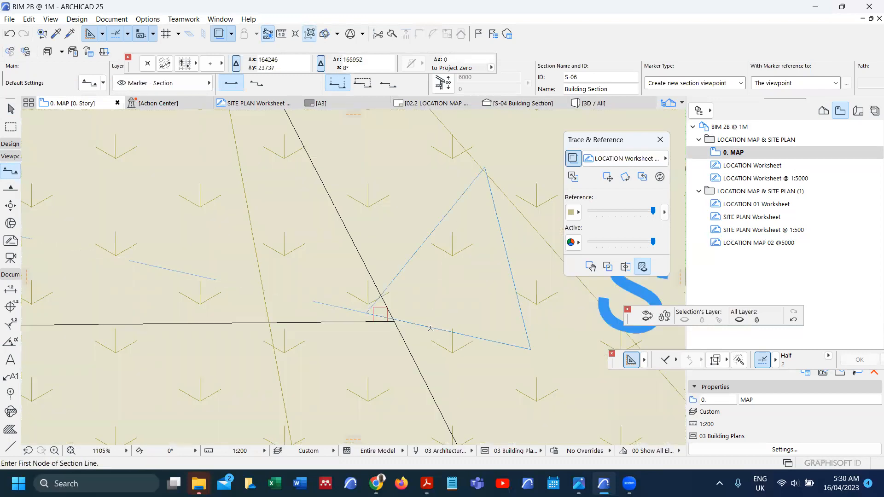
# Step: Select section S-04 and open it with current view settings
pyautogui.keyDown('shift'); pyautogui.click(431, 329); pyautogui.keyUp('shift')
pyautogui.click(391, 86)
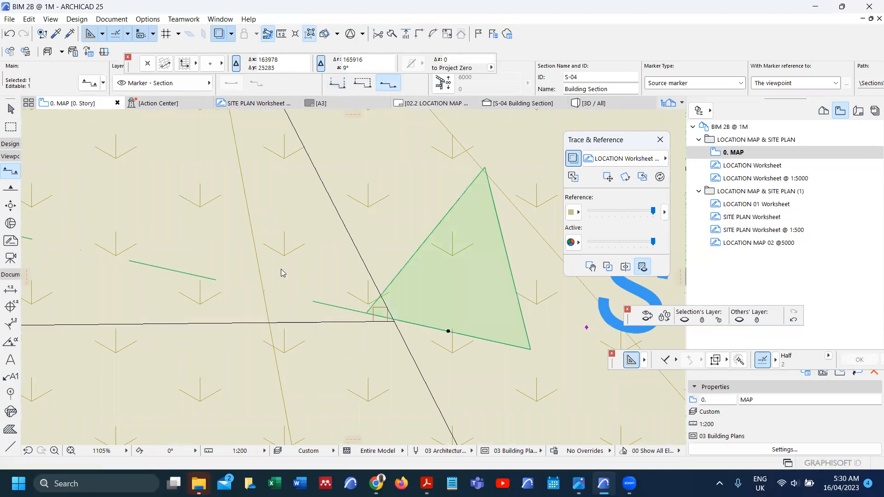
pyautogui.rightClick(291, 250)
pyautogui.click(350, 207)
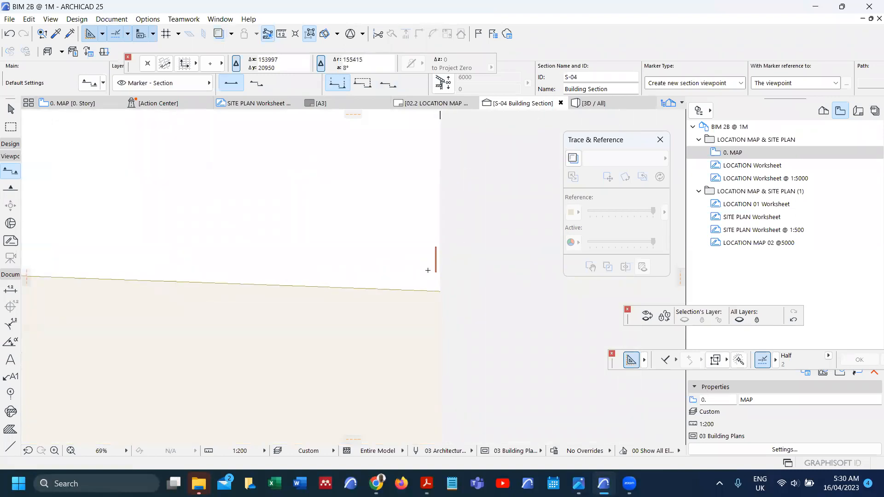
# Step: Measure the column base in S-04, about 1554 above the terrain line
pyautogui.scroll(-5, 436, 267)
pyautogui.scroll(3, 338, 244)
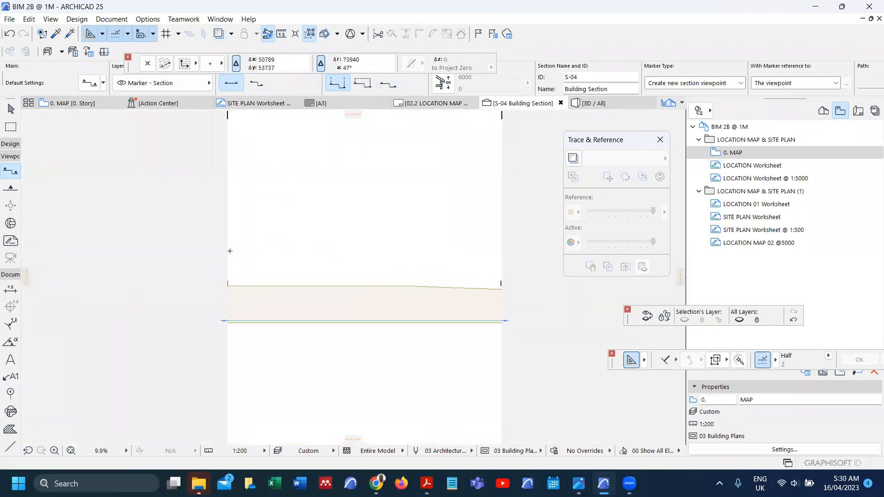
pyautogui.scroll(7, 223, 286)
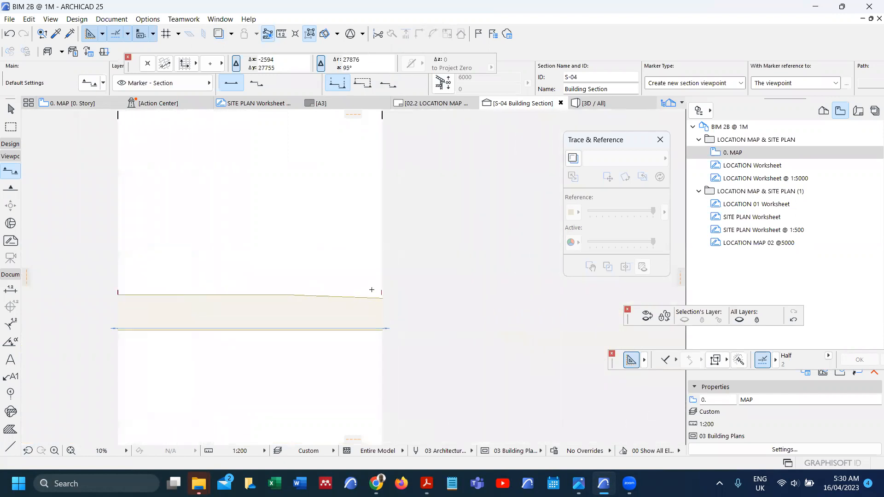
pyautogui.scroll(2, 417, 310)
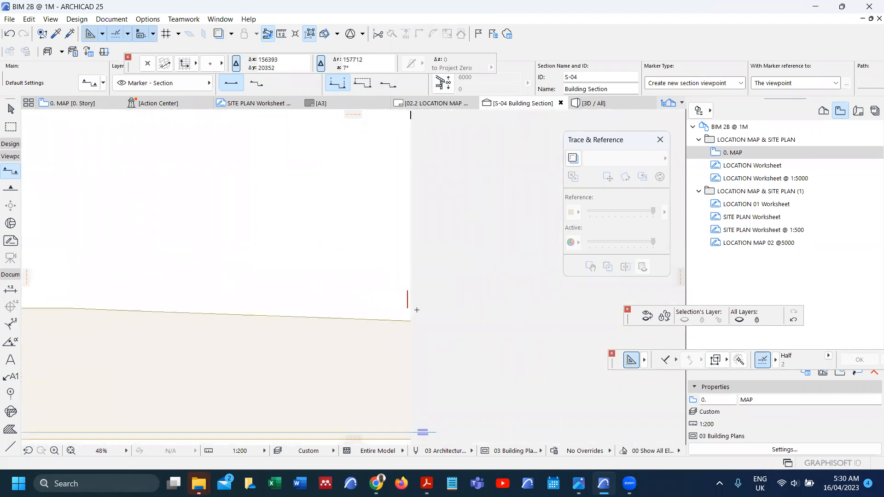
pyautogui.scroll(3, 412, 309)
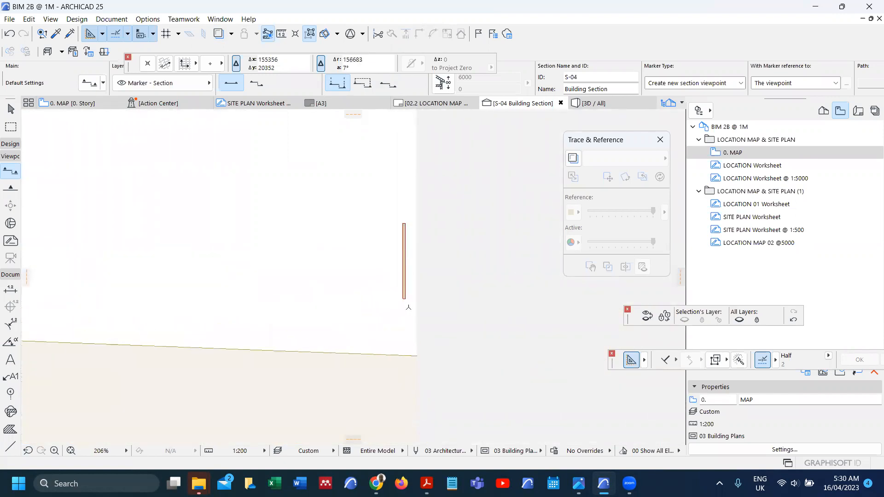
pyautogui.press('m')
pyautogui.click(404, 300)
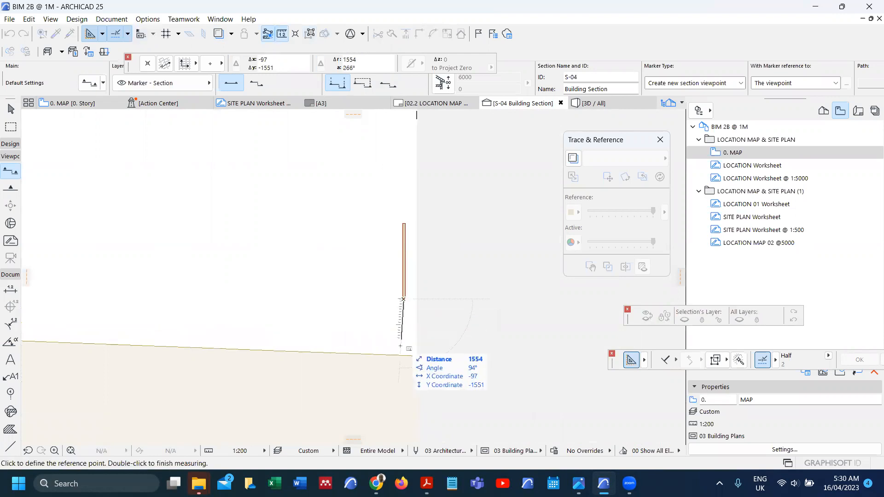
pyautogui.press('Escape')
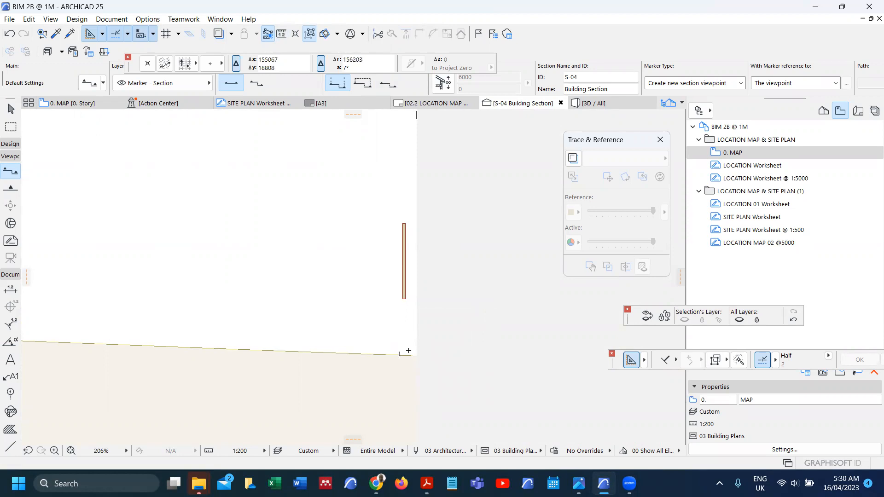
# Step: Return to the 0. MAP floor plan and clear the selection
pyautogui.hotkey('alt', 'F2')
pyautogui.press('F2')
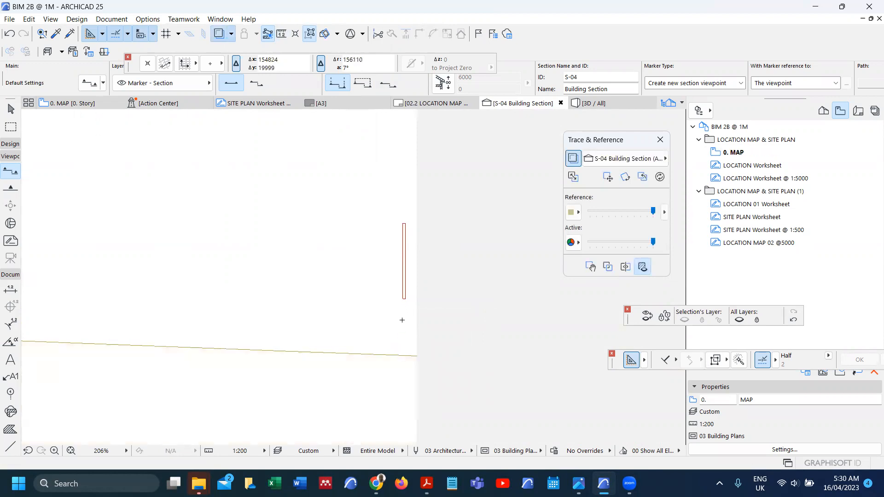
pyautogui.press('Escape')
pyautogui.press('Escape')
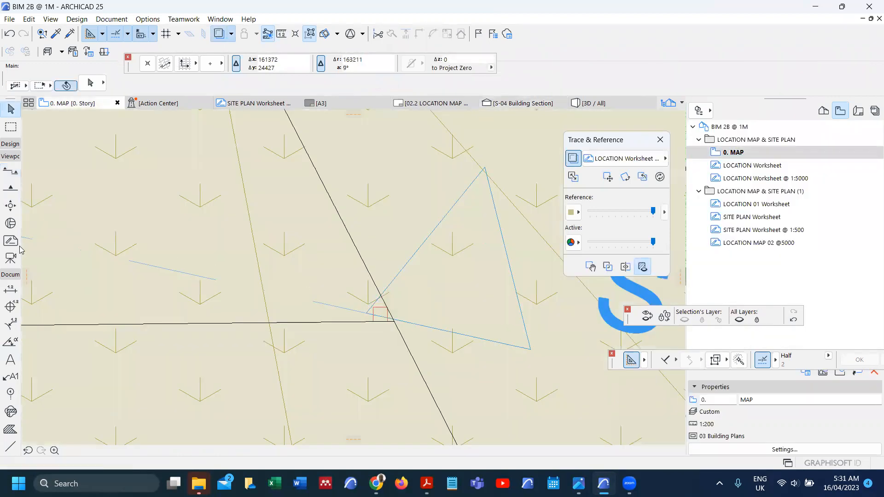
# Step: Place a marker column at the plot corner intersection with the Column tool
pyautogui.click(10, 144)
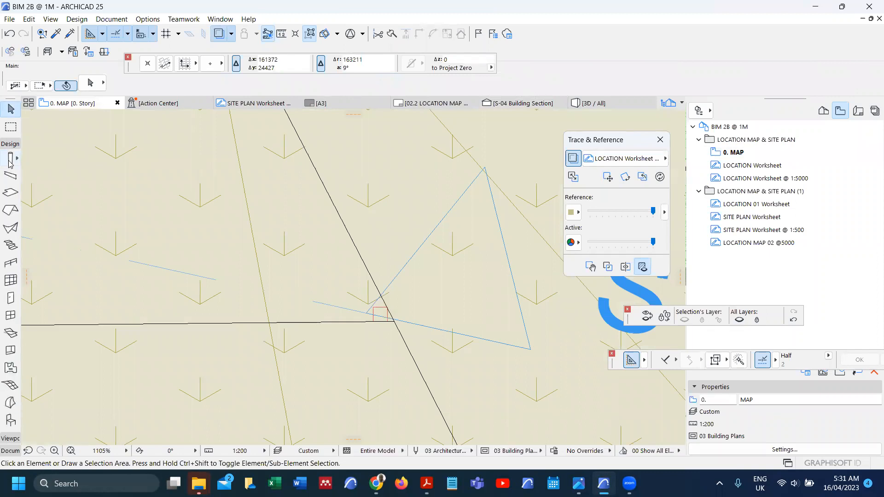
pyautogui.click(9, 158)
pyautogui.click(380, 314)
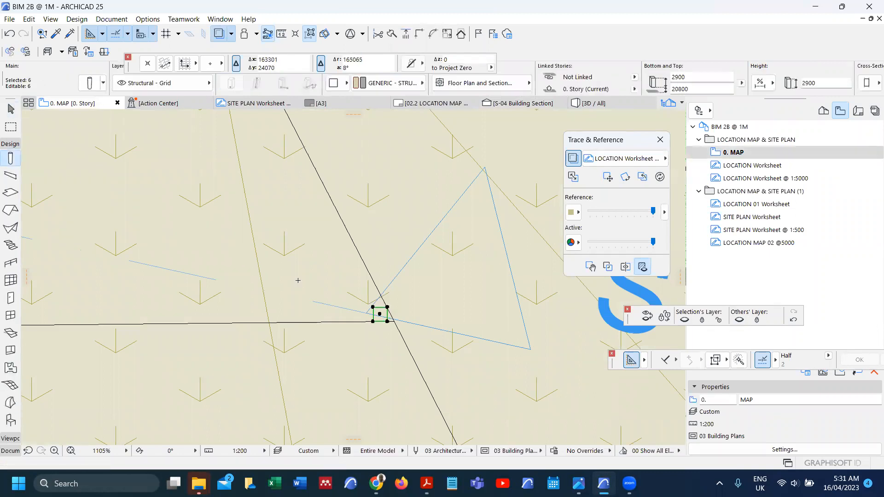
# Step: Elevate the six columns by -2200 so their top sits at 18600
pyautogui.hotkey('ctrl', '9')
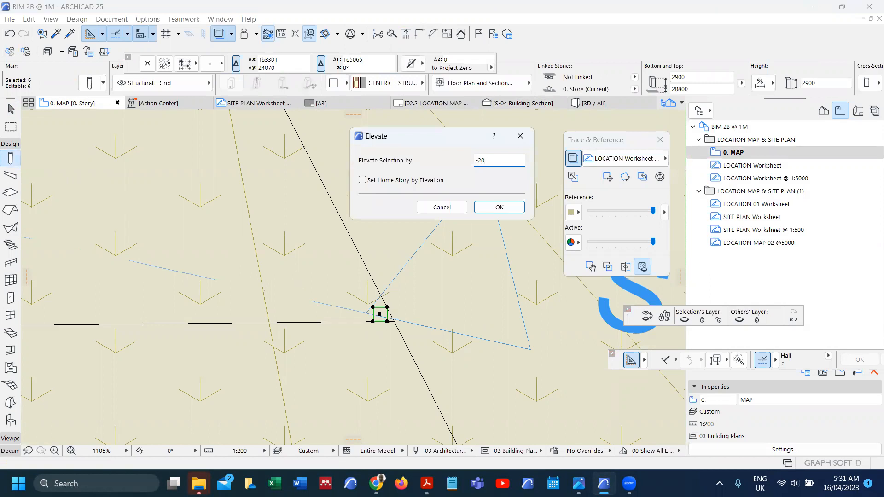
pyautogui.write('-2200')
pyautogui.press('Return')
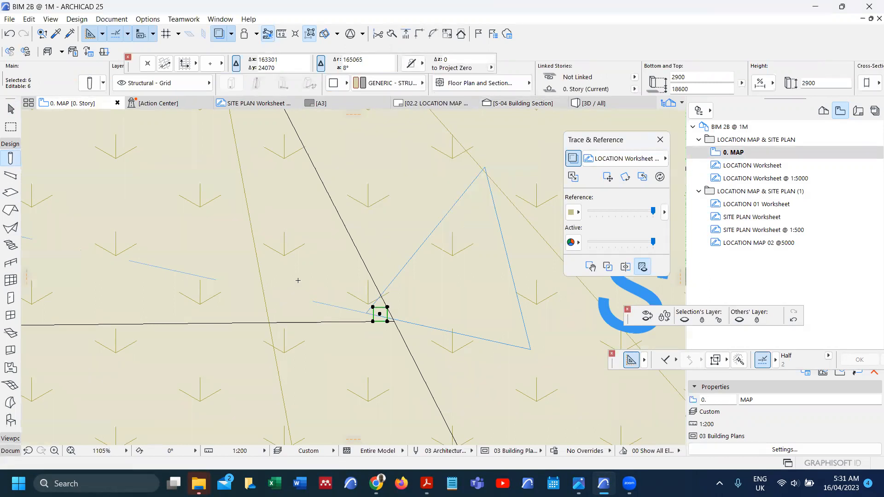
pyautogui.press('Escape')
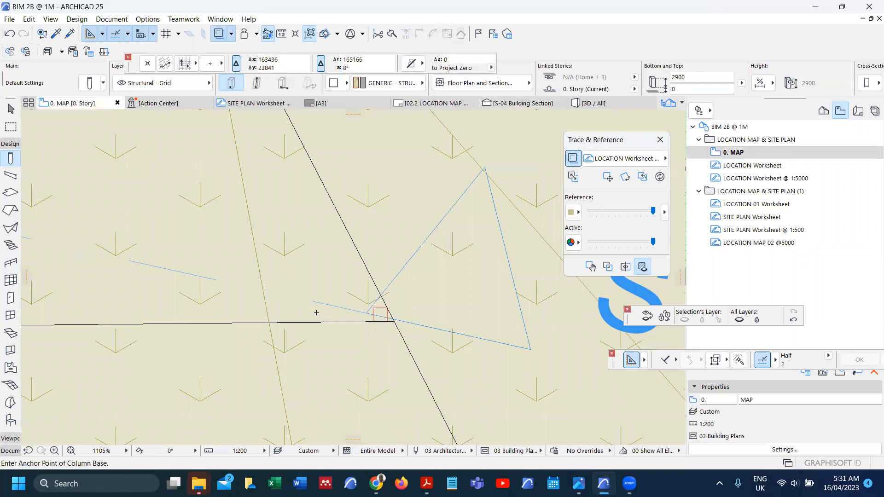
pyautogui.hotkey('ctrl', 'Tab')
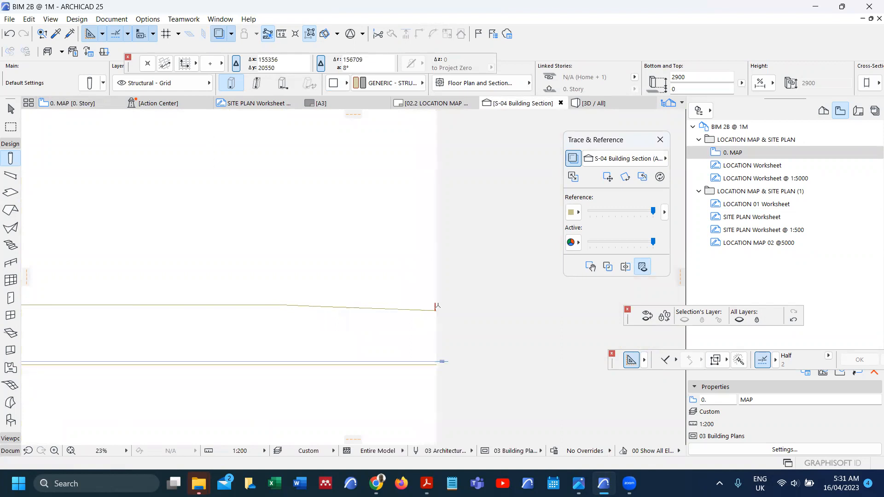
# Step: Zoom into section S-04 and choose the Line tool from the Document toolbox
pyautogui.scroll(3, 262, 317)
pyautogui.scroll(4, 260, 317)
pyautogui.scroll(1, 258, 305)
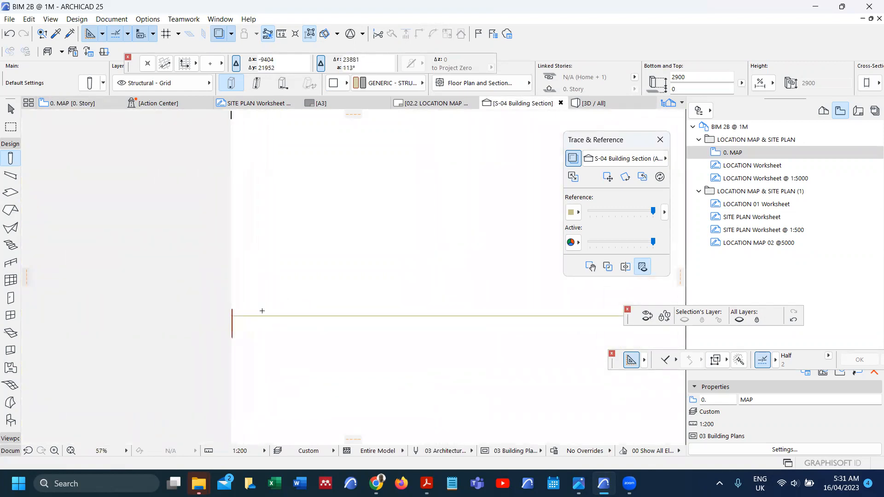
pyautogui.scroll(-10, 286, 310)
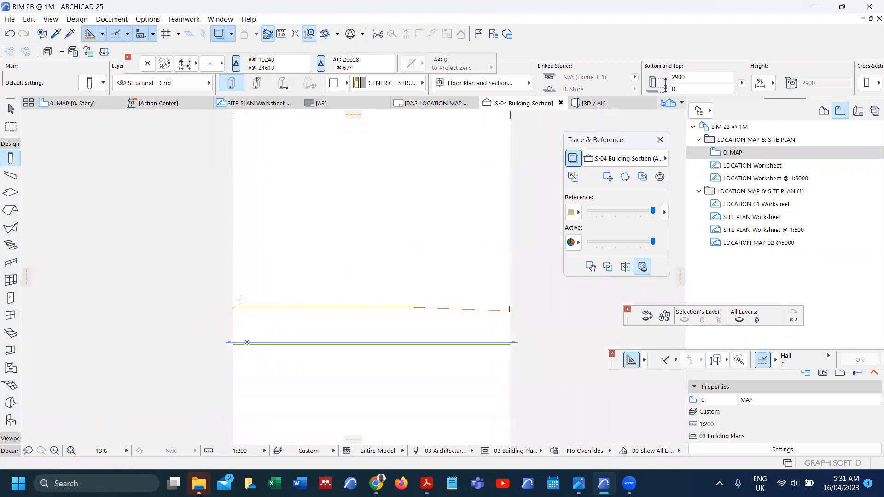
pyautogui.scroll(5, 232, 309)
pyautogui.scroll(6, 224, 312)
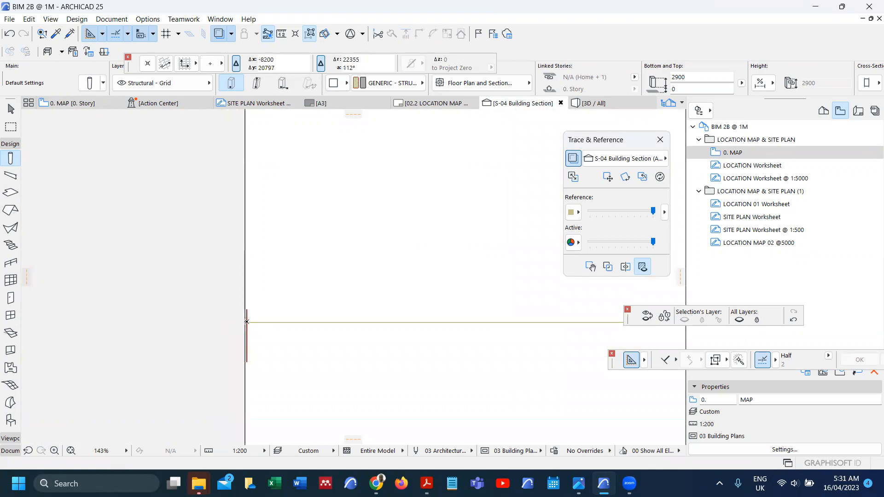
pyautogui.click(10, 451)
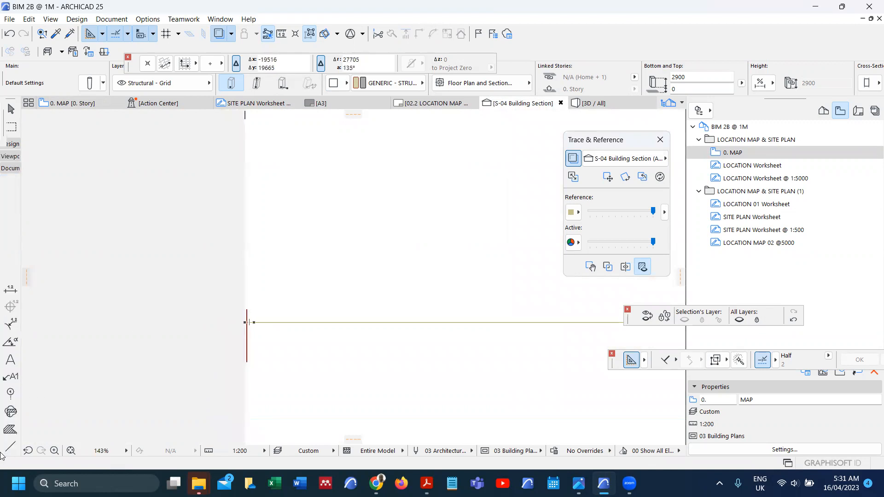
pyautogui.click(10, 341)
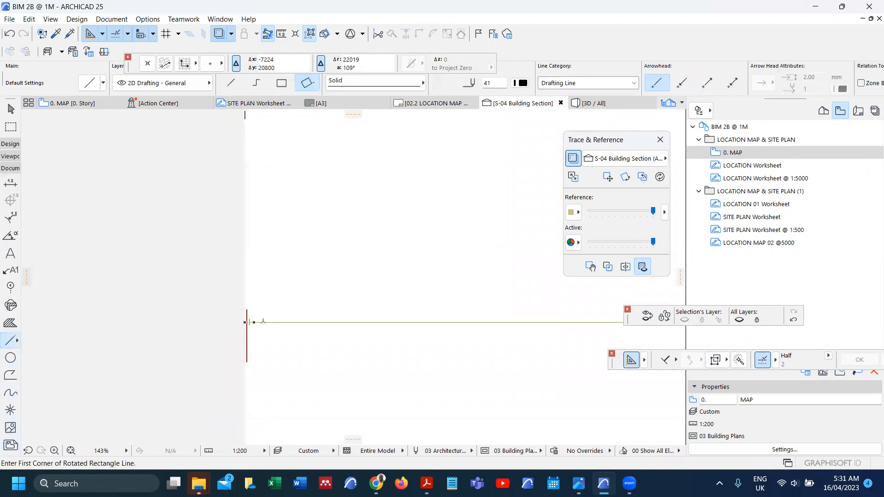
pyautogui.scroll(9, 253, 323)
# Step: Start a rotated rectangle along the line, cancel it, and return to 0. MAP
pyautogui.click(159, 327)
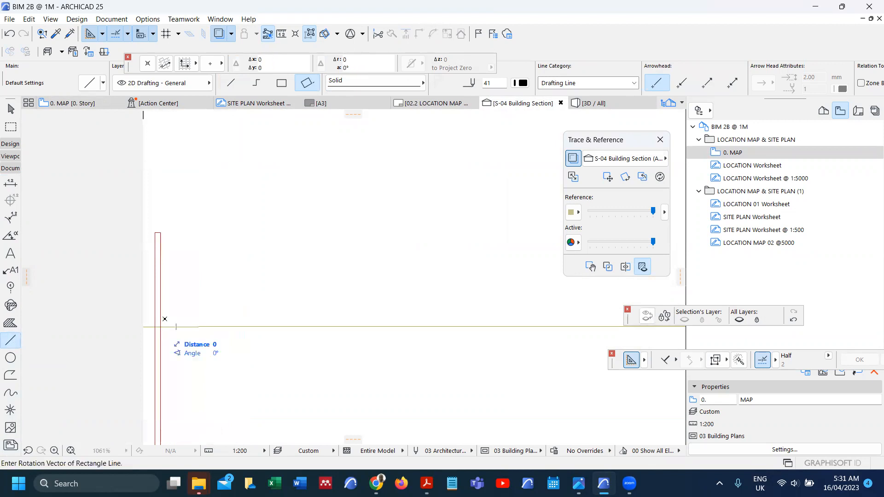
pyautogui.click(168, 299)
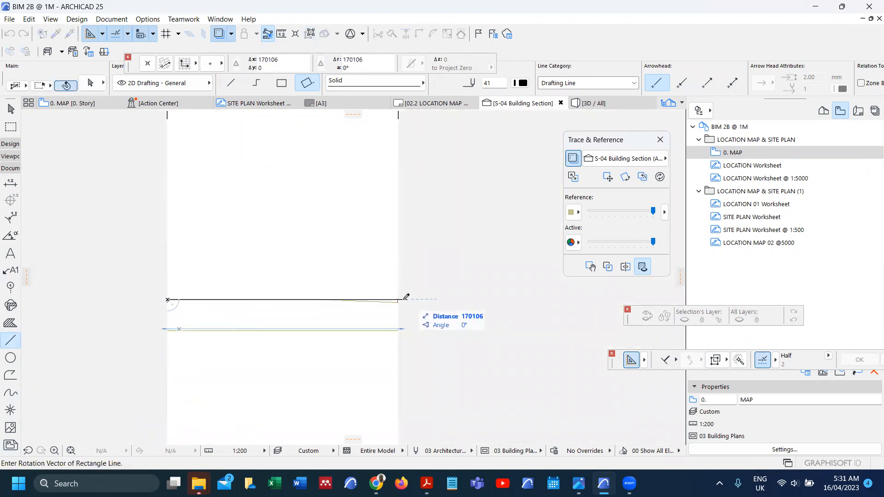
pyautogui.scroll(-10, 410, 292)
pyautogui.click(407, 273)
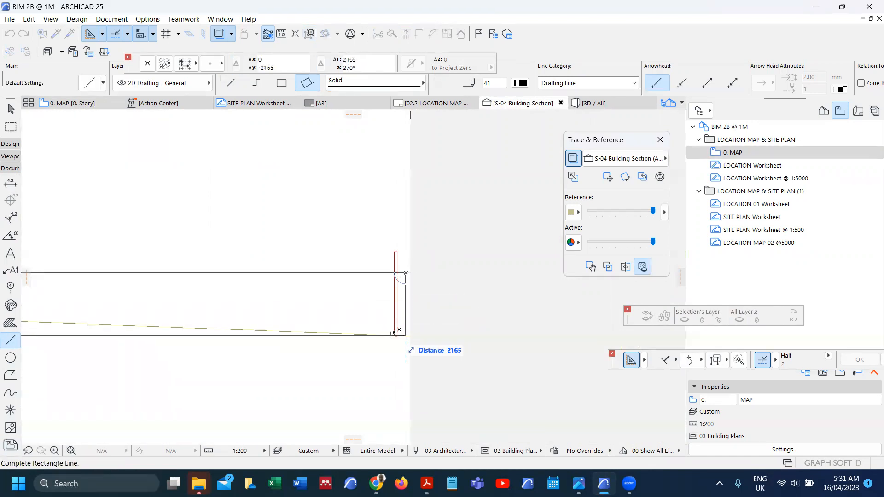
pyautogui.press('Escape')
pyautogui.scroll(-4, 397, 320)
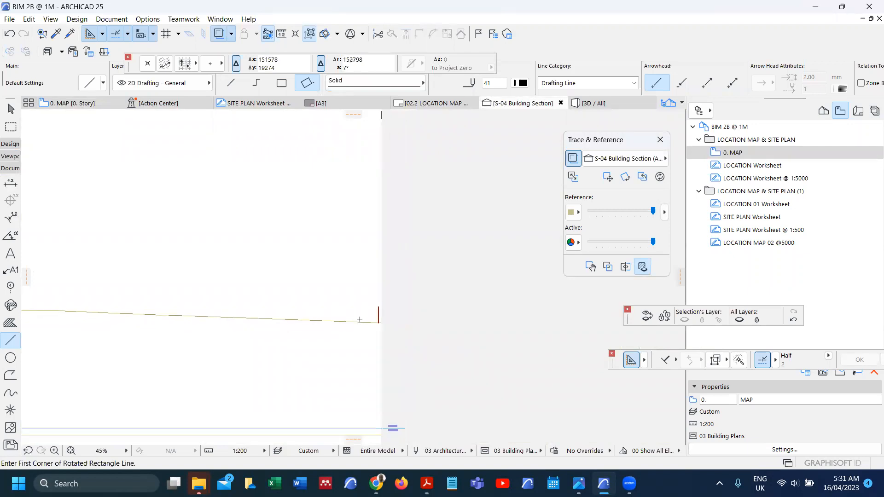
pyautogui.press('F2')
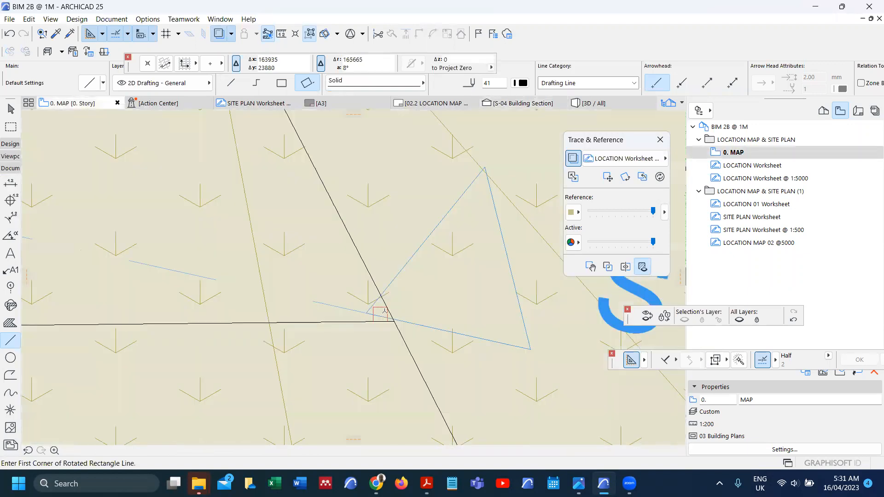
# Step: Draw a section line about 139785 long from the plot corner to the S-03 corner
pyautogui.scroll(-3, 388, 311)
pyautogui.scroll(-8, 407, 335)
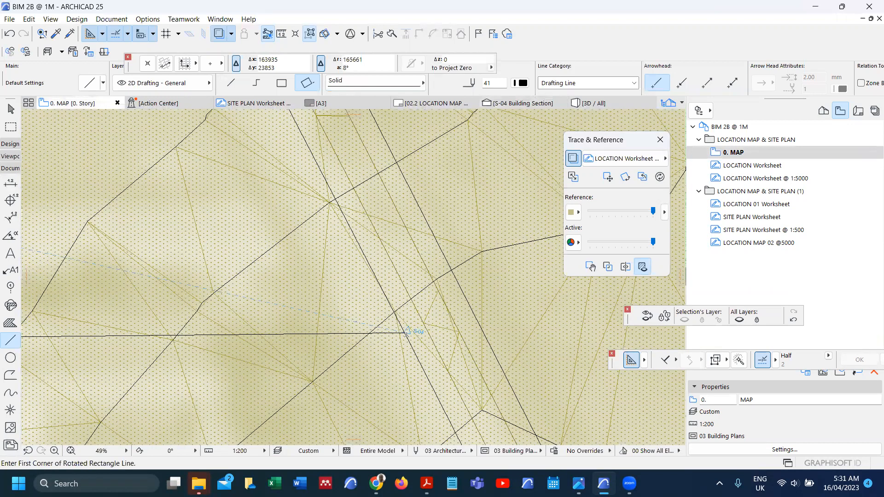
pyautogui.scroll(-3, 407, 338)
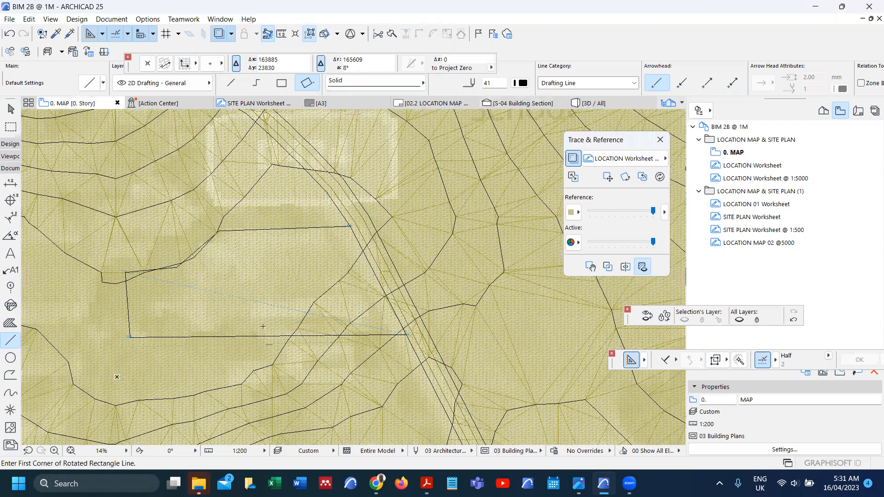
pyautogui.scroll(1, 274, 308)
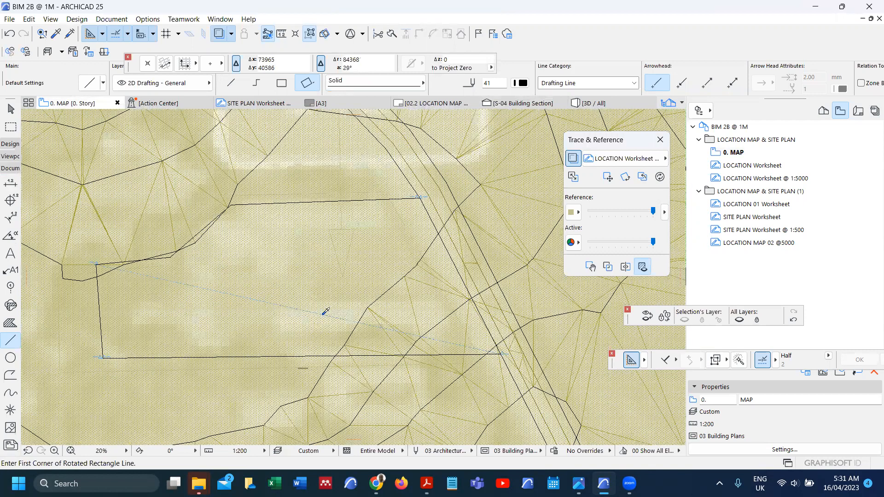
pyautogui.scroll(2, 102, 362)
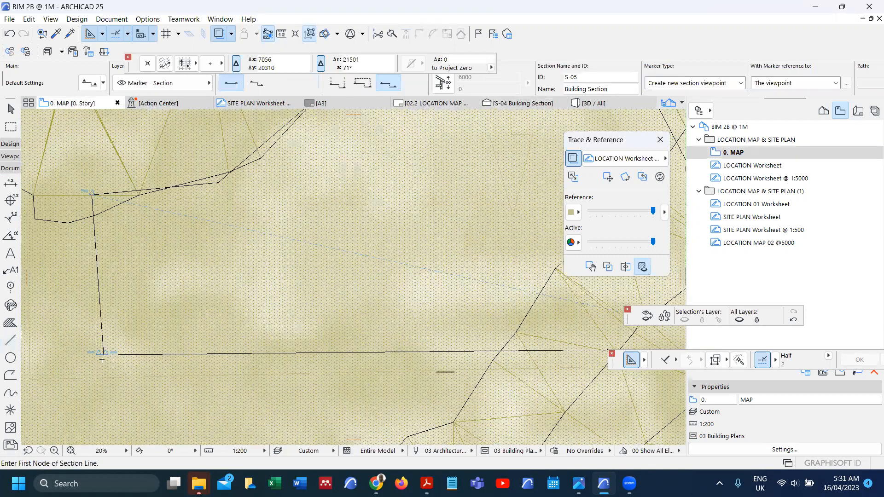
pyautogui.scroll(14, 105, 333)
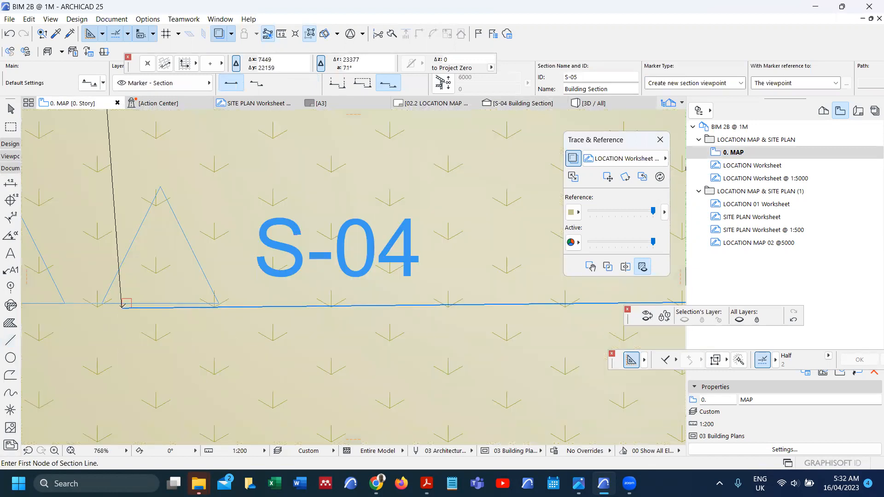
pyautogui.click(123, 305)
pyautogui.scroll(-6, 133, 331)
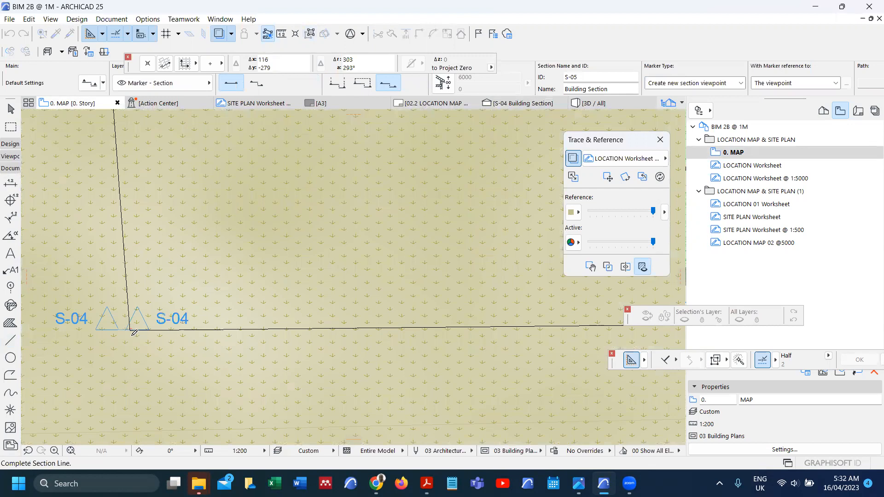
pyautogui.scroll(-3, 137, 329)
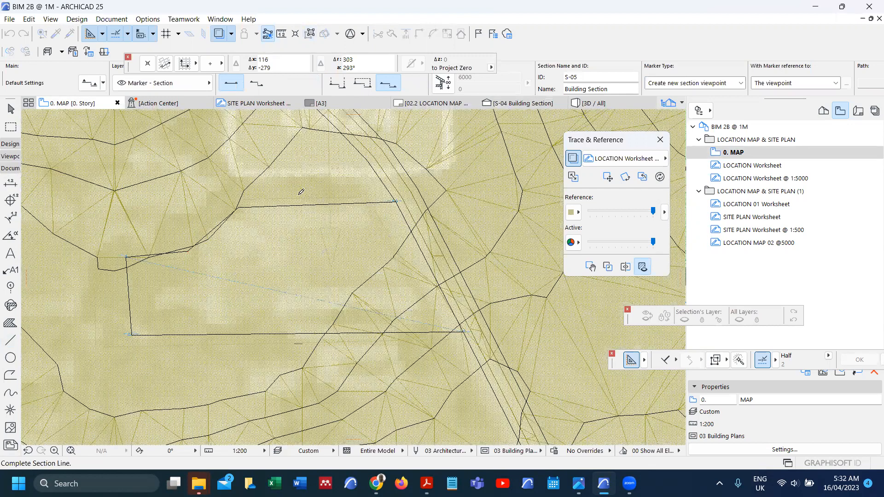
pyautogui.scroll(11, 280, 182)
pyautogui.click(273, 178)
pyautogui.click(232, 189)
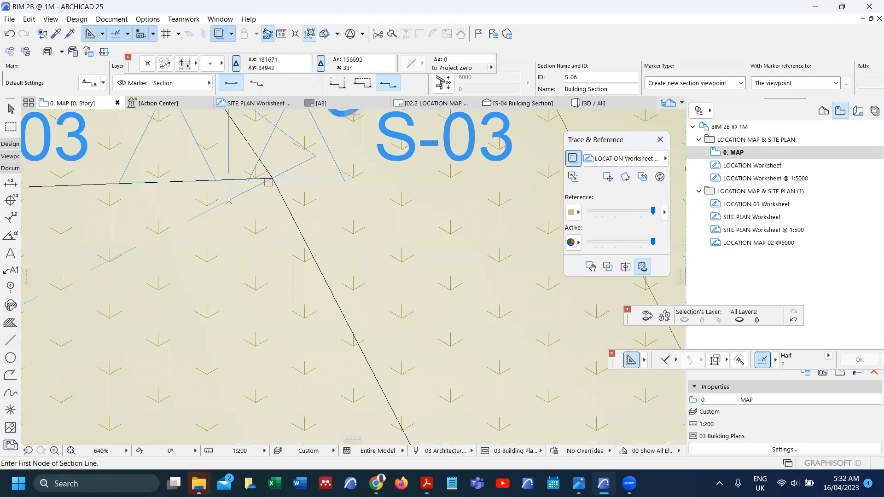
pyautogui.rightClick(230, 201)
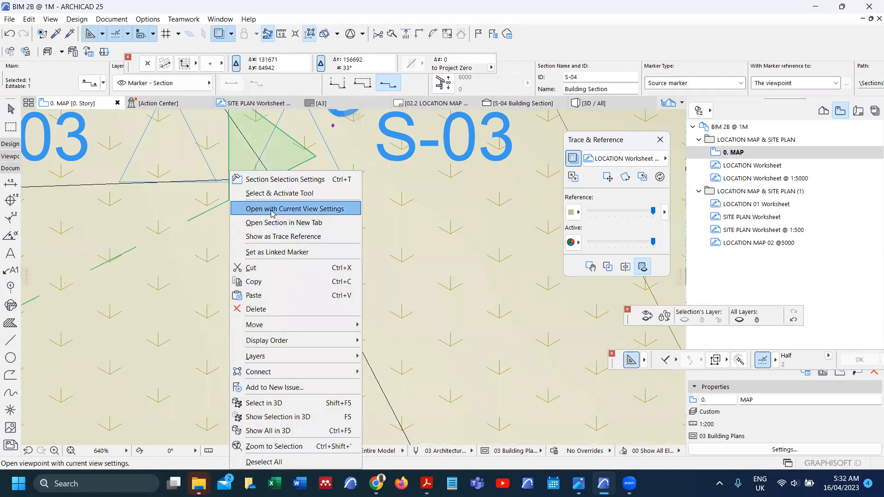
pyautogui.click(273, 211)
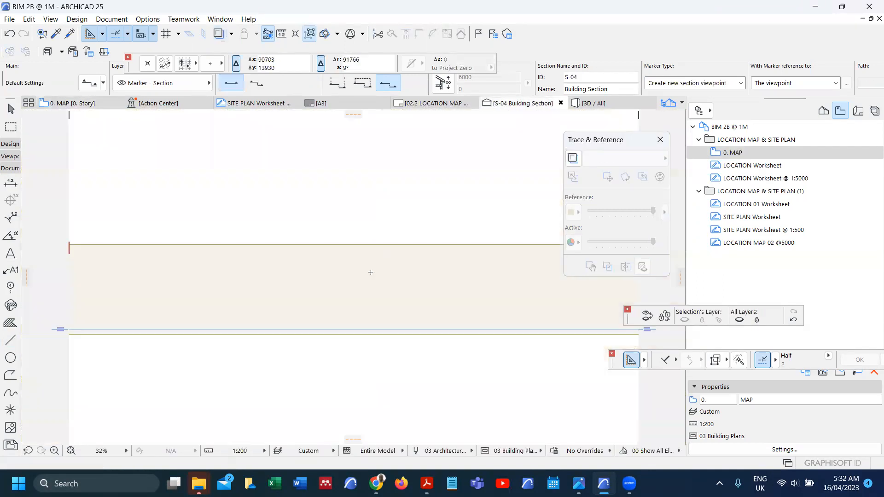
pyautogui.scroll(5, 402, 255)
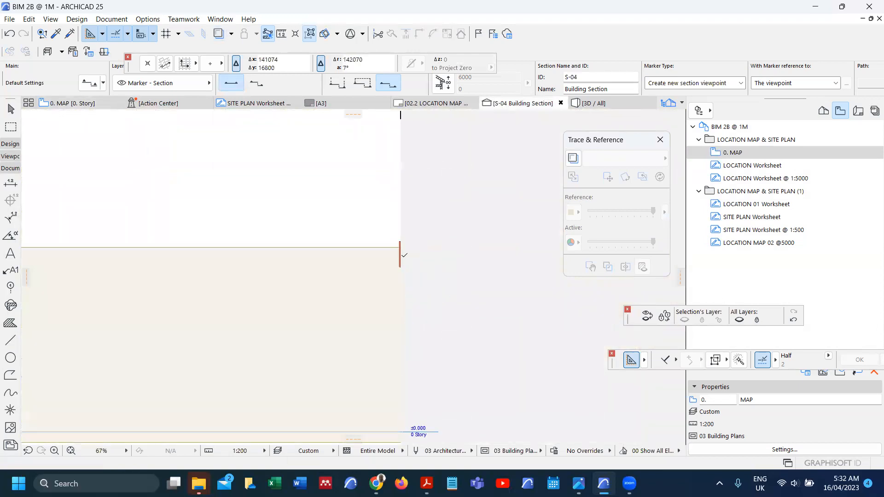
pyautogui.press('Escape')
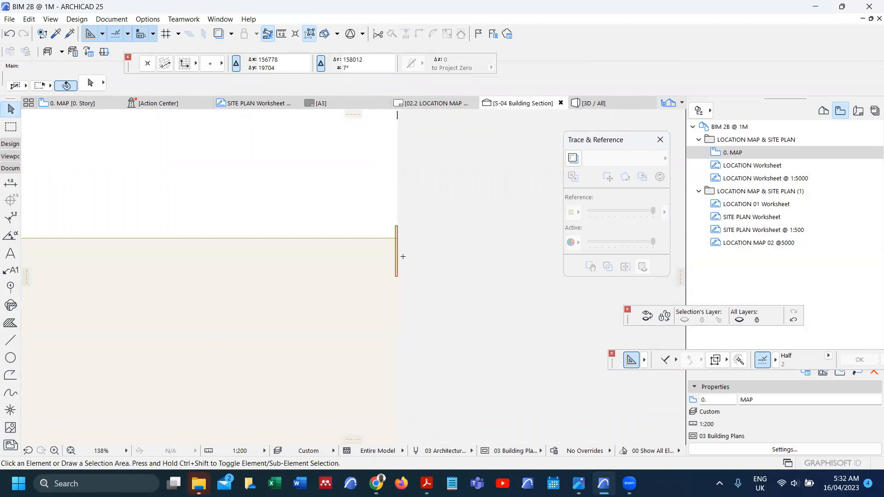
pyautogui.press('F2')
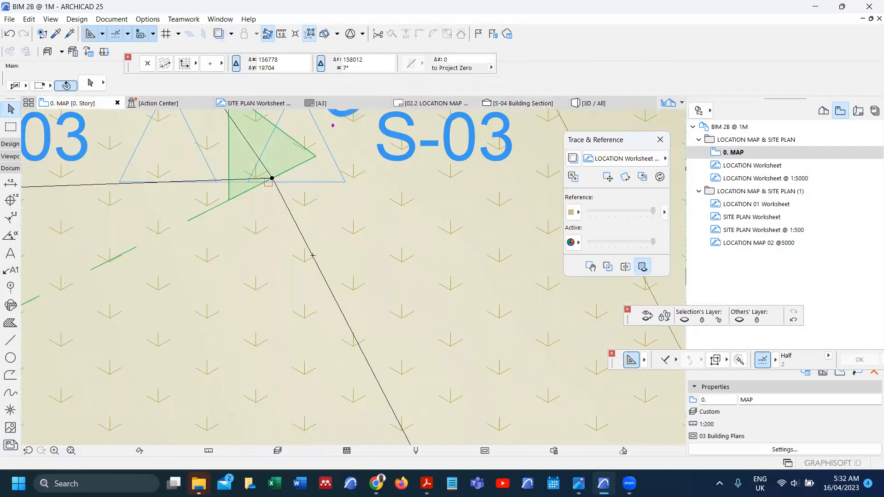
pyautogui.click(313, 256)
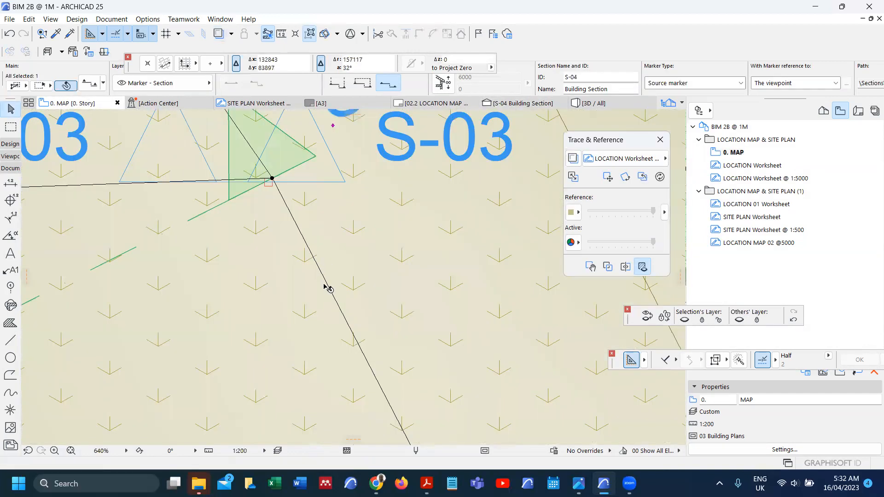
pyautogui.press('Escape')
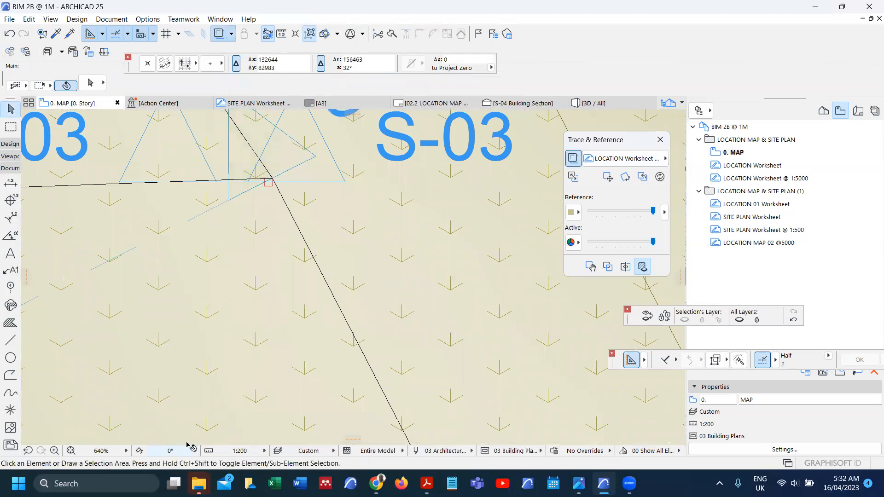
pyautogui.scroll(-10, 237, 346)
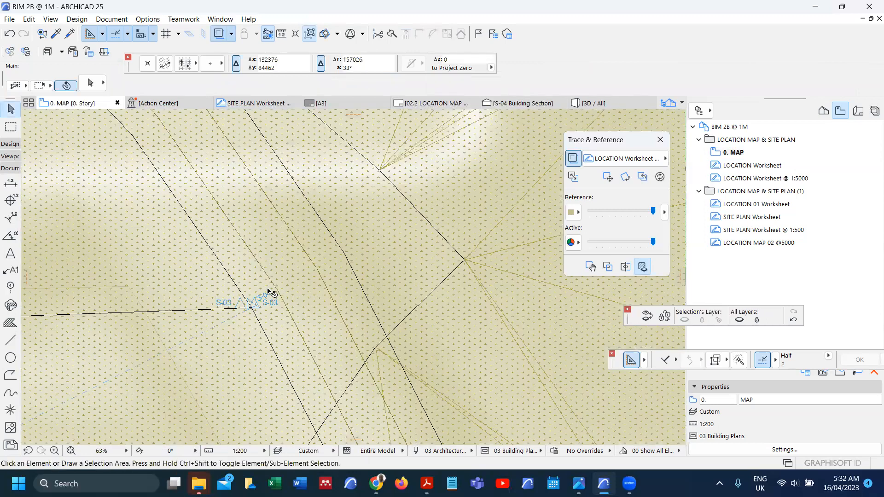
pyautogui.scroll(-15, 355, 247)
pyautogui.rightClick(361, 196)
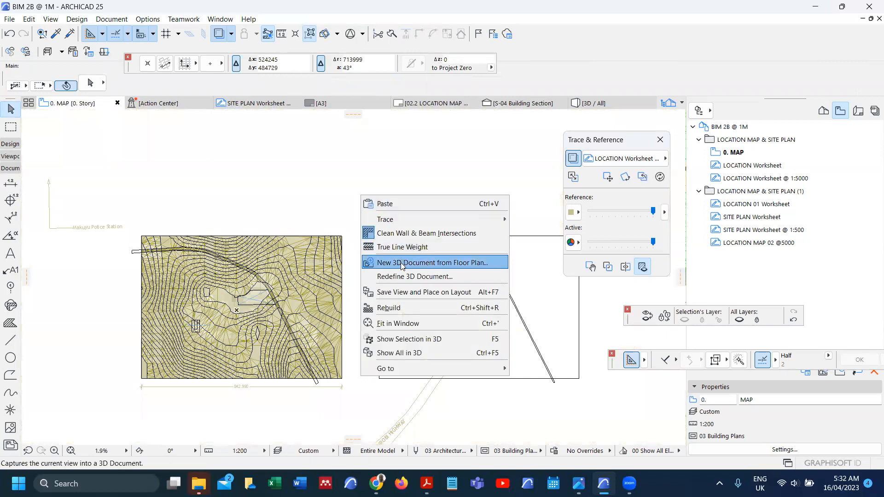
pyautogui.moveTo(506, 369)
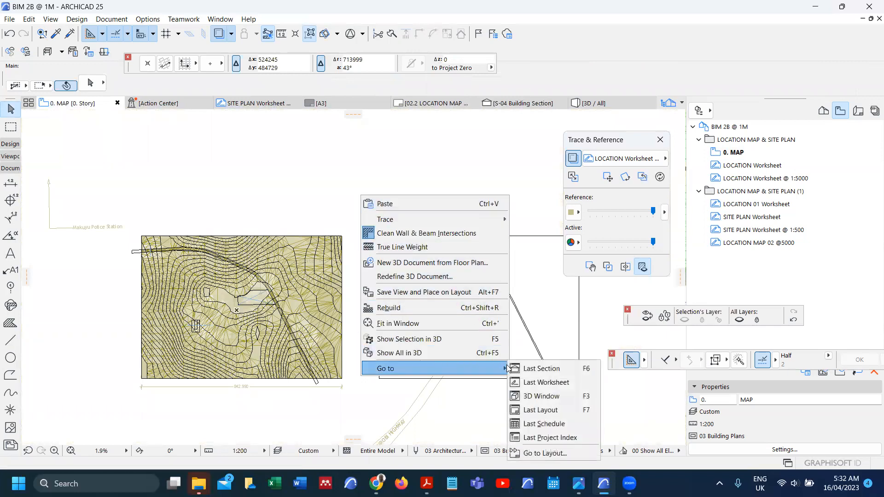
pyautogui.click(557, 400)
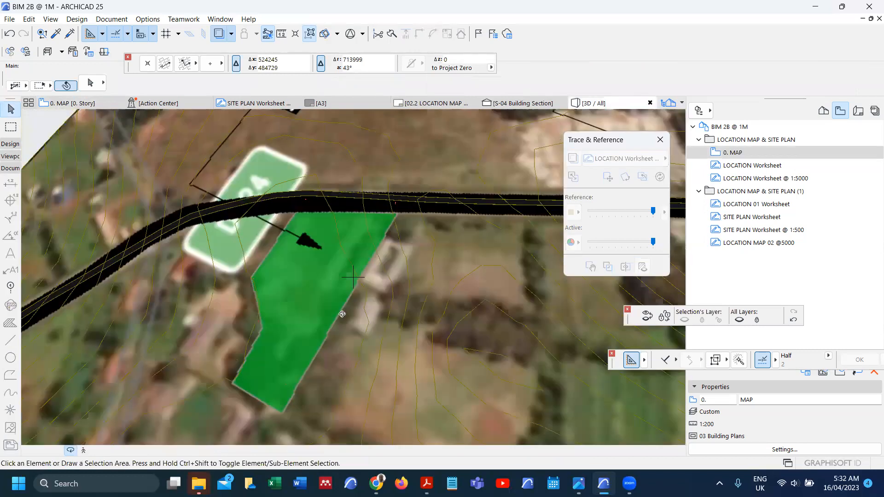
pyautogui.scroll(-2, 332, 239)
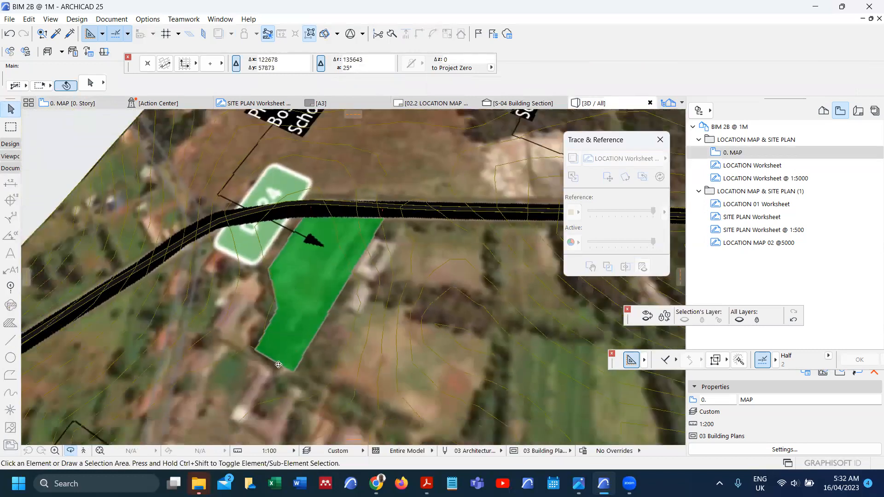
pyautogui.scroll(3, 279, 365)
pyautogui.scroll(2, 282, 372)
pyautogui.keyDown('shift'); pyautogui.moveTo(302, 300); pyautogui.dragTo(250, 326, button='middle'); pyautogui.keyUp('shift')
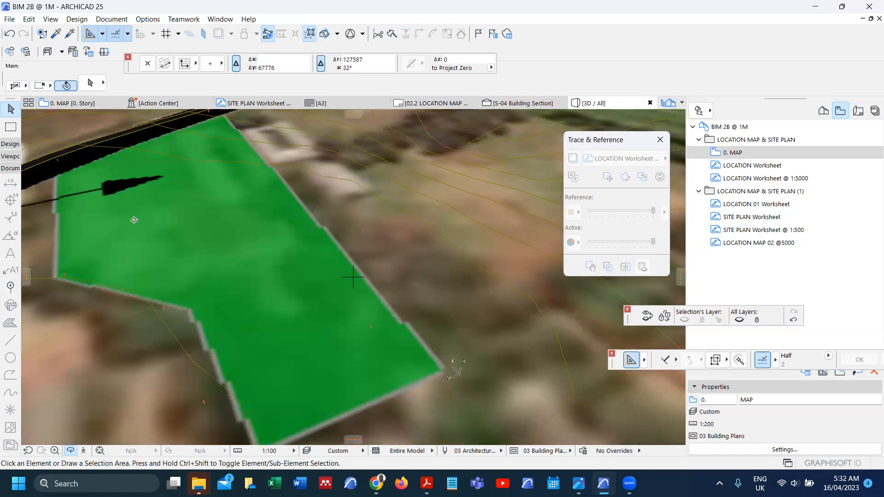
pyautogui.scroll(-2, 73, 258)
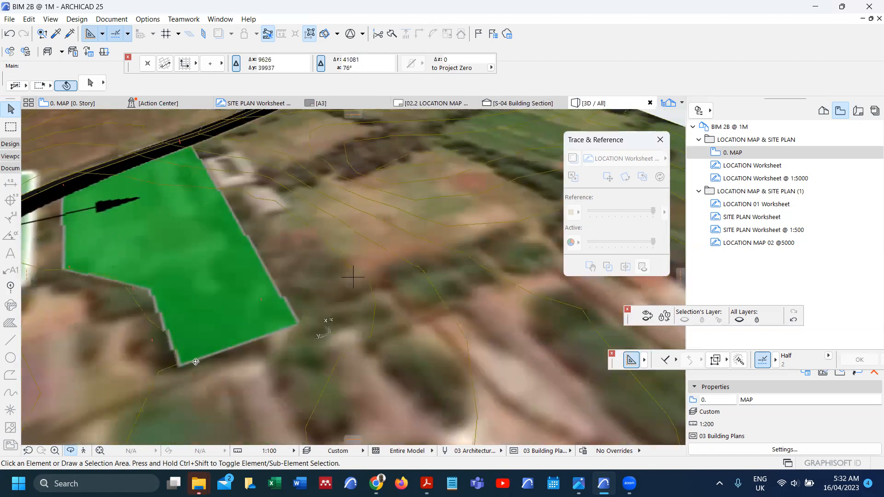
pyautogui.scroll(5, 157, 240)
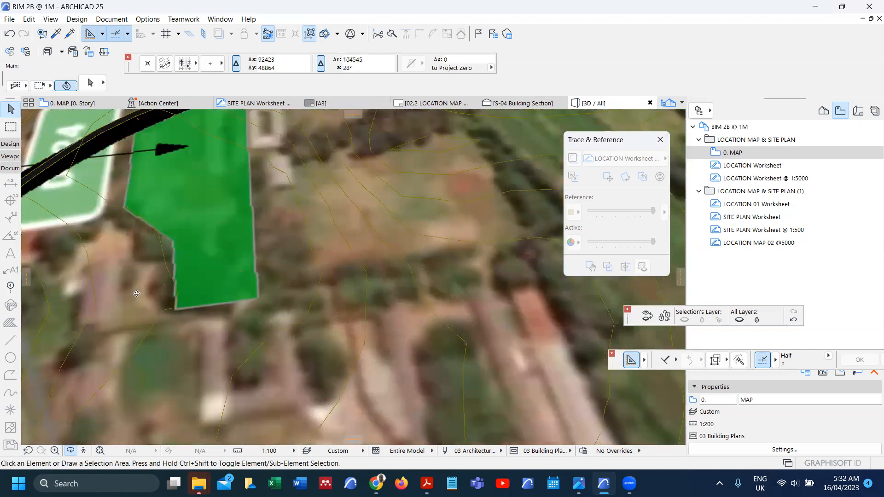
pyautogui.scroll(-3, 185, 246)
pyautogui.keyDown('shift'); pyautogui.moveTo(174, 215); pyautogui.dragTo(302, 238, button='middle'); pyautogui.keyUp('shift')
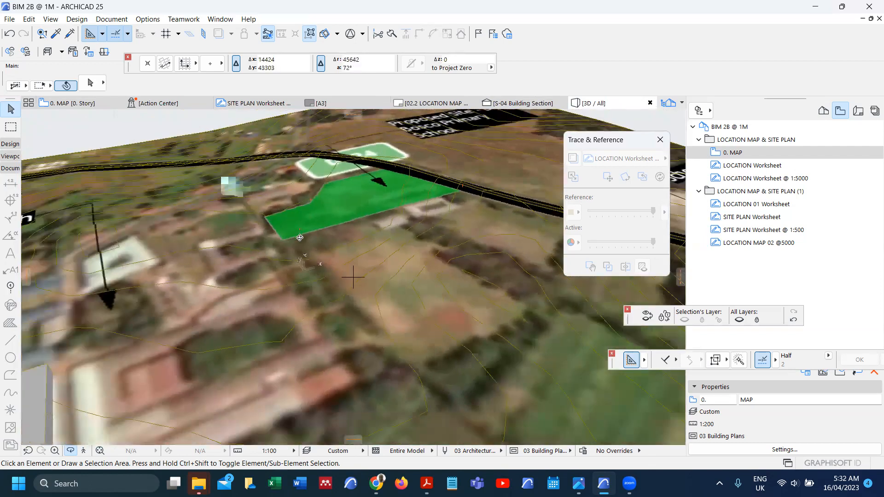
pyautogui.scroll(3, 408, 182)
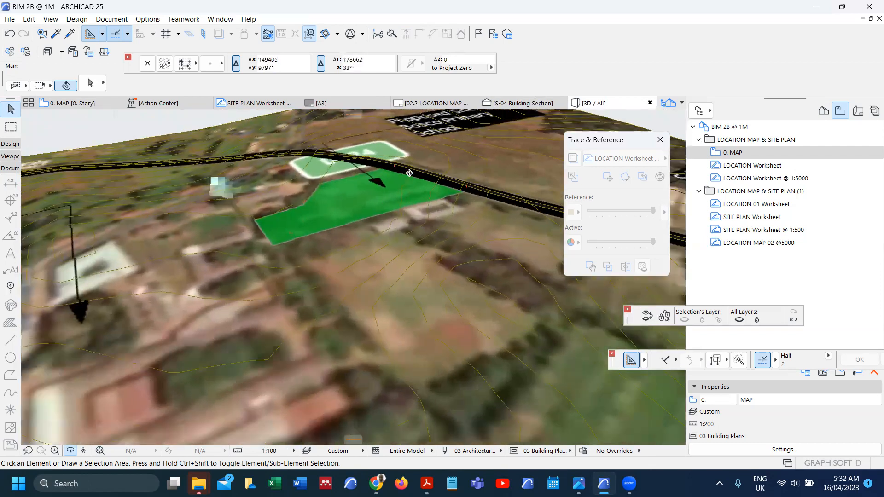
pyautogui.scroll(-4, 339, 276)
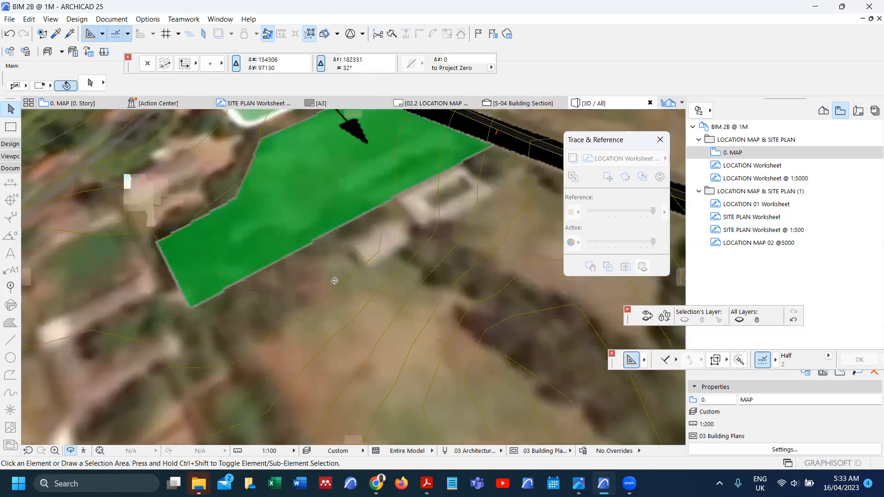
pyautogui.scroll(-3, 355, 264)
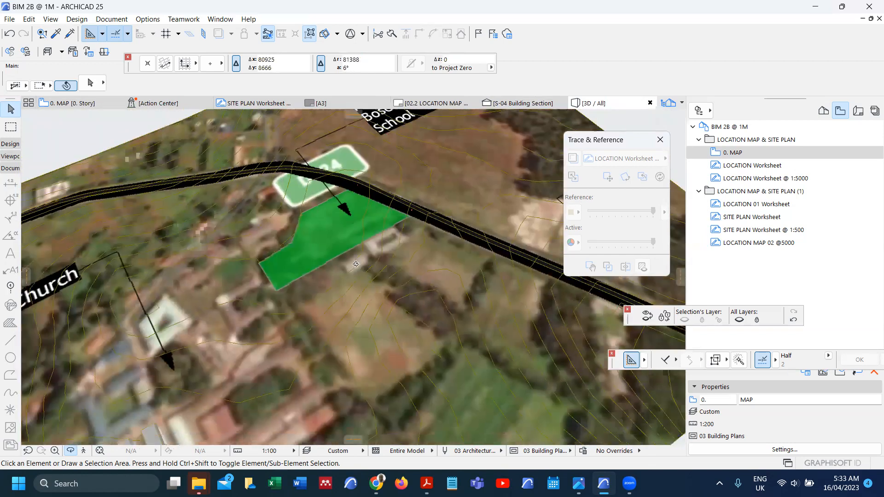
pyautogui.scroll(3, 387, 204)
pyautogui.scroll(1, 387, 203)
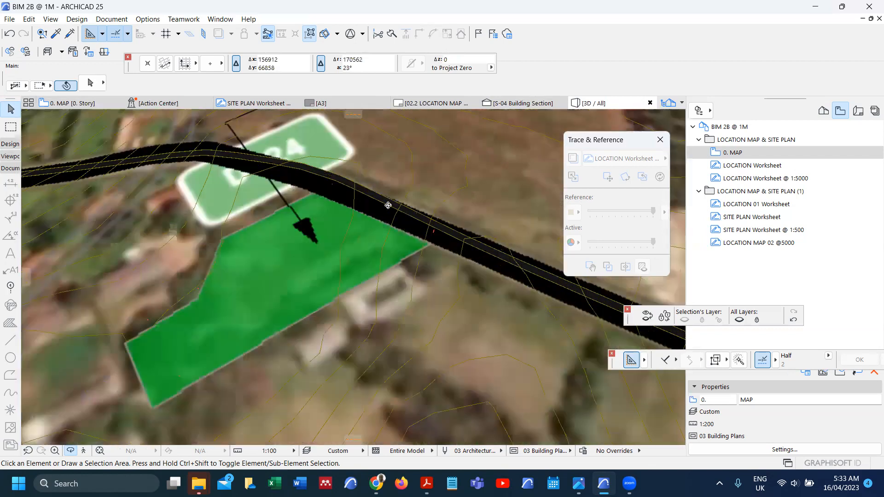
pyautogui.scroll(1, 389, 205)
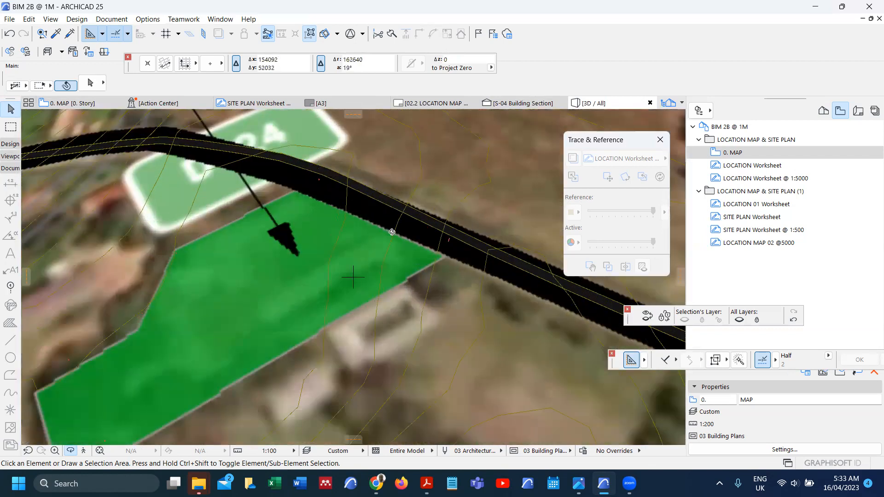
pyautogui.press('F2')
pyautogui.scroll(3, 248, 296)
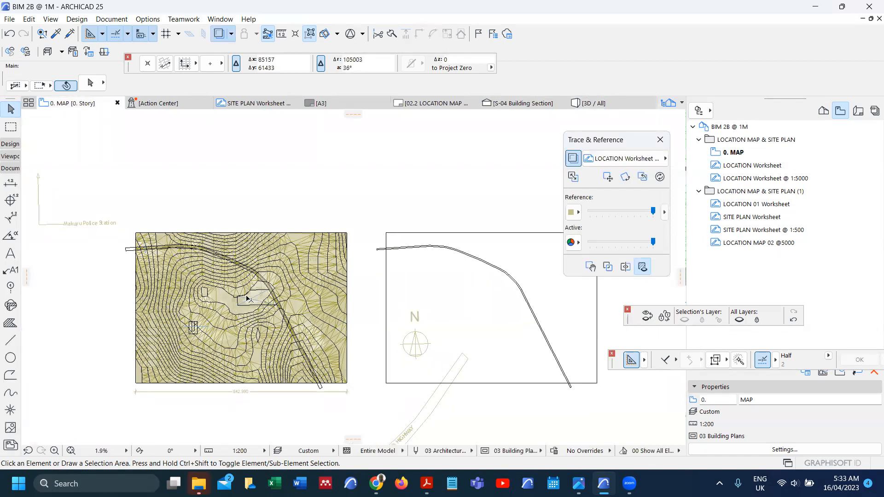
# Step: Show SITE PLAN Worksheet @ 1:500 as trace reference and inspect the PARKING area
pyautogui.scroll(4, 299, 271)
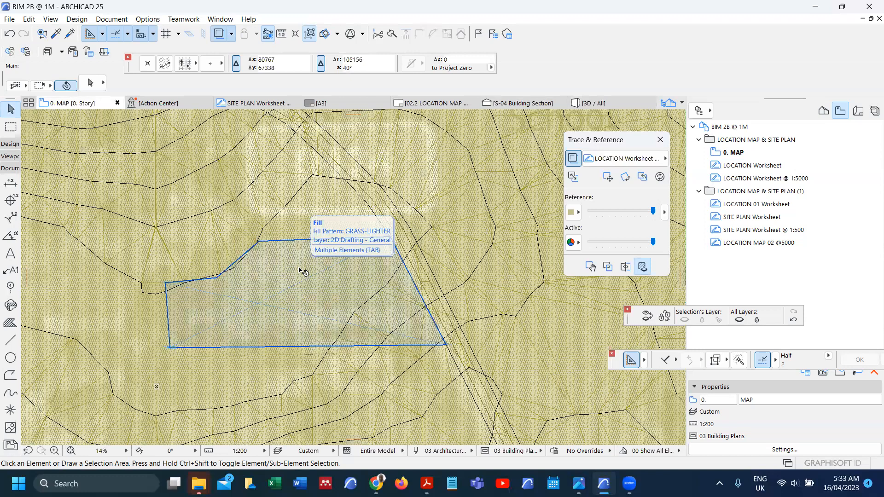
pyautogui.rightClick(762, 236)
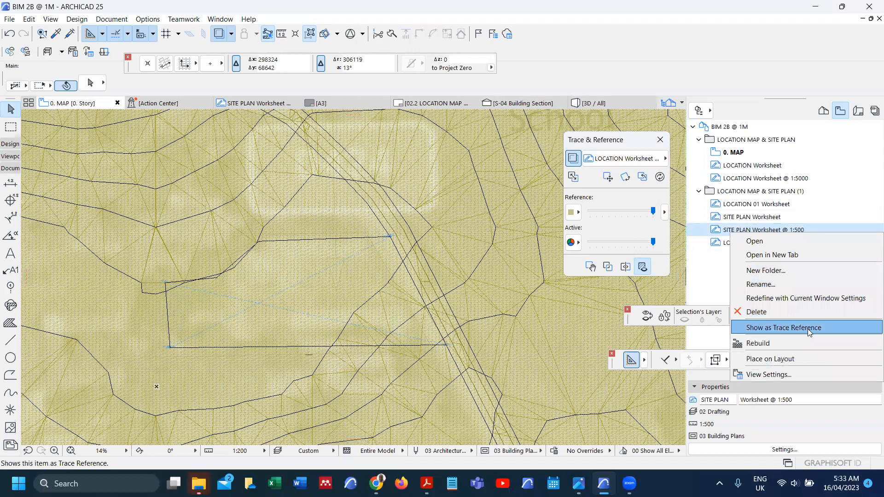
pyautogui.click(807, 329)
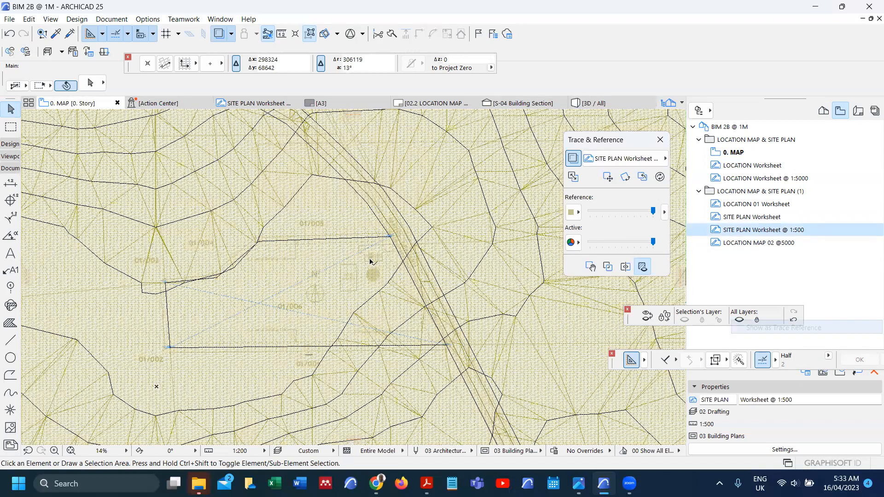
pyautogui.scroll(5, 380, 237)
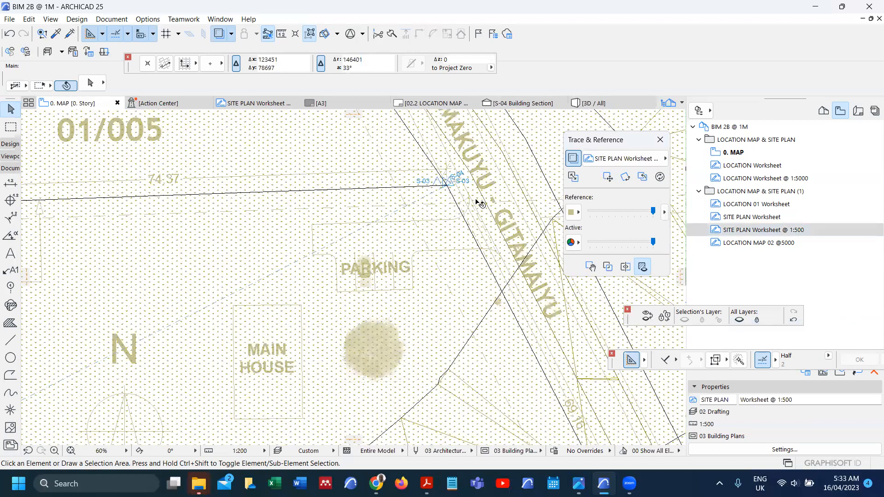
pyautogui.scroll(-1, 344, 241)
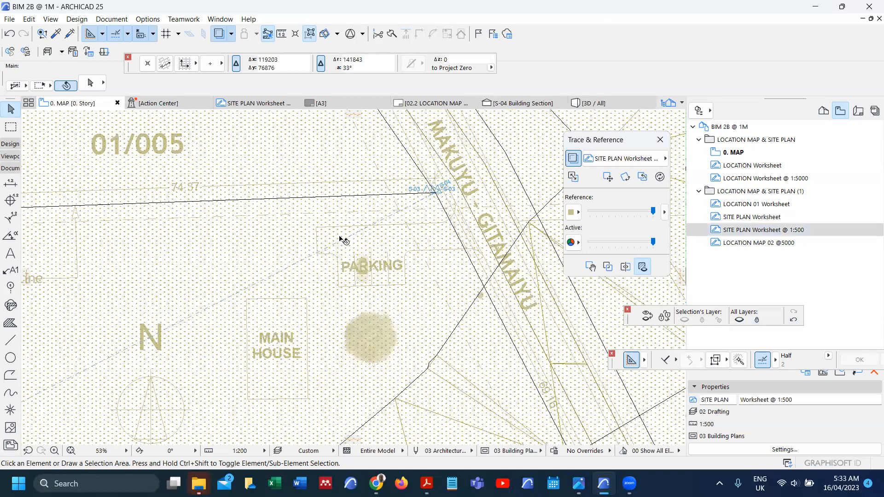
pyautogui.scroll(-5, 343, 240)
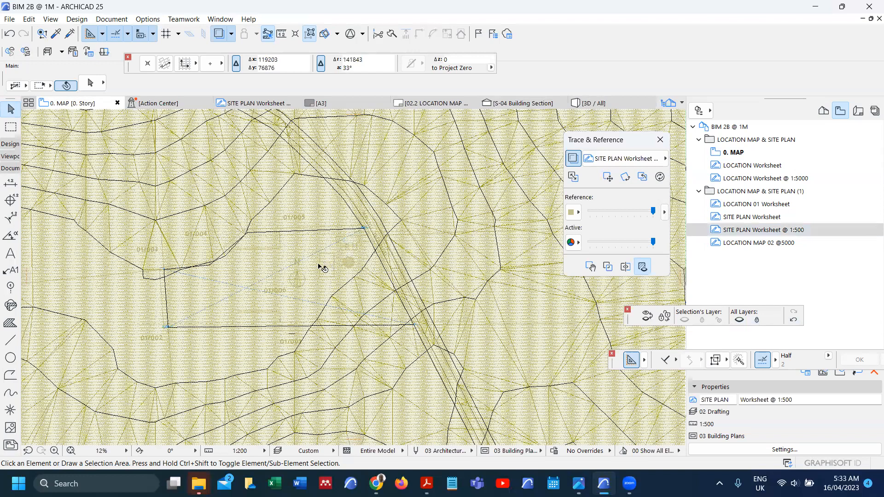
pyautogui.scroll(5, 319, 221)
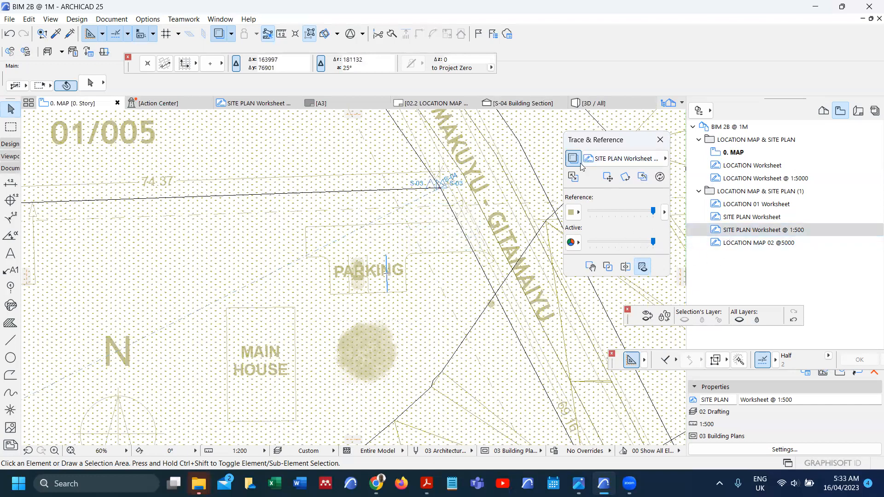
pyautogui.click(573, 177)
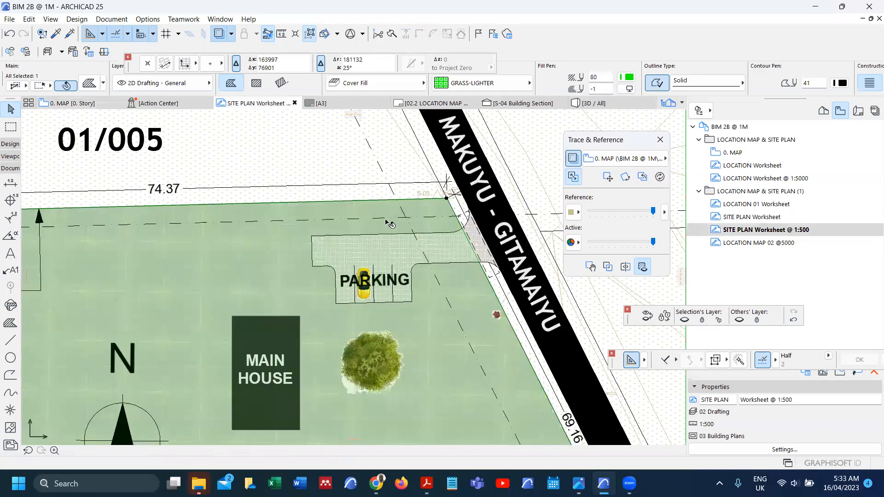
# Step: Select all fills on the SITE PLAN Worksheet, then swap back to the 0. MAP plan
pyautogui.scroll(4, 389, 232)
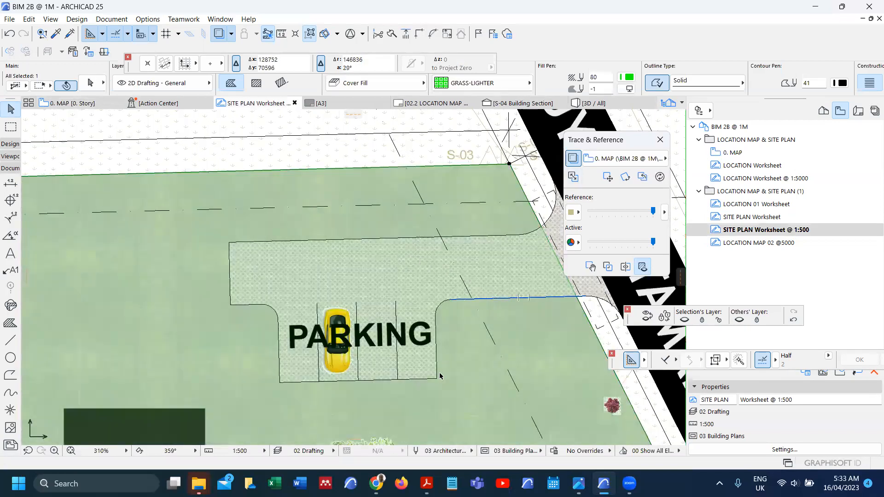
pyautogui.click(6, 323)
pyautogui.hotkey('ctrl', 'a')
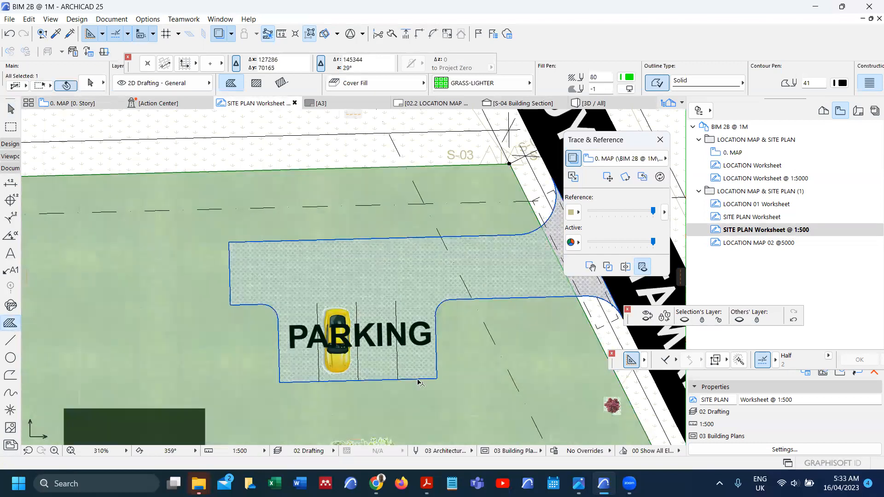
pyautogui.scroll(-2, 394, 296)
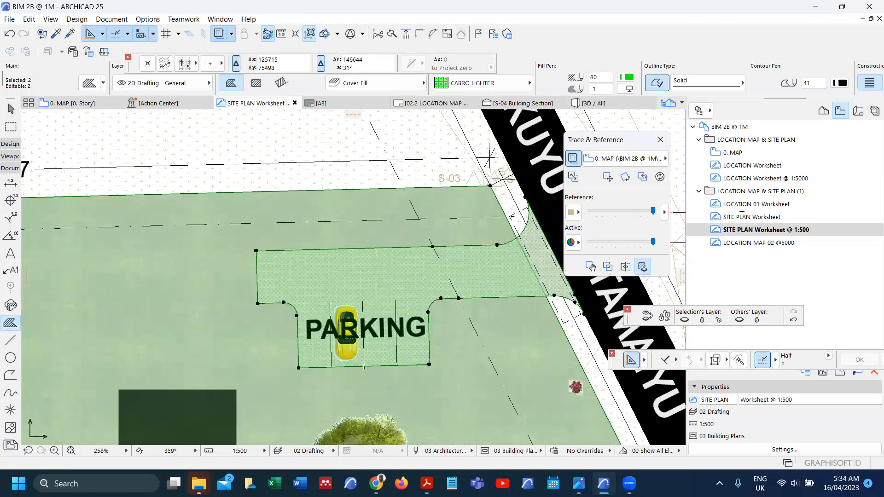
pyautogui.click(573, 177)
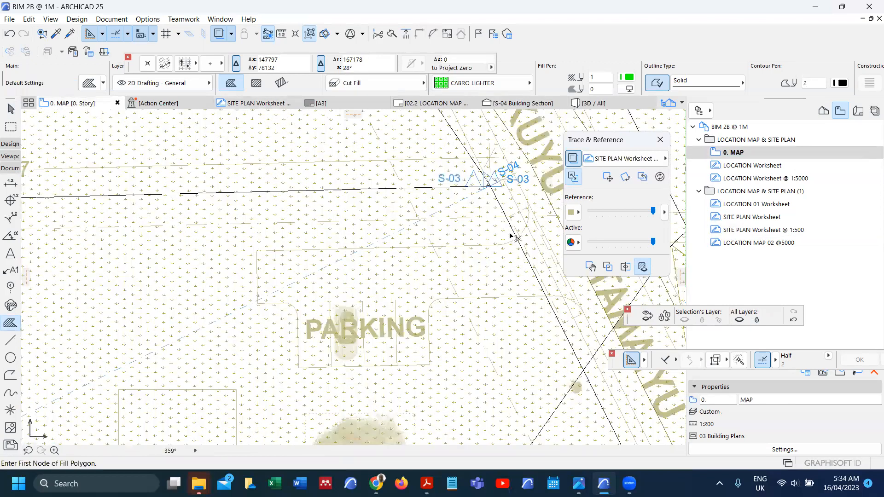
# Step: Paste the copied parking fills and linework onto the map at their original location
pyautogui.hotkey('ctrl', 'v')
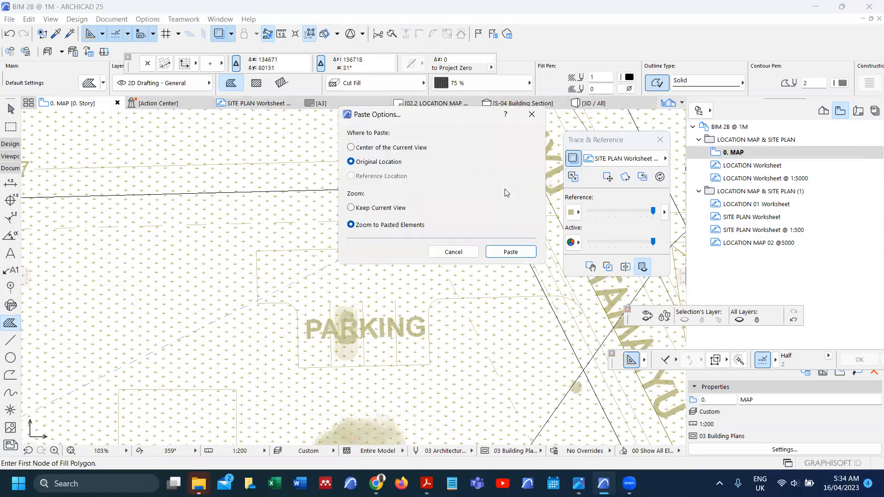
pyautogui.click(491, 251)
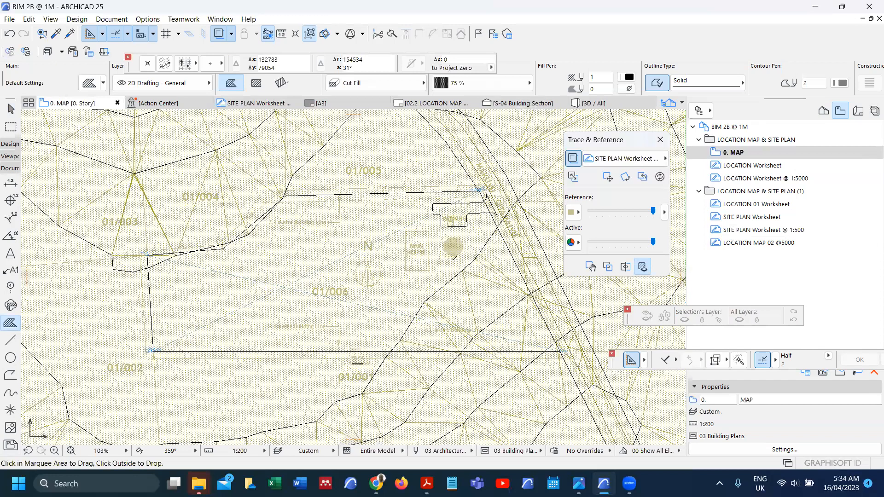
pyautogui.click(348, 90)
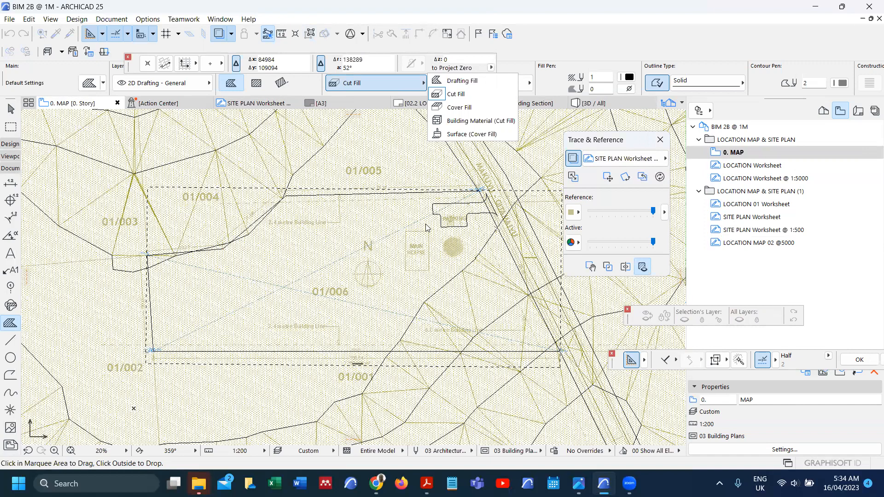
pyautogui.click(409, 161)
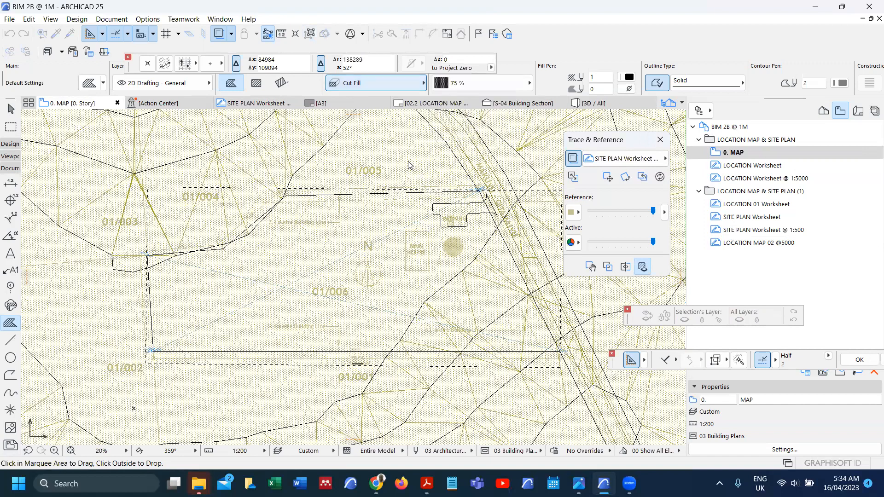
pyautogui.click(409, 161)
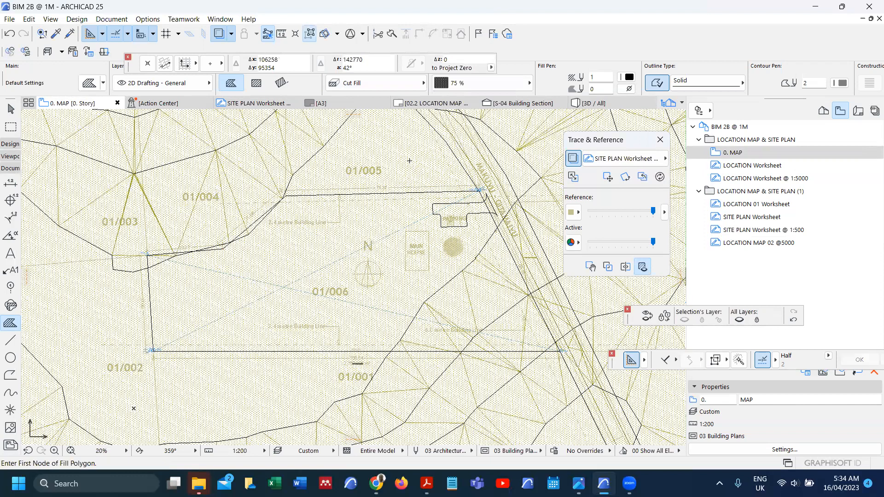
# Step: Pick up the parking fill's settings and fill the whole parking outline with green cover fill
pyautogui.keyDown('shift'); pyautogui.click(443, 226); pyautogui.keyUp('shift')
pyautogui.press('Escape')
pyautogui.scroll(1, 462, 179)
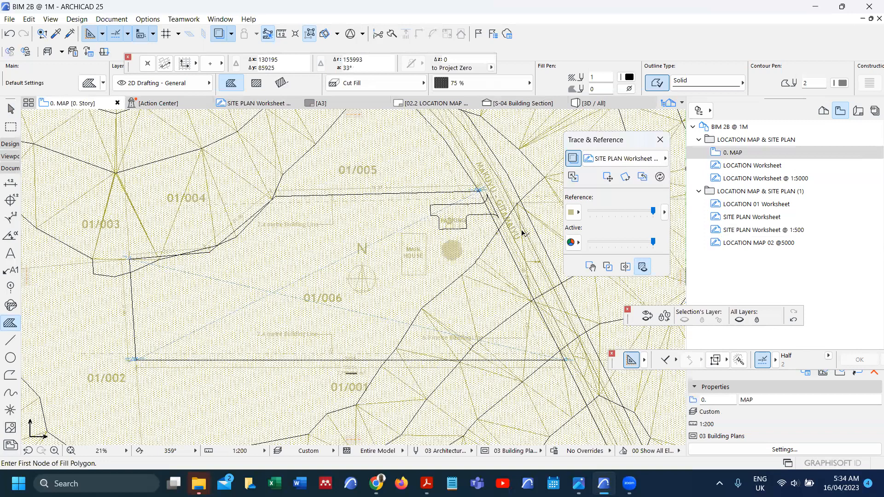
pyautogui.scroll(5, 522, 233)
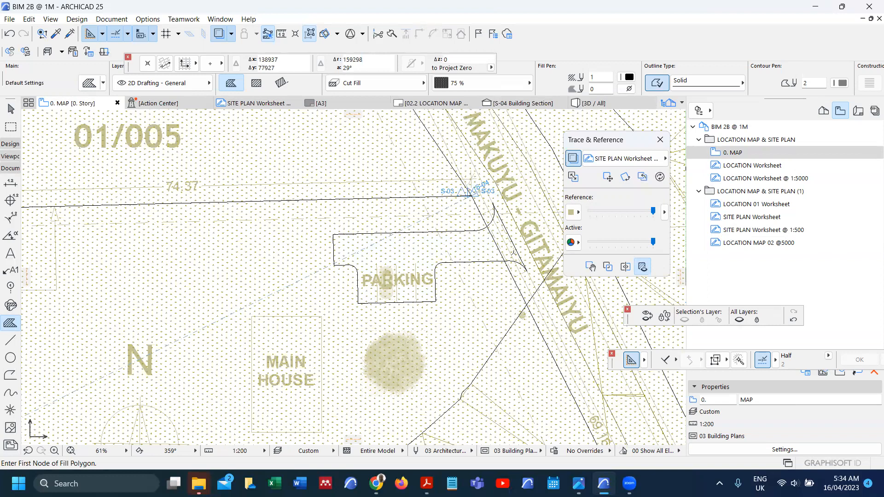
pyautogui.click(475, 257)
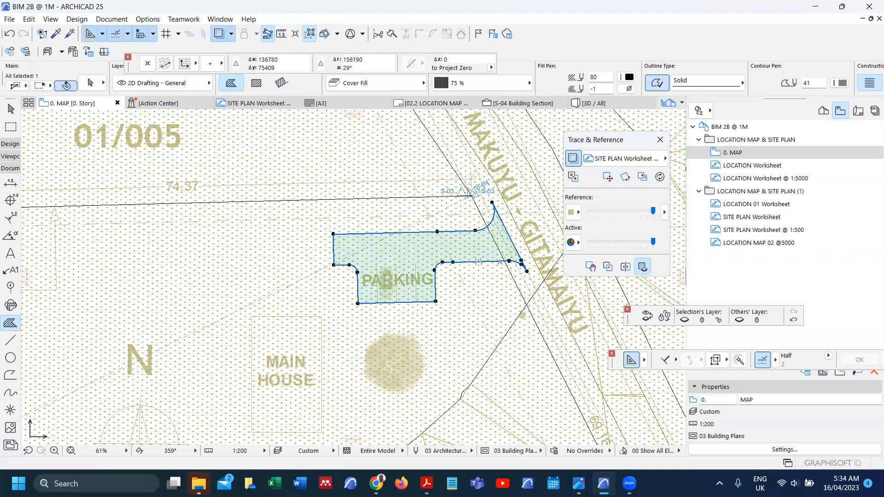
# Step: Drag a copy of the terrain mesh and parking fill 2 units over, then undo the misplaced copy
pyautogui.scroll(-3, 414, 221)
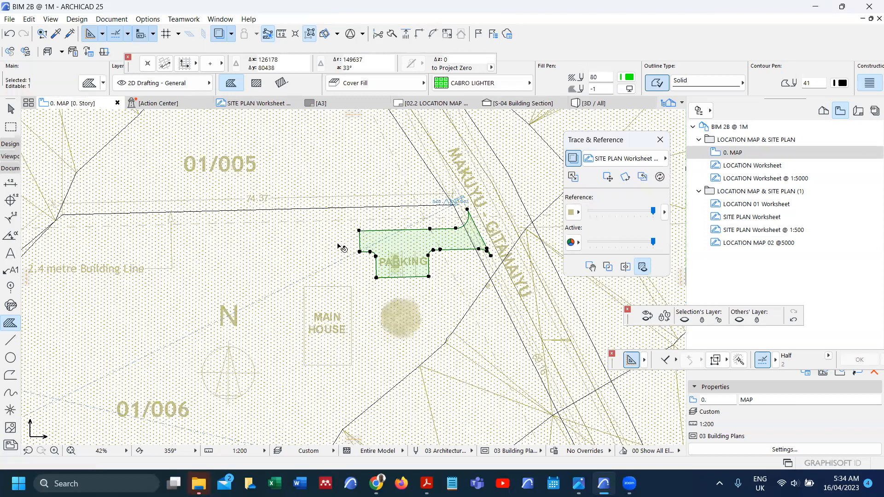
pyautogui.scroll(-4, 342, 248)
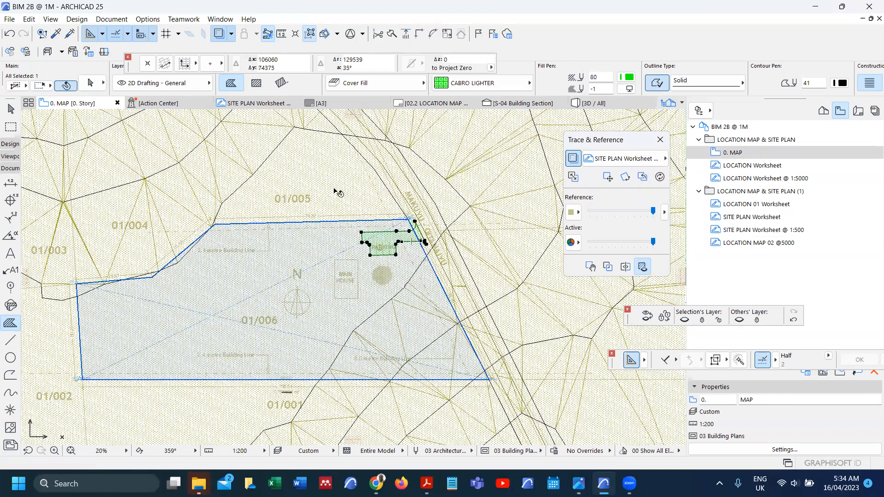
pyautogui.keyDown('shift'); pyautogui.click(334, 189); pyautogui.keyUp('shift')
pyautogui.scroll(-4, 306, 242)
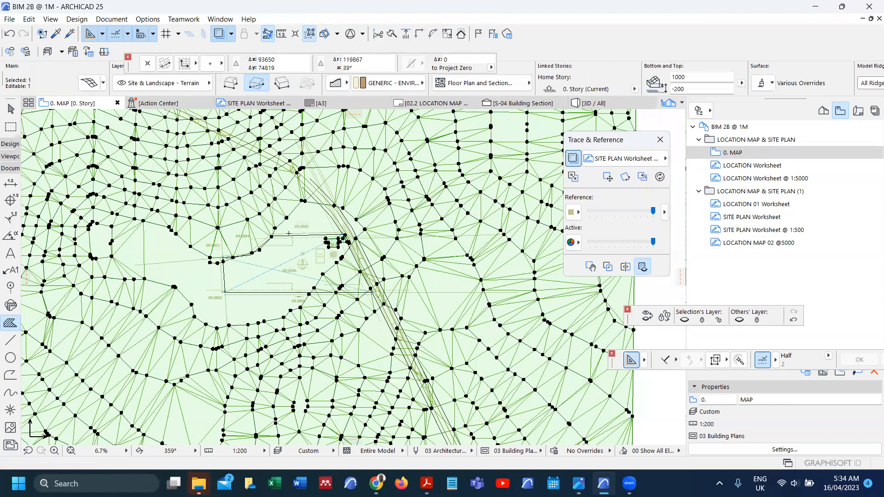
pyautogui.scroll(-5, 294, 230)
pyautogui.hotkey('ctrl', 'shift', 'd')
pyautogui.click(290, 231)
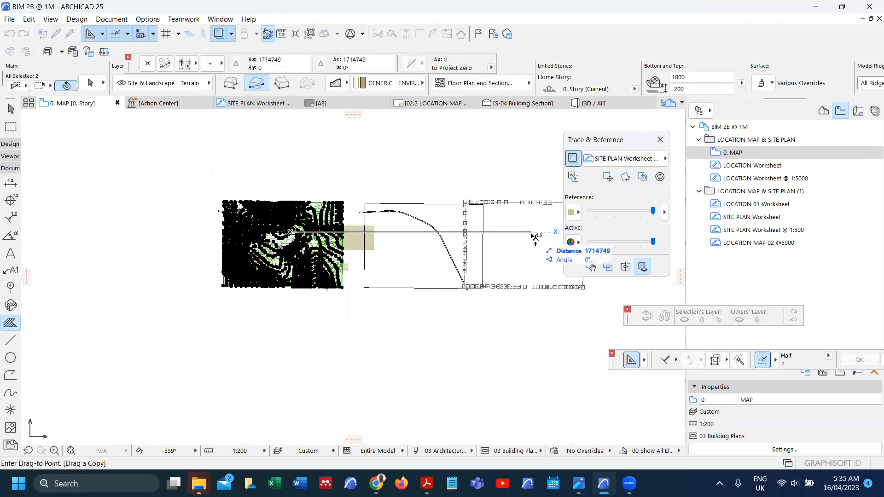
pyautogui.write('200000')
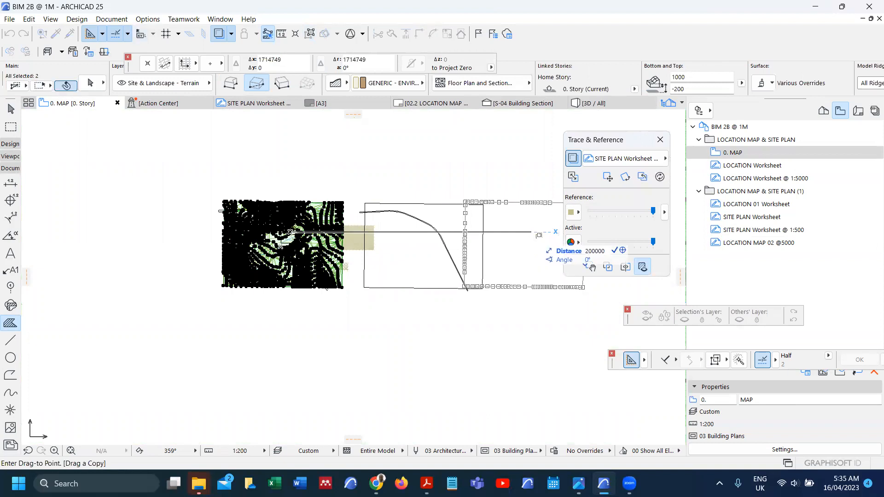
pyautogui.press('Return')
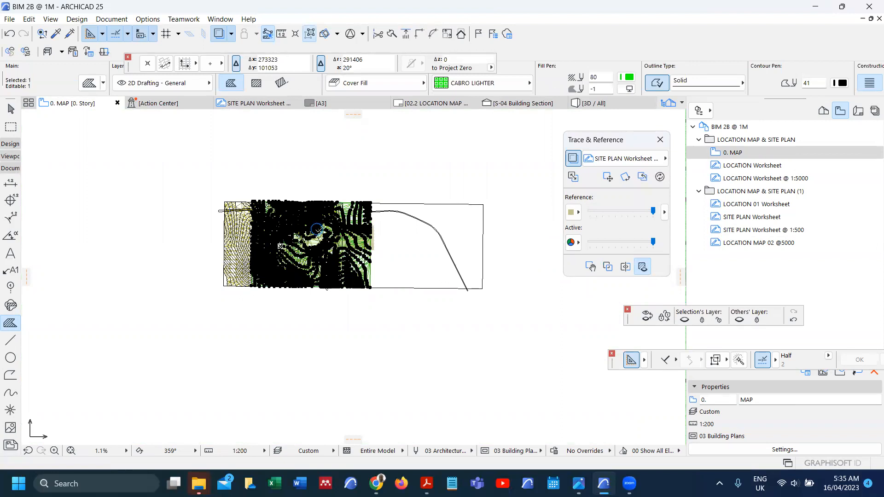
pyautogui.hotkey('ctrl', 'd')
pyautogui.click(255, 224)
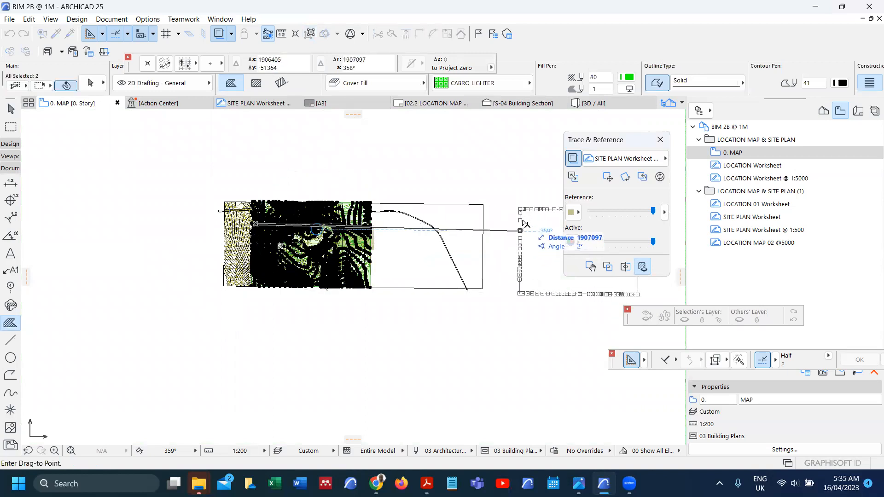
pyautogui.press('Escape')
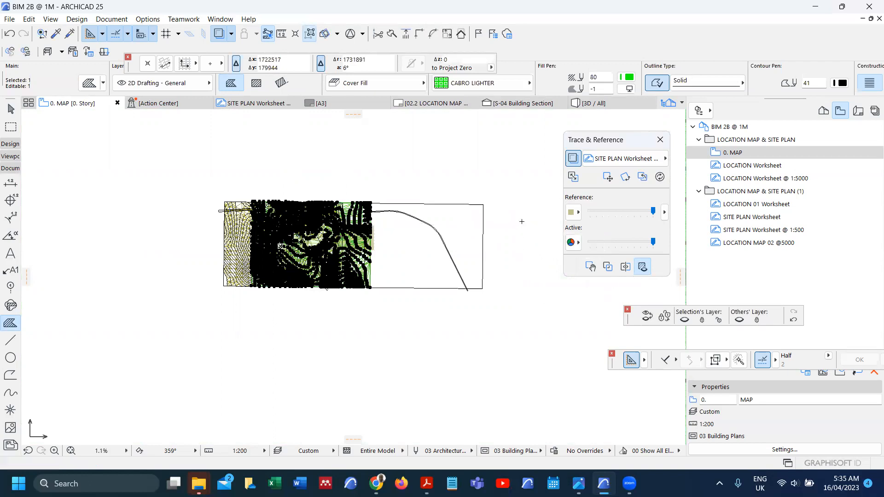
pyautogui.hotkey('ctrl', 'z')
# Step: Drag a copy of the mesh and fill 2000000 to the right of the site drawings
pyautogui.hotkey('ctrl', 'shift', 'd')
pyautogui.click(258, 272)
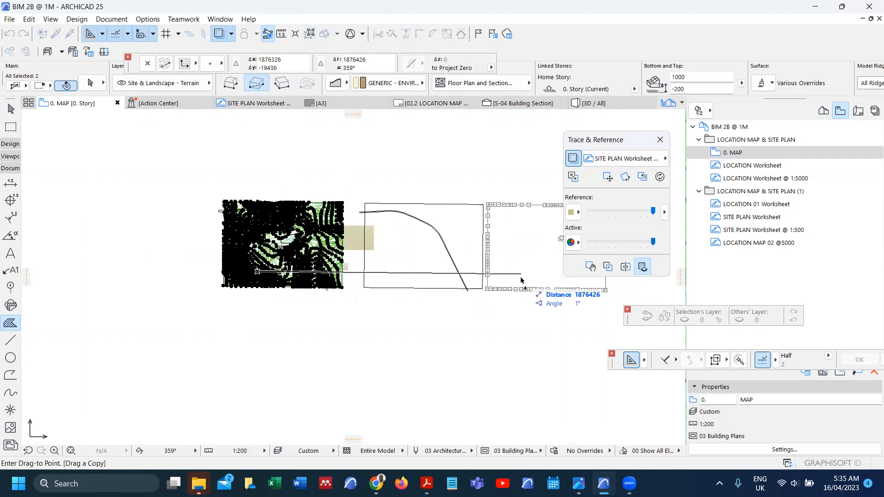
pyautogui.write('200')
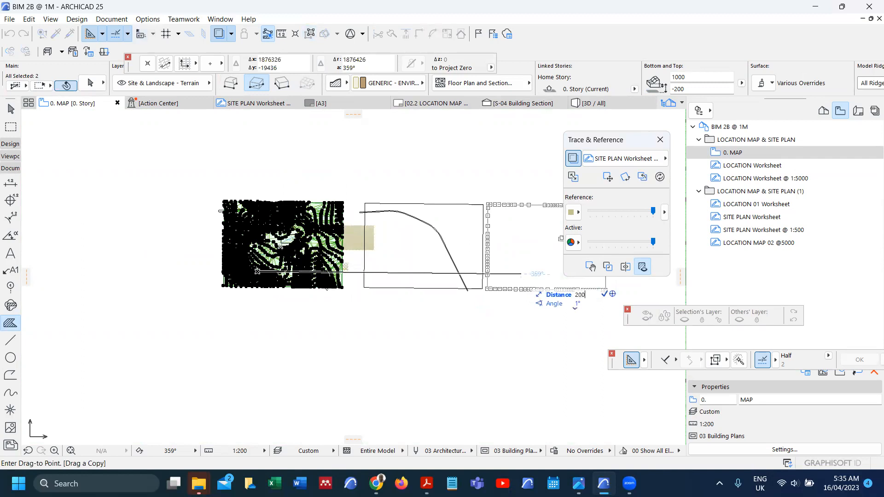
pyautogui.write('0000')
pyautogui.press('Return')
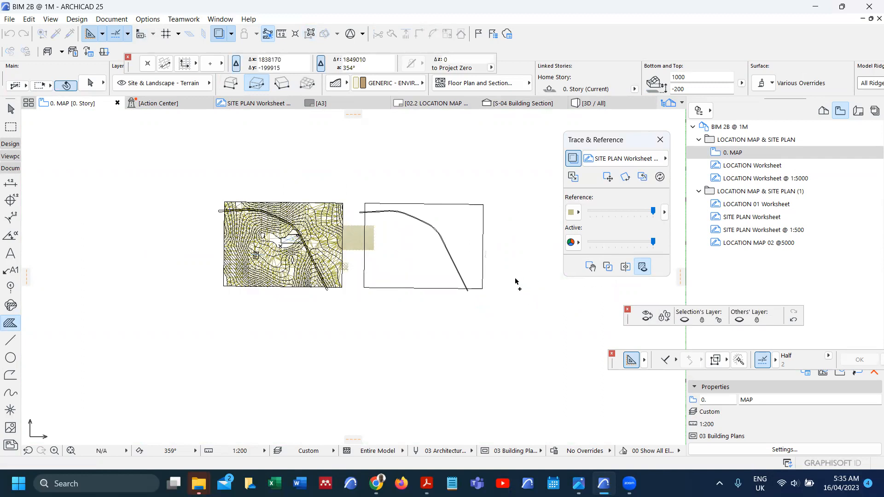
pyautogui.scroll(-2, 412, 295)
pyautogui.scroll(5, 507, 276)
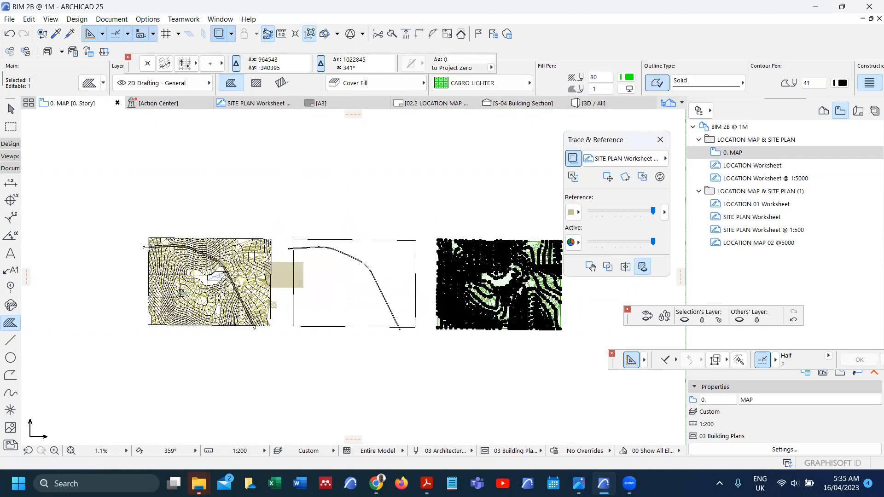
pyautogui.scroll(2, 421, 287)
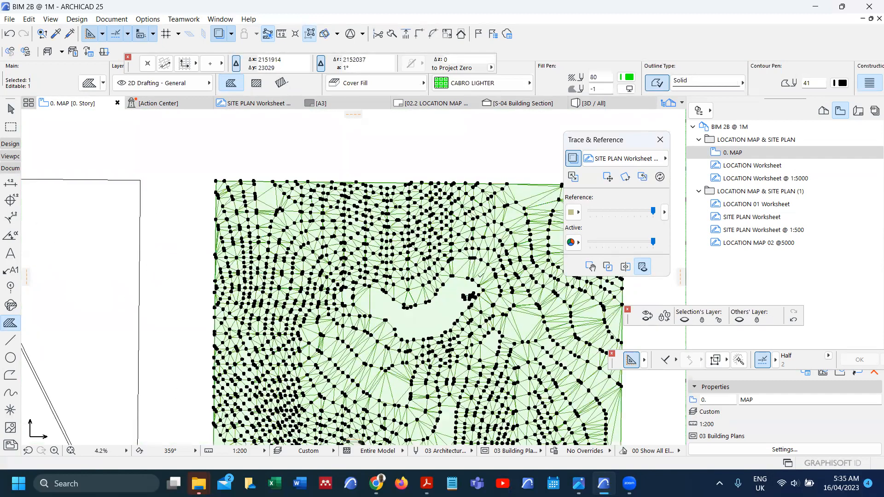
pyautogui.scroll(5, 477, 264)
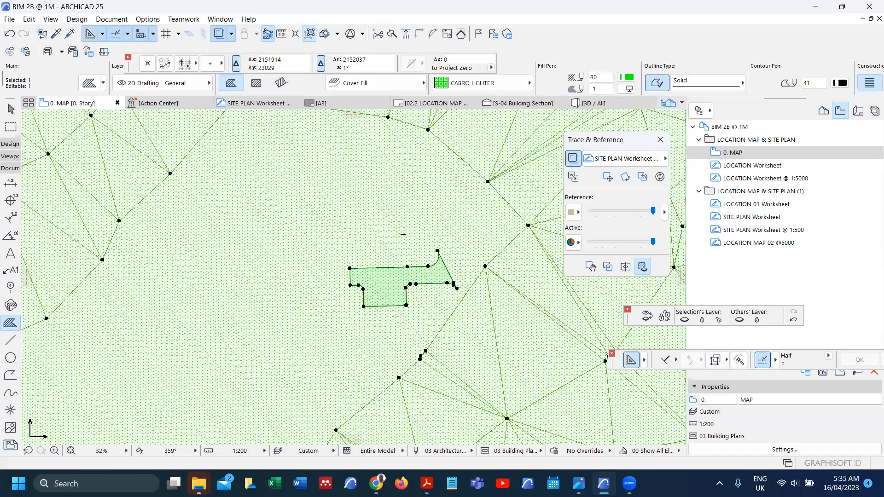
# Step: Draw an unrotated rectangular line frame, about 43398 by 27085, around the parking outline
pyautogui.press('Escape')
pyautogui.scroll(-1, 403, 234)
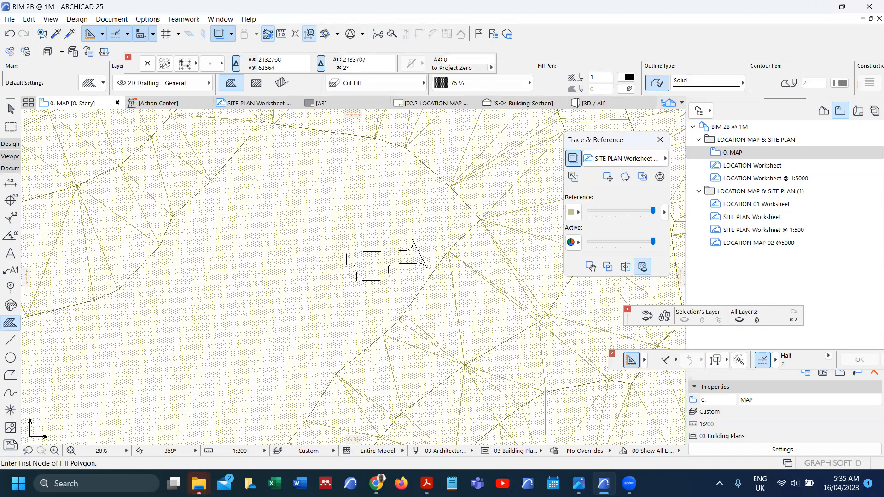
pyautogui.scroll(2, 382, 248)
pyautogui.scroll(-3, 443, 227)
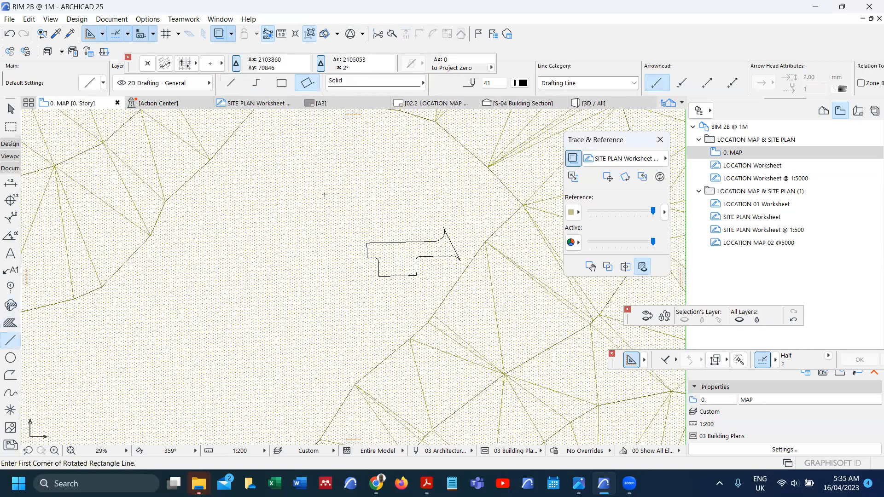
pyautogui.click(324, 195)
pyautogui.click(282, 83)
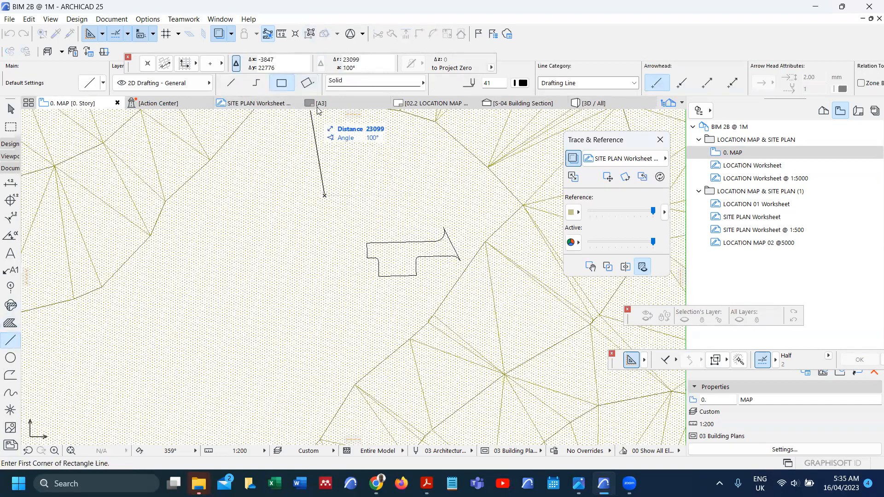
pyautogui.click(486, 297)
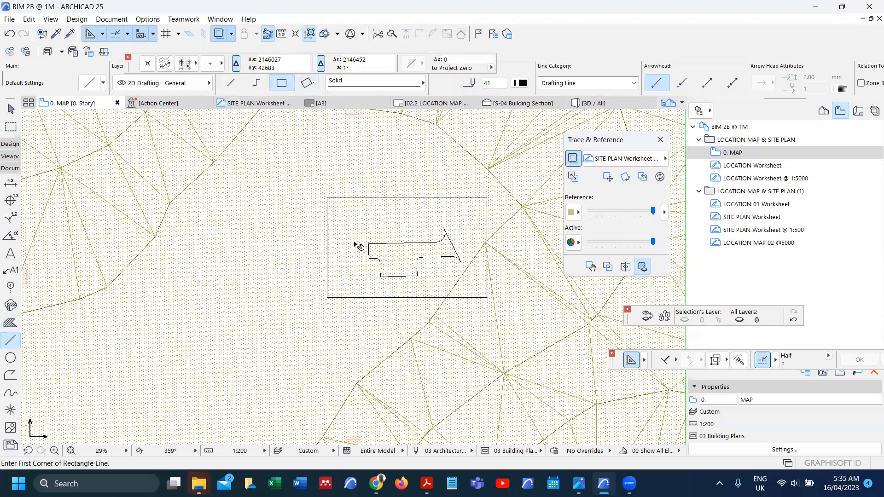
pyautogui.scroll(-2, 355, 244)
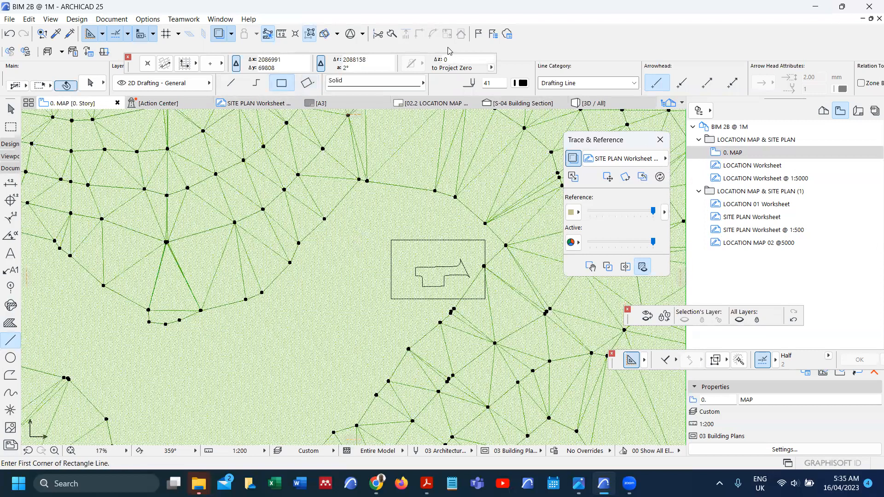
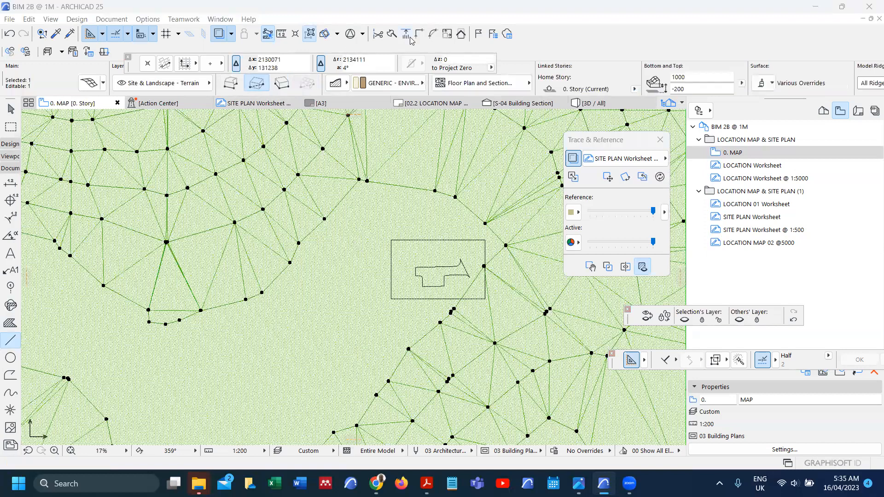
# Step: Split the terrain mesh along the rectangle's top and left edges and delete those outer pieces
pyautogui.press('Escape')
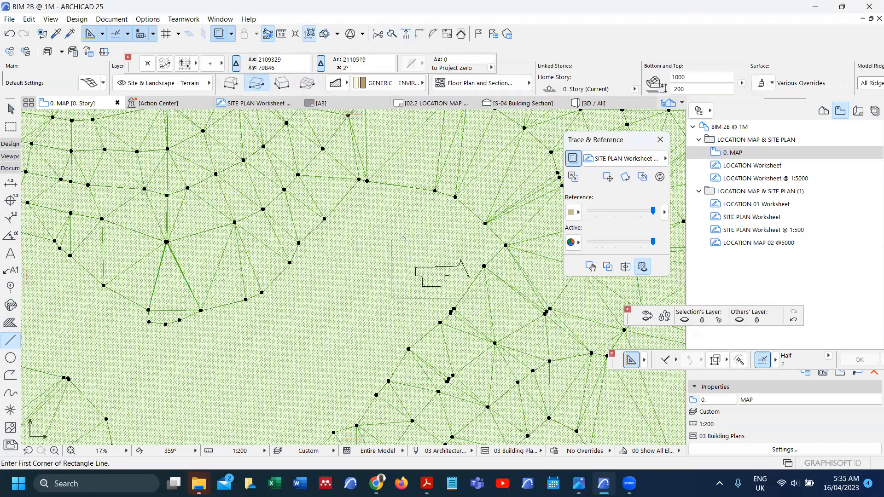
pyautogui.keyDown('shift'); pyautogui.click(399, 114); pyautogui.keyUp('shift')
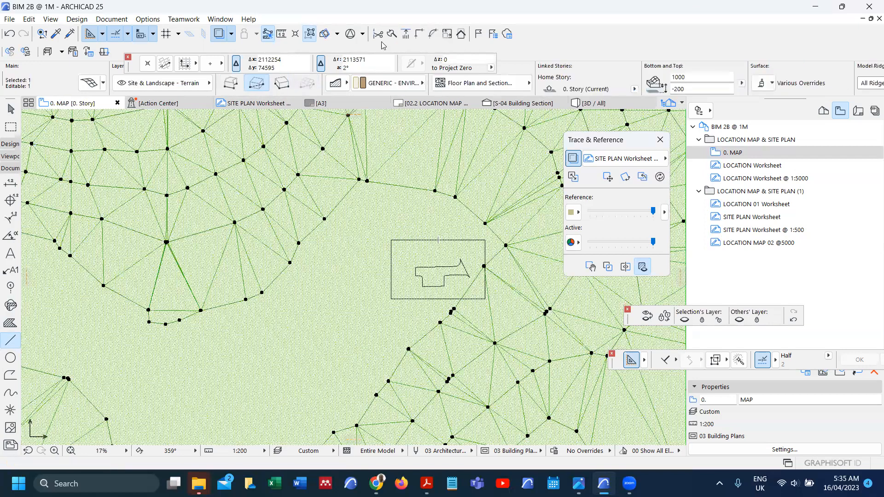
pyautogui.click(392, 34)
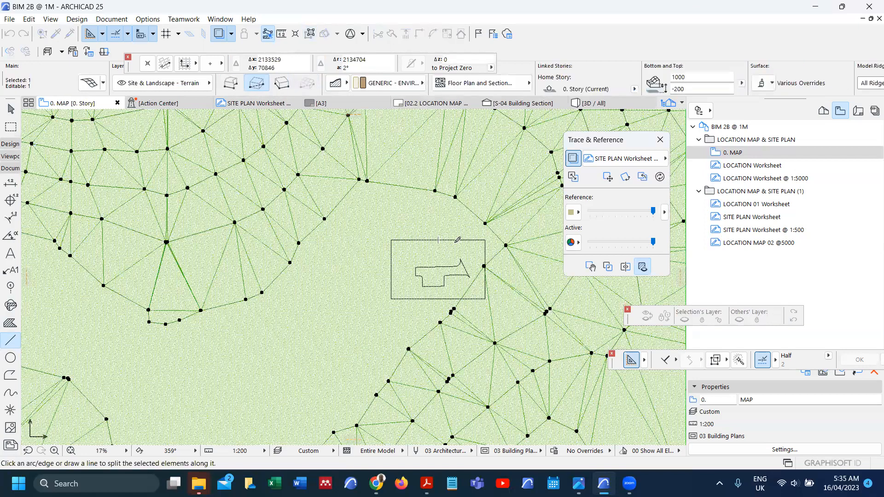
pyautogui.click(457, 241)
pyautogui.click(453, 214)
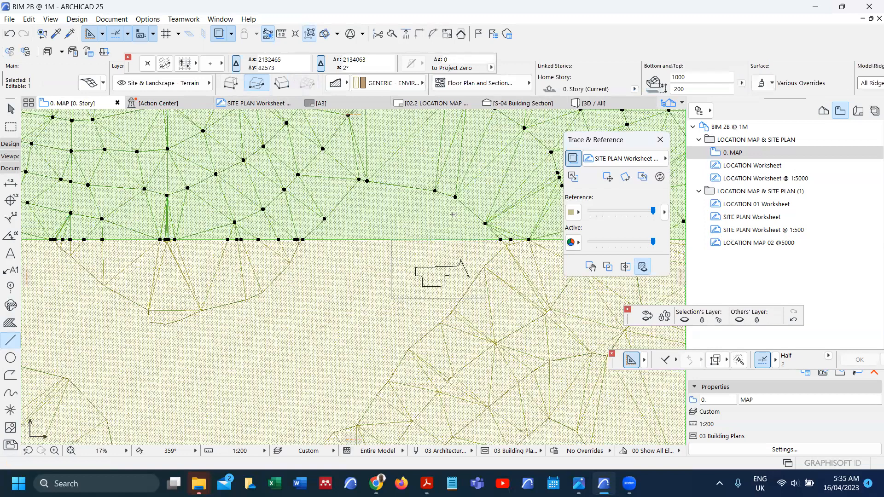
pyautogui.press('Delete')
pyautogui.keyDown('shift'); pyautogui.click(368, 295); pyautogui.keyUp('shift')
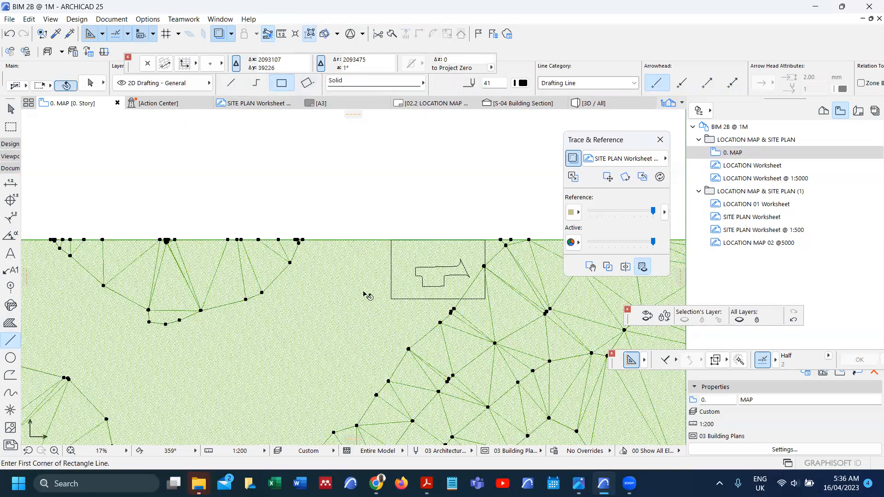
pyautogui.click(392, 34)
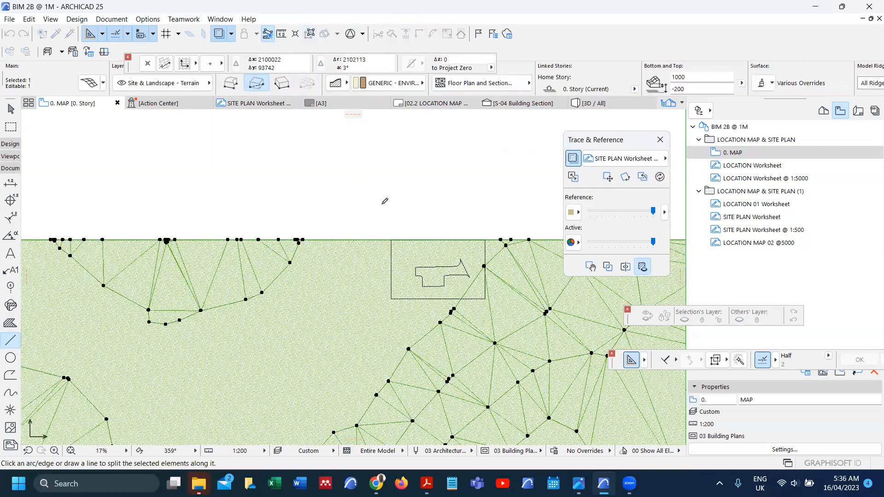
pyautogui.click(391, 251)
pyautogui.click(382, 265)
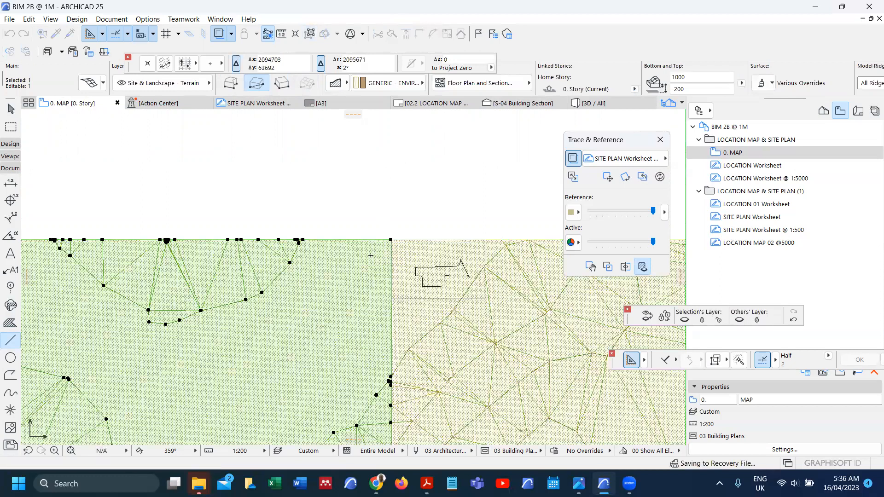
pyautogui.press('Delete')
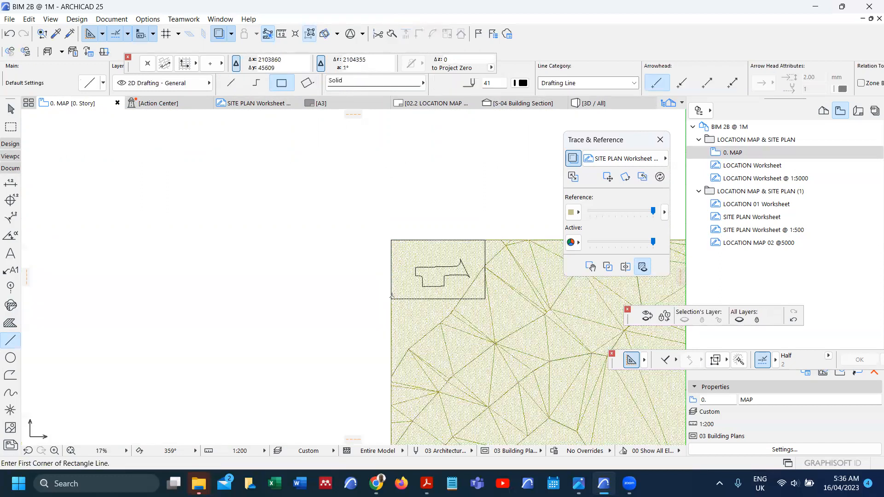
# Step: Split the terrain along the rectangle's bottom and right edges and delete those outer pieces
pyautogui.click(405, 322)
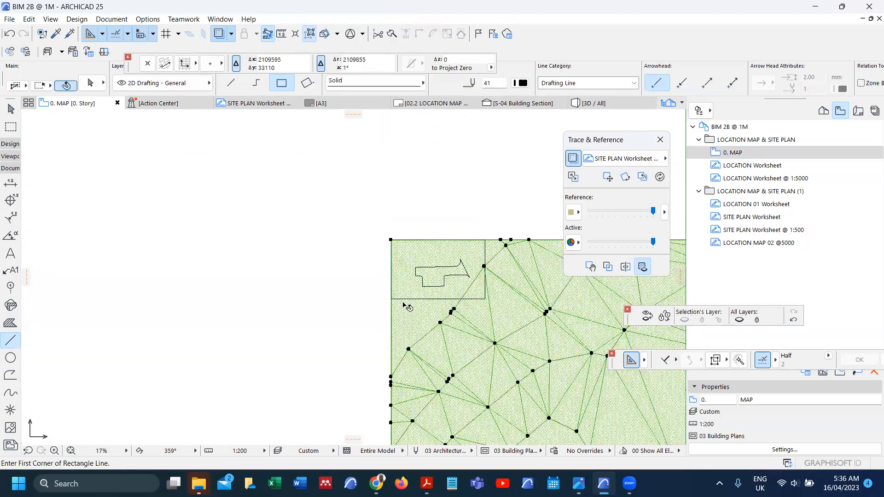
pyautogui.click(391, 34)
pyautogui.click(407, 299)
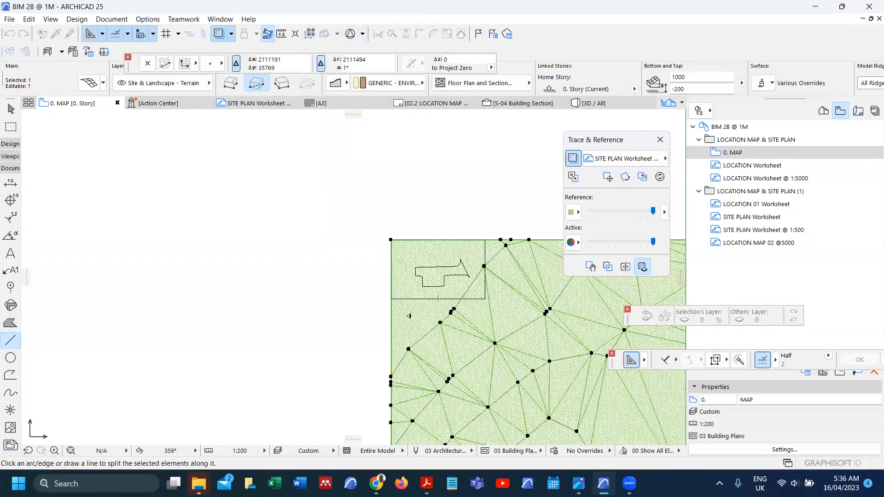
pyautogui.click(407, 315)
pyautogui.press('Delete')
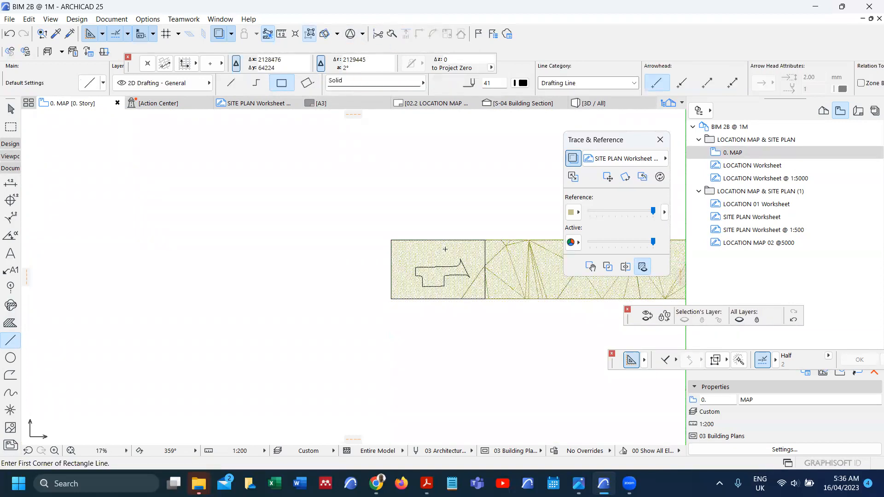
pyautogui.click(446, 253)
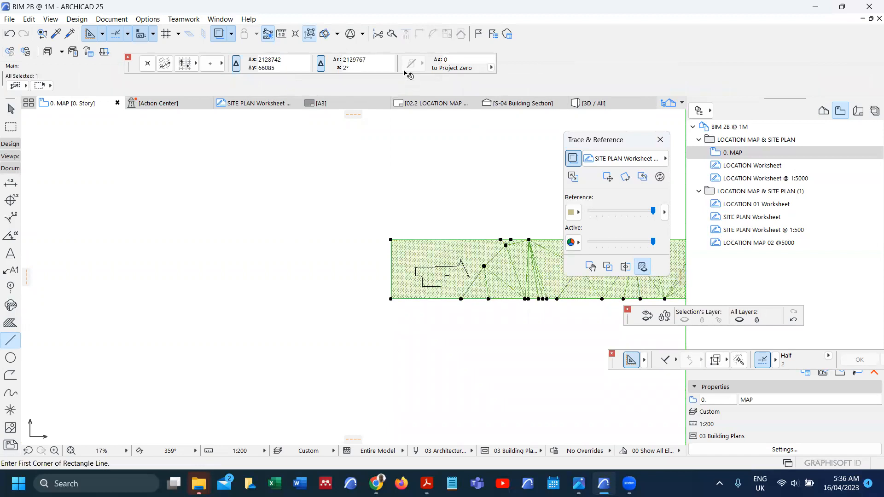
pyautogui.click(392, 34)
pyautogui.click(485, 240)
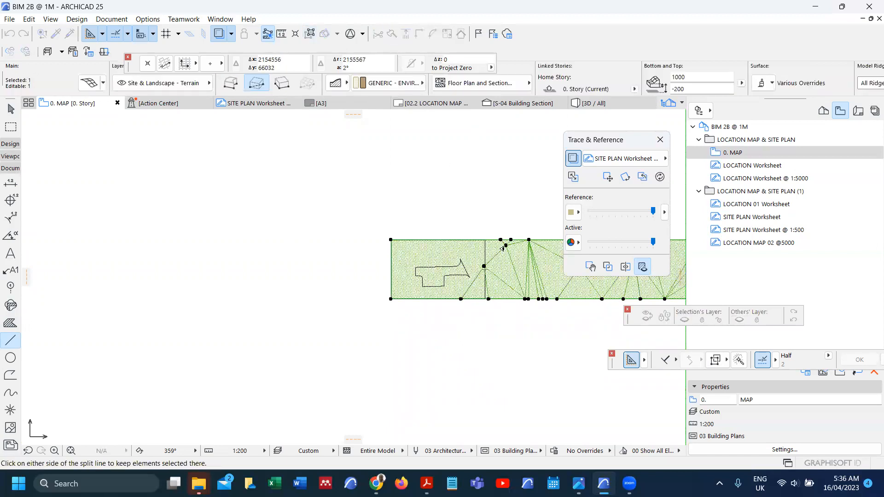
pyautogui.click(500, 247)
pyautogui.press('Delete')
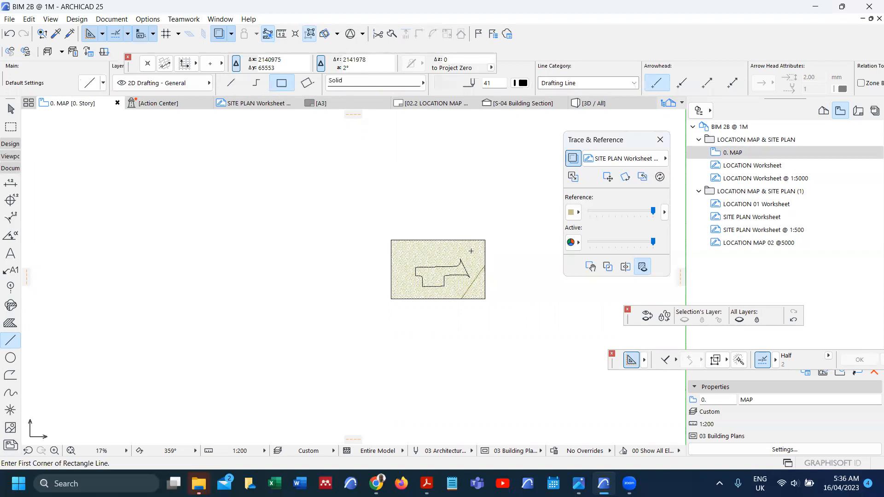
# Step: Try editing the trimmed mesh's corner and right-edge nodes, then cancel without changes
pyautogui.scroll(2, 474, 255)
pyautogui.keyDown('shift'); pyautogui.click(475, 256); pyautogui.keyUp('shift')
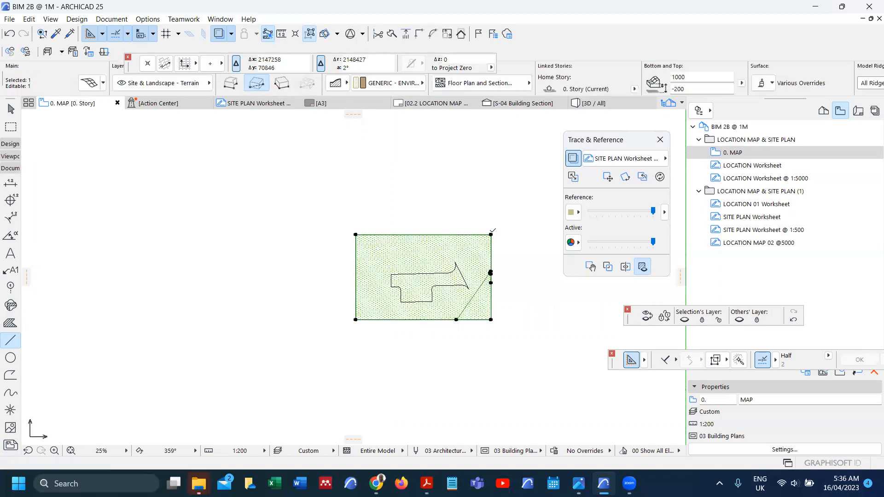
pyautogui.click(492, 235)
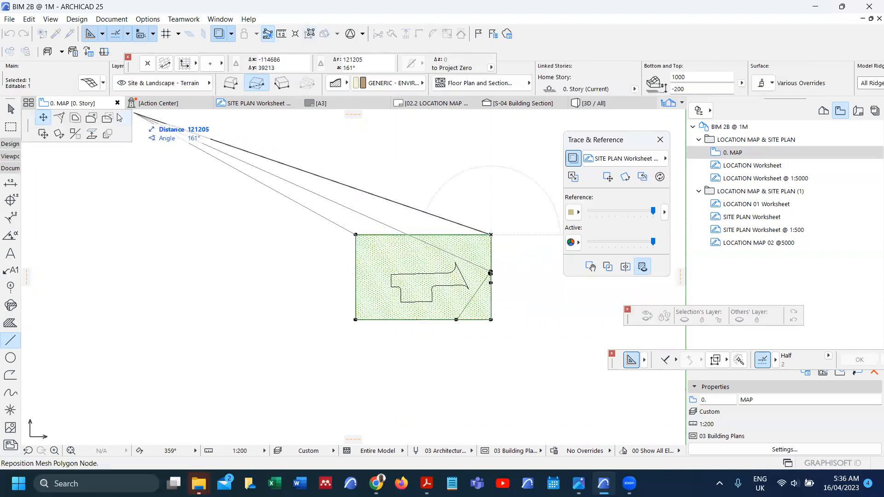
pyautogui.click(107, 123)
pyautogui.press('space')
pyautogui.click(407, 261)
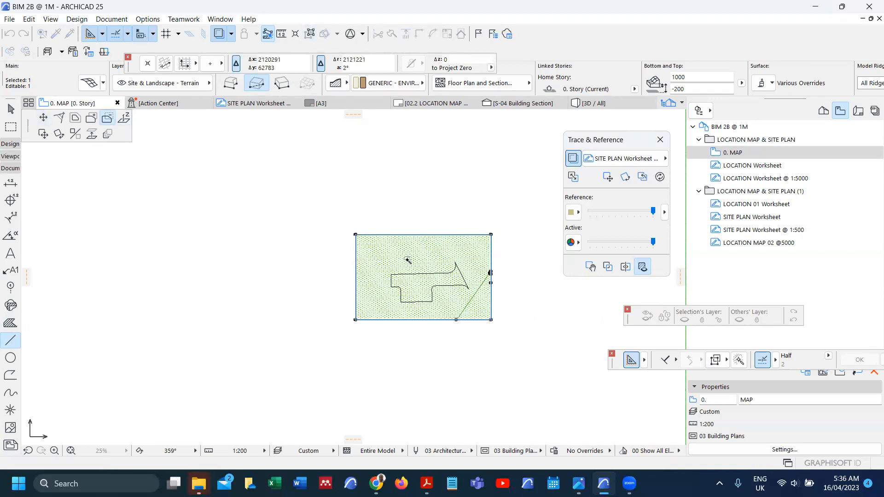
pyautogui.scroll(4, 462, 293)
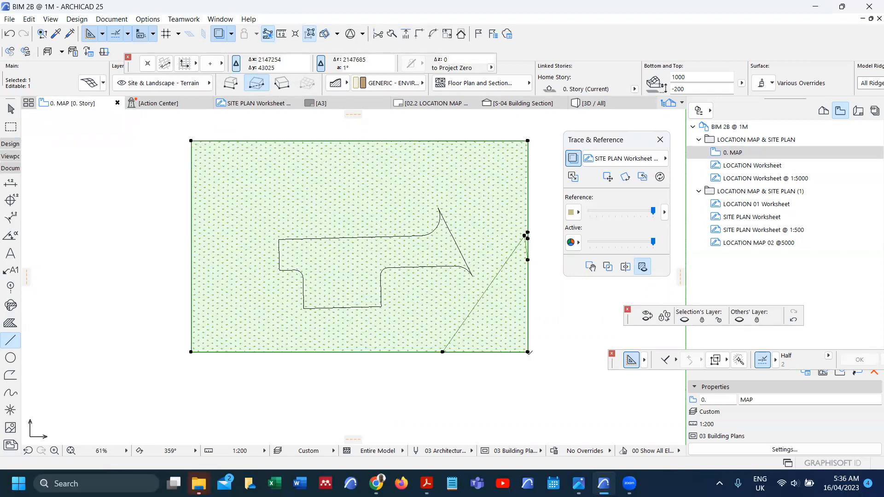
pyautogui.click(528, 352)
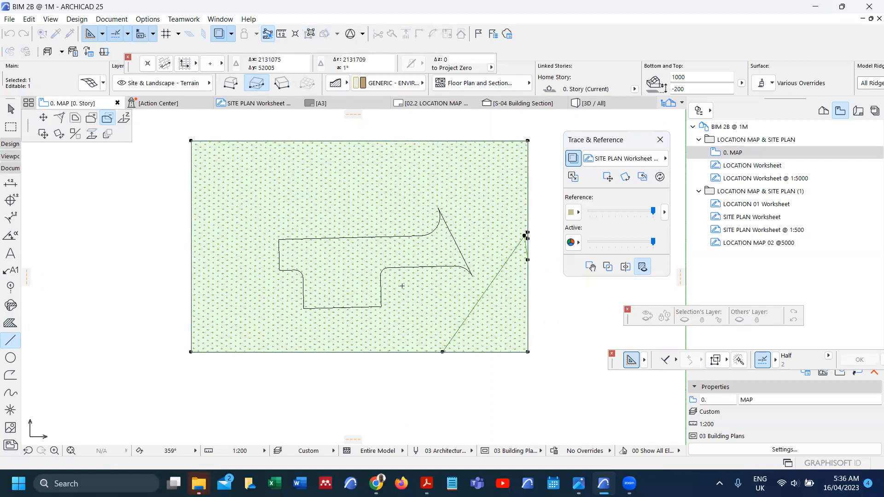
pyautogui.press('Escape')
pyautogui.press('Escape')
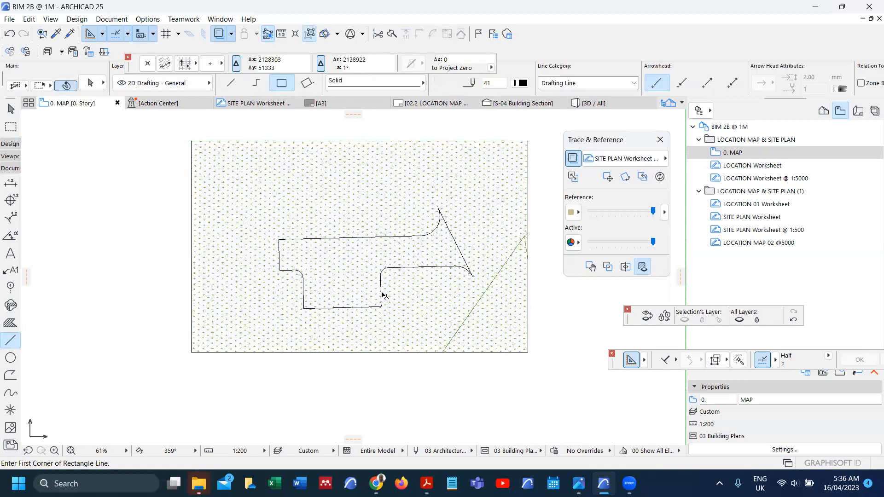
# Step: Bring the parking fill in front of the terrain mesh
pyautogui.rightClick(383, 295)
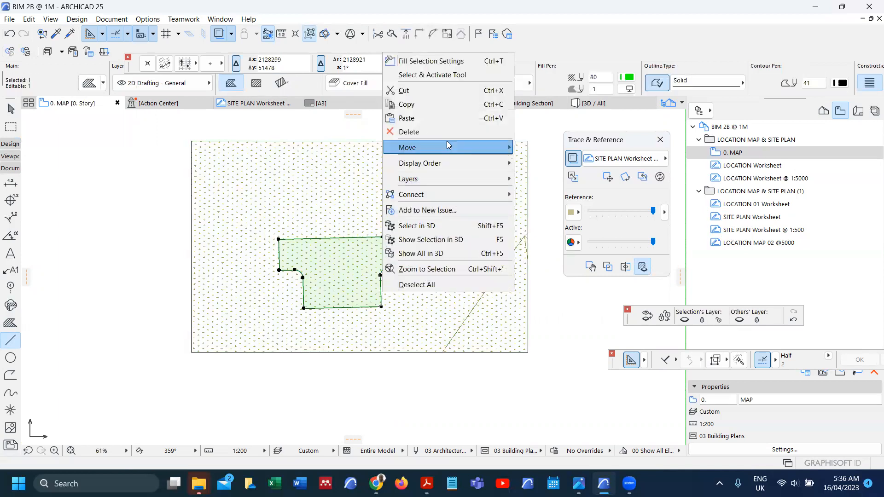
pyautogui.moveTo(483, 163)
pyautogui.click(534, 164)
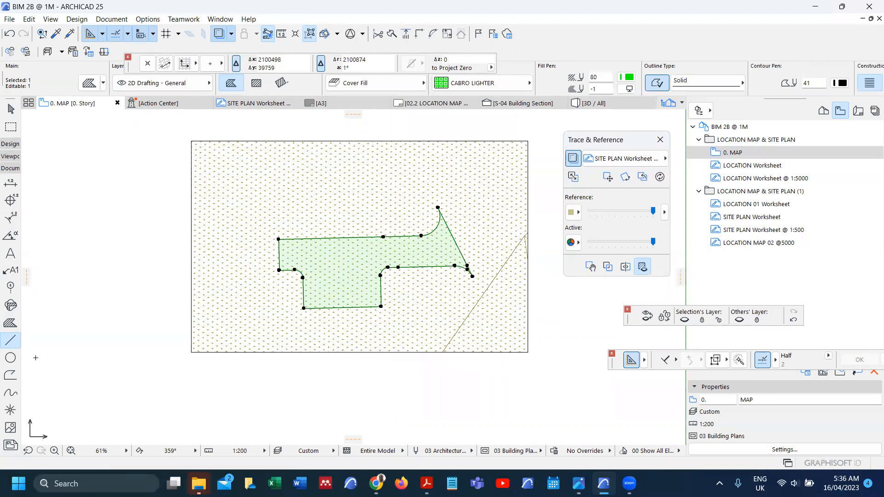
pyautogui.click(10, 342)
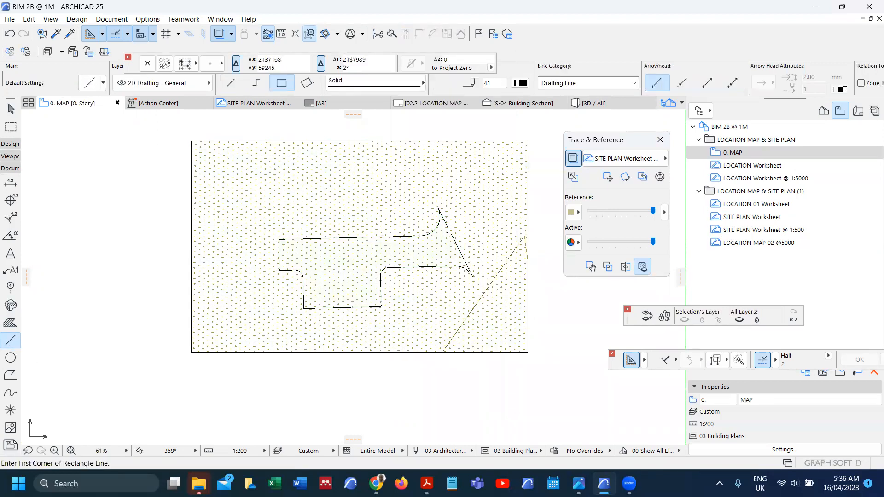
# Step: Draw boundary lines along the parking's slanted and left edges, extended to the rectangle's edges
pyautogui.click(450, 231)
pyautogui.click(231, 82)
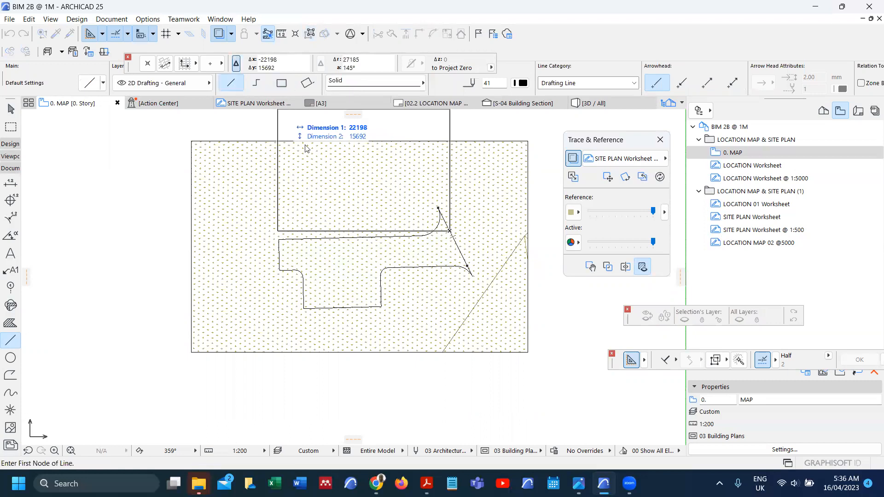
pyautogui.click(464, 259)
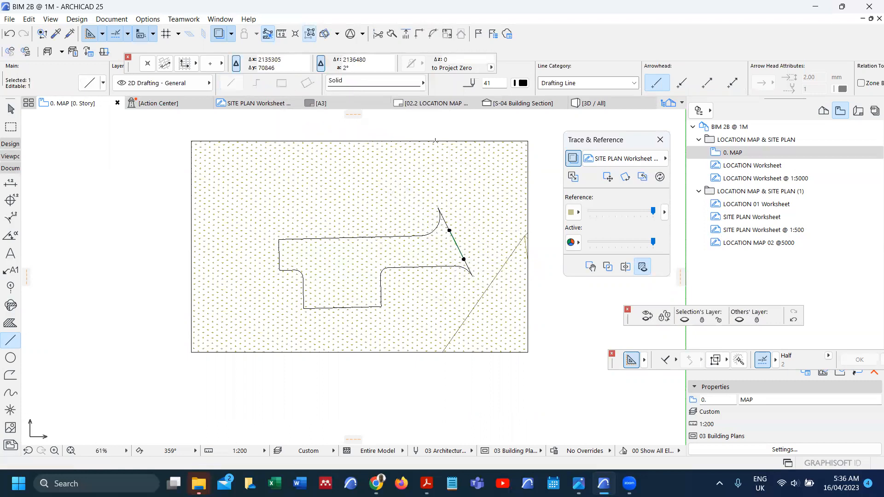
pyautogui.click(530, 341)
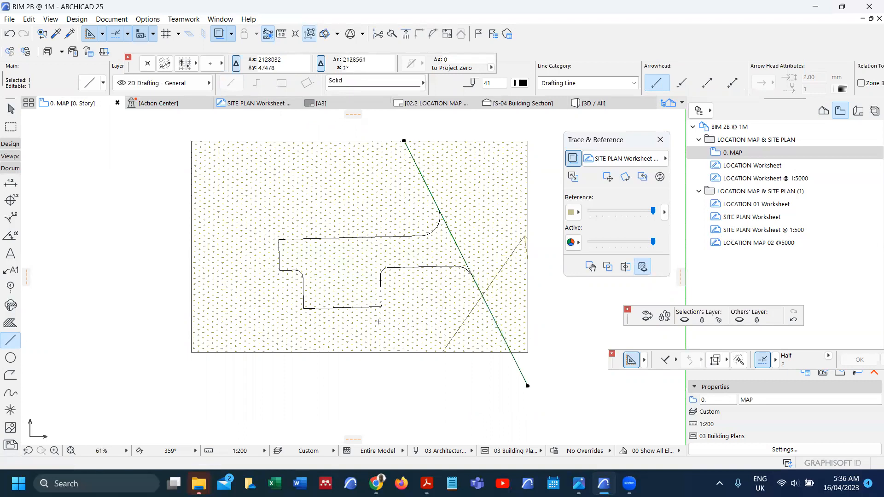
pyautogui.press('Escape')
pyautogui.click(278, 243)
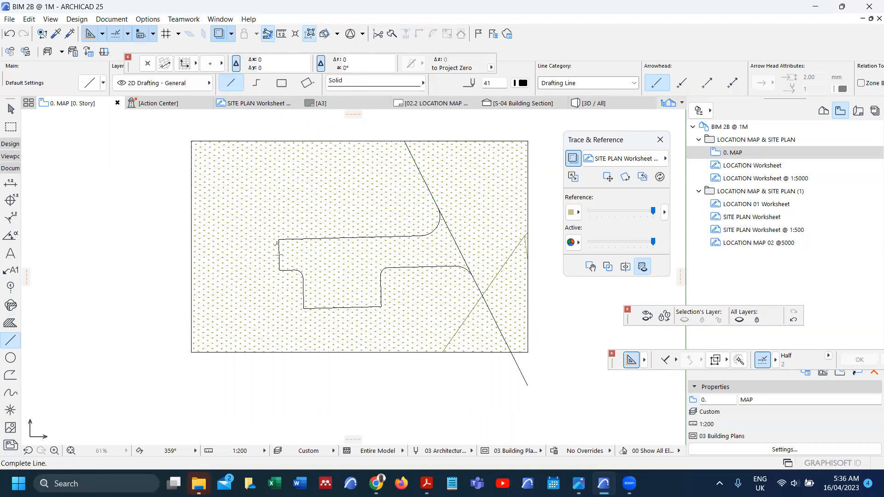
pyautogui.click(279, 264)
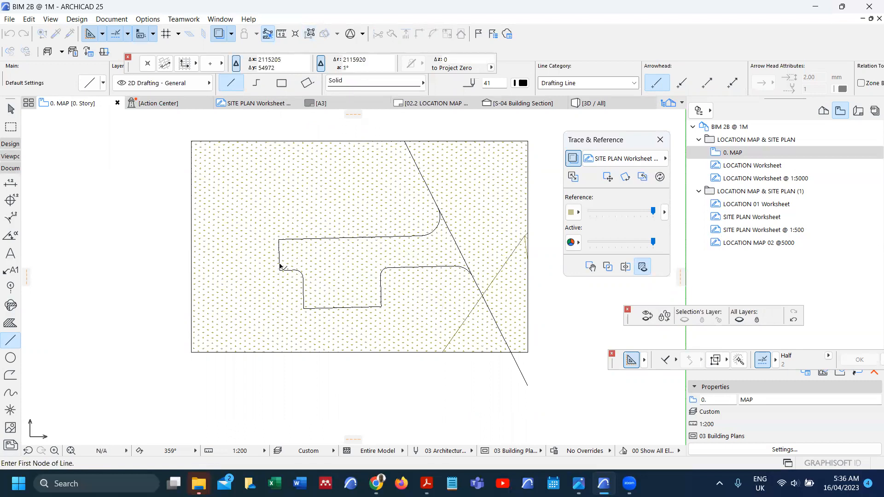
pyautogui.keyDown('shift'); pyautogui.click(280, 264); pyautogui.keyUp('shift')
pyautogui.keyDown('ctrl'); pyautogui.click(280, 352); pyautogui.keyUp('ctrl')
pyautogui.keyDown('ctrl'); pyautogui.click(306, 142); pyautogui.keyUp('ctrl')
pyautogui.press('Escape')
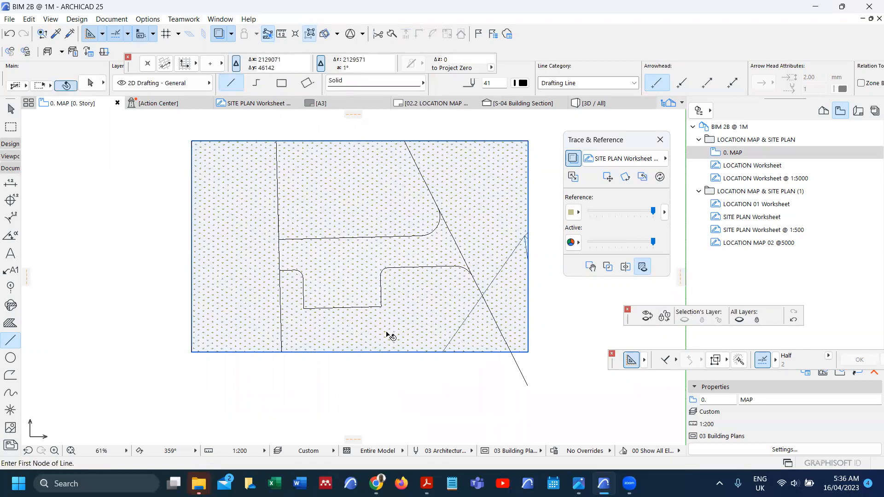
# Step: Cut away the mesh pieces right of the diagonal line and in the upper-middle region
pyautogui.keyDown('shift'); pyautogui.click(389, 336); pyautogui.keyUp('shift')
pyautogui.click(528, 237)
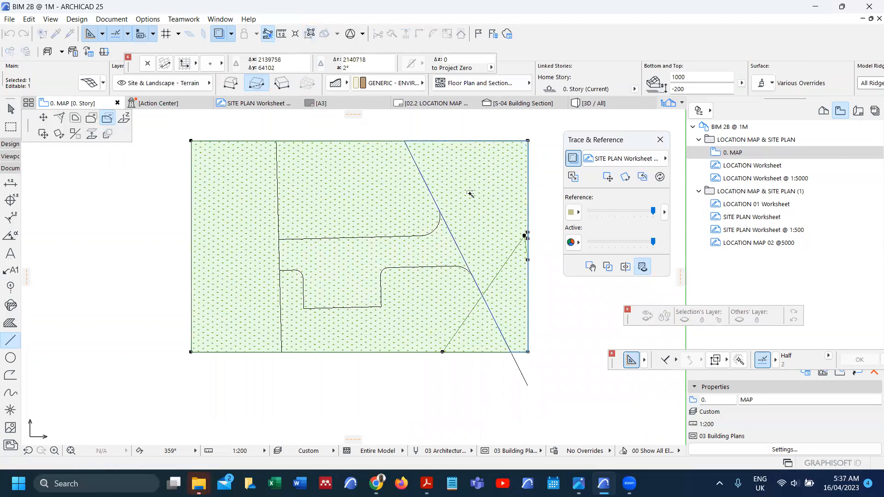
pyautogui.click(480, 232)
pyautogui.click(401, 143)
pyautogui.click(404, 141)
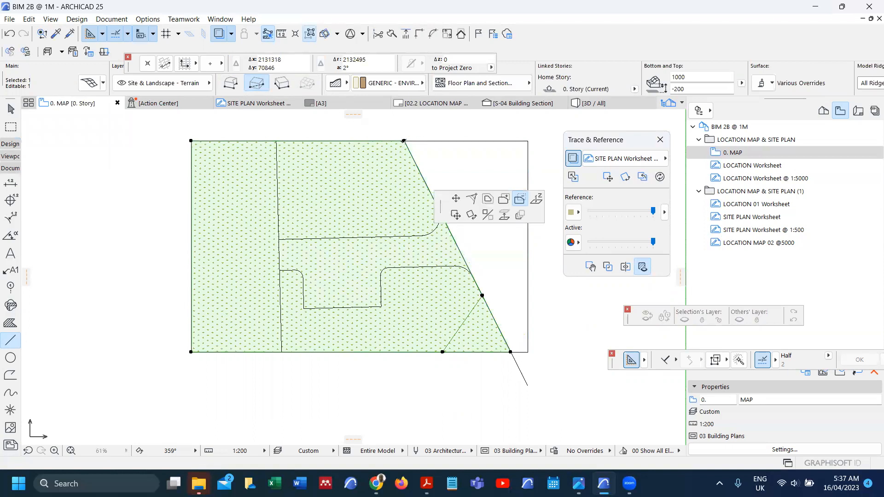
pyautogui.click(319, 175)
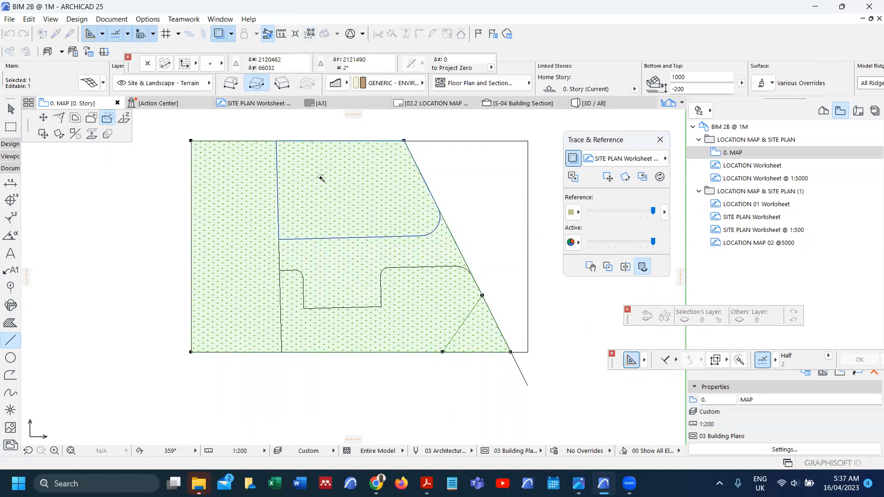
pyautogui.click(277, 140)
# Step: Cut away the left and lower regions of the terrain mesh
pyautogui.click(277, 140)
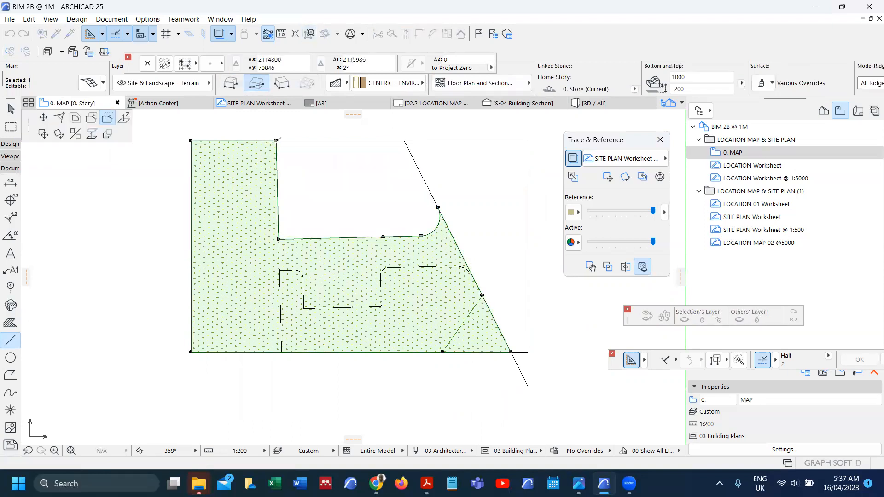
pyautogui.click(260, 188)
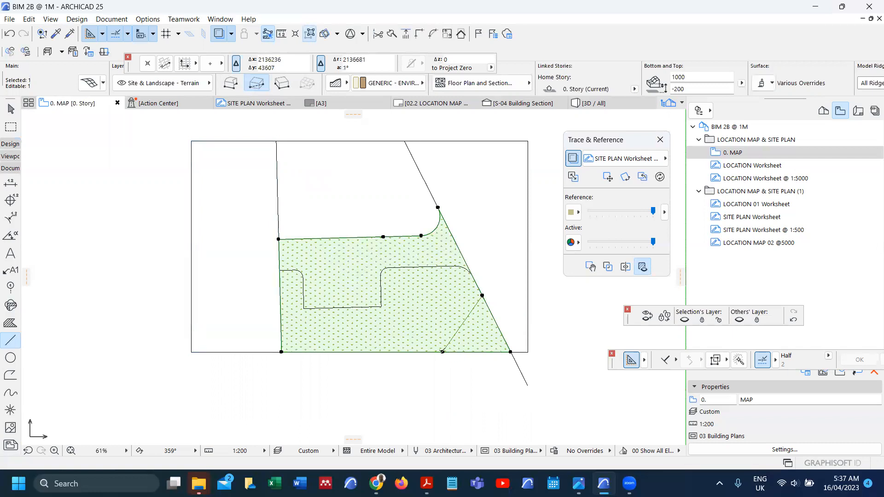
pyautogui.click(420, 306)
pyautogui.click(421, 306)
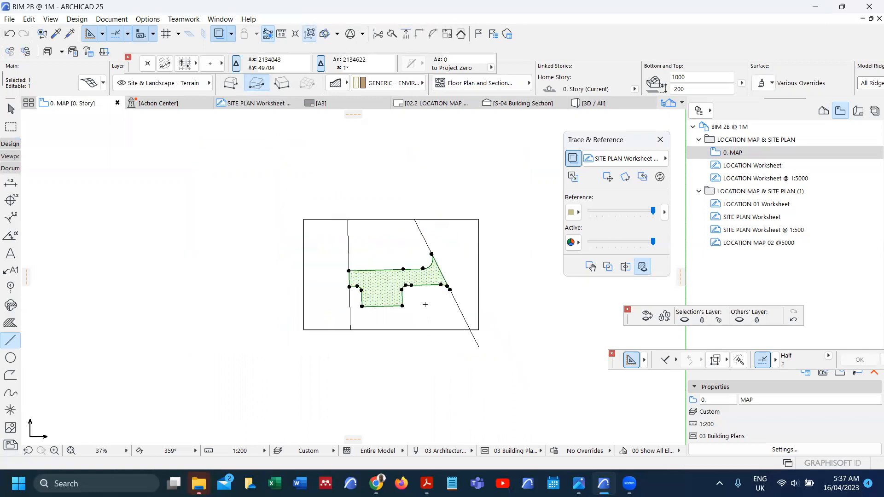
# Step: Move the trimmed mesh 2000000 back to the site plan
pyautogui.scroll(-5, 425, 305)
pyautogui.hotkey('ctrl', 'd')
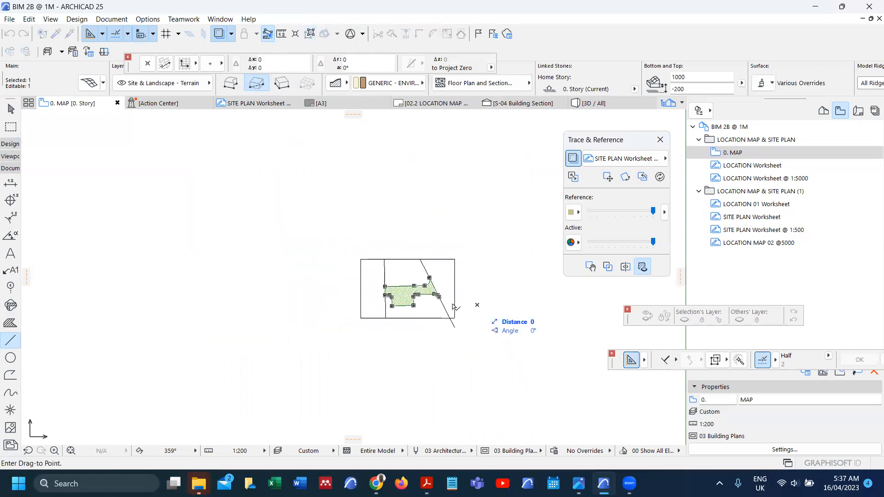
pyautogui.click(477, 305)
pyautogui.write('2')
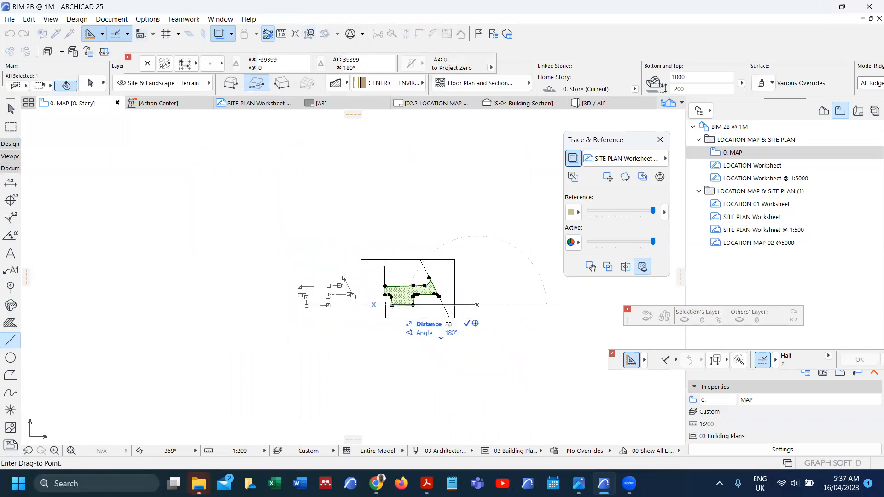
pyautogui.write('000000')
pyautogui.press('Return')
pyautogui.scroll(-5, 340, 311)
pyautogui.scroll(-7, 341, 312)
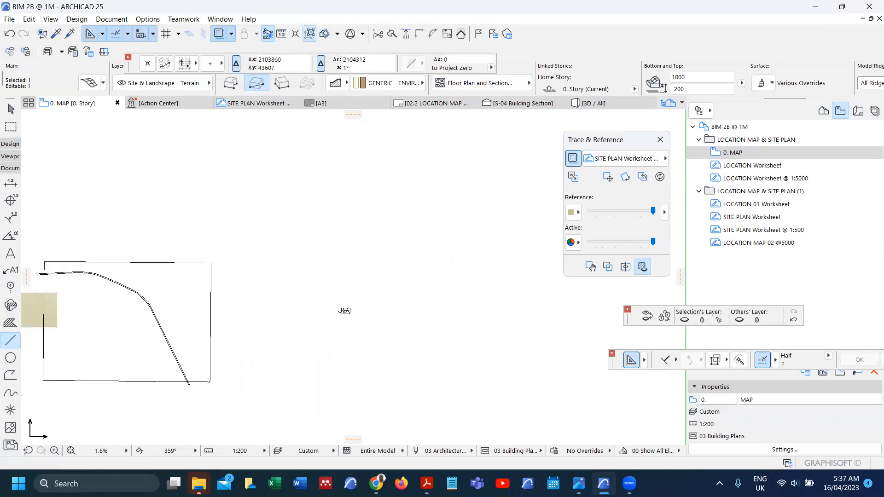
pyautogui.scroll(9, 198, 313)
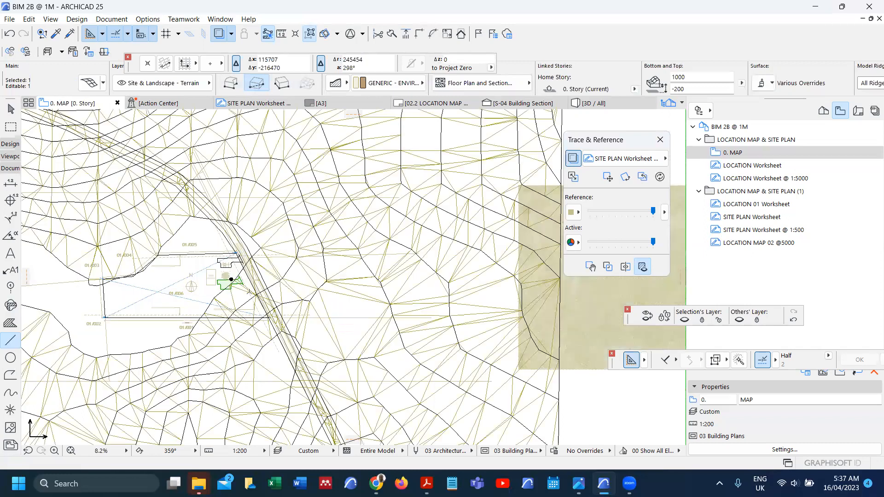
pyautogui.scroll(4, 249, 291)
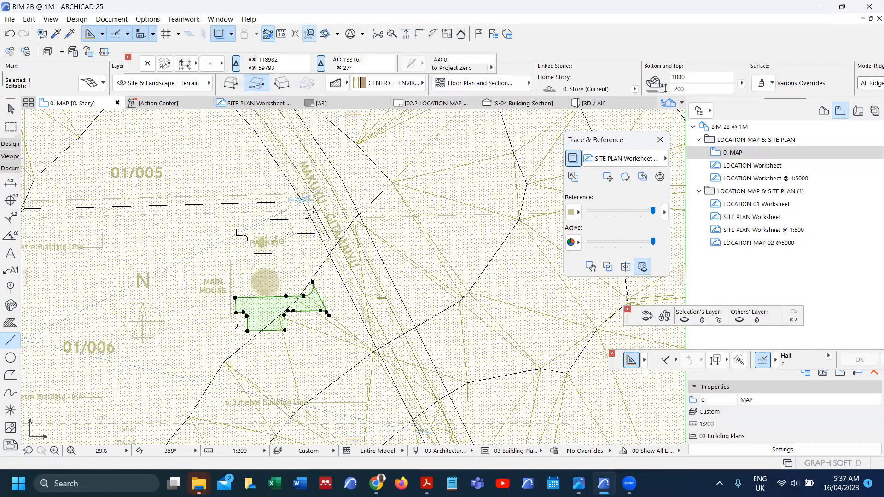
# Step: Move the mesh by its corner onto the PARKING outline
pyautogui.hotkey('ctrl', 'd')
pyautogui.click(236, 298)
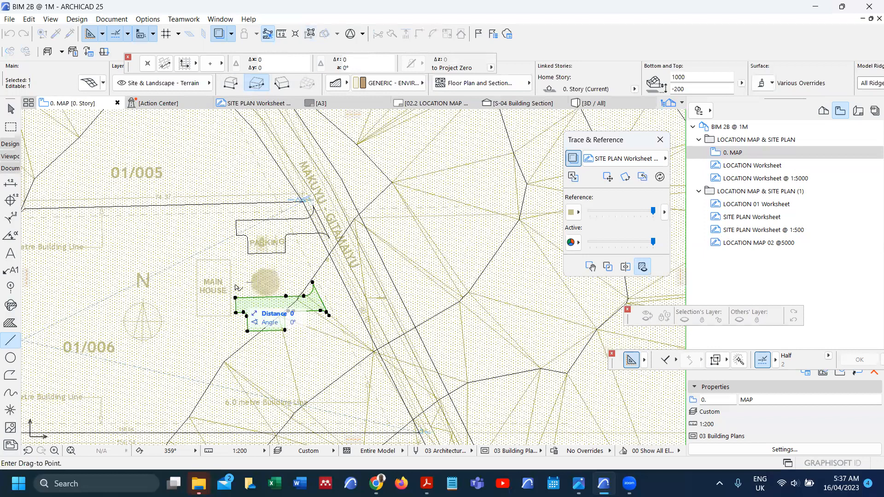
pyautogui.click(238, 221)
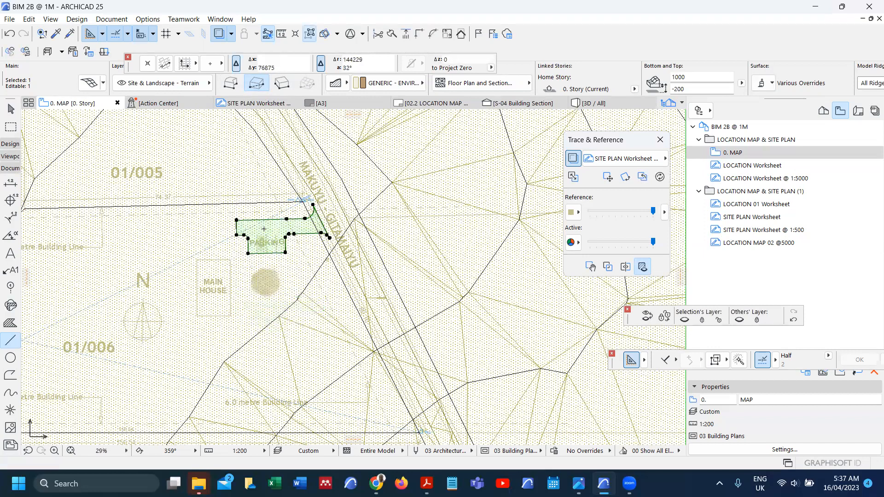
pyautogui.scroll(-1, 276, 234)
pyautogui.scroll(2, 324, 237)
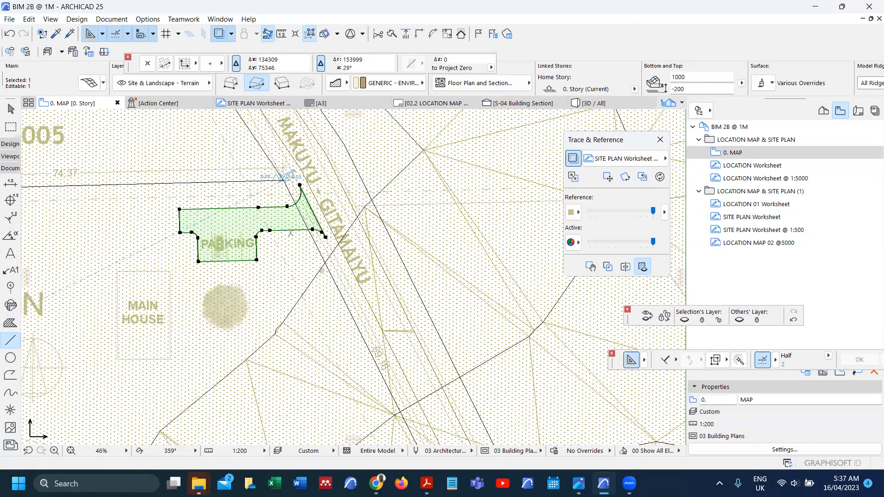
pyautogui.scroll(1, 164, 220)
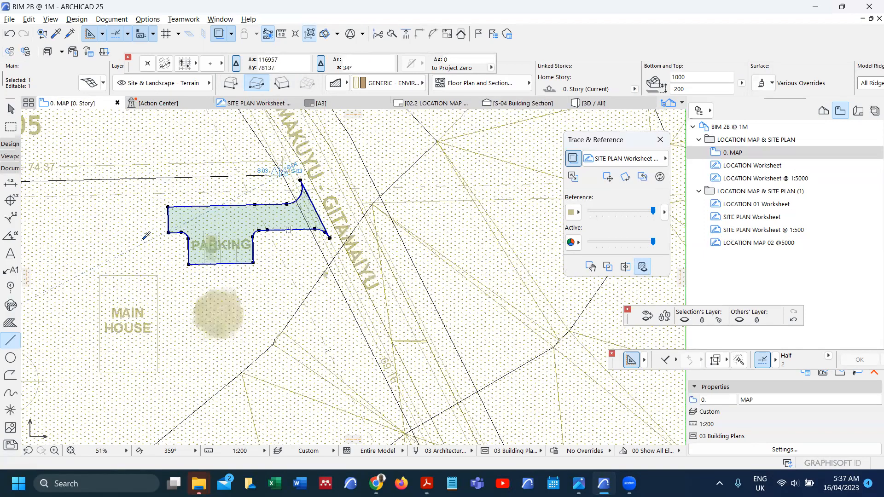
pyautogui.press('Escape')
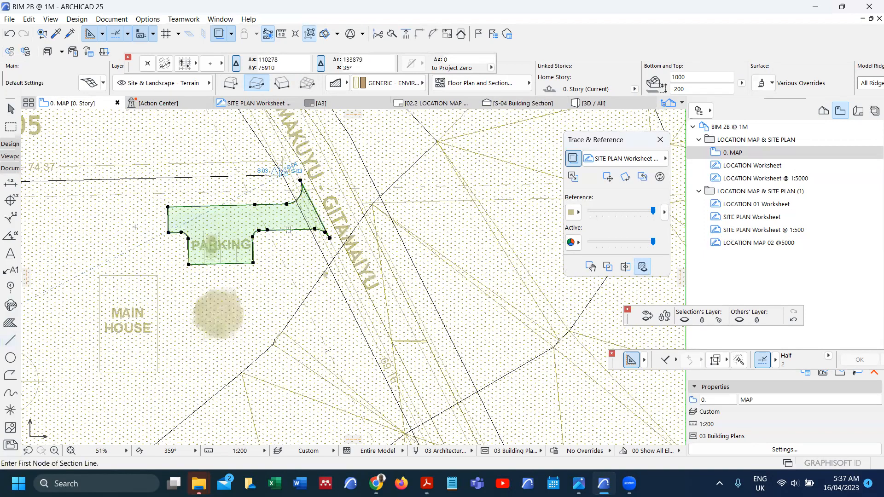
pyautogui.scroll(1, 179, 185)
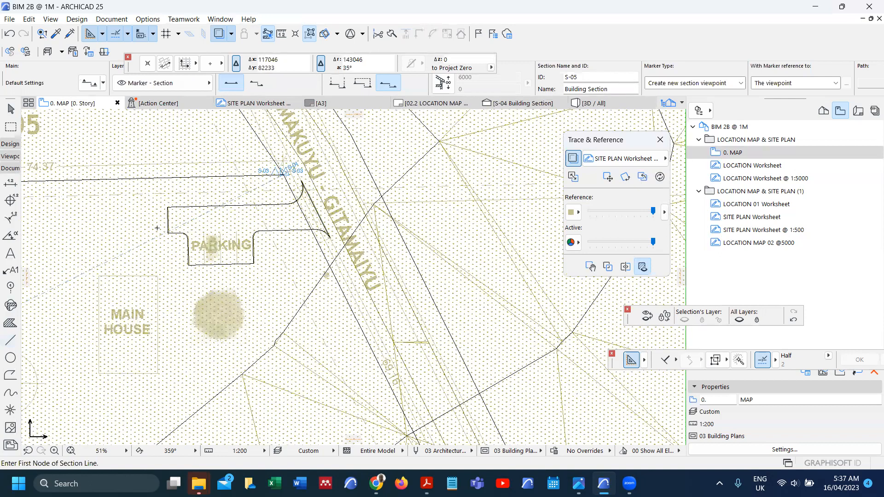
pyautogui.scroll(20, 153, 236)
# Step: Shift the green parking fill so its corner aligns with the mesh corner
pyautogui.keyDown('shift'); pyautogui.click(144, 243); pyautogui.keyUp('shift')
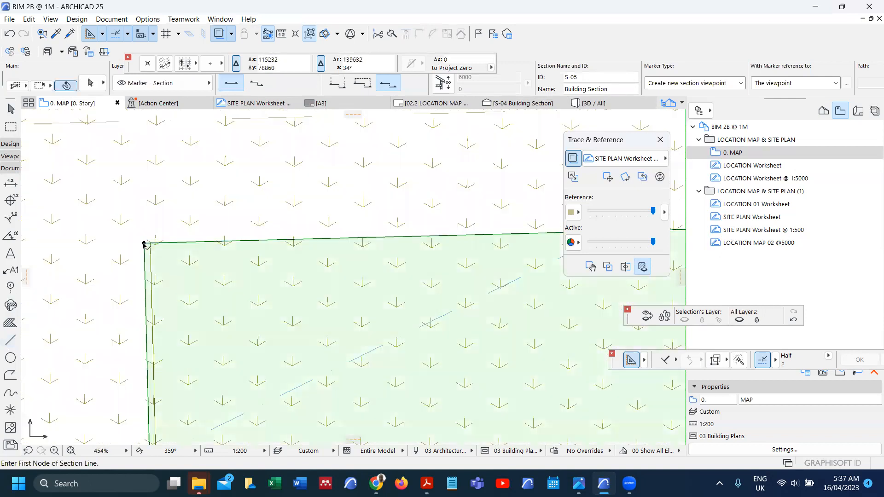
pyautogui.scroll(4, 145, 242)
pyautogui.hotkey('ctrl', 'd')
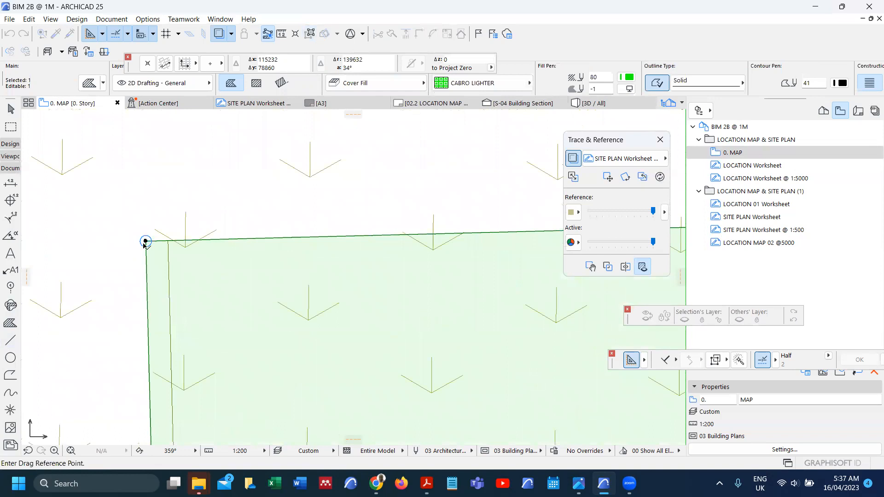
pyautogui.click(146, 242)
pyautogui.click(166, 240)
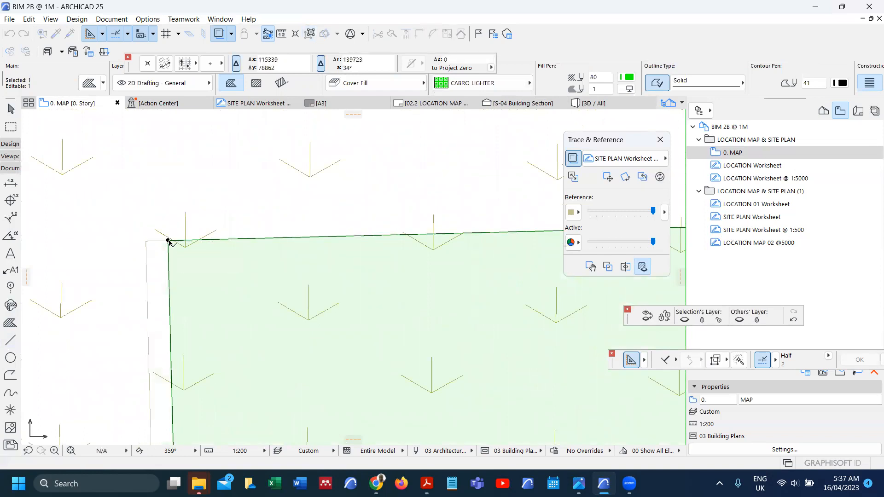
pyautogui.scroll(-20, 168, 240)
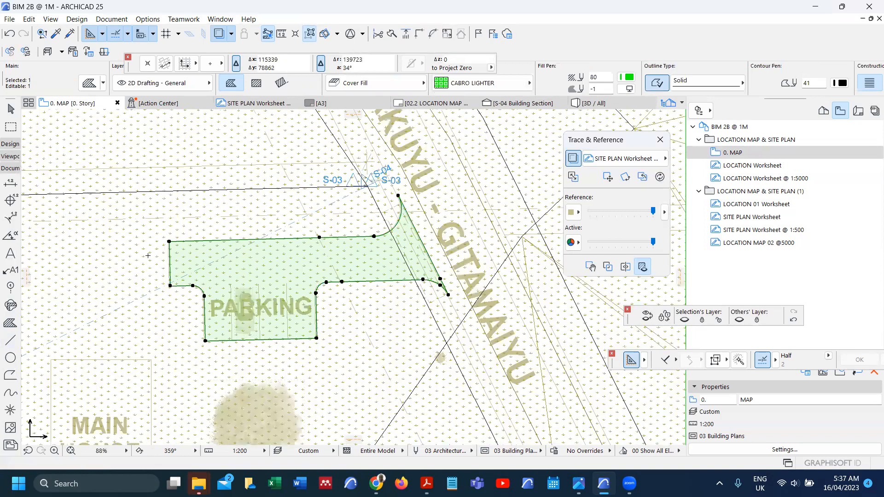
pyautogui.press('Escape')
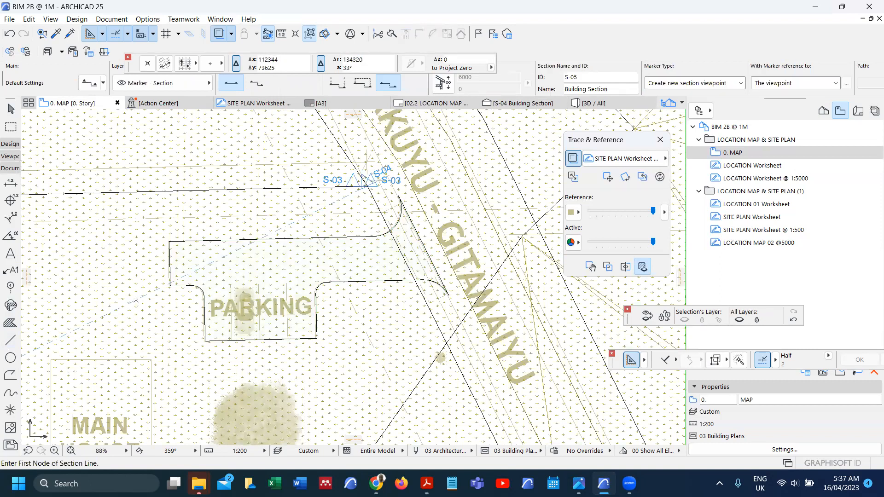
# Step: Draw a horizontal section line across the parking area and set its viewing direction
pyautogui.click(142, 263)
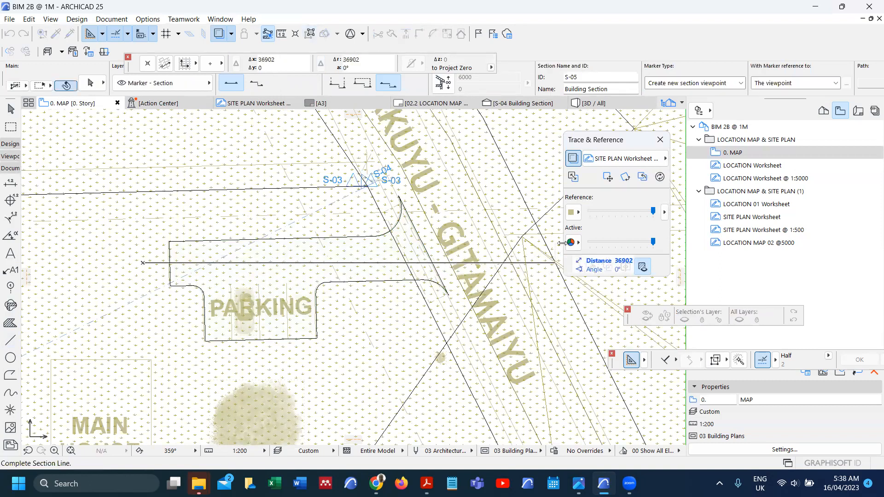
pyautogui.click(556, 263)
pyautogui.click(535, 204)
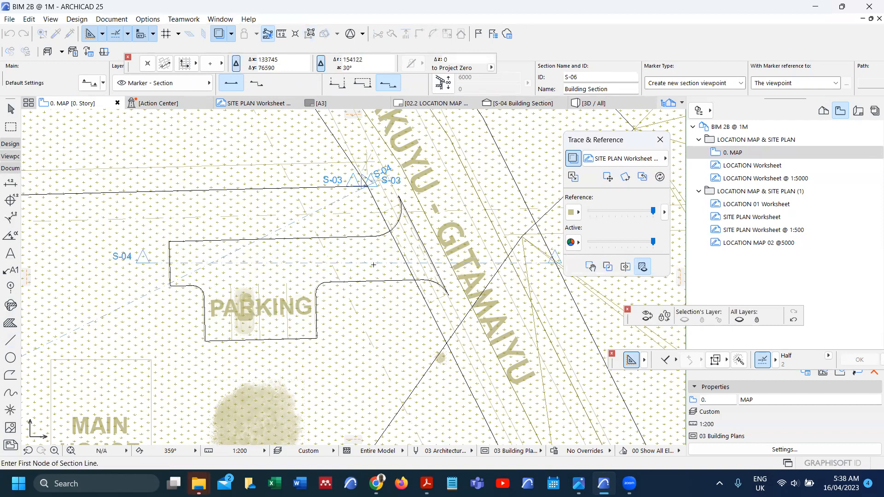
pyautogui.rightClick(372, 262)
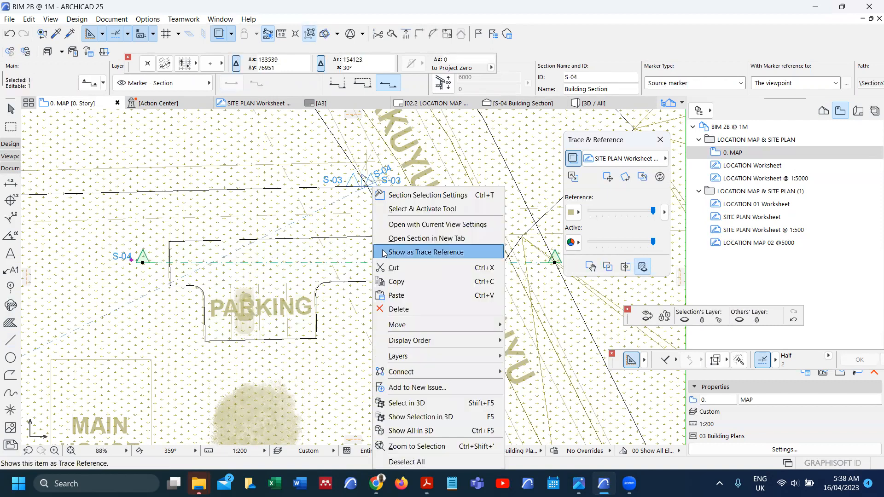
# Step: Open the S-04 building section and zoom in on the terrain mesh
pyautogui.click(403, 226)
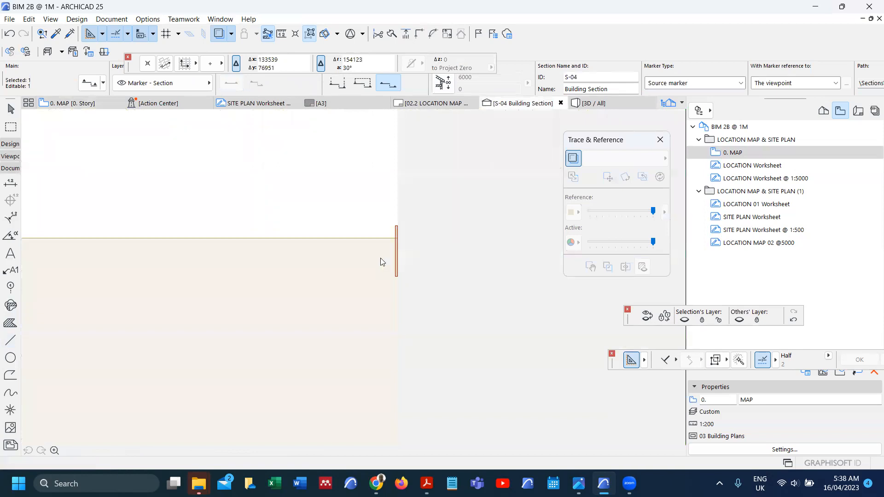
pyautogui.scroll(3, 469, 217)
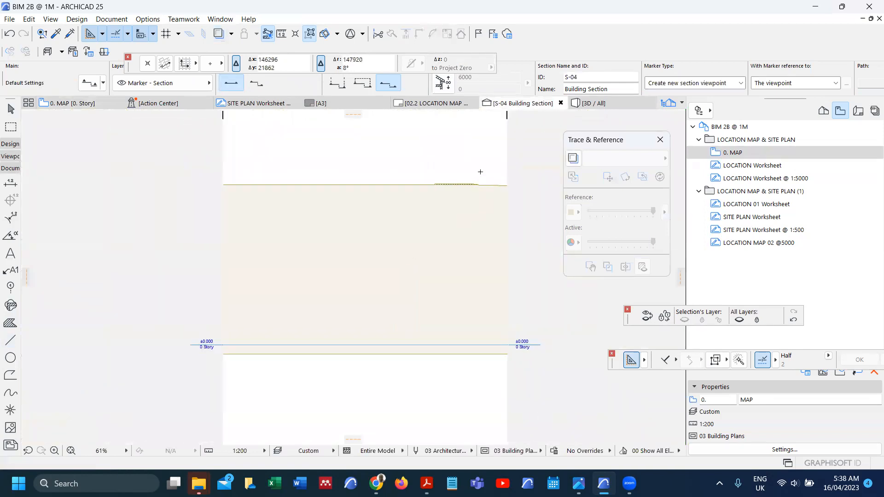
pyautogui.scroll(7, 439, 190)
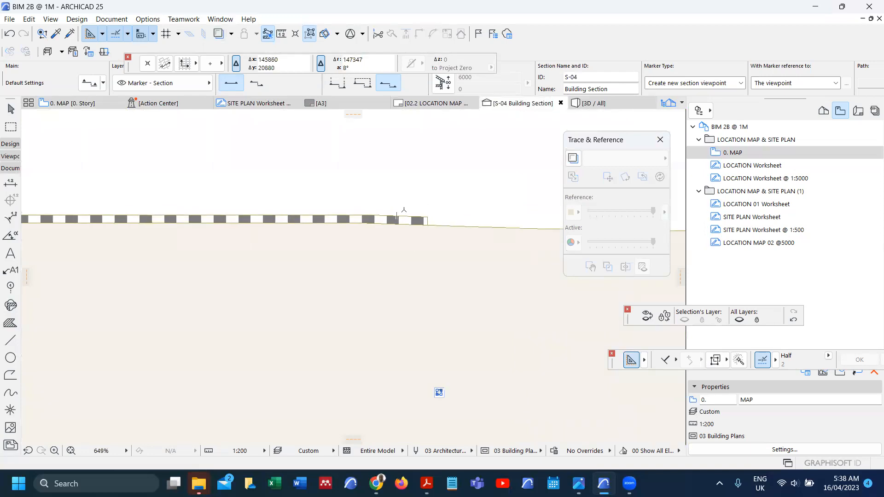
pyautogui.rightClick(390, 204)
pyautogui.click(390, 201)
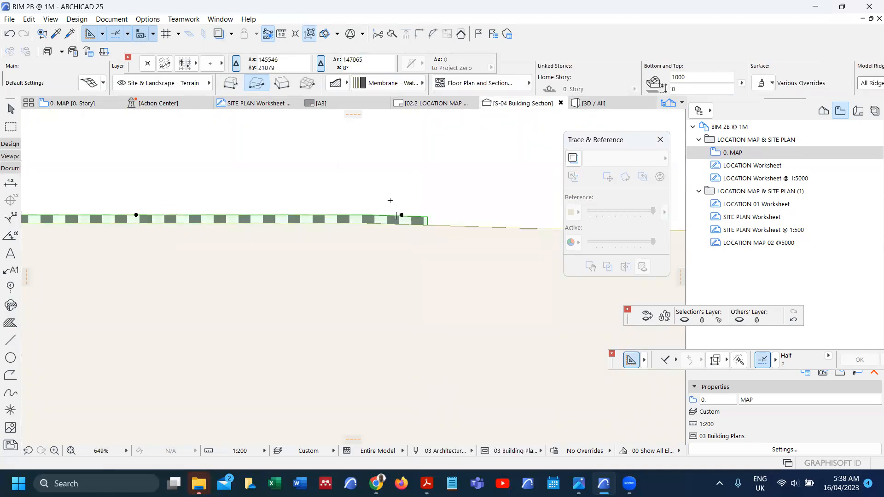
pyautogui.scroll(-7, 323, 295)
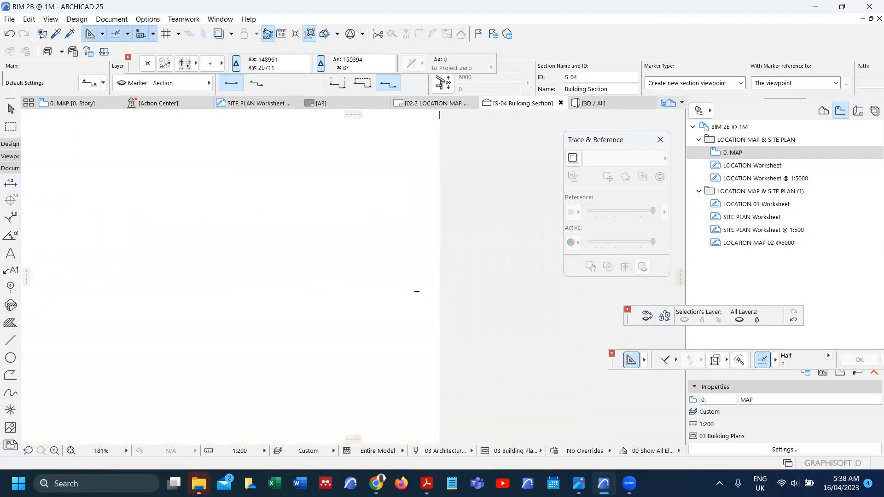
pyautogui.scroll(-7, 405, 288)
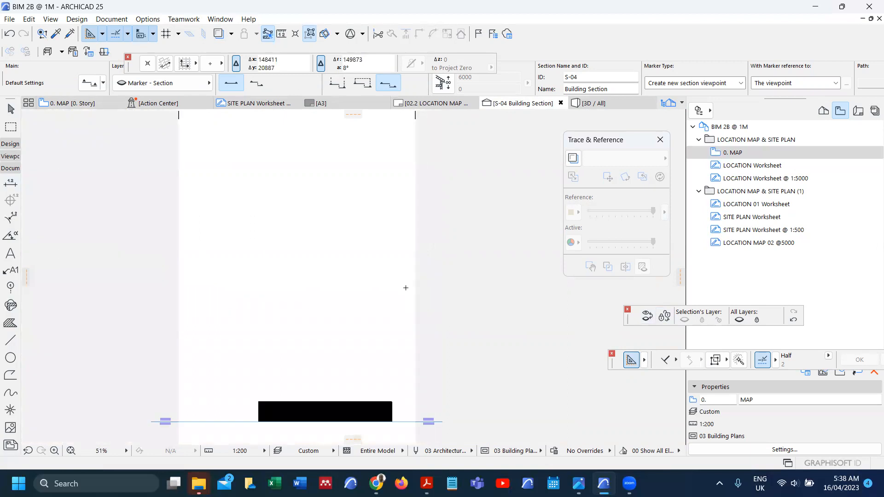
pyautogui.scroll(-4, 406, 284)
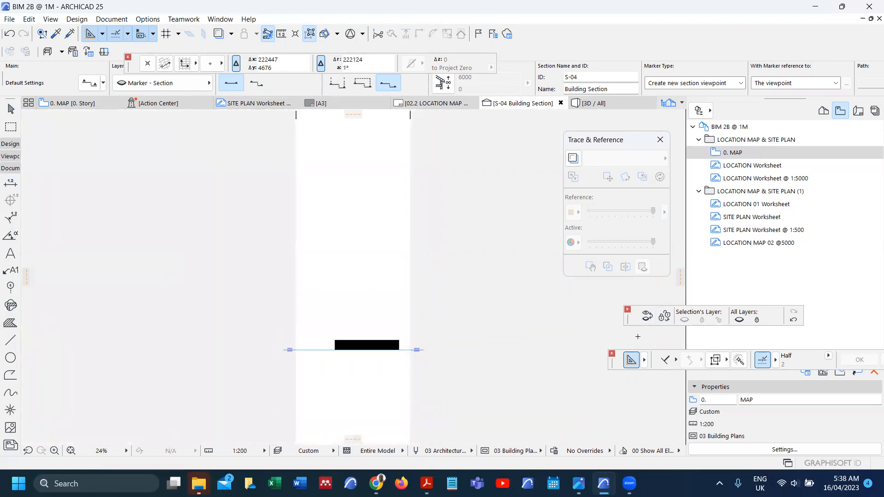
# Step: Reveal the terrain's fill in the section and select the mesh to inspect it
pyautogui.click(648, 317)
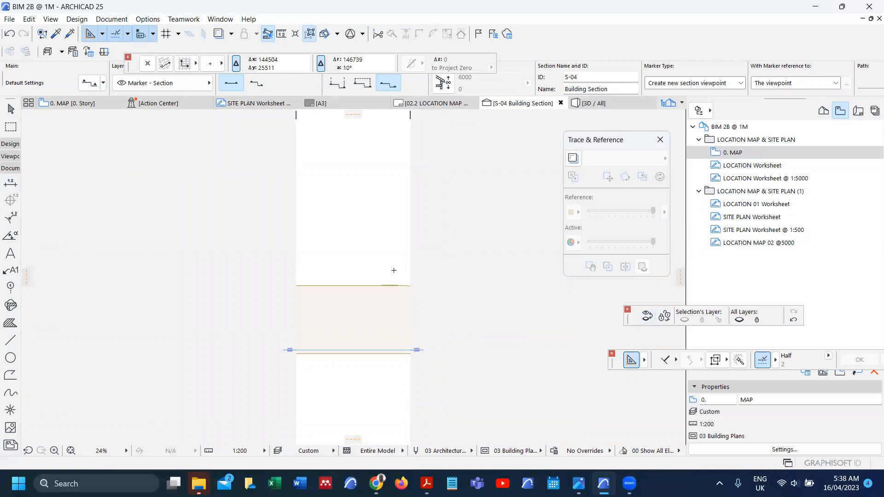
pyautogui.scroll(8, 400, 288)
pyautogui.click(424, 308)
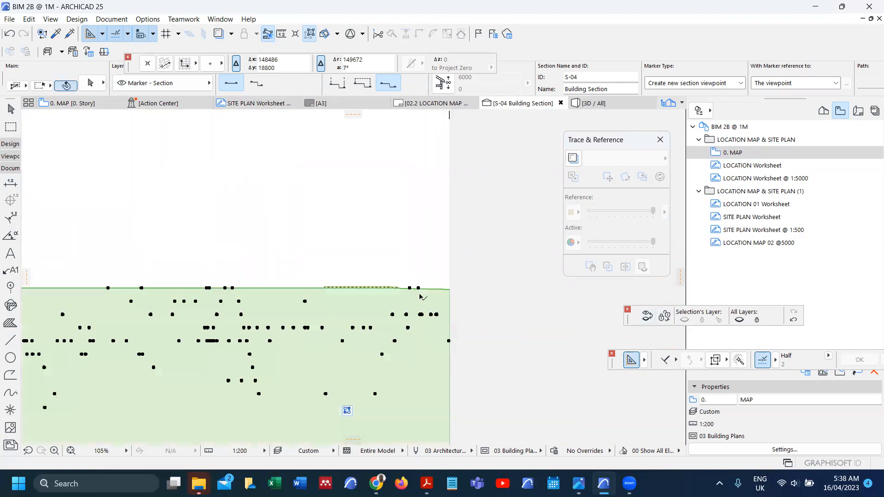
pyautogui.scroll(8, 419, 291)
pyautogui.scroll(5, 418, 292)
pyautogui.press('Escape')
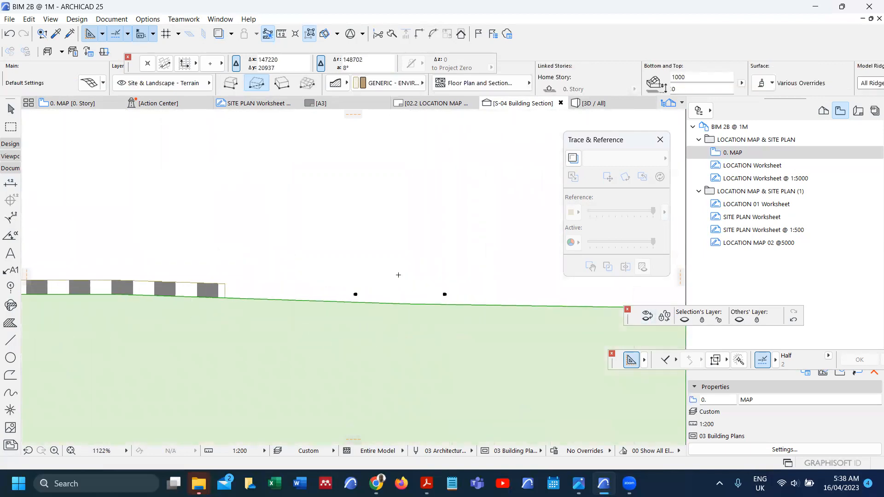
pyautogui.scroll(-5, 397, 273)
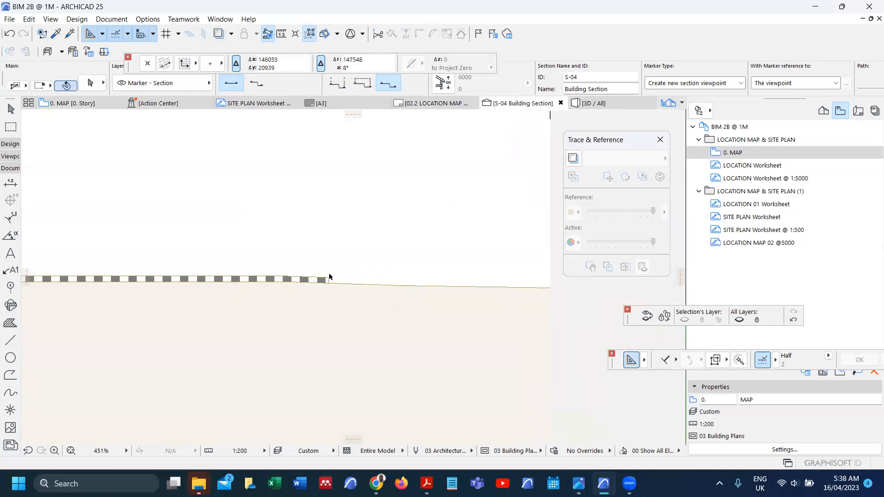
pyautogui.click(325, 279)
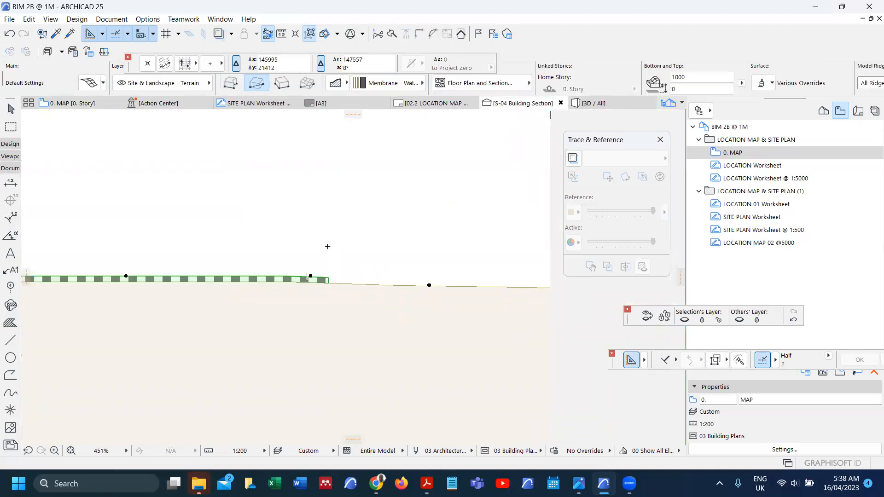
pyautogui.press('Escape')
# Step: Switch between the floor plan and S-04, finishing on the 0. MAP floor plan
pyautogui.press('F2')
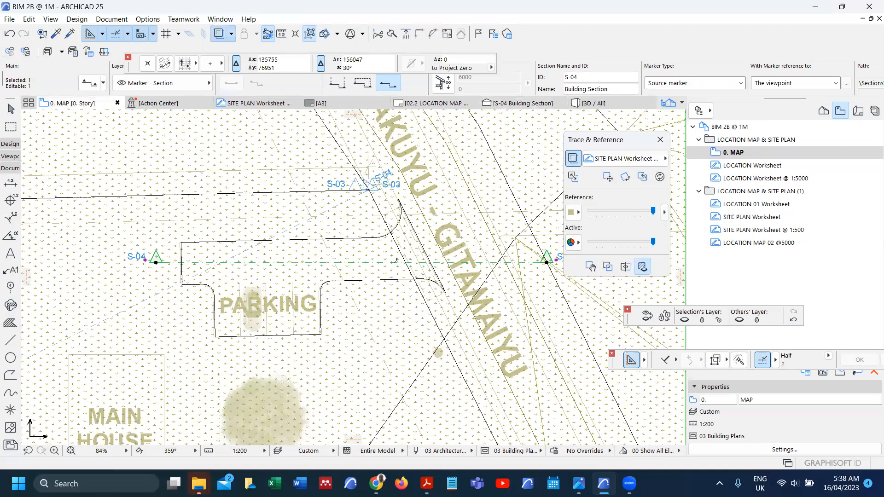
pyautogui.scroll(-3, 397, 260)
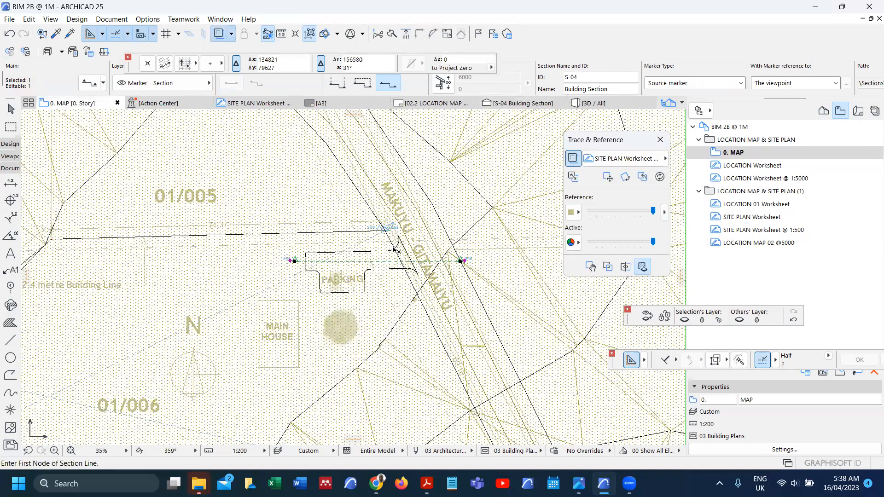
pyautogui.press('Escape')
pyautogui.press('Escape')
pyautogui.press('F6')
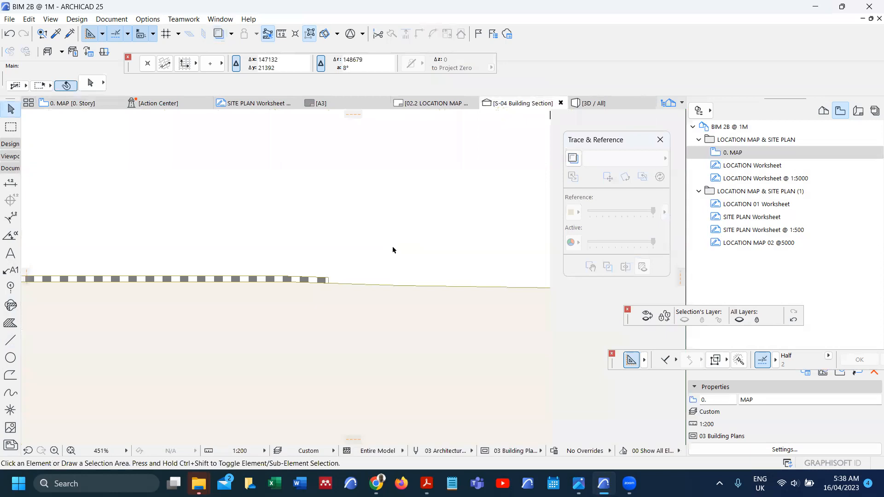
pyautogui.press('F2')
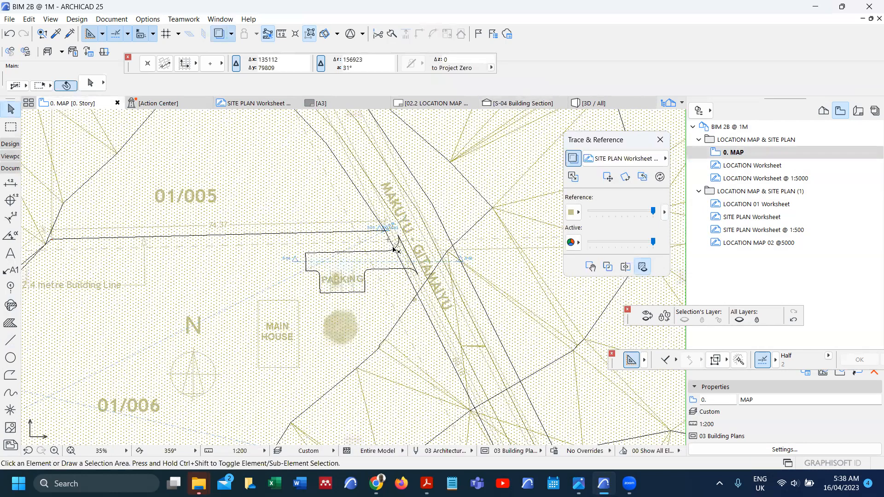
pyautogui.press('F3')
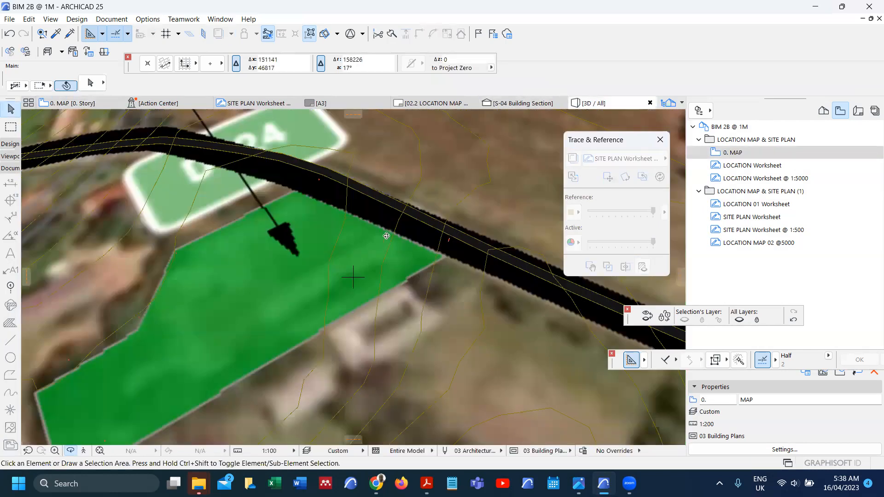
pyautogui.scroll(3, 322, 200)
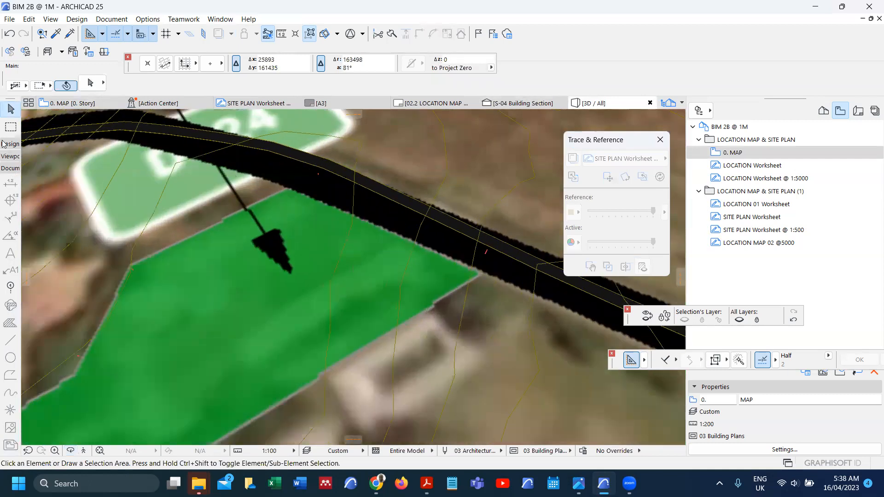
pyautogui.click(4, 144)
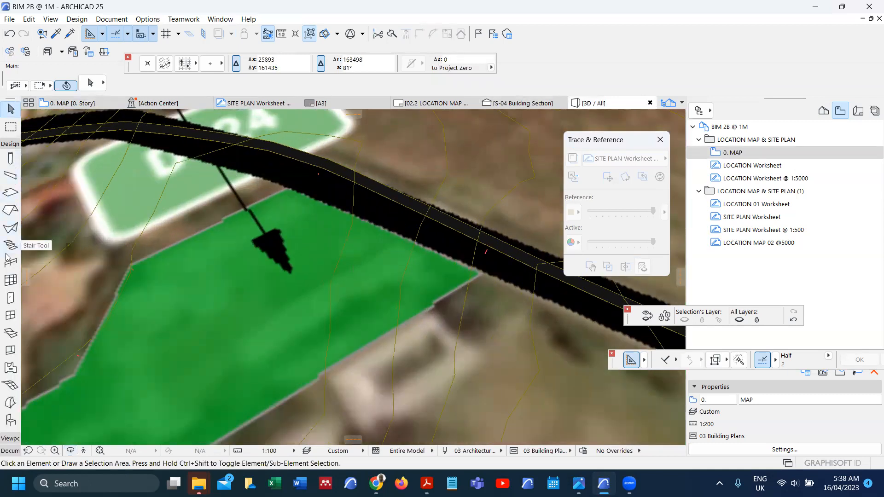
pyautogui.click(11, 385)
pyautogui.hotkey('ctrl', 'a')
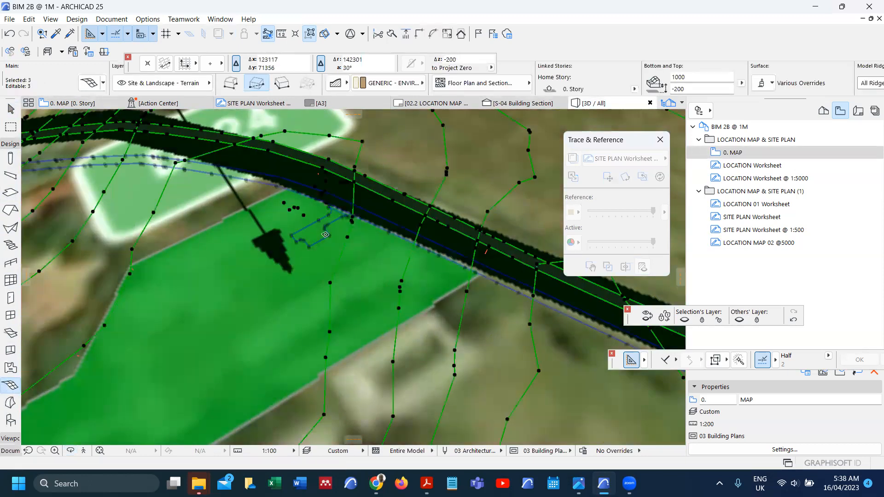
pyautogui.keyDown('shift'); pyautogui.moveTo(325, 235); pyautogui.dragTo(385, 188, button='middle'); pyautogui.keyUp('shift')
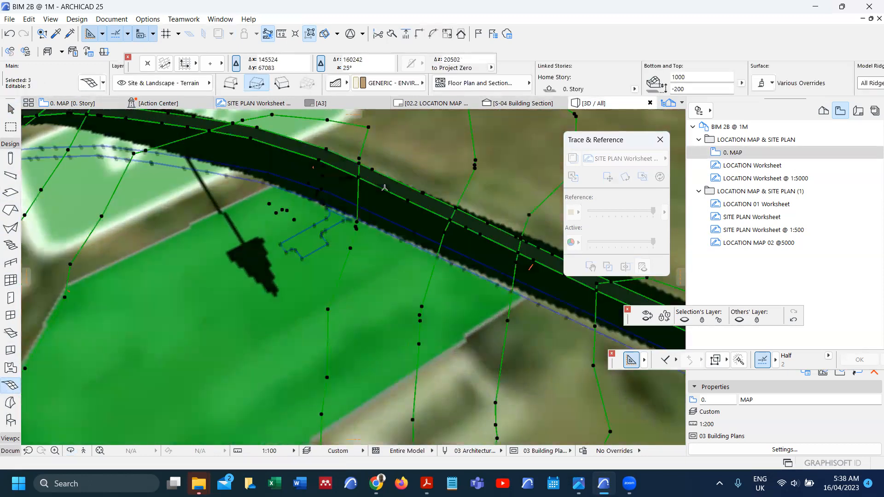
pyautogui.press('Escape')
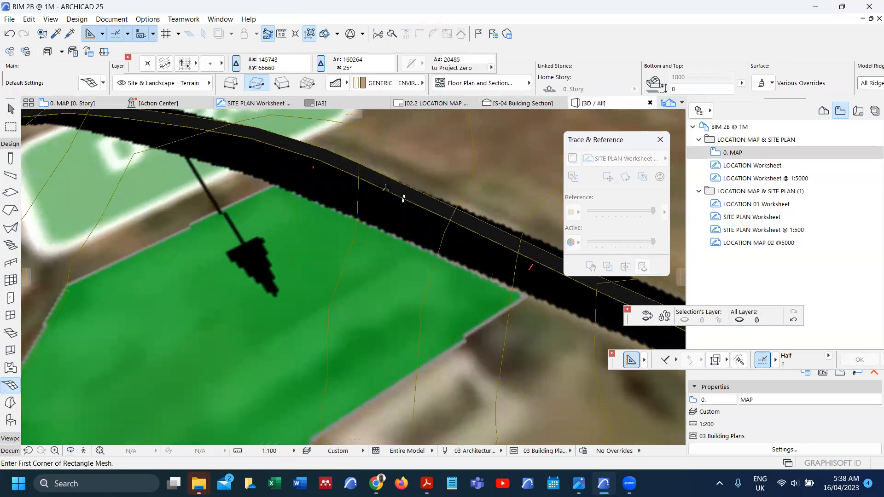
pyautogui.press('F2')
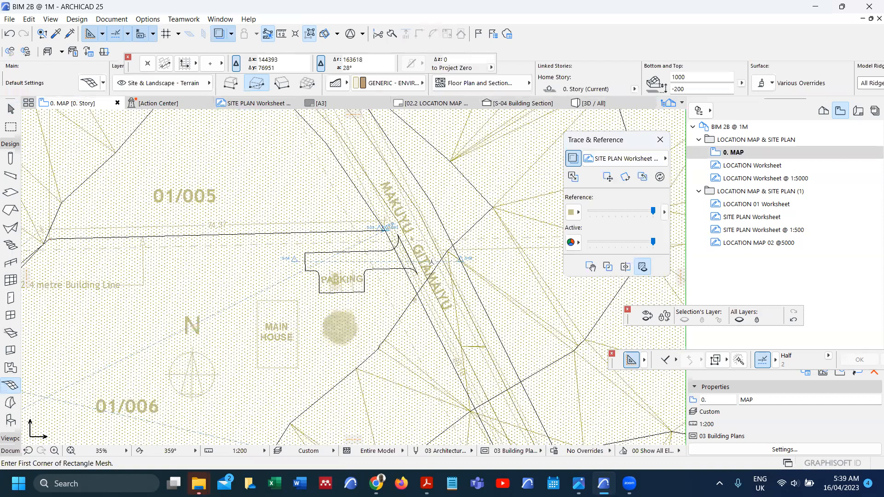
# Step: Stretch the S-04 section line eastward past the MAKUYU-GITAMAIYU road
pyautogui.scroll(3, 433, 262)
pyautogui.click(391, 259)
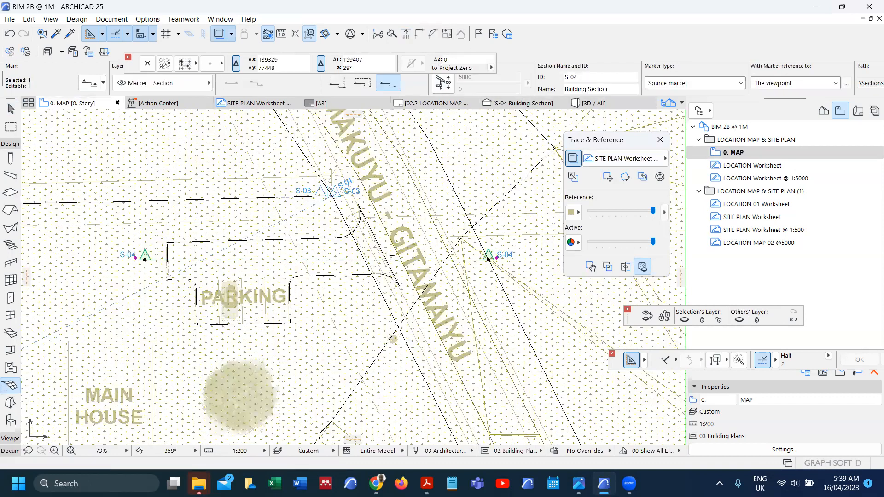
pyautogui.scroll(-1, 391, 259)
pyautogui.click(459, 260)
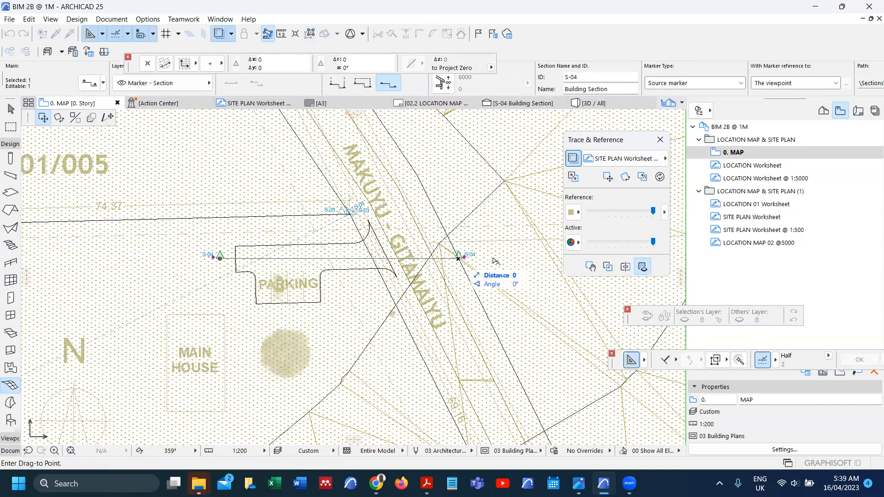
pyautogui.click(107, 118)
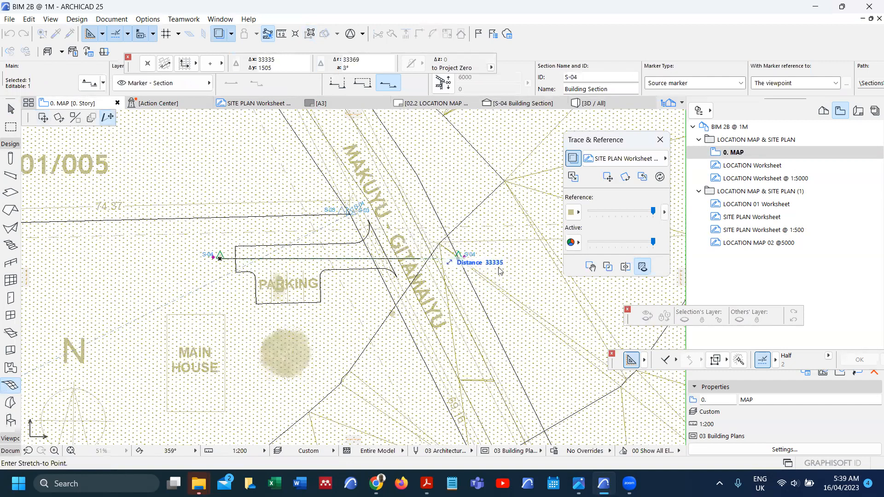
pyautogui.click(556, 259)
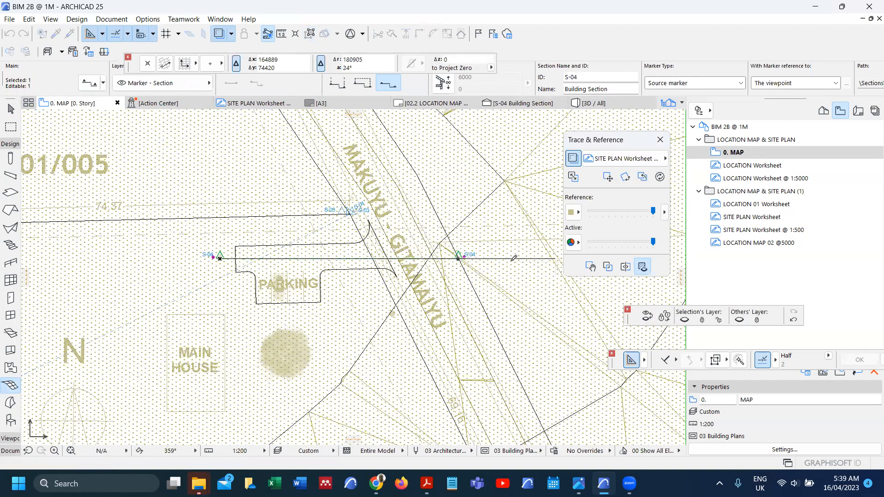
# Step: Open S-04 with current view settings to view the terrain, then return to 0. MAP
pyautogui.rightClick(507, 260)
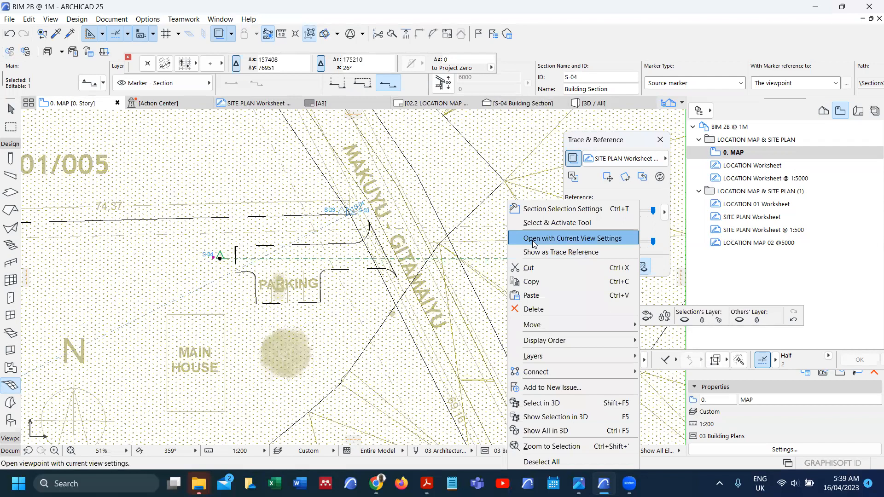
pyautogui.click(533, 241)
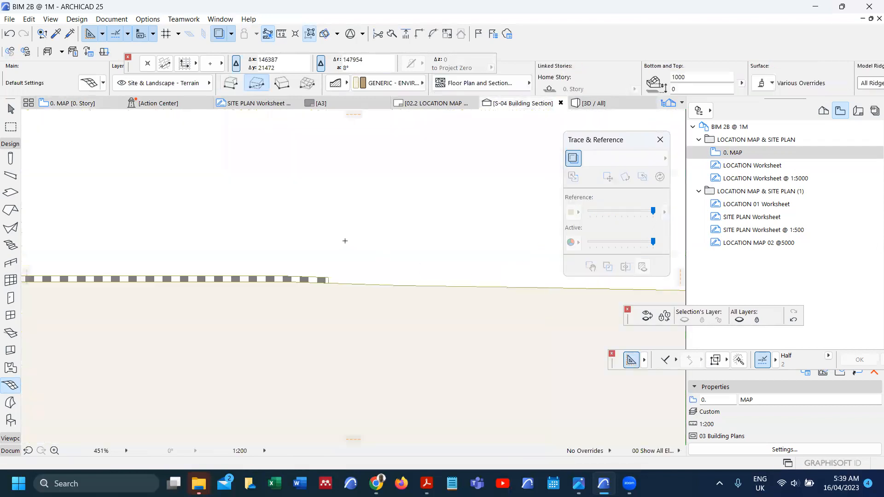
pyautogui.scroll(-5, 316, 233)
pyautogui.scroll(-3, 272, 235)
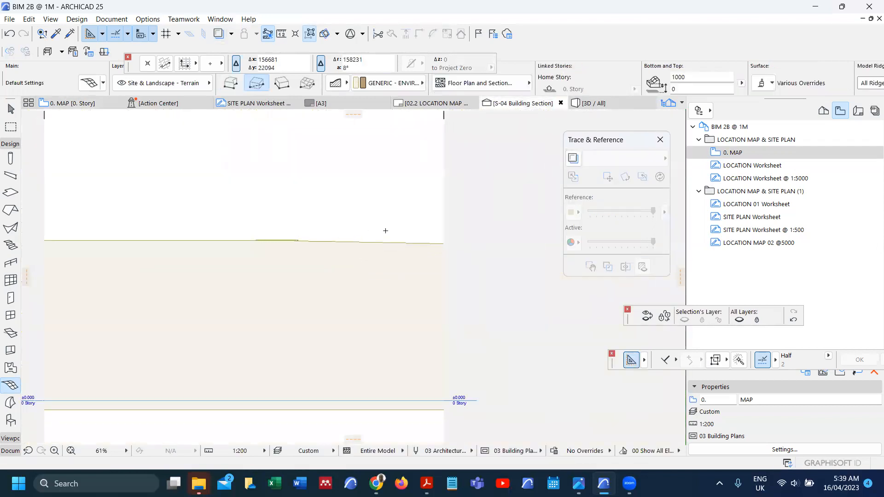
pyautogui.scroll(2, 386, 231)
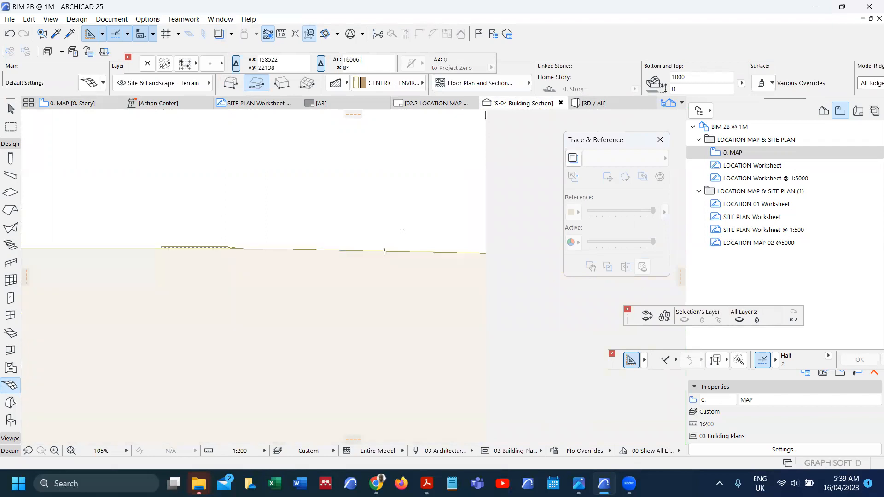
pyautogui.press('F2')
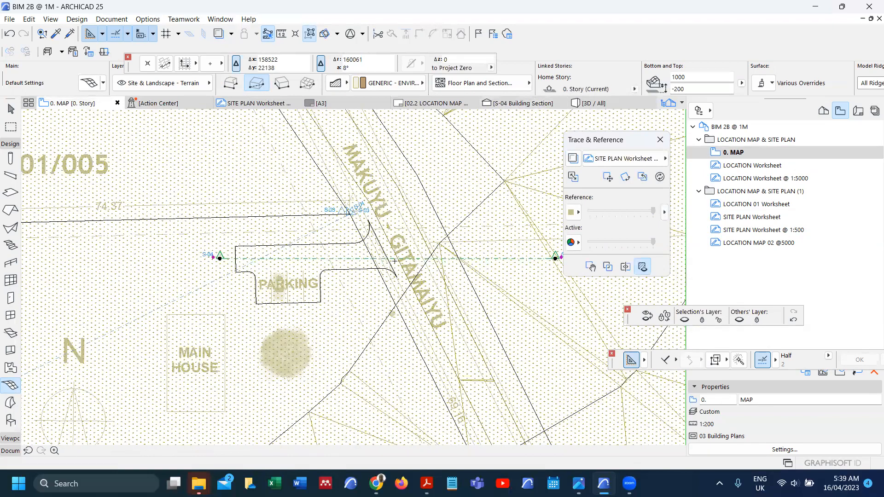
# Step: Finish placing the section marker and turn off the trace reference overlay
pyautogui.press('Escape')
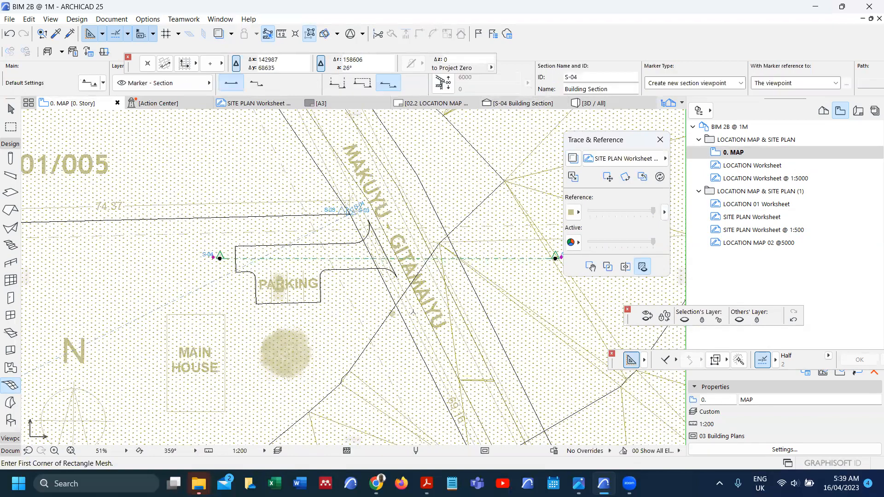
pyautogui.press('Escape')
pyautogui.hotkey('alt', 'F2')
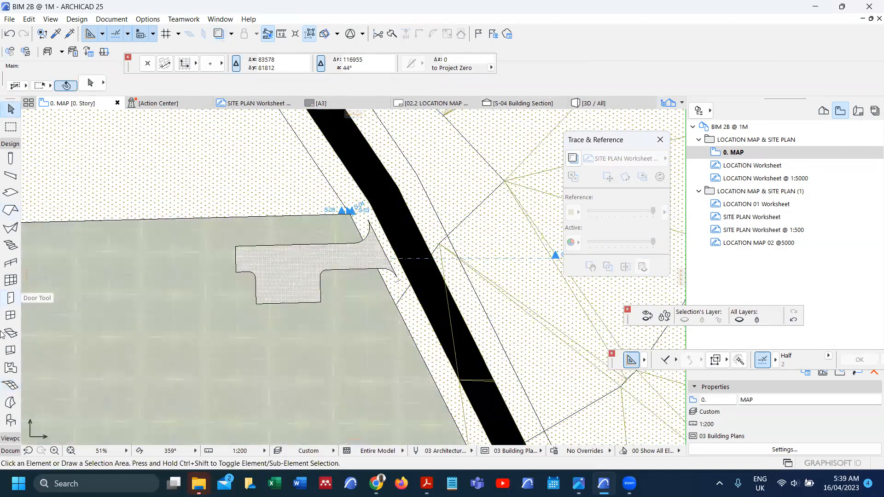
# Step: Select all meshes on the plan to review them, then clear the selection
pyautogui.click(10, 385)
pyautogui.hotkey('ctrl', 'a')
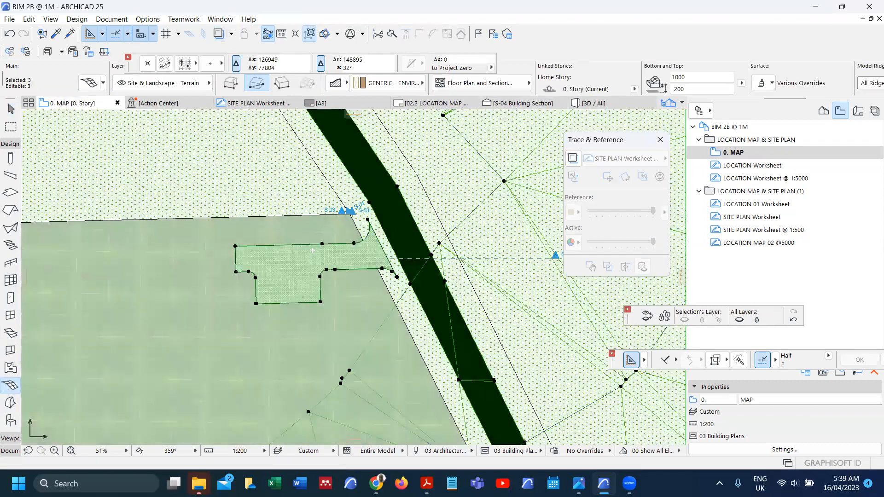
pyautogui.scroll(-1, 312, 250)
pyautogui.scroll(-5, 312, 250)
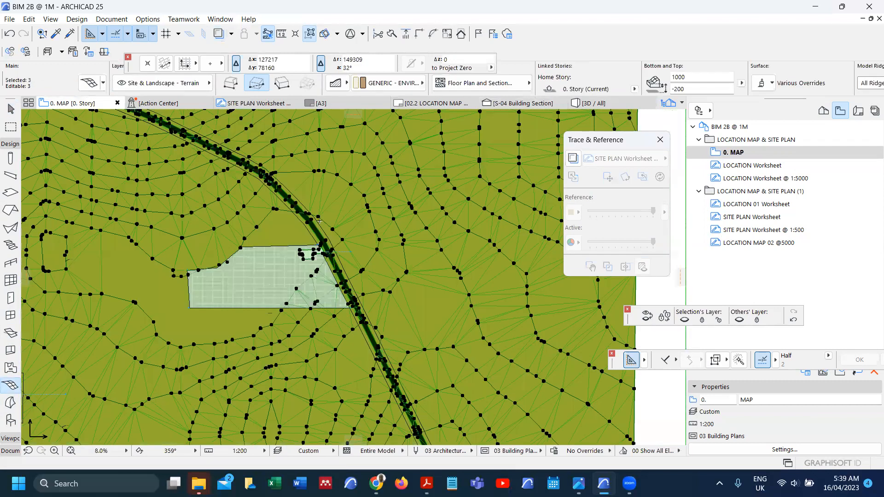
pyautogui.scroll(-3, 346, 292)
pyautogui.scroll(4, 414, 362)
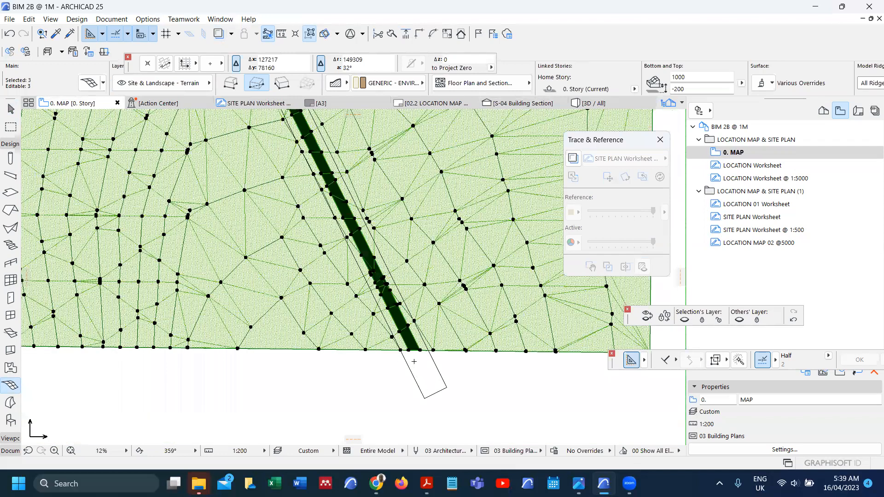
pyautogui.press('Escape')
pyautogui.scroll(4, 411, 368)
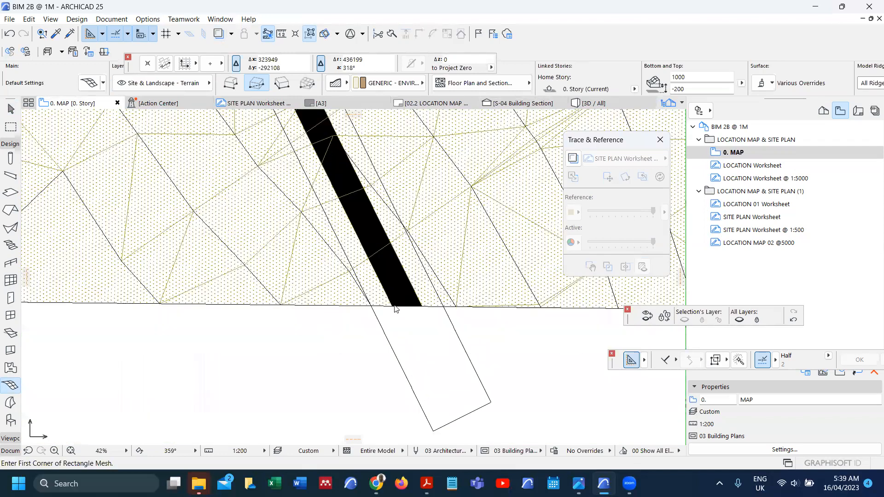
# Step: Select the road mesh and make the Mesh tool active from its options
pyautogui.keyDown('shift'); pyautogui.click(392, 307); pyautogui.keyUp('shift')
pyautogui.scroll(-2, 392, 347)
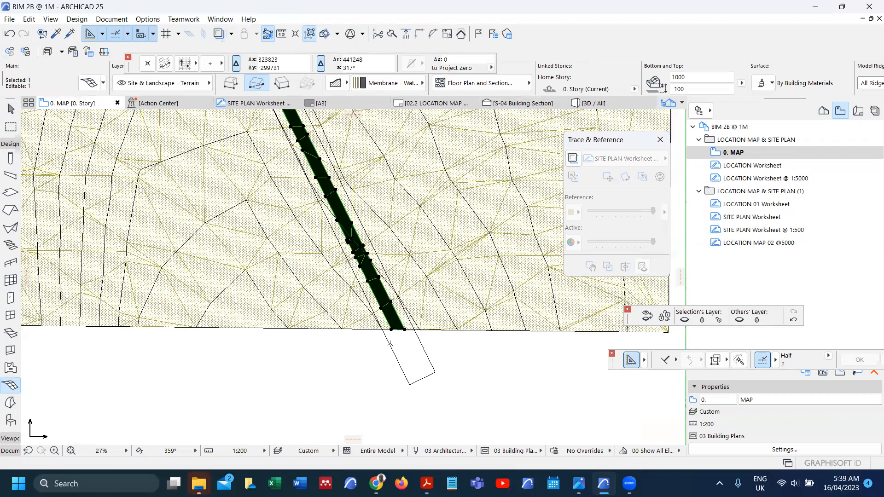
pyautogui.scroll(-5, 347, 232)
pyautogui.scroll(4, 273, 233)
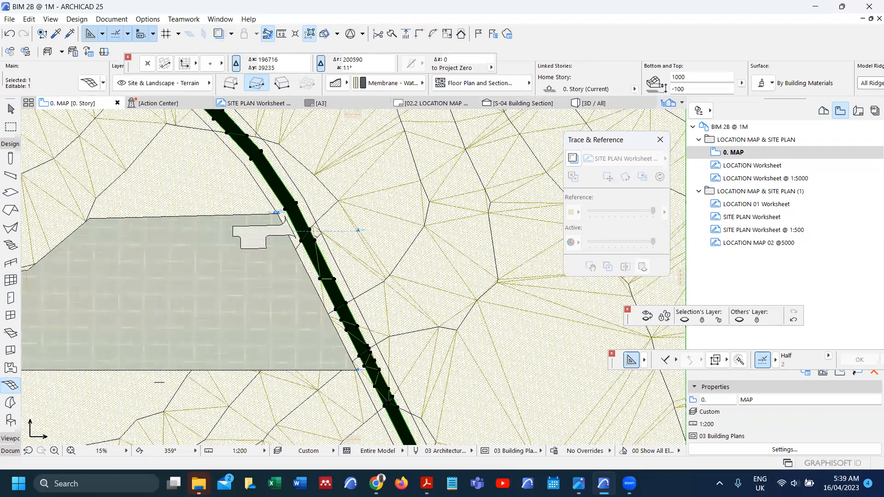
pyautogui.scroll(6, 310, 224)
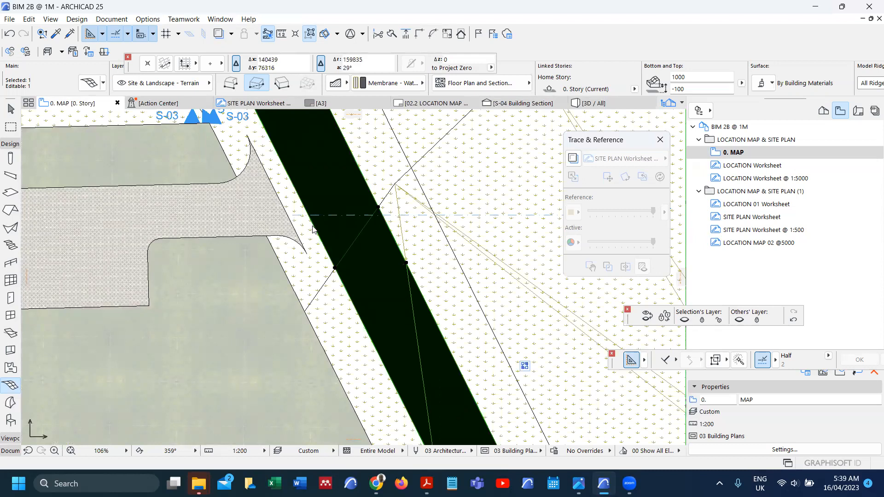
pyautogui.rightClick(309, 229)
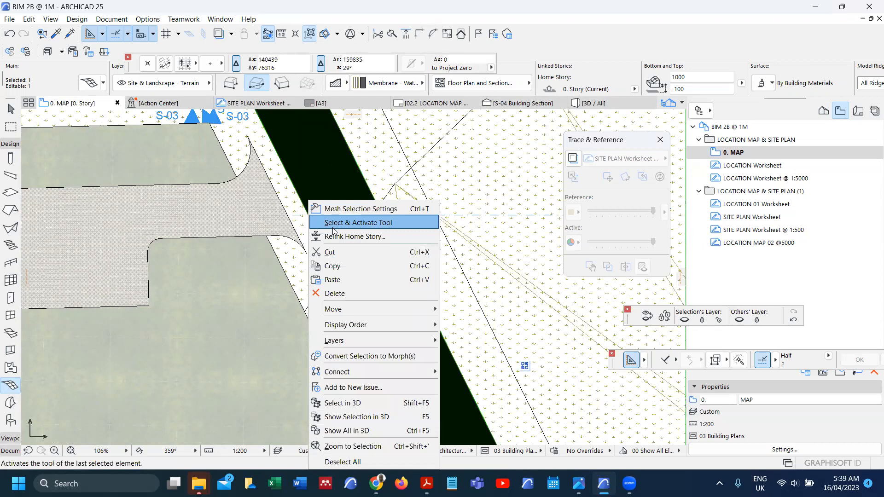
pyautogui.click(333, 227)
pyautogui.scroll(-2, 404, 223)
pyautogui.scroll(-3, 414, 223)
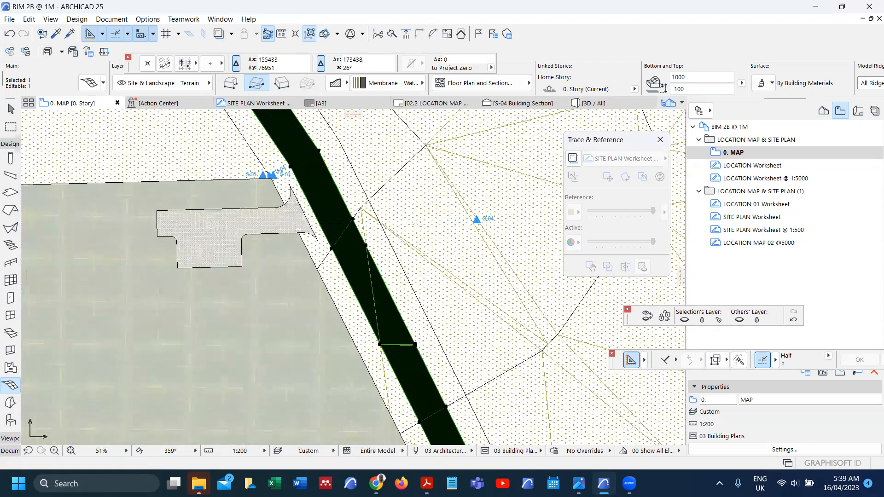
# Step: Stretch the end of section line S-04 to the road's edge beside the parking
pyautogui.click(479, 221)
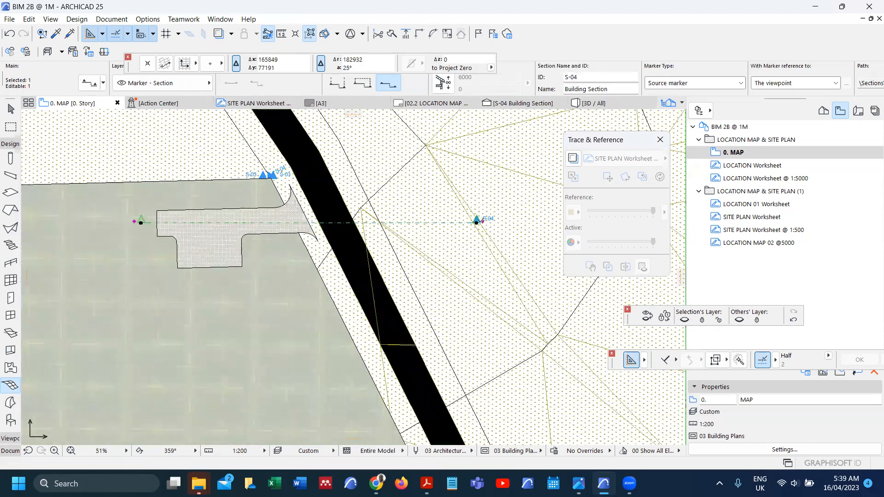
pyautogui.click(477, 221)
pyautogui.scroll(2, 353, 216)
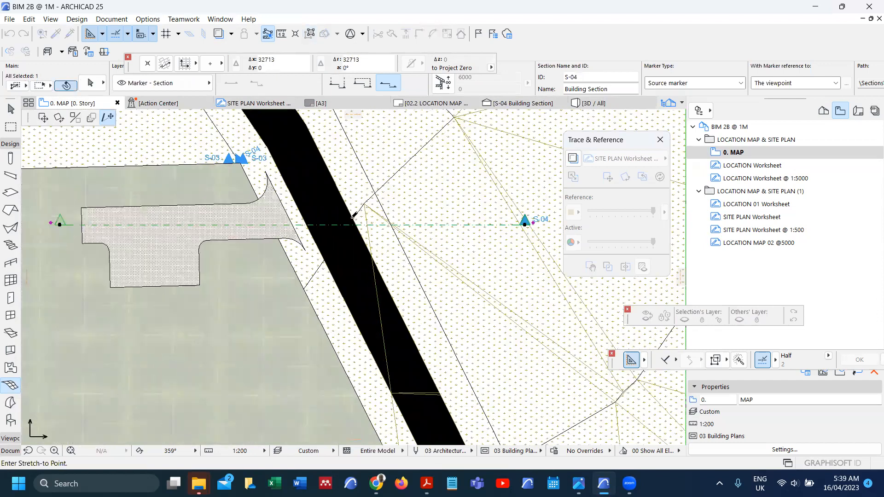
pyautogui.scroll(3, 375, 241)
pyautogui.click(367, 243)
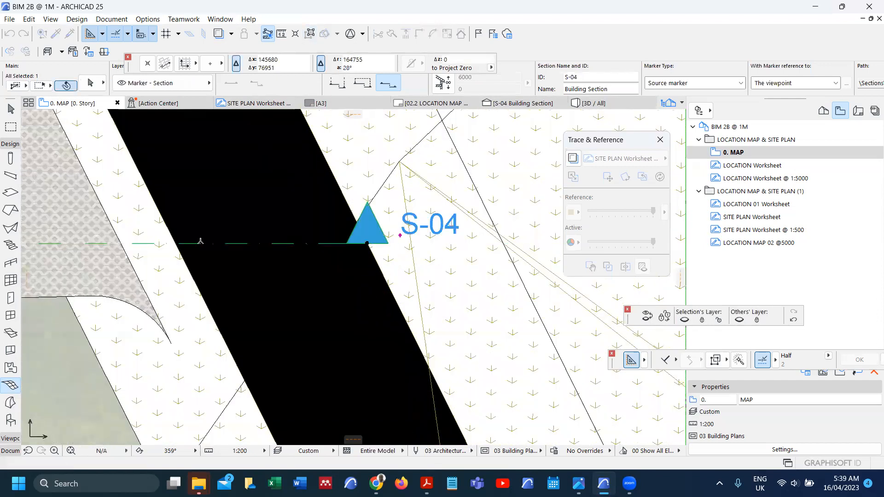
pyautogui.rightClick(153, 249)
pyautogui.click(200, 239)
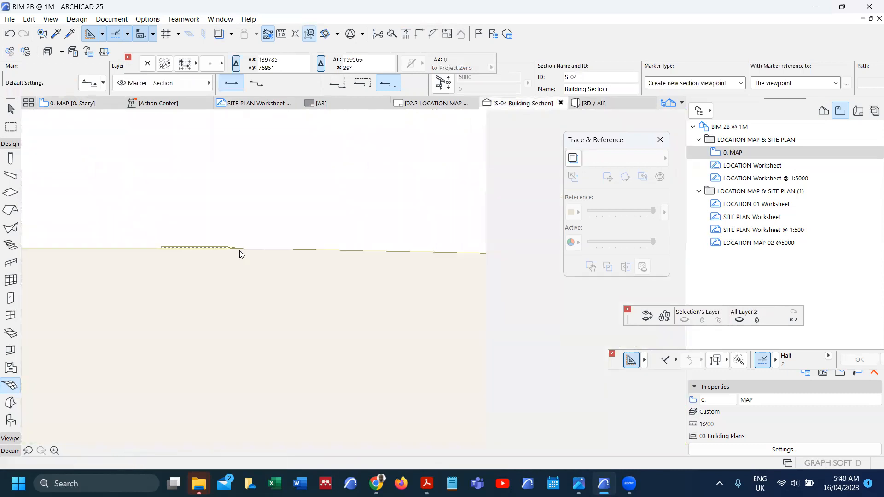
pyautogui.scroll(5, 232, 246)
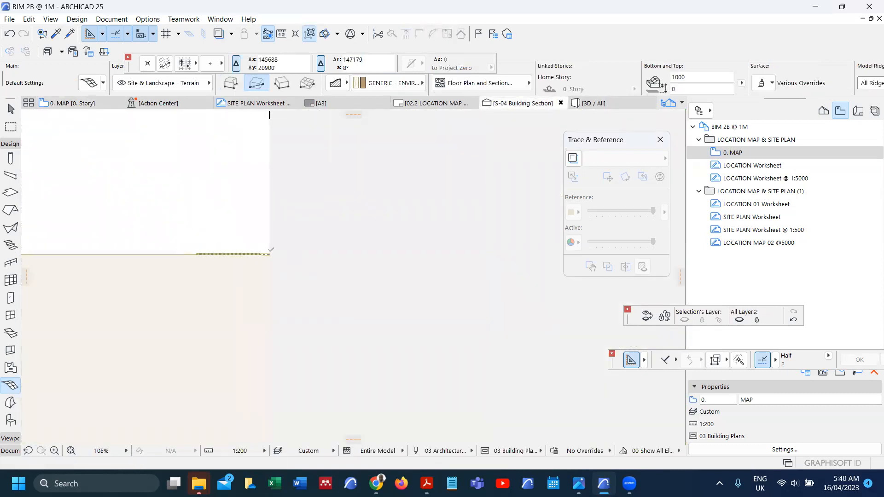
pyautogui.scroll(2, 193, 280)
pyautogui.click(193, 268)
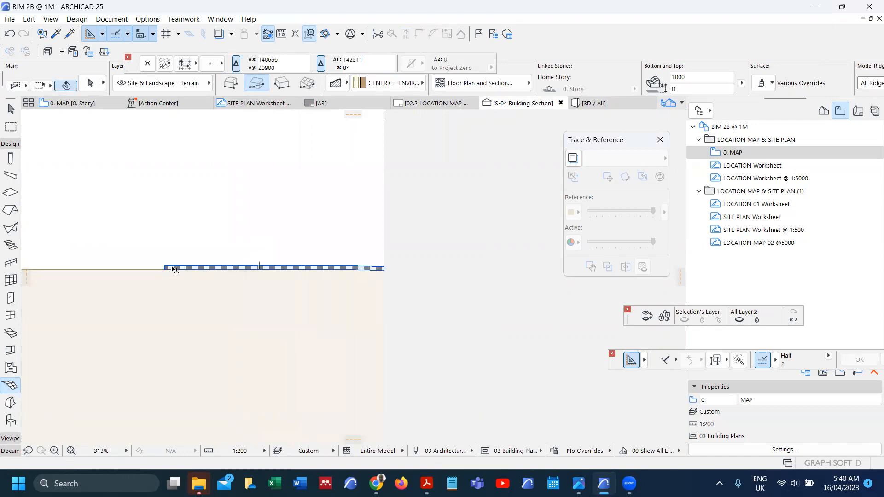
pyautogui.scroll(-7, 334, 297)
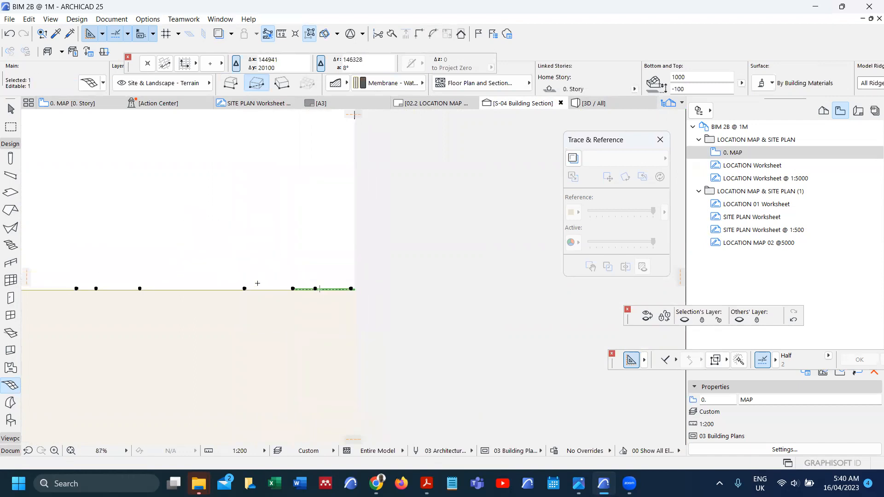
pyautogui.press('Escape')
pyautogui.scroll(-8, 286, 246)
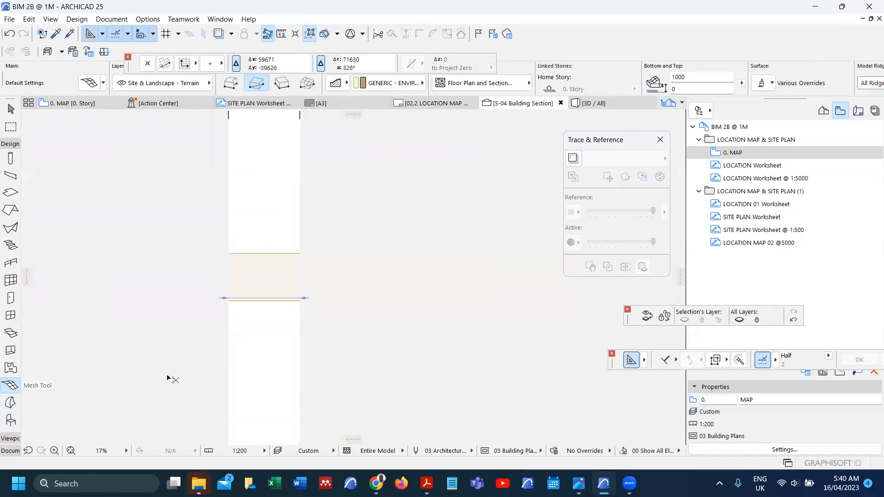
pyautogui.hotkey('ctrl', 'a')
pyautogui.scroll(6, 238, 316)
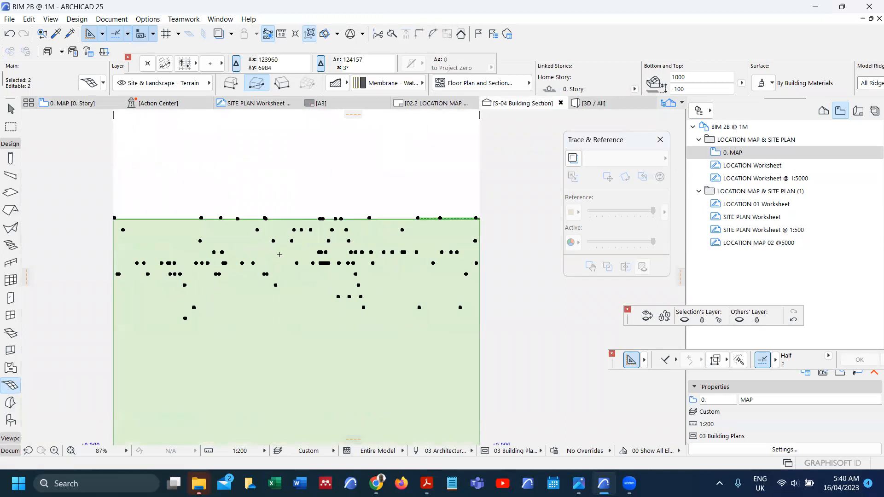
pyautogui.scroll(-2, 291, 205)
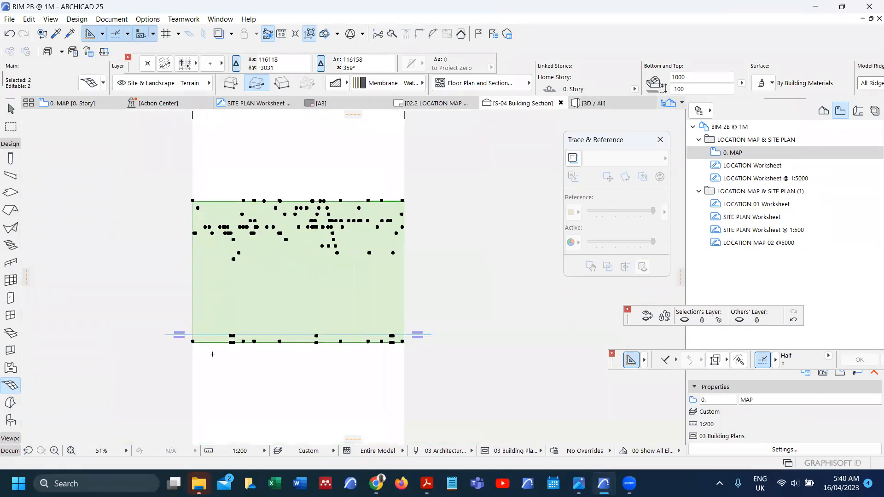
pyautogui.press('Escape')
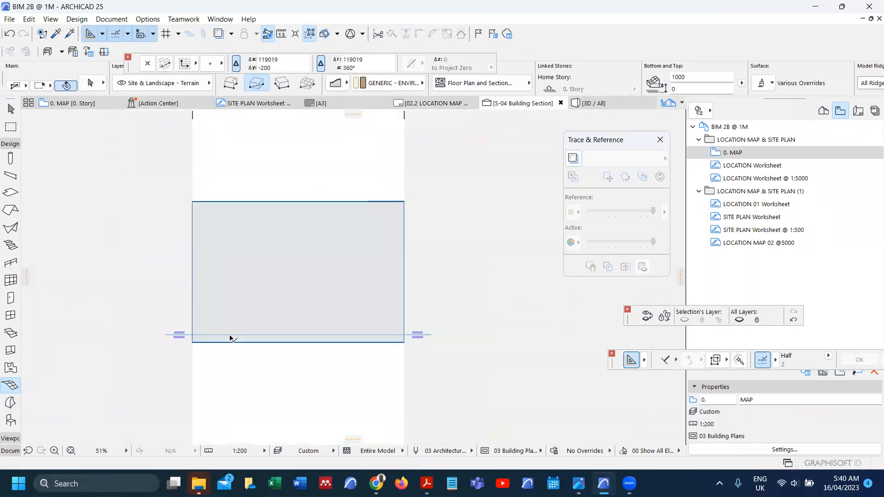
pyautogui.press('F2')
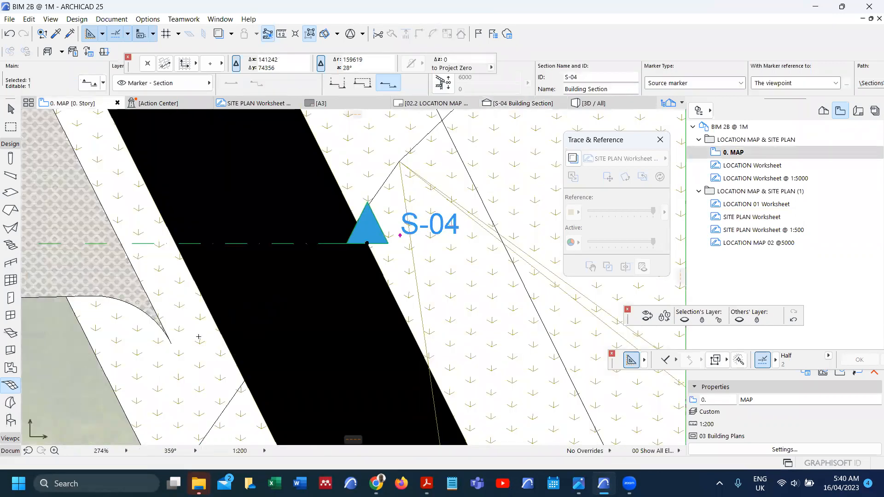
# Step: Select the mesh beside the road and raise its elevation by 1000
pyautogui.scroll(-4, 176, 344)
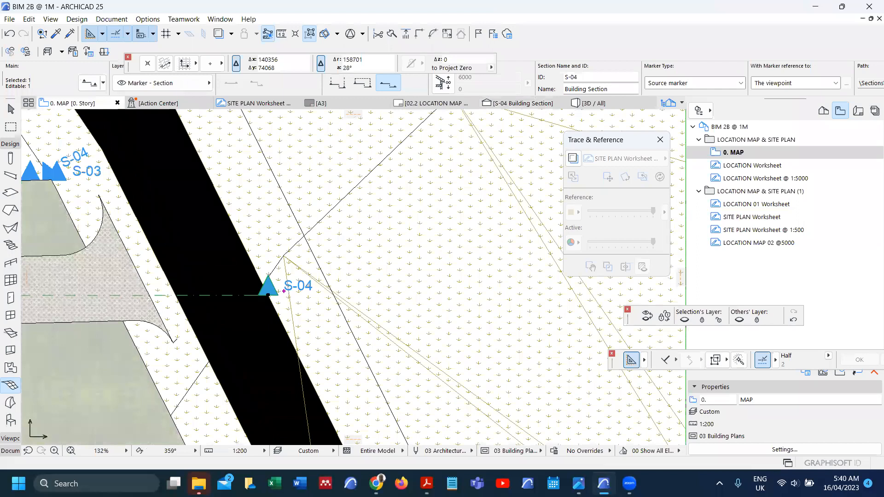
pyautogui.rightClick(173, 343)
pyautogui.click(165, 350)
pyautogui.rightClick(165, 350)
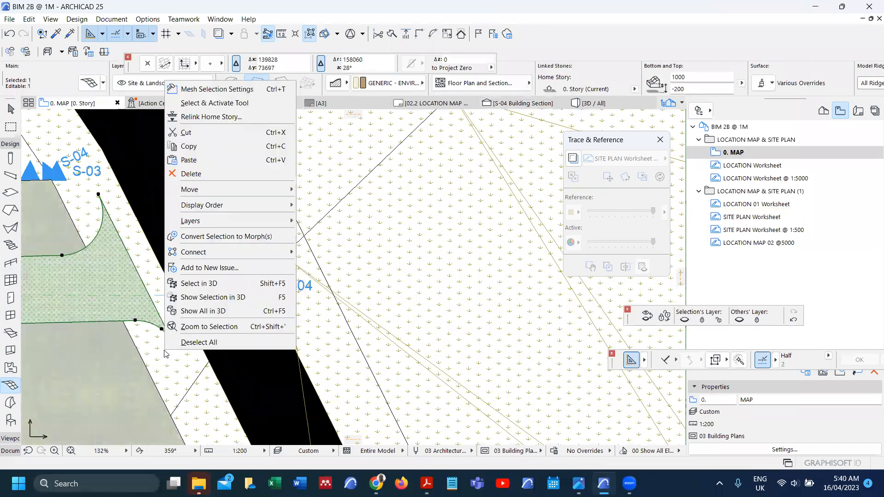
pyautogui.click(164, 351)
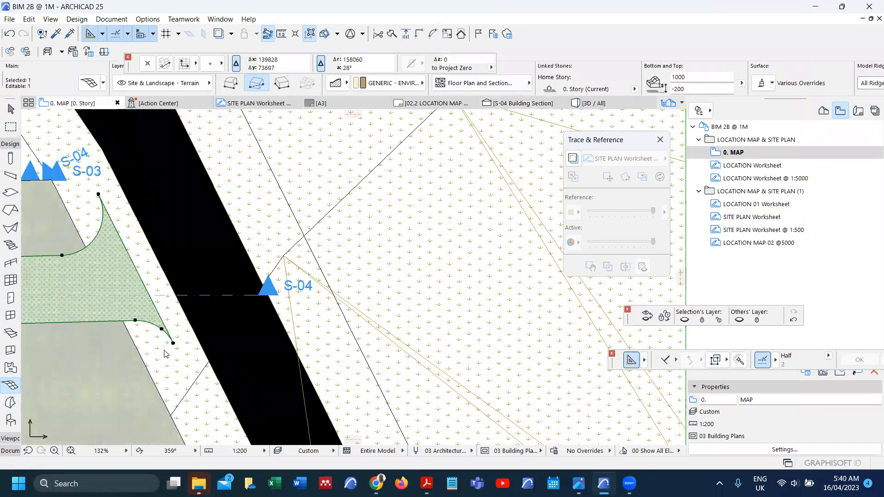
pyautogui.hotkey('ctrl', '9')
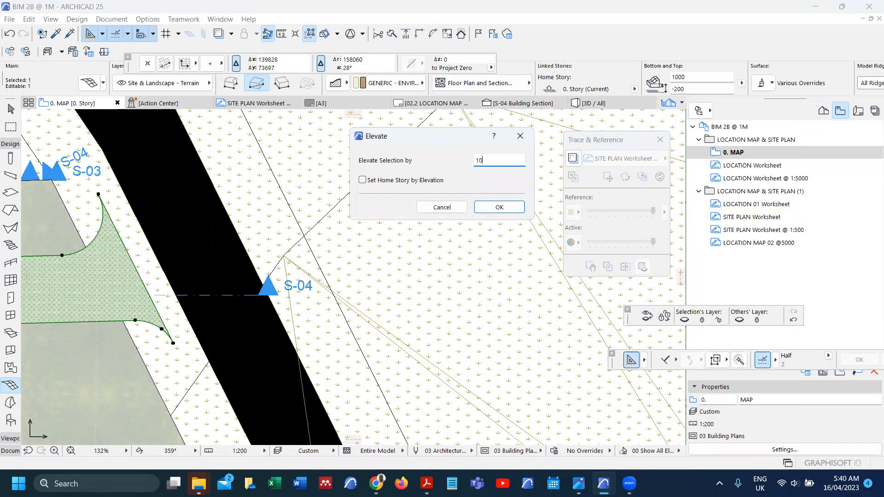
pyautogui.press('Return')
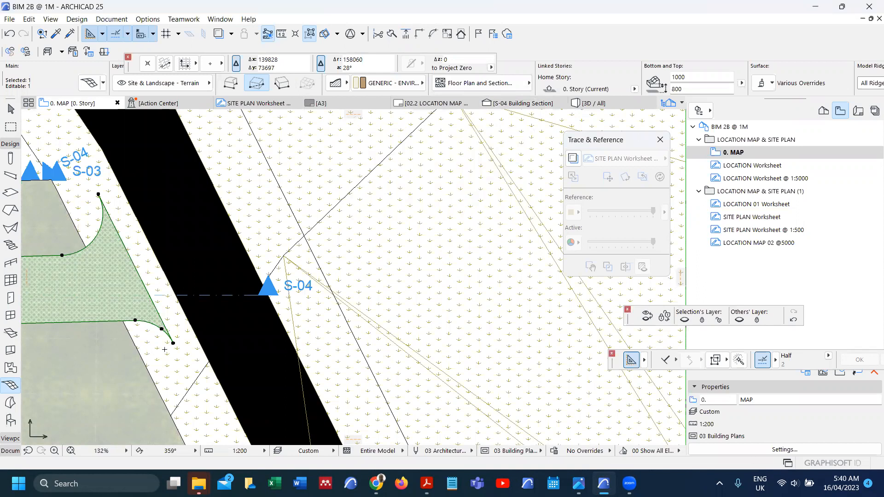
# Step: Drag the parking mesh 1571 over toward the road edge
pyautogui.hotkey('ctrl', 'd')
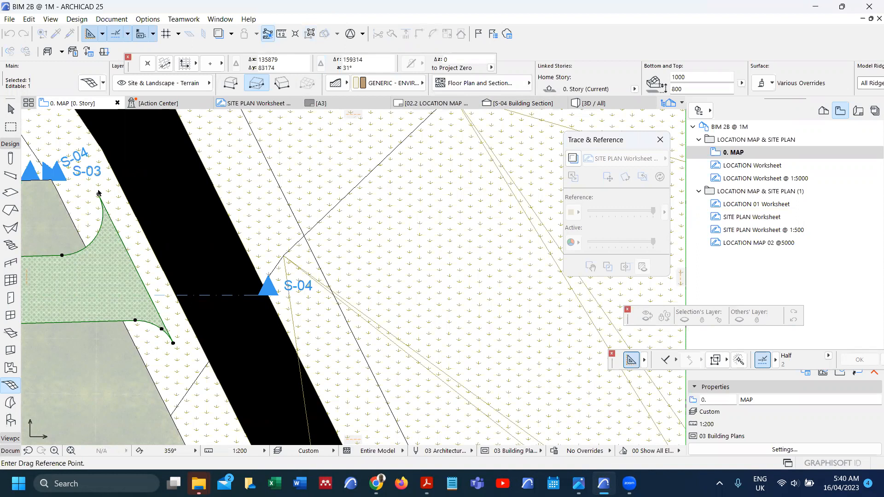
pyautogui.click(99, 194)
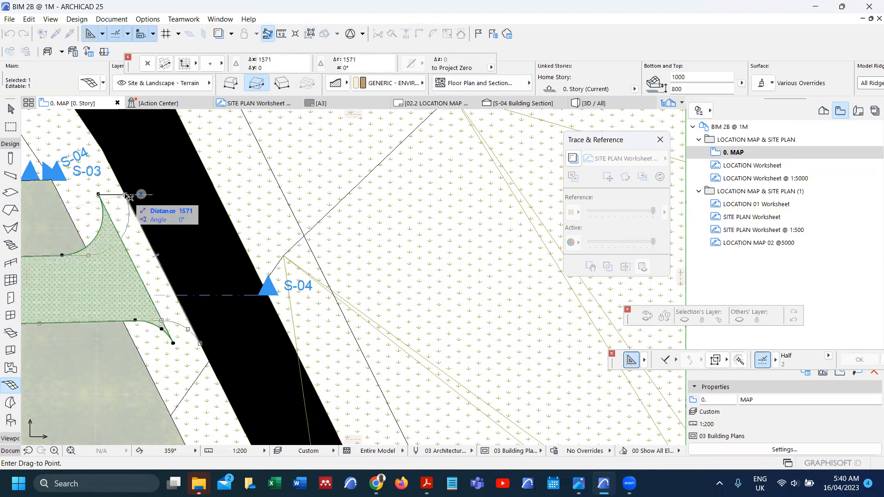
pyautogui.click(127, 195)
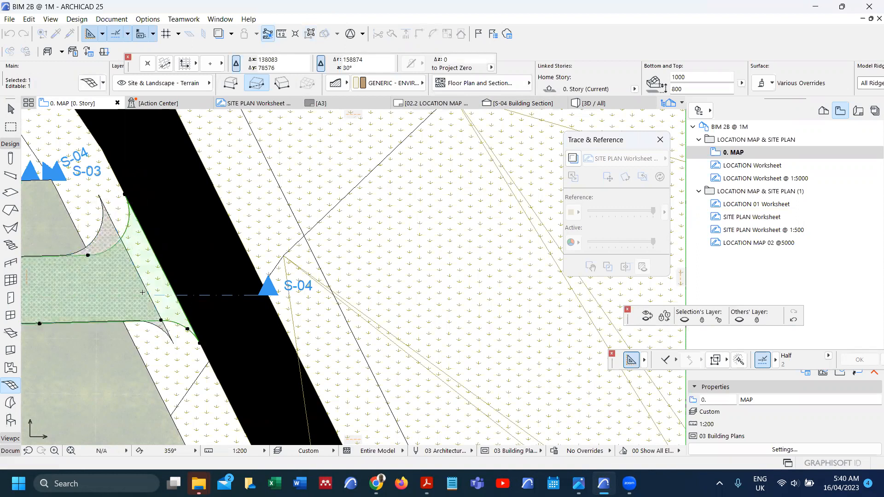
pyautogui.scroll(-3, 191, 283)
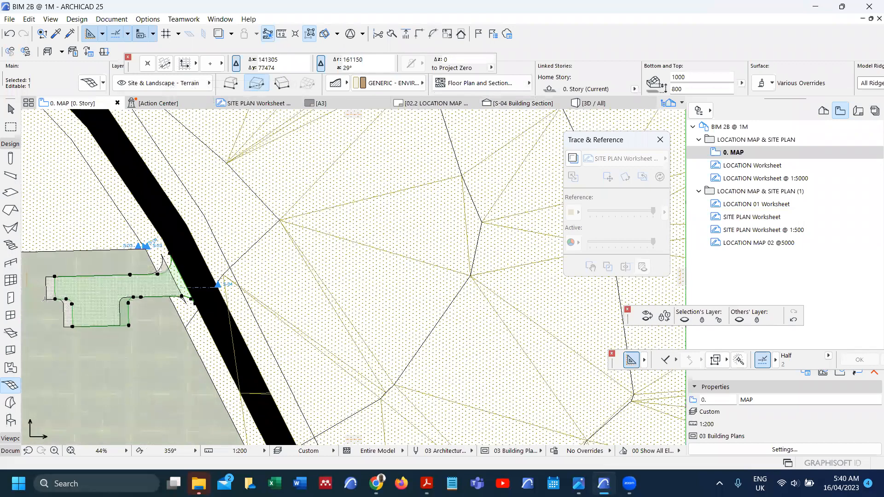
pyautogui.scroll(3, 48, 298)
# Step: Drag the cover fill under the parking by the same 1571 to match the mesh
pyautogui.click(52, 298)
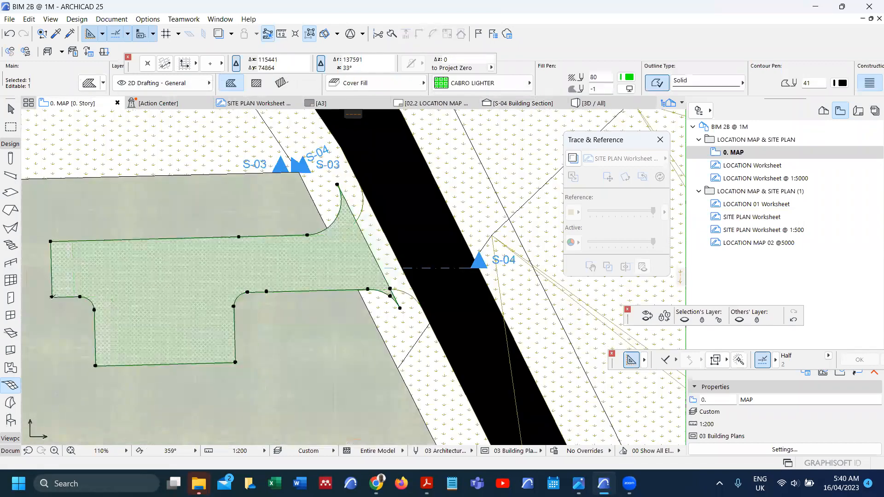
pyautogui.hotkey('ctrl', 'd')
pyautogui.click(50, 241)
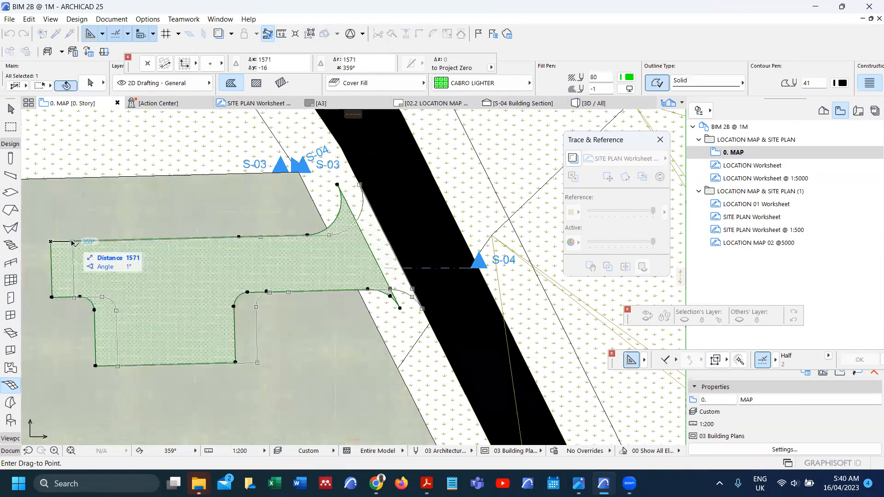
pyautogui.click(74, 242)
pyautogui.press('Escape')
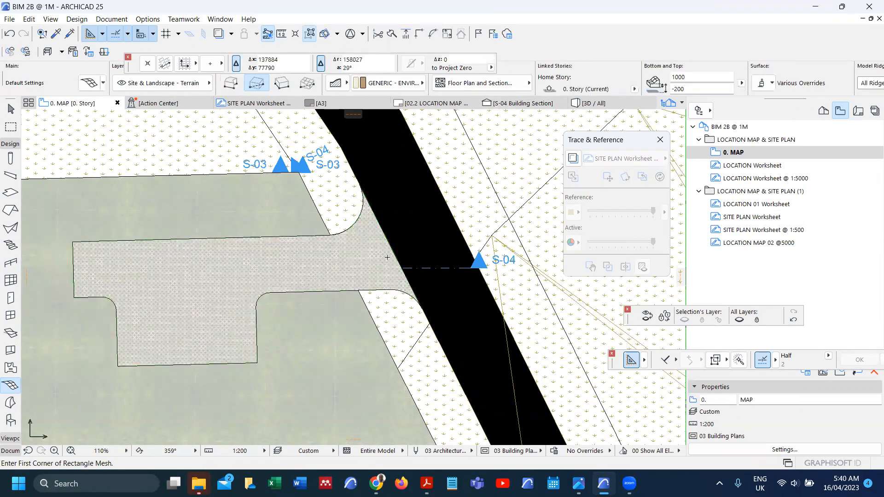
pyautogui.press('F6')
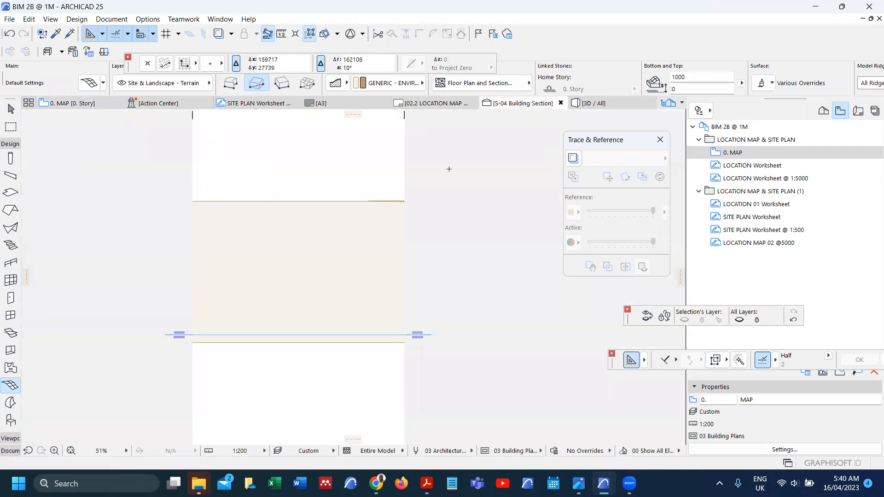
# Step: Zoom around the S-04 section to inspect the terrain line and the membrane at its edge
pyautogui.scroll(6, 364, 203)
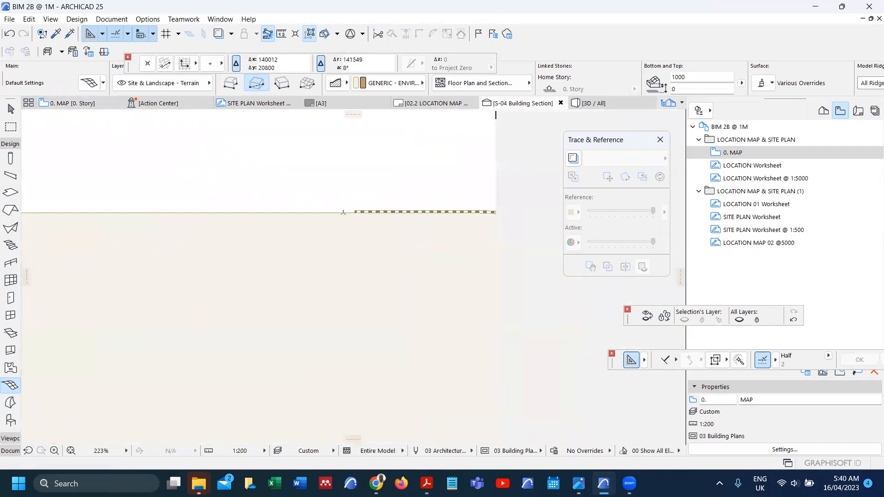
pyautogui.scroll(-7, 343, 212)
pyautogui.scroll(3, 322, 278)
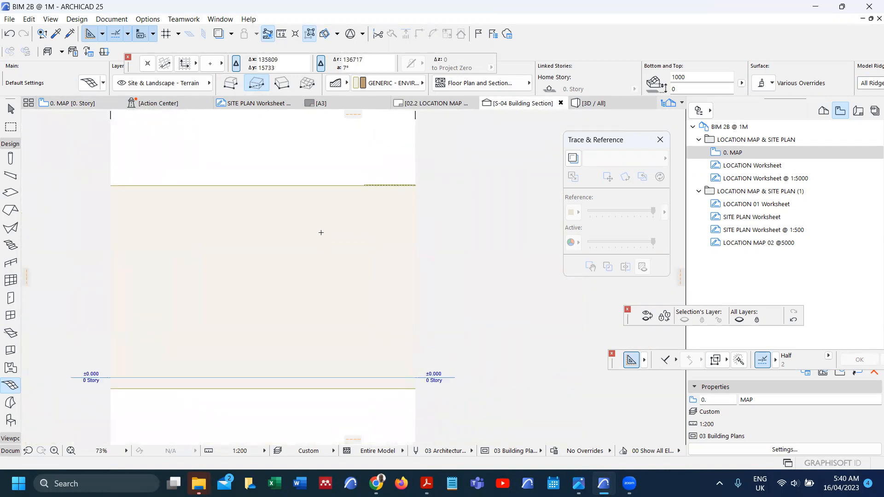
pyautogui.scroll(-5, 232, 322)
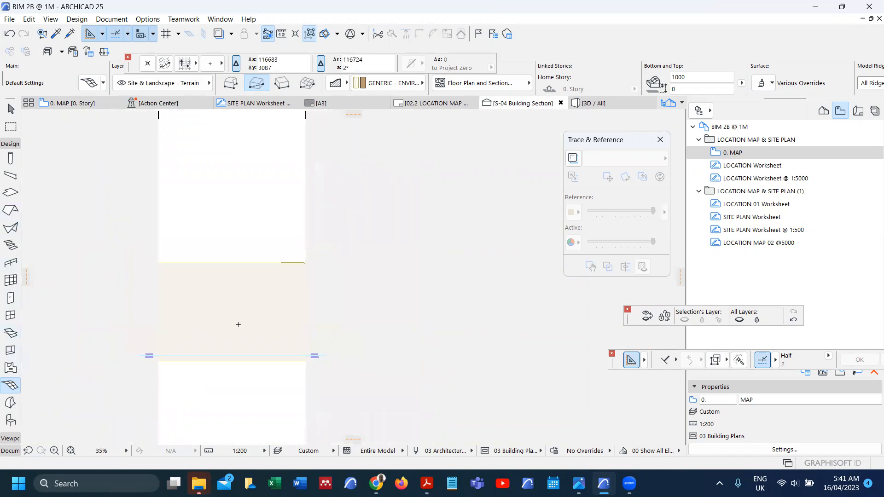
pyautogui.scroll(-5, 232, 291)
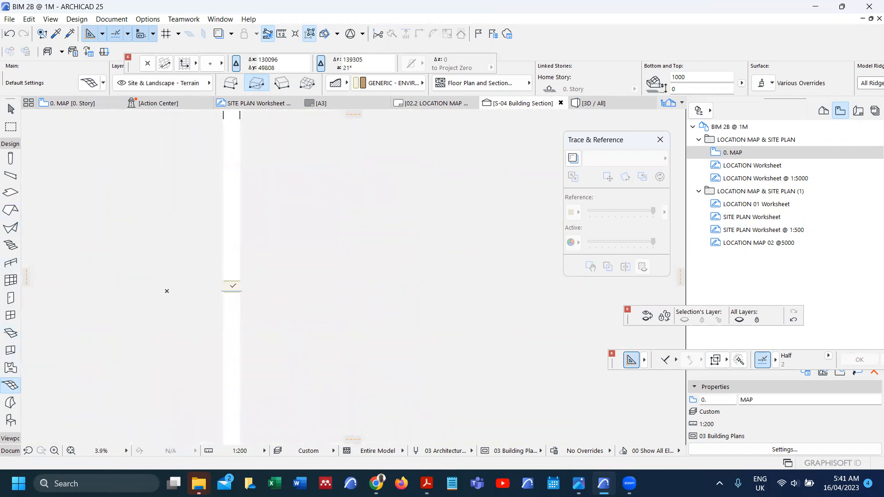
pyautogui.scroll(6, 234, 313)
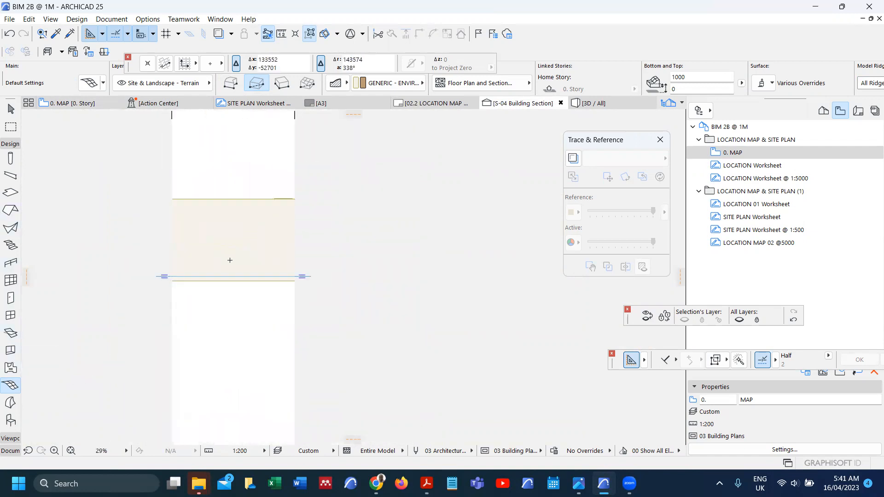
pyautogui.scroll(6, 273, 200)
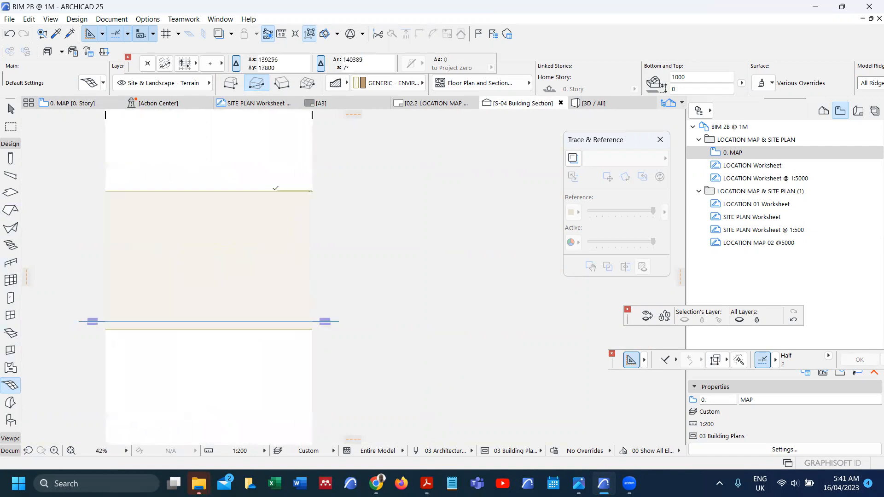
pyautogui.keyDown('shift'); pyautogui.click(287, 192); pyautogui.keyUp('shift')
pyautogui.press('Escape')
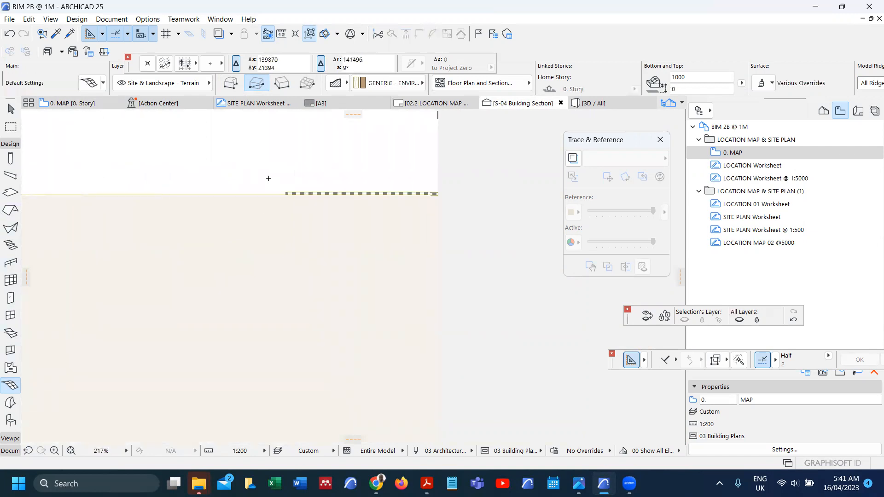
# Step: Back on 0. MAP, select the parking mesh and the black road mesh together
pyautogui.press('F2')
pyautogui.press('Escape')
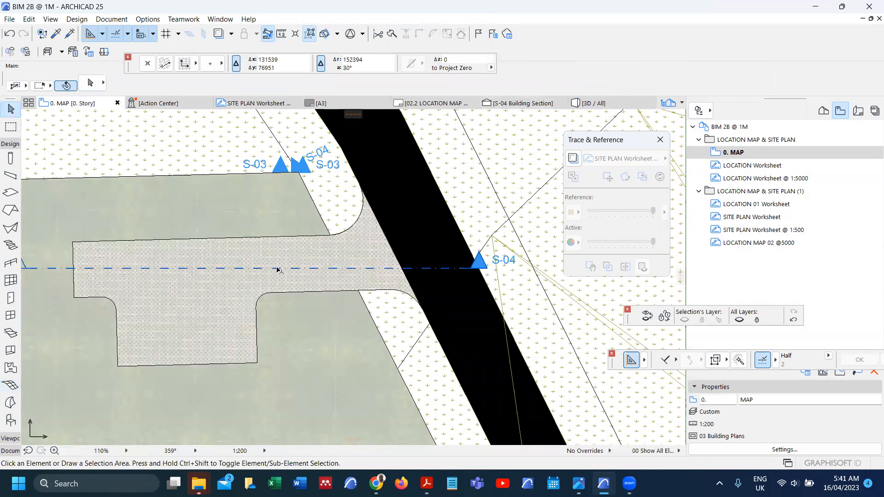
pyautogui.click(286, 278)
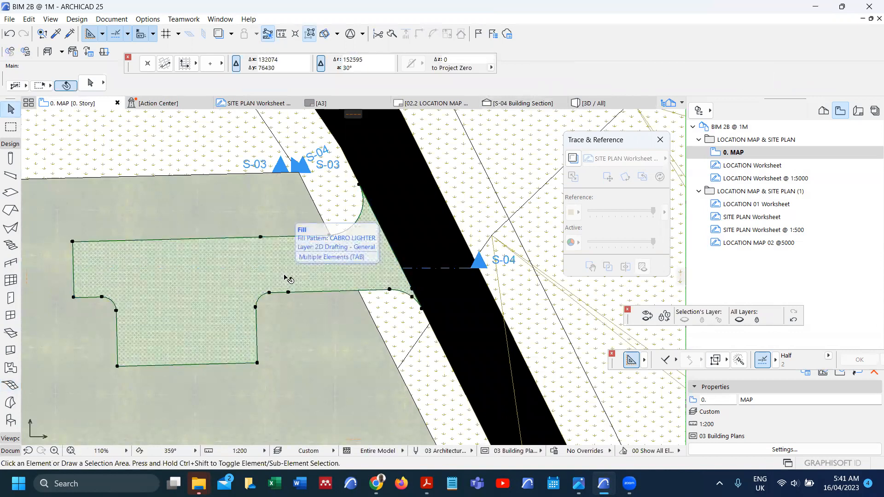
pyautogui.press('Escape')
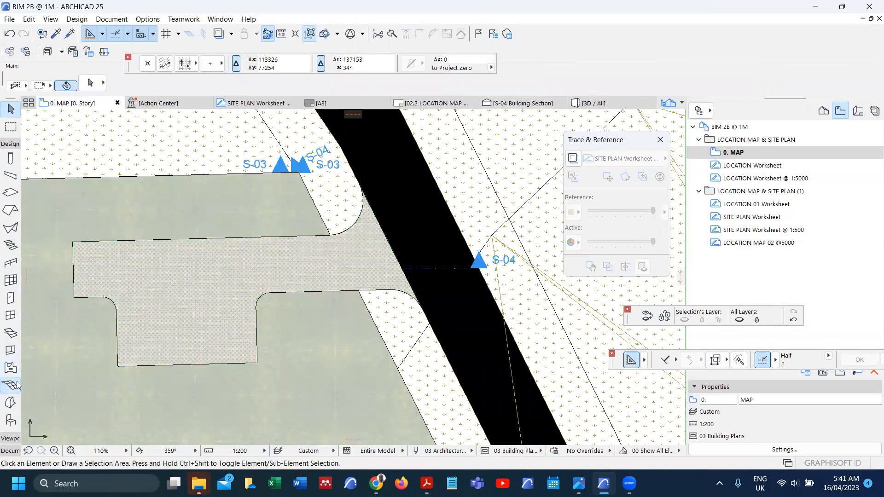
pyautogui.click(17, 385)
pyautogui.keyDown('shift'); pyautogui.click(209, 306); pyautogui.keyUp('shift')
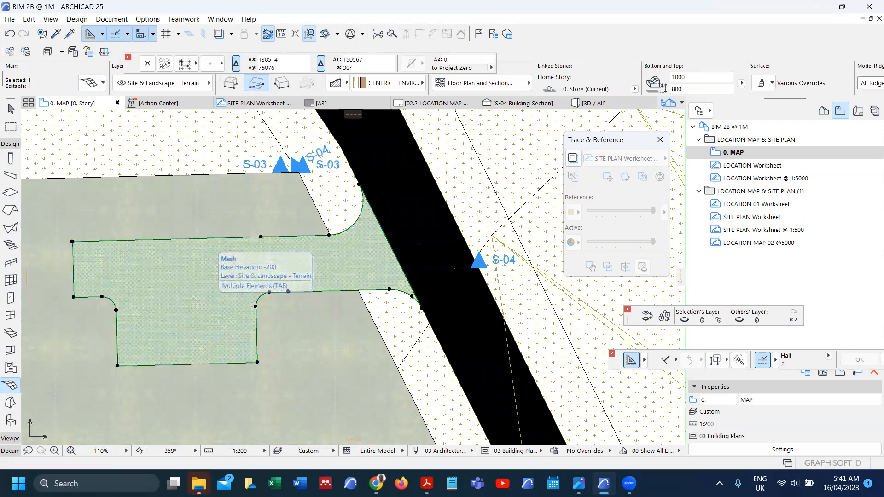
pyautogui.keyDown('shift'); pyautogui.click(433, 230); pyautogui.keyUp('shift')
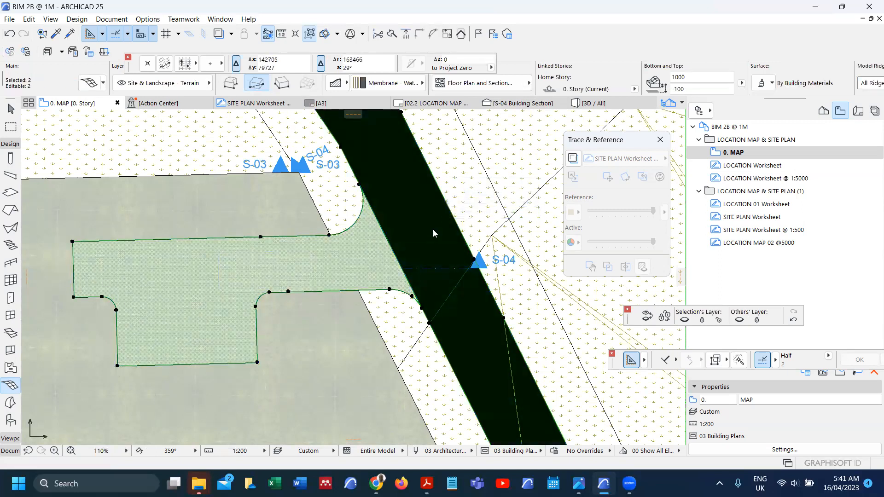
pyautogui.rightClick(433, 233)
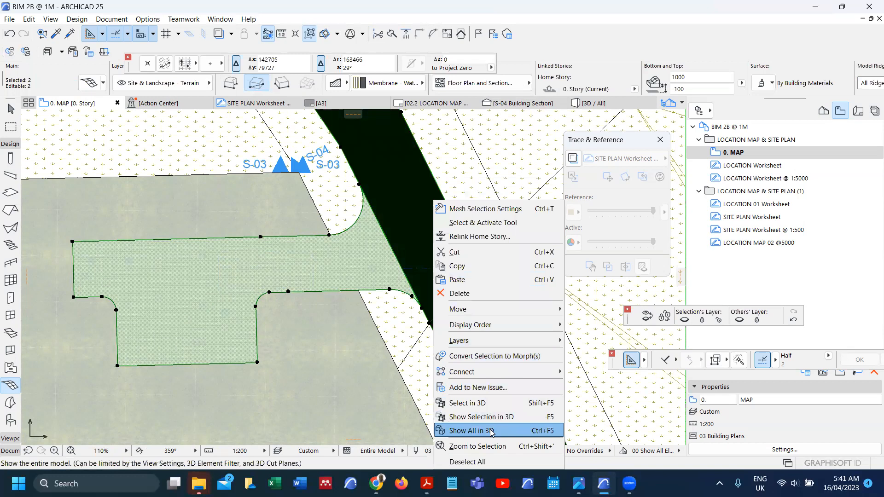
# Step: Show the parking and road meshes in 3D and fit them in the view
pyautogui.click(482, 417)
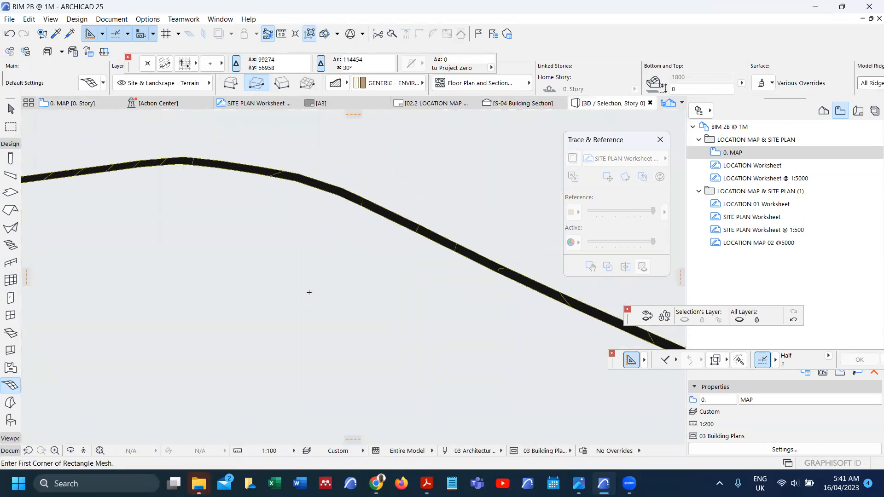
pyautogui.click(99, 452)
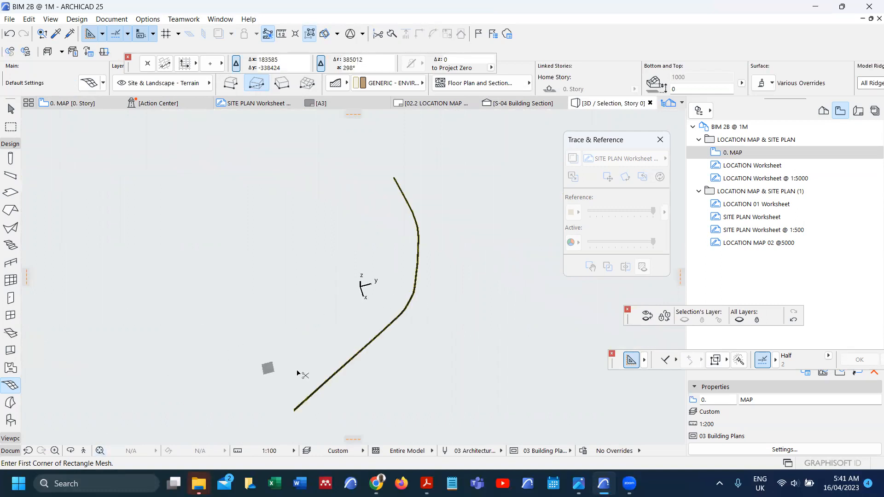
pyautogui.hotkey('ctrl', 'a')
pyautogui.scroll(4, 396, 340)
pyautogui.scroll(5, 398, 318)
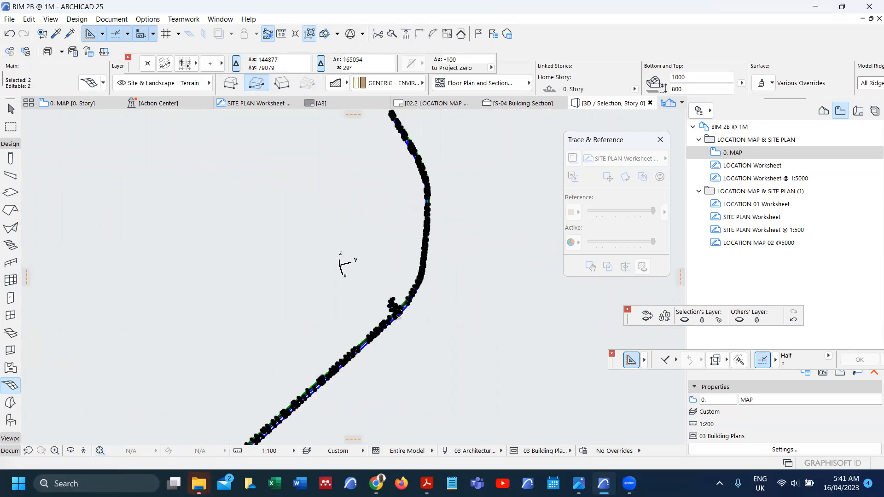
pyautogui.scroll(5, 402, 305)
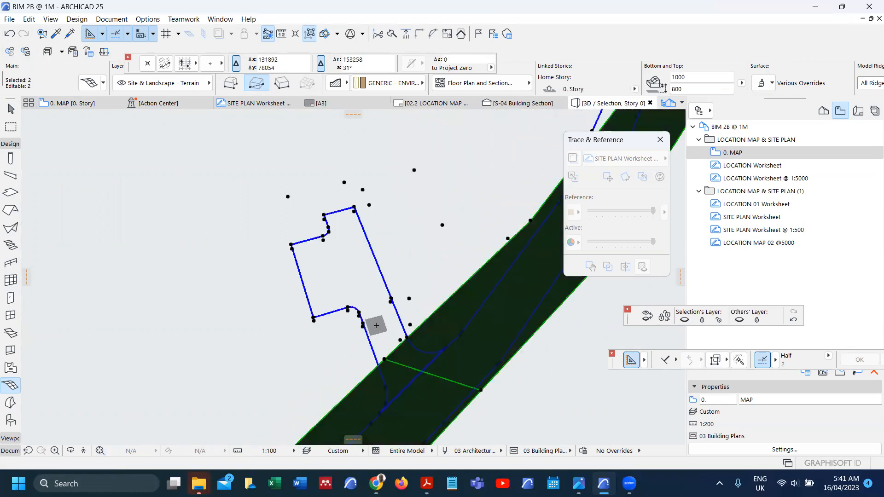
pyautogui.press('Escape')
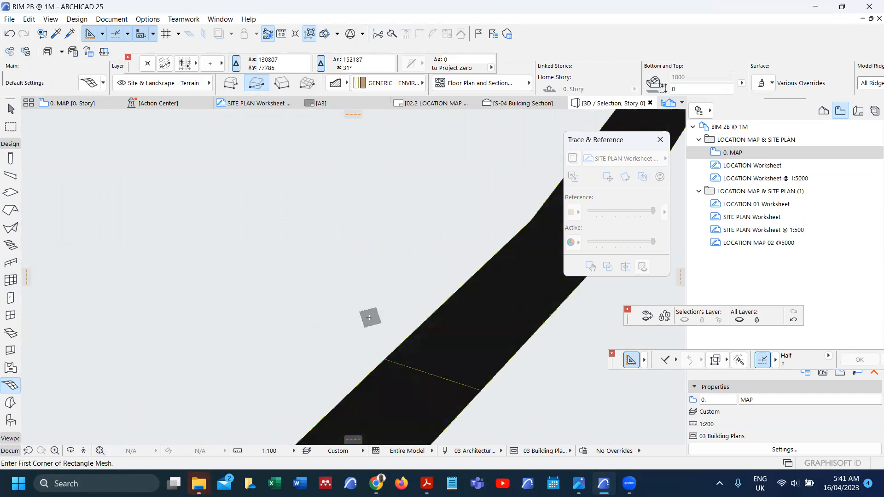
pyautogui.hotkey('ctrl', 'a')
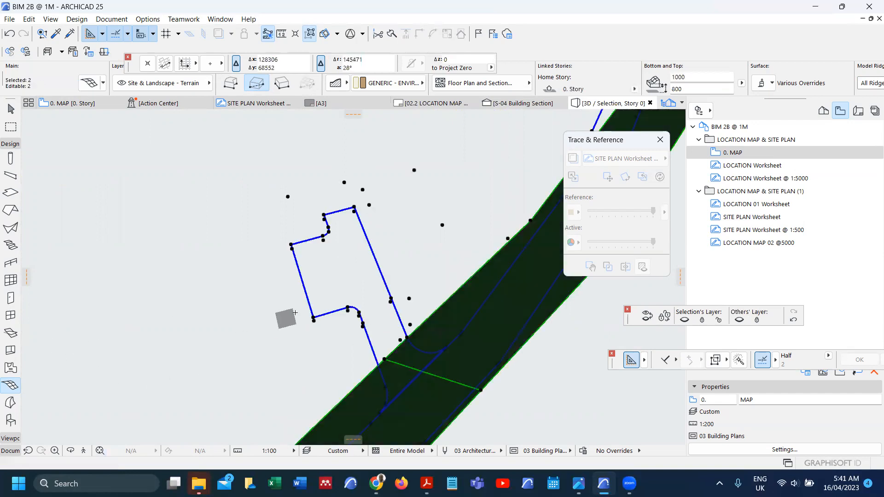
pyautogui.press('Escape')
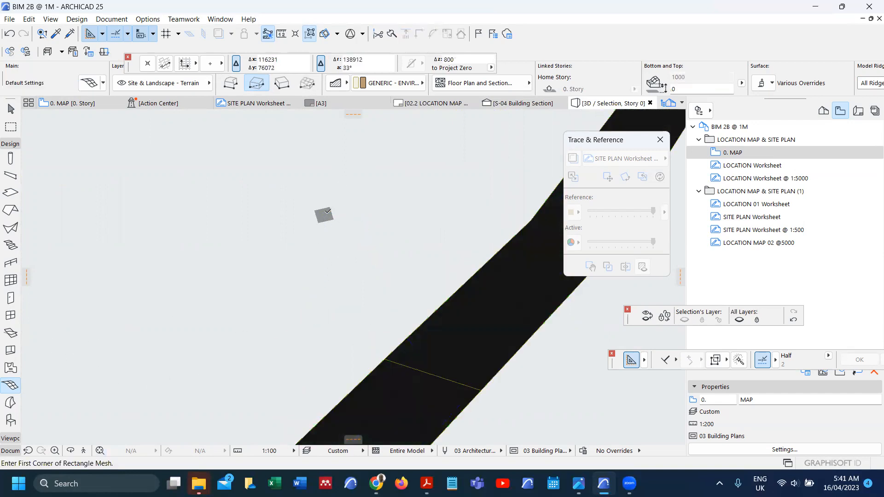
# Step: Select the road mesh, orbit to view it side-on, and open its Mesh Selection Settings
pyautogui.rightClick(328, 216)
pyautogui.scroll(-3, 328, 290)
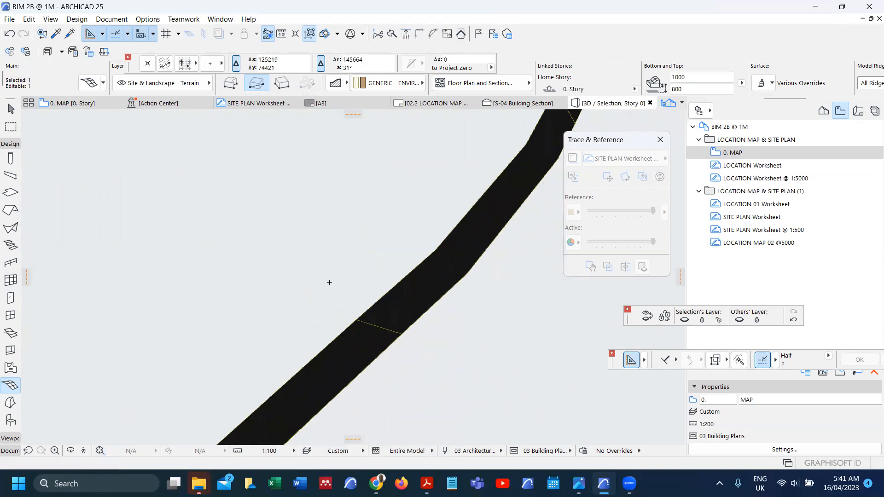
pyautogui.keyDown('shift'); pyautogui.moveTo(299, 356); pyautogui.dragTo(440, 242, button='middle'); pyautogui.keyUp('shift')
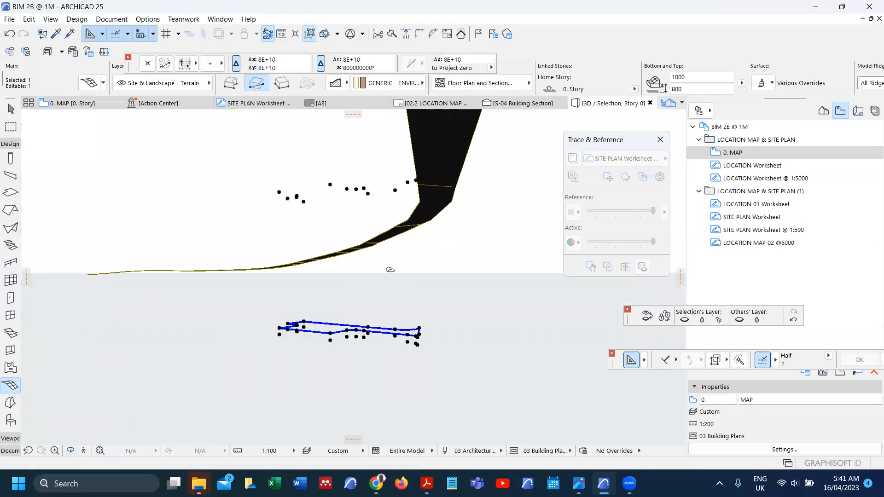
pyautogui.hotkey('ctrl', 't')
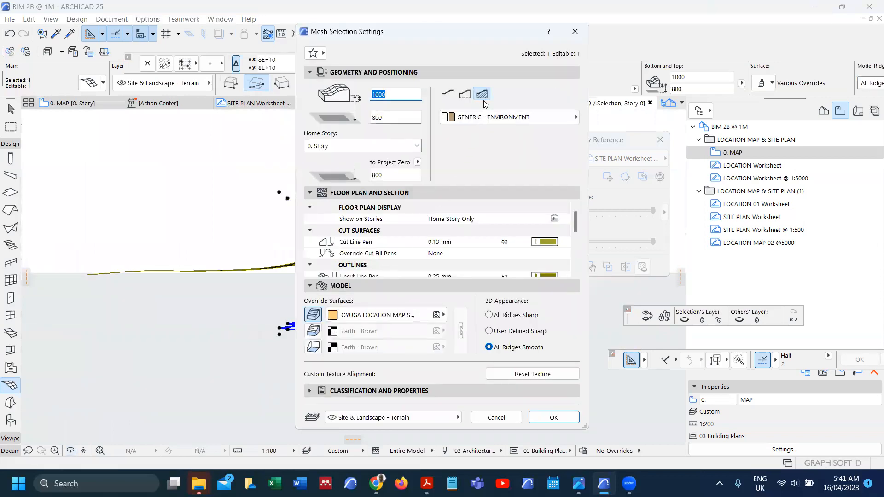
# Step: Set the road mesh to EC-00 GENERIC - EXTERNAL CLADDING and remove its top surface override
pyautogui.click(505, 118)
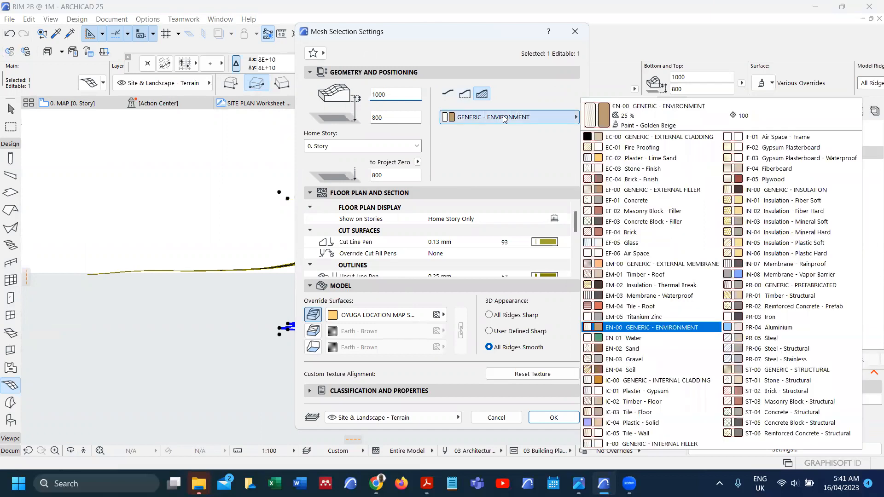
pyautogui.click(592, 137)
pyautogui.click(313, 315)
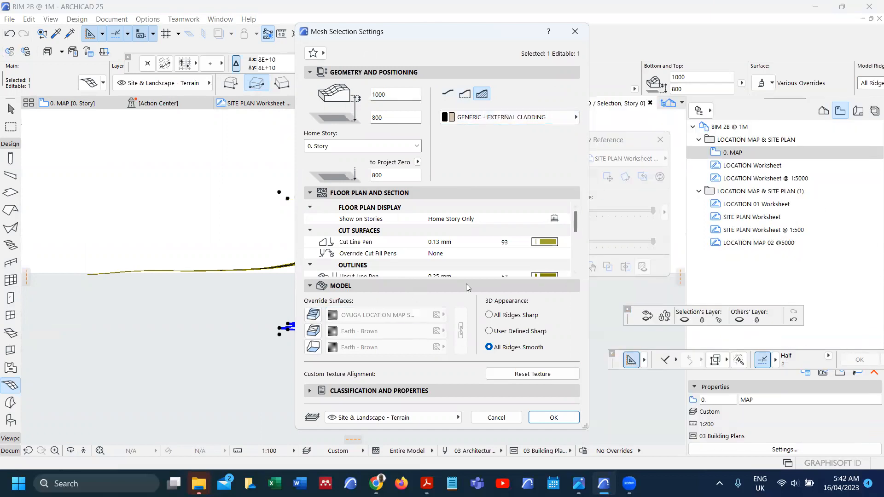
pyautogui.click(535, 419)
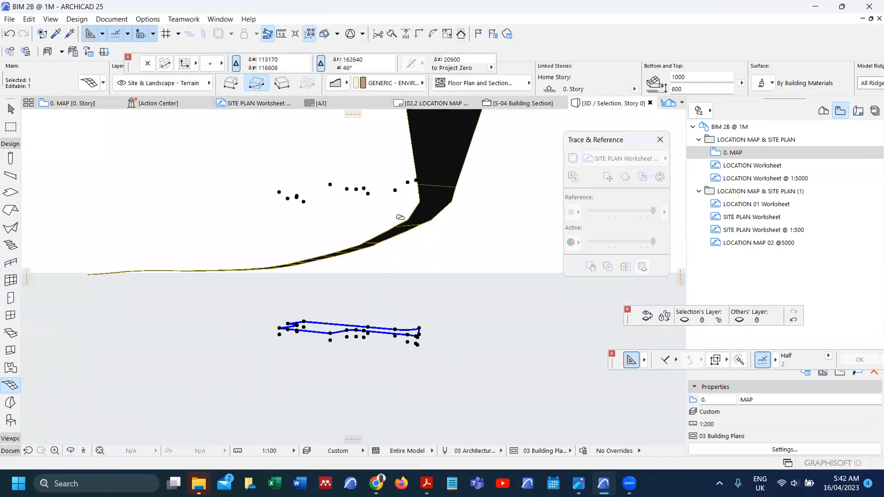
pyautogui.scroll(2, 390, 178)
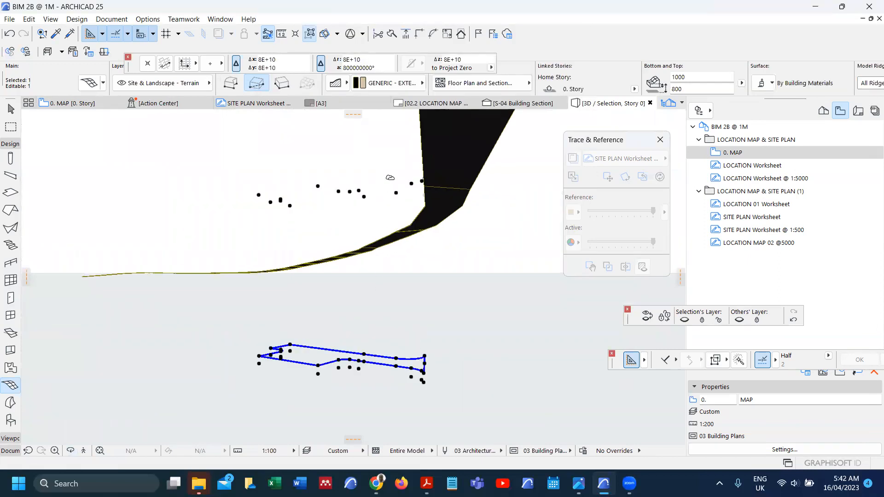
pyautogui.scroll(-2, 390, 193)
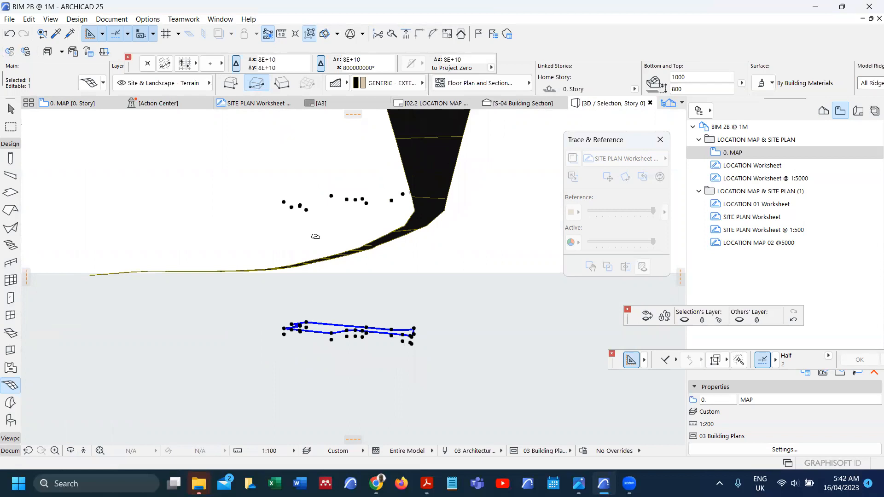
pyautogui.press('F2')
# Step: Create a mesh tracing the hatched parking fill's outline with the magic wand
pyautogui.click(240, 283)
pyautogui.press('Escape')
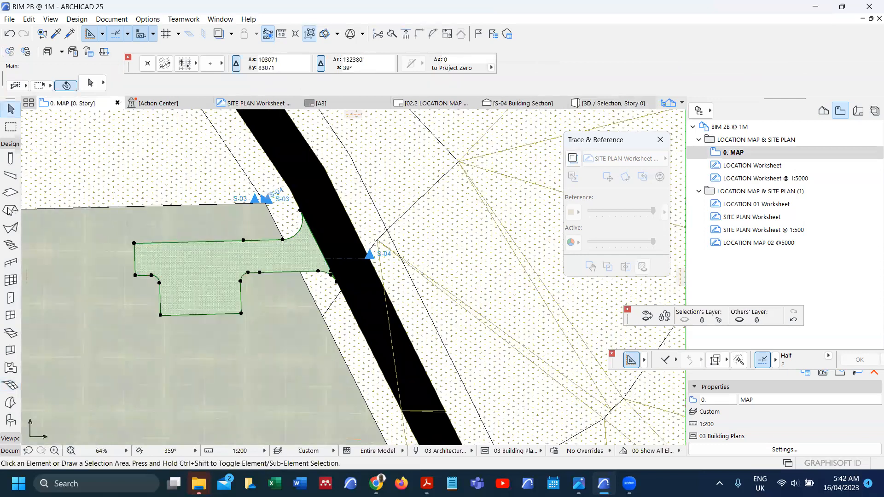
pyautogui.click(11, 385)
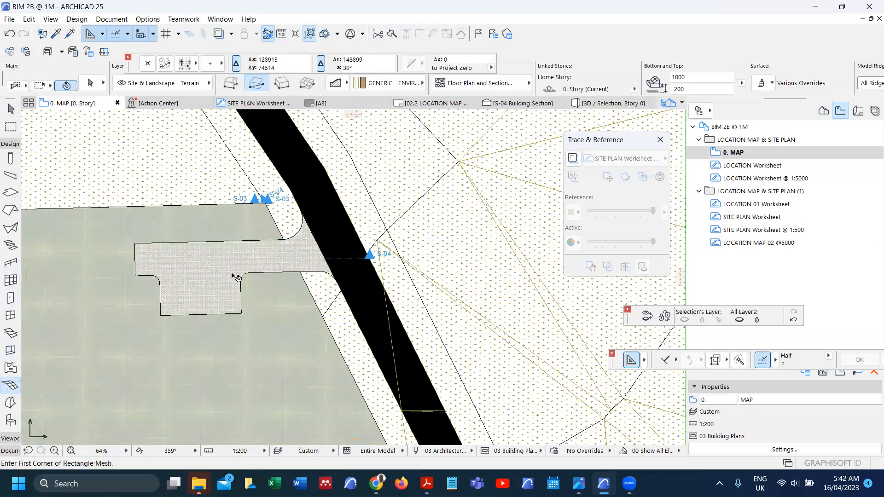
pyautogui.click(224, 265)
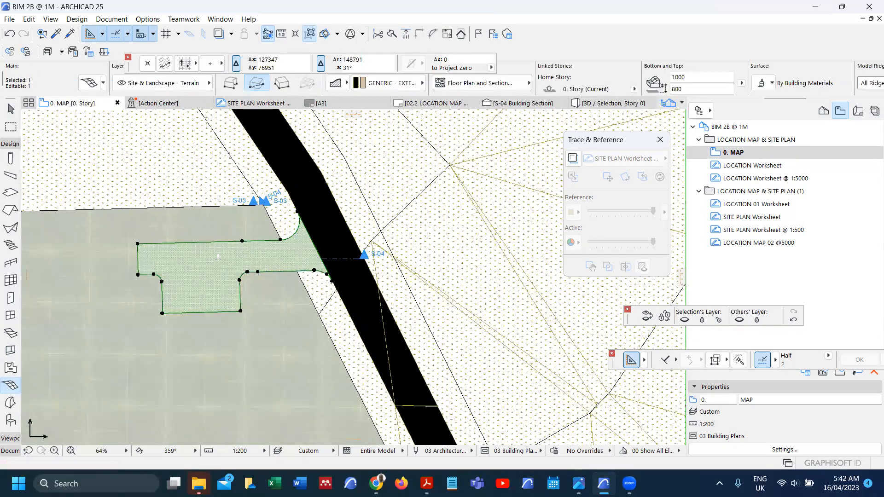
pyautogui.scroll(-10, 219, 257)
# Step: Drag a copy of the new mesh to the right of the site outline
pyautogui.hotkey('ctrl', 'shift', 'd')
pyautogui.click(220, 257)
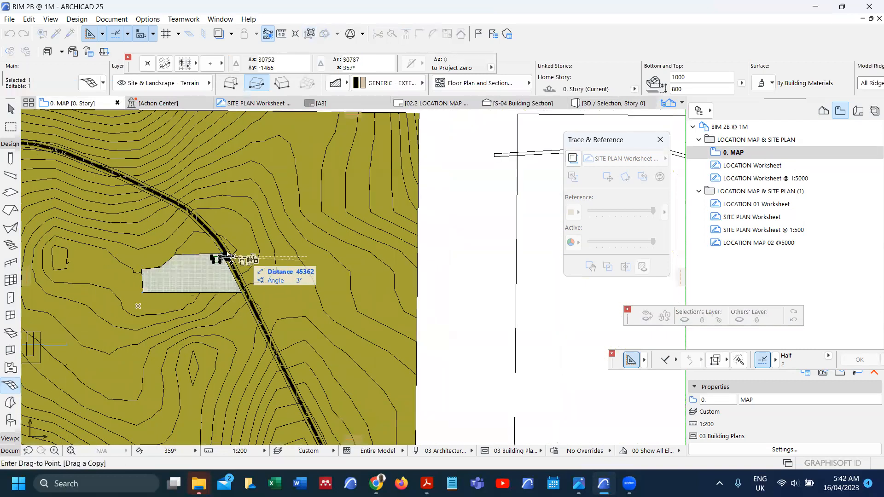
pyautogui.scroll(-3, 232, 258)
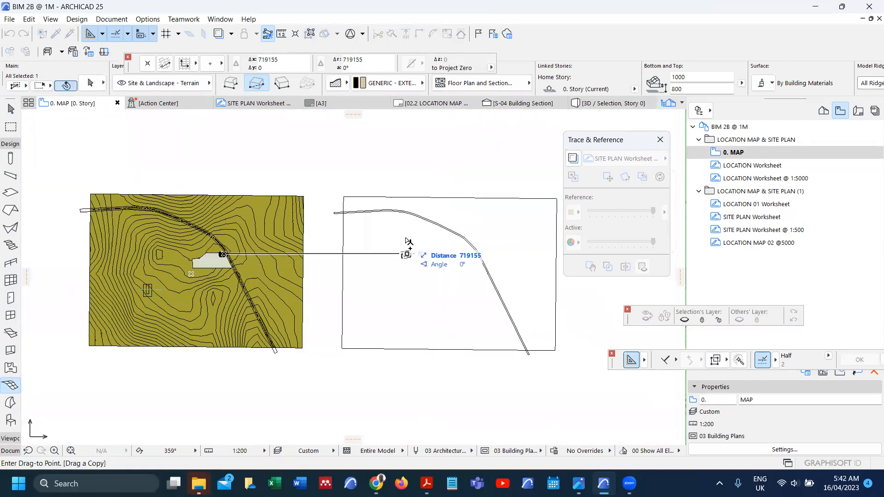
pyautogui.scroll(-3, 376, 249)
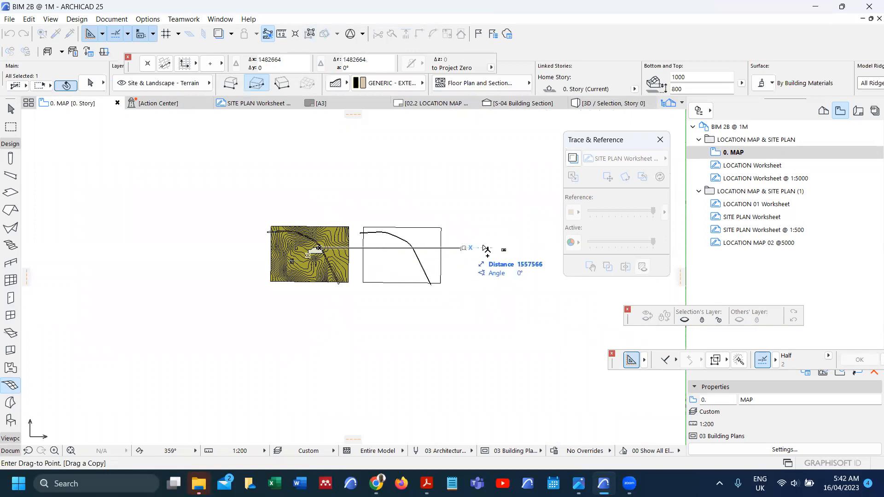
pyautogui.scroll(2, 495, 249)
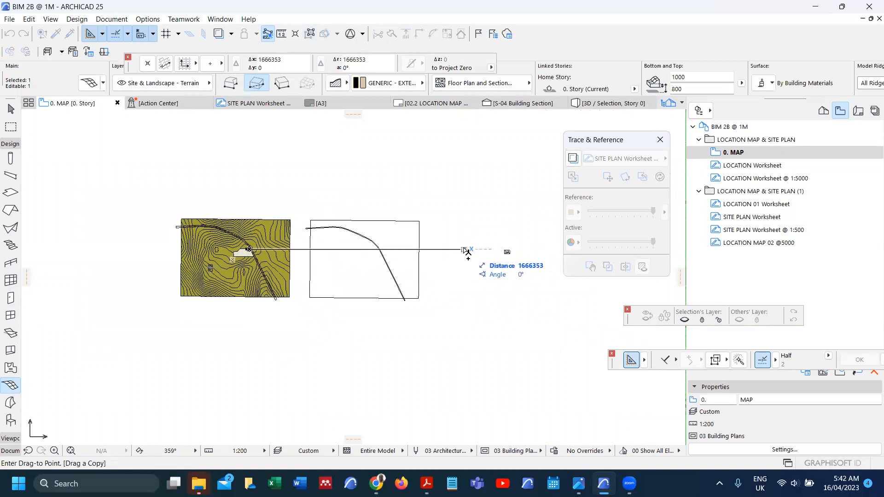
pyautogui.click(466, 251)
pyautogui.click(267, 259)
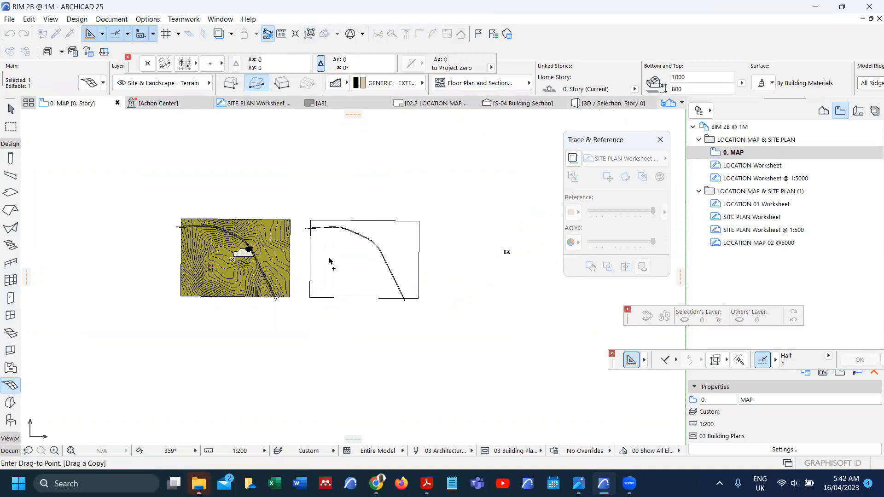
pyautogui.click(480, 258)
pyautogui.scroll(2, 468, 251)
pyautogui.scroll(3, 455, 241)
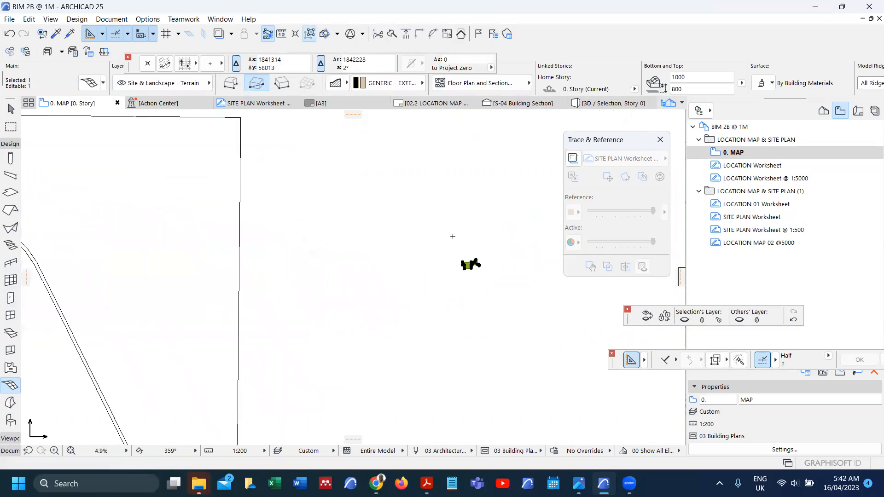
pyautogui.rightClick(454, 240)
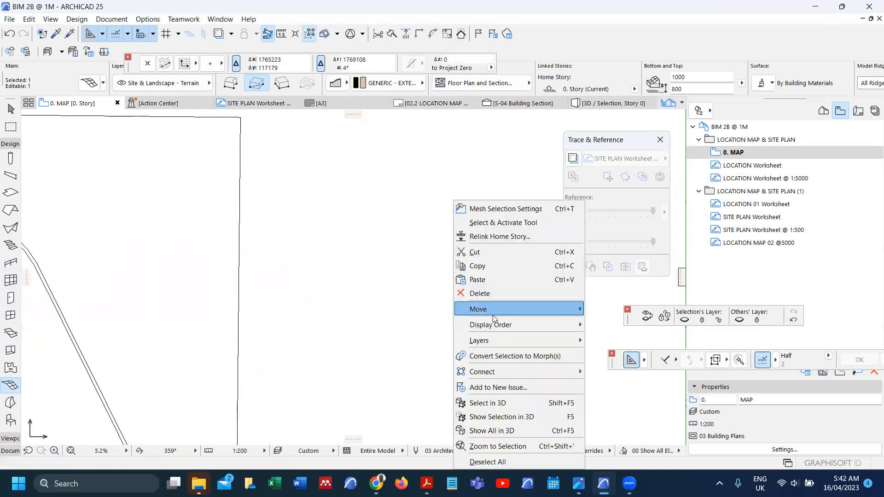
pyautogui.click(521, 417)
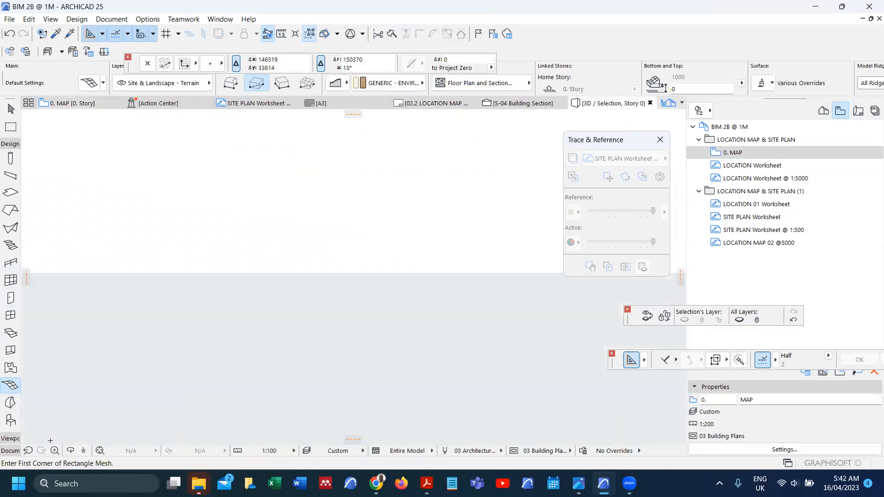
pyautogui.click(99, 453)
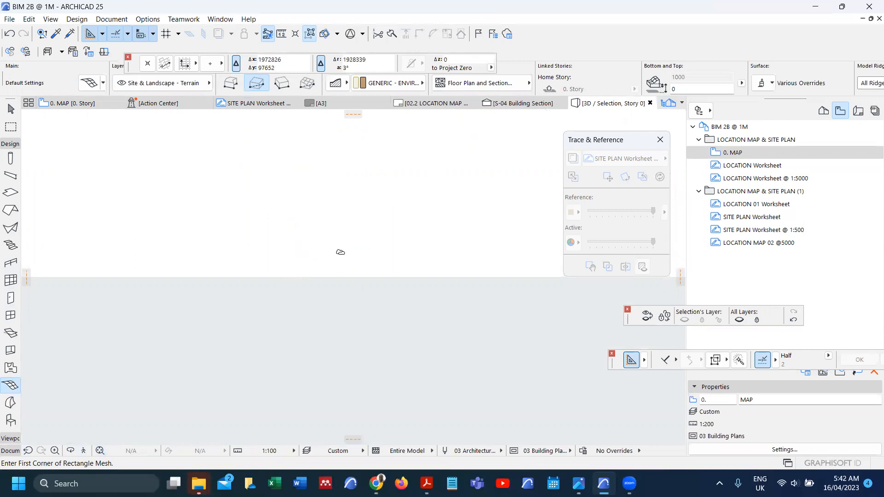
pyautogui.press('F2')
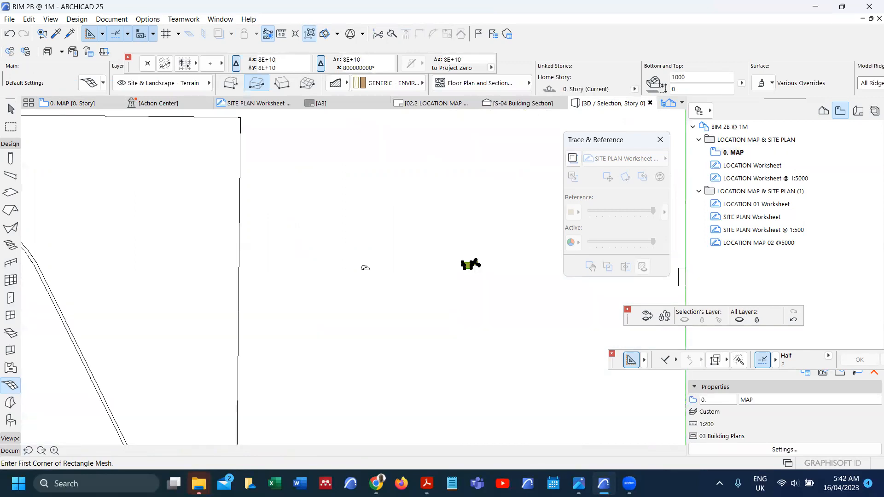
pyautogui.scroll(-5, 381, 269)
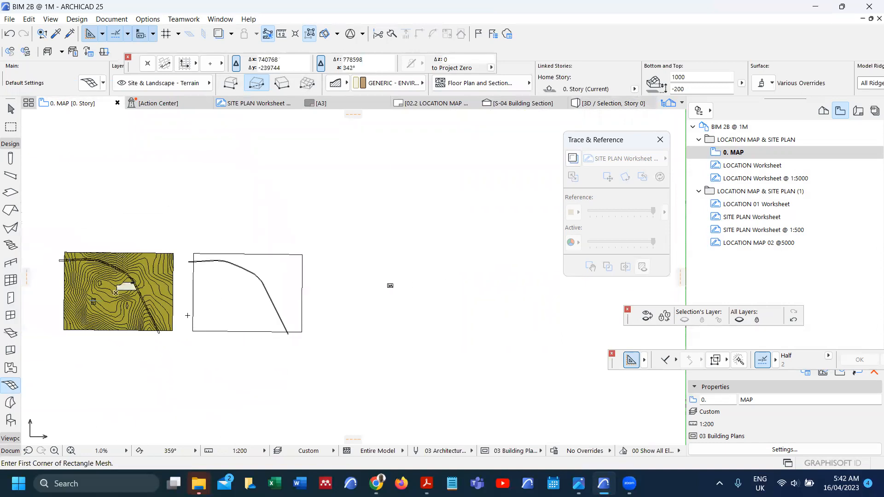
# Step: Place a copy of the terrain mesh 200000 to the right
pyautogui.keyDown('shift'); pyautogui.click(173, 254); pyautogui.keyUp('shift')
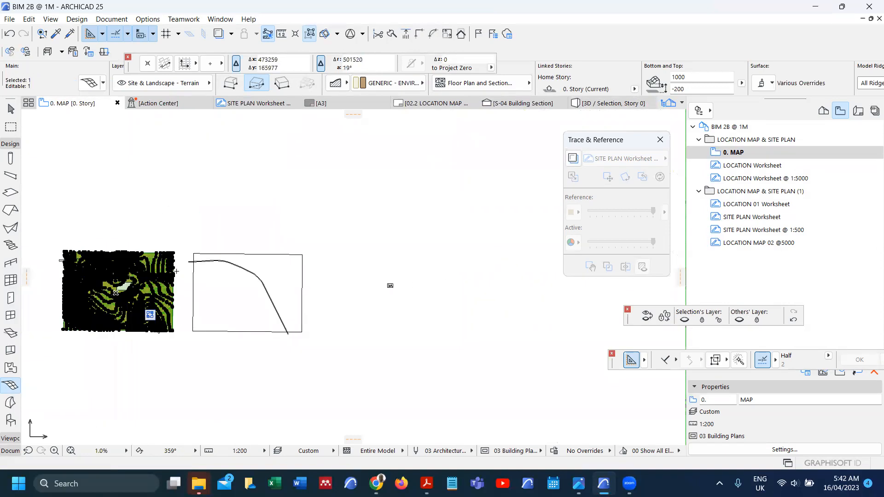
pyautogui.hotkey('ctrl', 'shift', 'd')
pyautogui.click(124, 271)
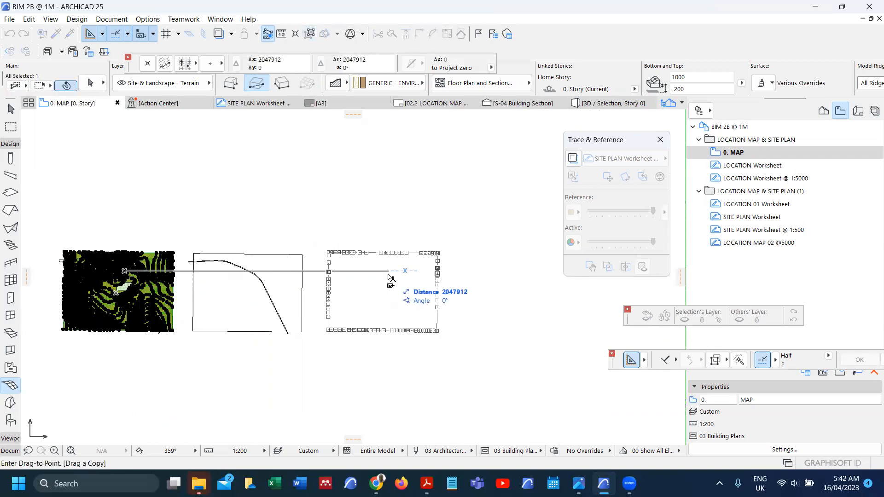
pyautogui.press('Tab')
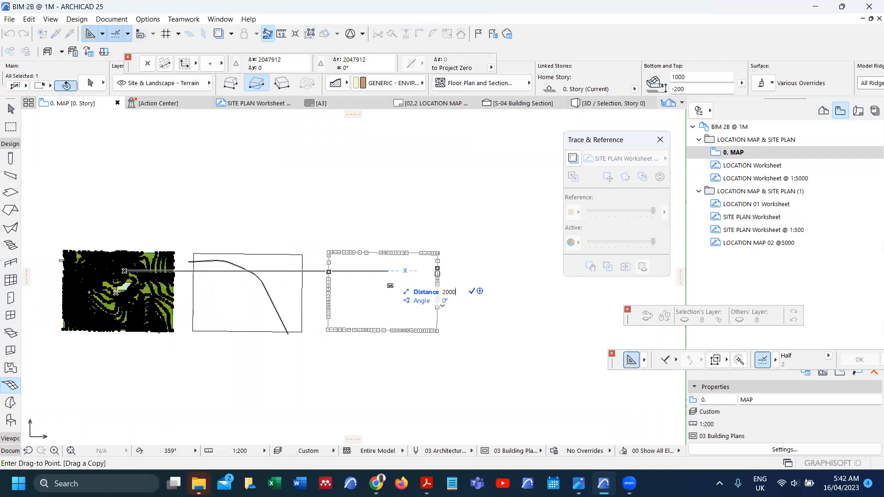
pyautogui.write('200000')
pyautogui.press('Return')
# Step: View only the terrain copy in 3D, fitted and orbited to an angled top view
pyautogui.scroll(5, 362, 289)
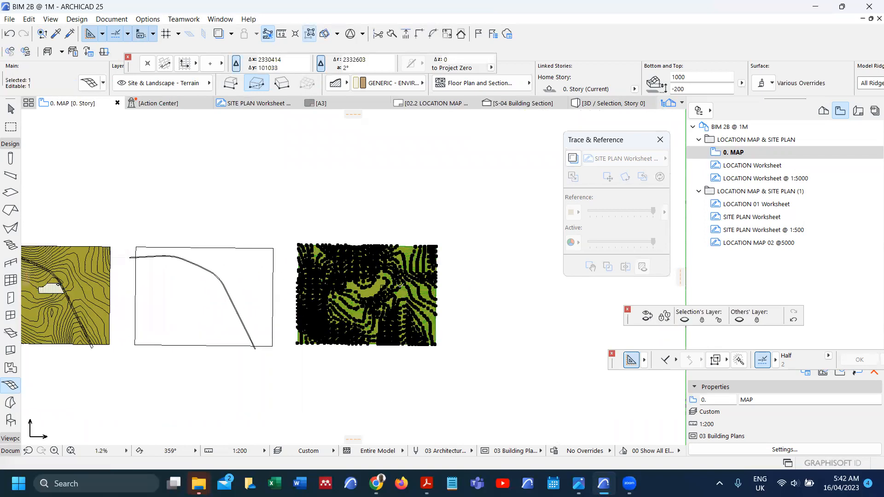
pyautogui.scroll(1, 361, 289)
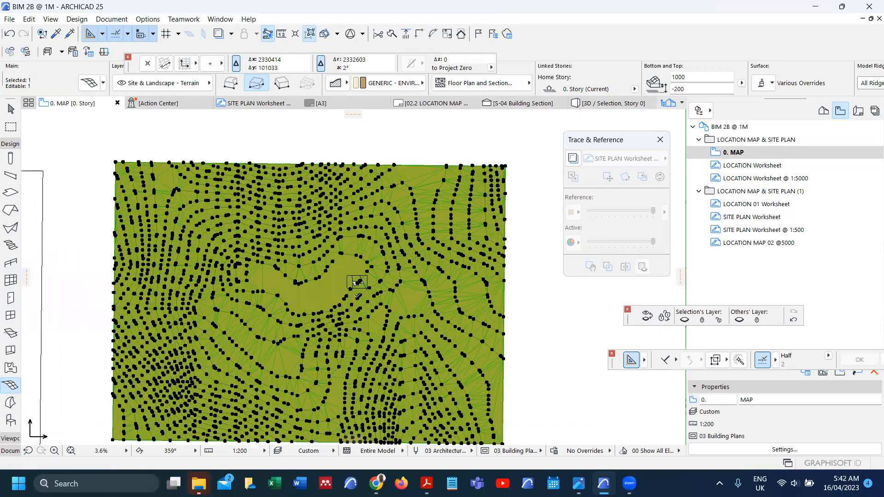
pyautogui.scroll(-3, 453, 279)
pyautogui.rightClick(453, 279)
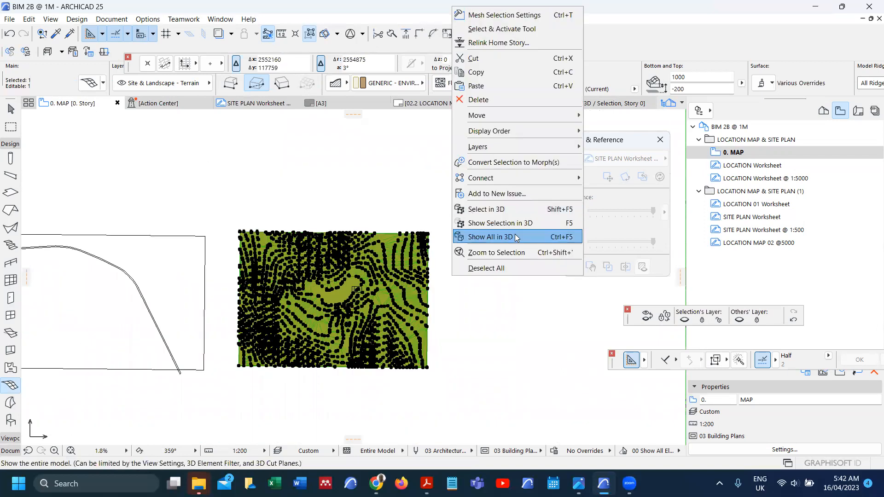
pyautogui.click(515, 225)
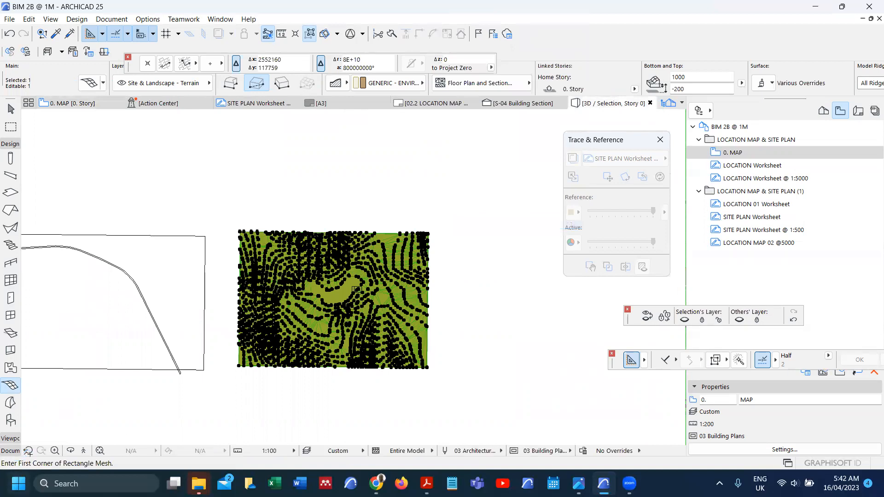
pyautogui.click(100, 454)
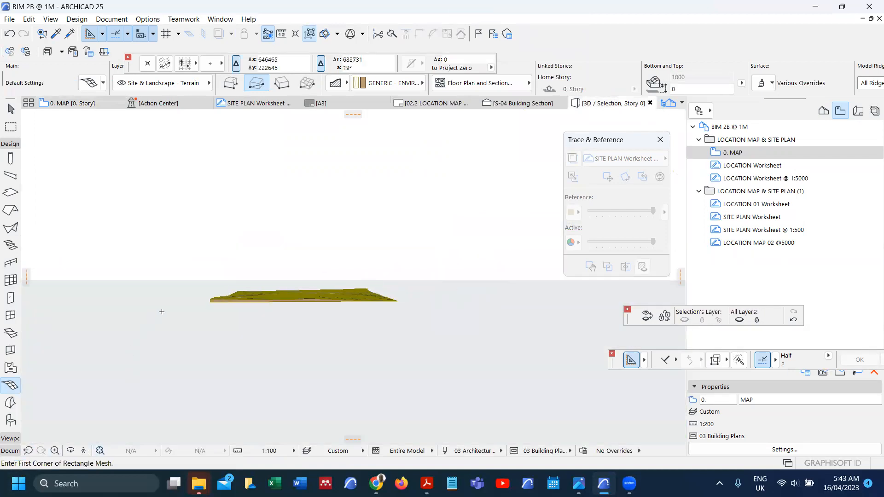
pyautogui.keyDown('shift'); pyautogui.moveTo(232, 286); pyautogui.dragTo(297, 350, button='middle'); pyautogui.keyUp('shift')
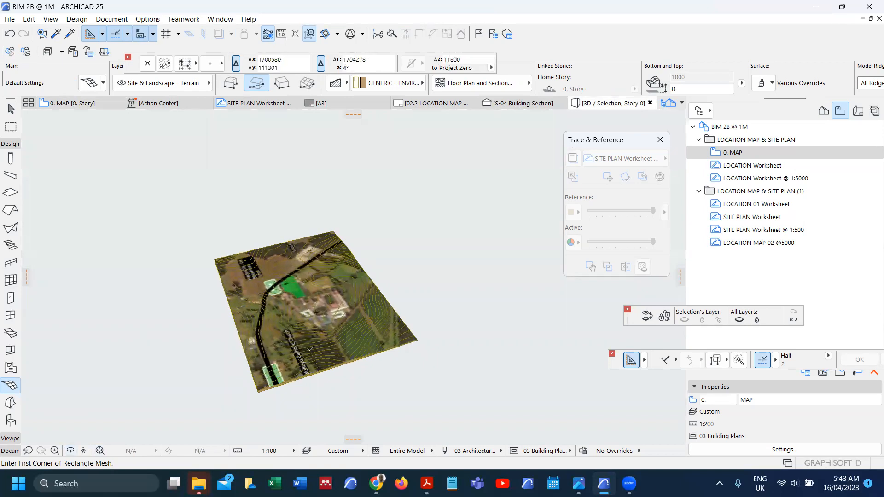
# Step: On the 0. MAP plan, split the terrain along the rectangle's top line
pyautogui.press('F2')
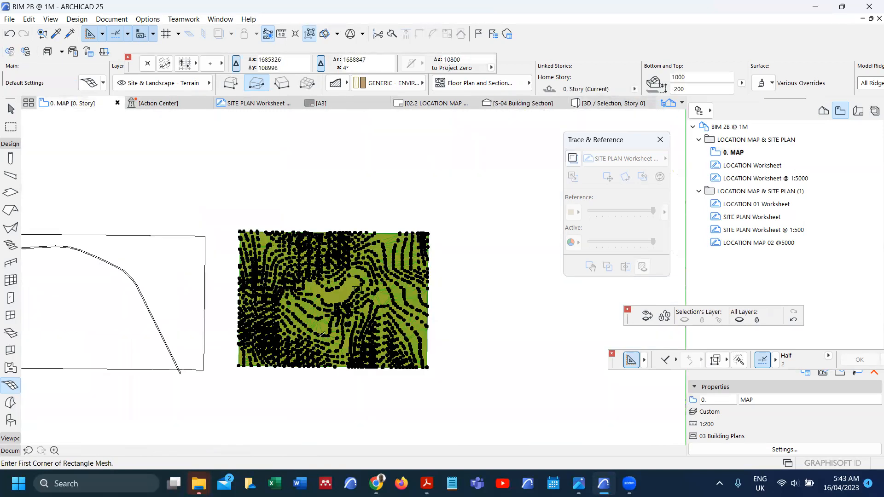
pyautogui.scroll(6, 356, 290)
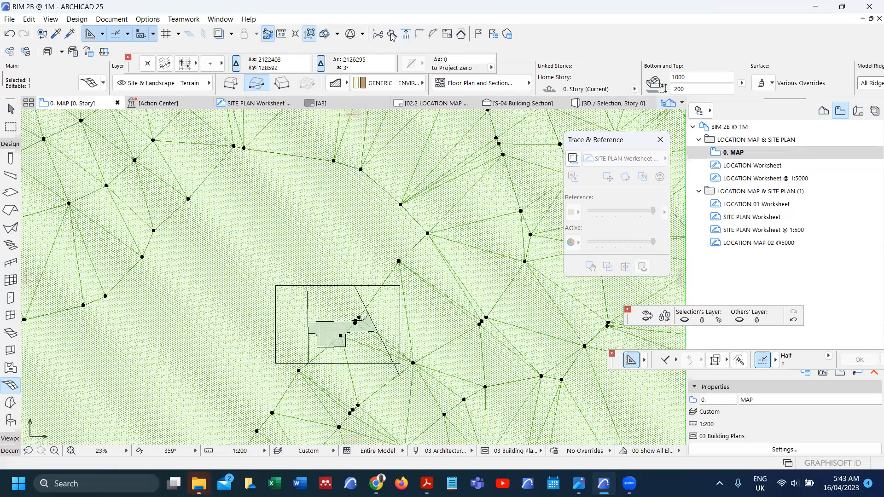
pyautogui.click(298, 263)
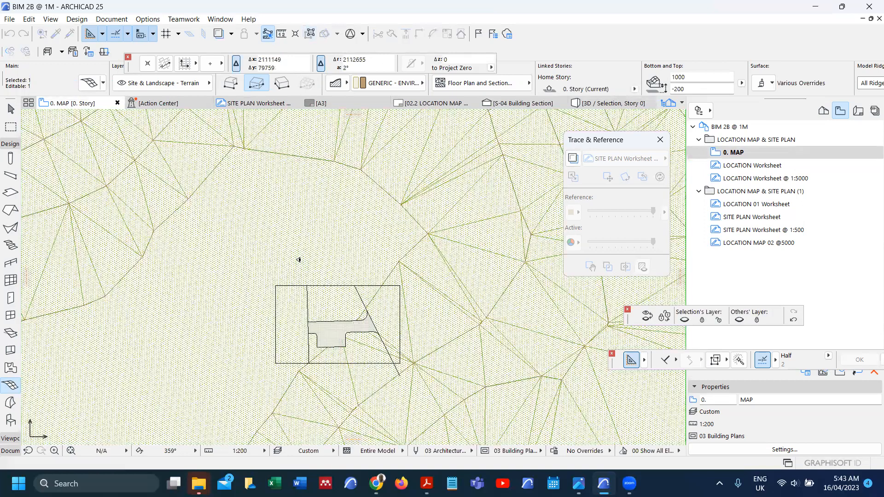
# Step: Delete the terrain piece above the rectangle, then split off and delete the left piece
pyautogui.press('Delete')
pyautogui.press('shift')
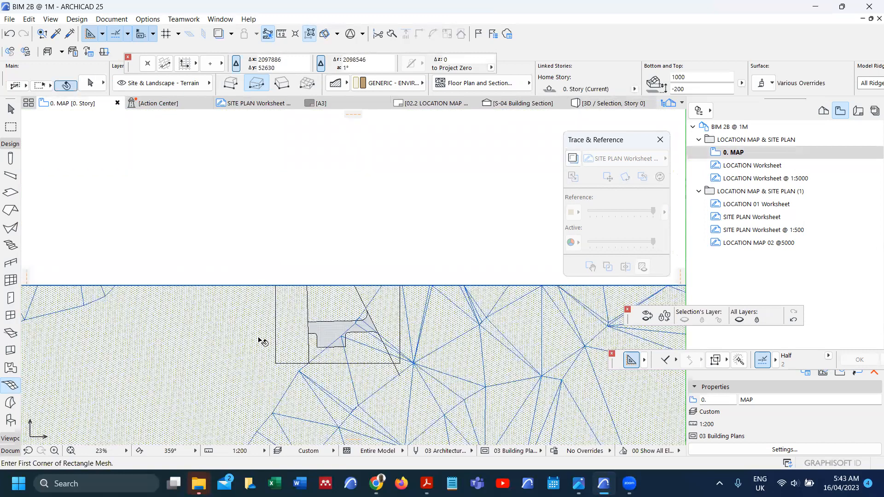
pyautogui.click(395, 36)
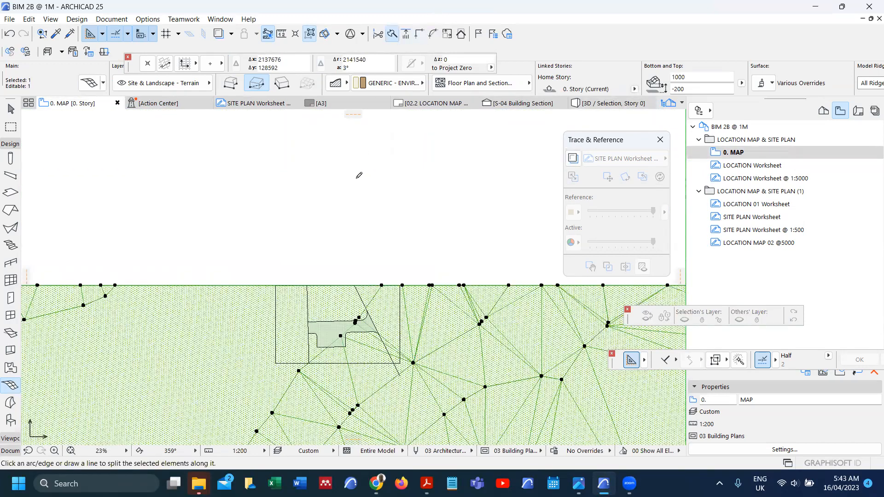
pyautogui.click(275, 310)
pyautogui.click(265, 310)
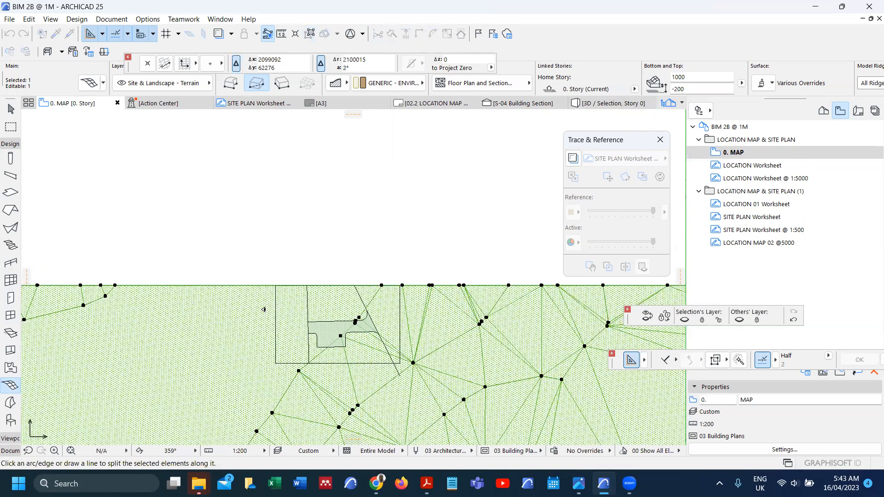
pyautogui.press('Delete')
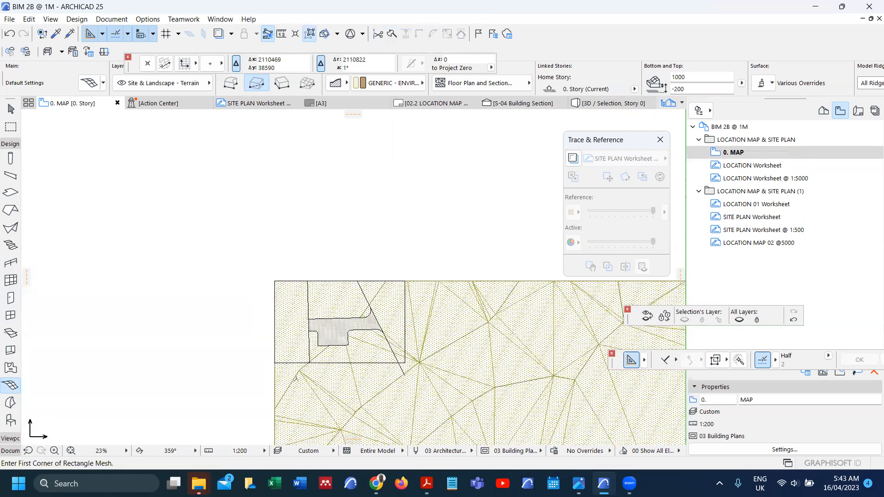
# Step: Split the terrain along the rectangle's bottom edge and delete the lower piece
pyautogui.scroll(3, 297, 381)
pyautogui.keyDown('shift'); pyautogui.click(307, 392); pyautogui.keyUp('shift')
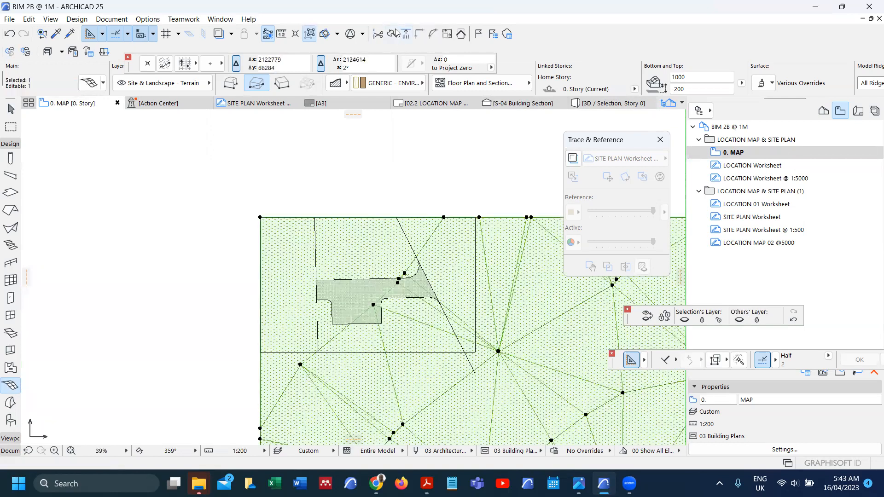
pyautogui.click(395, 36)
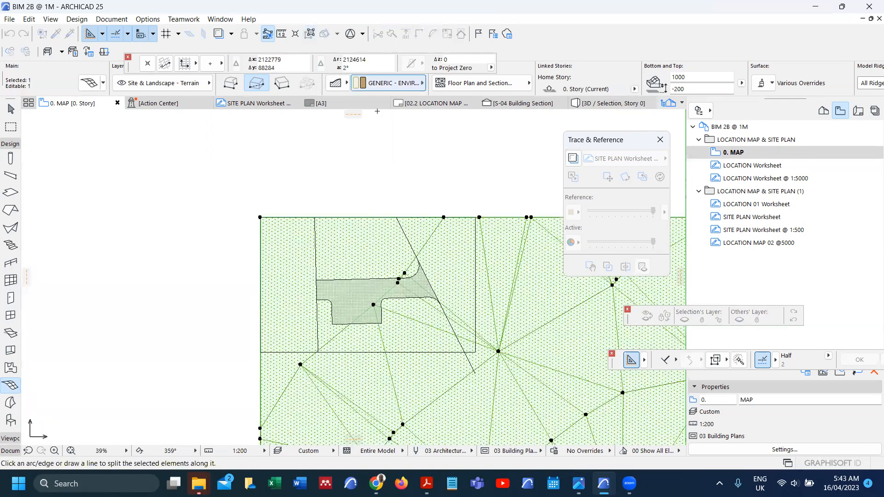
pyautogui.click(280, 352)
pyautogui.click(279, 364)
pyautogui.press('Delete')
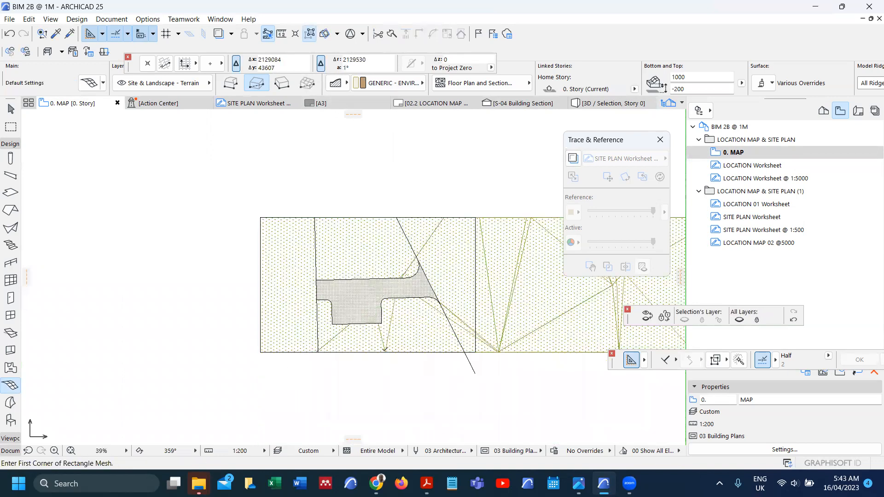
# Step: Split along the right vertical line, delete the right piece, and select the trimmed terrain
pyautogui.keyDown('shift'); pyautogui.click(405, 336); pyautogui.keyUp('shift')
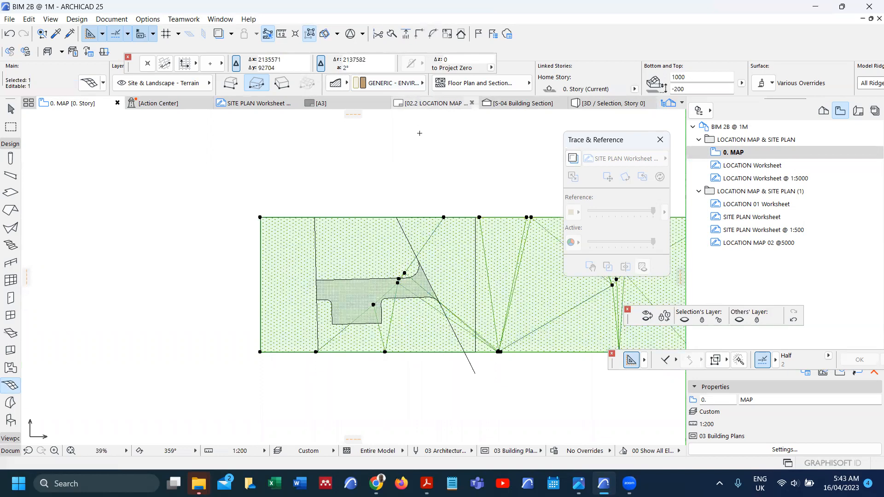
pyautogui.click(395, 35)
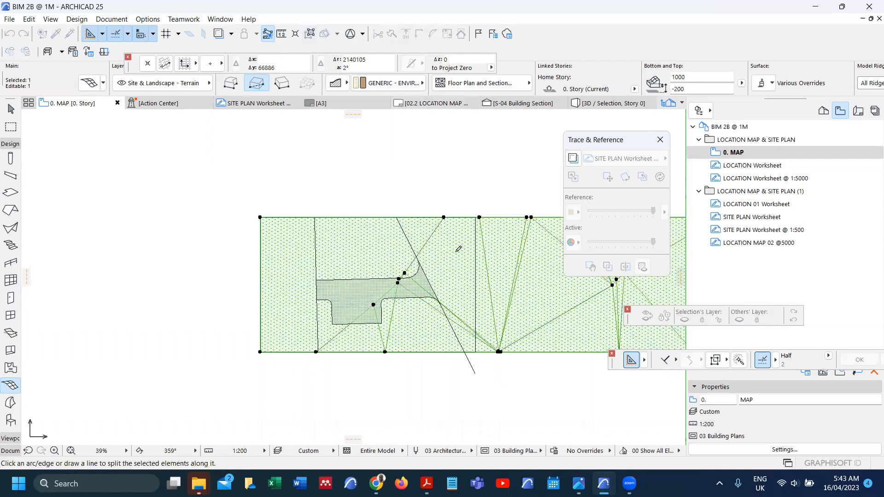
pyautogui.click(476, 265)
pyautogui.click(491, 266)
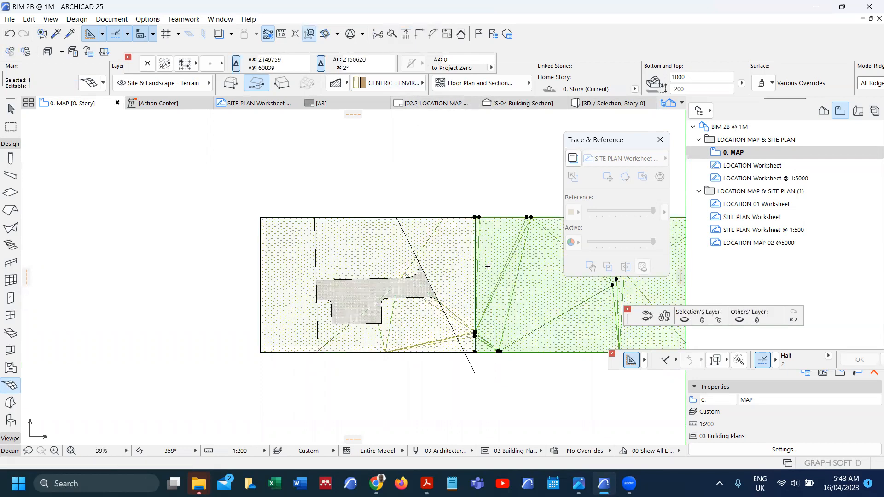
pyautogui.press('Delete')
pyautogui.keyDown('shift'); pyautogui.click(450, 264); pyautogui.keyUp('shift')
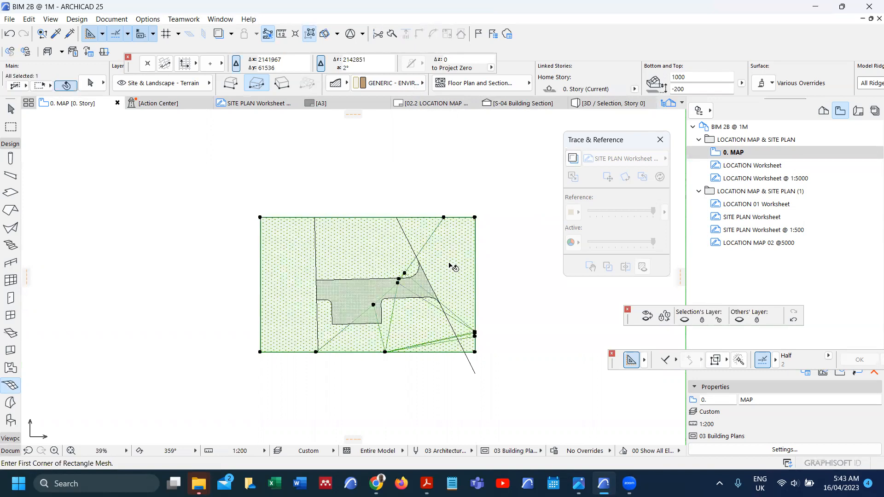
pyautogui.rightClick(389, 176)
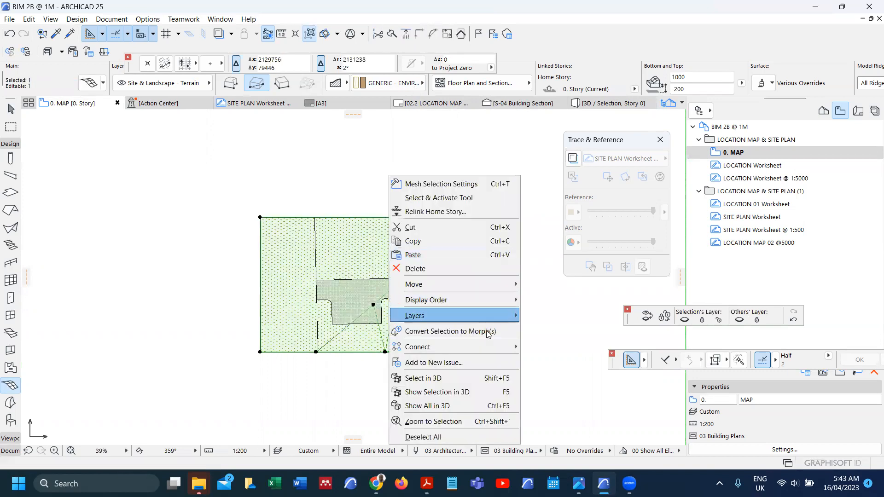
# Step: Show the whole model in 3D, then return to the 0. MAP floor plan
pyautogui.click(487, 395)
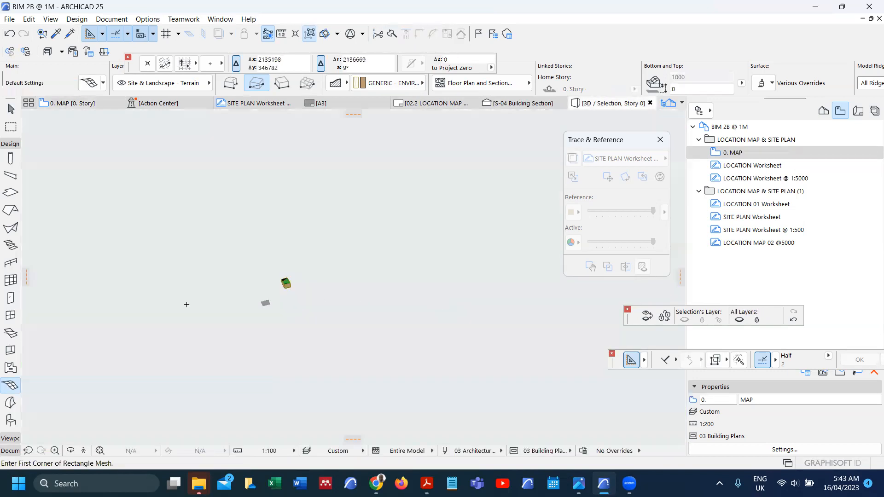
pyautogui.scroll(5, 299, 276)
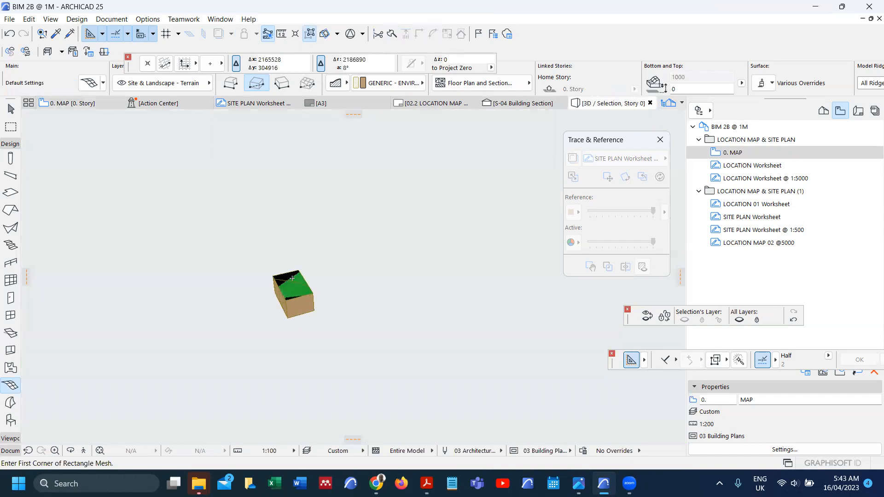
pyautogui.press('F2')
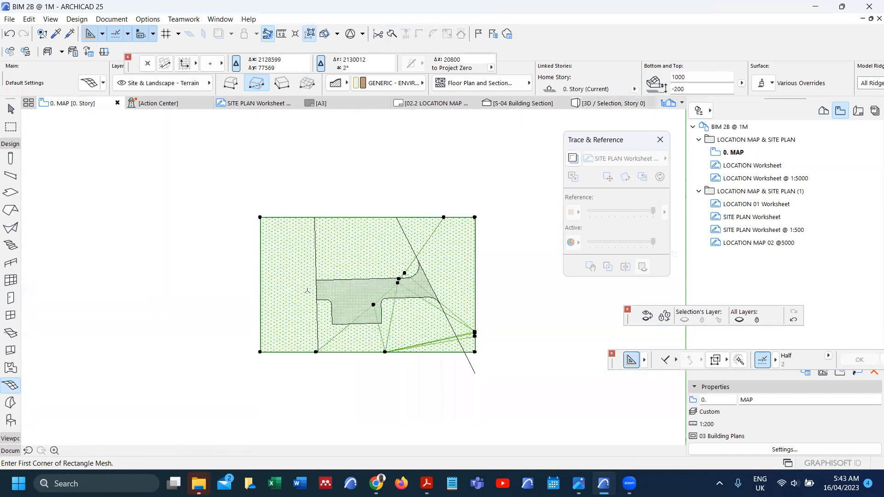
pyautogui.scroll(-4, 310, 265)
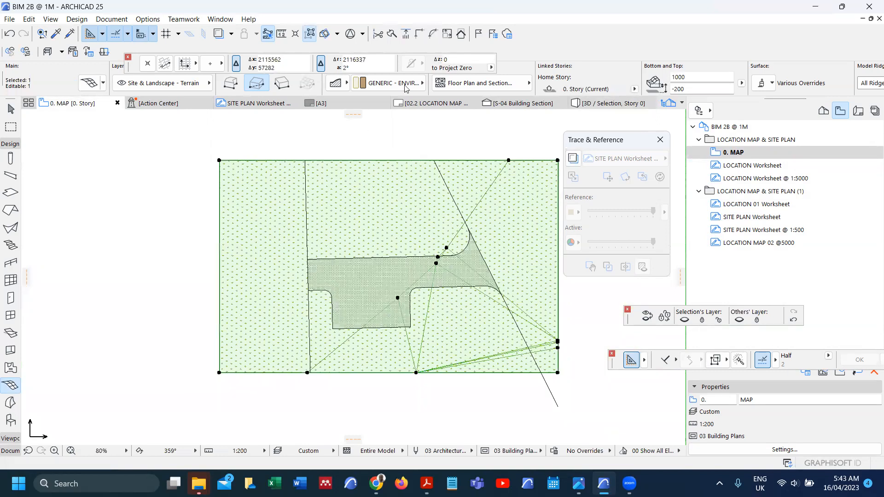
# Step: Move the terrain mesh's left edge to the inner boundary line and check it in 3D
pyautogui.click(241, 184)
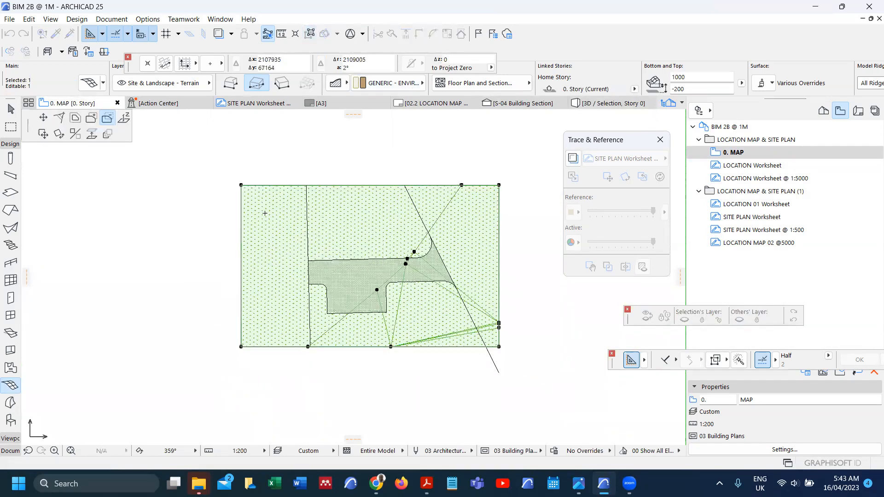
pyautogui.click(282, 251)
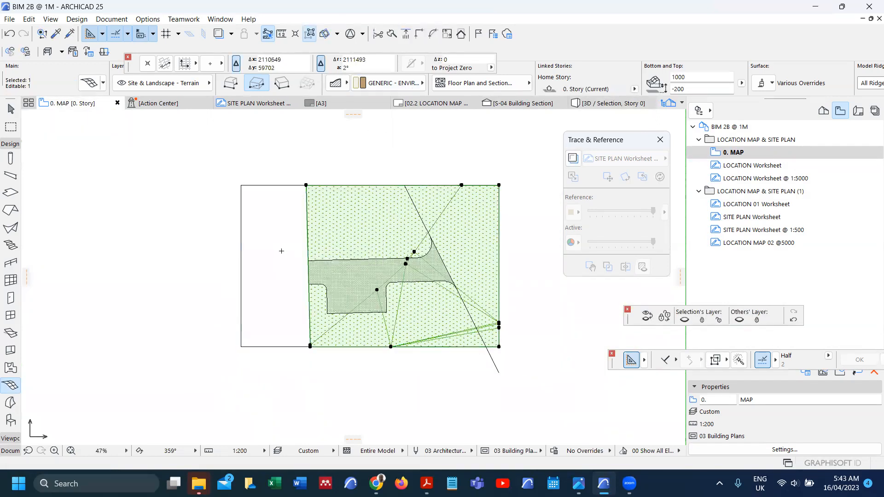
pyautogui.rightClick(275, 230)
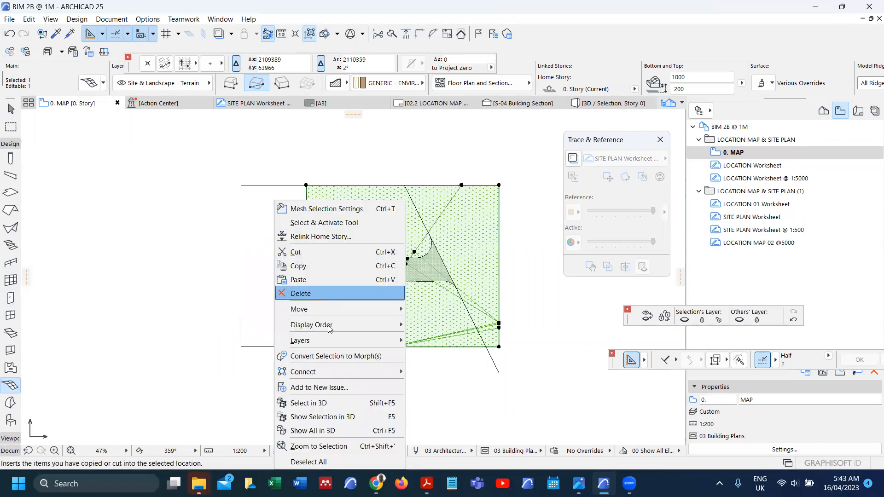
pyautogui.click(343, 417)
pyautogui.scroll(1, 276, 277)
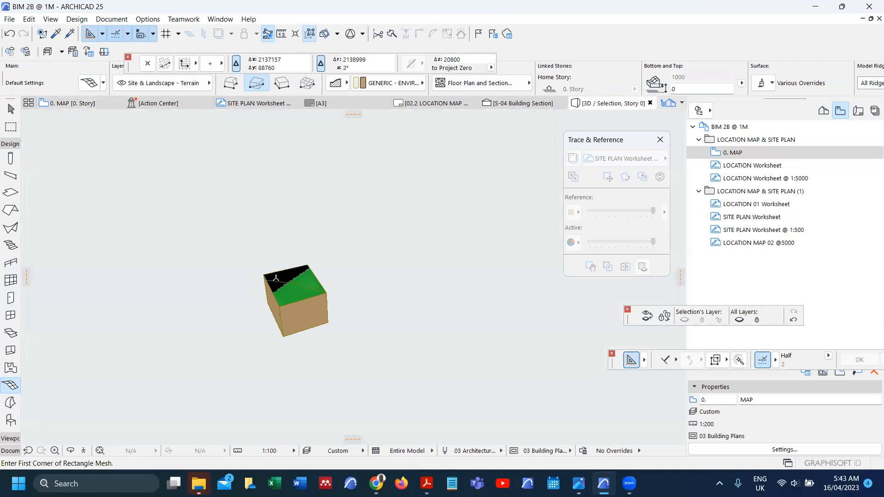
pyautogui.press('F2')
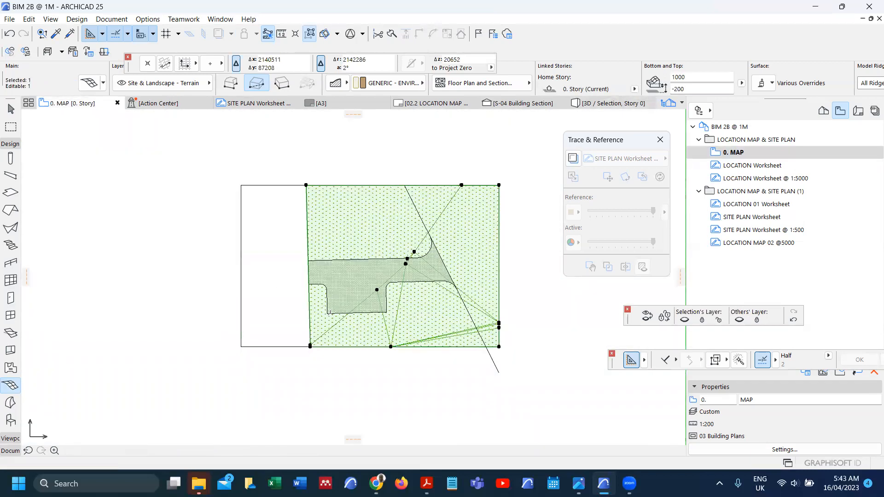
# Step: Subtract the terrain region right of the diagonal and check the mesh alone in 3D
pyautogui.click(307, 186)
pyautogui.click(425, 167)
pyautogui.press('space')
pyautogui.click(458, 233)
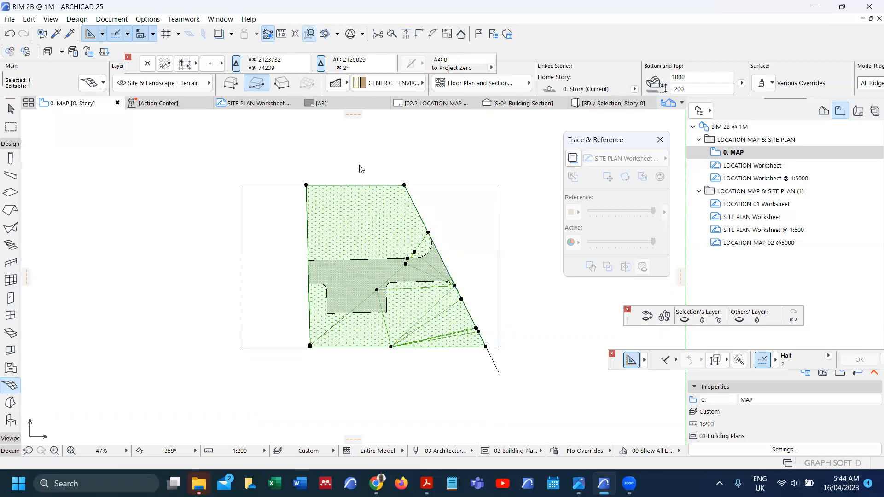
pyautogui.rightClick(360, 169)
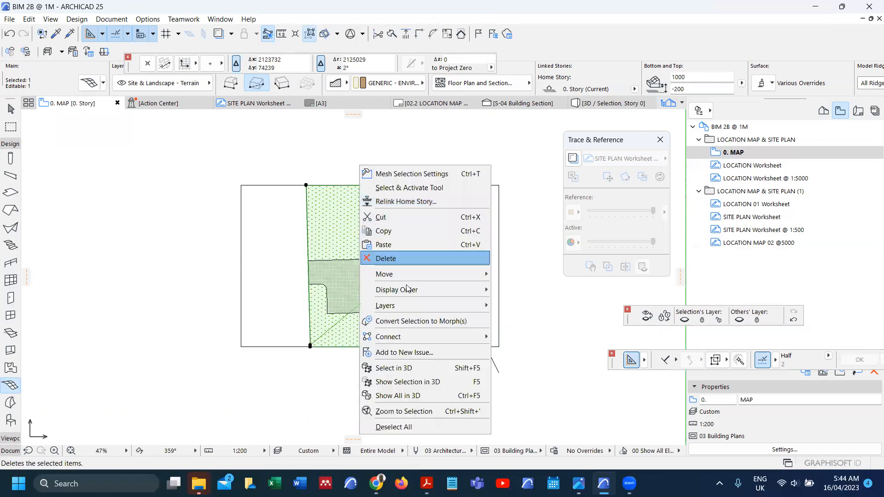
pyautogui.click(417, 383)
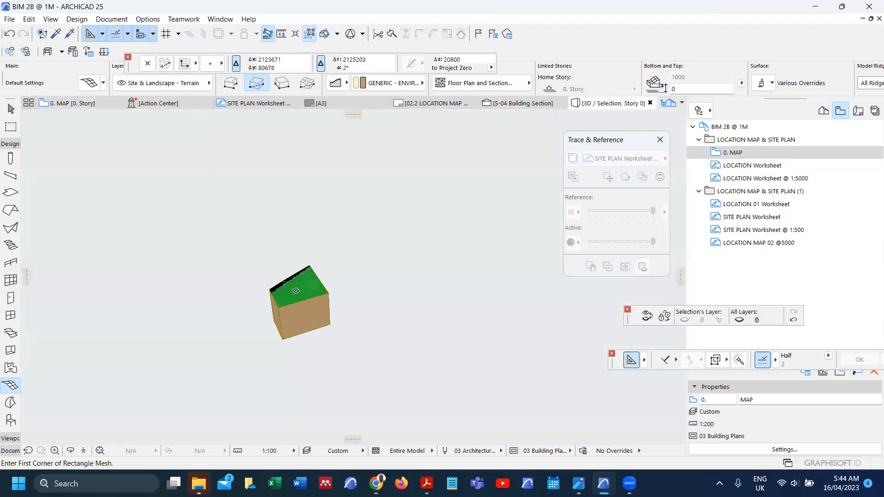
pyautogui.press('F2')
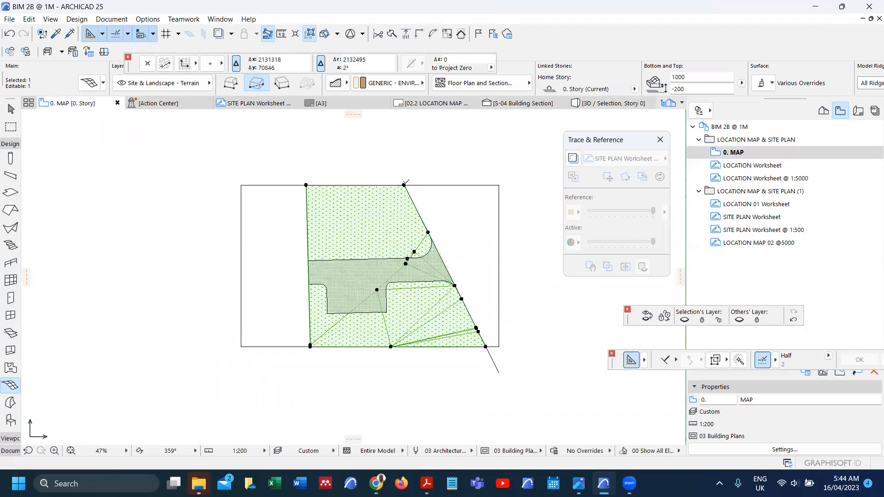
# Step: Subtract the upper terrain region and view the selected mesh by itself in 3D
pyautogui.click(405, 185)
pyautogui.press('space')
pyautogui.click(378, 215)
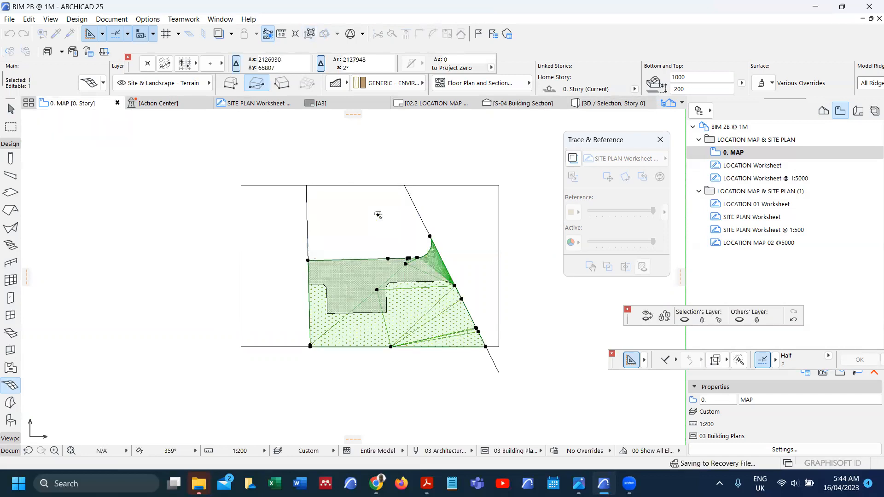
pyautogui.rightClick(378, 218)
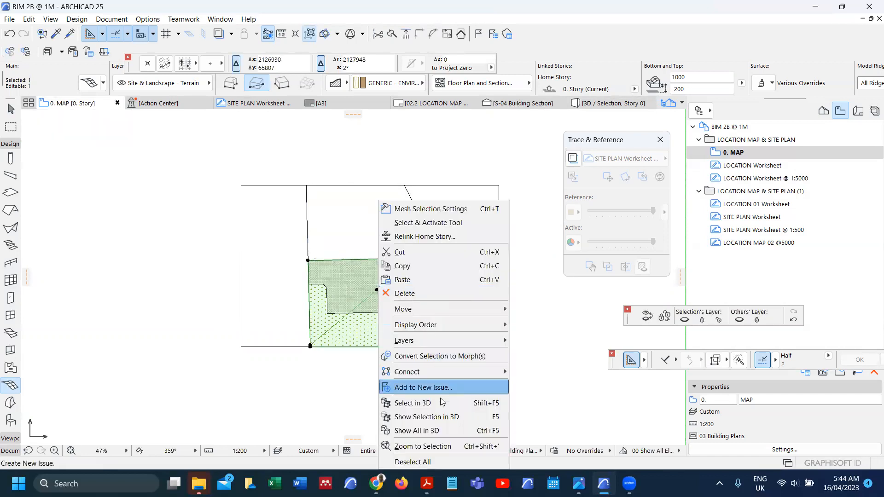
pyautogui.click(433, 417)
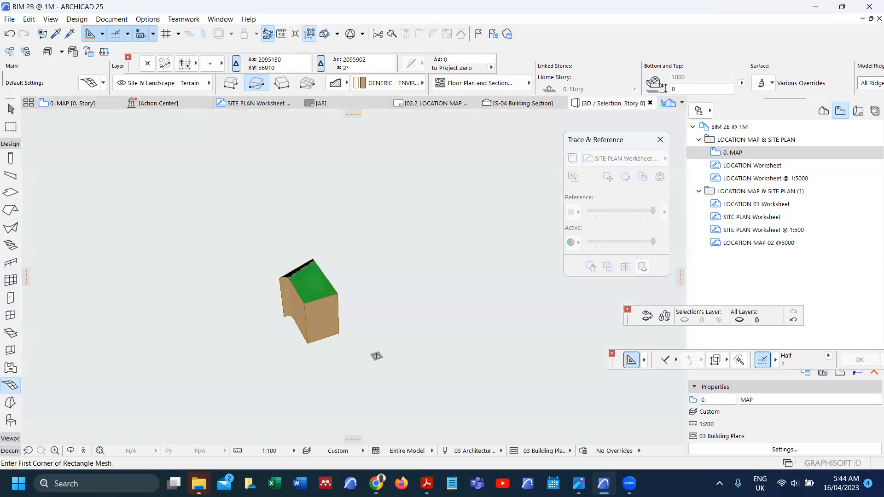
pyautogui.press('F2')
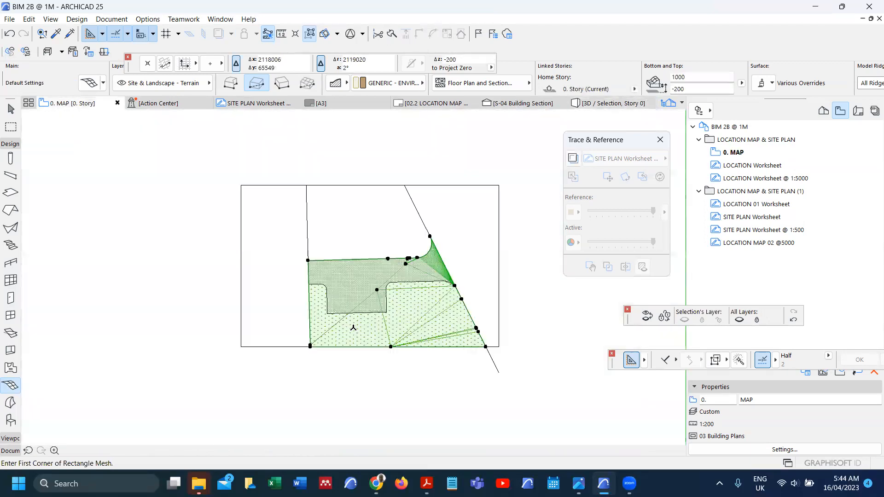
# Step: Cancel adding new mesh points, then undo and redo the last mesh edit
pyautogui.click(420, 302)
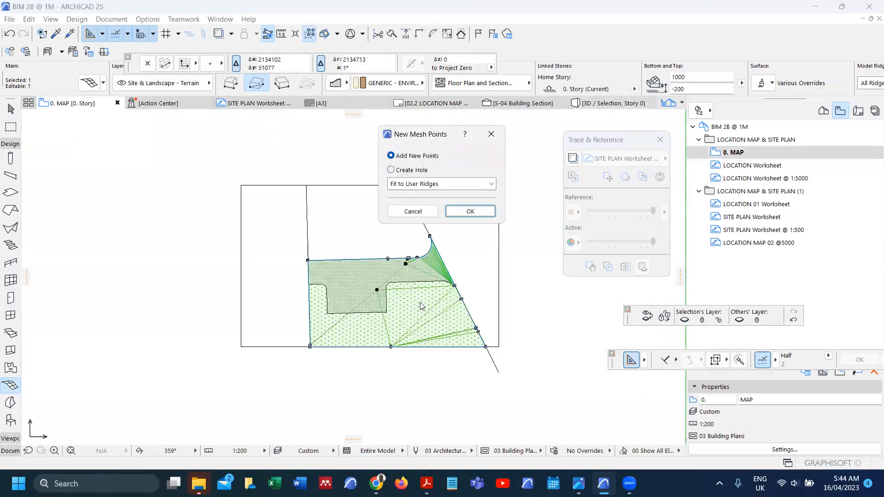
pyautogui.click(414, 211)
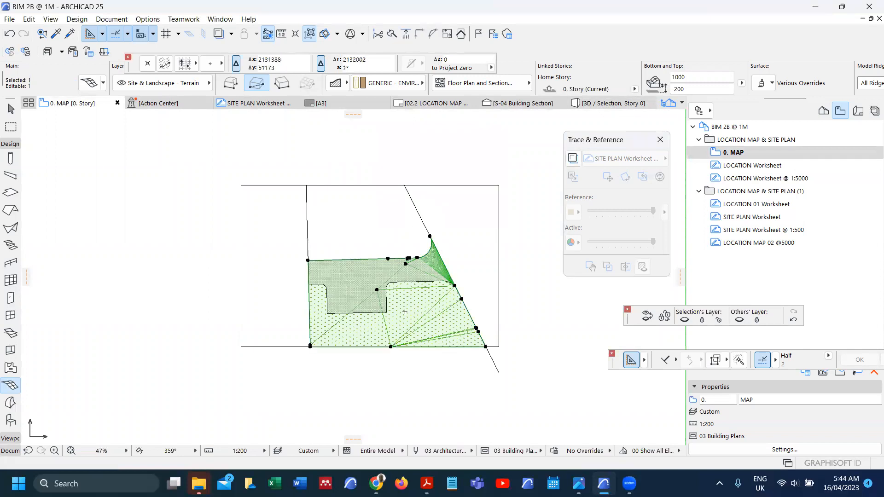
pyautogui.hotkey('ctrl', 'z')
pyautogui.hotkey('ctrl', 'shift', 'z')
# Step: Trial-cut the terrain mesh's lower part, check it in 3D, then undo the cut
pyautogui.click(343, 346)
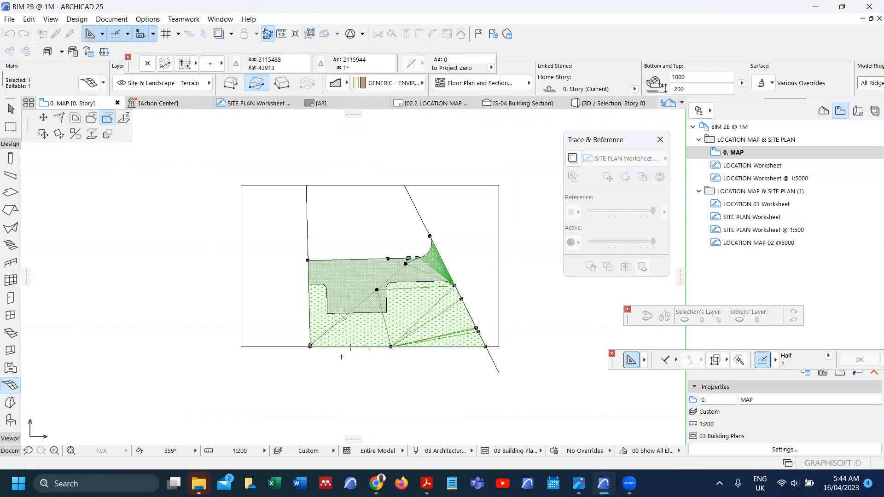
pyautogui.click(360, 333)
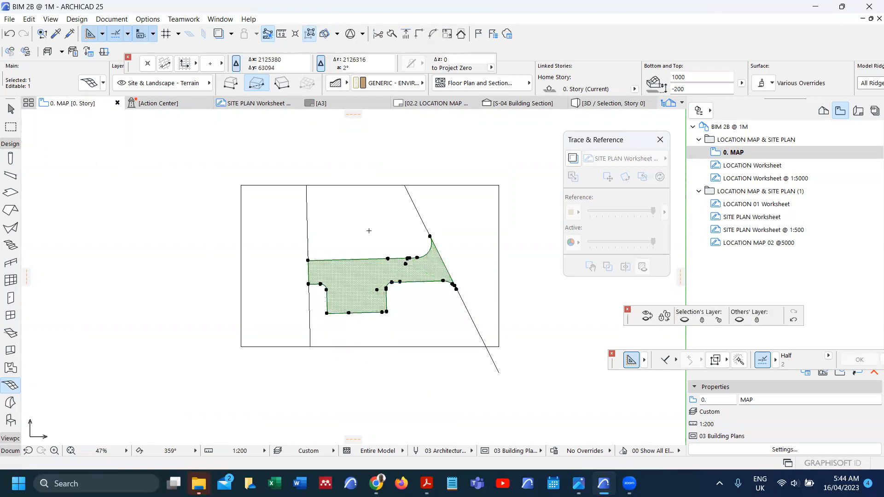
pyautogui.rightClick(369, 234)
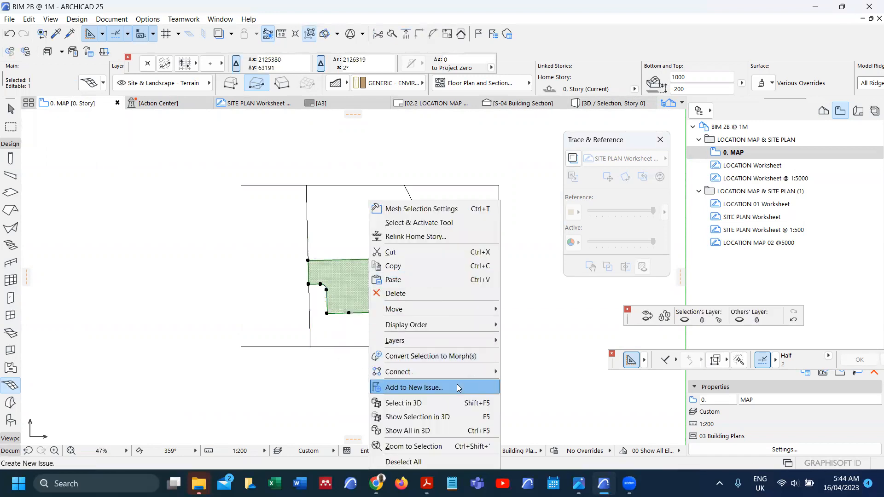
pyautogui.click(457, 414)
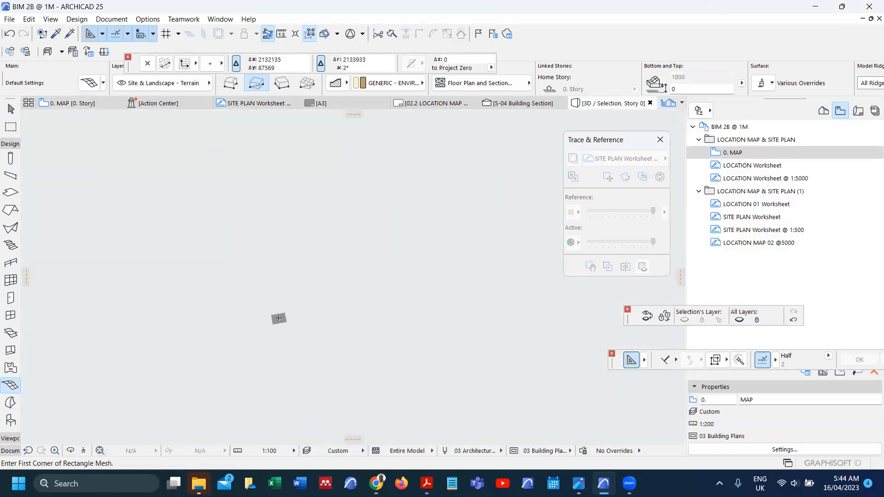
pyautogui.press('F2')
pyautogui.hotkey('ctrl', 'z')
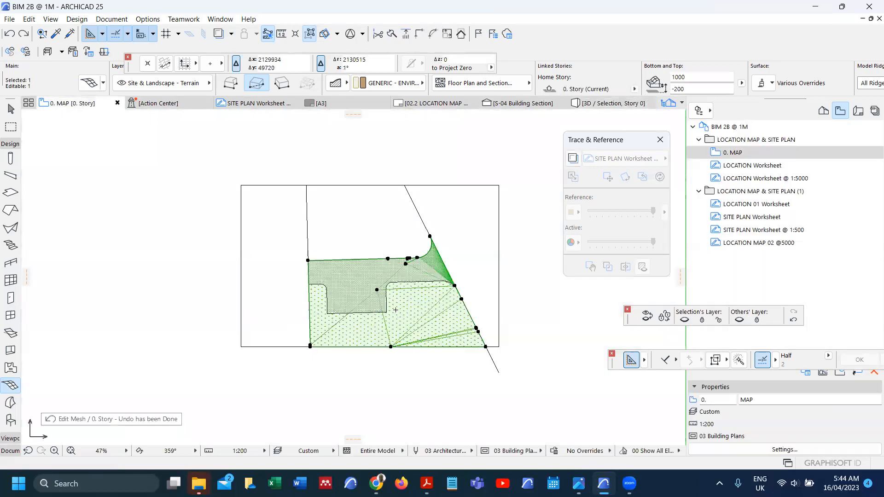
# Step: Deselect the terrain, select the parking mesh, and show the Document toolbox tools
pyautogui.scroll(3, 396, 310)
pyautogui.scroll(-1, 389, 304)
pyautogui.scroll(1, 384, 298)
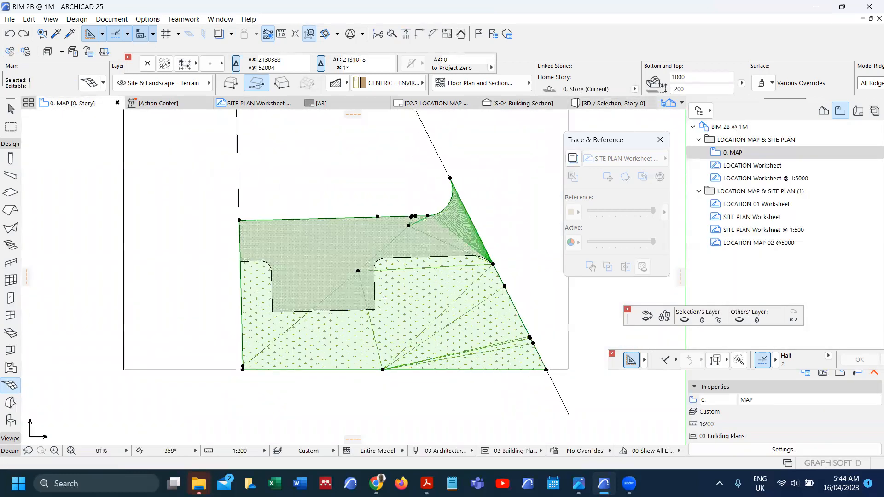
pyautogui.press('Escape')
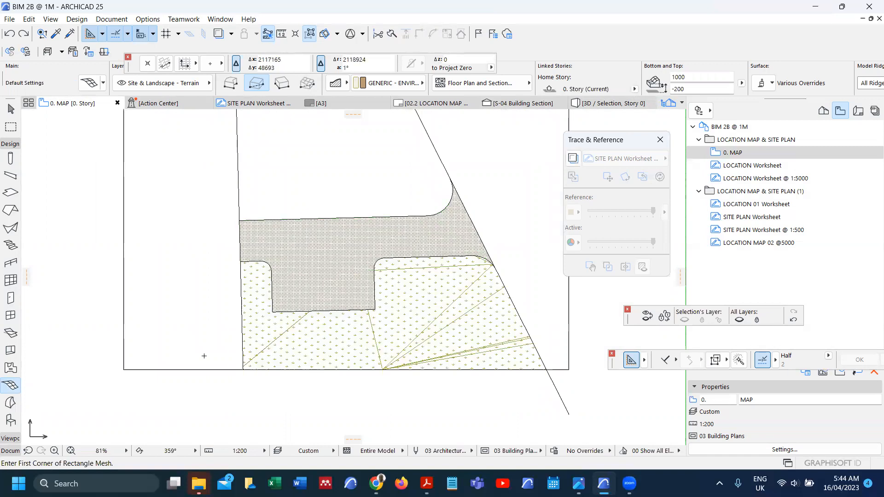
pyautogui.keyDown('shift'); pyautogui.click(375, 300); pyautogui.keyUp('shift')
pyautogui.click(10, 451)
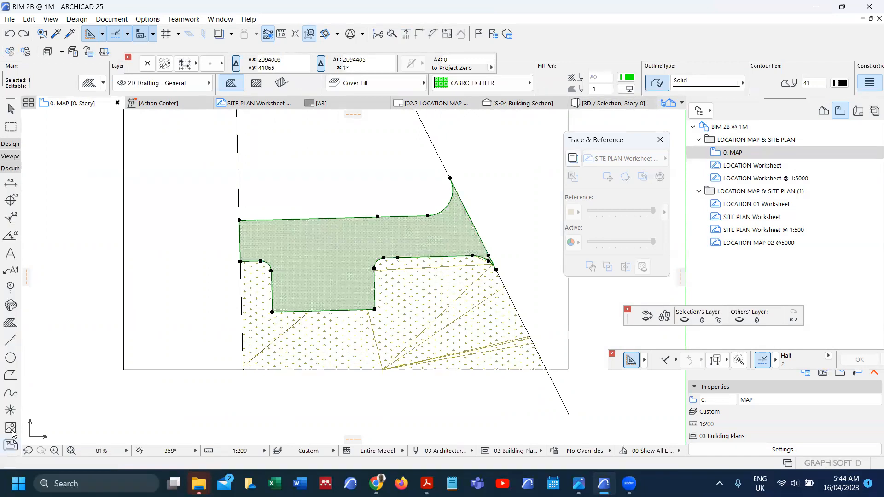
# Step: Draw a line from the parking mesh's inner corner down to the bottom site boundary
pyautogui.click(16, 342)
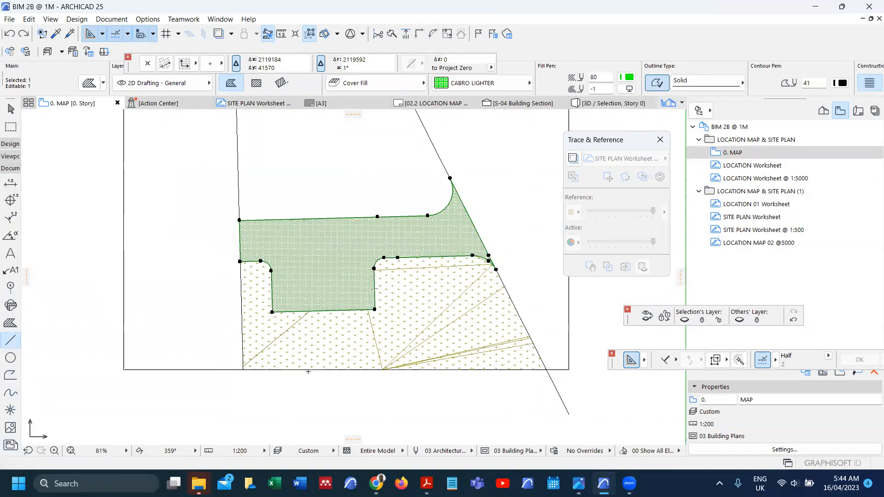
pyautogui.press('Escape')
pyautogui.click(374, 310)
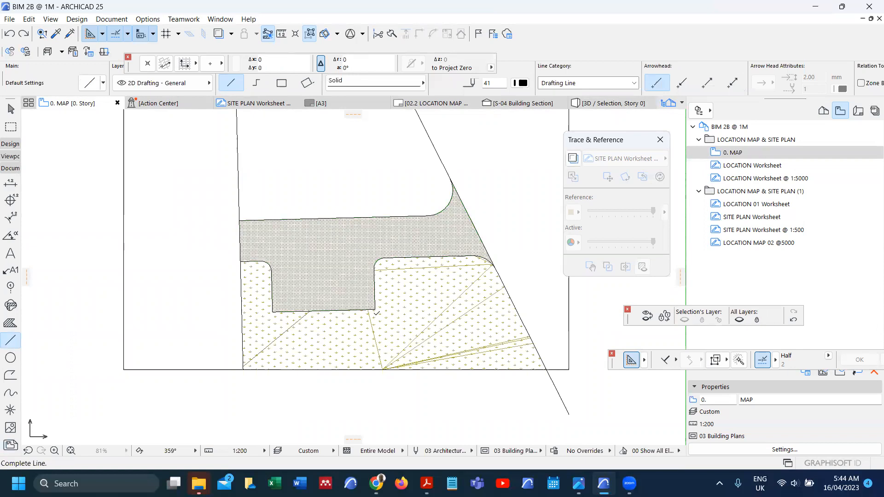
pyautogui.click(382, 370)
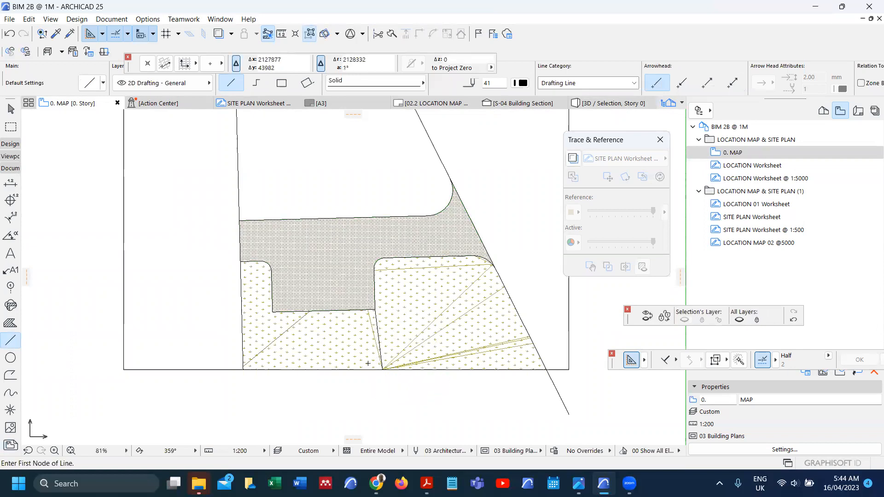
# Step: Cut away the terrain mesh's lower-left area and check the mesh alone in 3D
pyautogui.keyDown('shift'); pyautogui.click(367, 362); pyautogui.keyUp('shift')
pyautogui.click(243, 368)
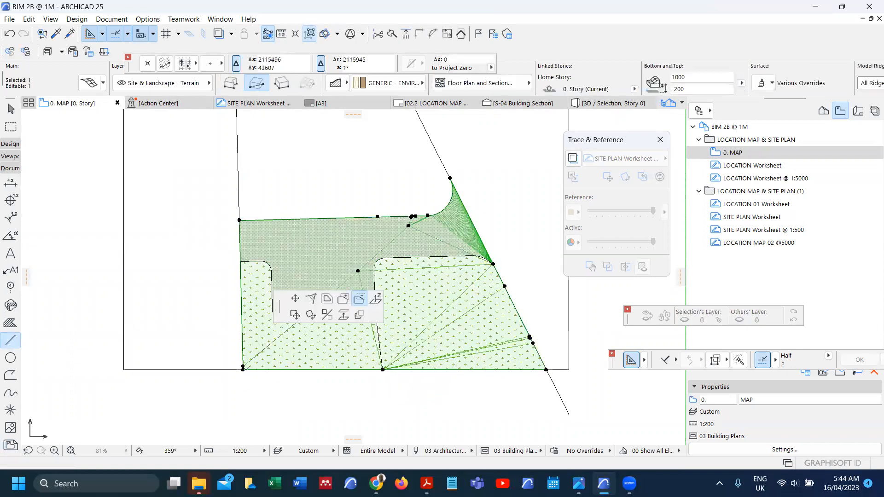
pyautogui.click(292, 348)
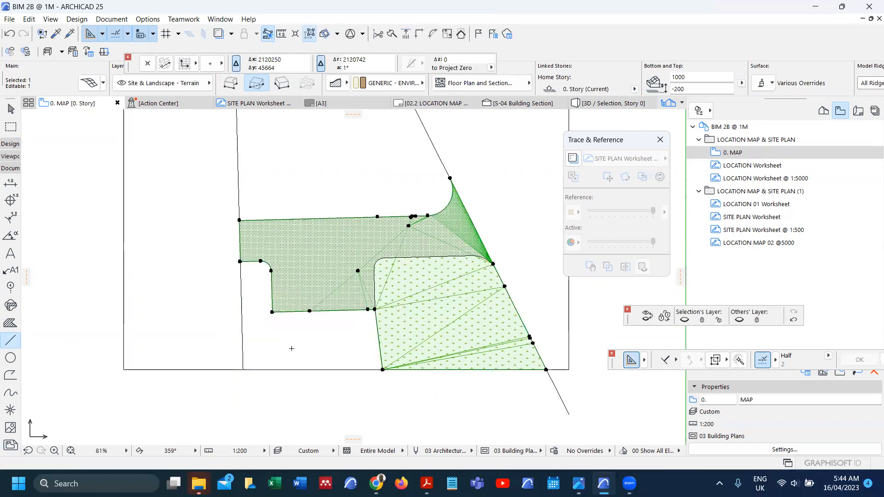
pyautogui.rightClick(293, 353)
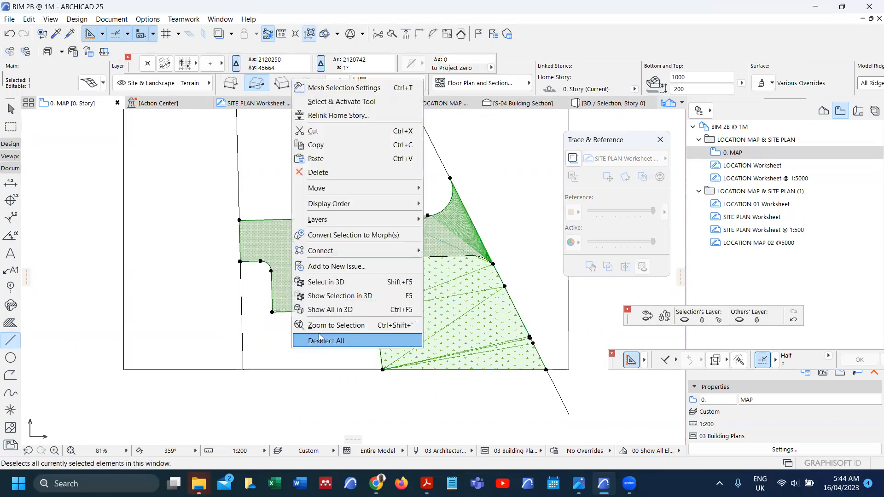
pyautogui.click(350, 300)
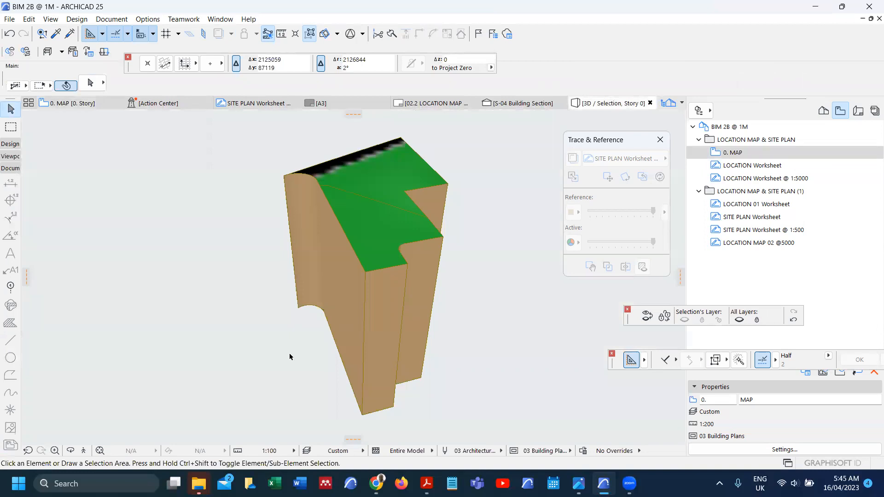
pyautogui.press('F2')
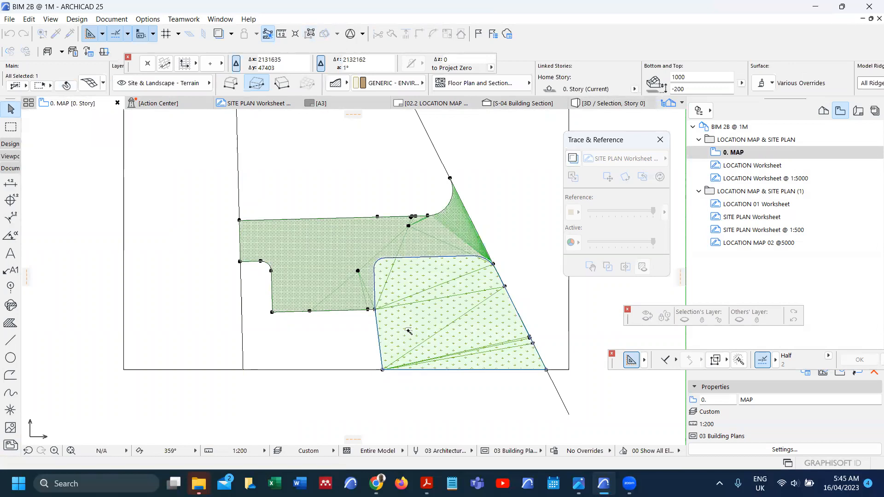
# Step: Delete the lower-right terrain piece, view it in 3D, then undo and redo
pyautogui.press('Delete')
pyautogui.rightClick(369, 333)
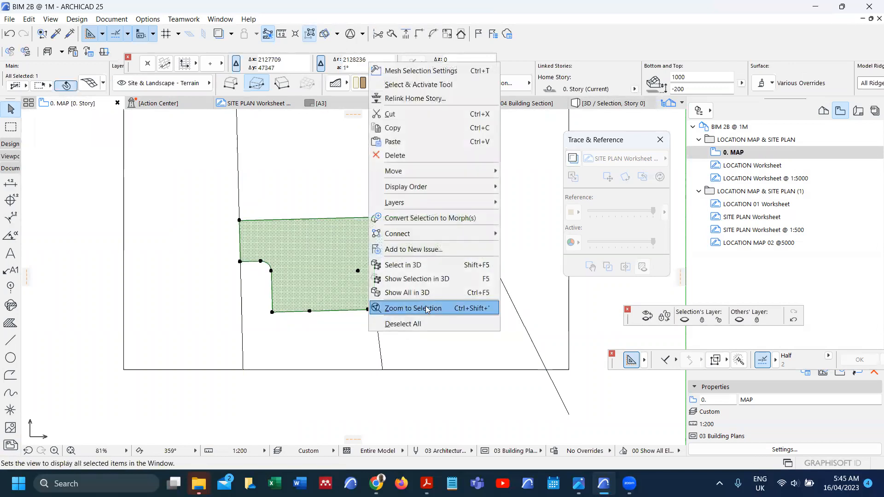
pyautogui.click(437, 279)
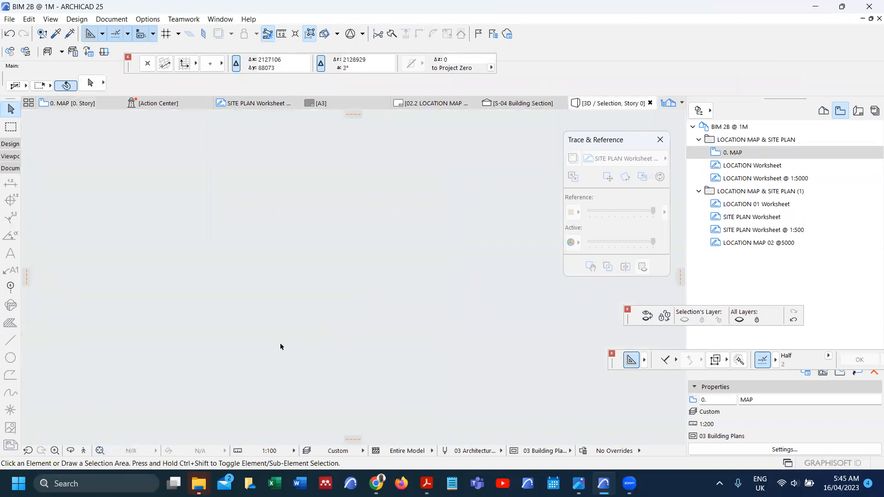
pyautogui.hotkey('ctrl', 'z')
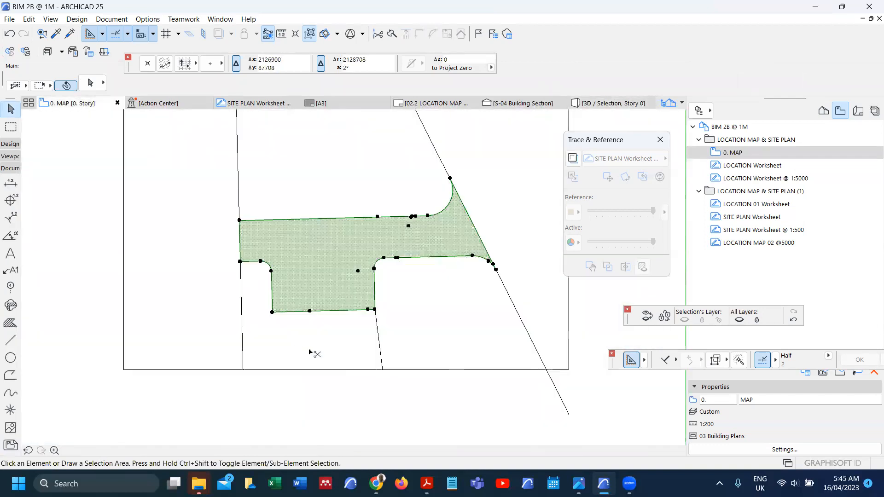
pyautogui.hotkey('ctrl', 'shift', 'z')
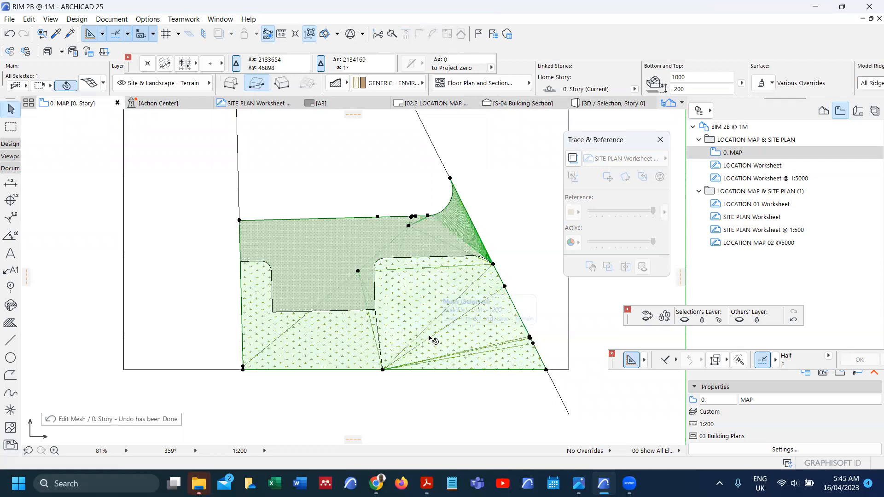
# Step: Split the terrain mesh along the new line and delete the lower piece
pyautogui.scroll(3, 474, 355)
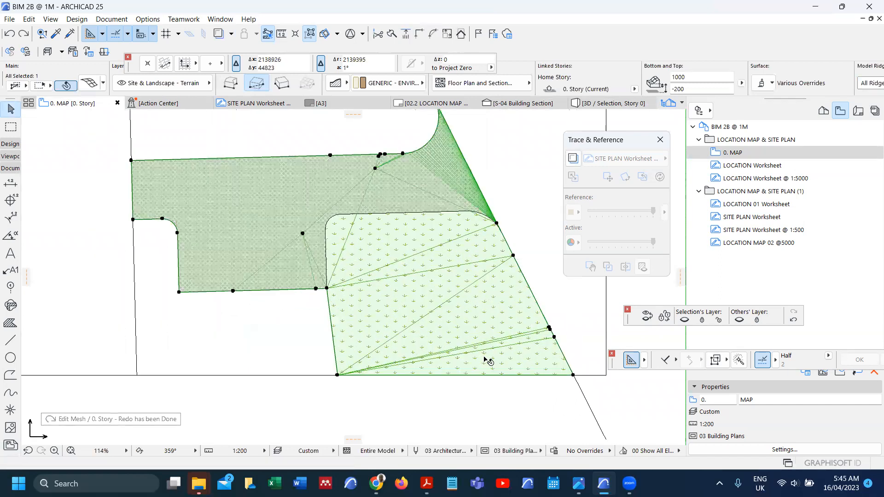
pyautogui.scroll(-2, 383, 327)
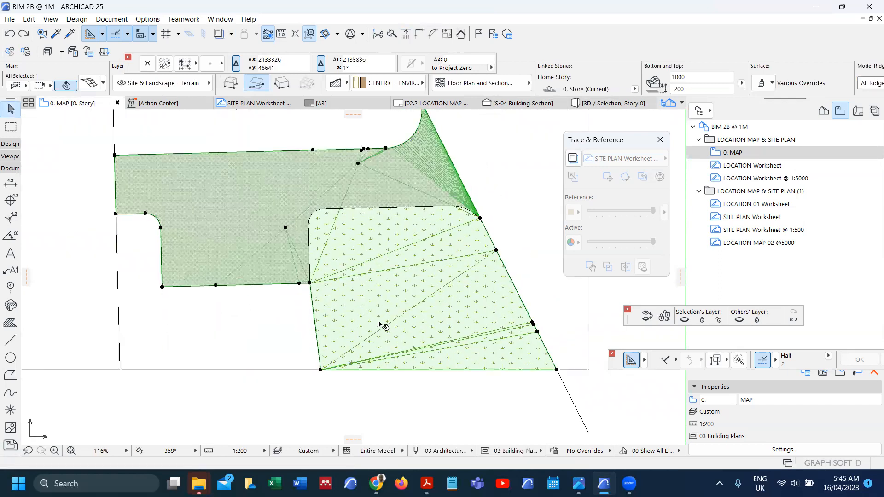
pyautogui.click(392, 35)
pyautogui.click(261, 287)
pyautogui.click(271, 294)
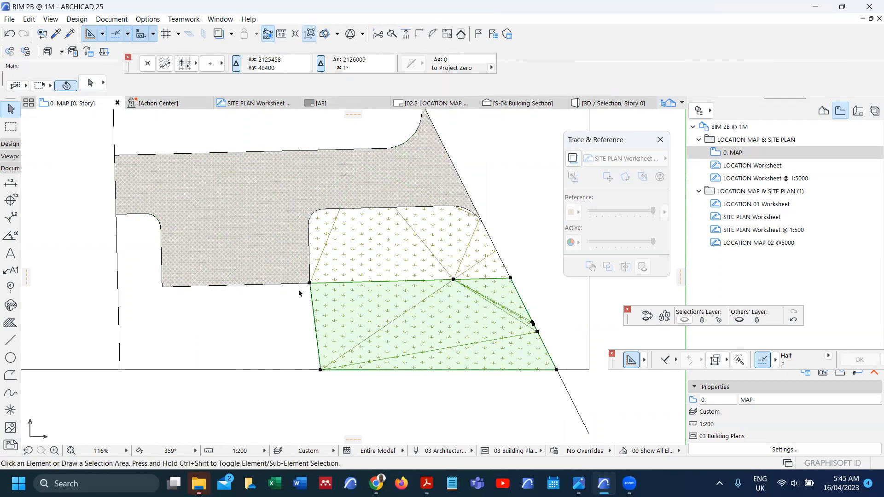
pyautogui.press('Delete')
# Step: Select the remaining terrain mesh and check it in 3D with F5
pyautogui.scroll(3, 346, 277)
pyautogui.click(345, 278)
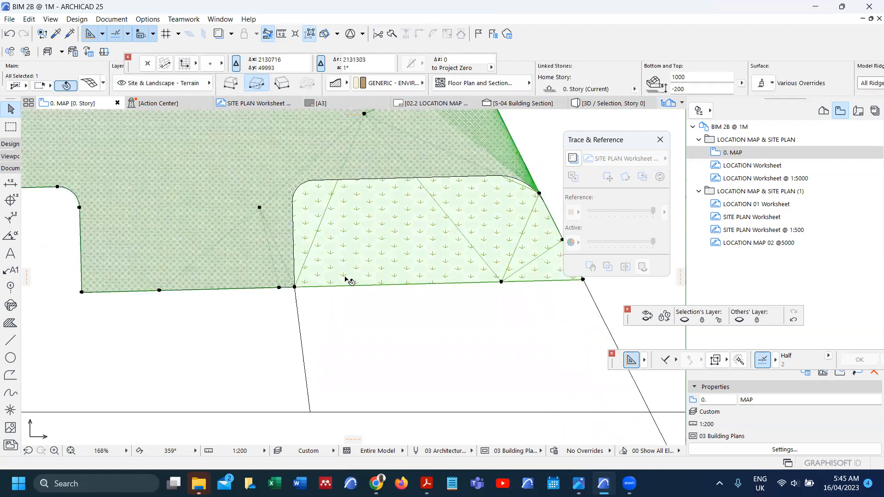
pyautogui.press('F5')
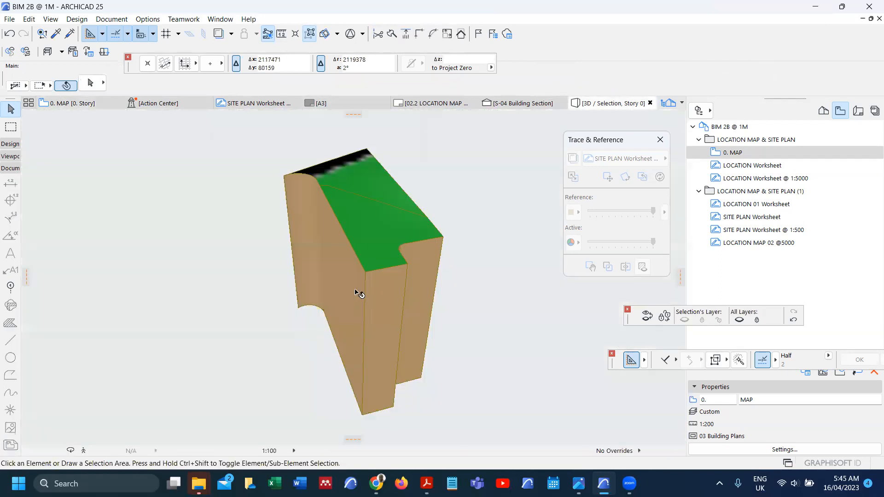
pyautogui.press('F2')
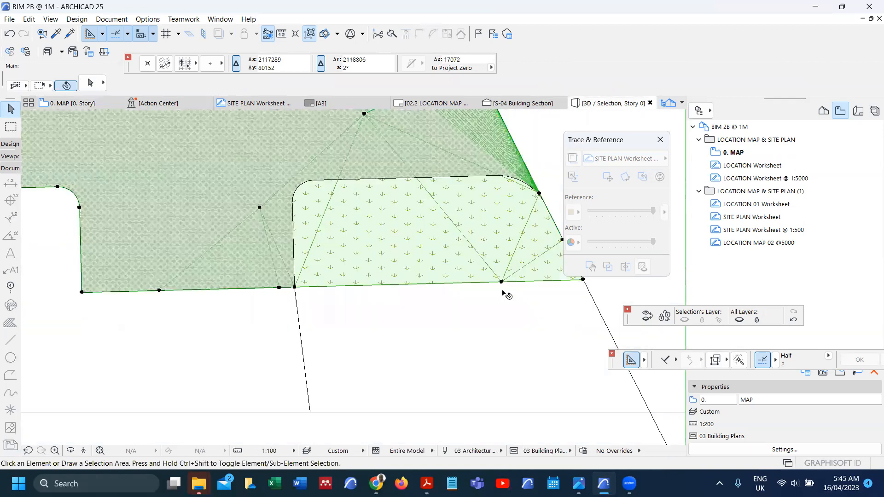
# Step: Trial-subtract the grass-filled parking area from the terrain, view it in 3D, then undo
pyautogui.click(502, 281)
pyautogui.press('space')
pyautogui.click(383, 240)
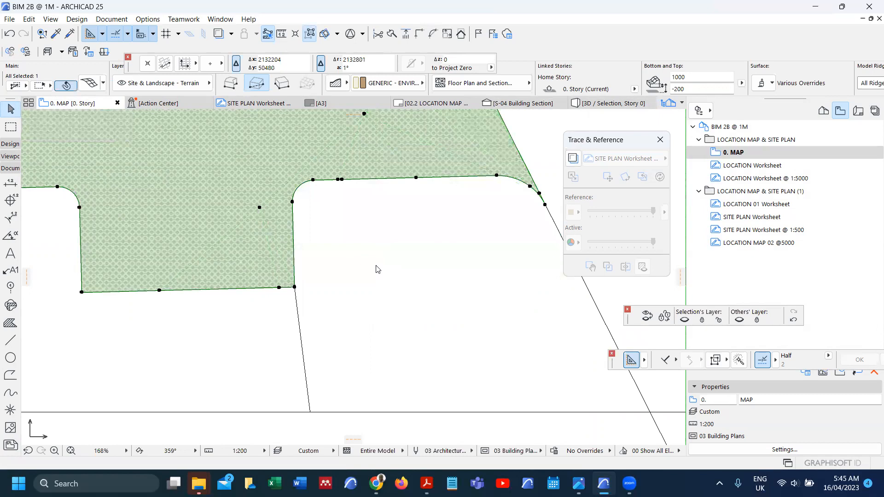
pyautogui.rightClick(377, 270)
pyautogui.click(423, 417)
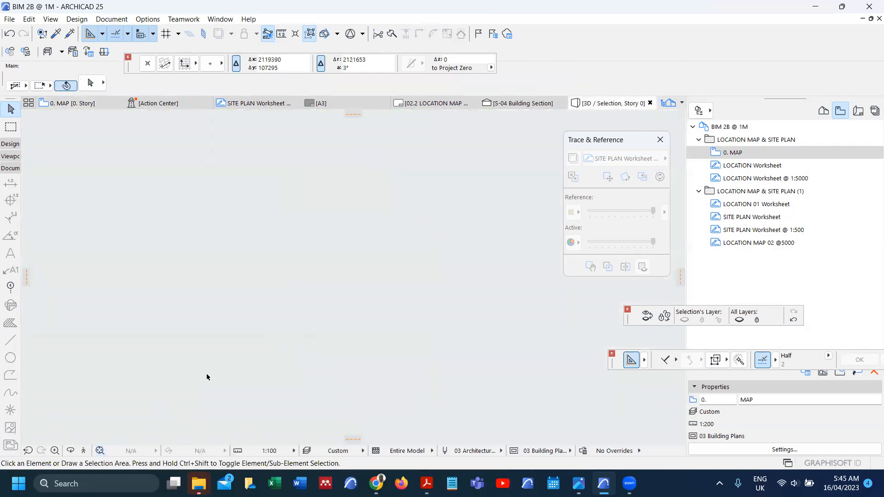
pyautogui.press('F2')
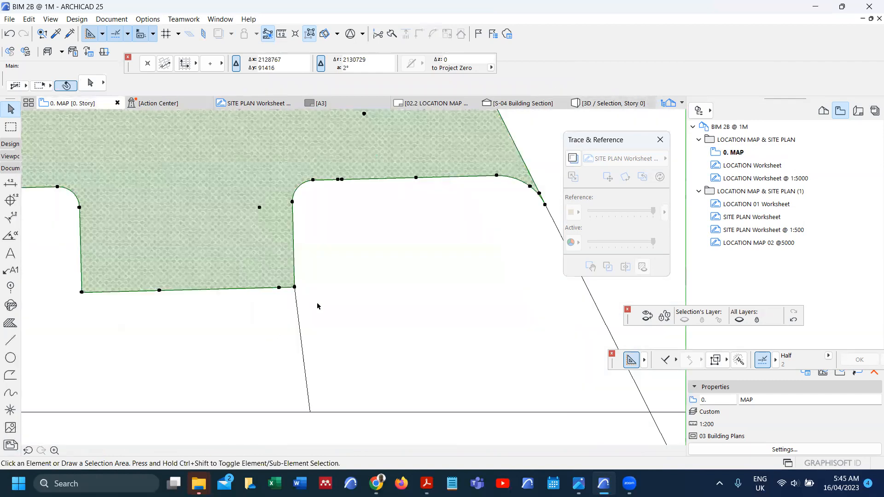
pyautogui.hotkey('ctrl', 'z')
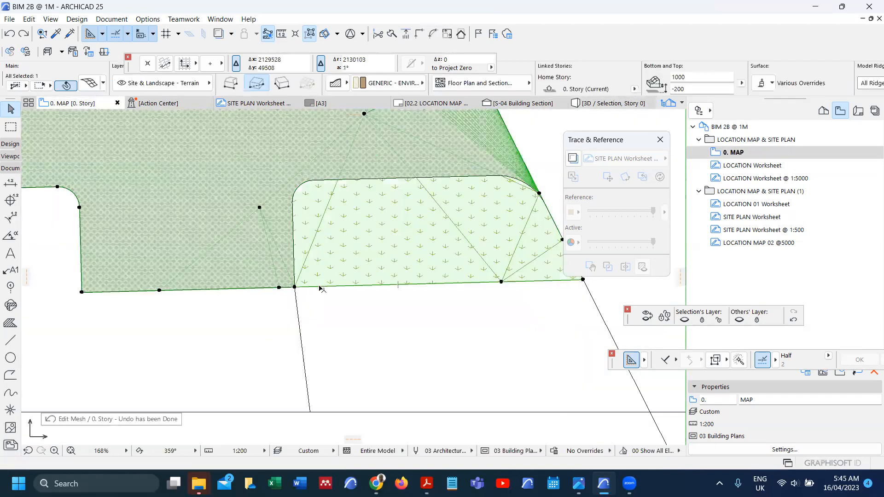
pyautogui.scroll(-1, 321, 289)
pyautogui.scroll(3, 433, 240)
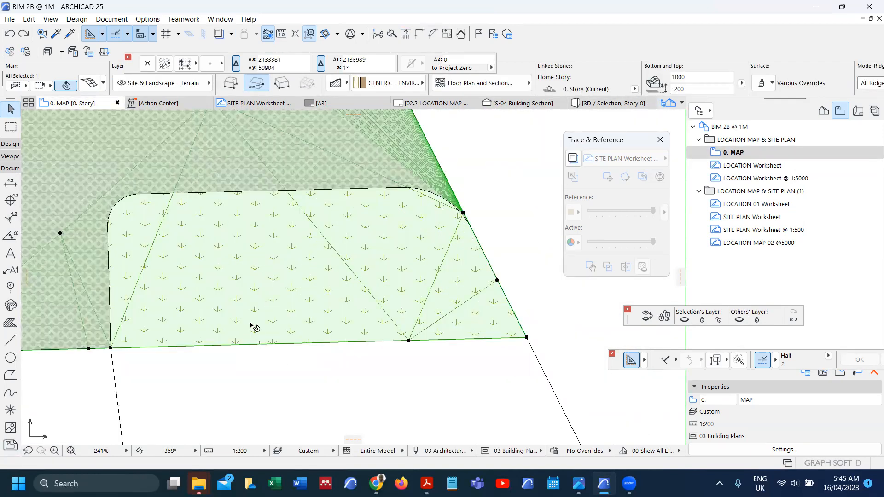
# Step: Zoom in and add a vertex on the terrain mesh's slanted right edge, then pick the Line tool
pyautogui.scroll(-2, 276, 343)
pyautogui.scroll(1, 181, 344)
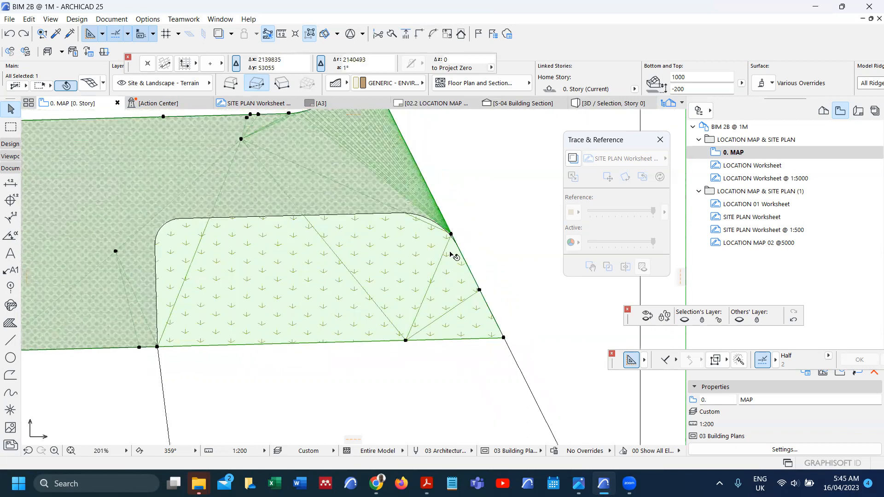
pyautogui.scroll(5, 453, 255)
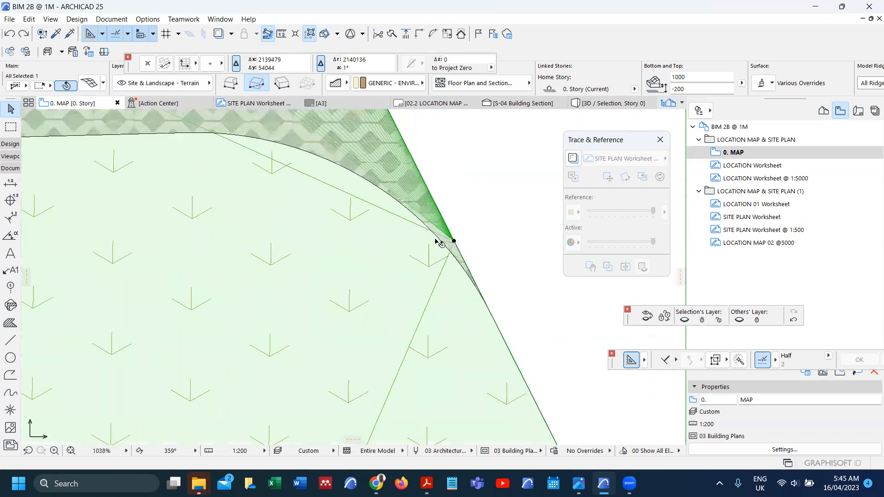
pyautogui.scroll(-4, 440, 255)
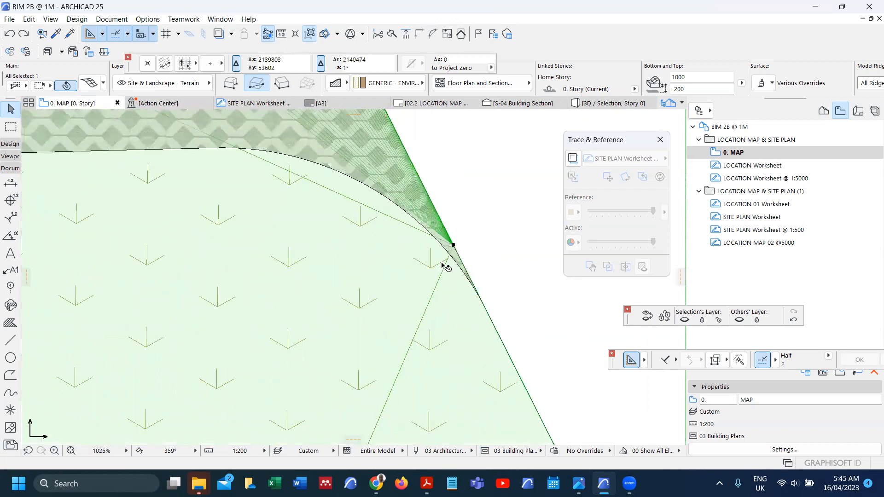
pyautogui.scroll(11, 489, 339)
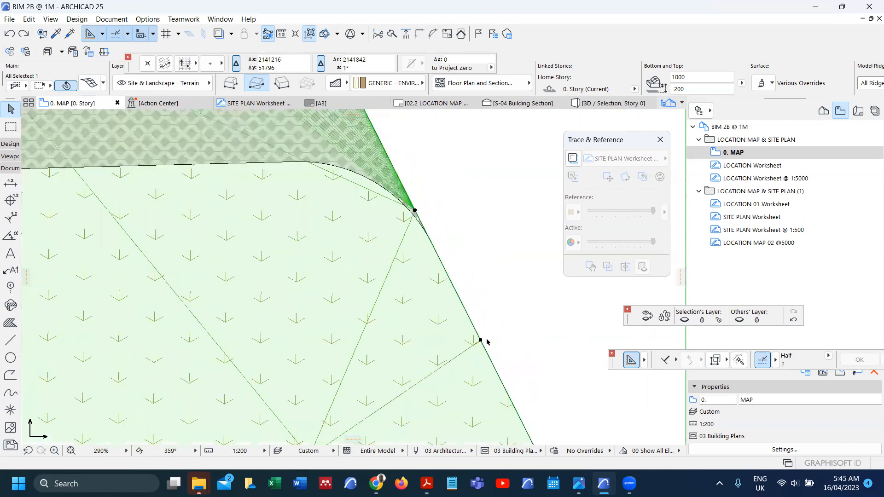
pyautogui.scroll(-6, 450, 315)
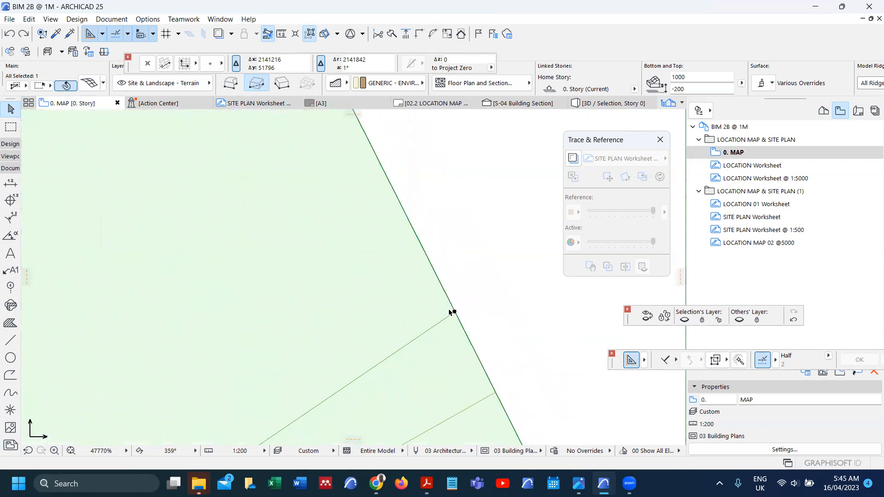
pyautogui.scroll(-8, 455, 307)
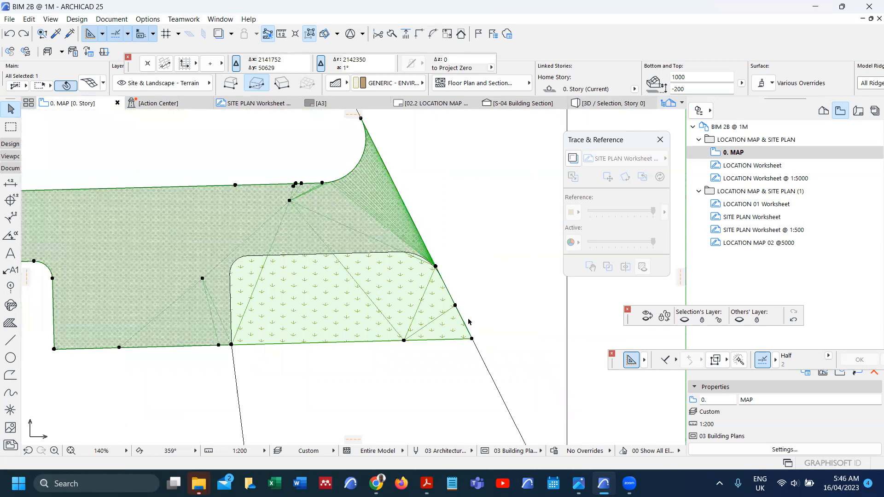
pyautogui.click(455, 306)
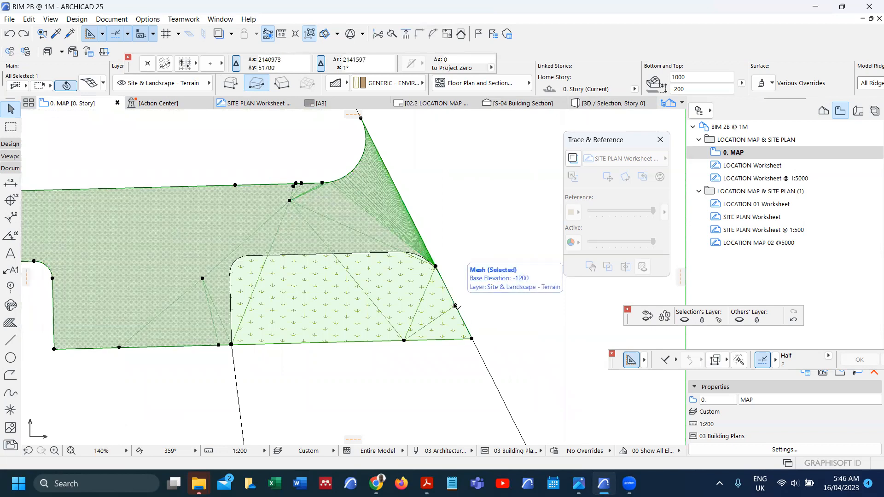
pyautogui.click(14, 343)
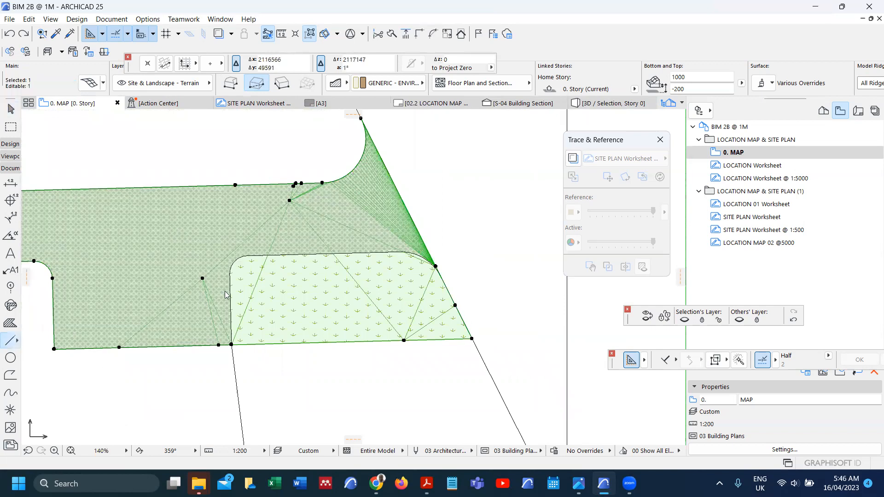
pyautogui.press('Escape')
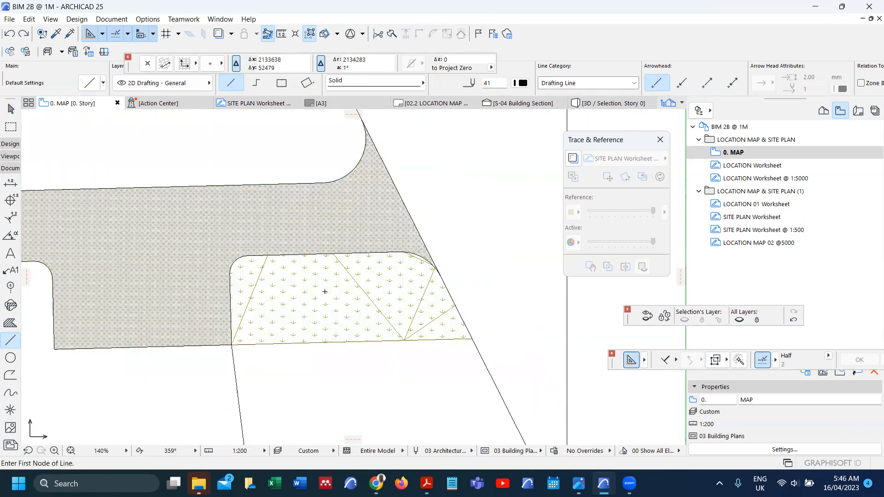
# Step: Draw a boundary line from across the parking area to below the mesh
pyautogui.scroll(-2, 325, 291)
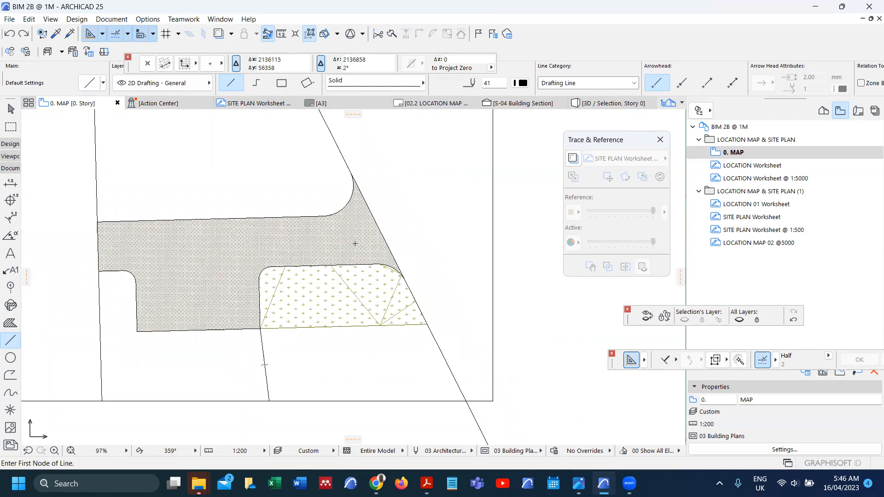
pyautogui.click(356, 243)
pyautogui.click(380, 353)
# Step: Subtract the area bounded by the new line from the terrain mesh and inspect it in 3D
pyautogui.keyDown('shift'); pyautogui.click(351, 304); pyautogui.keyUp('shift')
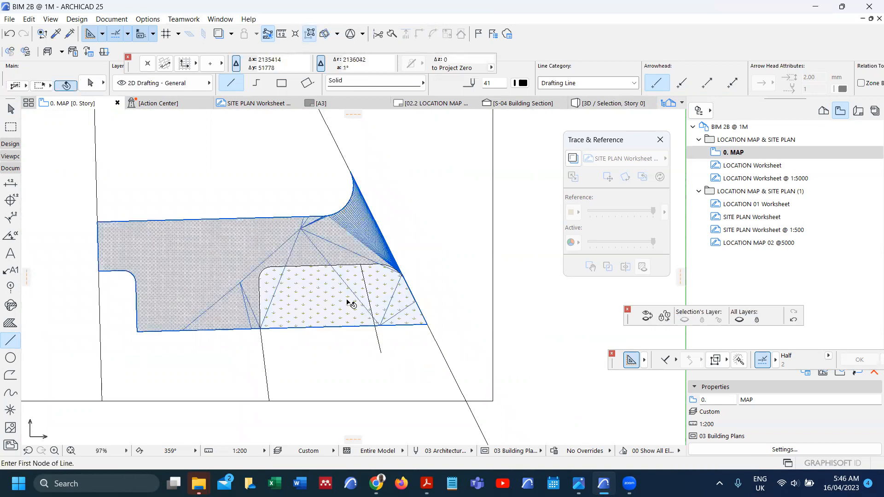
pyautogui.keyDown('shift'); pyautogui.click(351, 304); pyautogui.keyUp('shift')
pyautogui.click(427, 324)
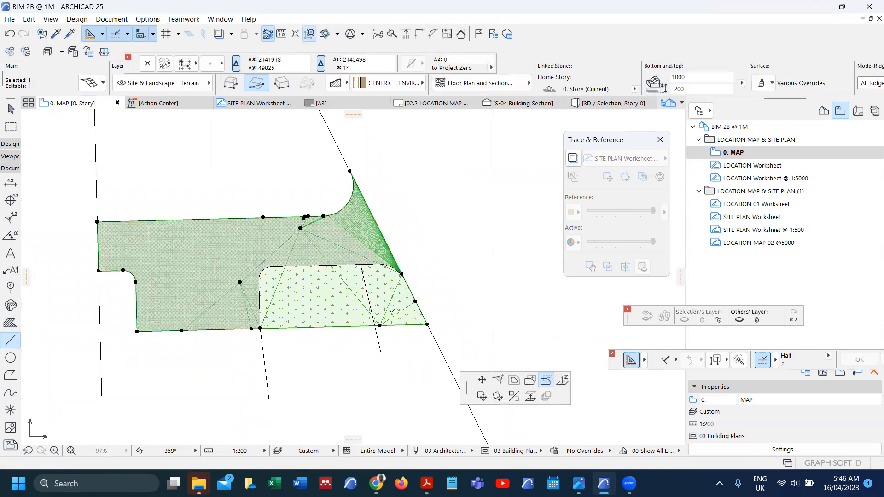
pyautogui.press('space')
pyautogui.click(342, 308)
pyautogui.rightClick(343, 304)
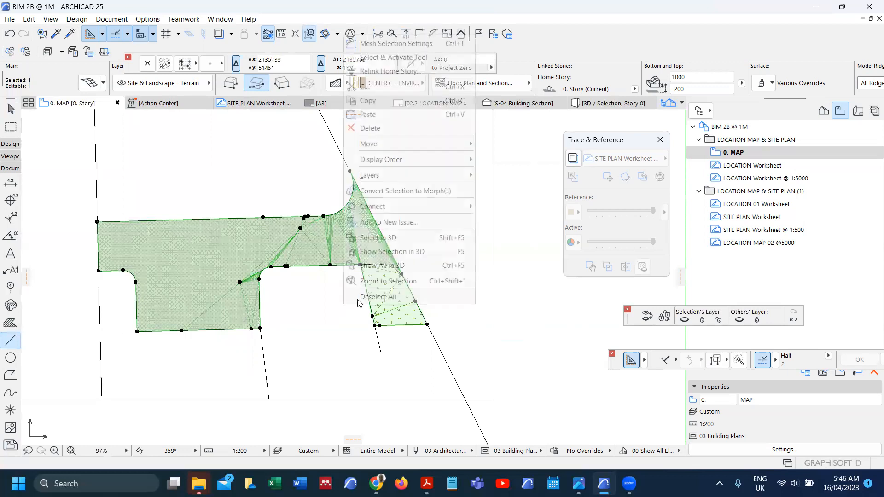
pyautogui.click(414, 251)
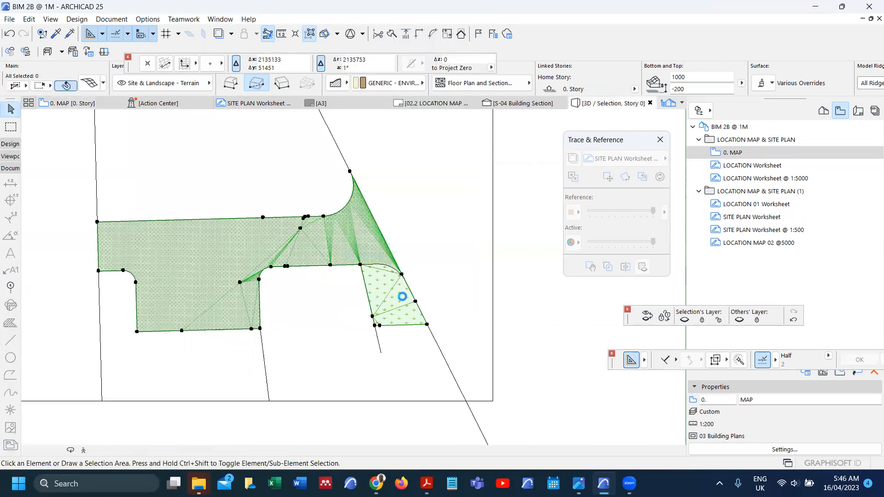
pyautogui.click(403, 299)
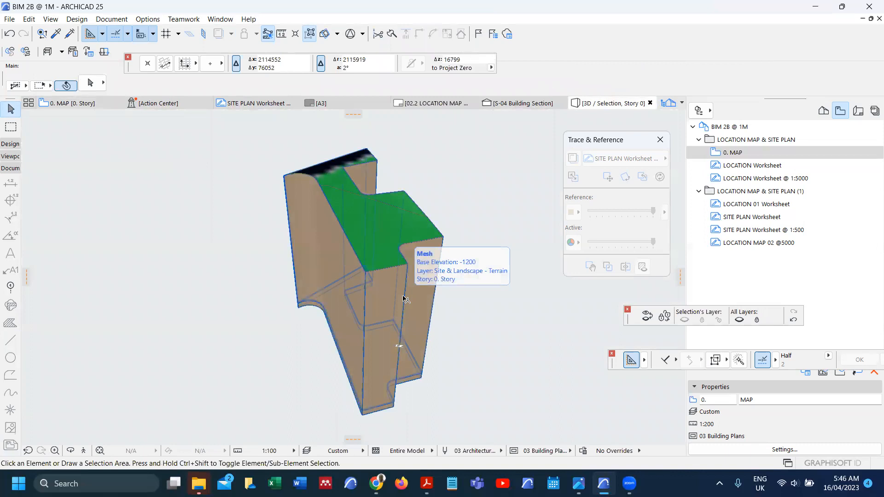
pyautogui.press('F2')
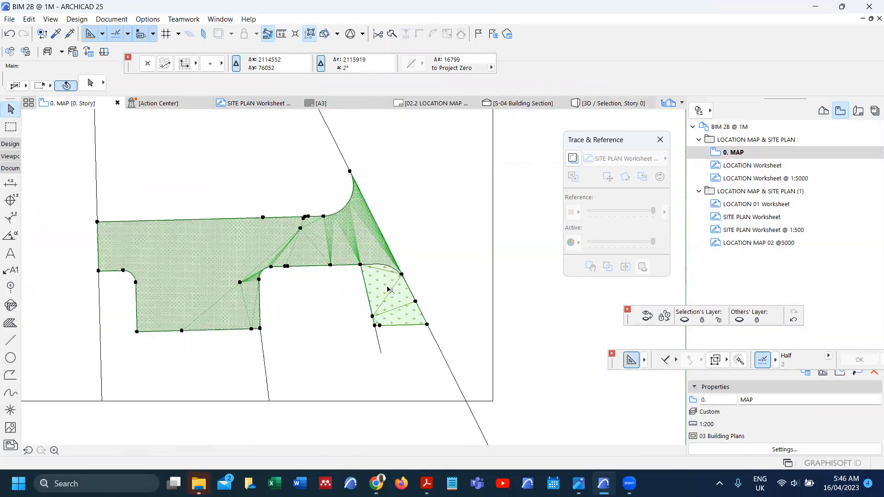
# Step: Remove the light-green parking piece from the terrain mesh using Magic Wand
pyautogui.scroll(4, 376, 308)
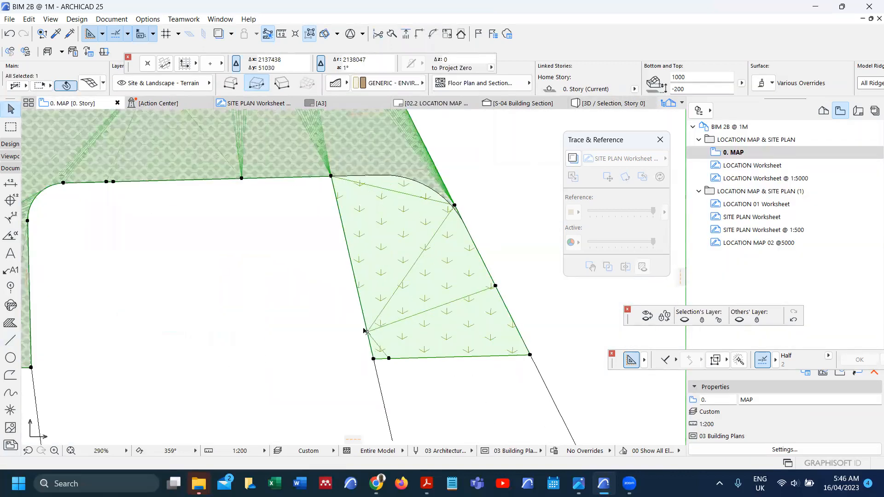
pyautogui.click(367, 333)
pyautogui.press('space')
pyautogui.click(391, 266)
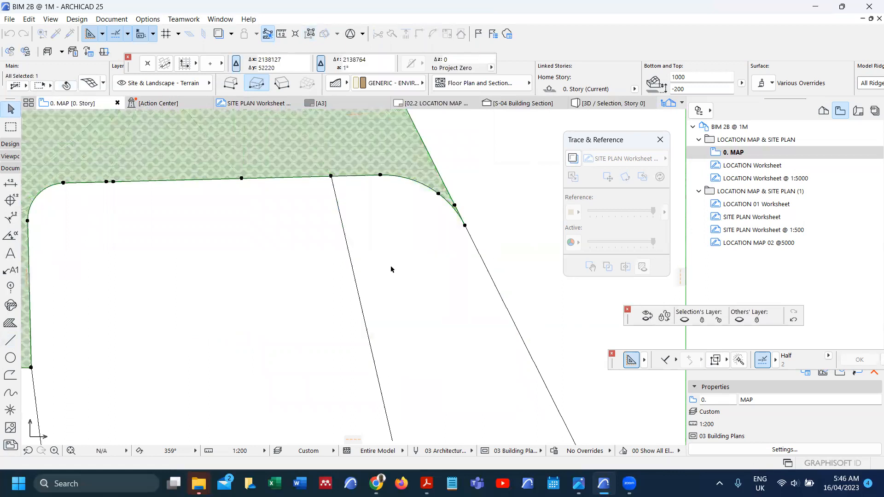
pyautogui.scroll(-2, 391, 269)
pyautogui.rightClick(349, 267)
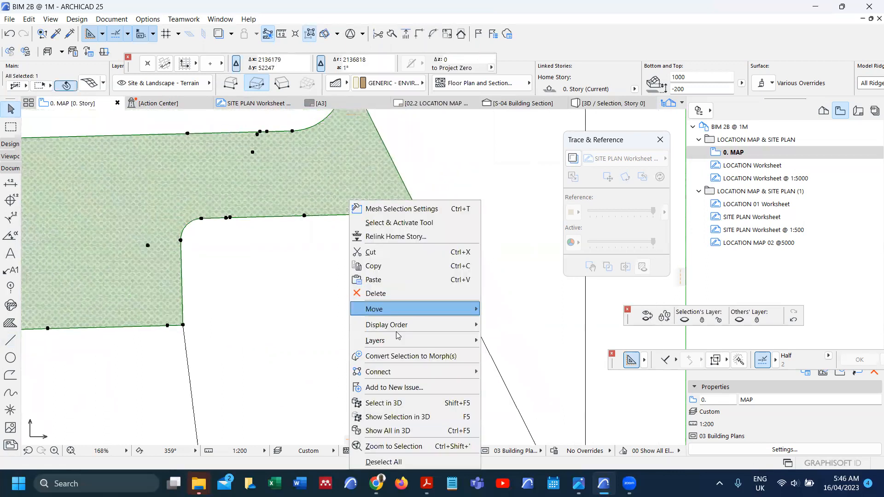
pyautogui.click(416, 417)
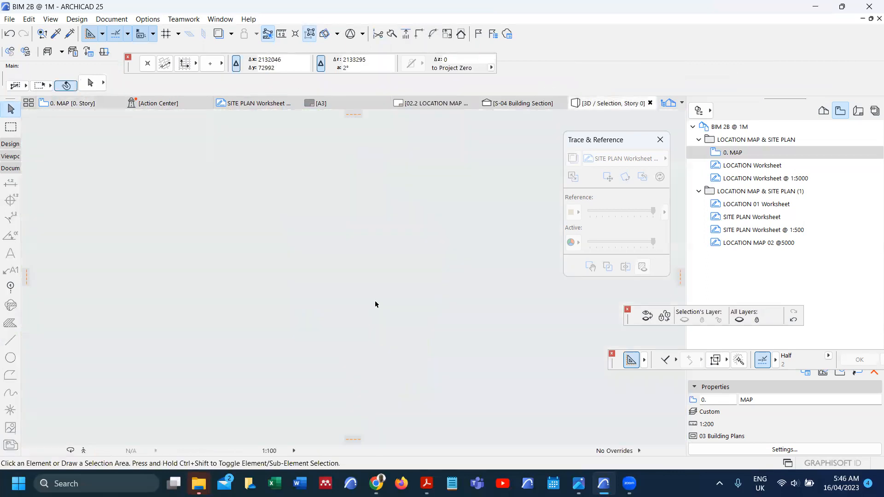
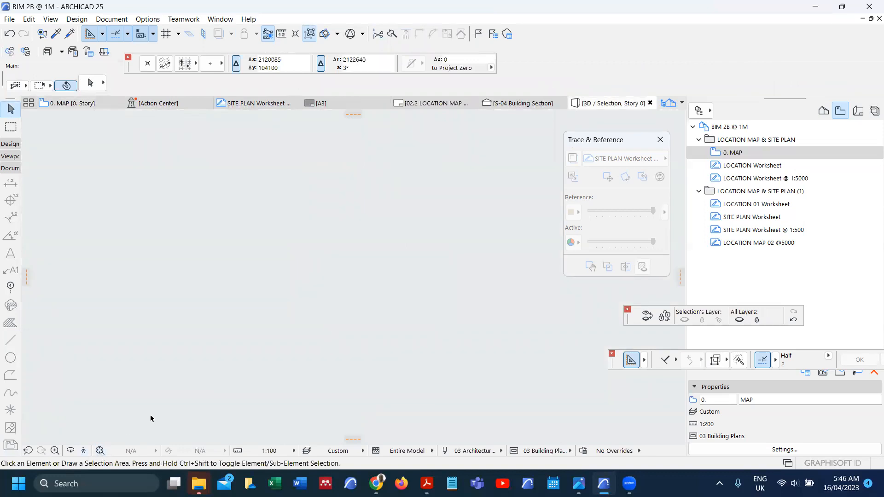
# Step: Return to the site plan and undo the last mesh edit
pyautogui.press('F2')
pyautogui.hotkey('ctrl', 'z')
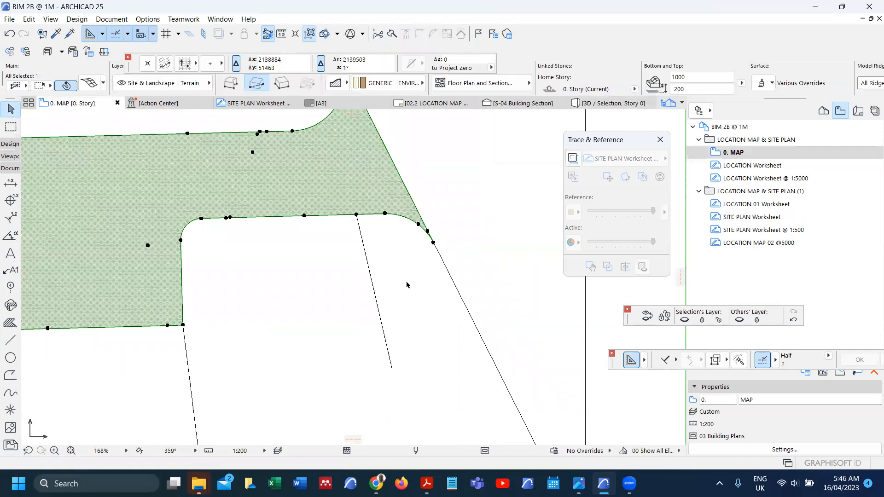
pyautogui.scroll(5, 389, 274)
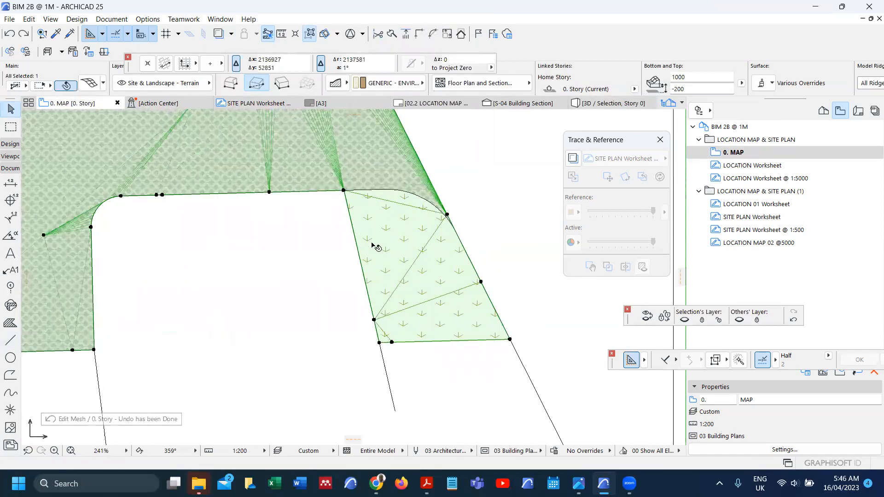
pyautogui.scroll(-2, 420, 266)
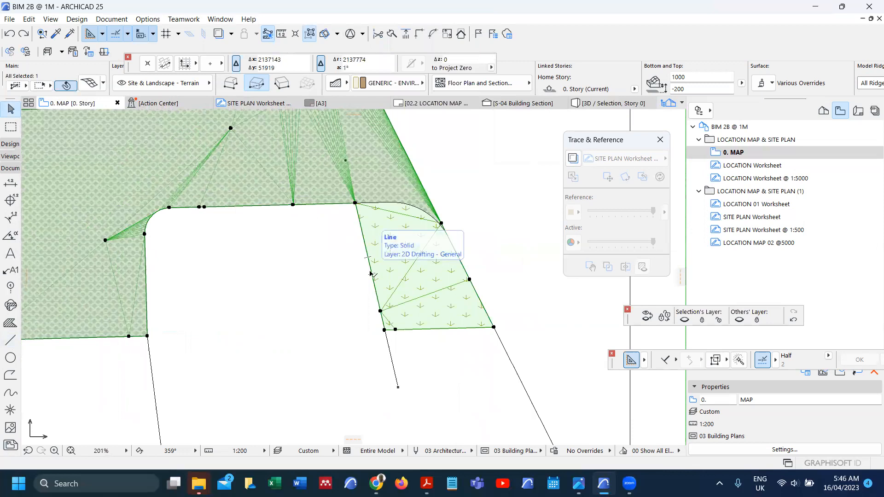
# Step: Offset the mesh's bottom edge upward and its vertical edge to the left
pyautogui.click(430, 331)
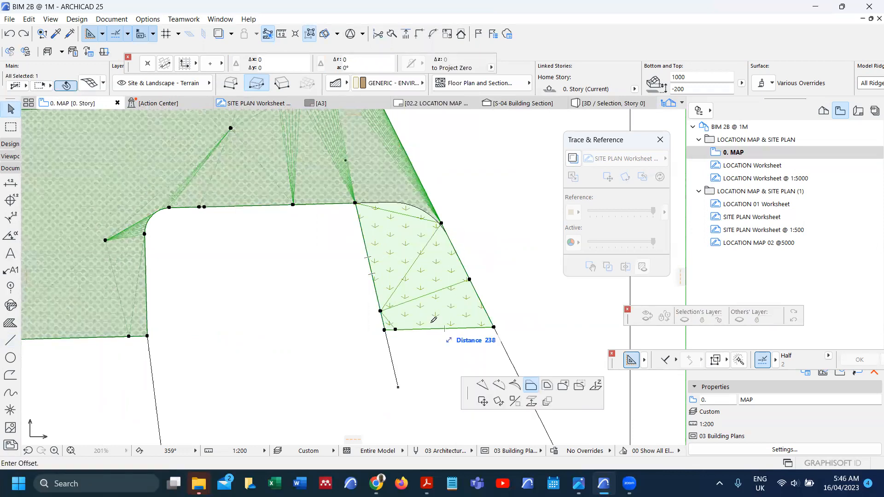
pyautogui.scroll(4, 451, 246)
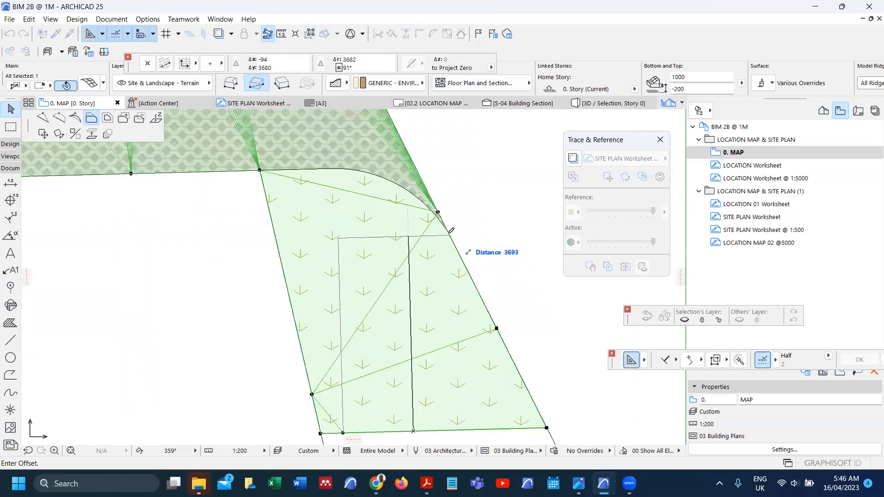
pyautogui.scroll(4, 461, 235)
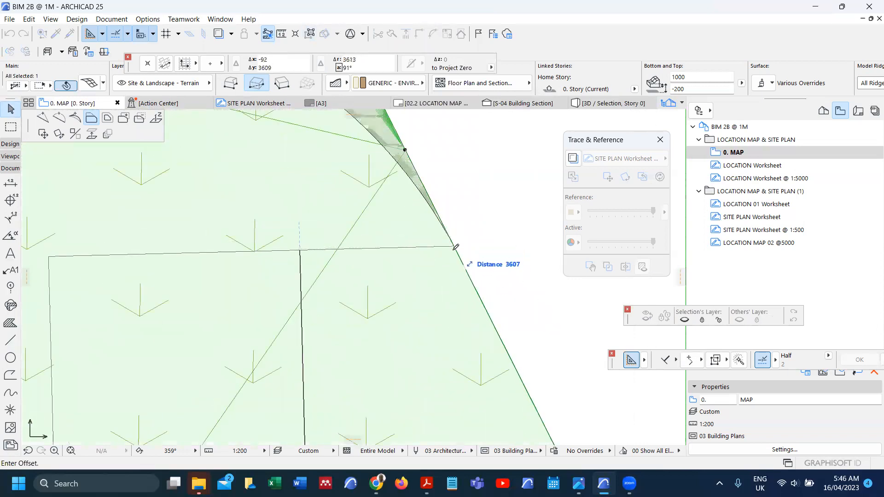
pyautogui.click(457, 254)
pyautogui.scroll(-10, 445, 259)
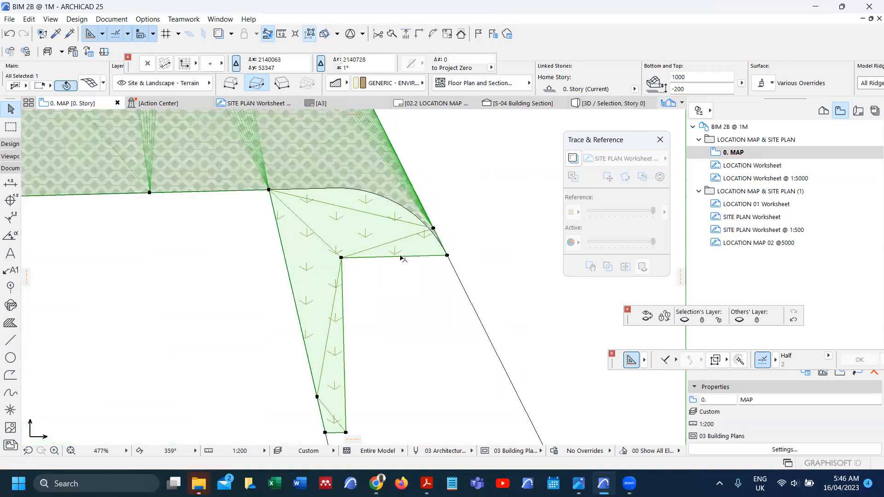
pyautogui.click(361, 273)
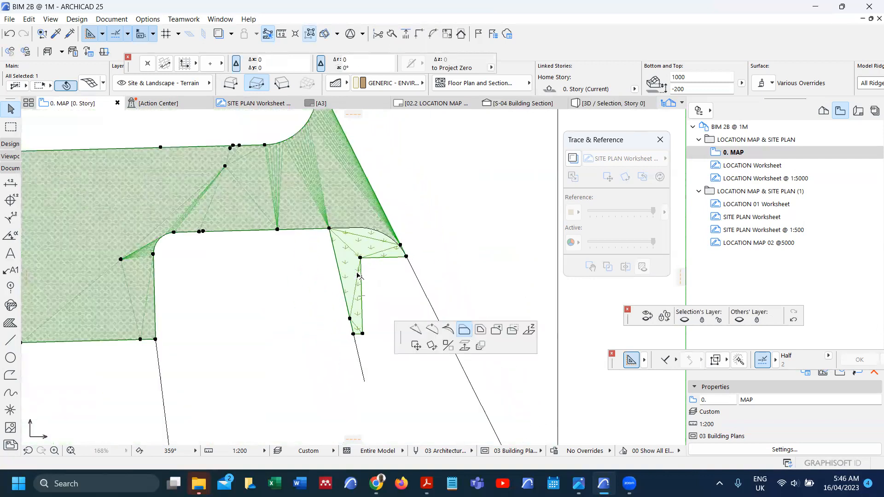
pyautogui.click(325, 274)
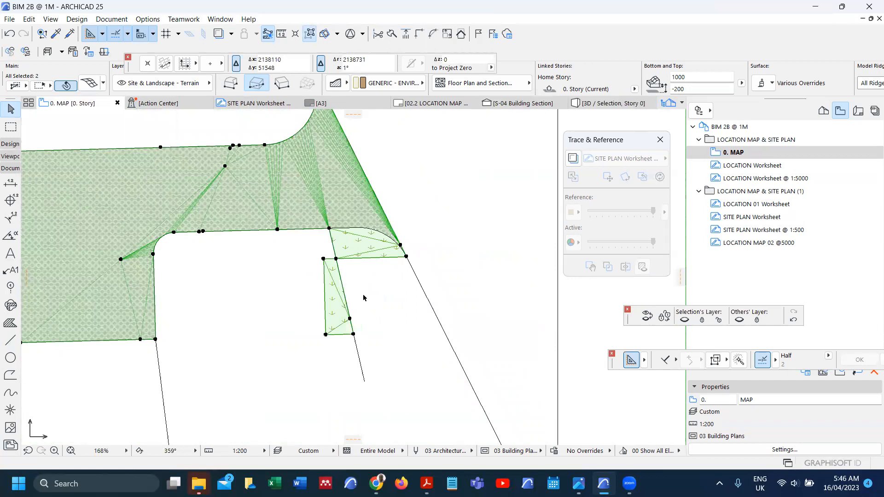
# Step: Delete the small leftover lower mesh piece
pyautogui.click(361, 300)
pyautogui.click(342, 302)
pyautogui.press('Delete')
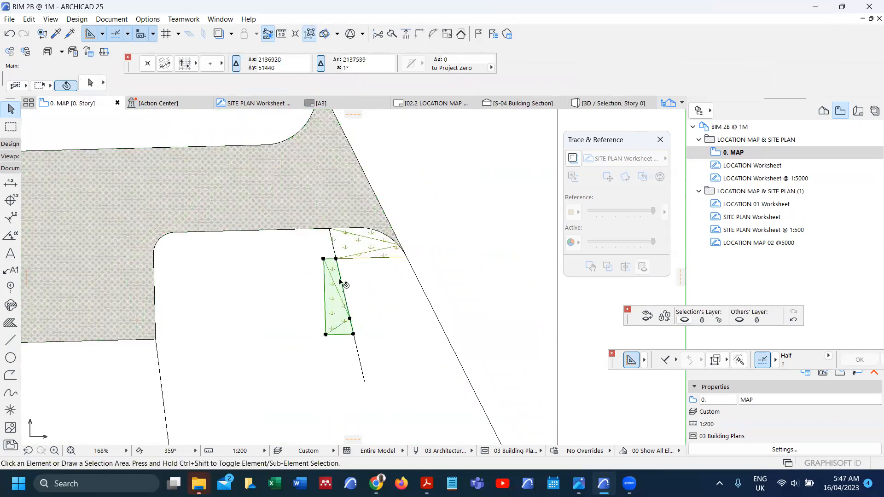
# Step: Check the trimmed corner grass mesh in 3D, then return to the plan
pyautogui.scroll(4, 366, 249)
pyautogui.click(372, 269)
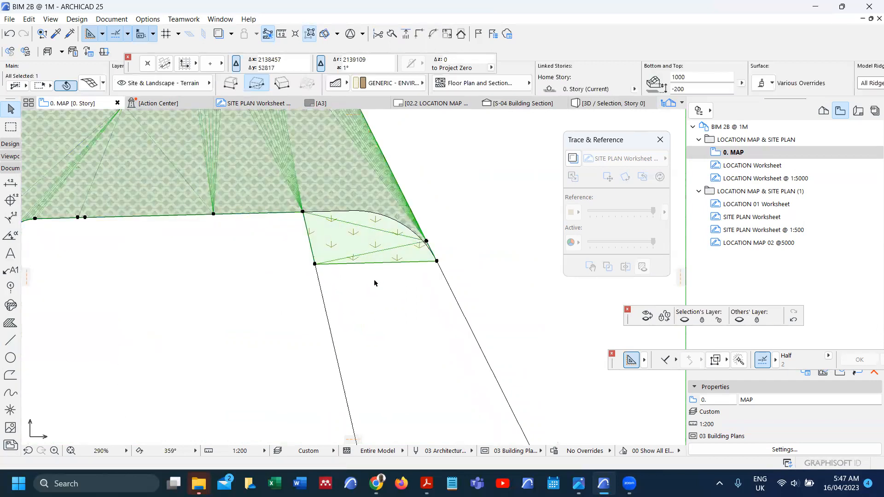
pyautogui.press('F5')
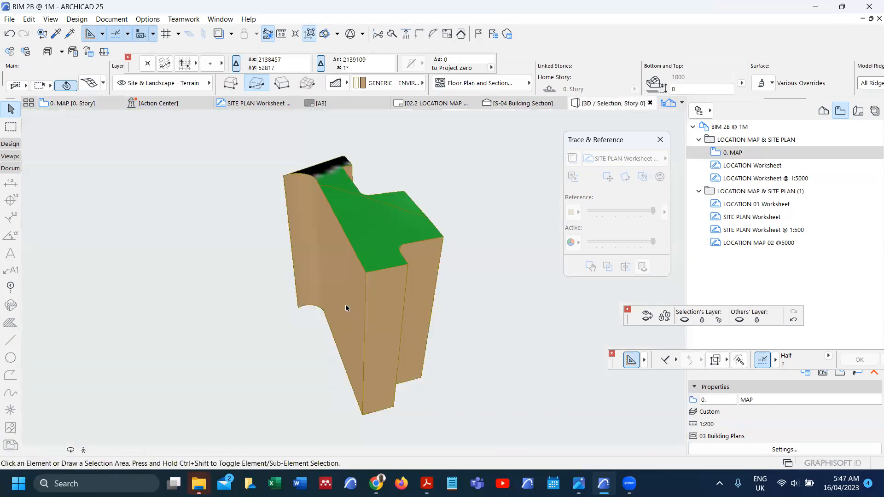
pyautogui.press('F2')
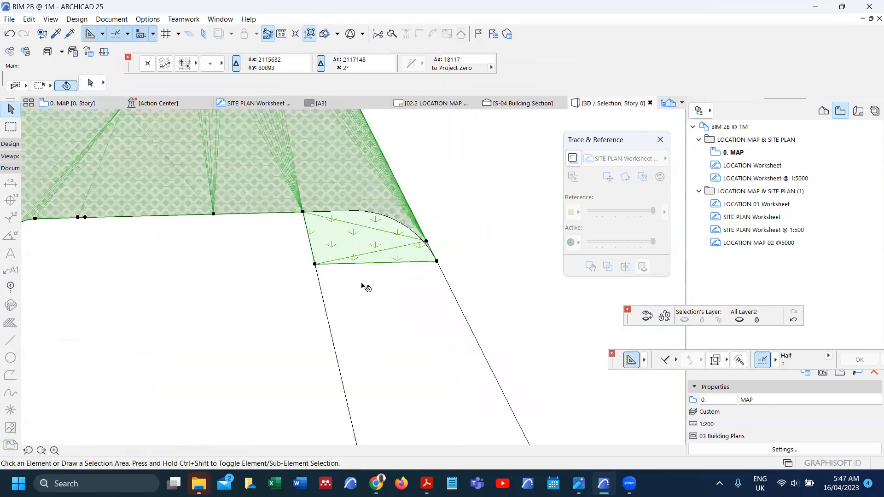
# Step: Draw a guide arc along the rounded road corner
pyautogui.click(313, 248)
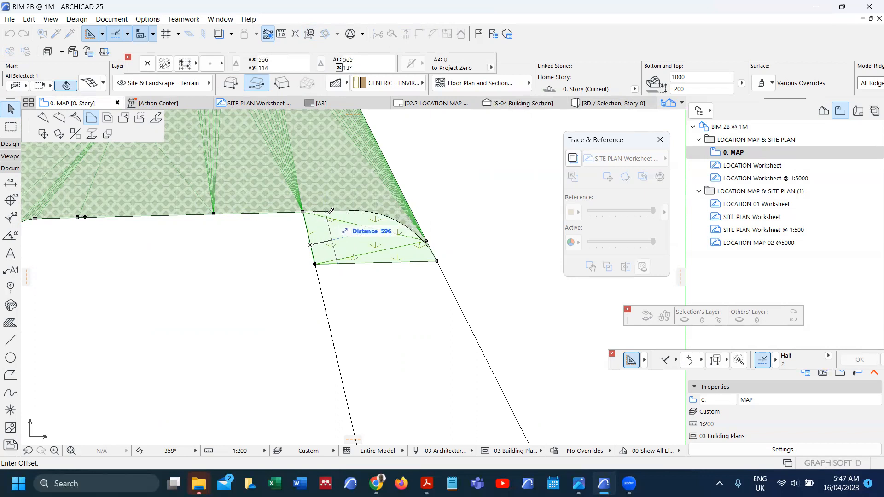
pyautogui.press('Escape')
pyautogui.press('Escape')
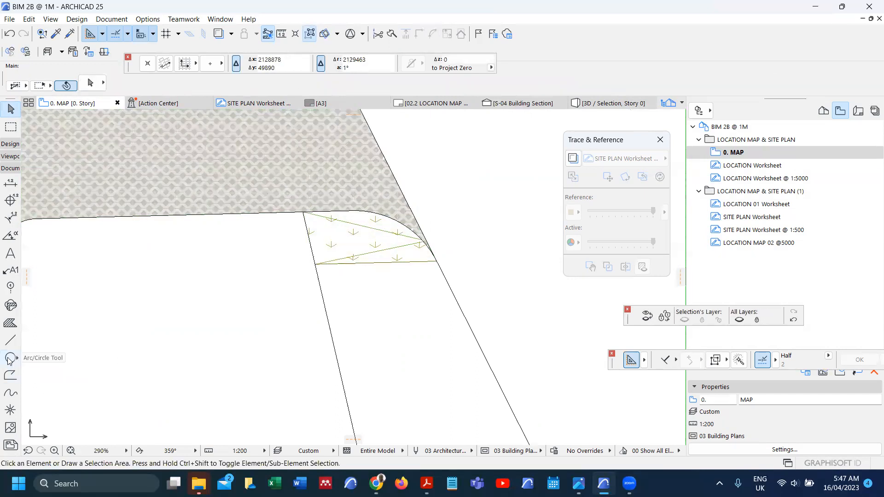
pyautogui.click(9, 358)
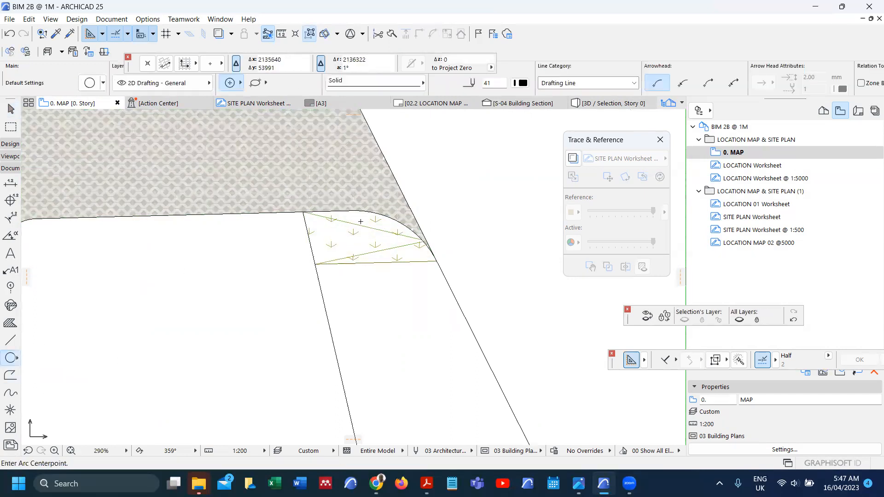
pyautogui.click(355, 302)
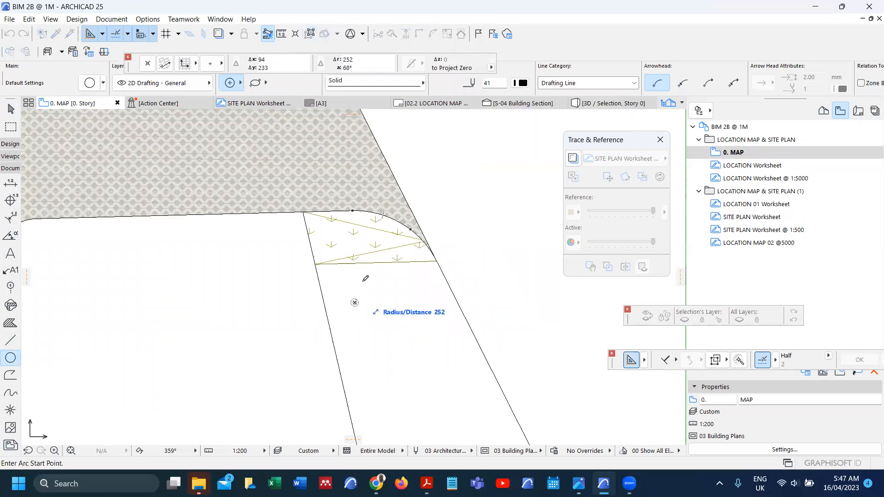
pyautogui.click(437, 259)
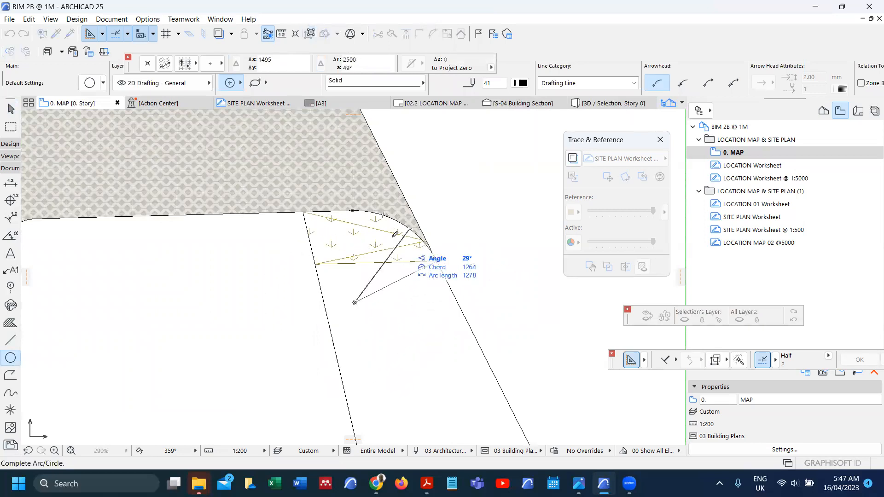
pyautogui.click(354, 208)
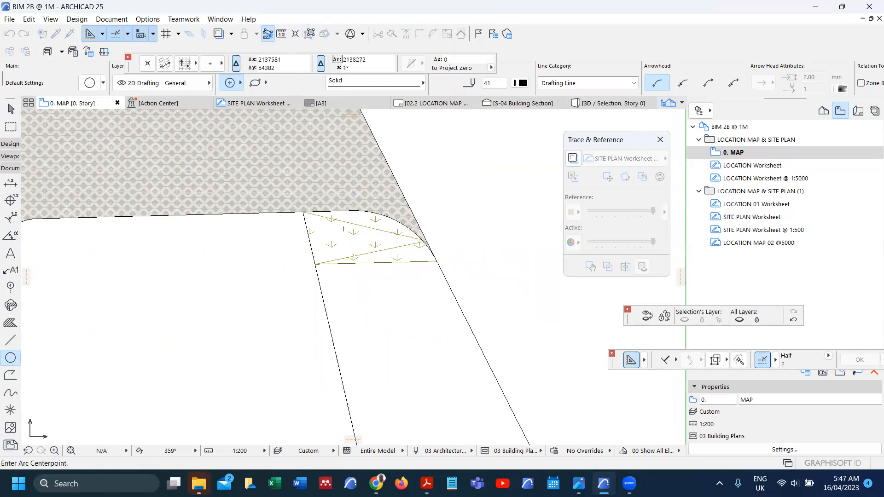
# Step: Offset the mesh's left edge to the right and its bottom edge up to the corner
pyautogui.scroll(2, 346, 231)
pyautogui.keyDown('shift'); pyautogui.click(340, 238); pyautogui.keyUp('shift')
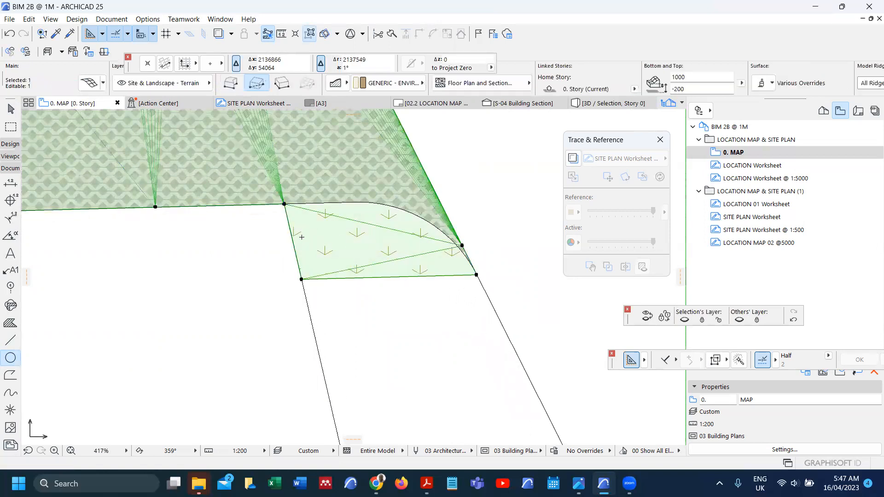
pyautogui.click(295, 247)
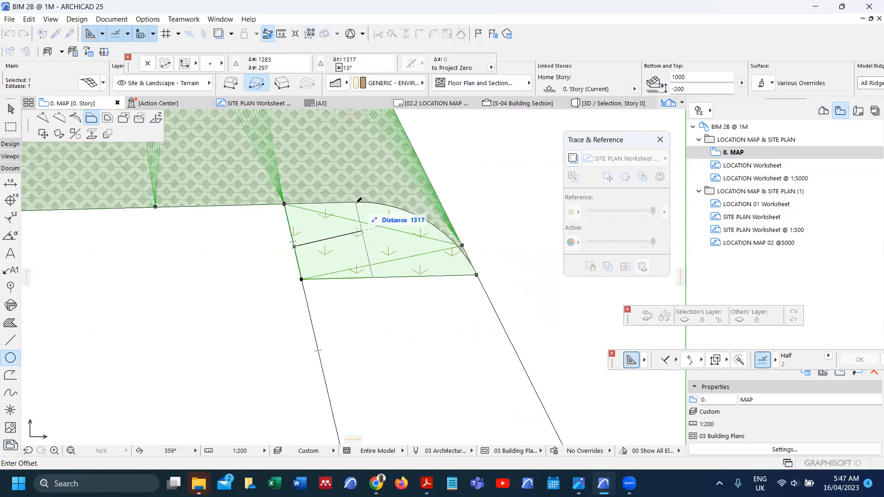
pyautogui.click(364, 239)
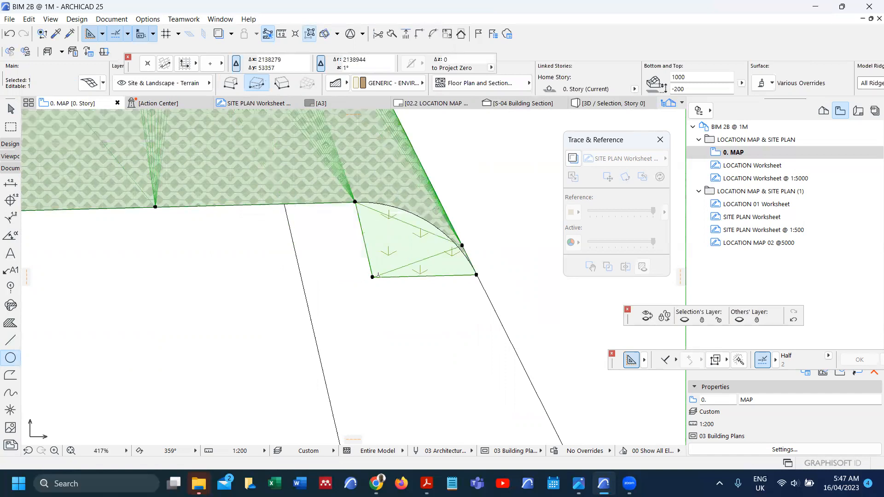
pyautogui.click(456, 278)
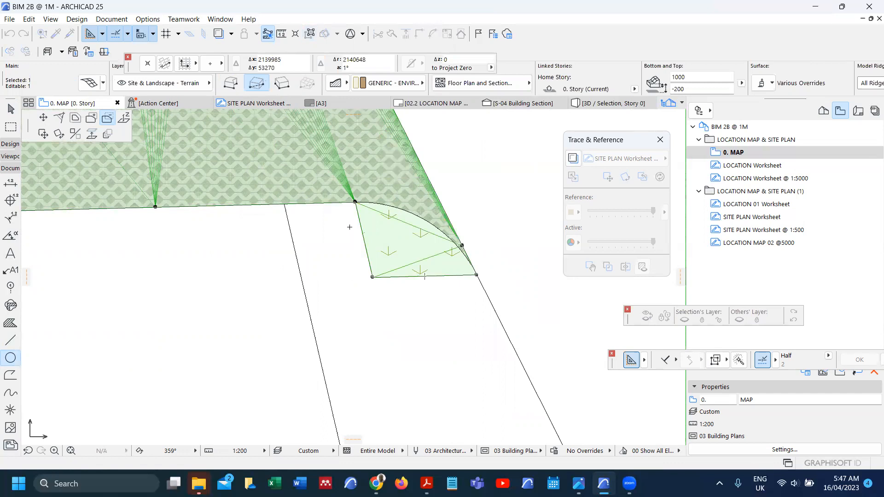
pyautogui.click(46, 121)
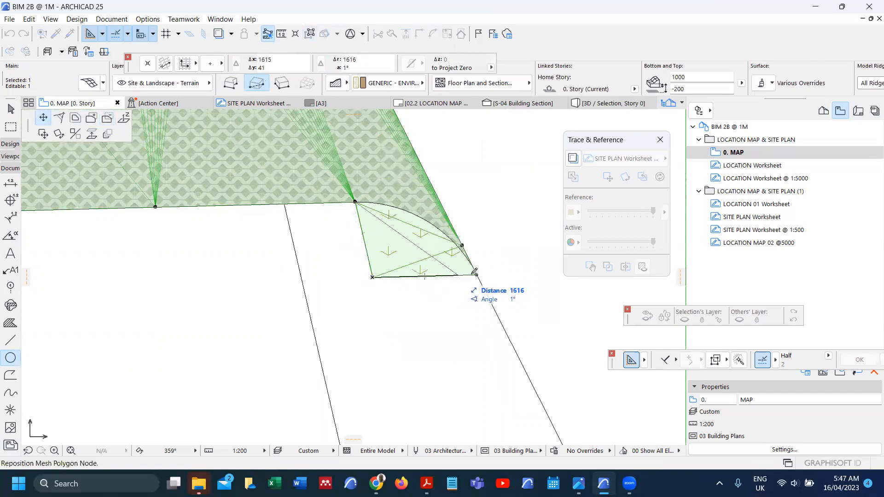
pyautogui.click(466, 259)
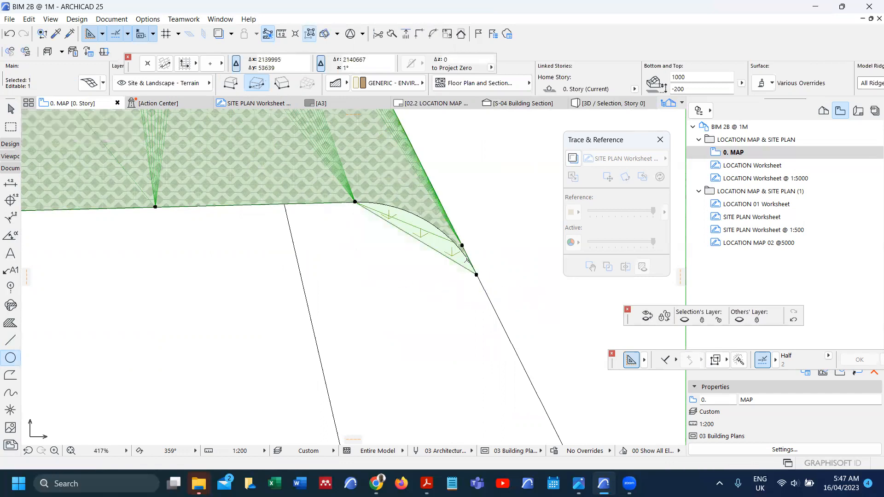
# Step: Curve the mesh's bottom edge to follow the road curve
pyautogui.click(455, 260)
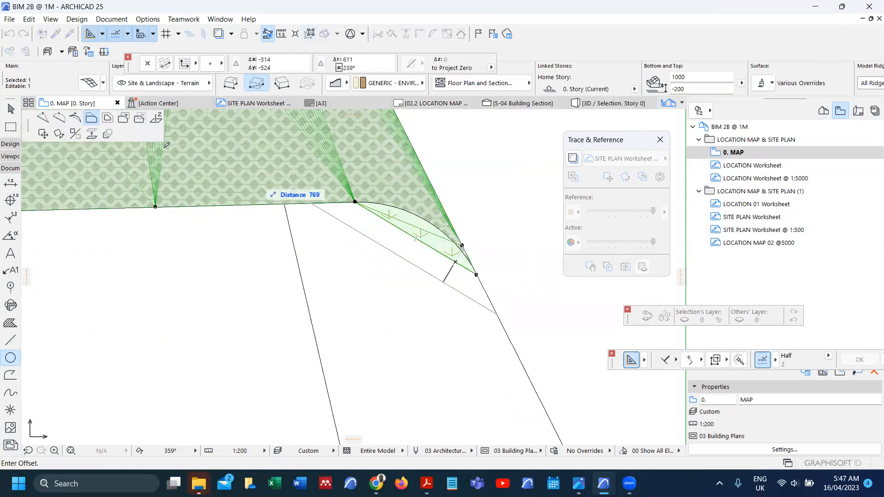
pyautogui.click(62, 121)
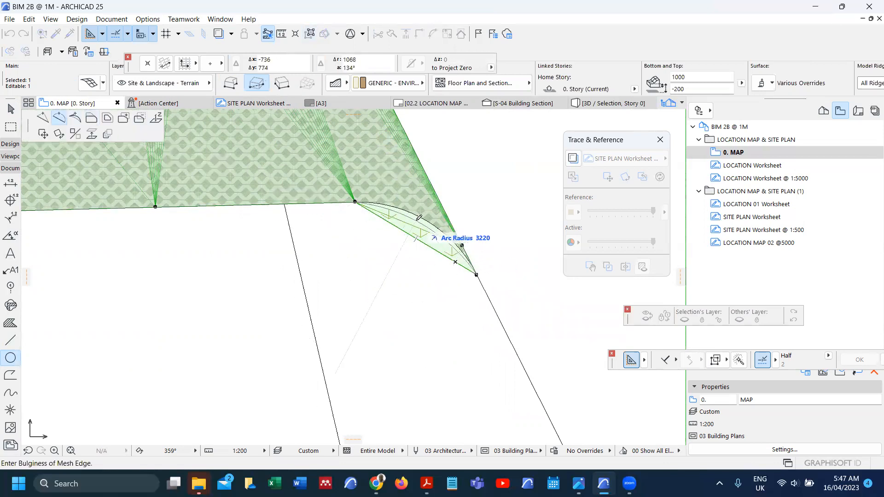
pyautogui.click(437, 272)
pyautogui.scroll(-6, 437, 271)
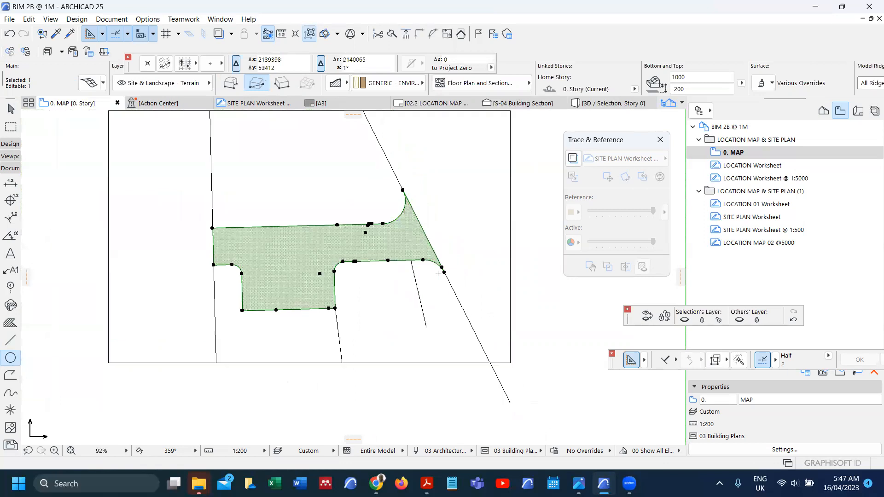
pyautogui.press('F3')
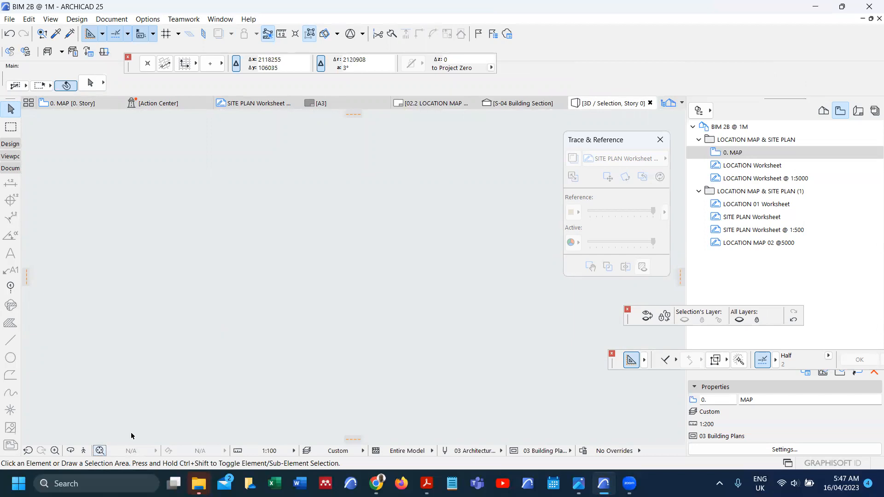
pyautogui.press('F2')
pyautogui.hotkey('ctrl', 'z')
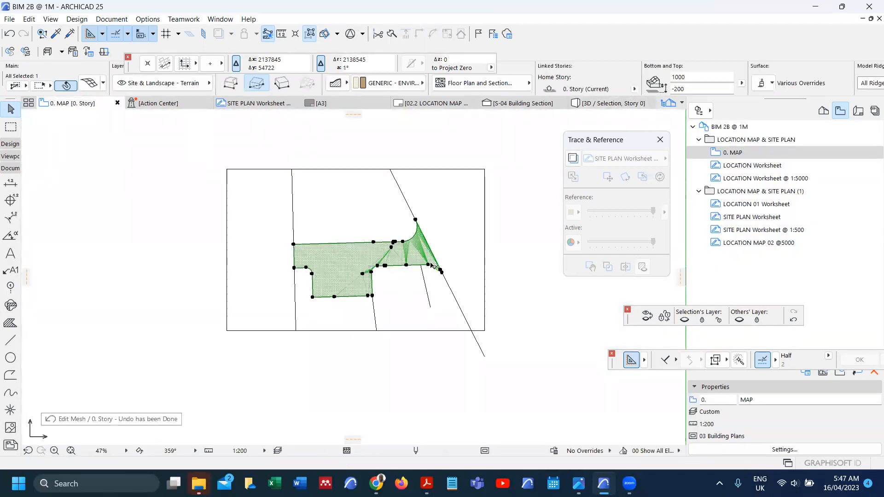
pyautogui.scroll(5, 435, 267)
pyautogui.rightClick(427, 316)
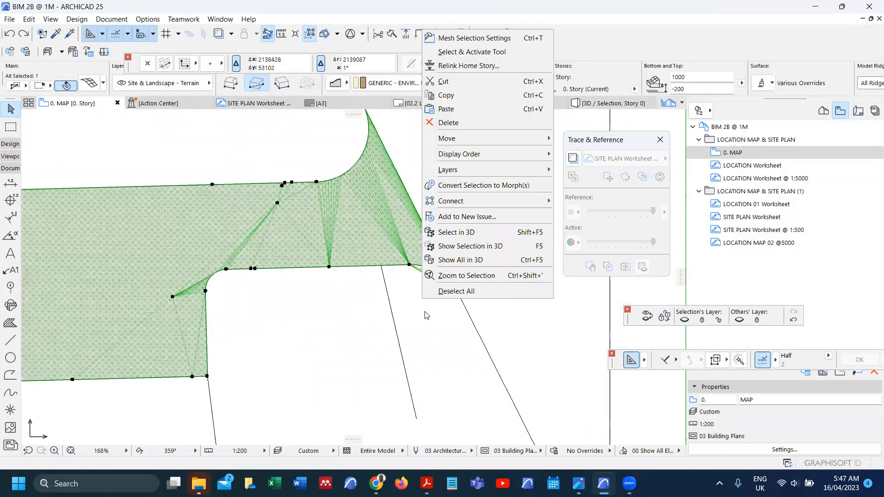
pyautogui.click(465, 246)
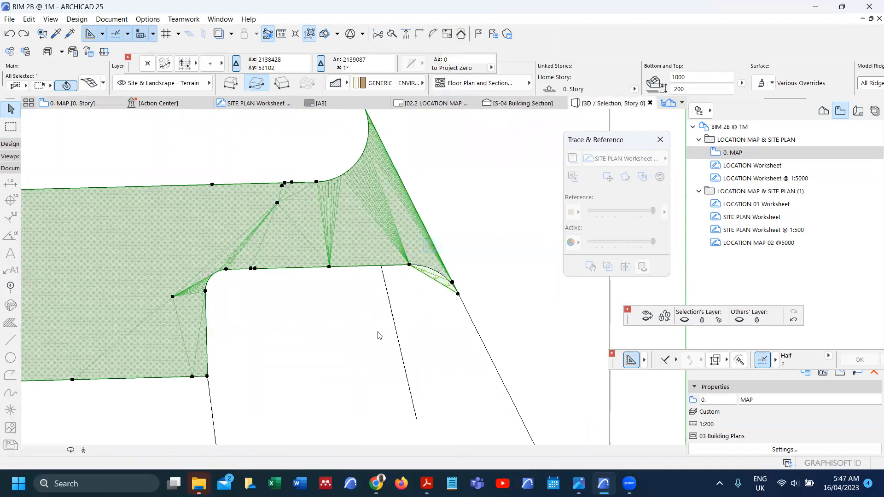
pyautogui.scroll(4, 340, 165)
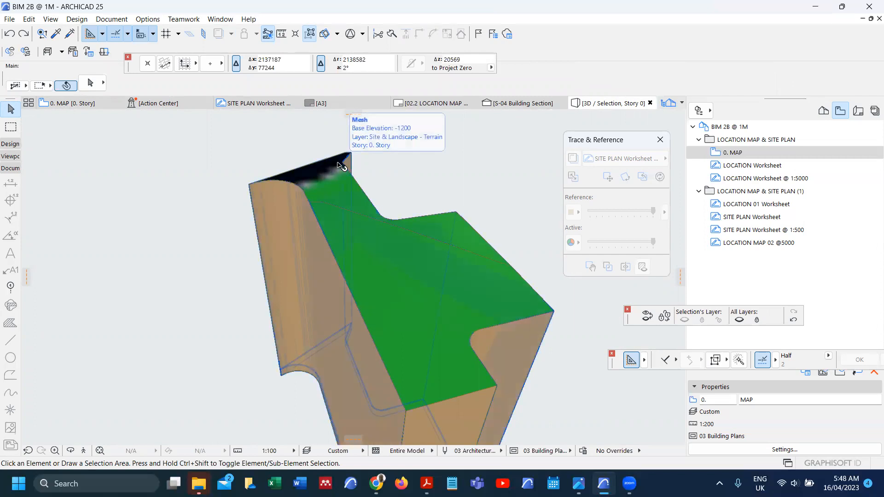
pyautogui.press('F2')
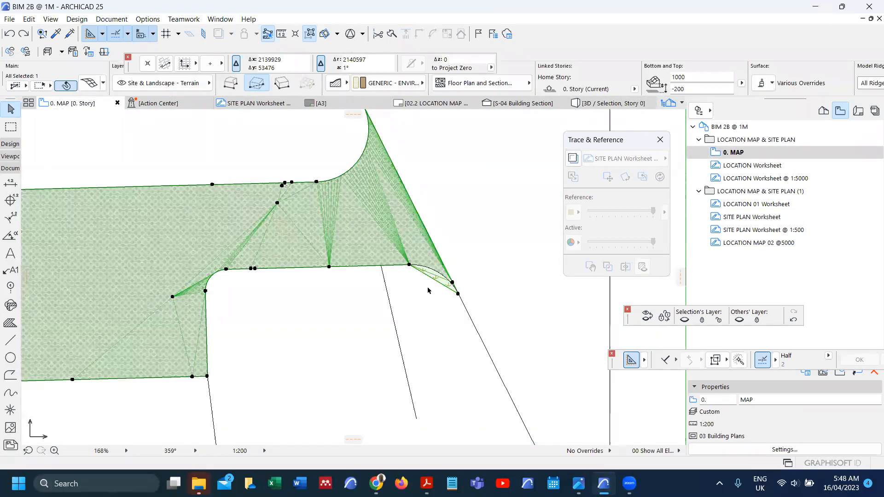
# Step: Bend the corner mesh edge into an arc of radius 2873 and check it in 3D
pyautogui.scroll(5, 428, 291)
pyautogui.scroll(2, 435, 285)
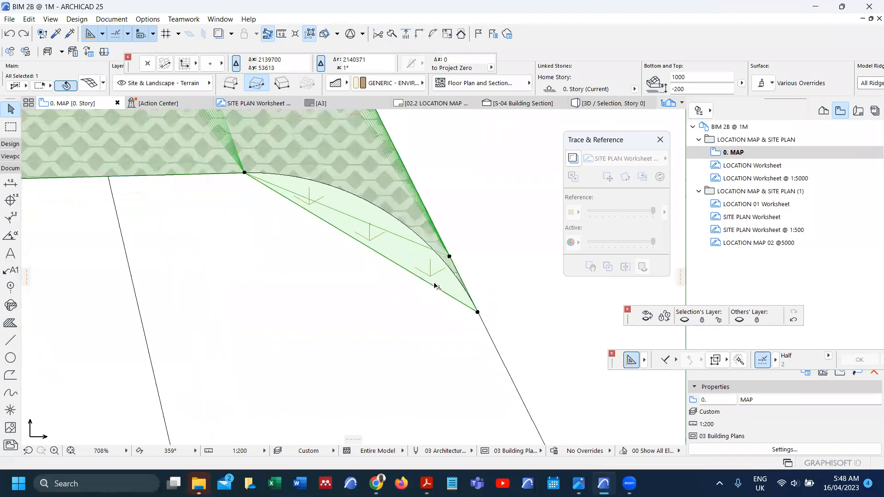
pyautogui.click(365, 248)
pyautogui.click(430, 300)
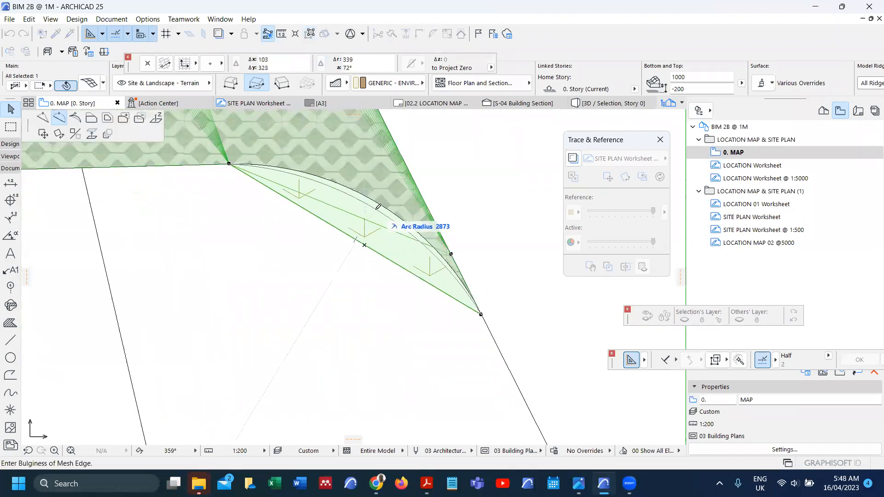
pyautogui.click(379, 207)
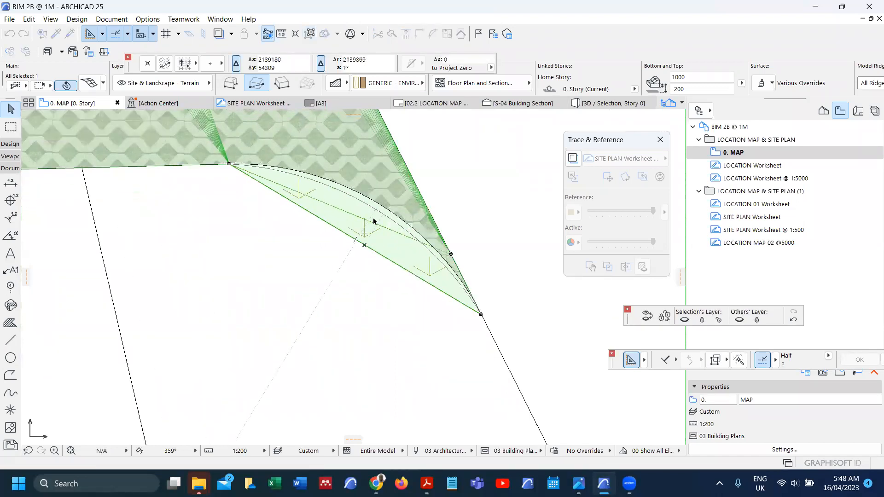
pyautogui.rightClick(342, 261)
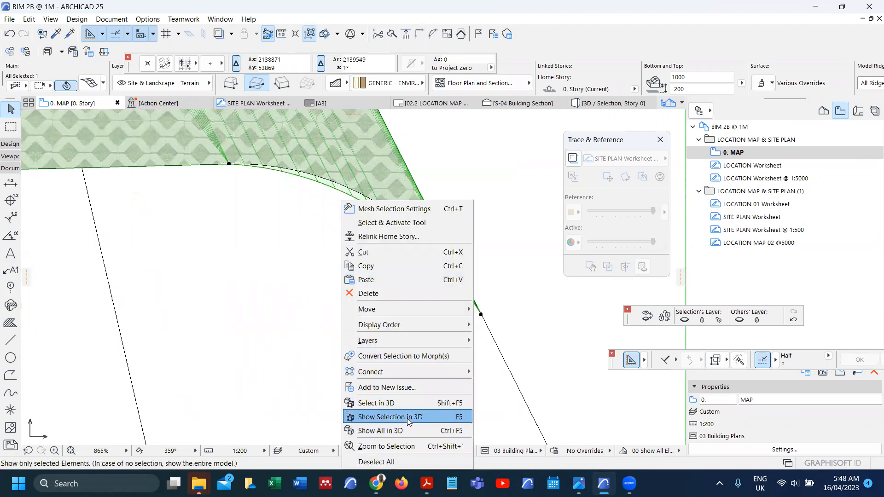
pyautogui.click(407, 419)
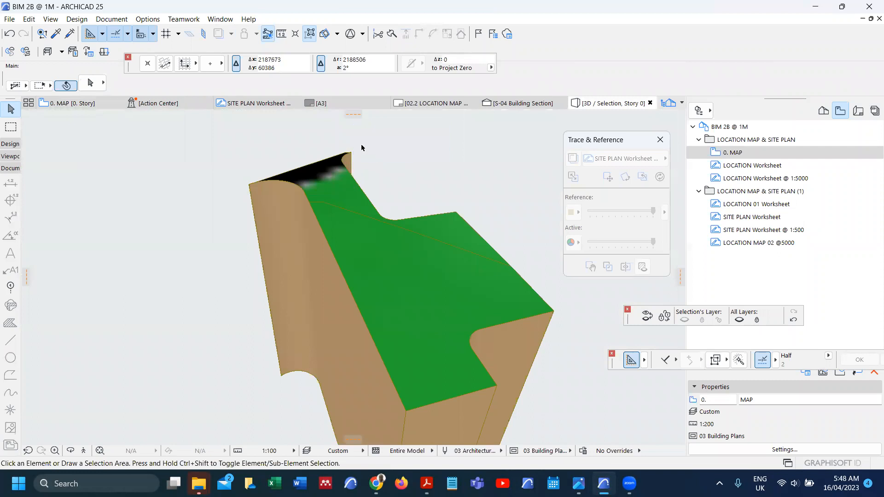
pyautogui.press('F2')
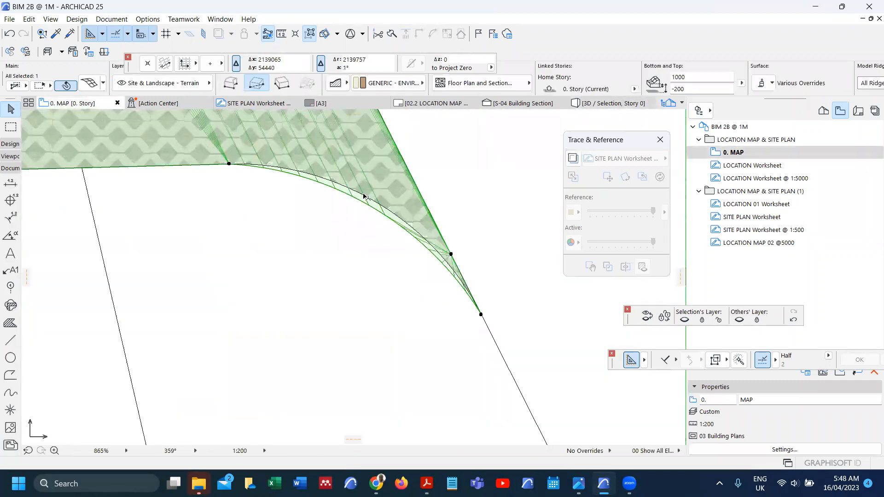
# Step: Try curving the next corner edge of the mesh twice, undoing each attempt
pyautogui.scroll(3, 364, 197)
pyautogui.scroll(2, 373, 217)
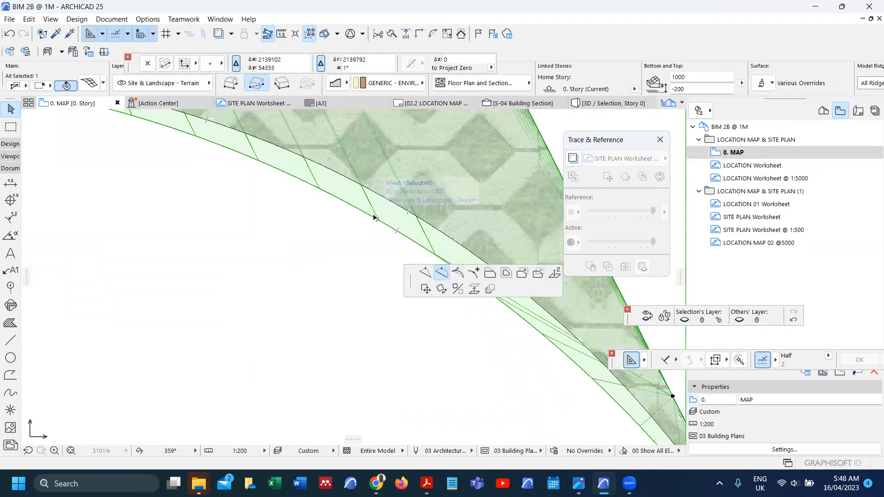
pyautogui.click(374, 217)
pyautogui.click(391, 198)
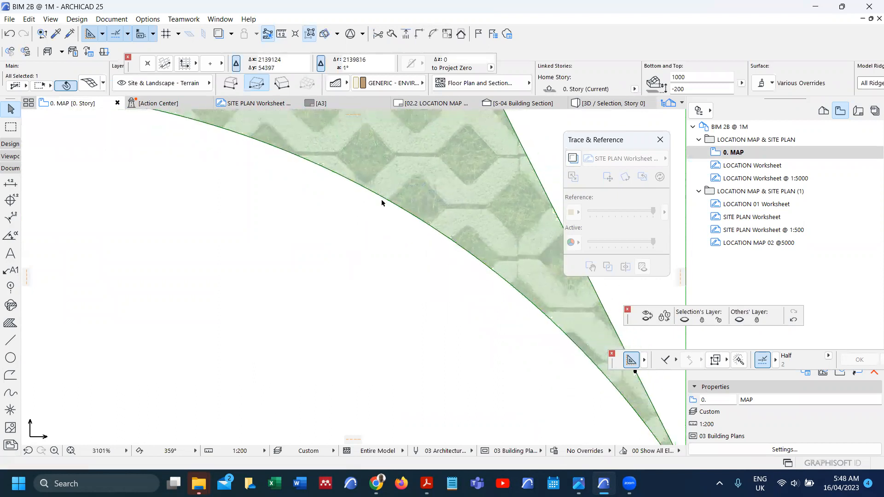
pyautogui.scroll(-2, 405, 232)
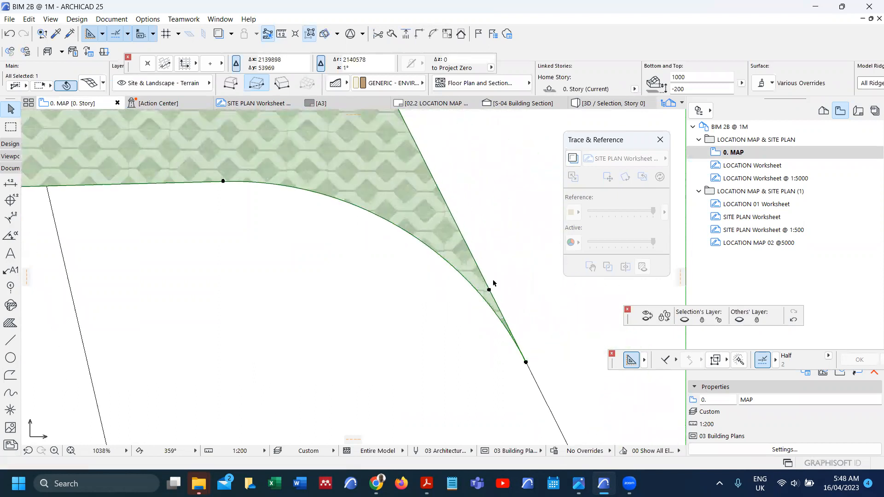
pyautogui.hotkey('ctrl', 'z')
pyautogui.scroll(2, 481, 299)
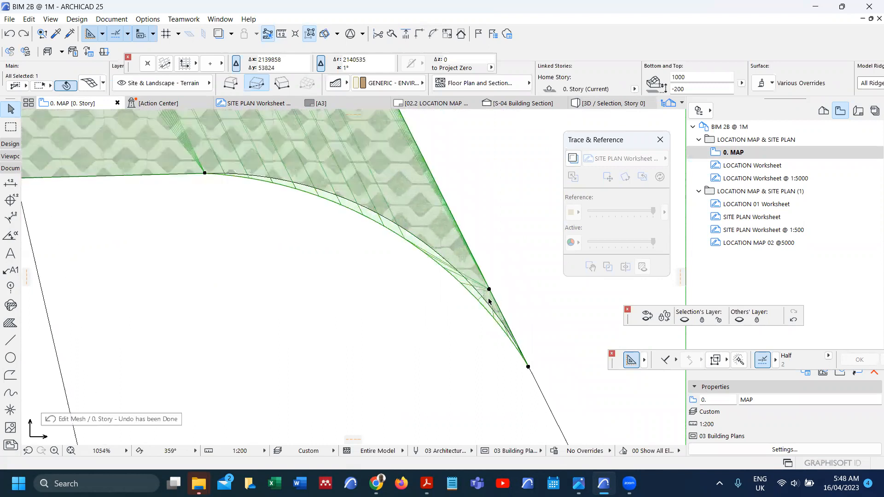
pyautogui.click(469, 305)
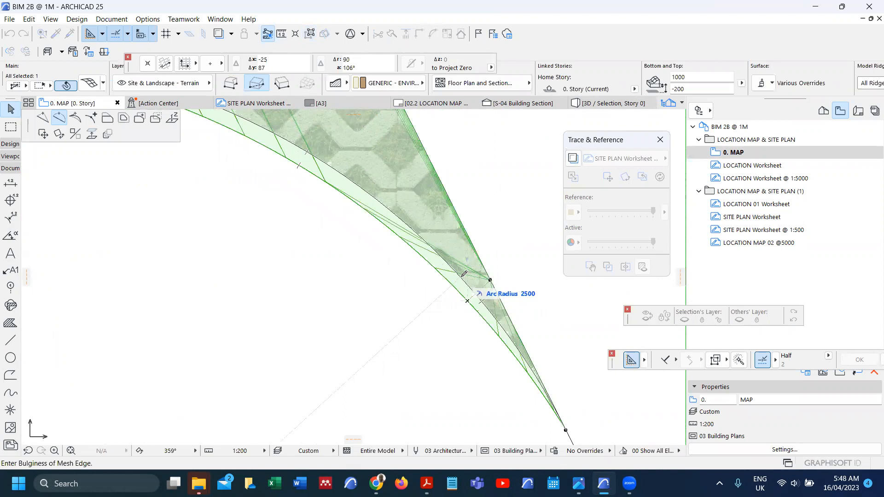
pyautogui.click(462, 276)
pyautogui.hotkey('ctrl', 'z')
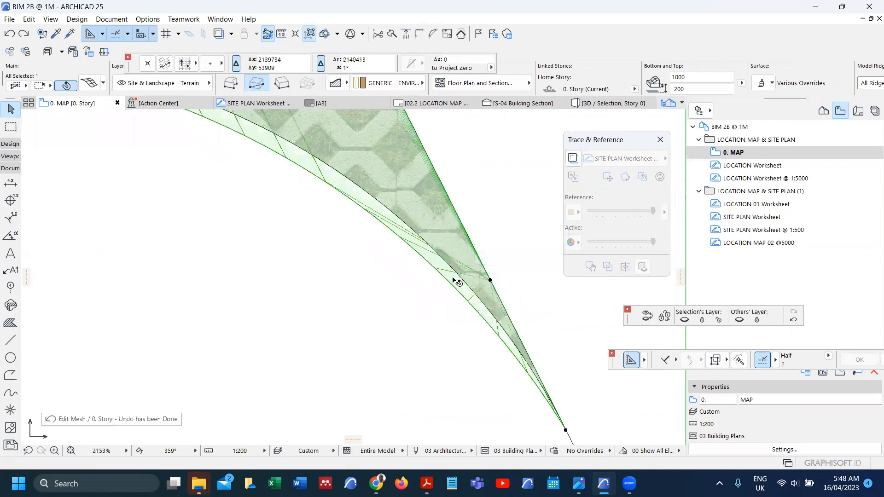
# Step: Set the final curvature of the edge and check the mesh in 3D
pyautogui.click(451, 284)
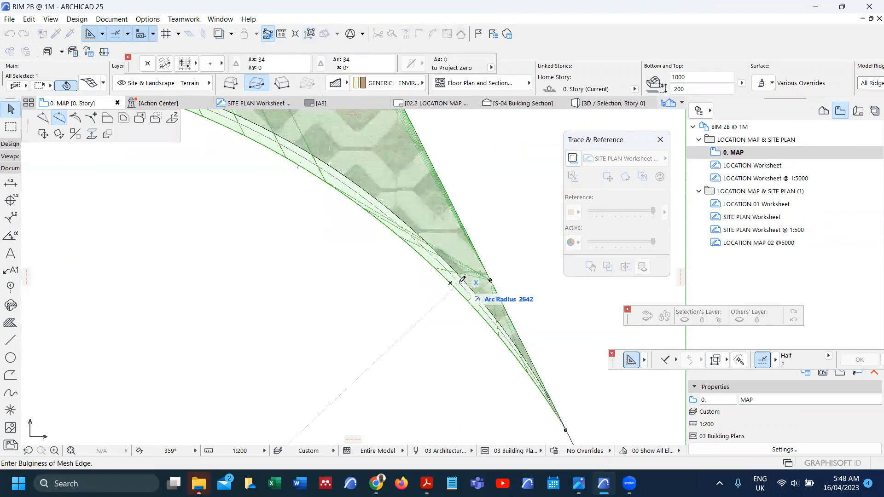
pyautogui.click(465, 280)
pyautogui.scroll(-5, 461, 285)
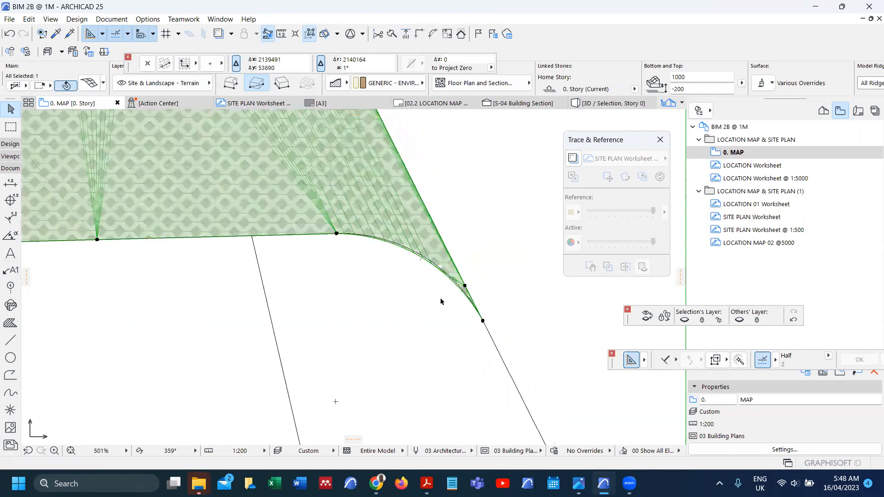
pyautogui.rightClick(441, 302)
pyautogui.click(491, 245)
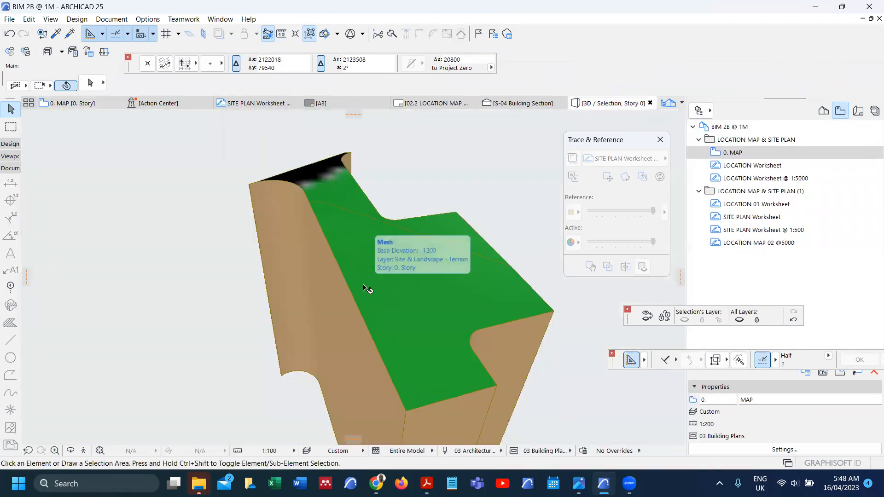
pyautogui.press('F2')
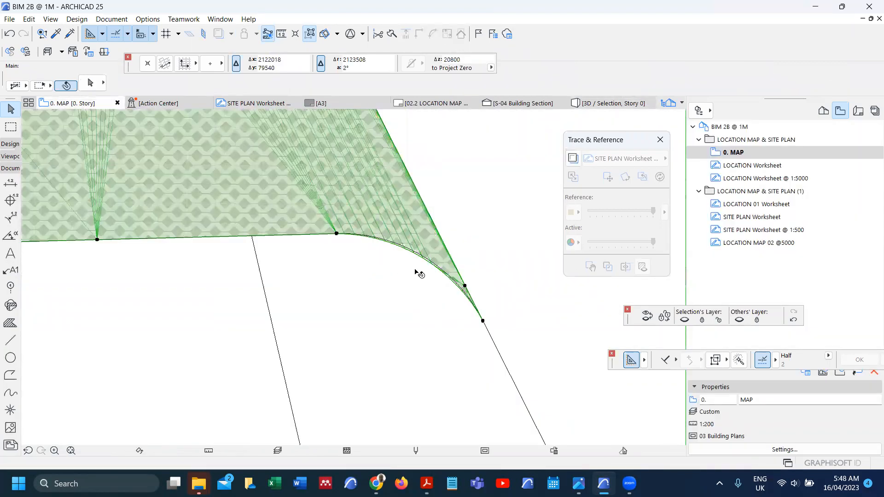
# Step: Move the mesh a distance of 2000000 at 180°
pyautogui.hotkey('ctrl', 'd')
pyautogui.click(481, 265)
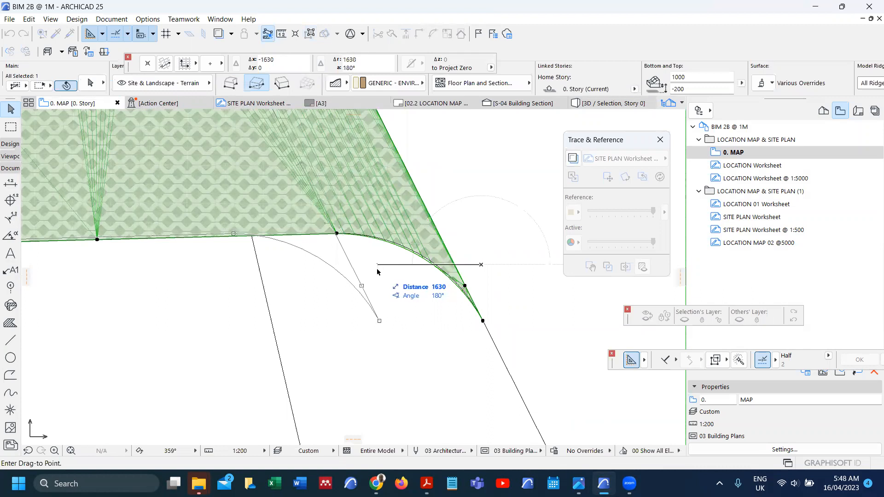
pyautogui.press('Tab')
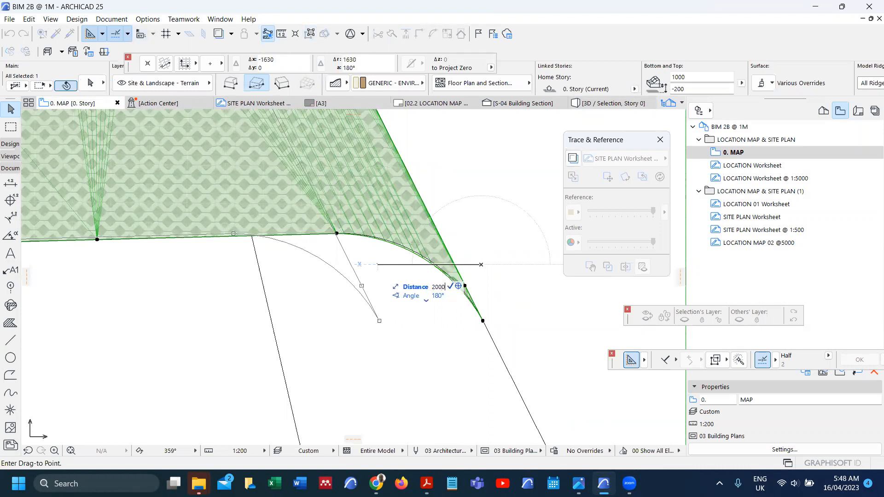
pyautogui.write('2000000')
pyautogui.press('Return')
pyautogui.scroll(-10, 331, 320)
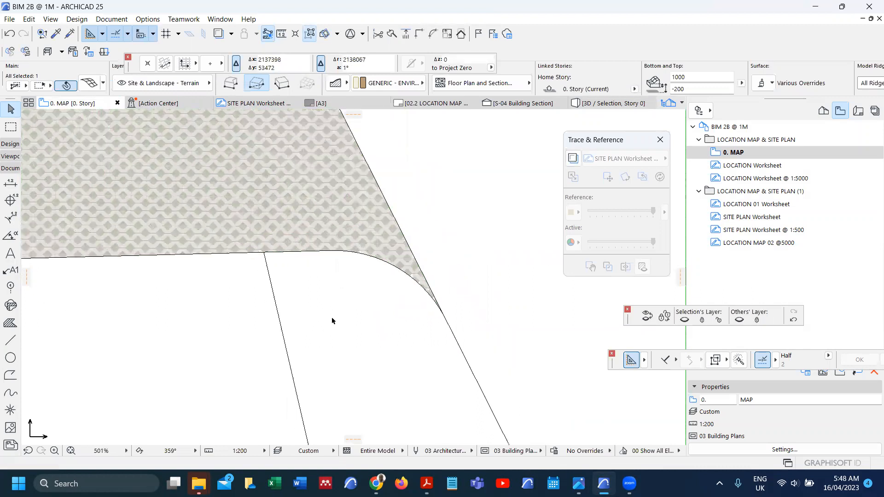
# Step: Drag the moved mesh by its corner onto the house pad beside the road
pyautogui.scroll(-10, 346, 292)
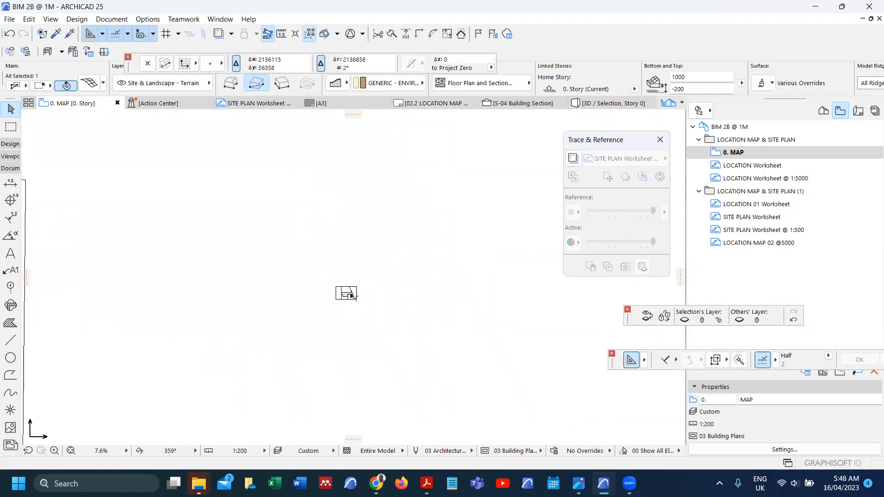
pyautogui.scroll(6, 326, 291)
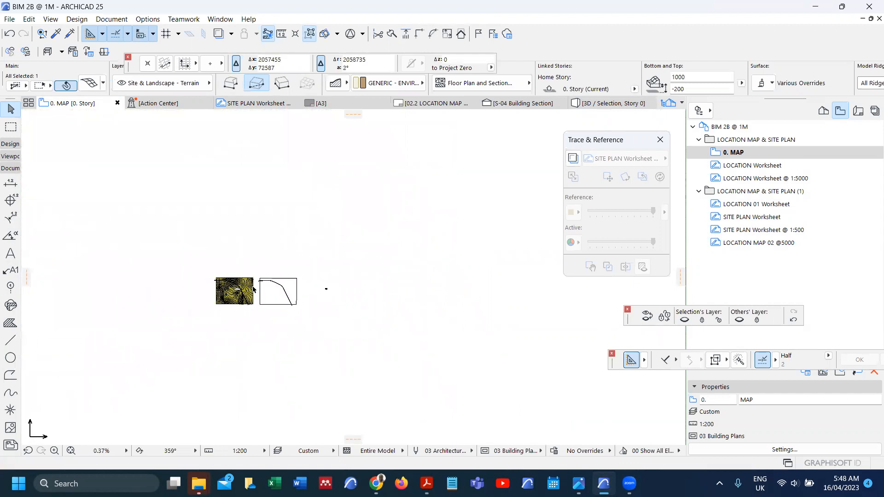
pyautogui.scroll(3, 249, 310)
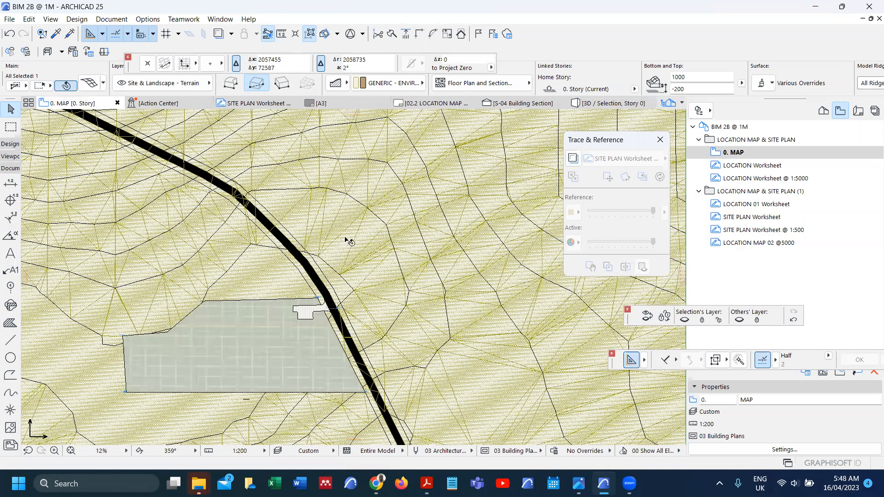
pyautogui.scroll(3, 348, 241)
pyautogui.scroll(1, 210, 349)
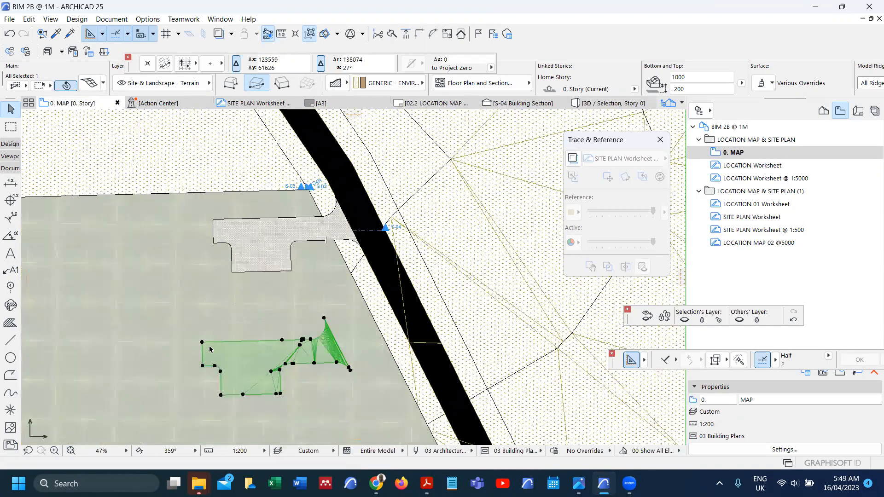
pyautogui.click(202, 343)
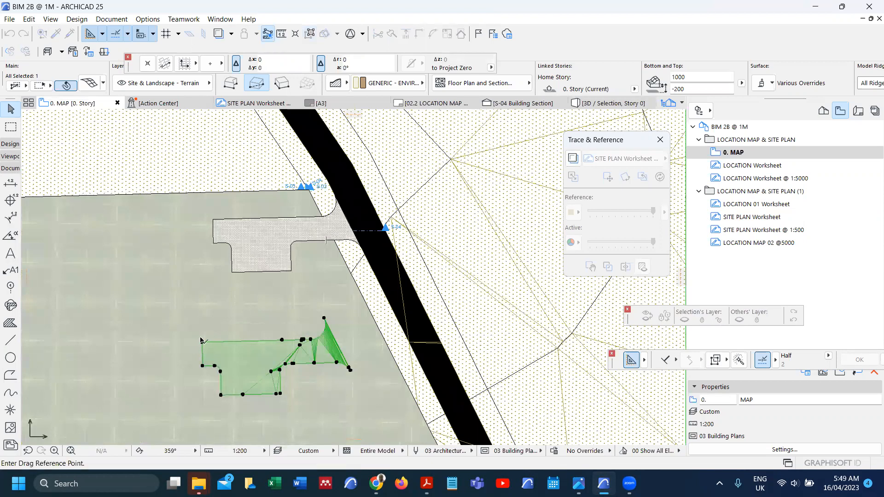
pyautogui.click(213, 220)
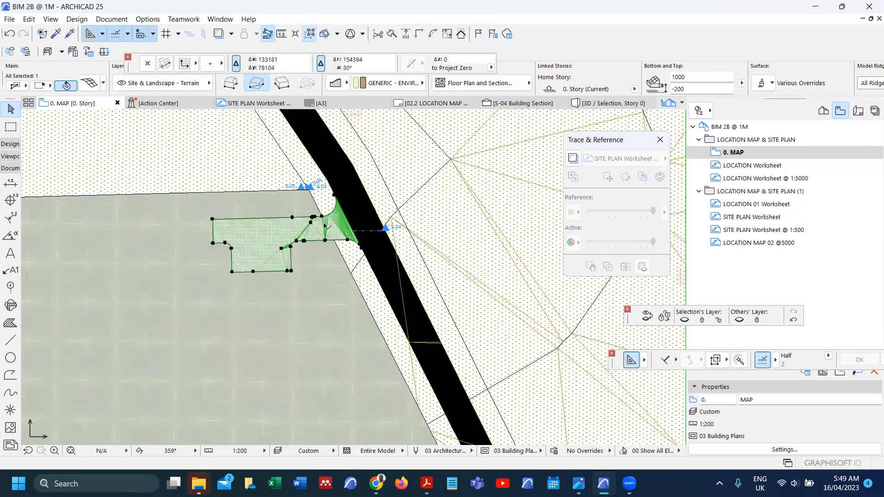
# Step: Open the S-04 Building Section view from its section line
pyautogui.scroll(3, 394, 231)
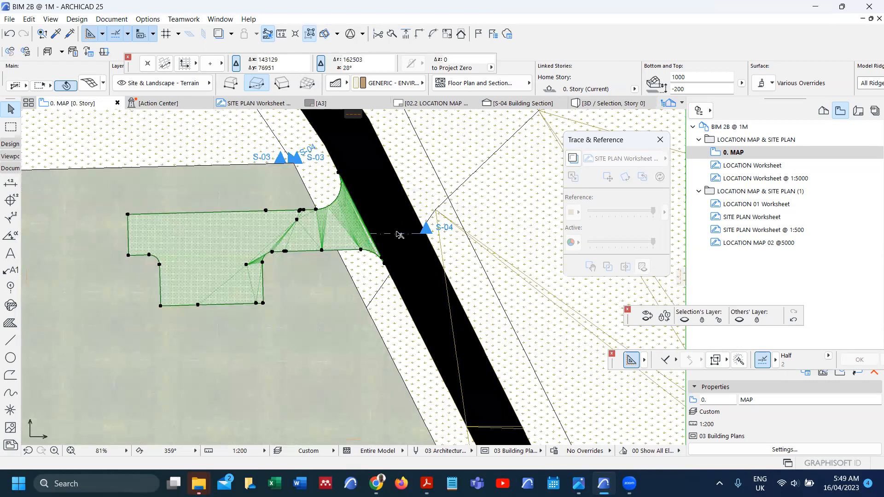
pyautogui.click(399, 234)
pyautogui.rightClick(399, 234)
pyautogui.click(416, 220)
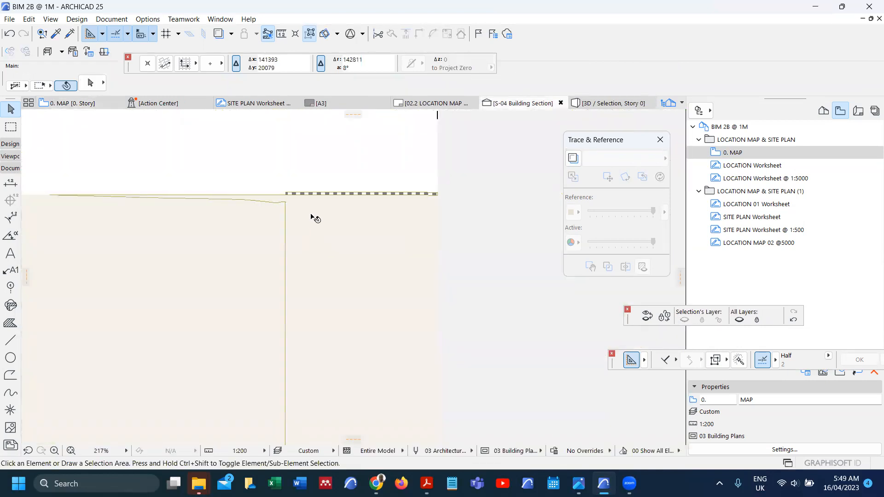
# Step: In section S-04, drag the terrain mesh 269 up so its top sits at 169
pyautogui.click(301, 212)
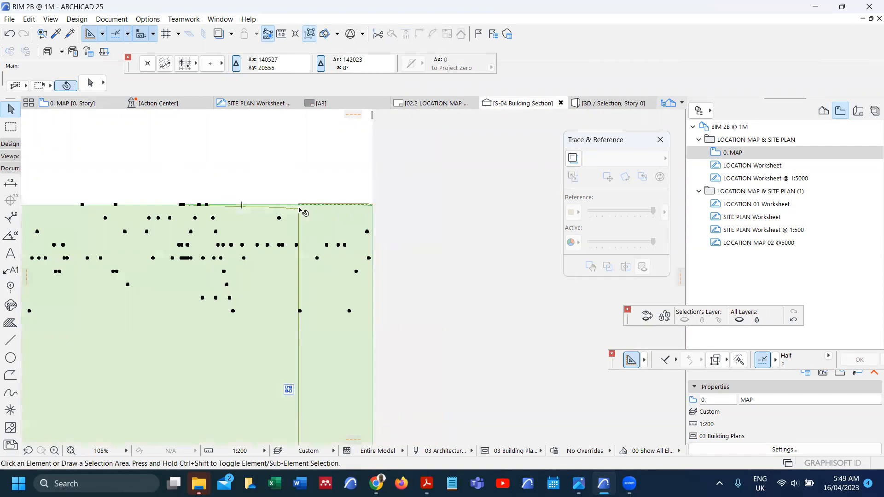
pyautogui.press('Escape')
pyautogui.scroll(5, 300, 212)
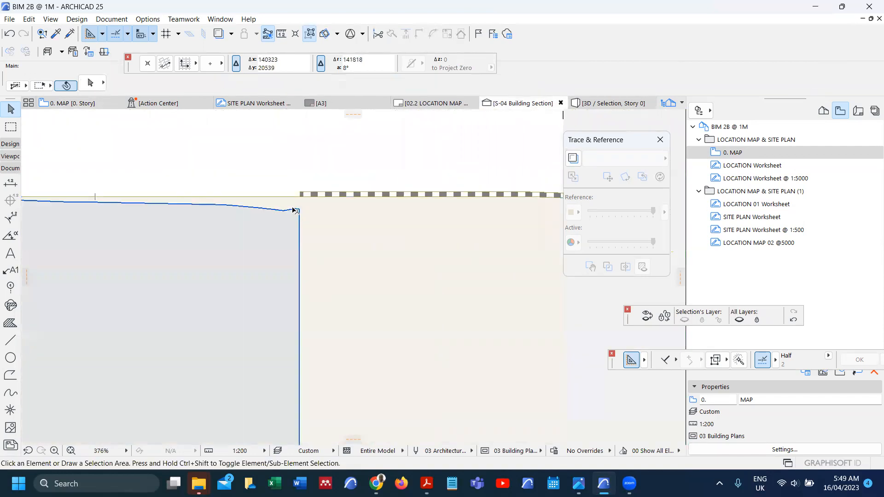
pyautogui.click(299, 212)
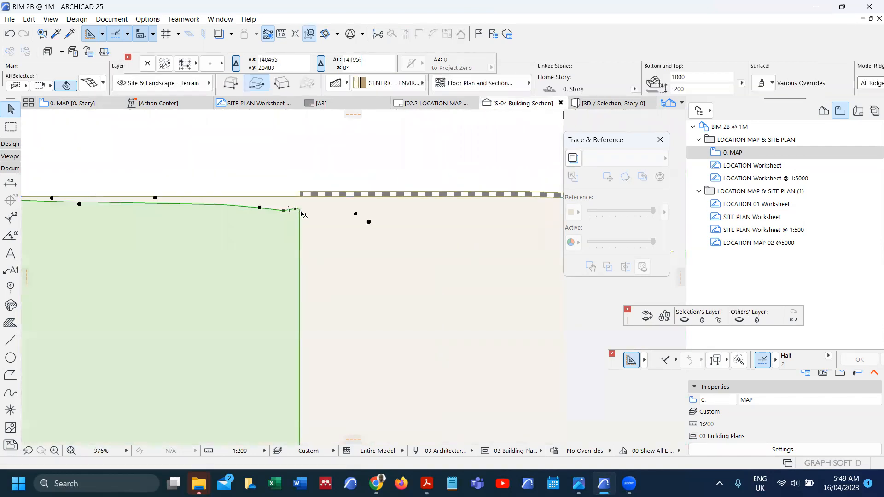
pyautogui.hotkey('ctrl', 'd')
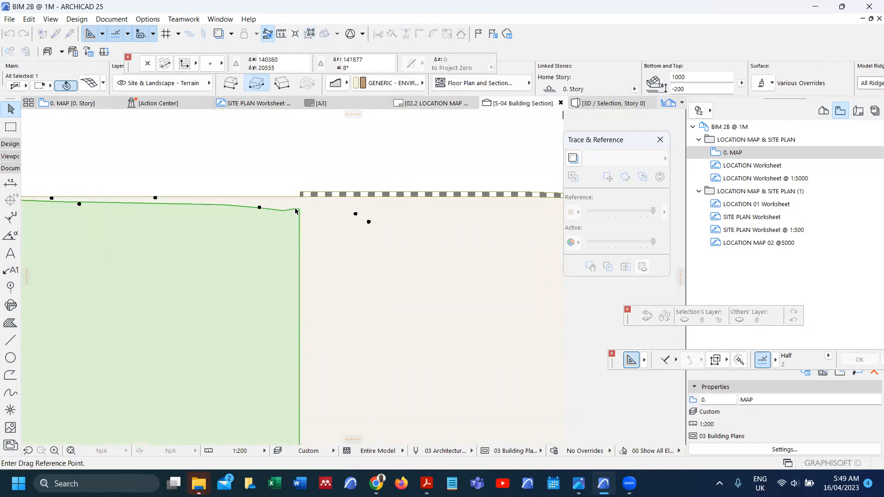
pyautogui.click(297, 210)
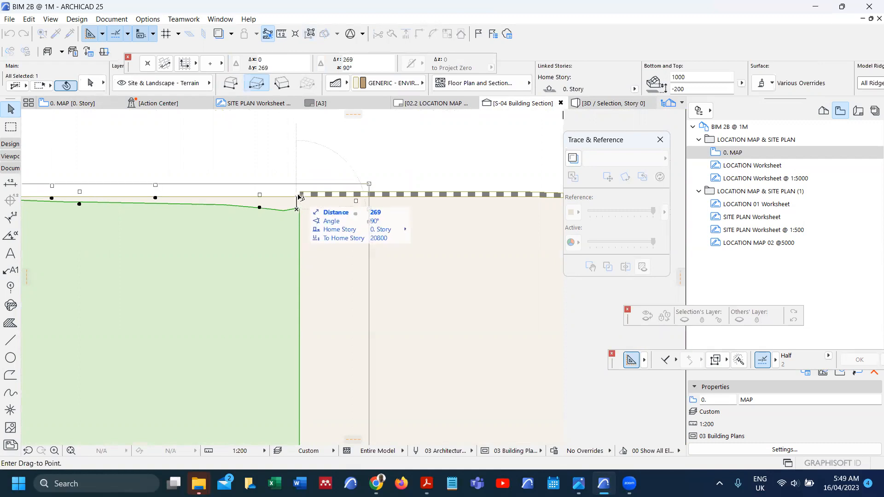
pyautogui.scroll(-5, 343, 208)
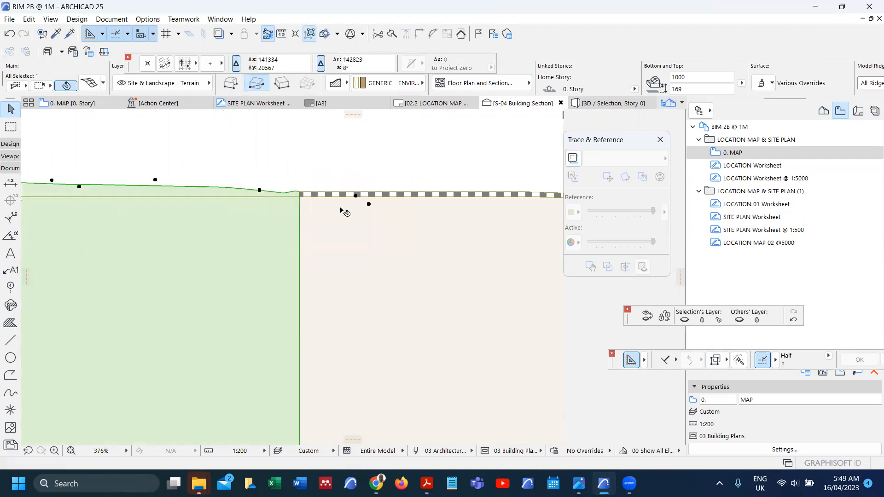
pyautogui.click(196, 180)
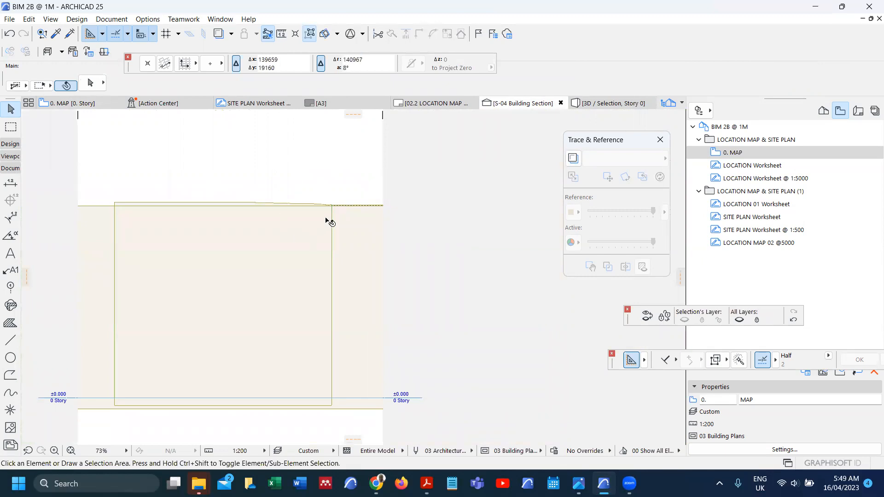
pyautogui.scroll(4, 343, 207)
pyautogui.scroll(3, 339, 207)
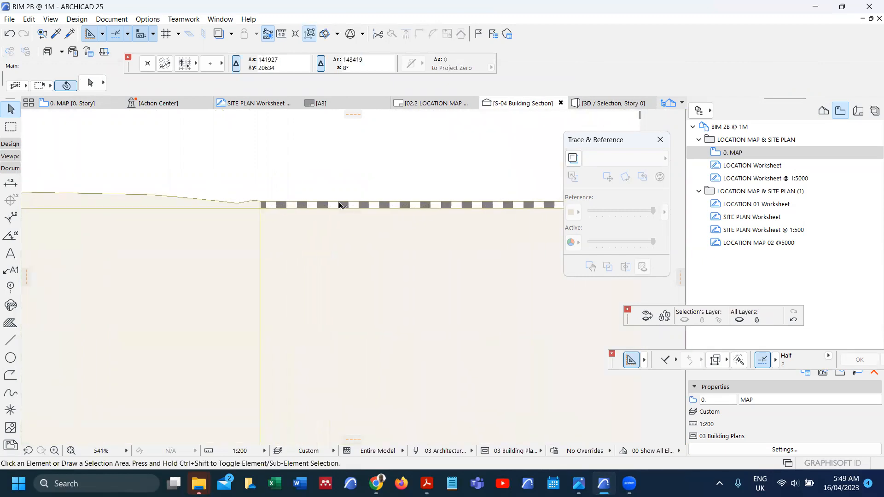
pyautogui.click(345, 211)
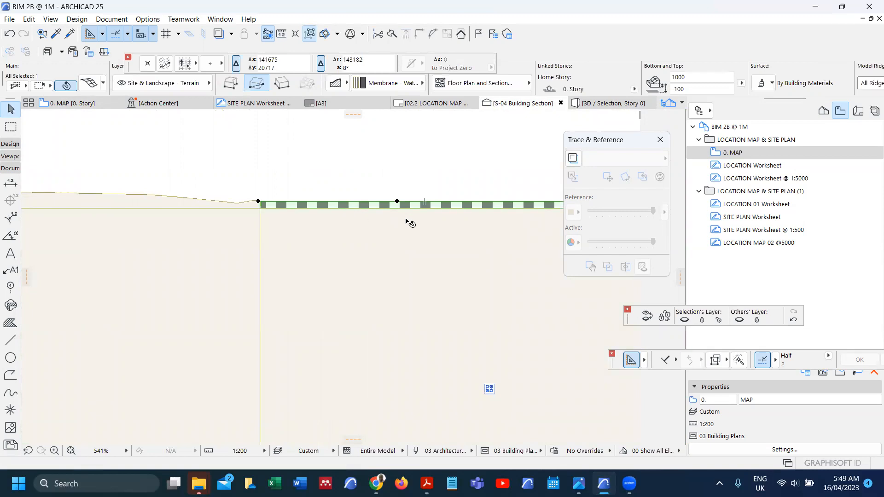
# Step: Compare the building materials of the terrain mesh and the striped strip mesh without changes
pyautogui.doubleClick(408, 221)
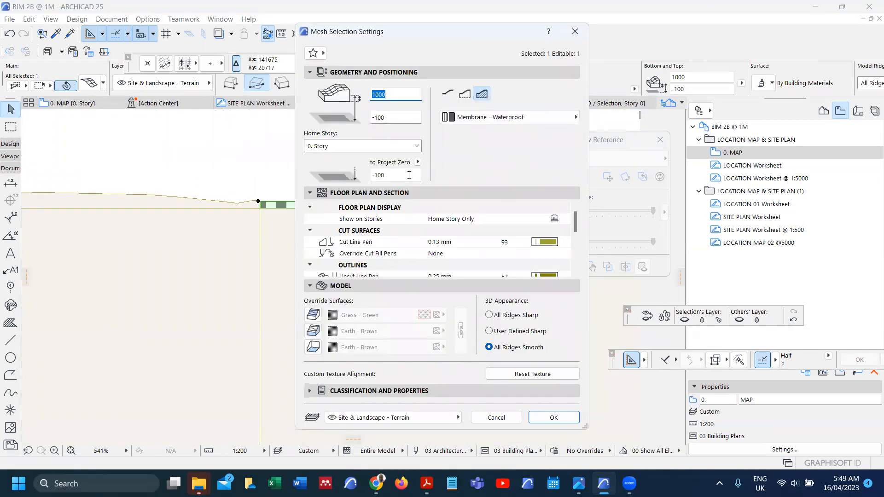
pyautogui.press('Escape')
pyautogui.click(247, 250)
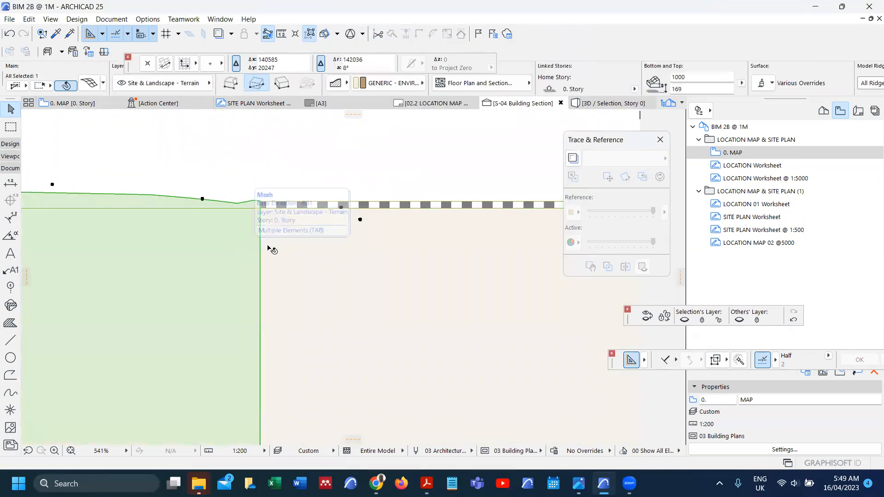
pyautogui.hotkey('ctrl', 't')
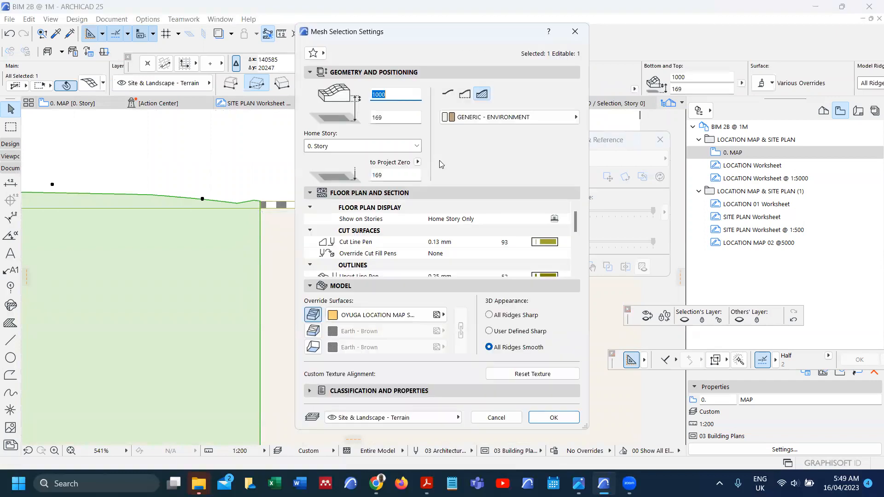
pyautogui.click(498, 118)
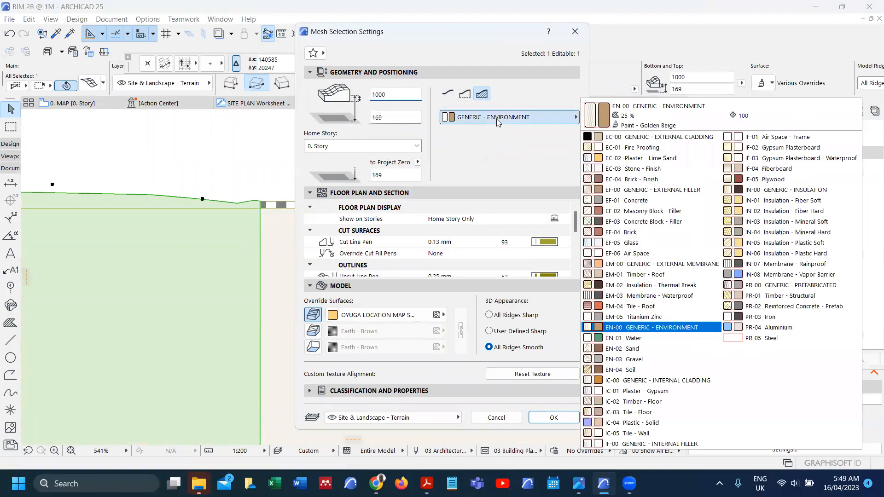
pyautogui.click(636, 158)
pyautogui.click(554, 418)
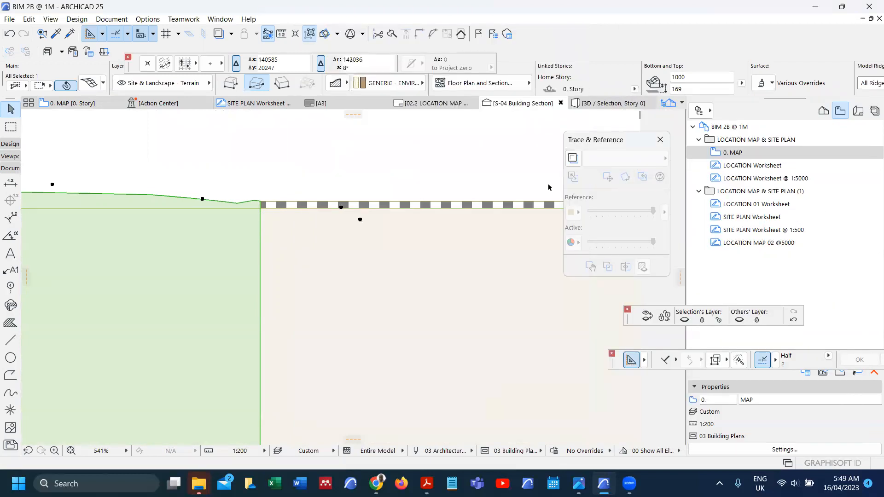
pyautogui.click(428, 201)
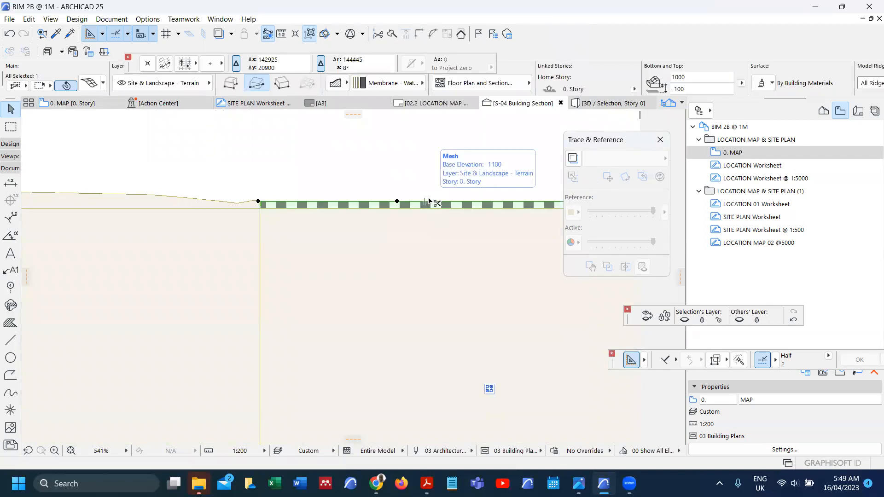
pyautogui.hotkey('ctrl', 't')
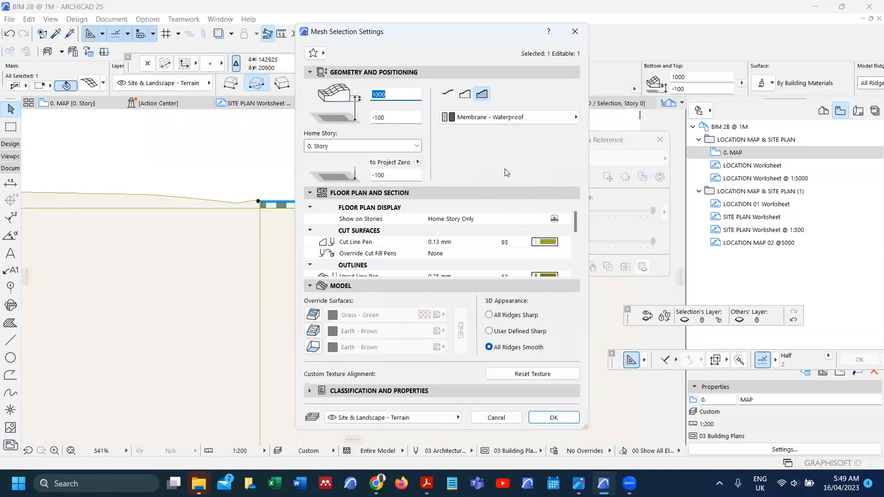
pyautogui.click(502, 121)
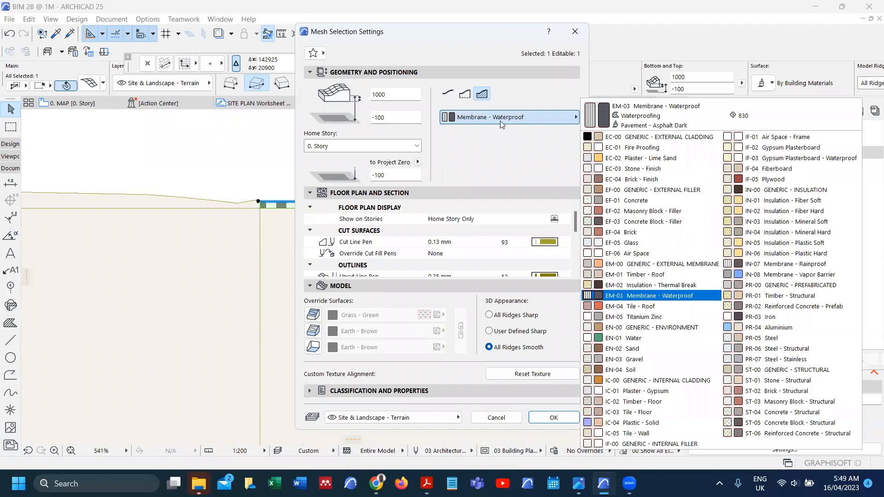
pyautogui.press('Escape')
pyautogui.press('Escape')
# Step: Set the terrain mesh's building material to EM-03 Membrane - Waterproof
pyautogui.click(233, 204)
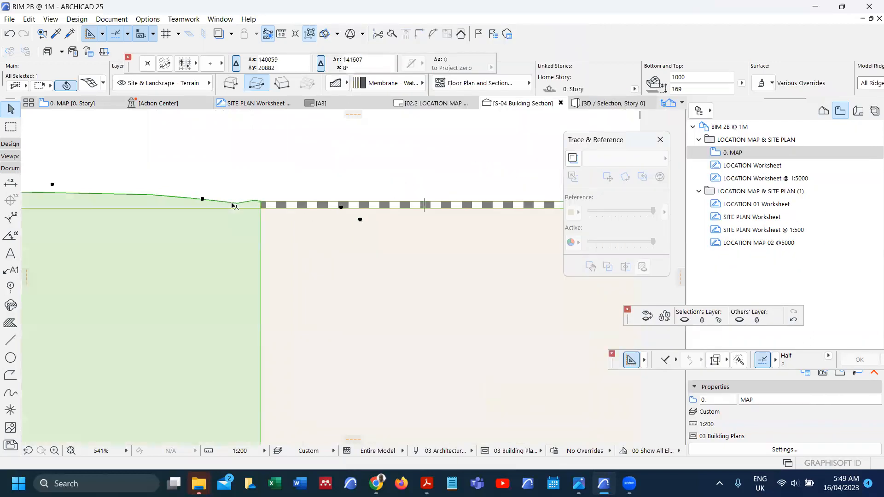
pyautogui.doubleClick(233, 204)
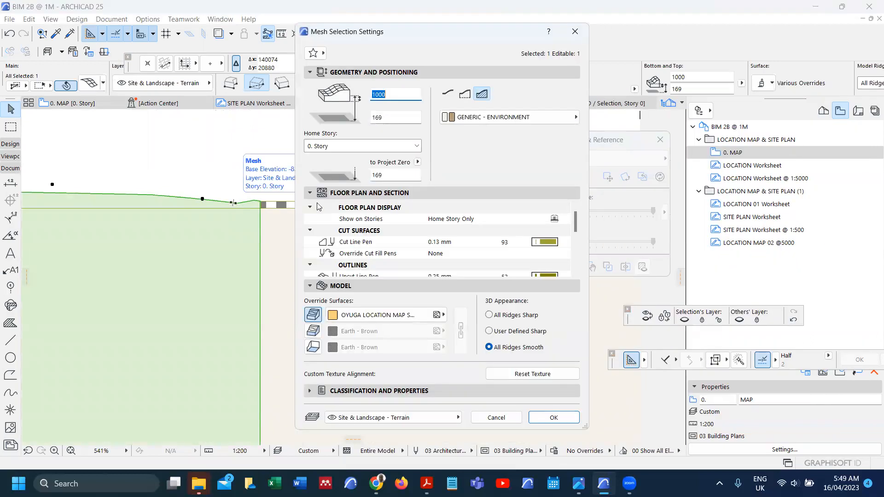
pyautogui.click(465, 117)
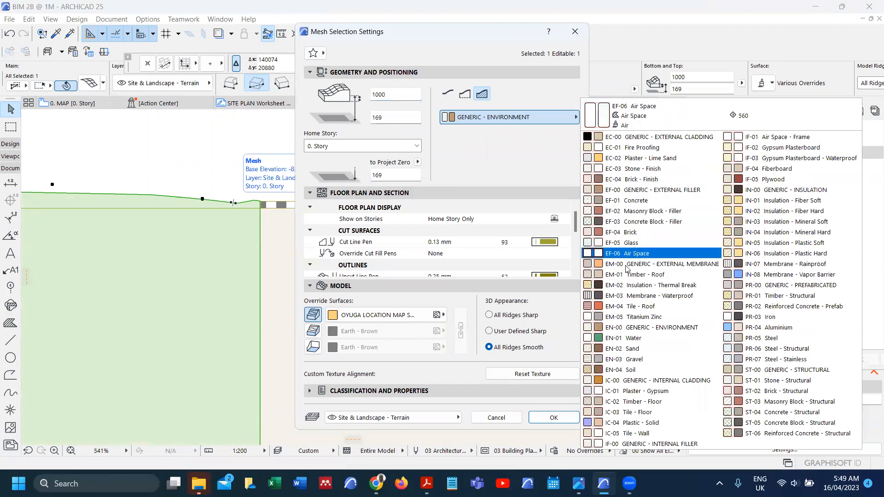
pyautogui.click(640, 296)
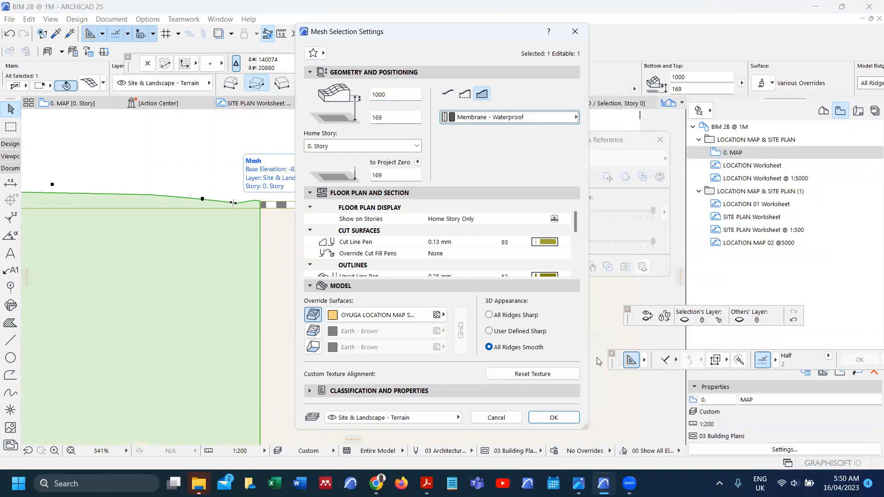
pyautogui.click(554, 418)
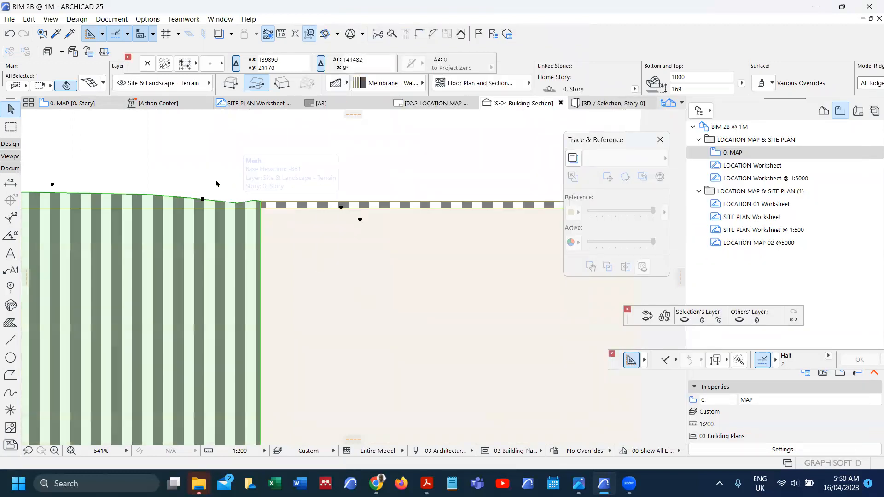
pyautogui.scroll(-5, 281, 234)
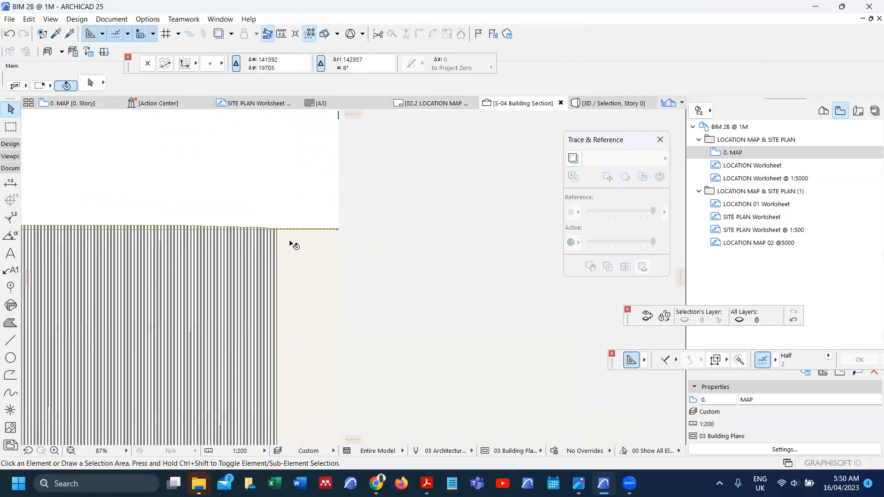
# Step: Open the whole site in 3D from the 0. MAP plan and zoom onto the grass patch
pyautogui.press('F2')
pyautogui.click(295, 242)
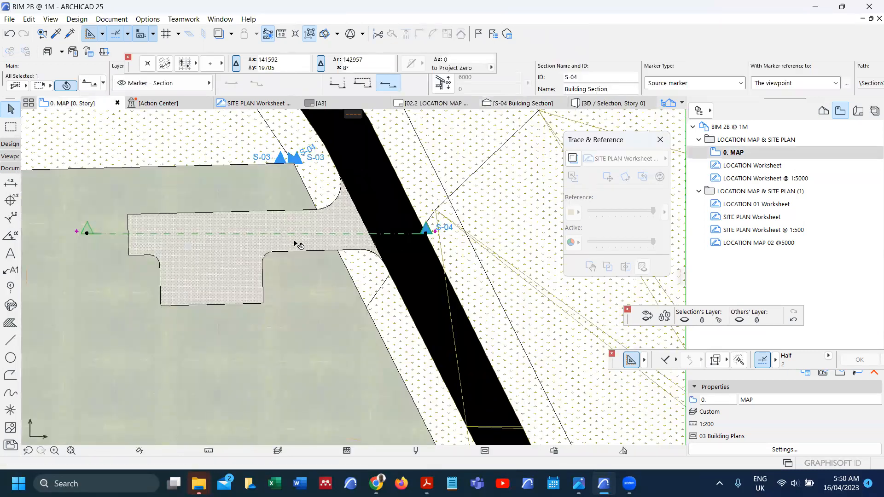
pyautogui.press('Escape')
pyautogui.scroll(-5, 301, 241)
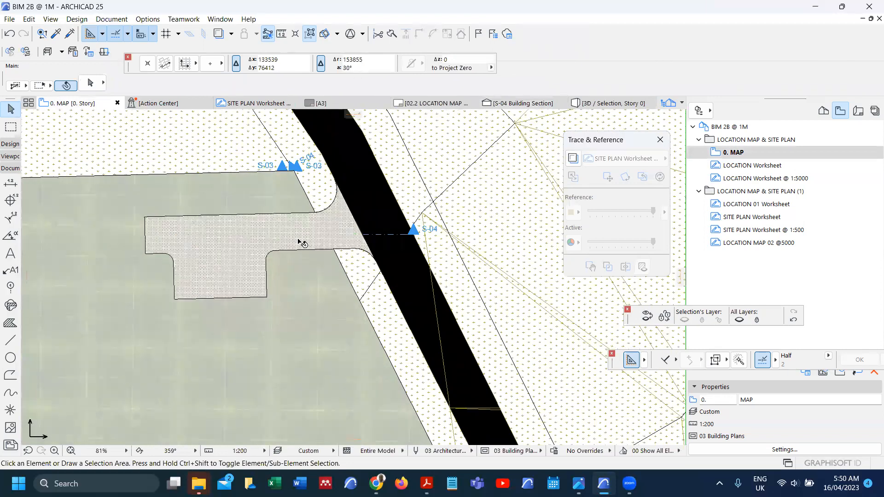
pyautogui.press('F3')
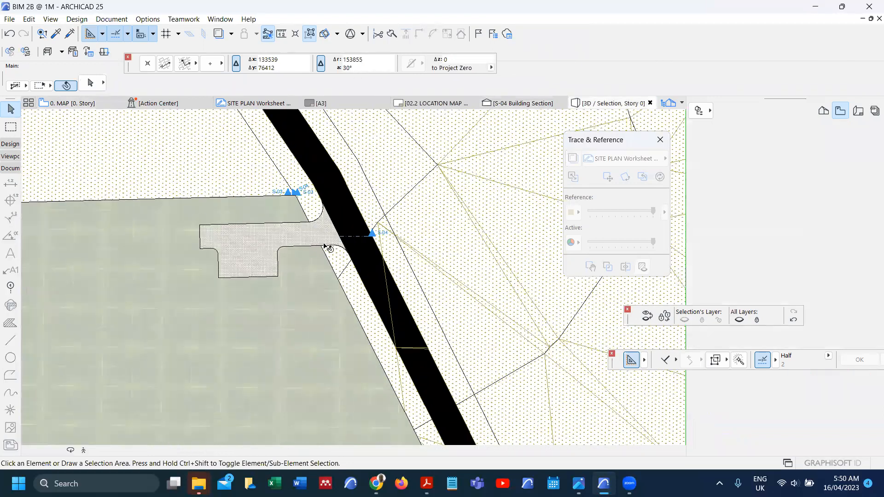
pyautogui.click(100, 452)
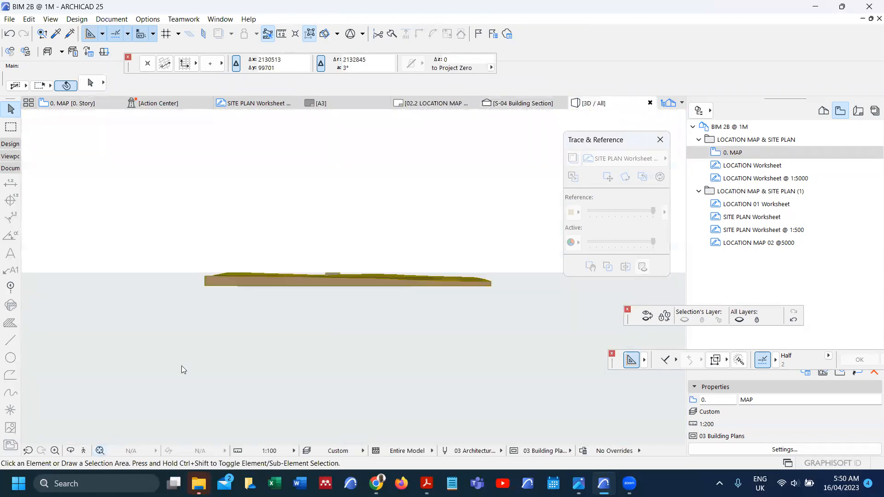
pyautogui.moveTo(339, 231)
pyautogui.keyDown('shift'); pyautogui.mouseDown(button='middle')
pyautogui.moveTo(346, 226)
pyautogui.moveTo(354, 251)
pyautogui.moveTo(353, 297)
pyautogui.moveTo(315, 316)
pyautogui.moveTo(326, 226)
pyautogui.mouseUp(button='middle'); pyautogui.keyUp('shift')
pyautogui.scroll(4, 325, 227)
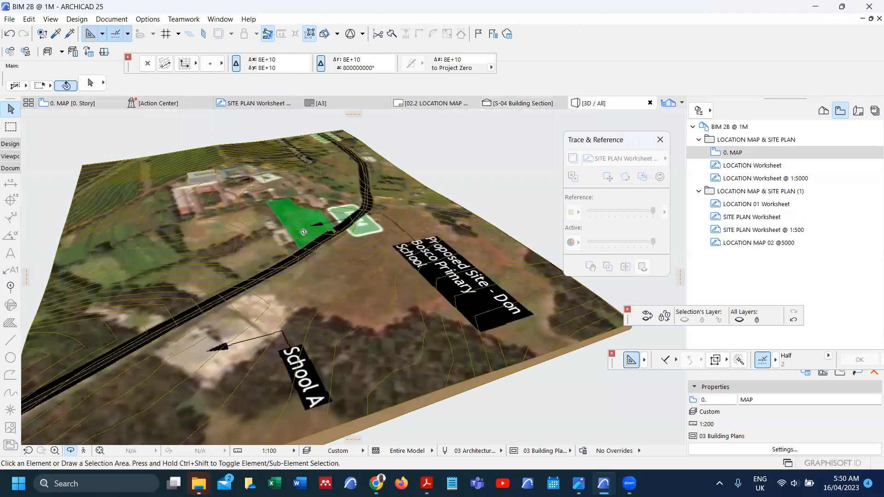
pyautogui.scroll(5, 324, 221)
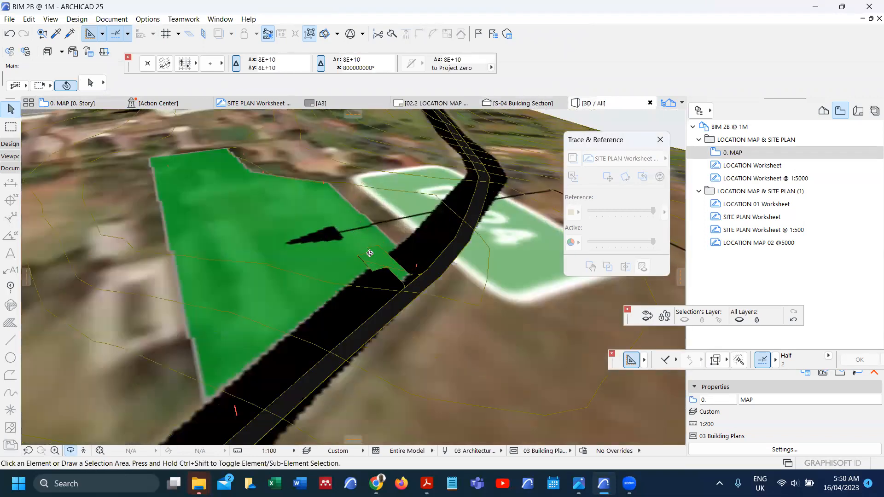
pyautogui.scroll(5, 369, 253)
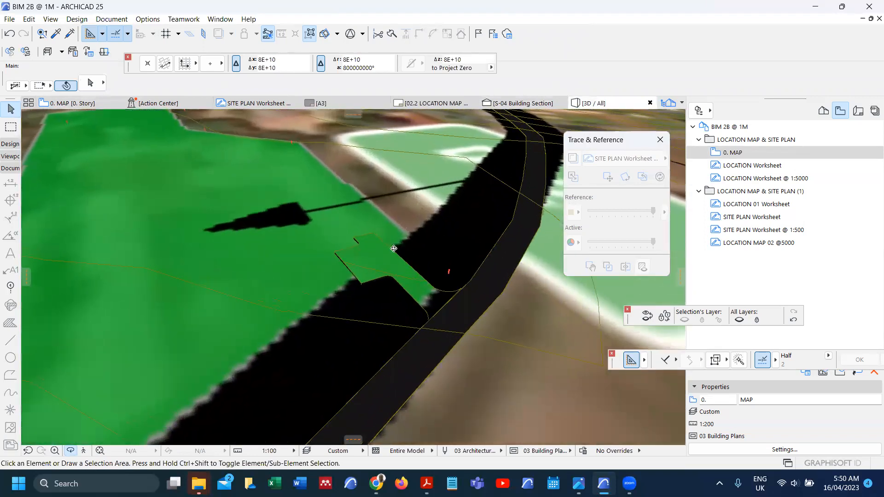
pyautogui.scroll(3, 394, 248)
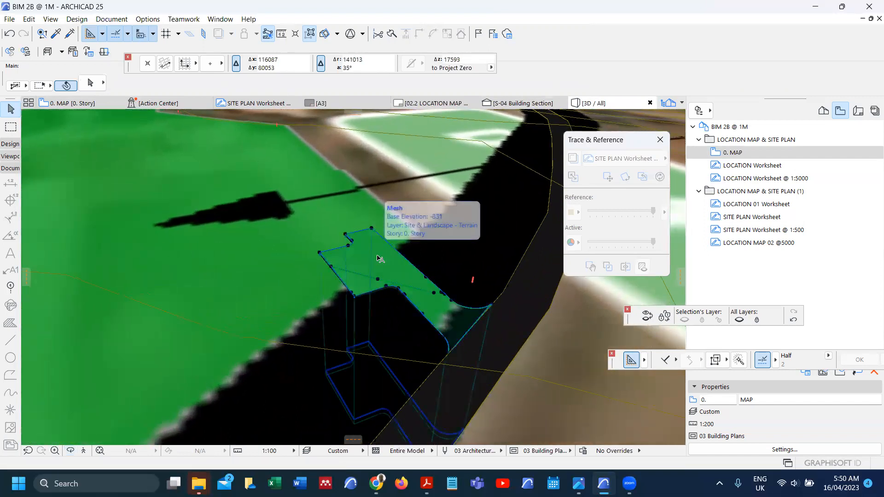
# Step: Turn off the top surface image override on the small terrain mesh
pyautogui.click(381, 258)
pyautogui.doubleClick(380, 258)
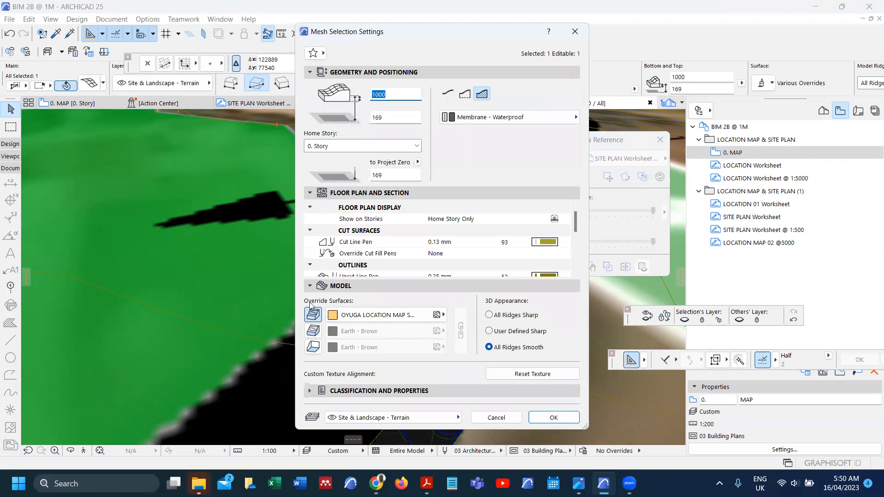
pyautogui.click(316, 314)
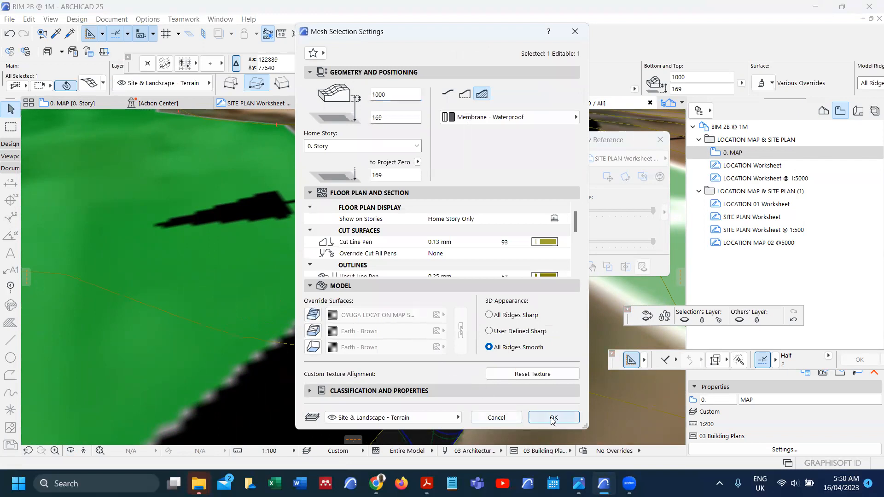
pyautogui.click(536, 419)
# Step: Orbit the 3D view around the grass patch, then return to the 0. MAP floor plan
pyautogui.keyDown('shift'); pyautogui.moveTo(386, 251); pyautogui.dragTo(398, 280, button='middle'); pyautogui.keyUp('shift')
pyautogui.scroll(-3, 398, 283)
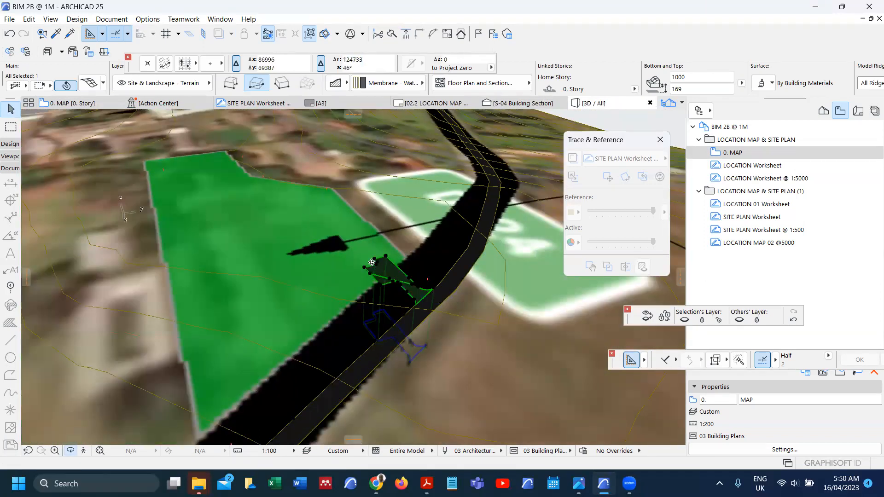
pyautogui.scroll(-3, 372, 267)
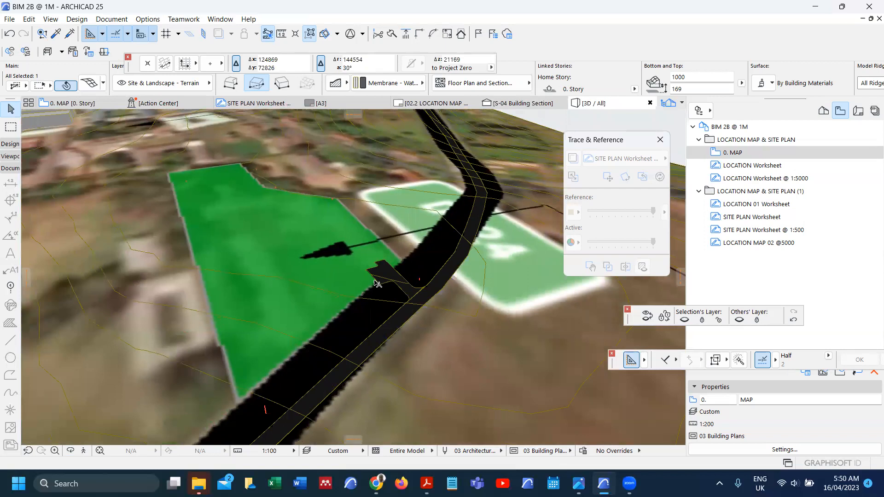
pyautogui.keyDown('shift'); pyautogui.moveTo(380, 280); pyautogui.dragTo(419, 312, button='middle'); pyautogui.keyUp('shift')
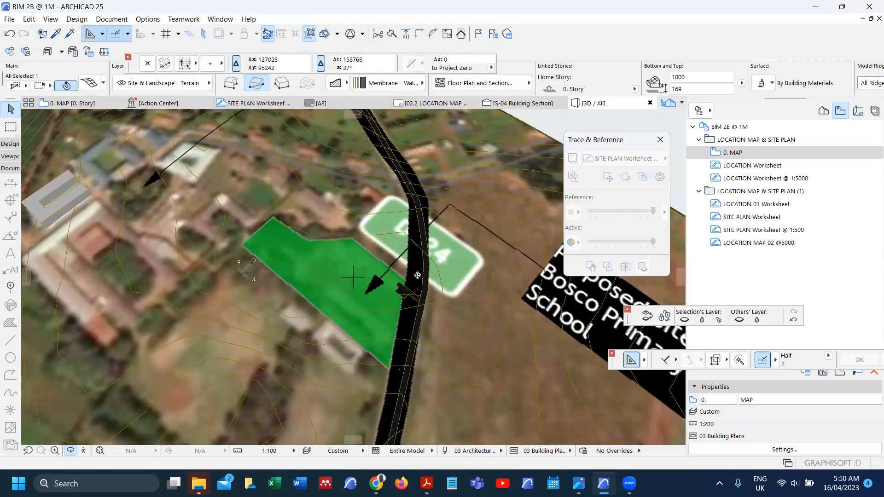
pyautogui.keyDown('shift'); pyautogui.moveTo(417, 284); pyautogui.dragTo(416, 289, button='middle'); pyautogui.keyUp('shift')
pyautogui.scroll(2, 408, 294)
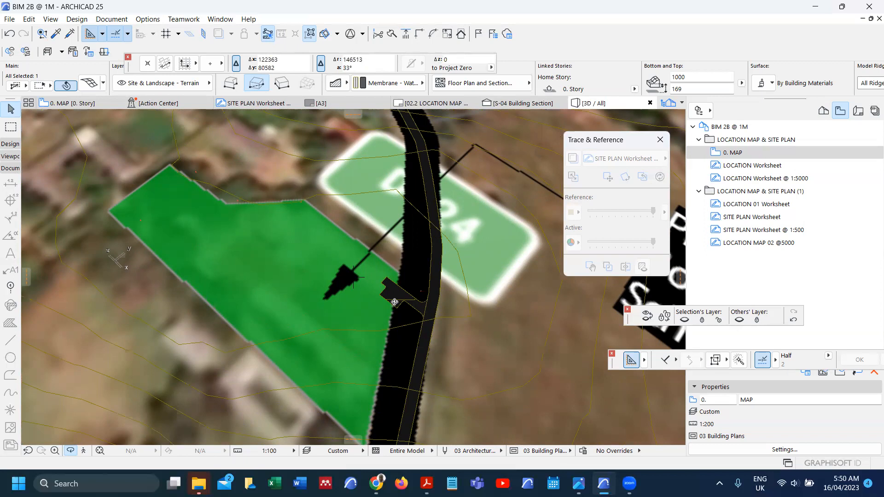
pyautogui.press('Escape')
pyautogui.press('Escape')
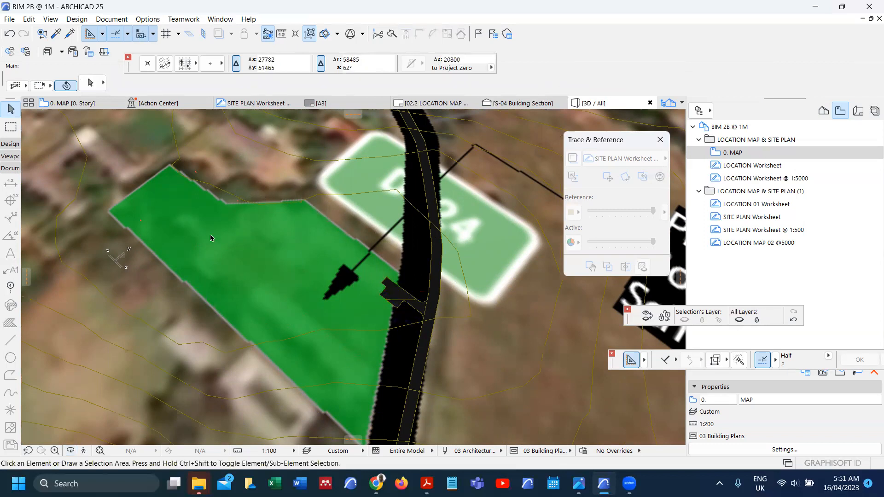
pyautogui.keyDown('shift'); pyautogui.moveTo(311, 324); pyautogui.dragTo(303, 306, button='middle'); pyautogui.keyUp('shift')
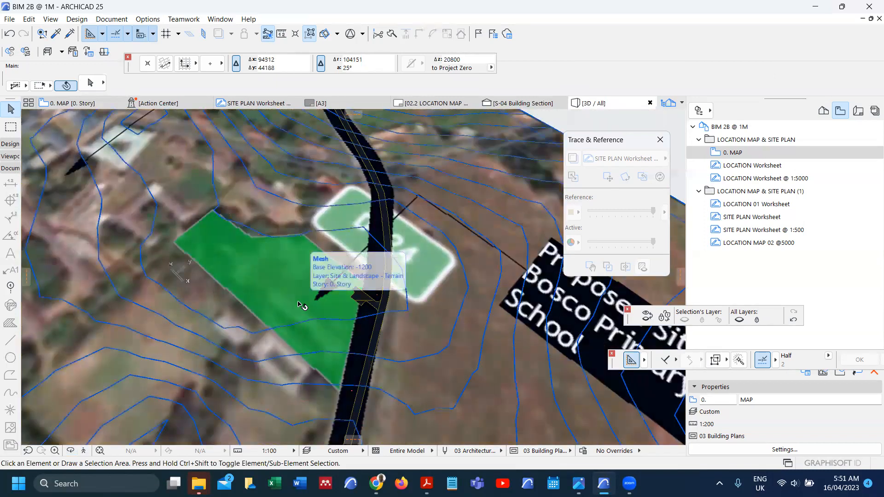
pyautogui.press('F2')
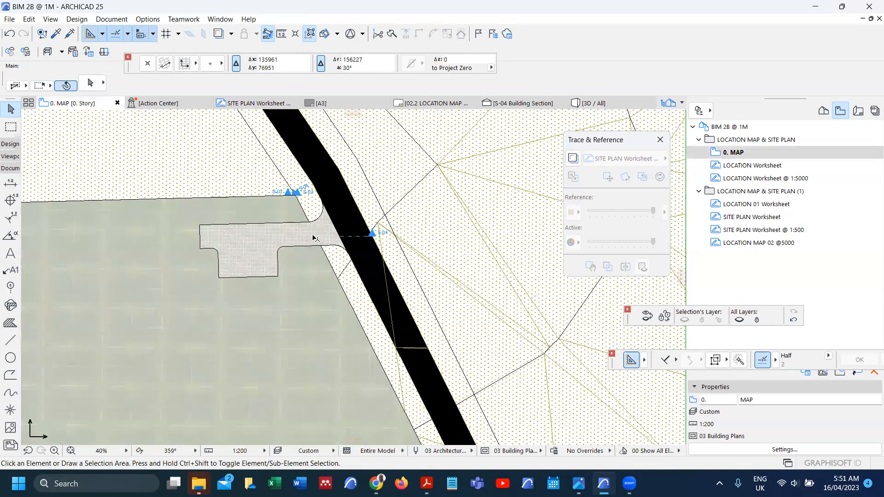
# Step: Select the terrain mesh with its grass fill and drag a copy 3000000 to the right
pyautogui.scroll(-4, 314, 238)
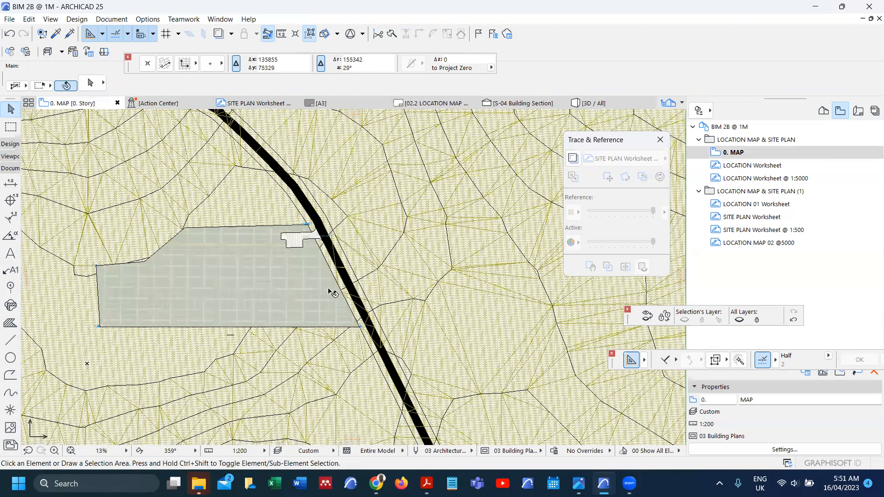
pyautogui.scroll(-4, 273, 196)
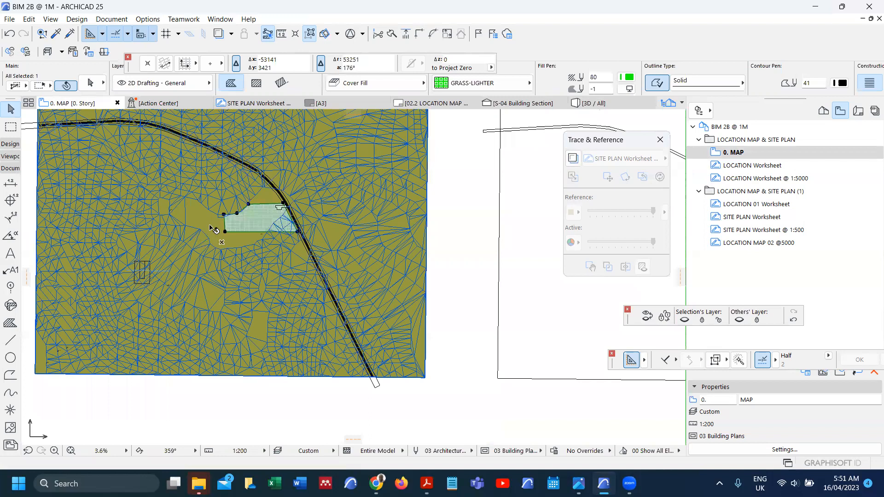
pyautogui.click(214, 229)
pyautogui.scroll(-5, 204, 236)
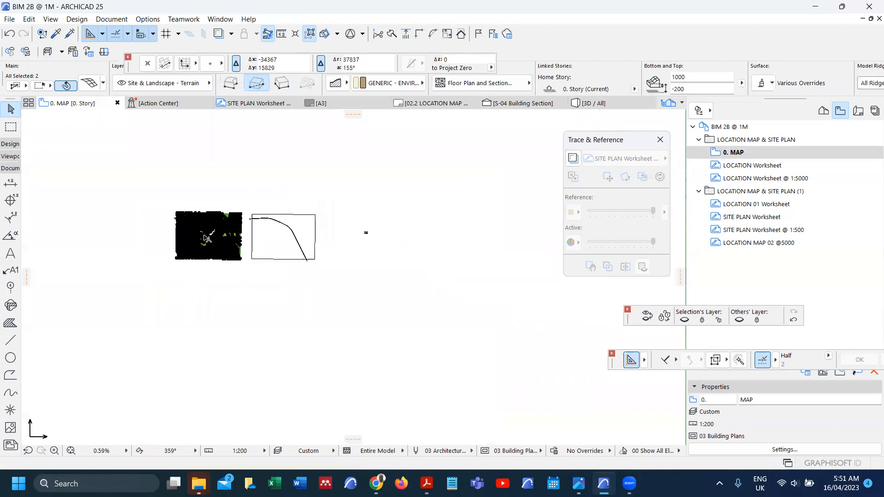
pyautogui.hotkey('ctrl', 'shift', 'd')
pyautogui.click(204, 237)
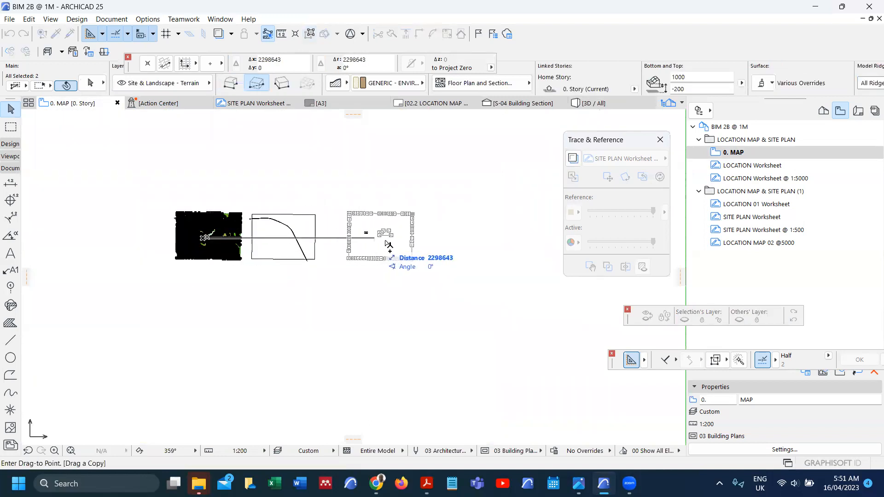
pyautogui.write('3')
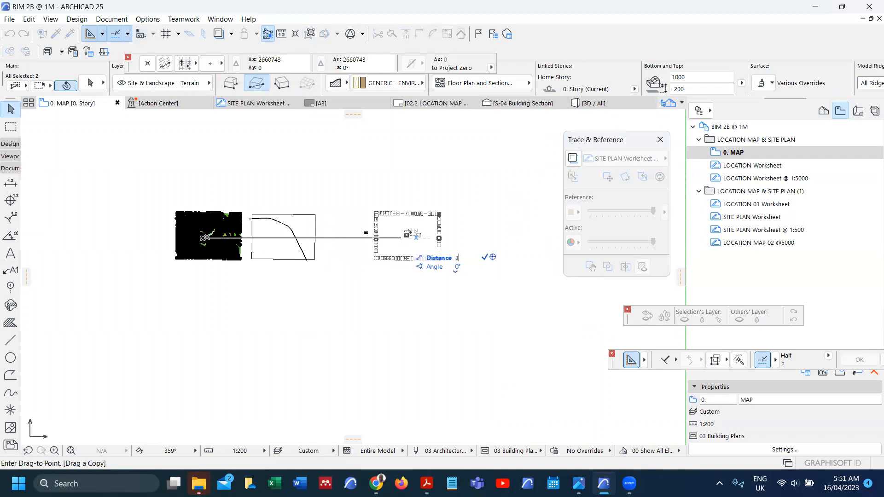
pyautogui.write('000000')
pyautogui.press('Return')
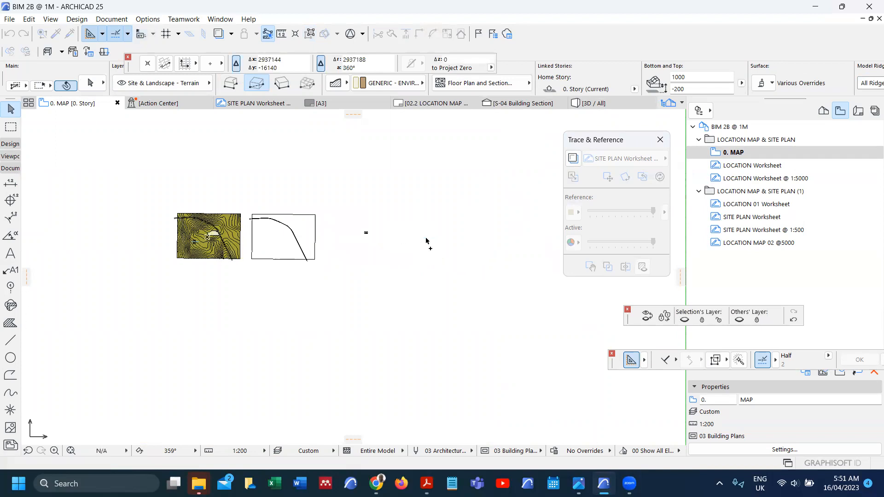
# Step: Zoom in on the copy, clear the selection, and select the light-green building polygon
pyautogui.scroll(2, 453, 232)
pyautogui.scroll(3, 453, 232)
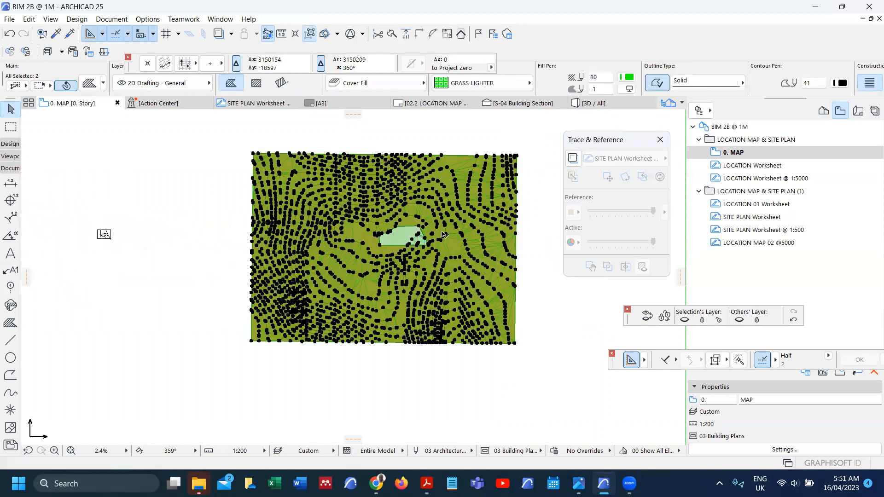
pyautogui.scroll(4, 377, 255)
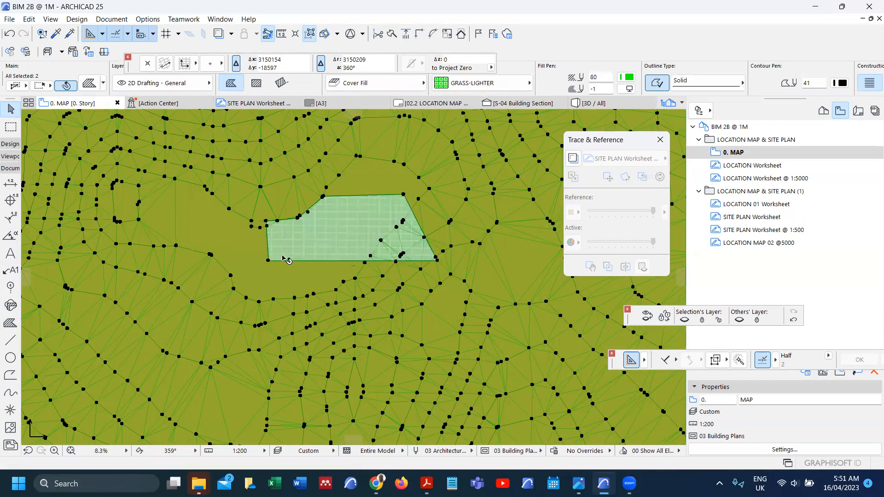
pyautogui.press('Escape')
pyautogui.scroll(2, 285, 257)
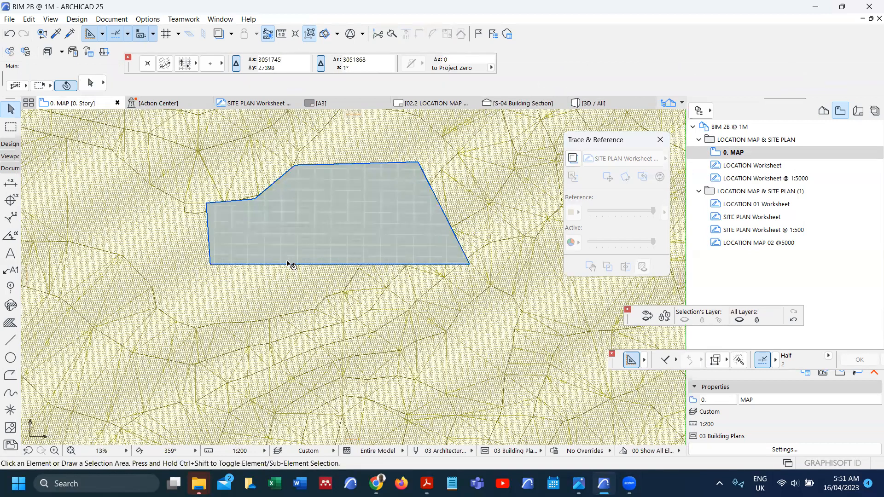
pyautogui.click(274, 277)
# Step: Draw a cutting line and a rectangle enclosing the building polygon
pyautogui.press('Escape')
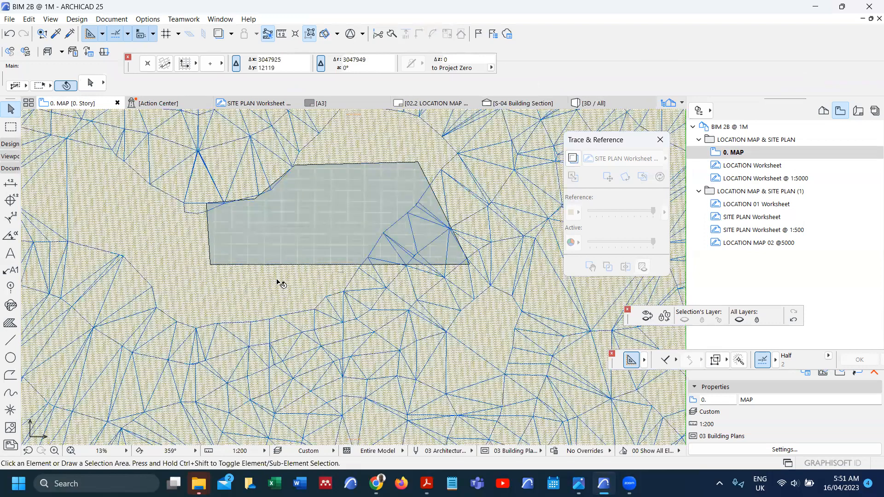
pyautogui.click(10, 340)
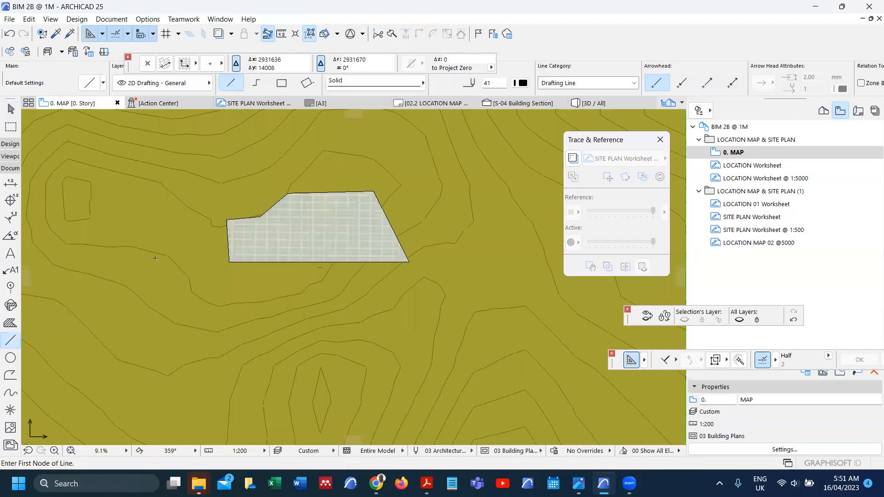
pyautogui.click(200, 170)
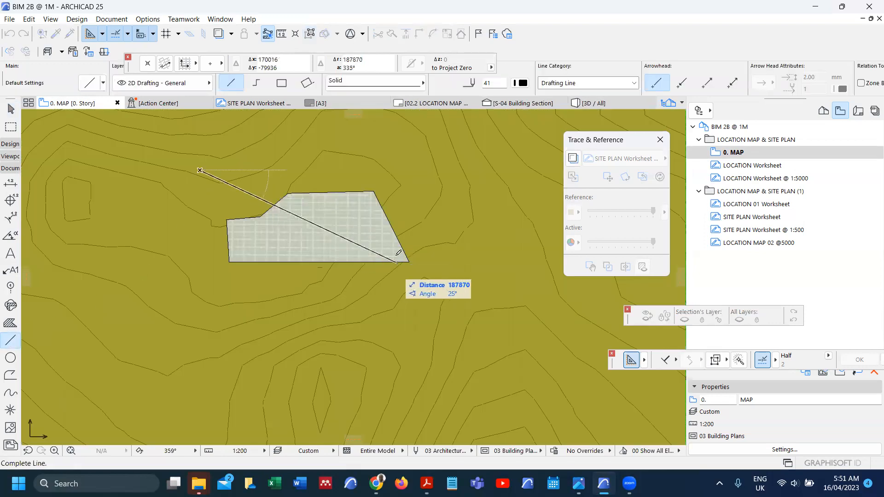
pyautogui.click(281, 83)
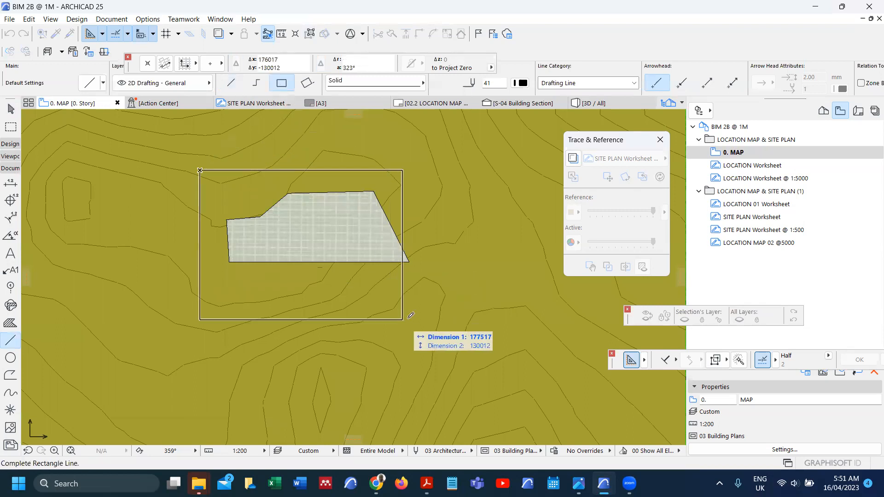
pyautogui.click(435, 292)
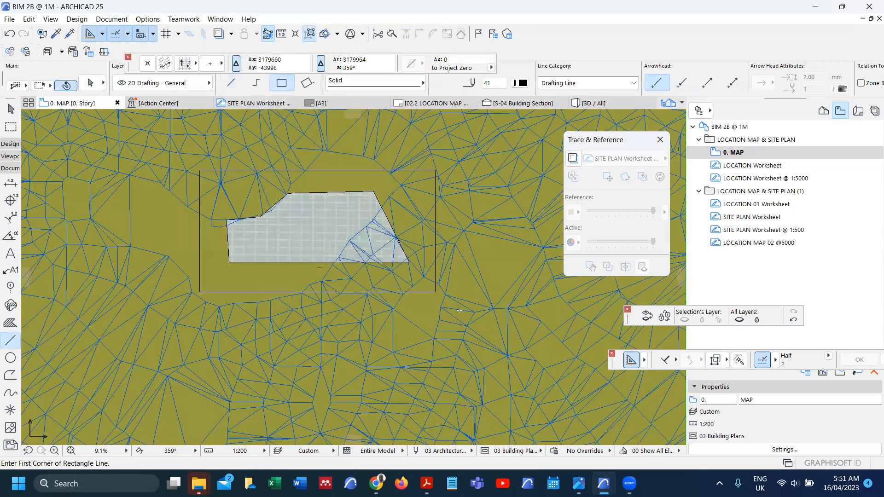
# Step: Split the terrain mesh along the rectangle's left edge and delete the left part
pyautogui.keyDown('shift'); pyautogui.click(459, 310); pyautogui.keyUp('shift')
pyautogui.keyDown('shift'); pyautogui.click(490, 275); pyautogui.keyUp('shift')
pyautogui.click(393, 34)
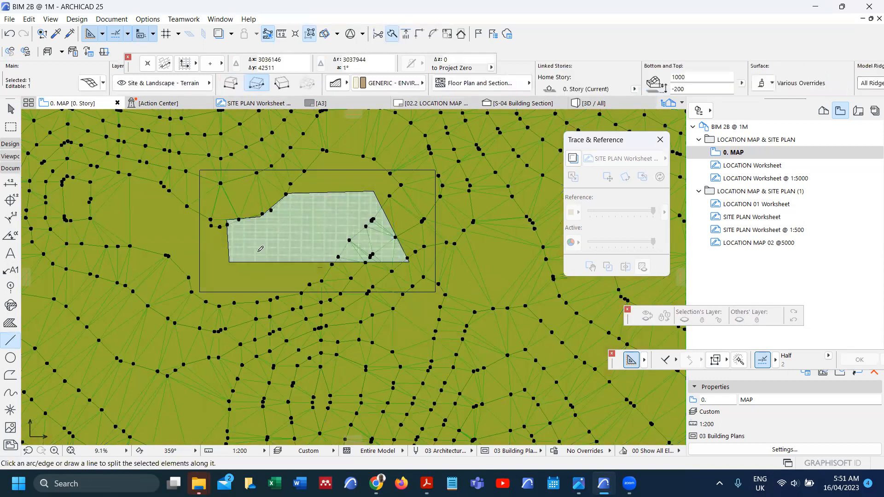
pyautogui.scroll(2, 265, 291)
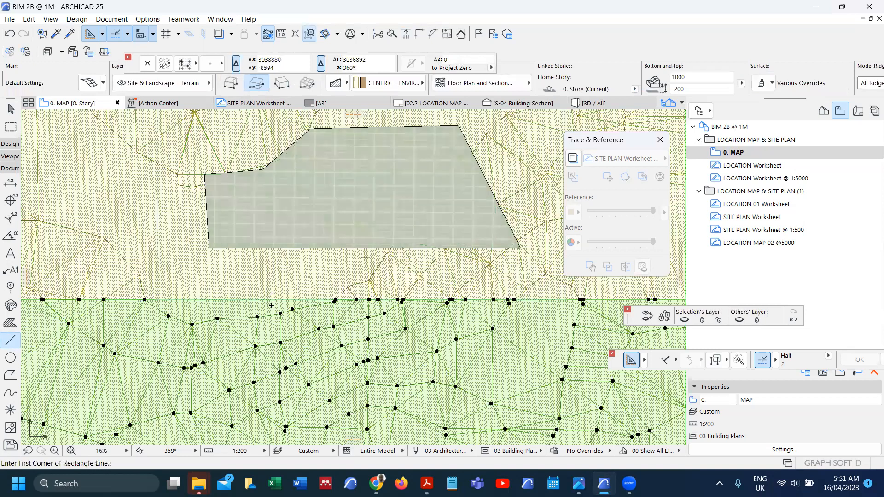
pyautogui.scroll(-2, 271, 308)
pyautogui.scroll(-2, 258, 289)
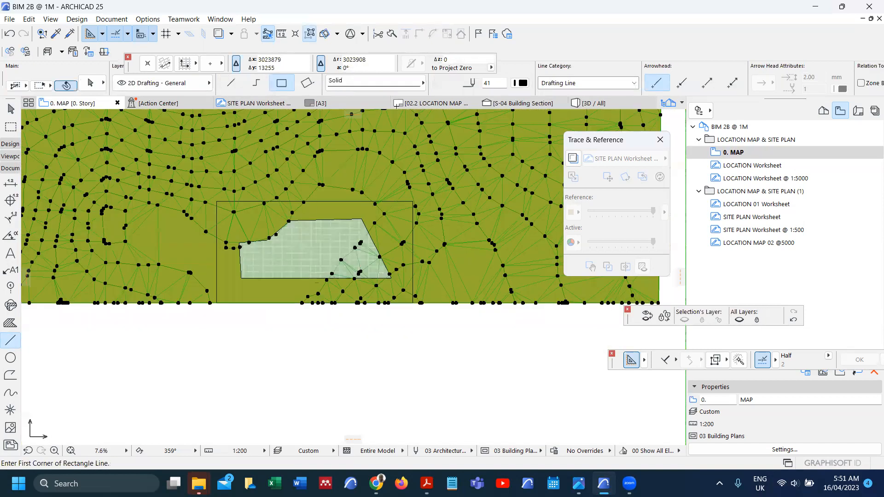
pyautogui.click(391, 33)
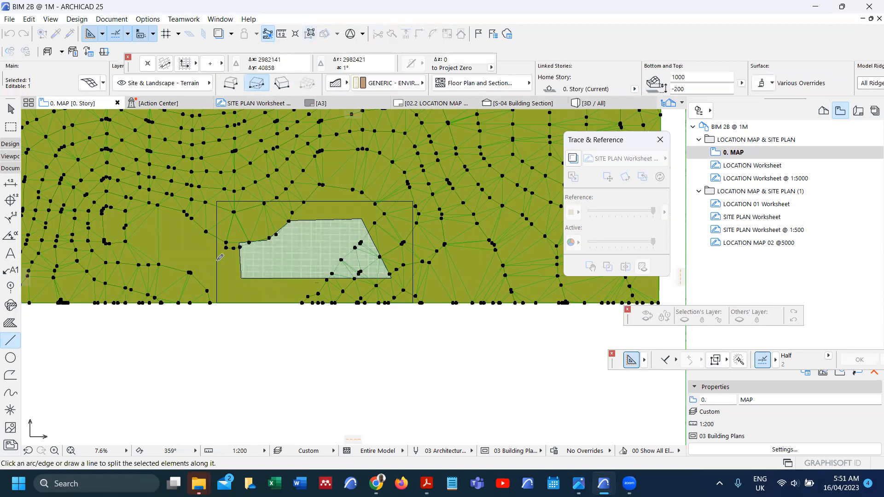
pyautogui.click(217, 257)
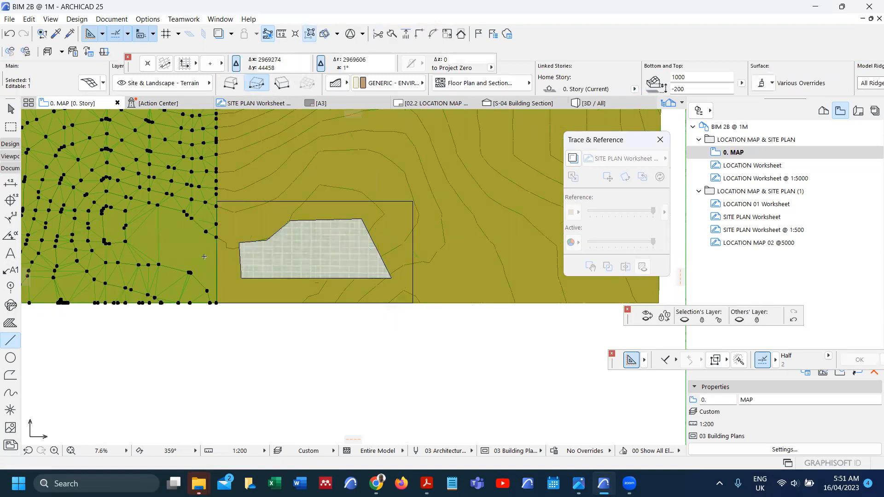
pyautogui.press('Delete')
# Step: Split the remaining mesh along the rectangle's top edge and delete the upper part
pyautogui.keyDown('shift'); pyautogui.click(233, 296); pyautogui.keyUp('shift')
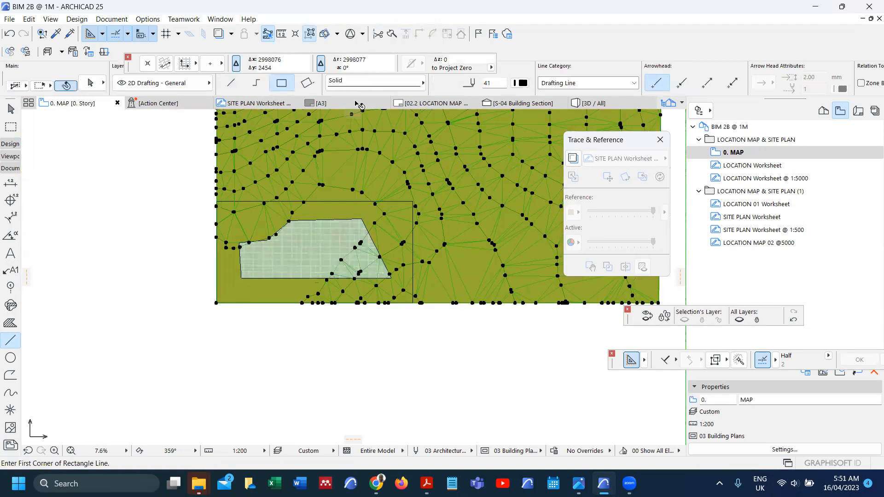
pyautogui.click(392, 33)
pyautogui.scroll(3, 351, 204)
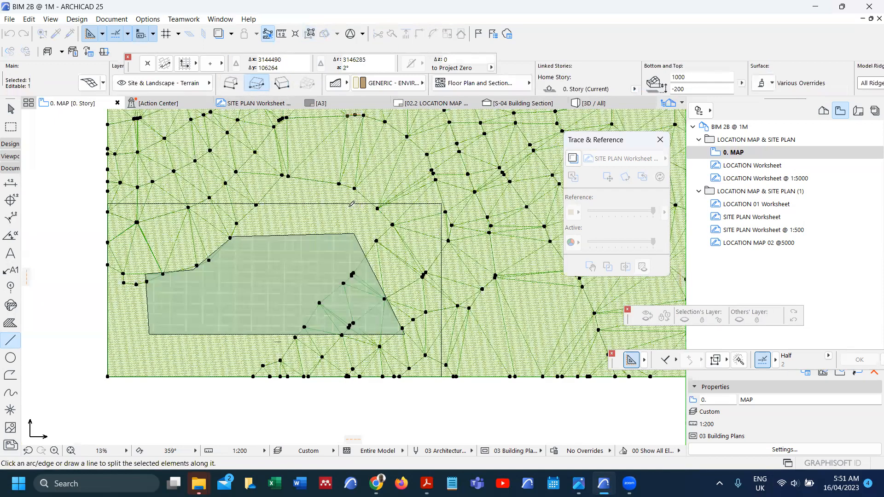
pyautogui.click(353, 190)
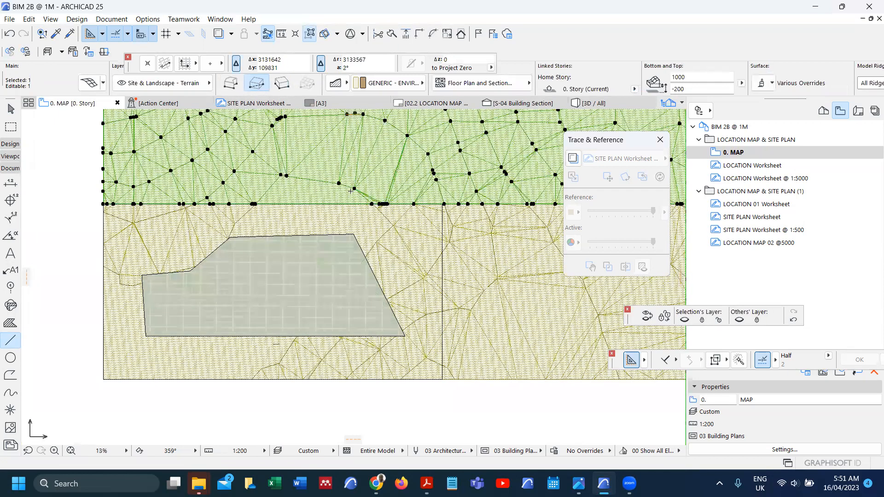
pyautogui.press('Delete')
# Step: Split off and delete the part right of the vertical line, then view the trimmed mesh in 3D
pyautogui.keyDown('shift'); pyautogui.click(347, 218); pyautogui.keyUp('shift')
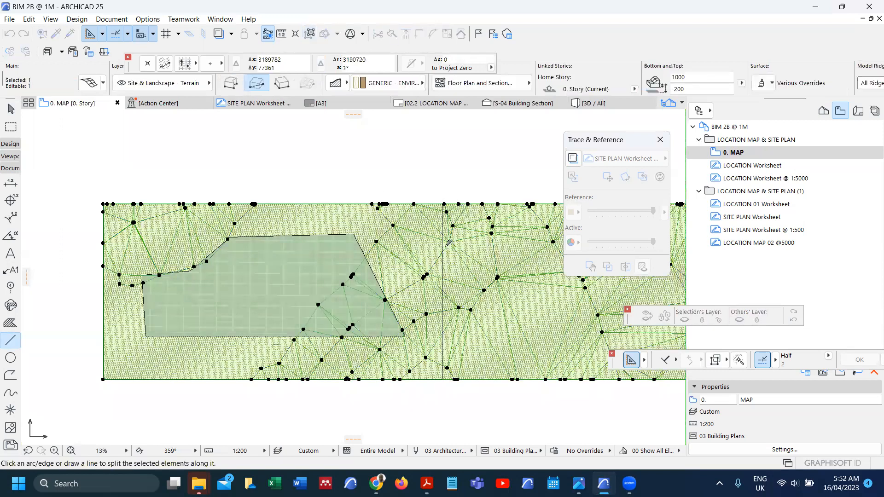
pyautogui.scroll(1, 440, 269)
pyautogui.scroll(2, 446, 261)
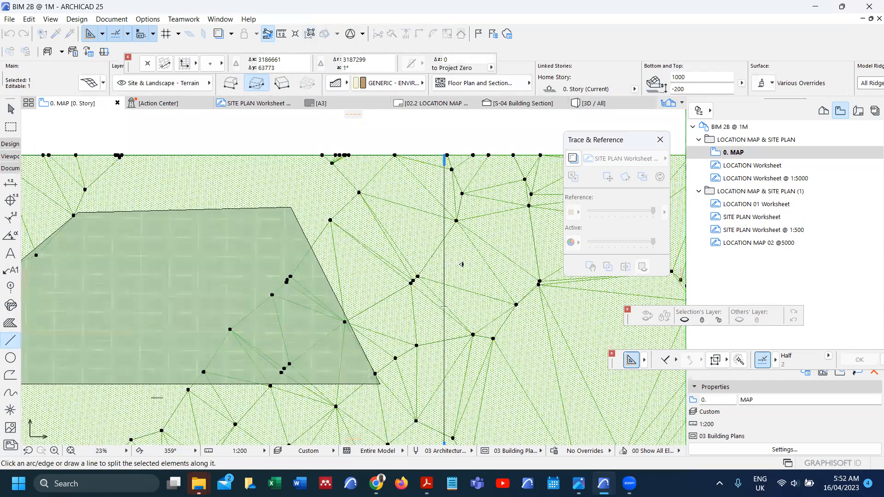
pyautogui.click(459, 265)
pyautogui.press('Delete')
pyautogui.scroll(-4, 428, 226)
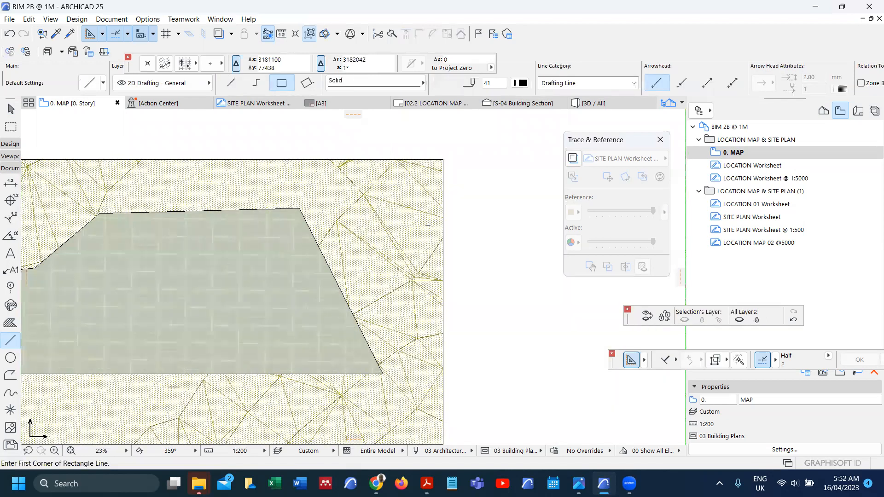
pyautogui.keyDown('shift'); pyautogui.click(370, 213); pyautogui.keyUp('shift')
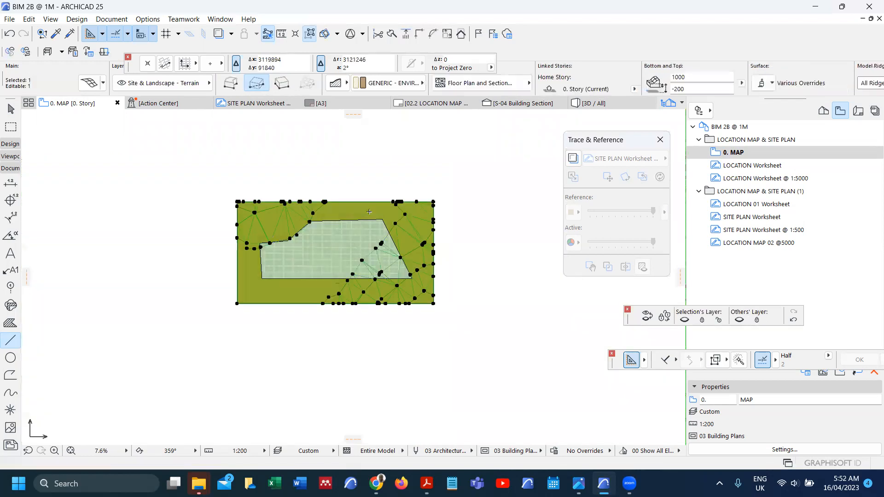
pyautogui.press('F5')
pyautogui.press('F5')
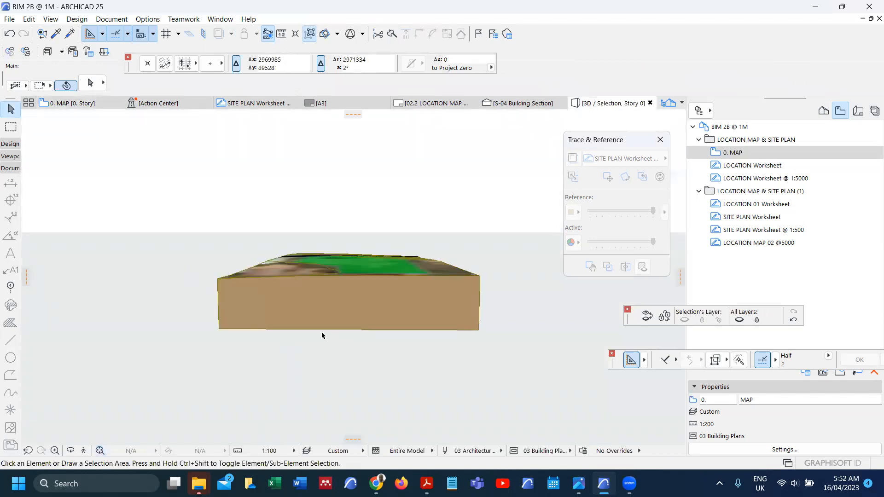
# Step: Back on the floor plan, try trimming the mesh with Subtract from Polygon, undoing and redoing
pyautogui.press('F2')
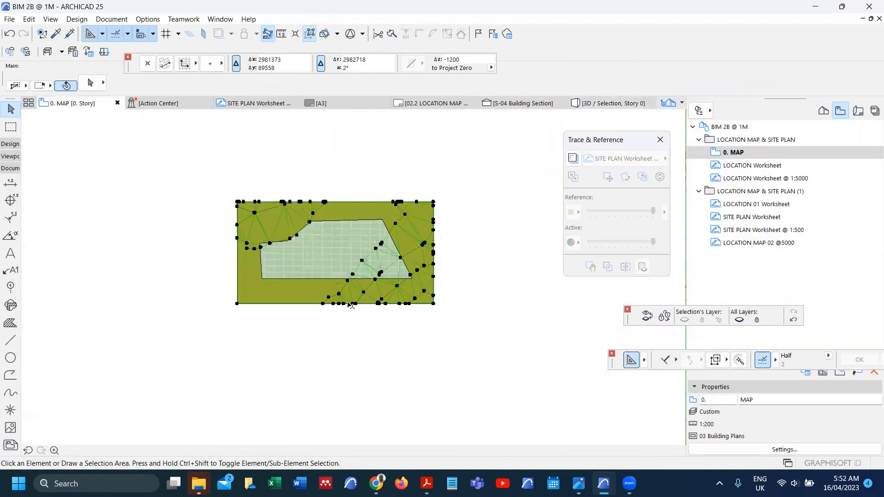
pyautogui.press('Escape')
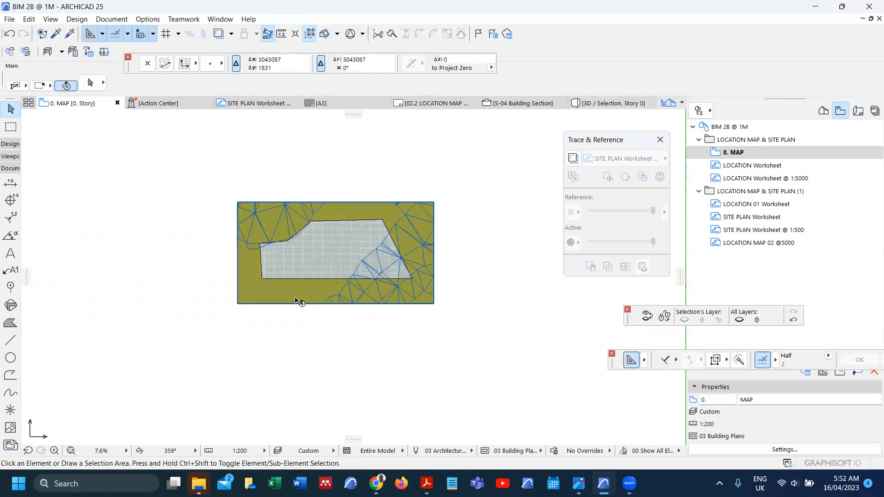
pyautogui.click(297, 303)
pyautogui.rightClick(297, 323)
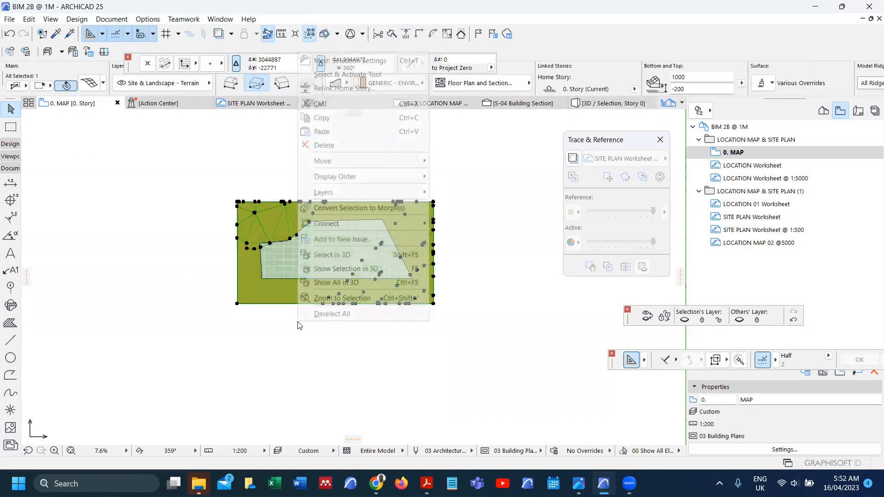
pyautogui.click(371, 75)
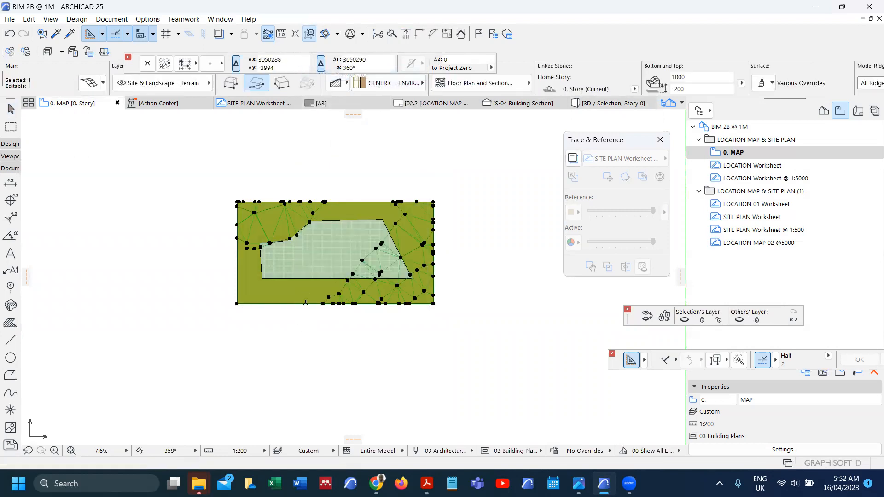
pyautogui.click(322, 303)
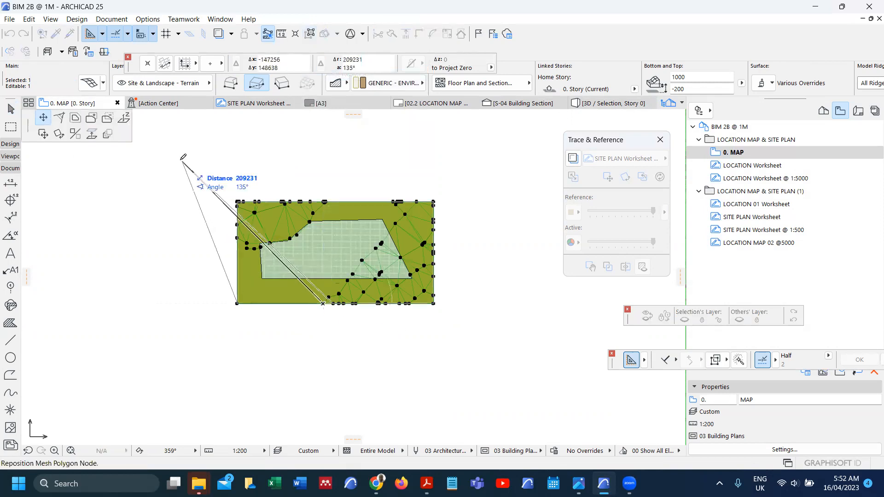
pyautogui.click(111, 123)
pyautogui.click(276, 288)
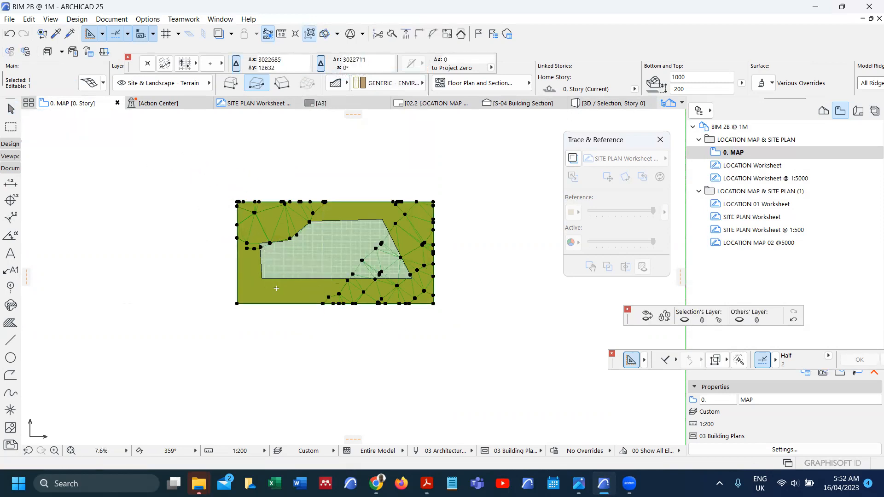
pyautogui.scroll(3, 276, 293)
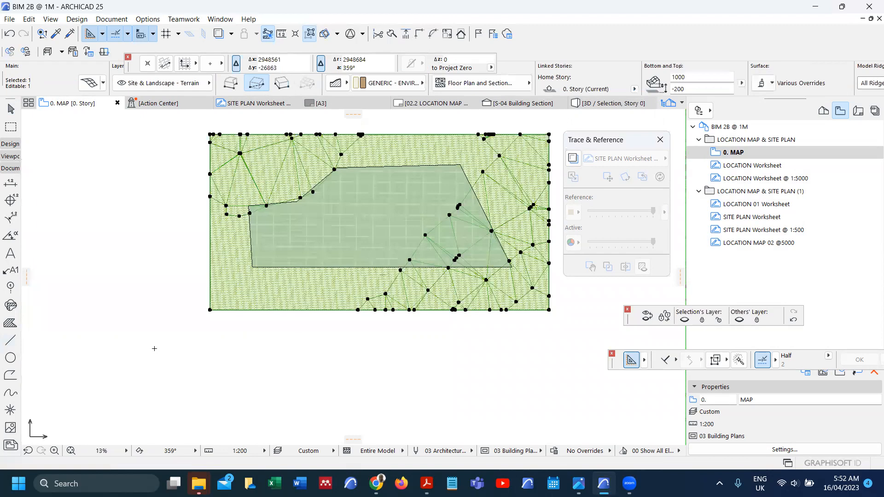
pyautogui.hotkey('ctrl', 'z')
pyautogui.hotkey('ctrl', 'shift', 'z')
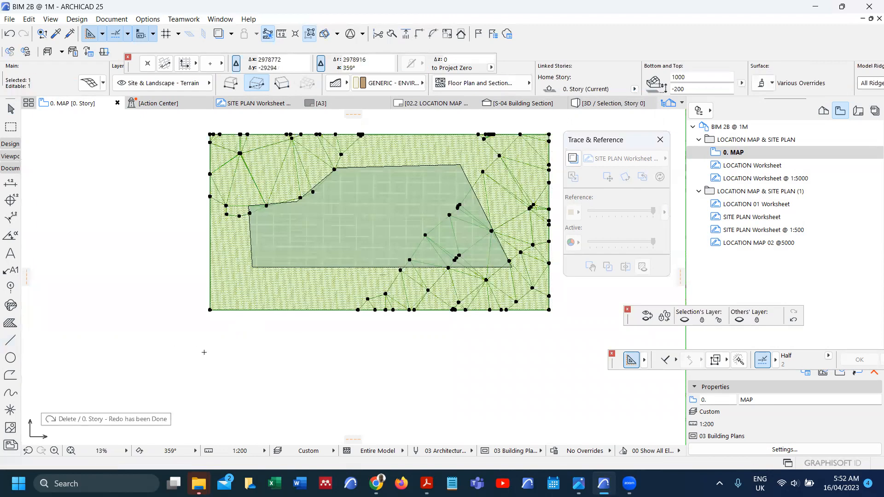
# Step: Draw boundary lines from the slab's left edge up to the mesh top and from its right corner down
pyautogui.click(5, 343)
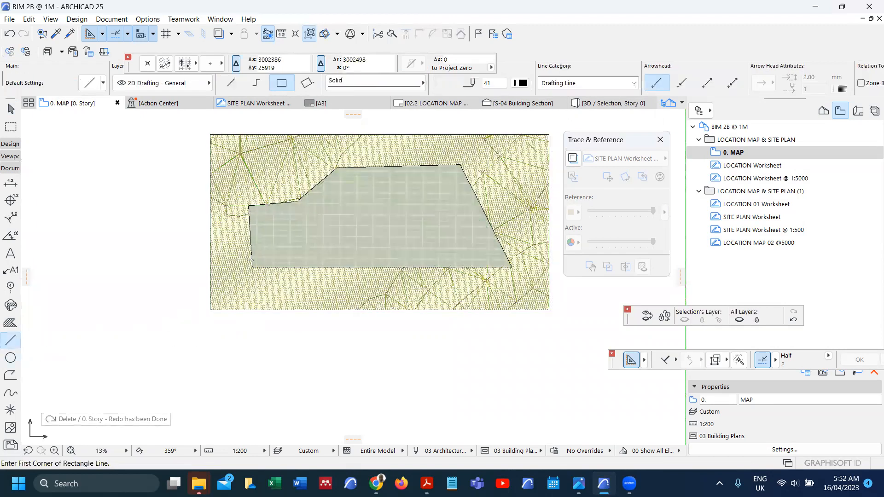
pyautogui.click(251, 242)
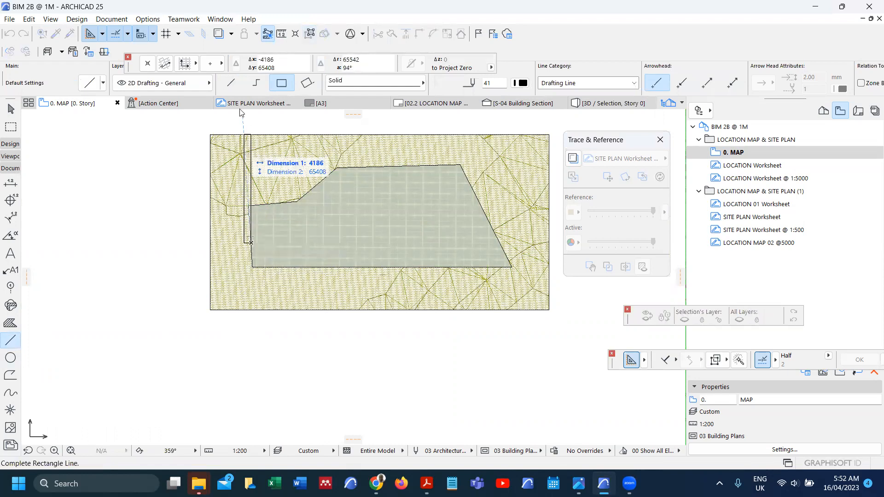
pyautogui.click(250, 232)
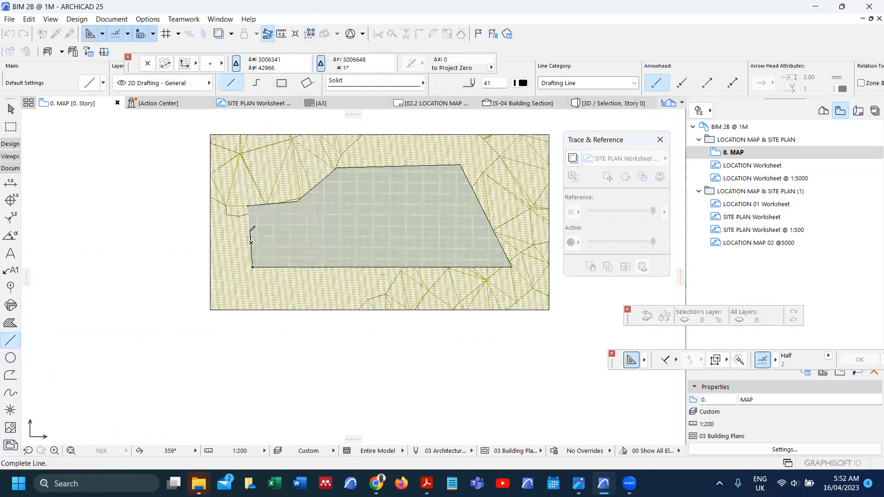
pyautogui.click(243, 135)
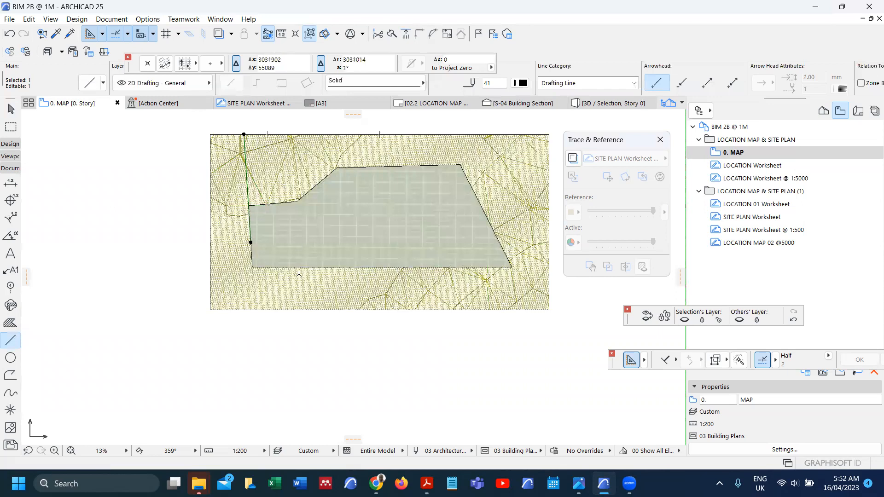
pyautogui.press('Escape')
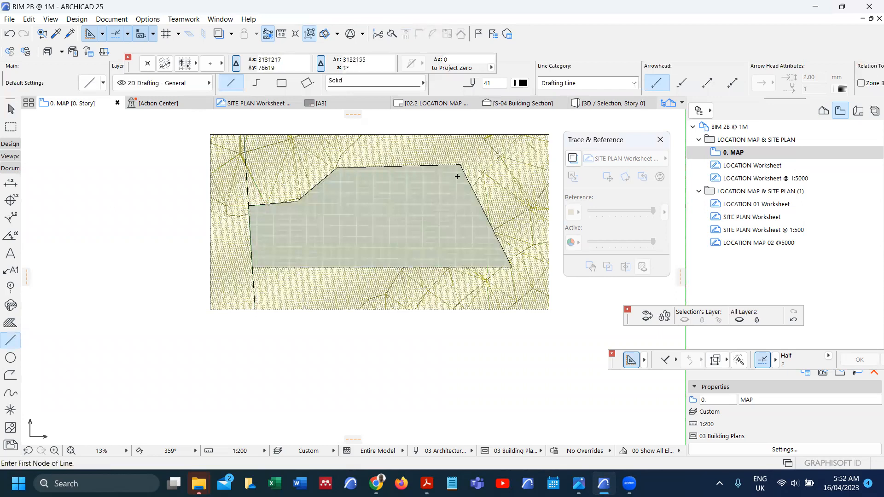
pyautogui.click(466, 177)
pyautogui.click(484, 213)
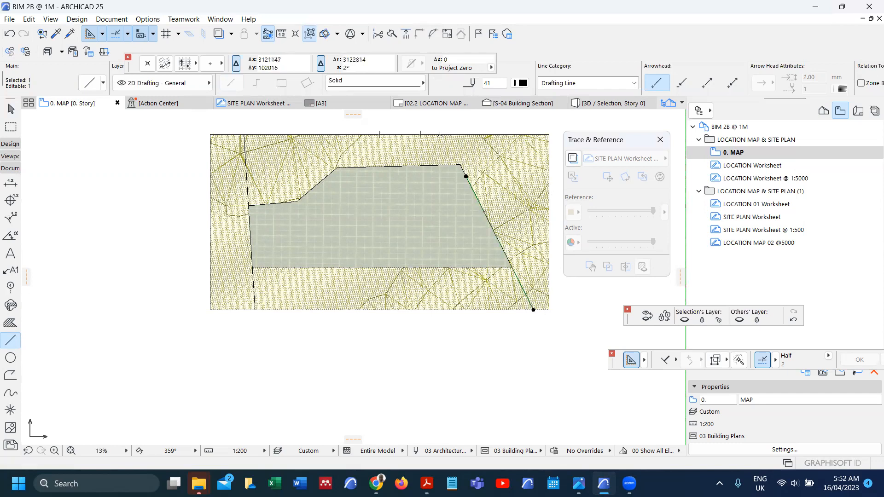
pyautogui.press('Escape')
# Step: Subtract the mesh strips left, above, below, and right of the slab outline
pyautogui.keyDown('shift'); pyautogui.click(331, 290); pyautogui.keyUp('shift')
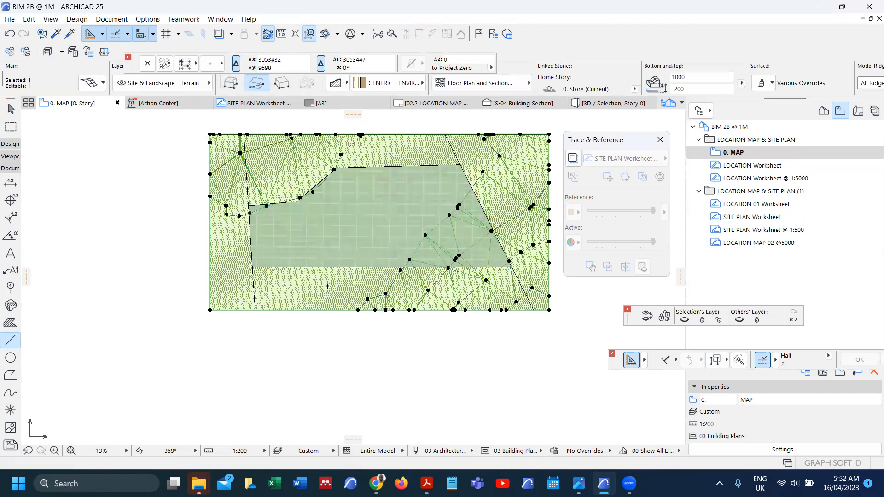
pyautogui.click(210, 309)
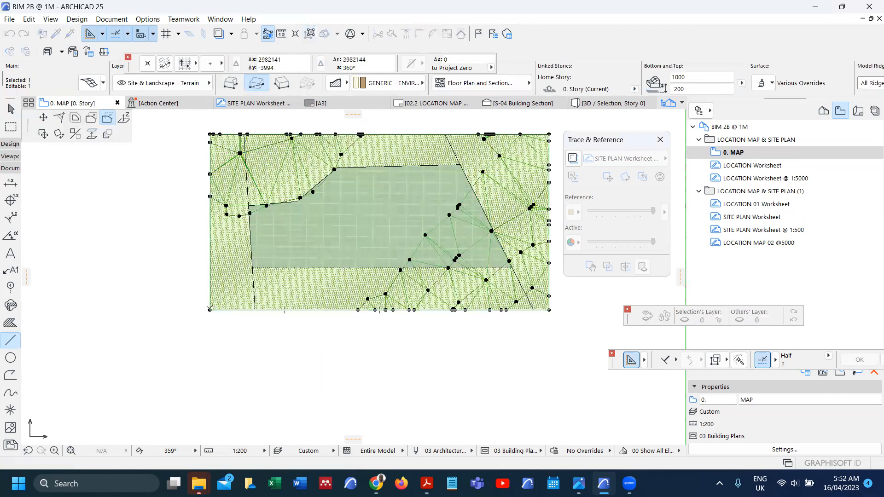
pyautogui.click(222, 281)
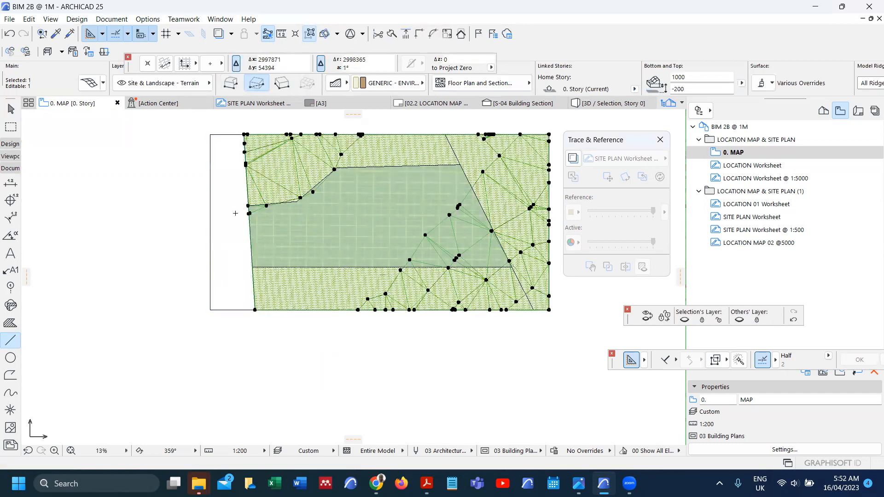
pyautogui.click(245, 134)
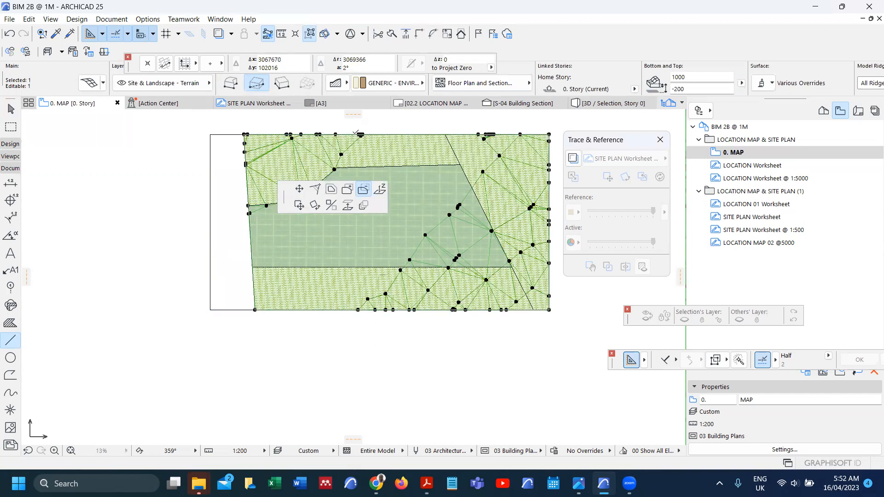
pyautogui.click(385, 148)
pyautogui.click(445, 134)
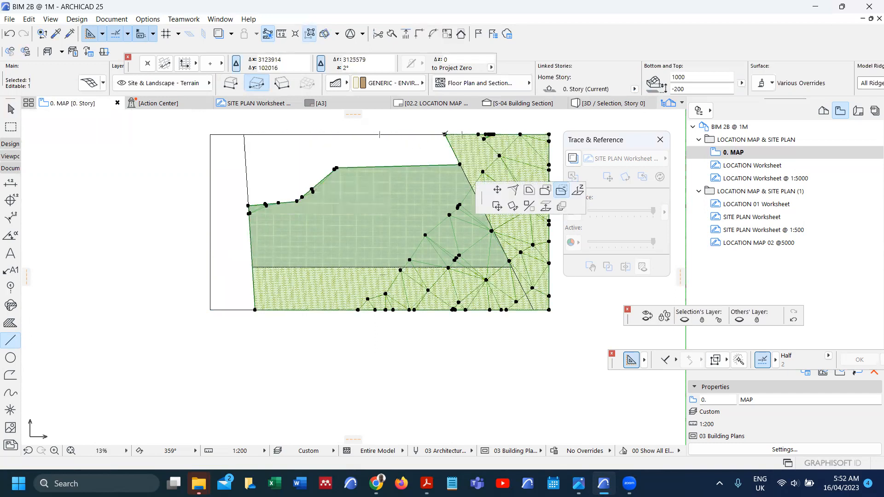
pyautogui.click(473, 281)
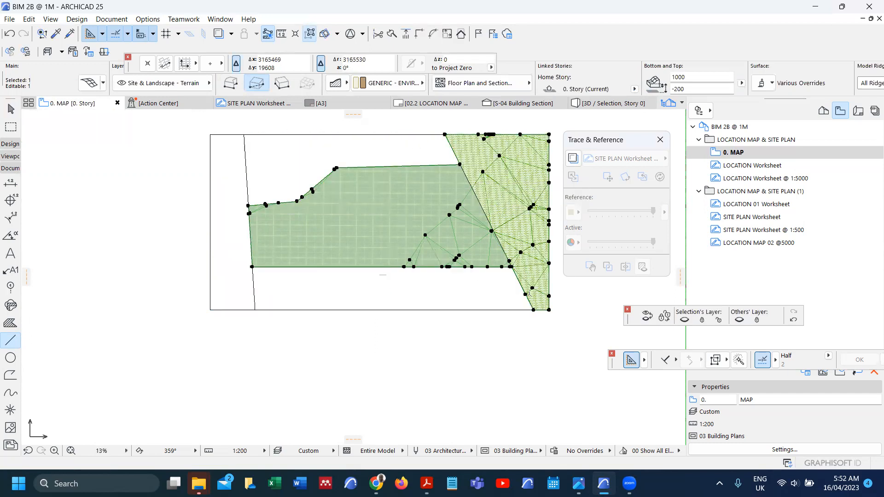
pyautogui.click(534, 310)
pyautogui.click(502, 208)
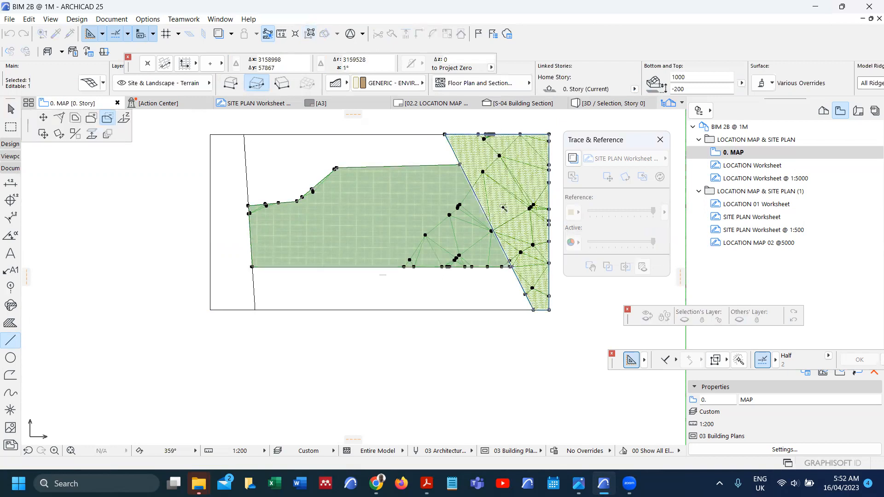
pyautogui.rightClick(510, 192)
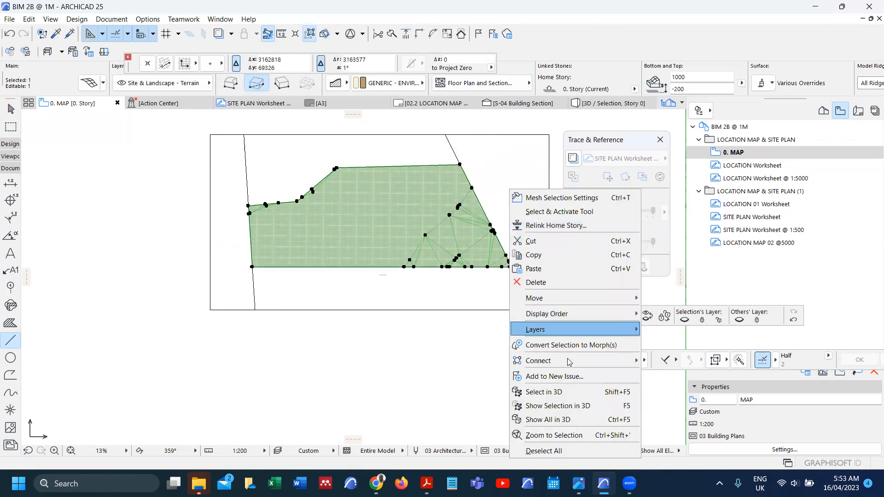
# Step: Select the trimmed mesh and move it a distance of 3000000 onto the terrain map
pyautogui.click(579, 402)
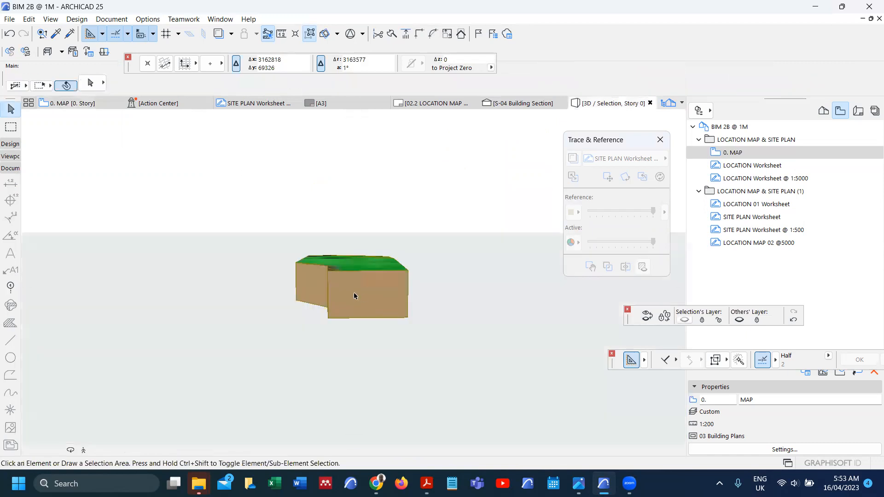
pyautogui.click(357, 286)
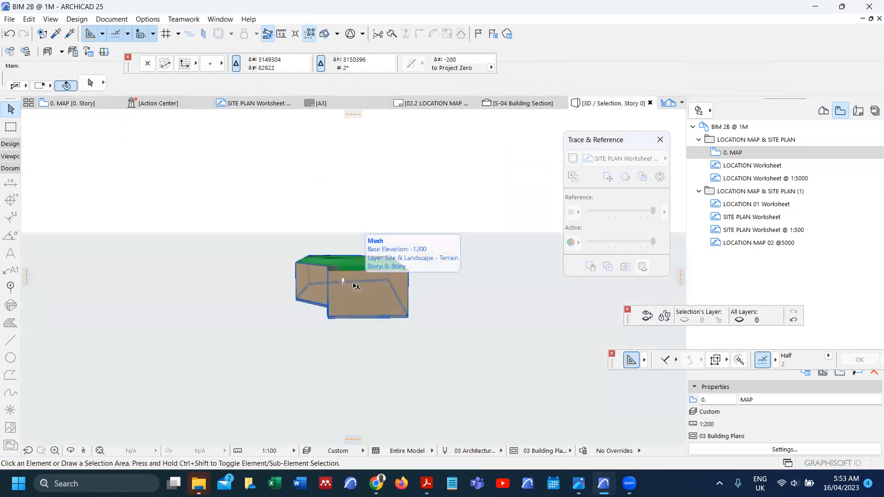
pyautogui.press('F2')
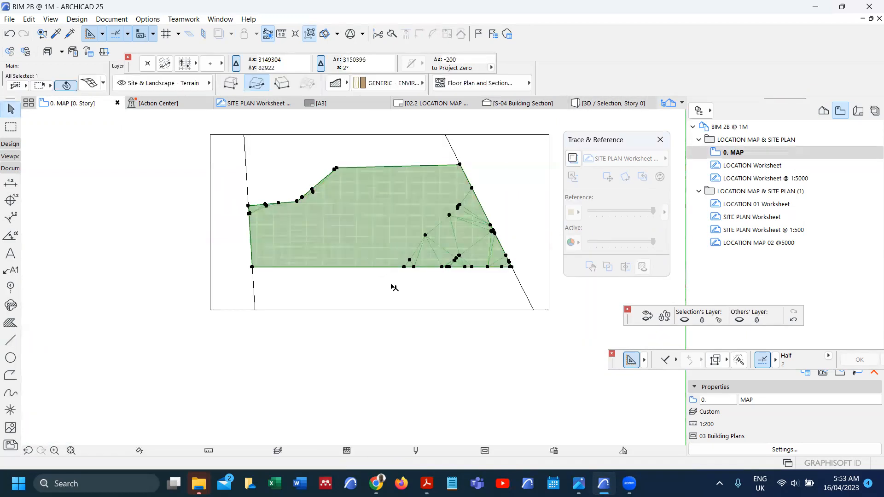
pyautogui.hotkey('ctrl', 'd')
pyautogui.click(450, 329)
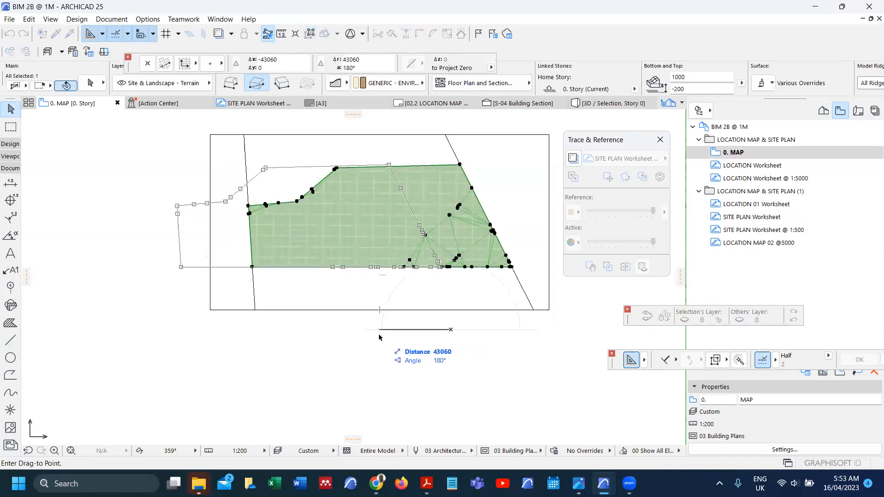
pyautogui.press('Tab')
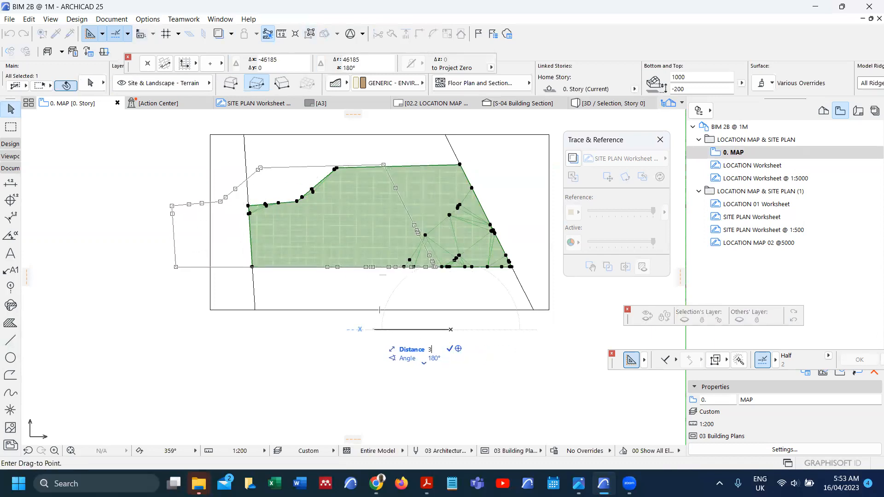
pyautogui.write('3000000')
pyautogui.press('Return')
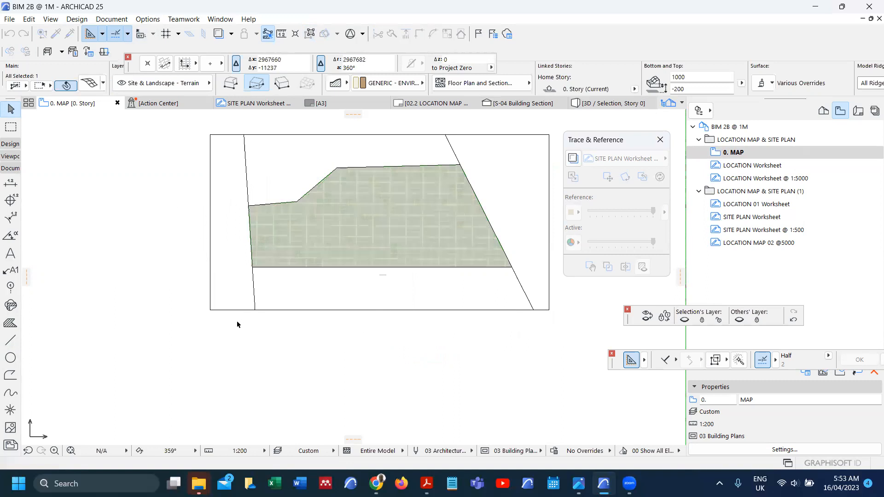
# Step: Zoom out and back in to check the mesh beside the road
pyautogui.scroll(-7, 416, 312)
pyautogui.scroll(-3, 418, 313)
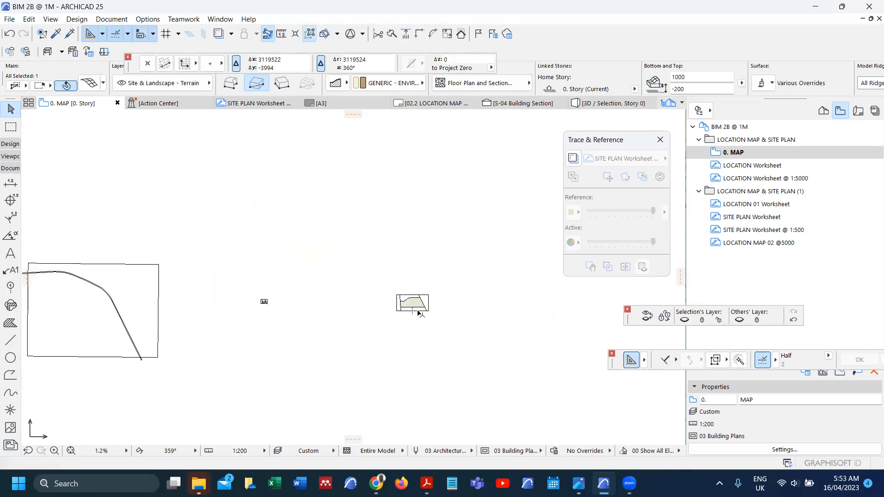
pyautogui.scroll(-5, 419, 314)
pyautogui.scroll(5, 305, 308)
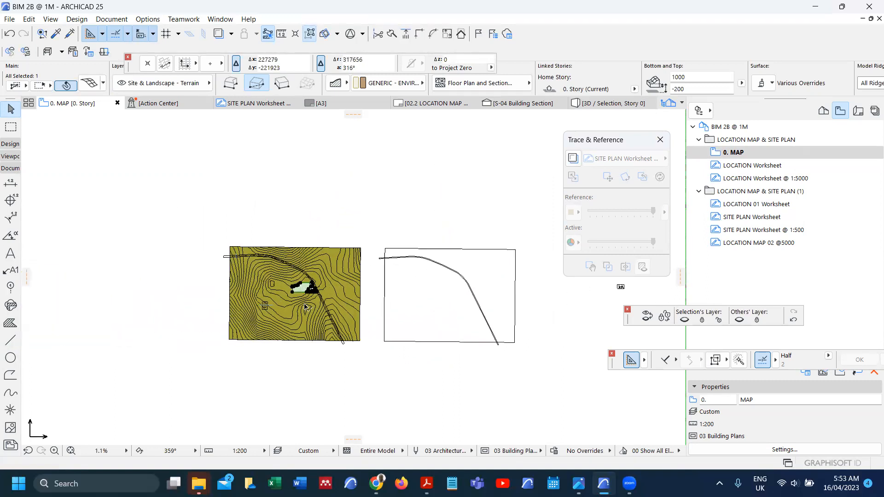
pyautogui.scroll(5, 305, 307)
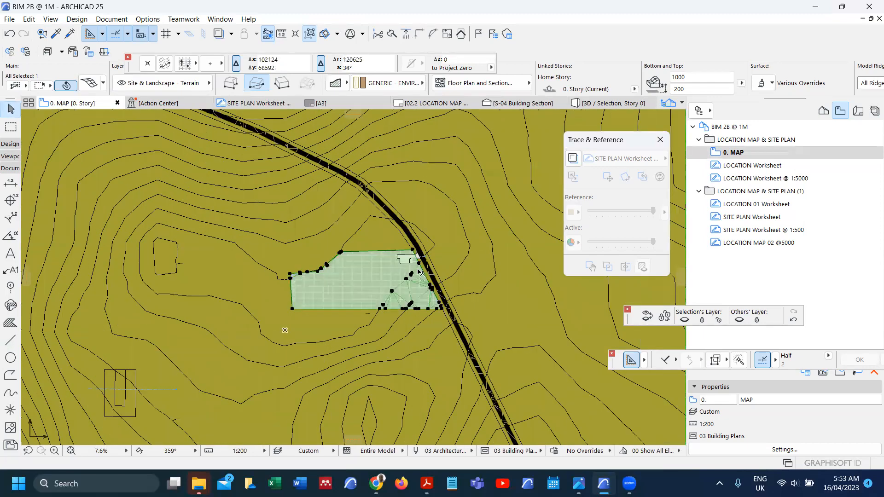
pyautogui.scroll(3, 362, 276)
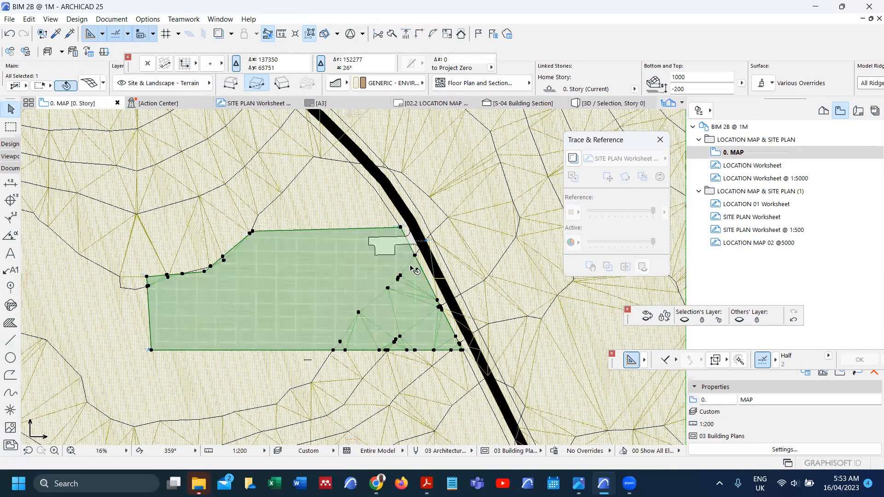
pyautogui.scroll(-1, 410, 269)
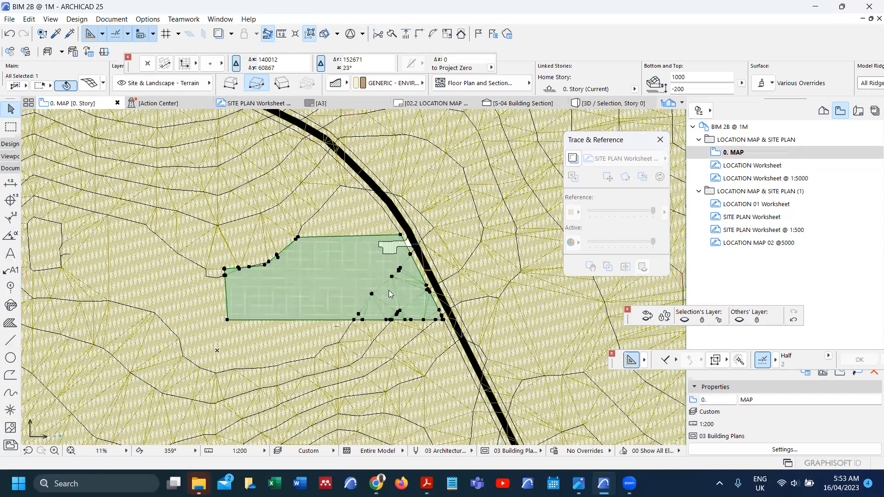
# Step: Override the site mesh's top surface with Grass - Green in its settings
pyautogui.doubleClick(328, 314)
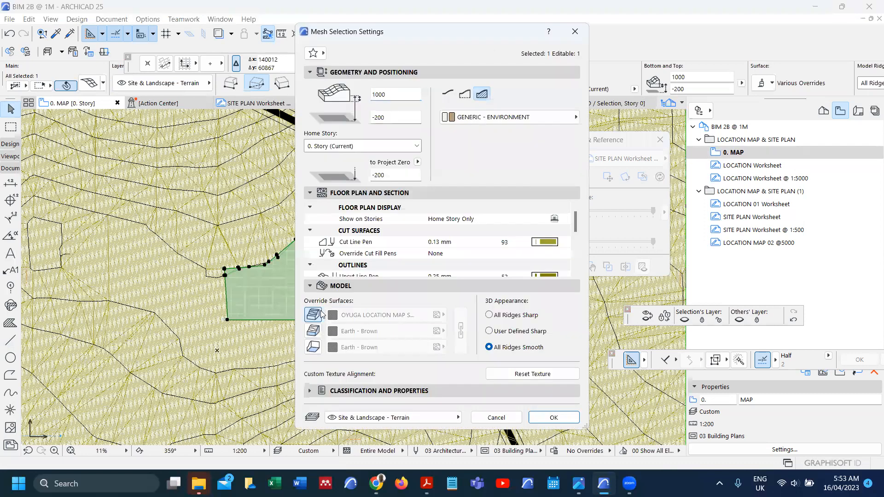
pyautogui.click(314, 315)
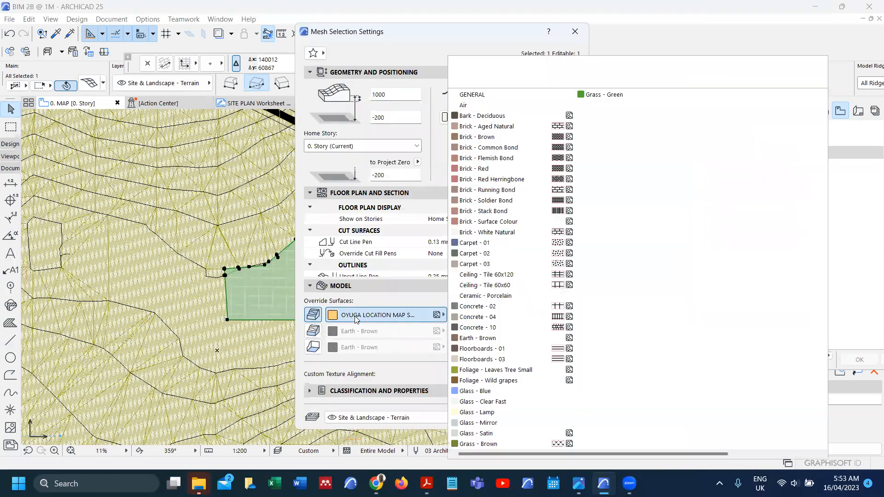
pyautogui.click(377, 316)
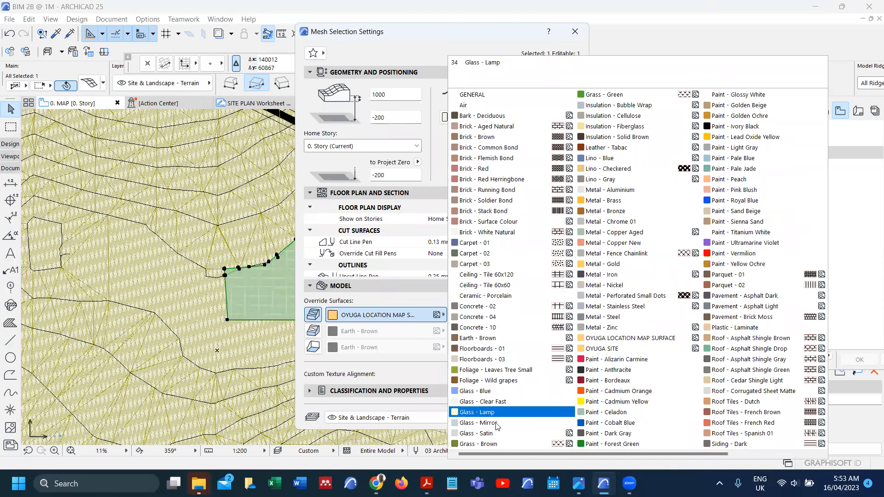
pyautogui.click(413, 392)
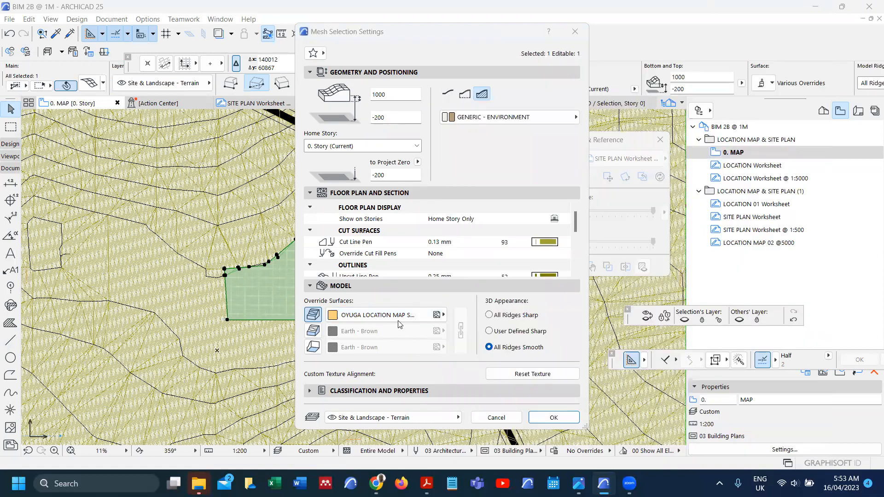
pyautogui.click(375, 317)
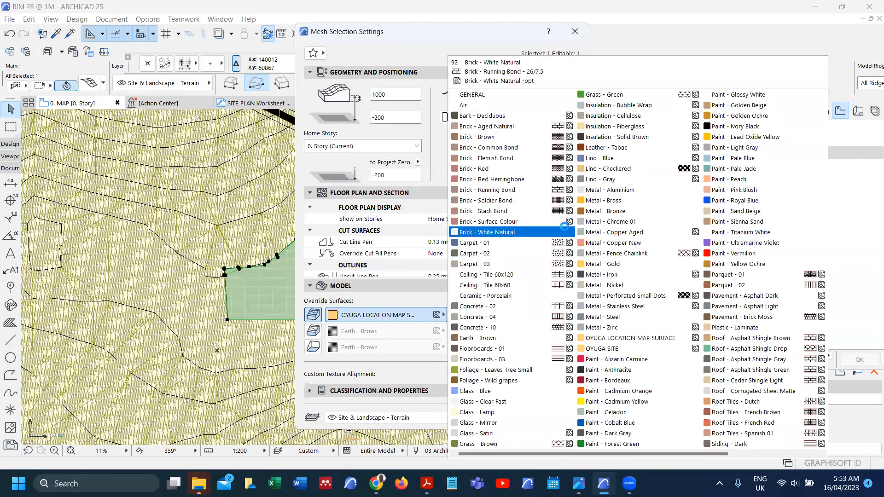
pyautogui.click(622, 94)
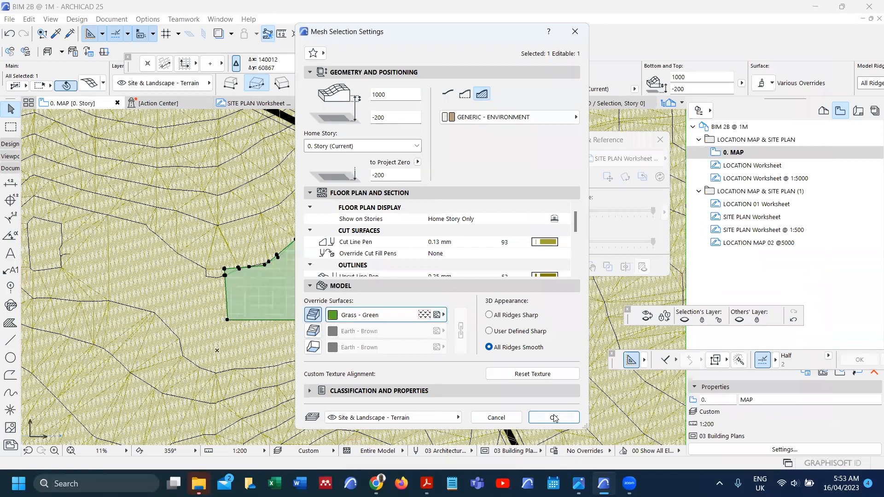
pyautogui.click(555, 418)
pyautogui.press('Escape')
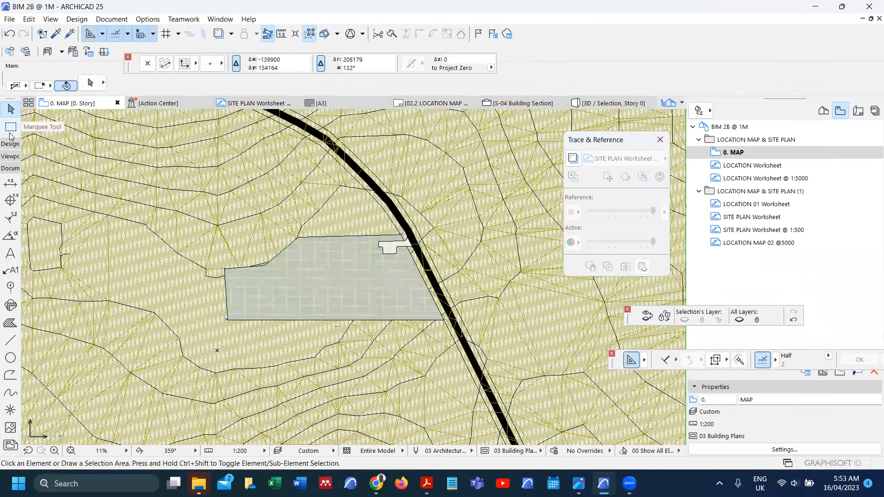
# Step: Open the 3D window, fit the whole model, and orbit to a top-down view
pyautogui.press('F3')
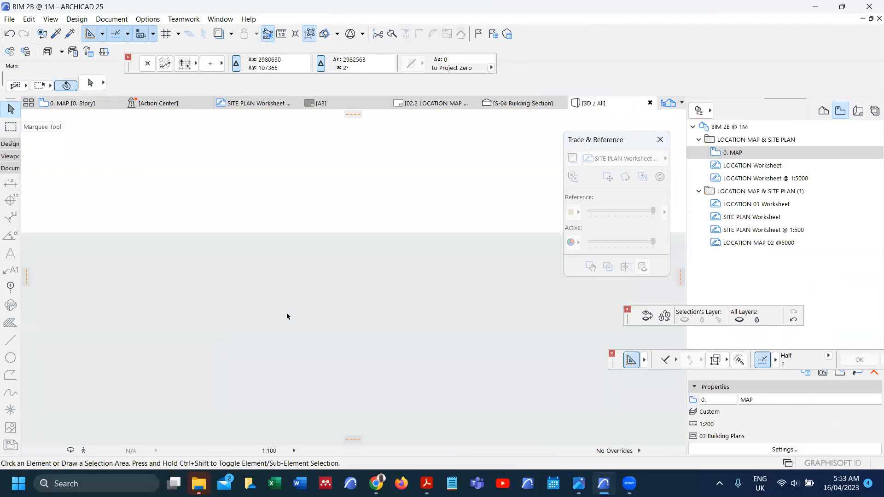
pyautogui.click(100, 451)
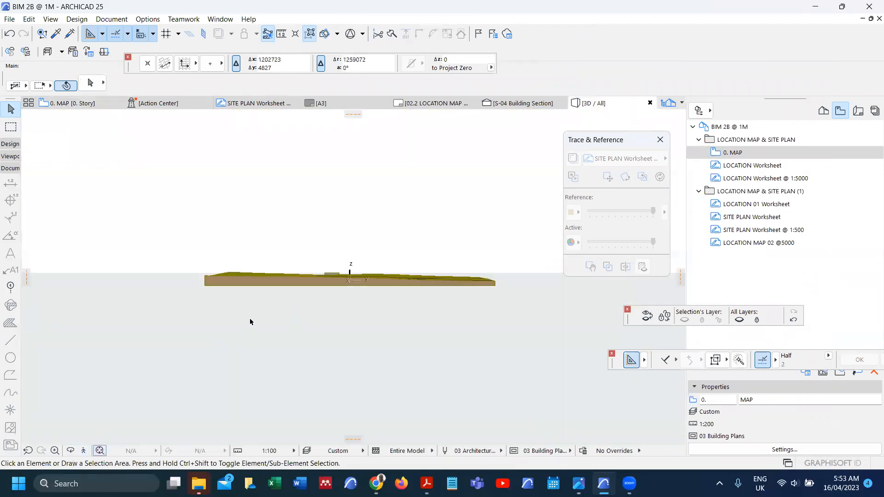
pyautogui.keyDown('shift'); pyautogui.moveTo(369, 260); pyautogui.dragTo(384, 217, button='middle'); pyautogui.keyUp('shift')
pyautogui.scroll(3, 384, 216)
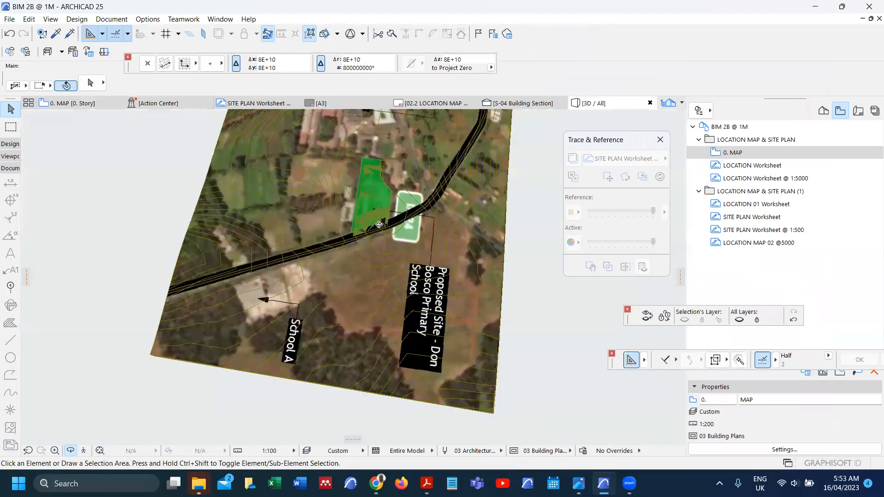
pyautogui.scroll(2, 309, 246)
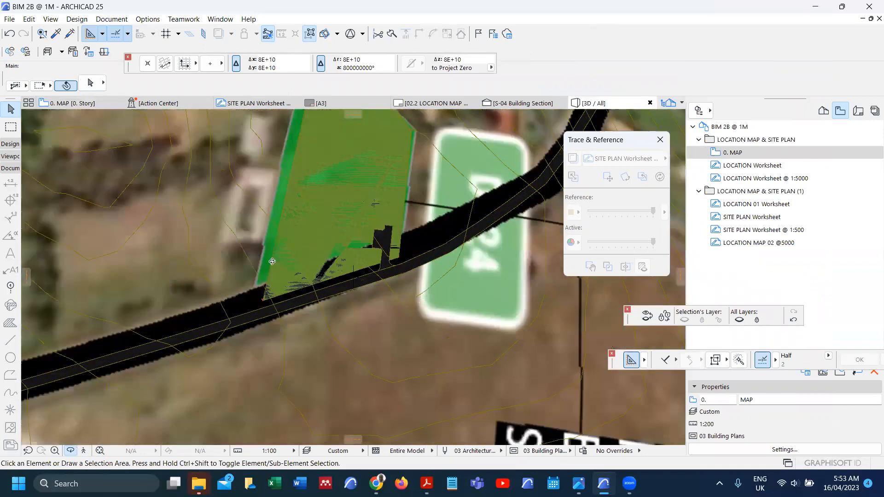
pyautogui.scroll(2, 273, 261)
pyautogui.moveTo(321, 319); pyautogui.dragTo(302, 209)
pyautogui.moveTo(295, 262); pyautogui.dragTo(336, 140)
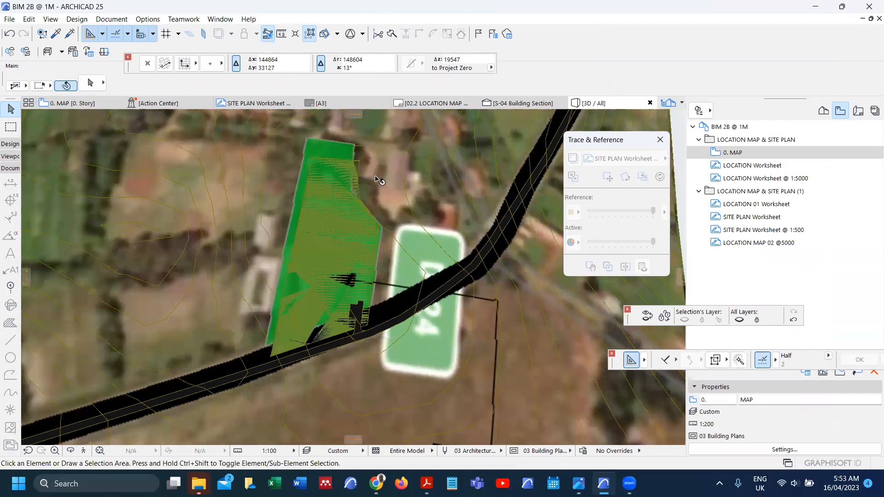
# Step: Zoom in closer on the grassed green field beside the road
pyautogui.scroll(1, 276, 343)
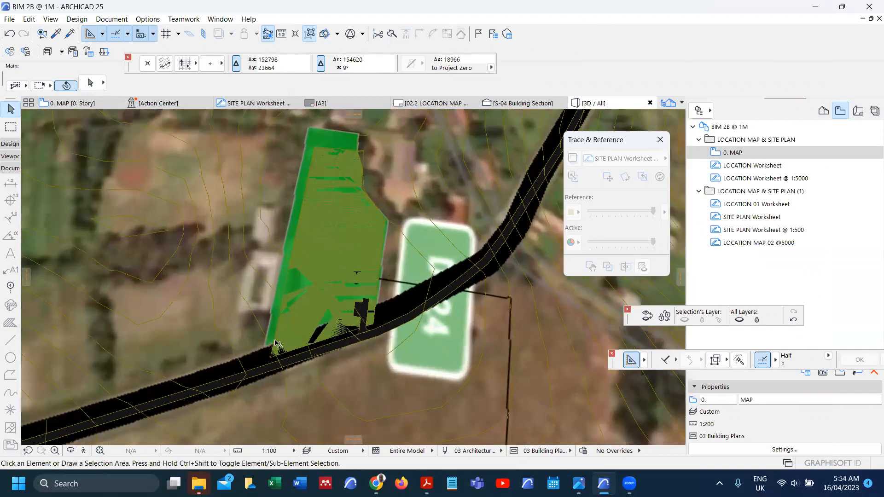
pyautogui.scroll(1, 275, 343)
pyautogui.click(281, 331)
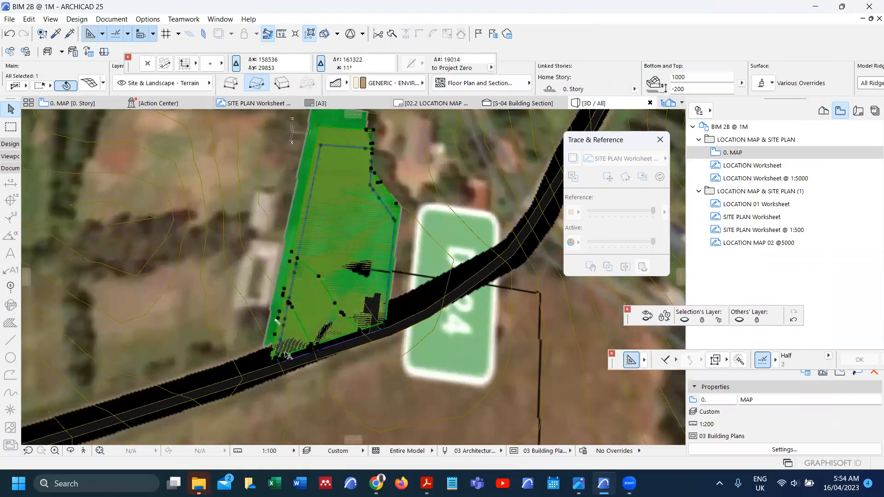
pyautogui.press('Escape')
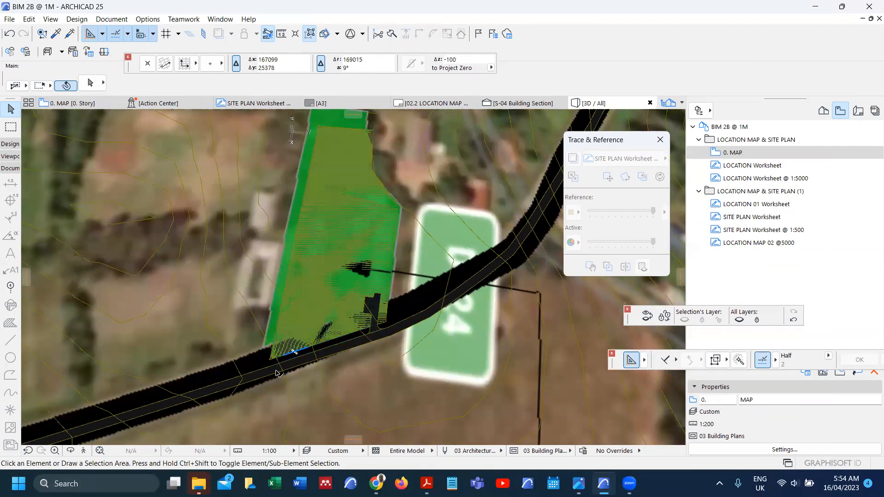
pyautogui.scroll(2, 279, 368)
pyautogui.scroll(1, 279, 372)
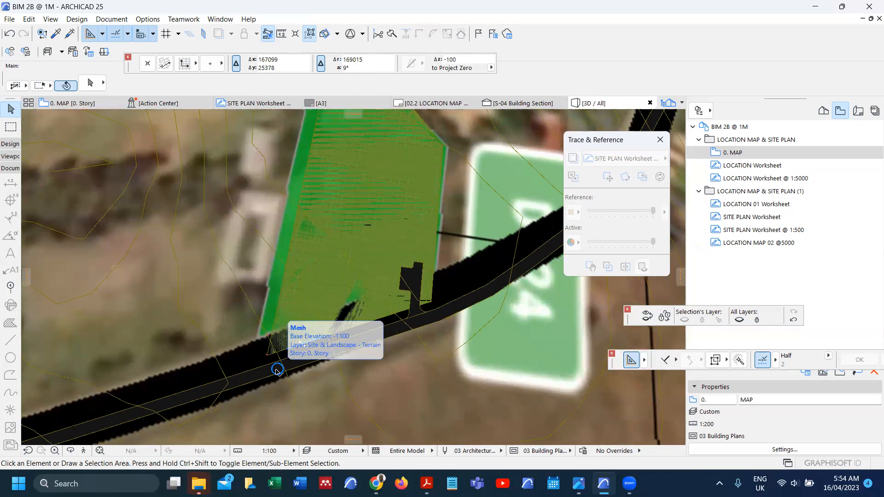
# Step: Raise the grassed site mesh by 100 with the Elevate command
pyautogui.click(284, 322)
pyautogui.hotkey('ctrl', '9')
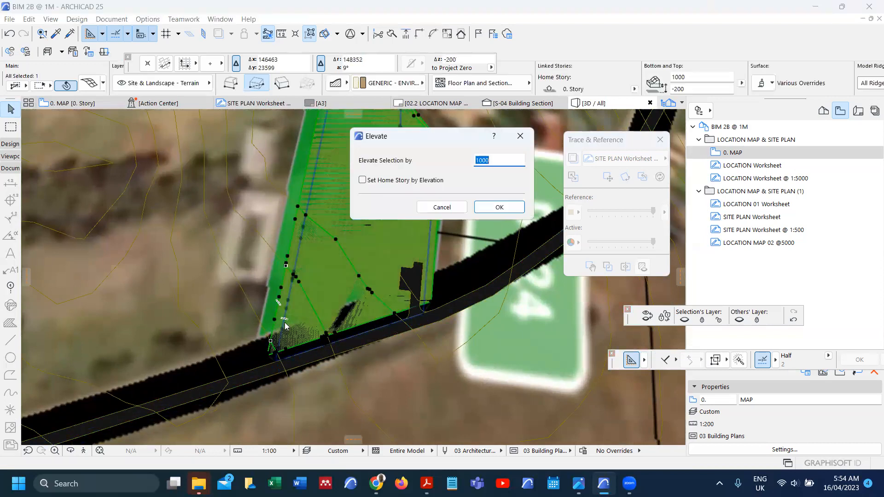
pyautogui.press('Return')
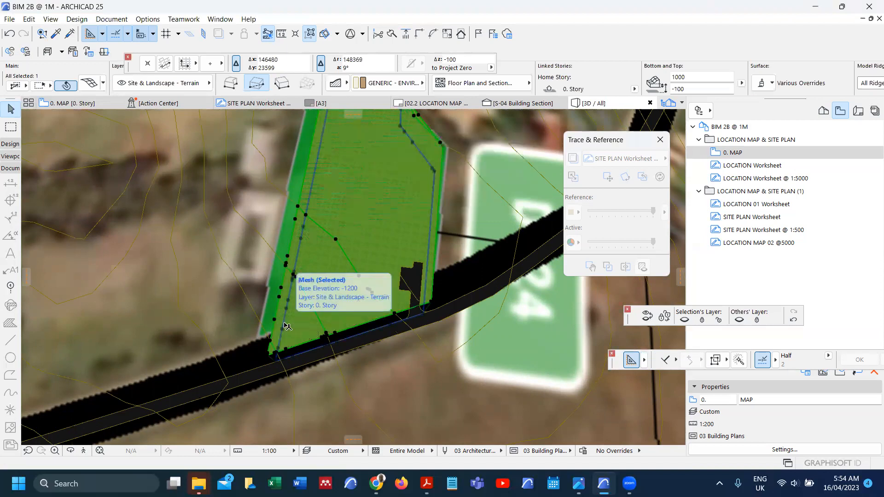
pyautogui.press('Escape')
# Step: Zoom and orbit to inspect the parcel in 3D, then return to the 0. MAP floor plan
pyautogui.scroll(3, 304, 364)
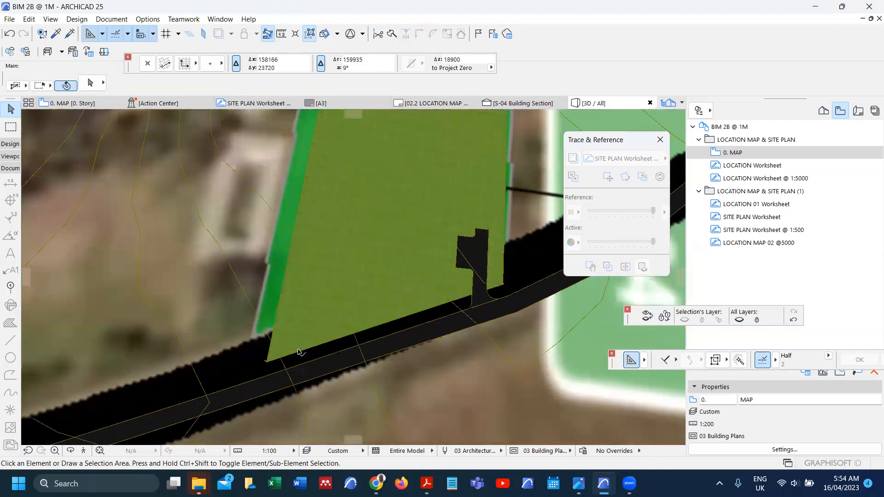
pyautogui.scroll(-3, 309, 374)
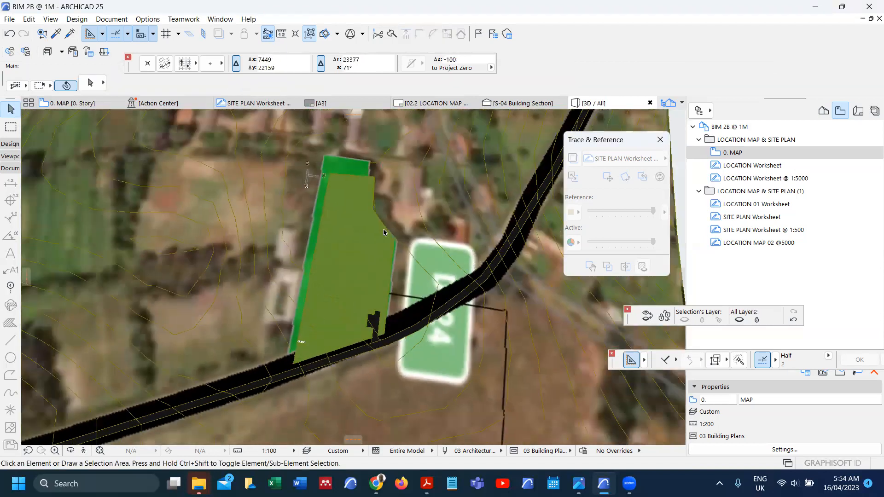
pyautogui.scroll(2, 337, 373)
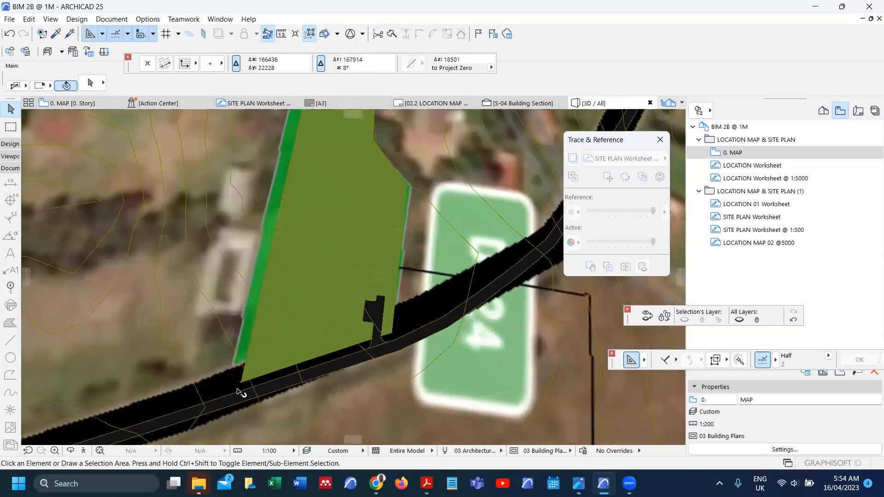
pyautogui.scroll(1, 382, 306)
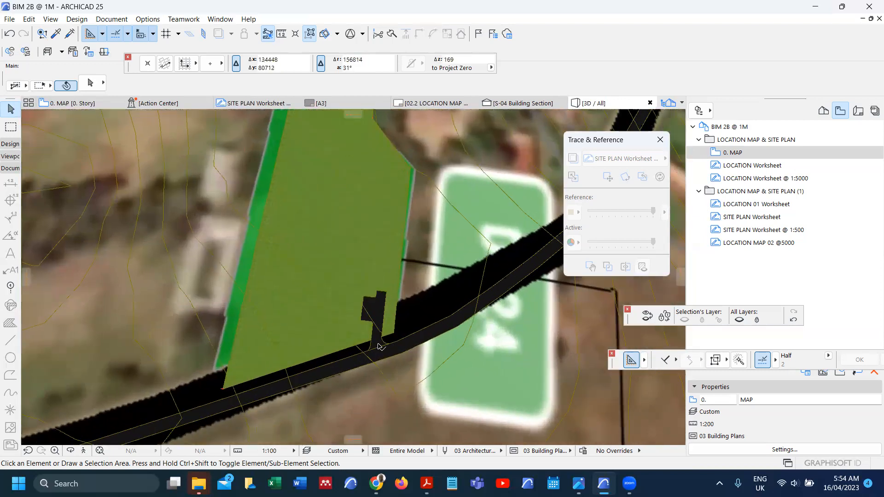
pyautogui.scroll(-3, 375, 322)
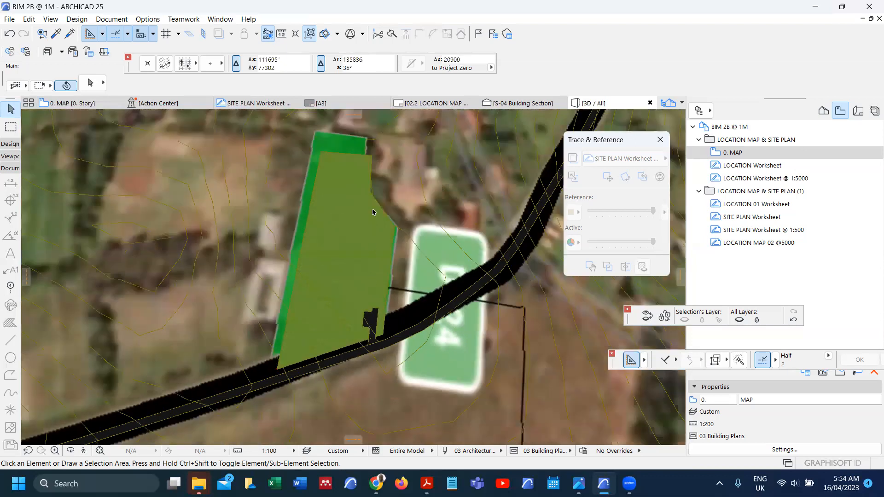
pyautogui.scroll(4, 369, 143)
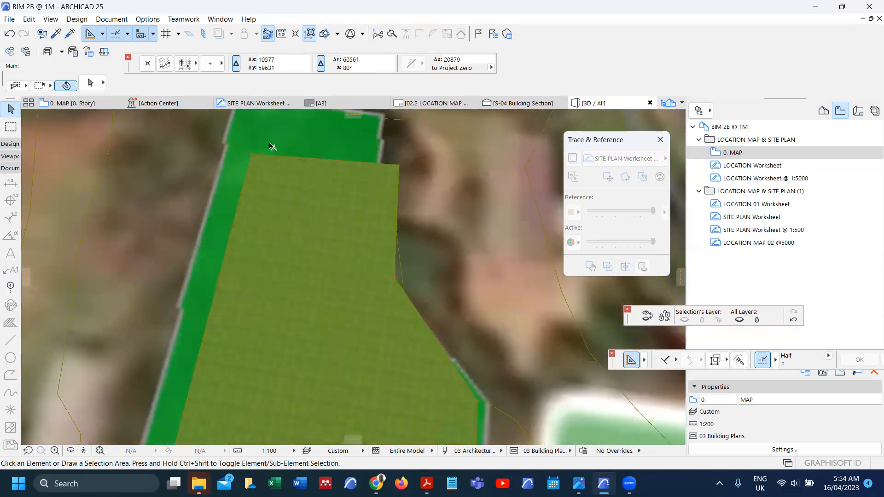
pyautogui.scroll(5, 322, 156)
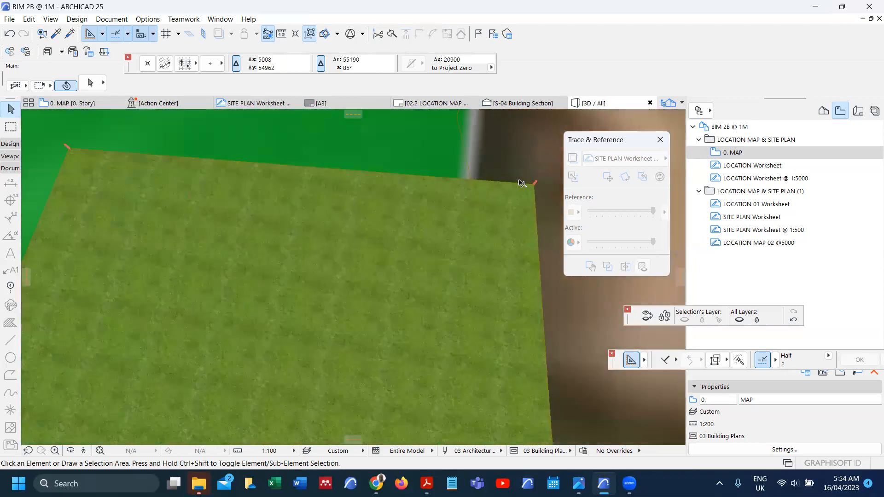
pyautogui.scroll(-5, 518, 184)
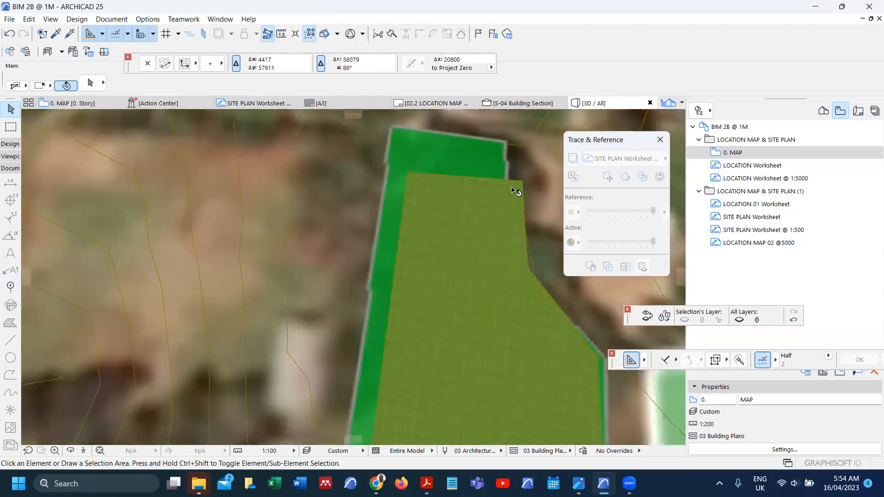
pyautogui.scroll(-4, 516, 191)
pyautogui.scroll(5, 474, 371)
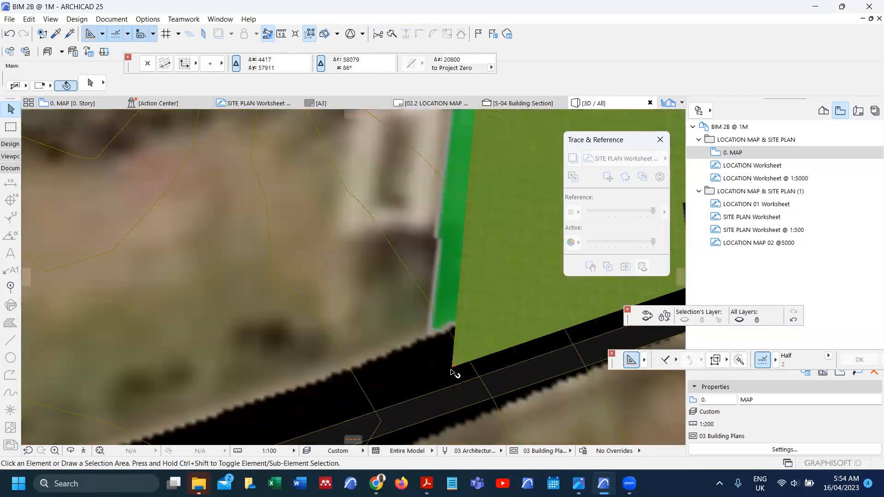
pyautogui.scroll(2, 455, 372)
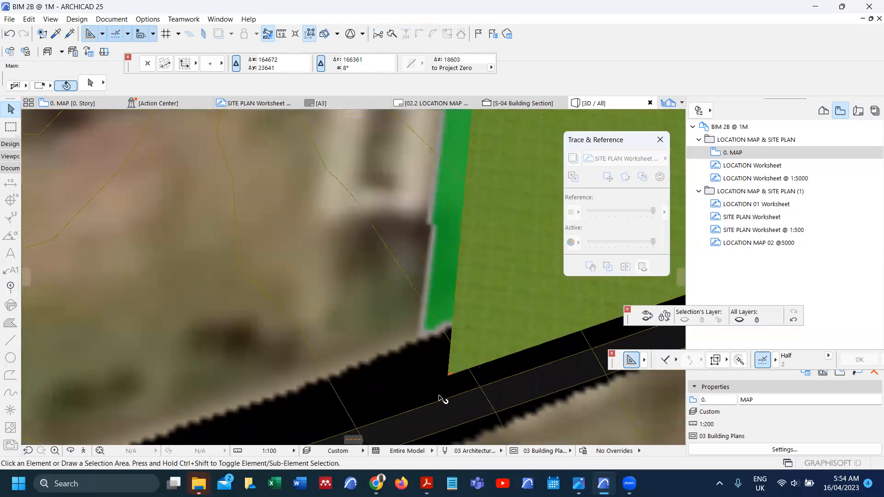
pyautogui.keyDown('shift'); pyautogui.moveTo(444, 376); pyautogui.dragTo(353, 277, button='middle'); pyautogui.keyUp('shift')
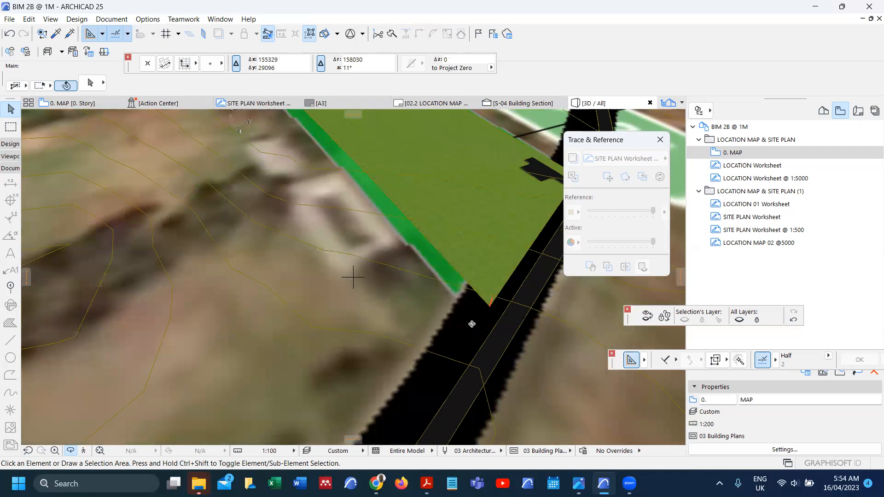
pyautogui.press('F2')
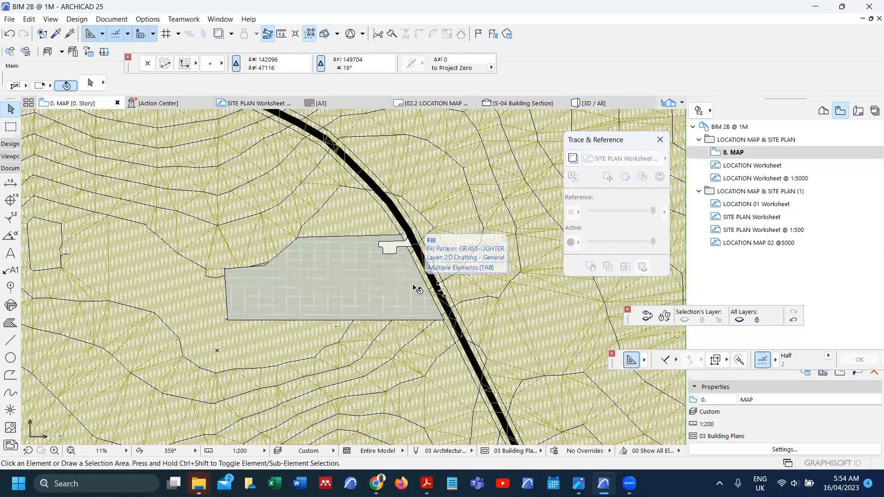
# Step: Show SITE PLAN Worksheet @ 1:500 as a trace reference on the 0. MAP plan
pyautogui.rightClick(737, 230)
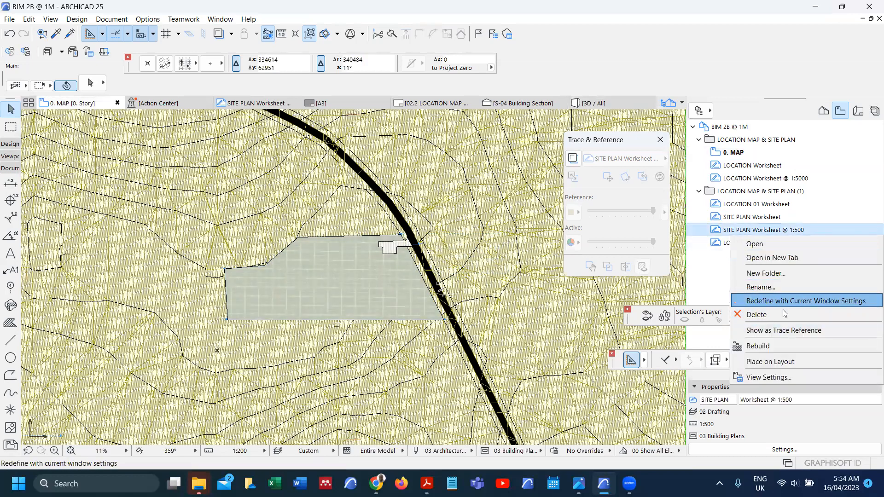
pyautogui.click(784, 330)
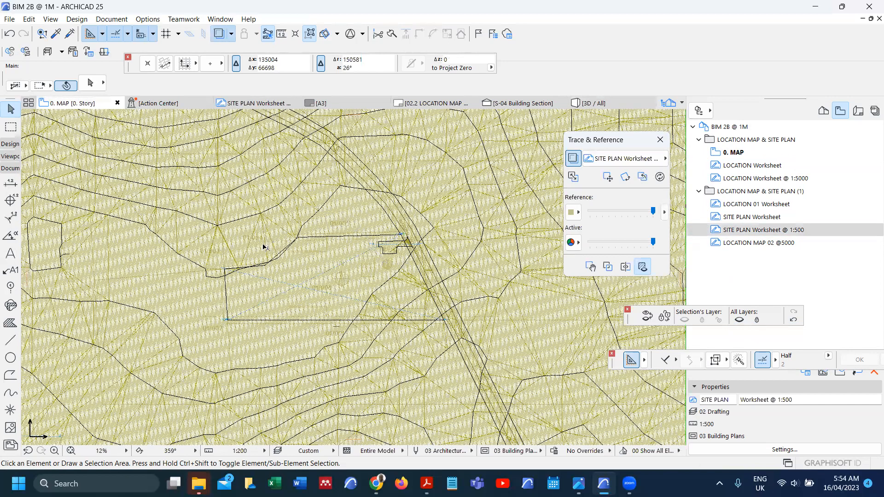
pyautogui.scroll(6, 283, 350)
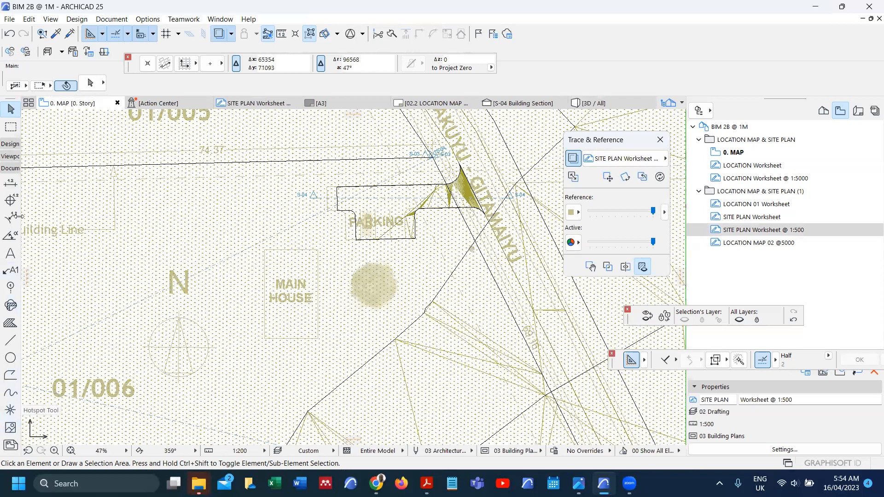
# Step: Expand the design tools and activate the Slab tool on the Structural - Bearing layer
pyautogui.click(9, 144)
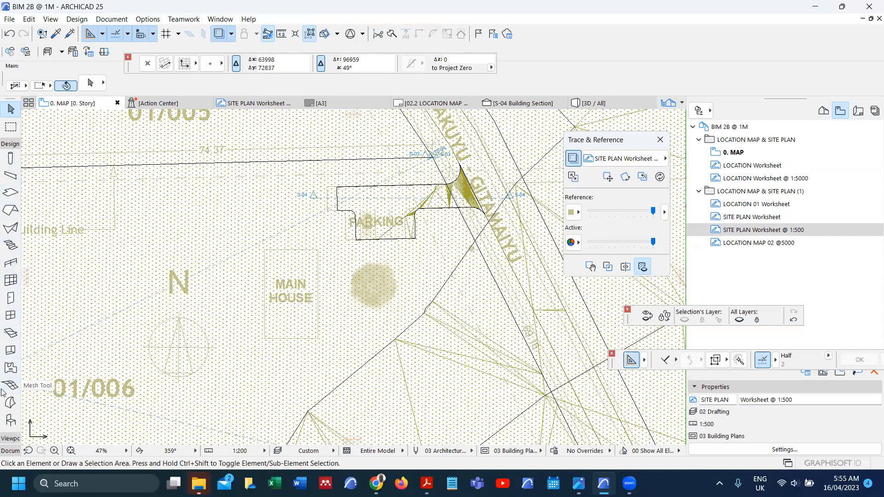
pyautogui.scroll(-3, 6, 401)
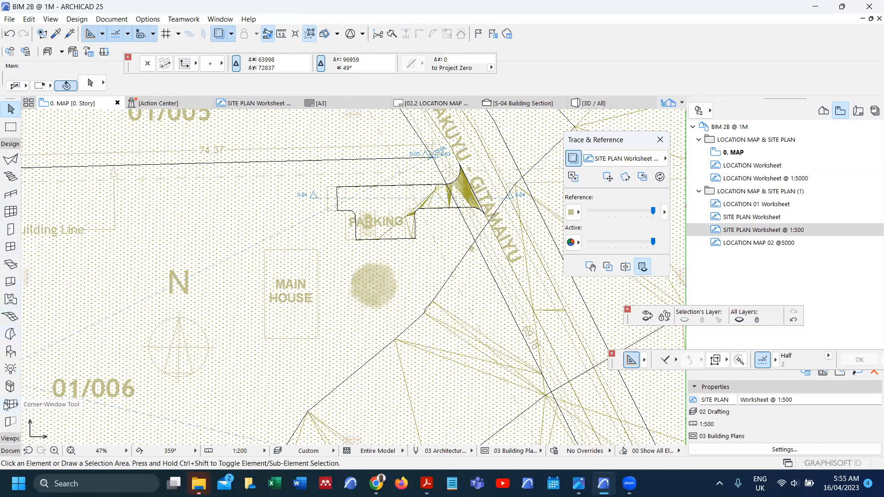
pyautogui.scroll(3, 6, 404)
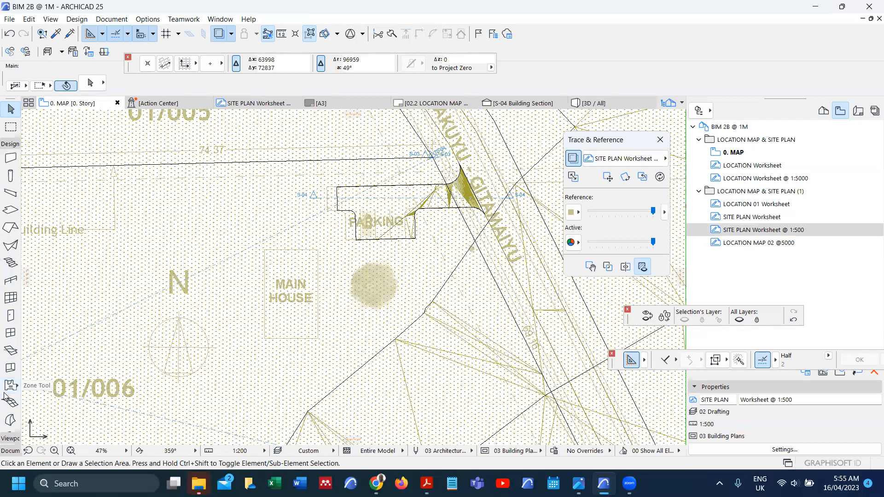
pyautogui.click(11, 210)
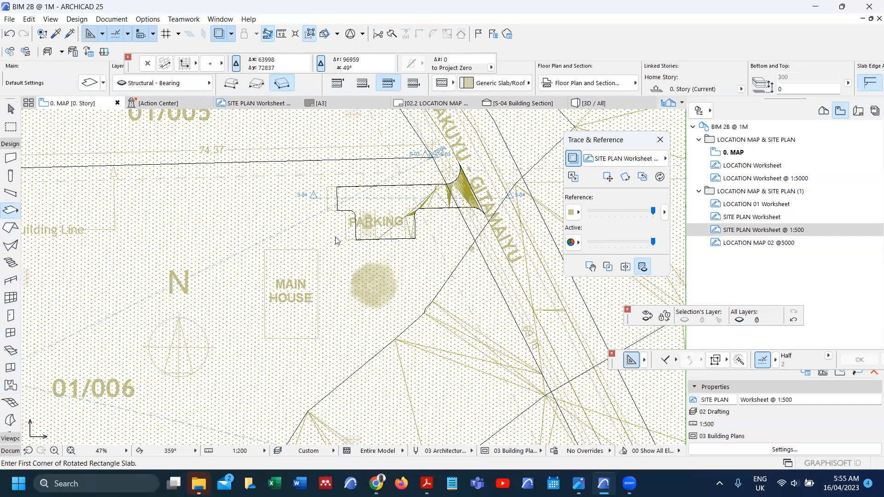
# Step: Set the default slab to Basic Concrete - Structural 300 on the Structural - Grid layer
pyautogui.hotkey('ctrl', 't')
pyautogui.click(462, 106)
pyautogui.click(447, 94)
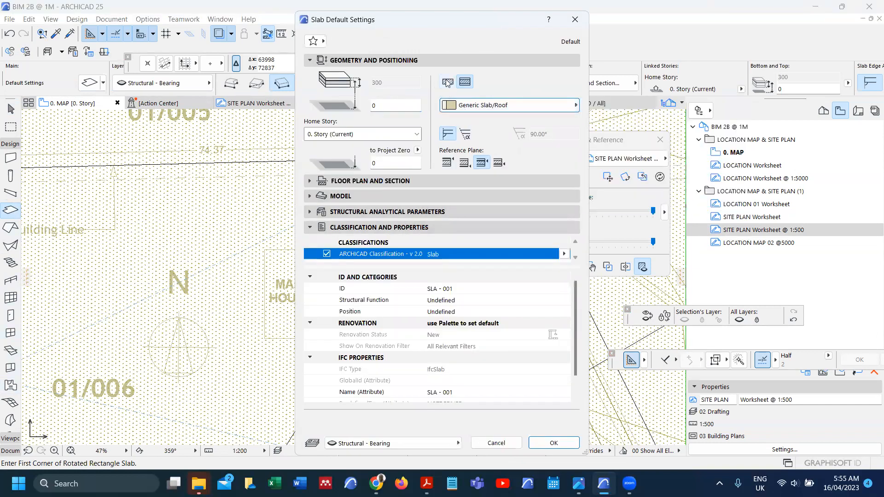
pyautogui.click(447, 82)
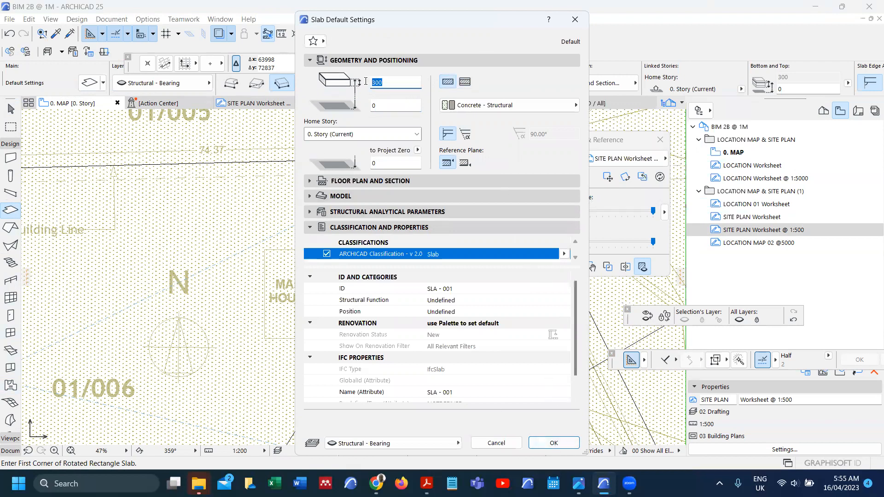
pyautogui.click(459, 444)
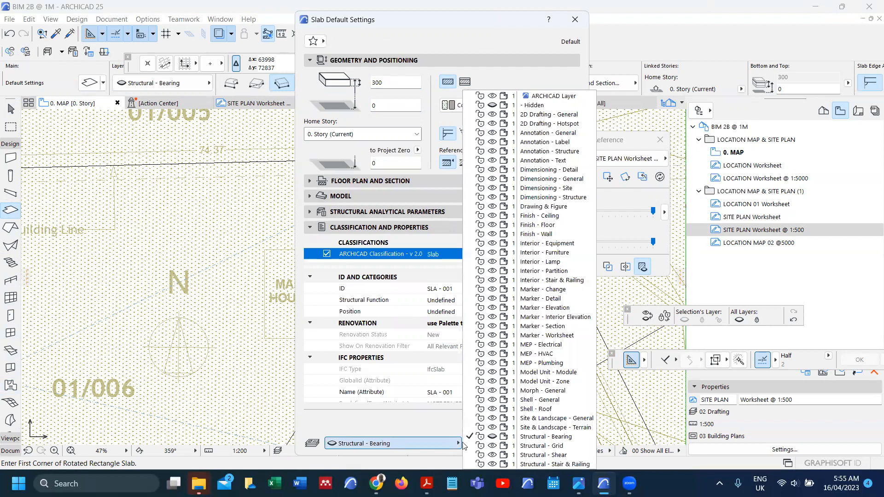
pyautogui.click(510, 446)
pyautogui.click(553, 448)
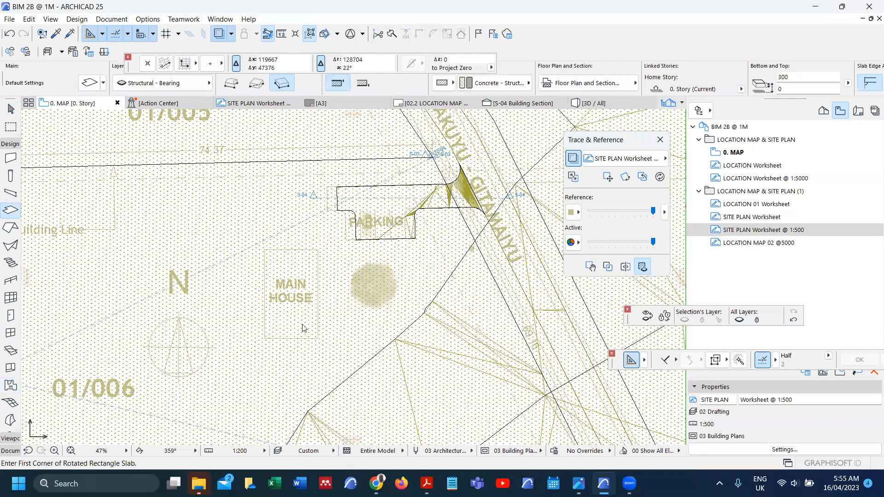
# Step: Draw the slab as a rotated rectangle covering the MAIN HOUSE outline
pyautogui.scroll(1, 260, 245)
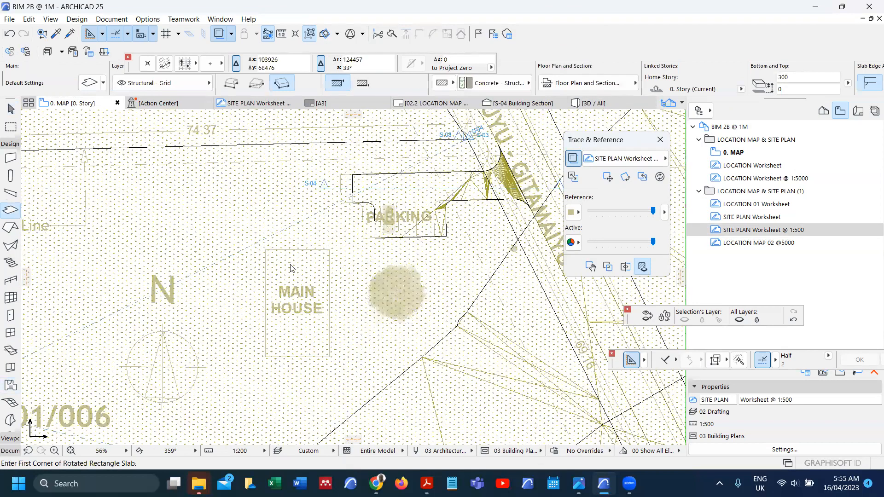
pyautogui.click(266, 250)
pyautogui.scroll(2, 266, 251)
pyautogui.click(360, 250)
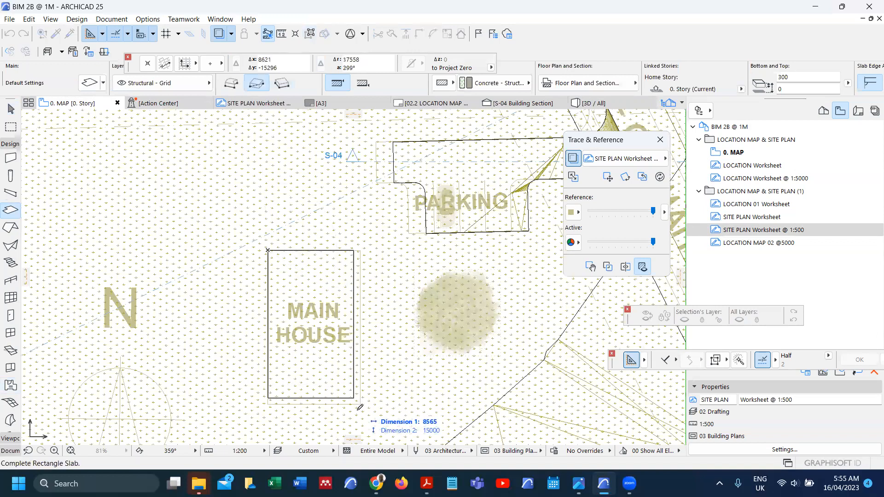
pyautogui.click(361, 404)
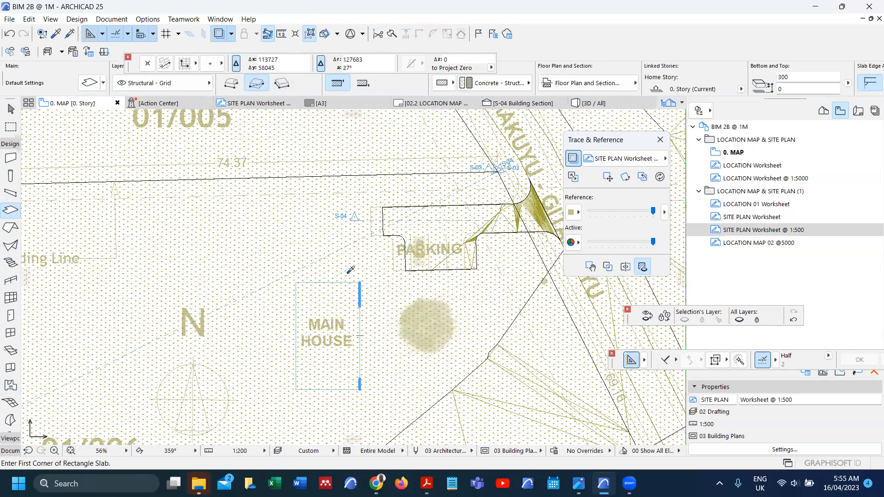
pyautogui.keyDown('alt'); pyautogui.click(323, 414); pyautogui.keyUp('alt')
# Step: Cut a section line through the main house and open the S-04 Building Section
pyautogui.click(323, 414)
pyautogui.doubleClick(328, 228)
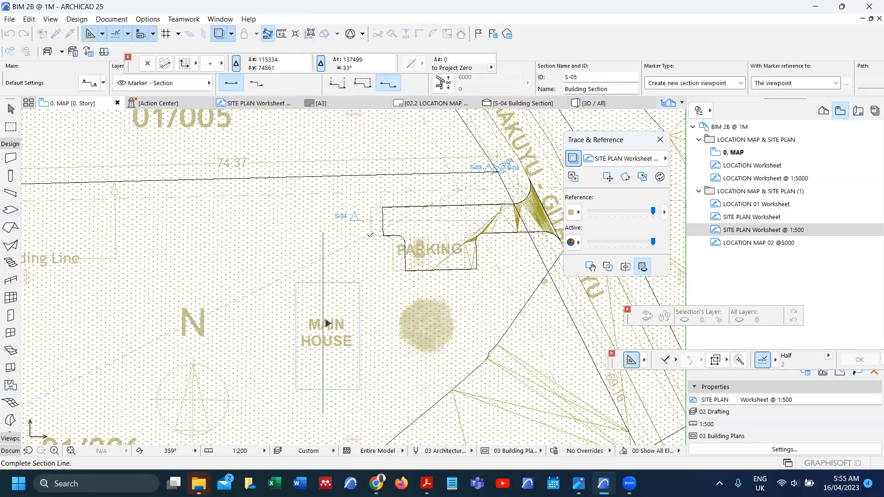
pyautogui.click(334, 251)
pyautogui.keyDown('shift'); pyautogui.click(323, 270); pyautogui.keyUp('shift')
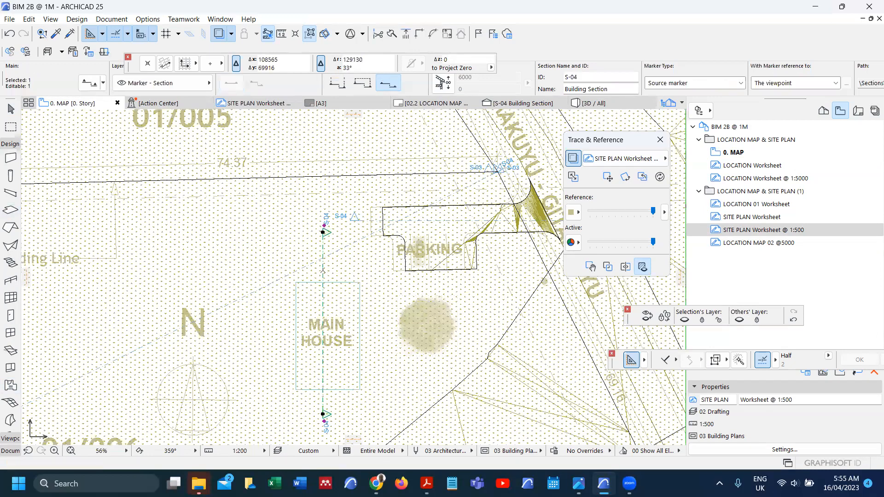
pyautogui.rightClick(323, 271)
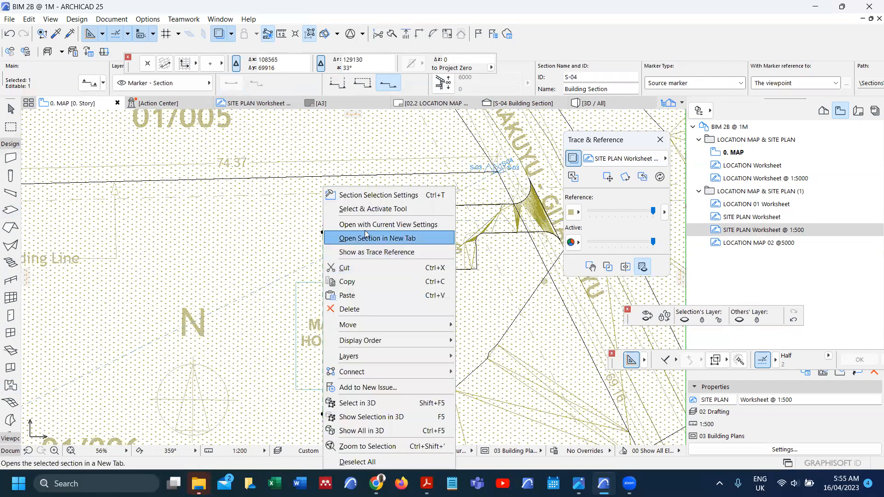
pyautogui.click(370, 224)
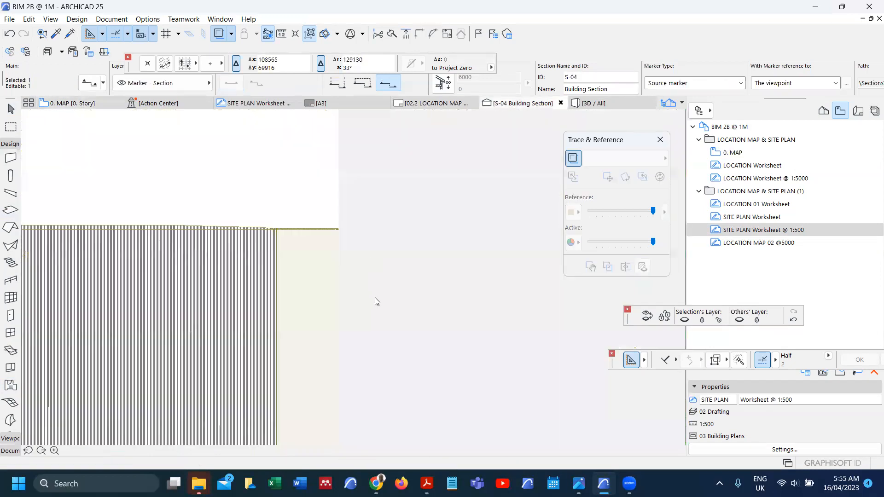
# Step: Select the slab in the section and raise it so its top sits at 21200
pyautogui.scroll(-3, 385, 281)
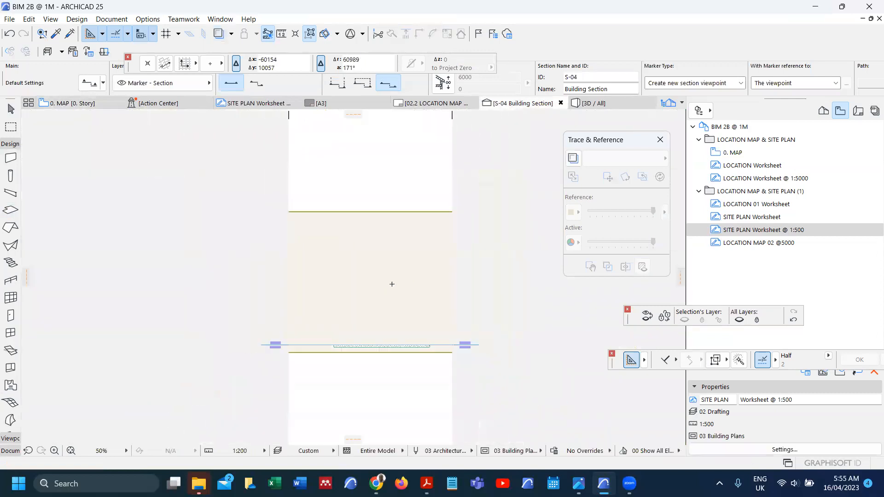
pyautogui.scroll(2, 377, 337)
pyautogui.click(322, 349)
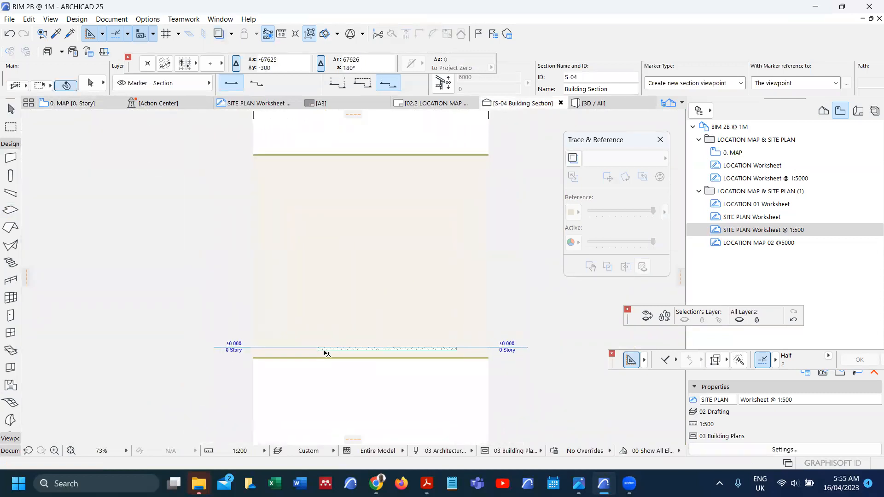
pyautogui.scroll(4, 321, 351)
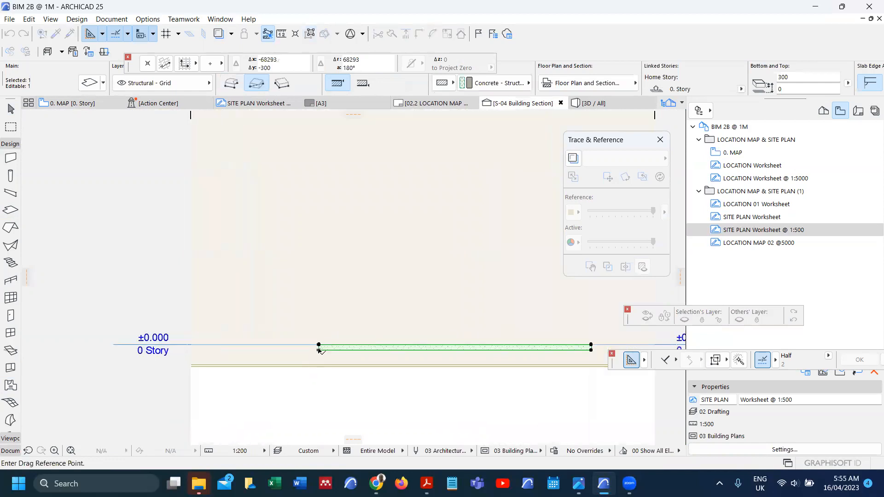
pyautogui.click(319, 350)
pyautogui.scroll(-5, 319, 349)
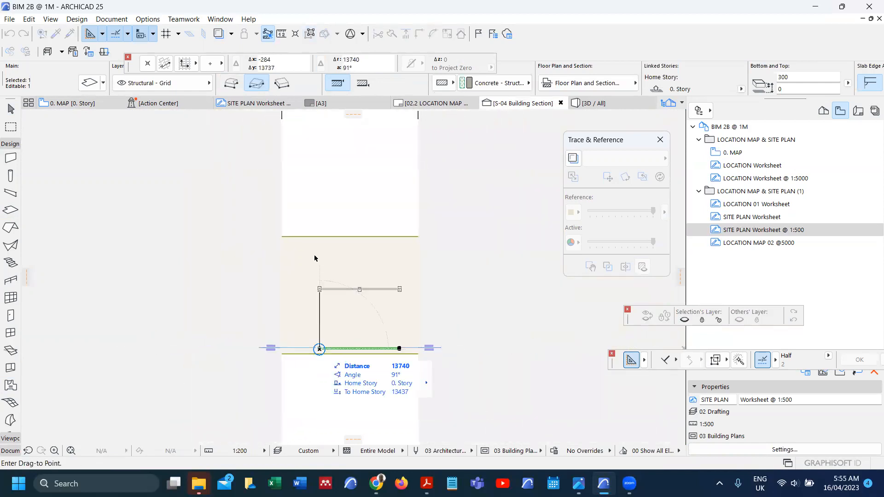
pyautogui.scroll(7, 322, 240)
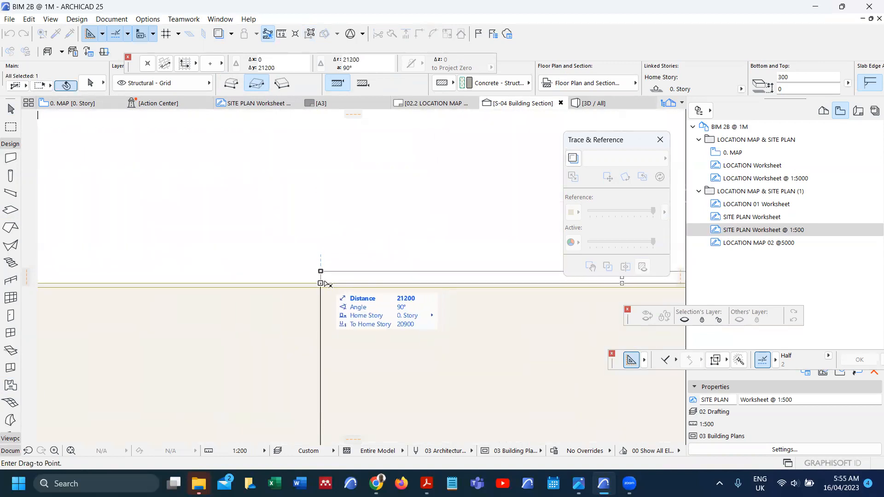
pyautogui.click(322, 284)
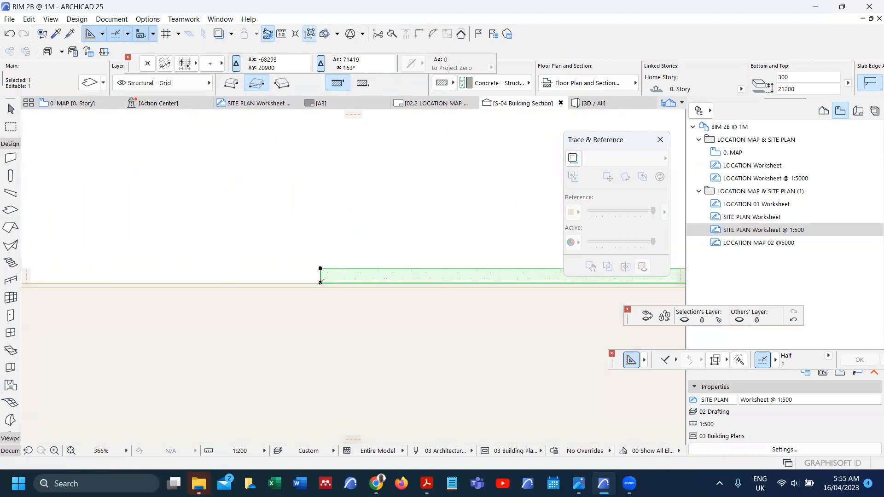
pyautogui.scroll(3, 320, 282)
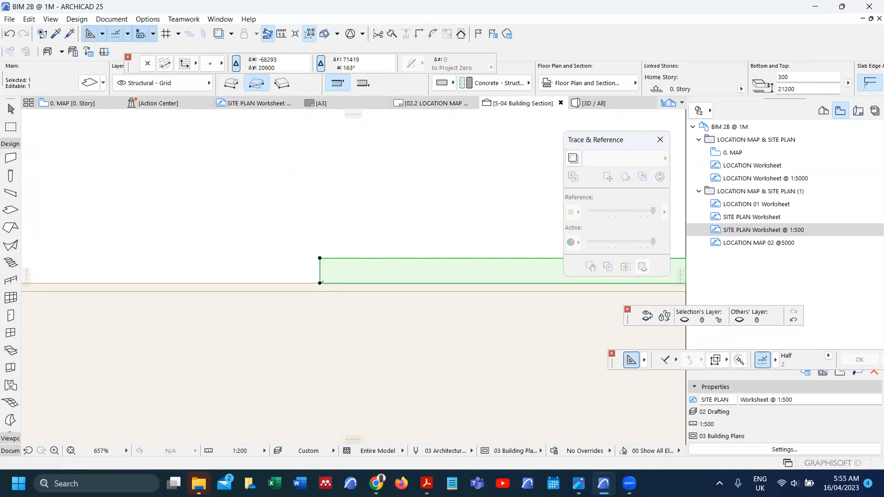
# Step: Move the slab up a further 200 so its top reaches 21400, then deselect it
pyautogui.click(321, 283)
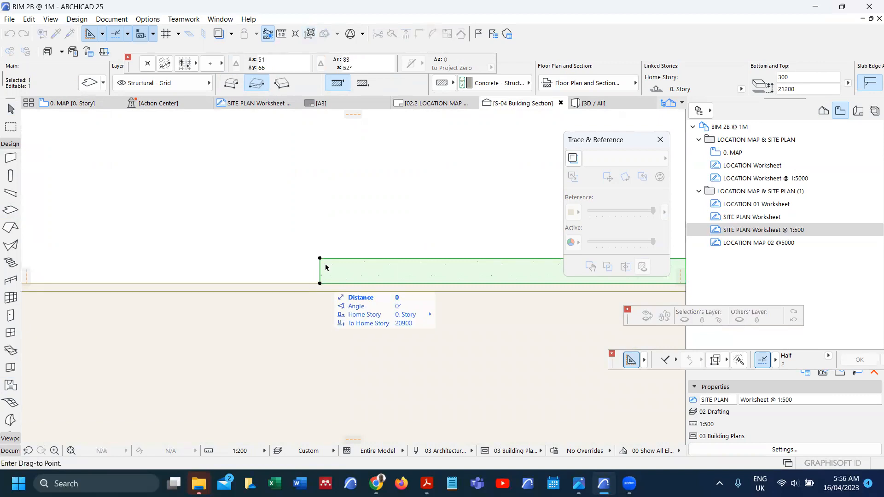
pyautogui.press('Tab')
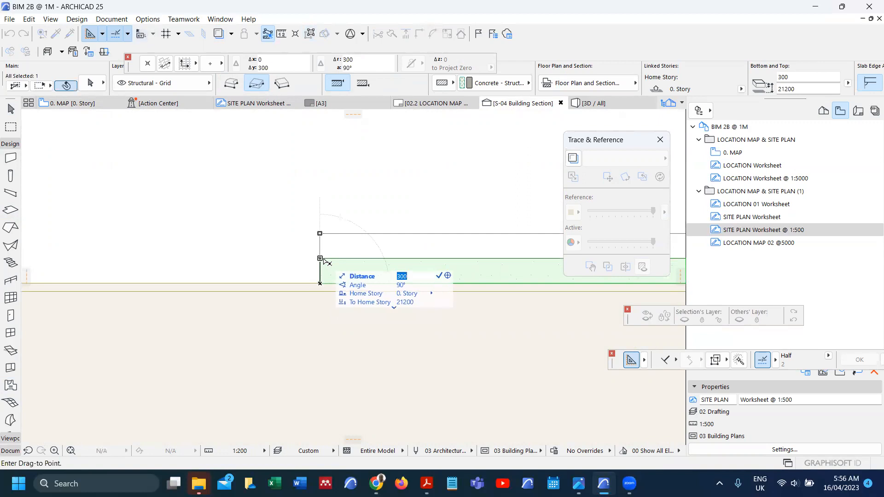
pyautogui.write('200')
pyautogui.press('Return')
pyautogui.scroll(-3, 289, 281)
pyautogui.scroll(5, 447, 258)
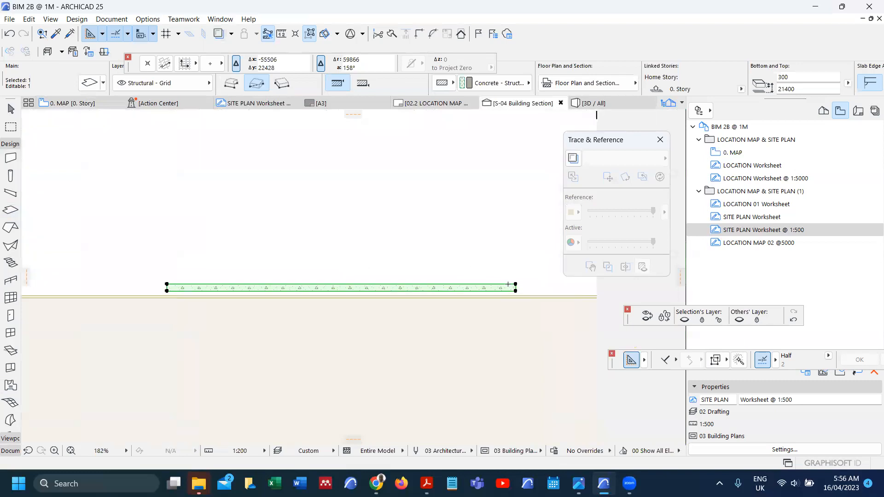
pyautogui.scroll(-4, 456, 308)
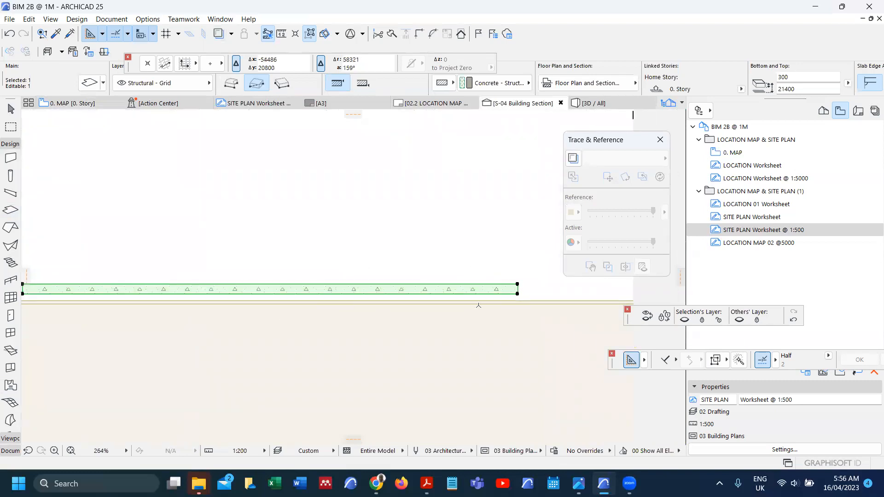
pyautogui.press('Escape')
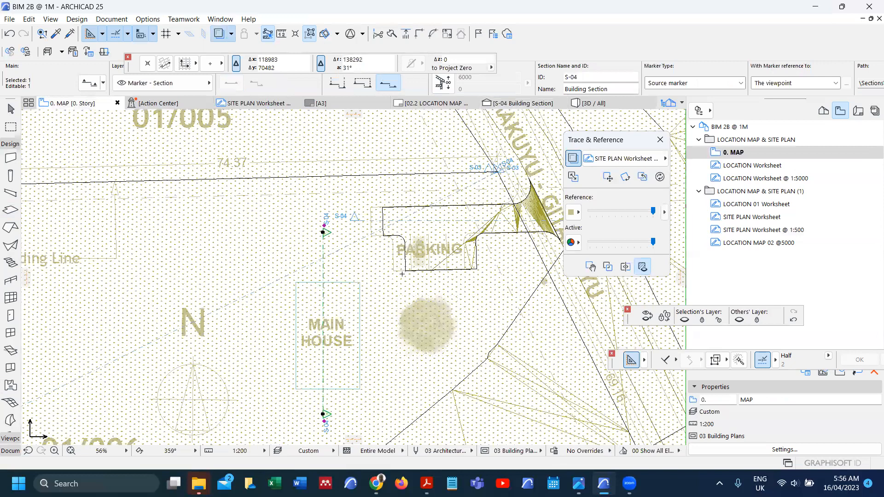
# Step: Set the site plan's drawing scale to 1:500
pyautogui.scroll(-3, 402, 274)
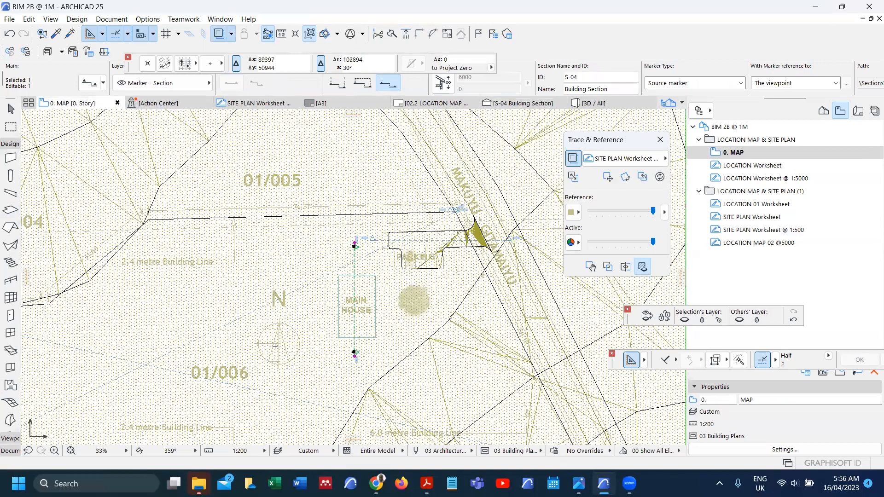
pyautogui.scroll(-1, 341, 304)
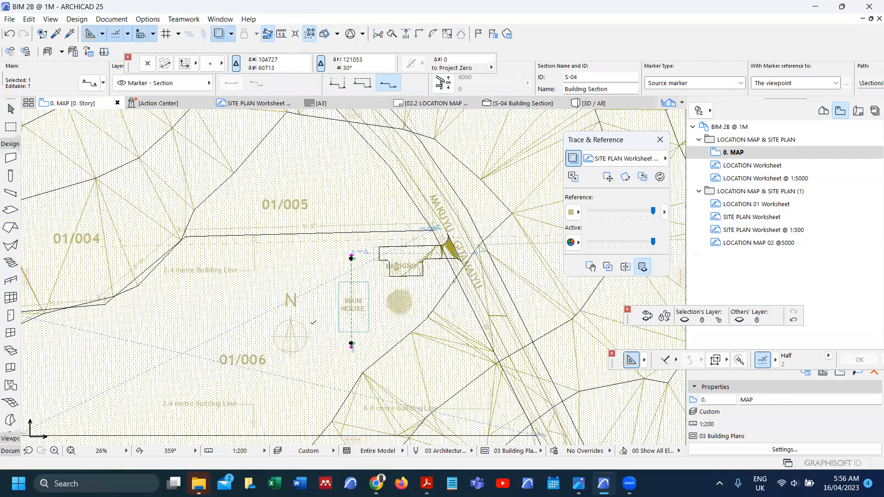
pyautogui.scroll(1, 313, 323)
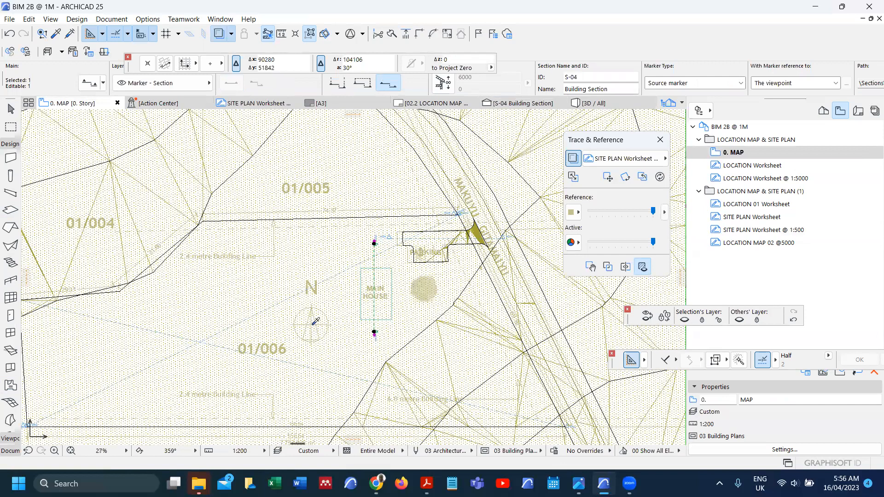
pyautogui.press('Escape')
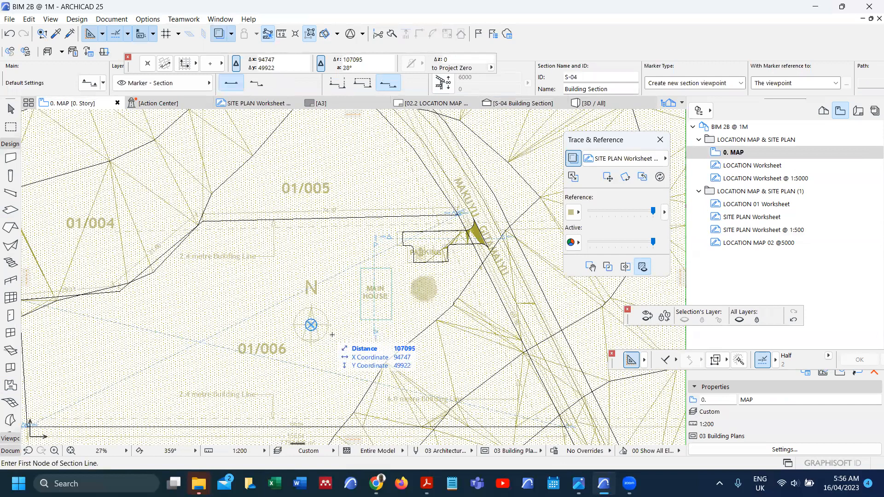
pyautogui.scroll(1, 311, 325)
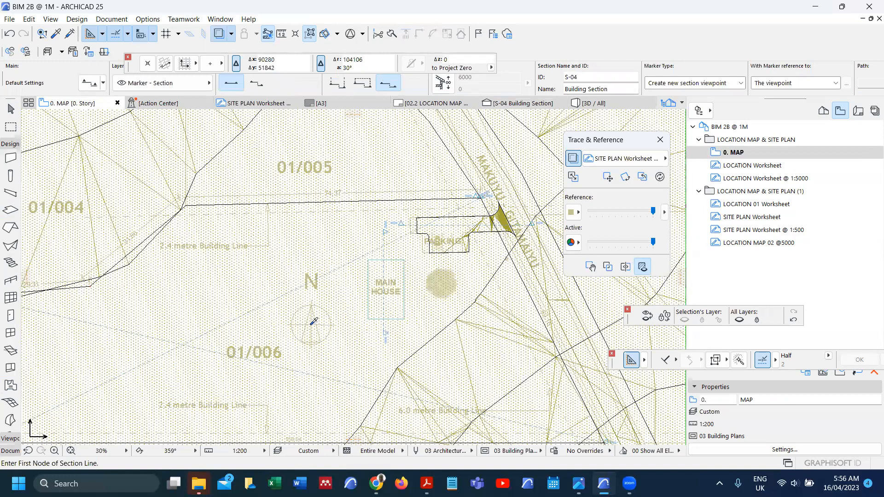
pyautogui.scroll(5, 312, 323)
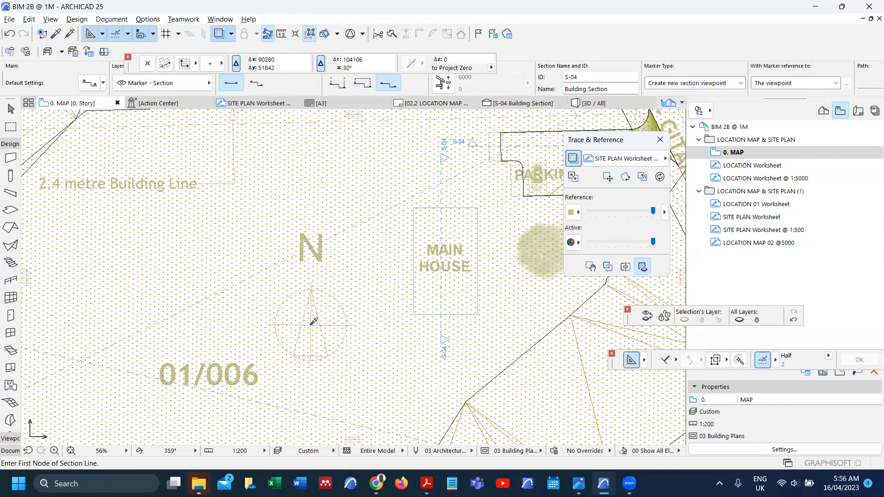
pyautogui.keyDown('alt'); pyautogui.click(312, 322); pyautogui.keyUp('alt')
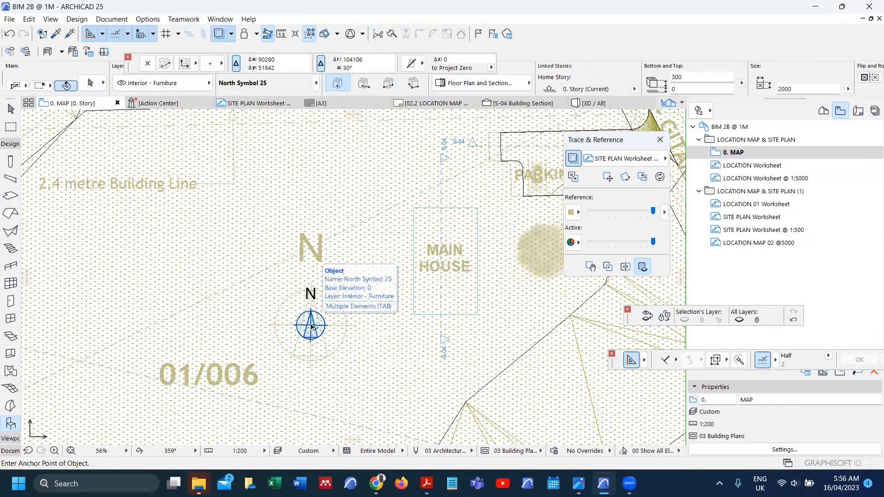
pyautogui.click(246, 453)
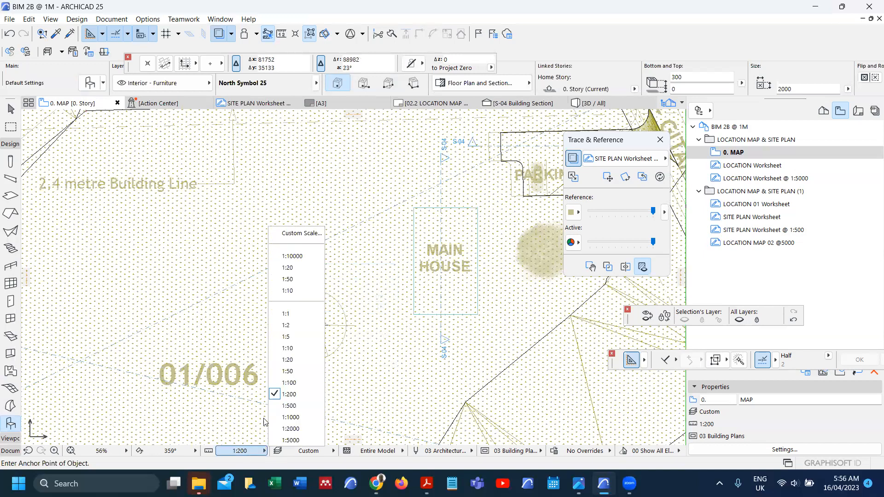
pyautogui.click(291, 408)
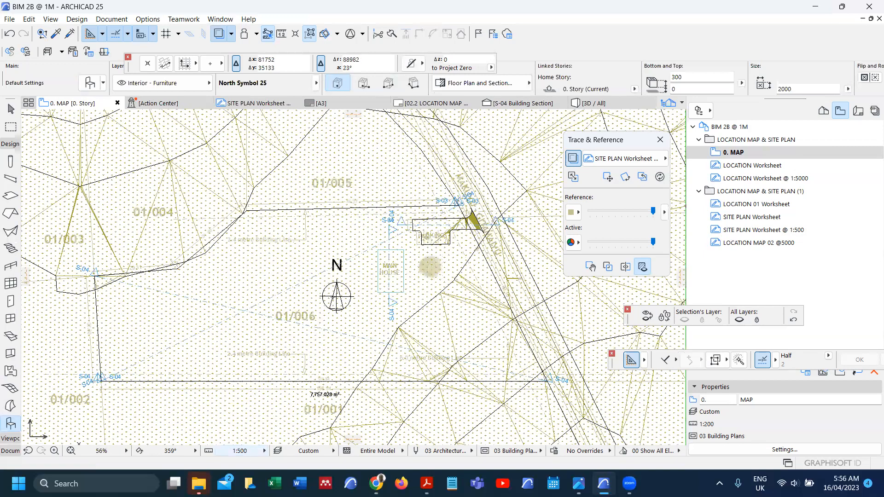
# Step: Set the north symbol's 3D Detail Level to Detailed under Representation and Surfaces
pyautogui.click(337, 298)
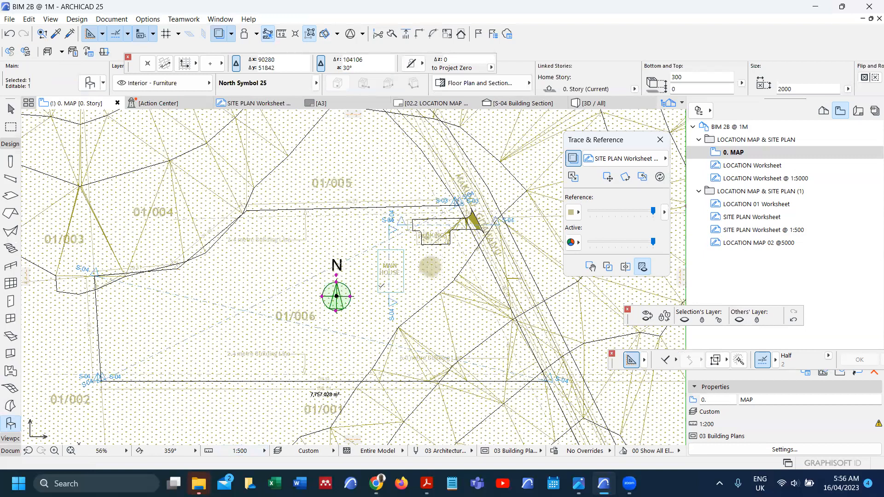
pyautogui.hotkey('ctrl', 't')
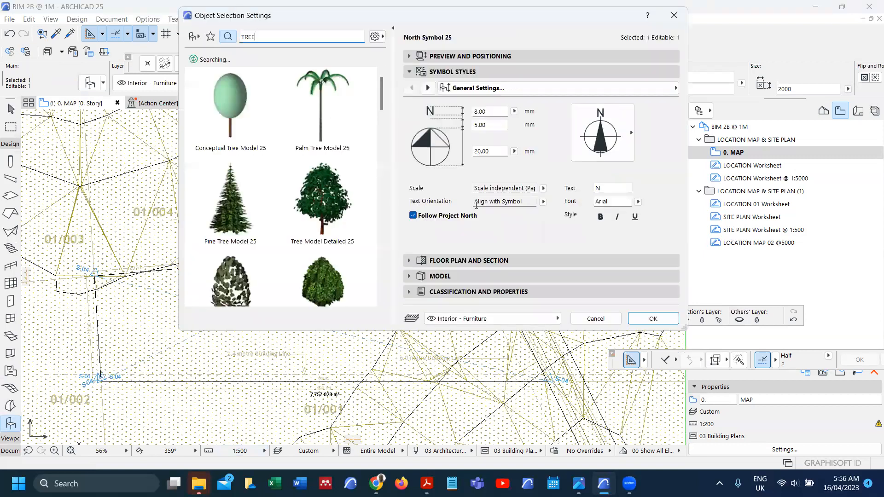
pyautogui.click(409, 56)
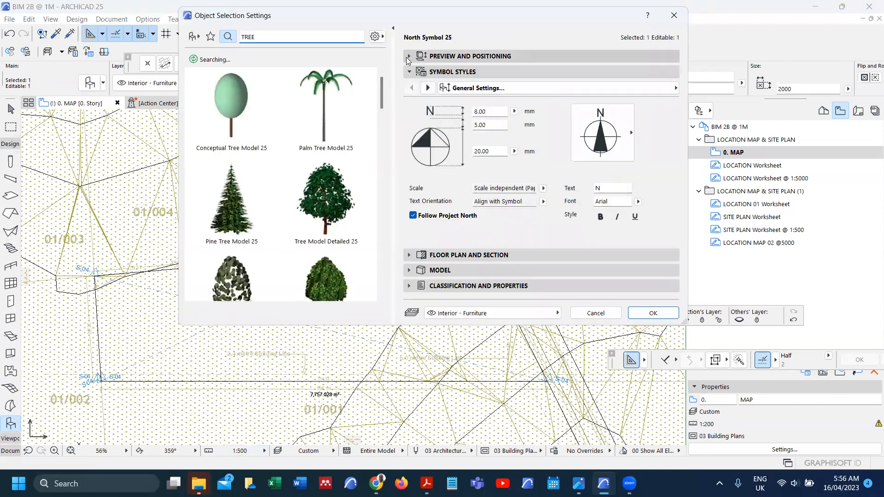
pyautogui.click(547, 107)
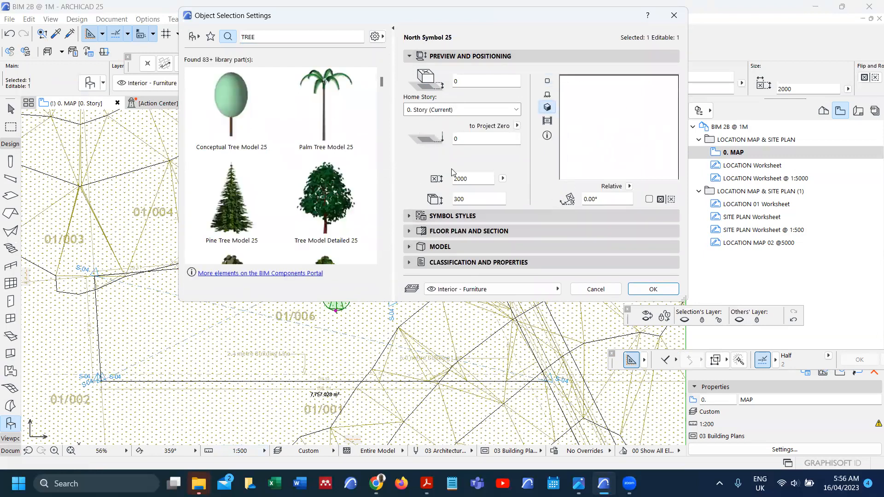
pyautogui.click(409, 219)
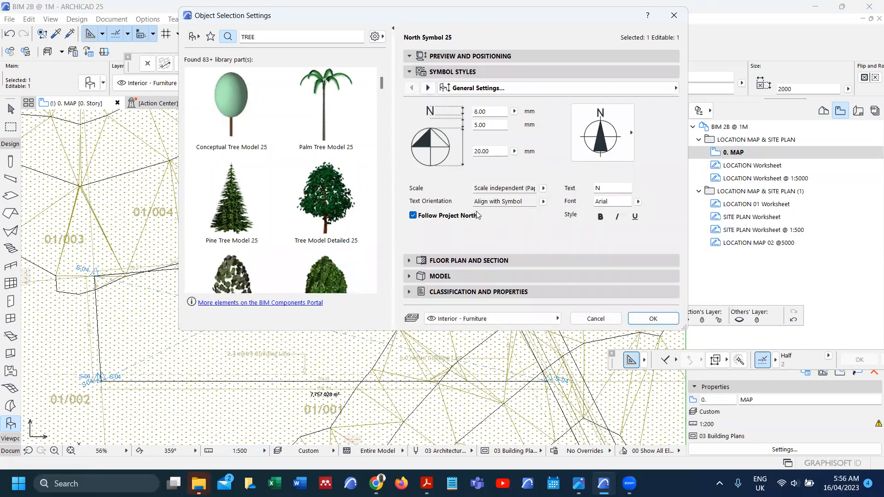
pyautogui.click(428, 88)
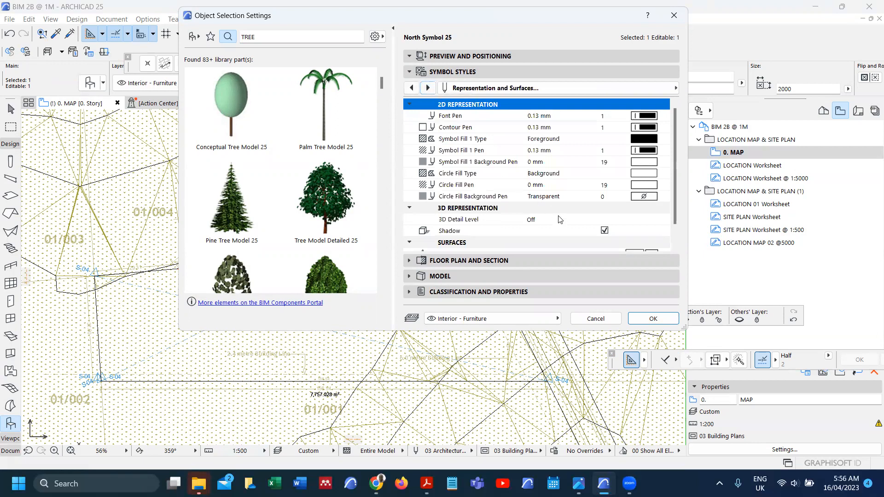
pyautogui.click(605, 223)
pyautogui.click(663, 219)
pyautogui.click(685, 227)
pyautogui.click(409, 56)
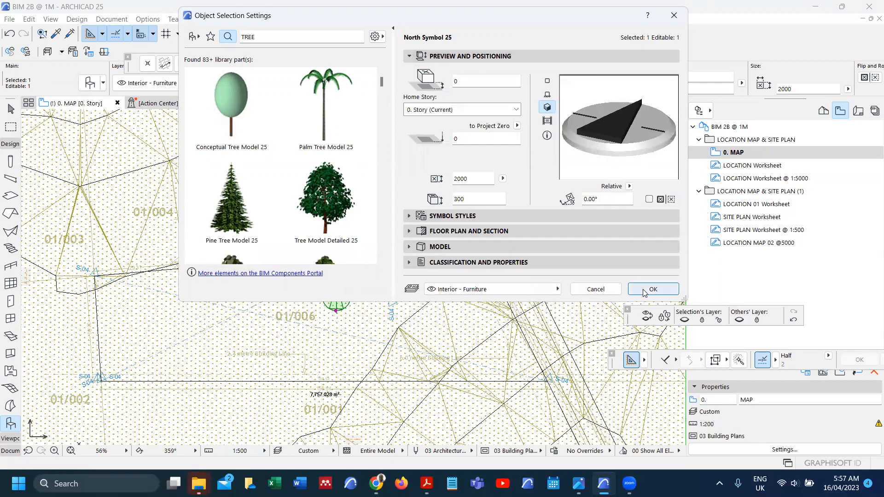
pyautogui.click(653, 289)
pyautogui.scroll(1, 343, 313)
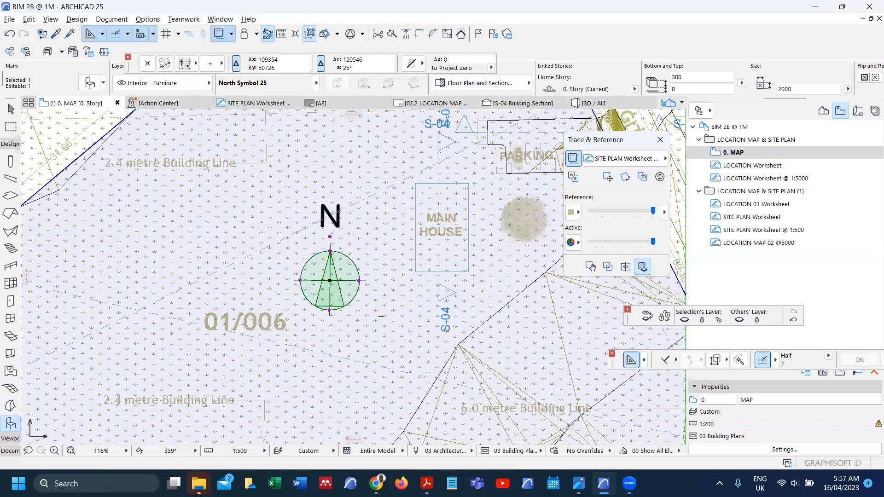
# Step: Cut a section line through the north symbol and open the S-04 section view
pyautogui.press('Escape')
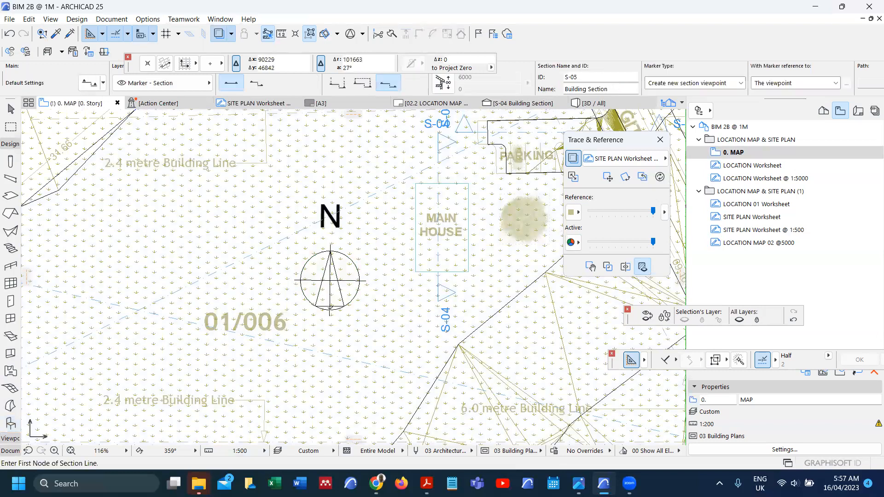
pyautogui.click(330, 311)
pyautogui.click(330, 198)
pyautogui.click(342, 214)
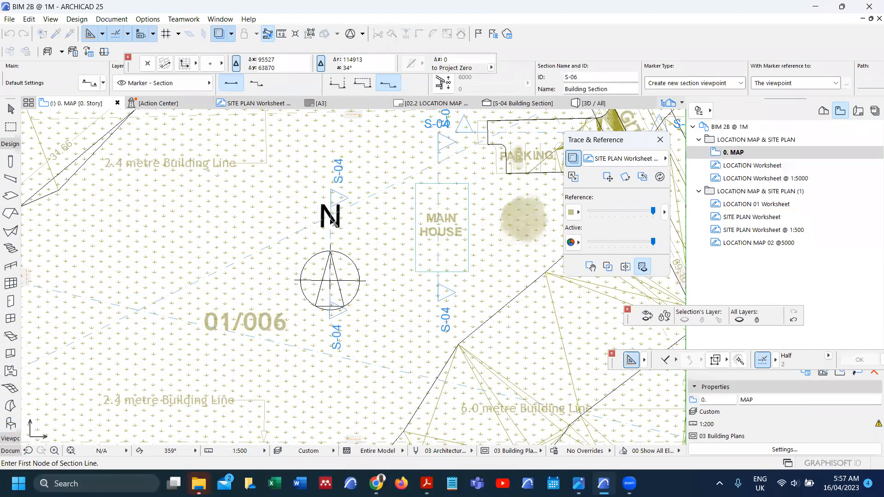
pyautogui.rightClick(309, 198)
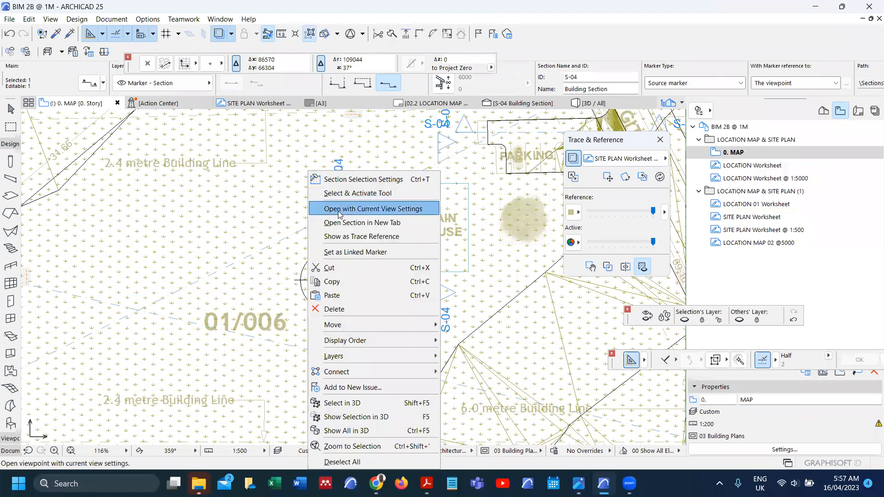
pyautogui.click(343, 206)
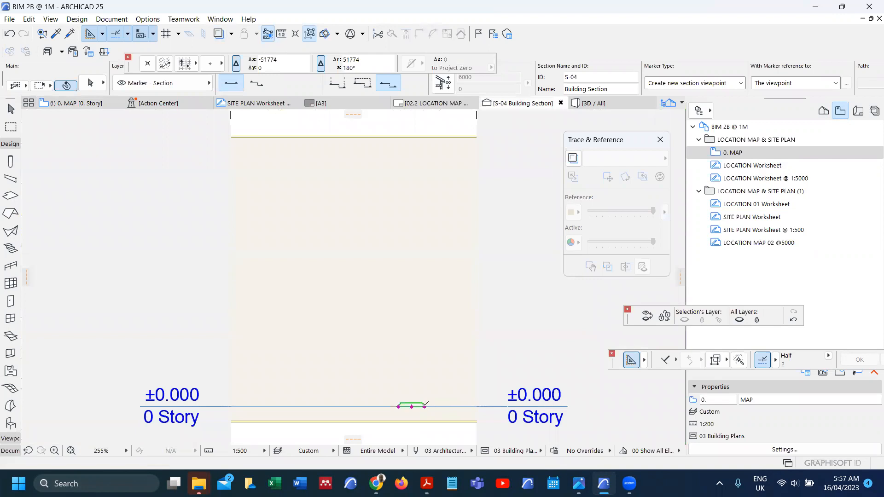
# Step: Drag the north symbol up 20900 onto the terrain top, then view the model in 3D
pyautogui.hotkey('ctrl', 'd')
pyautogui.click(424, 407)
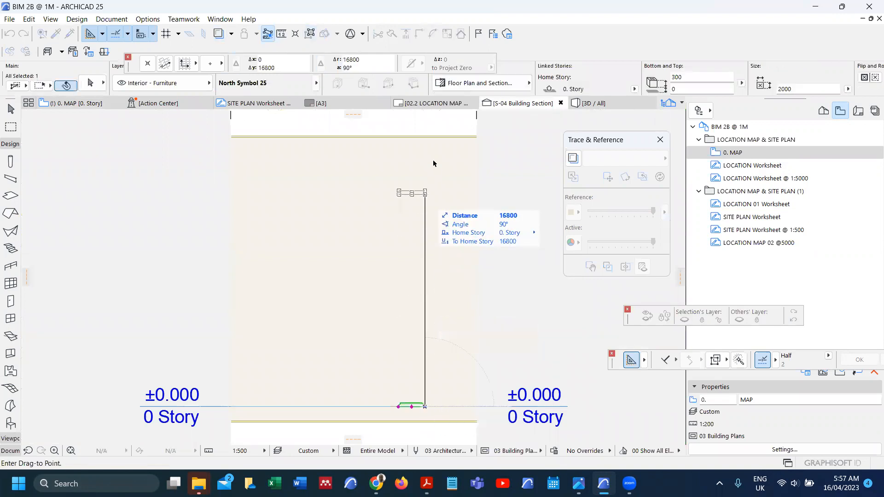
pyautogui.scroll(5, 431, 136)
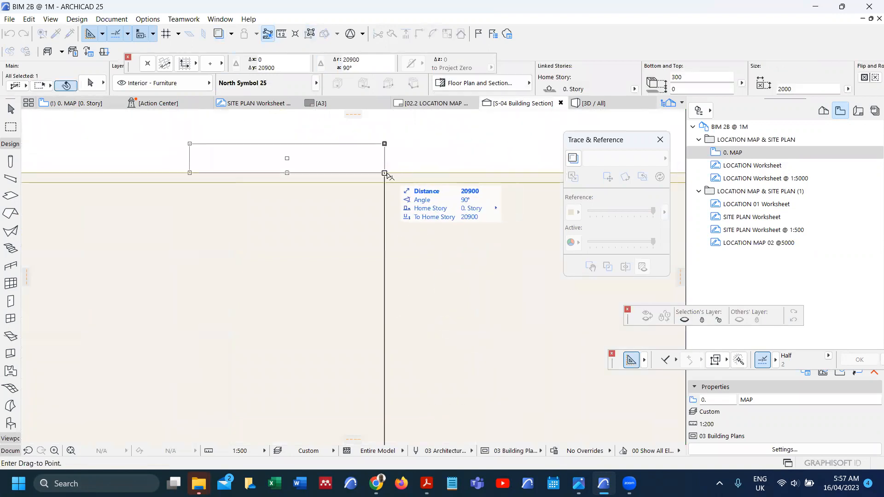
pyautogui.click(385, 174)
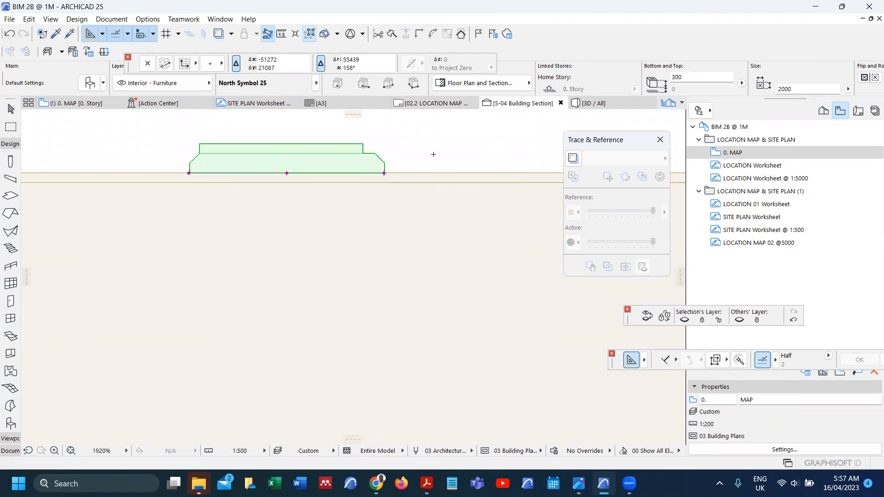
pyautogui.press('F2')
pyautogui.press('Escape')
pyautogui.press('F3')
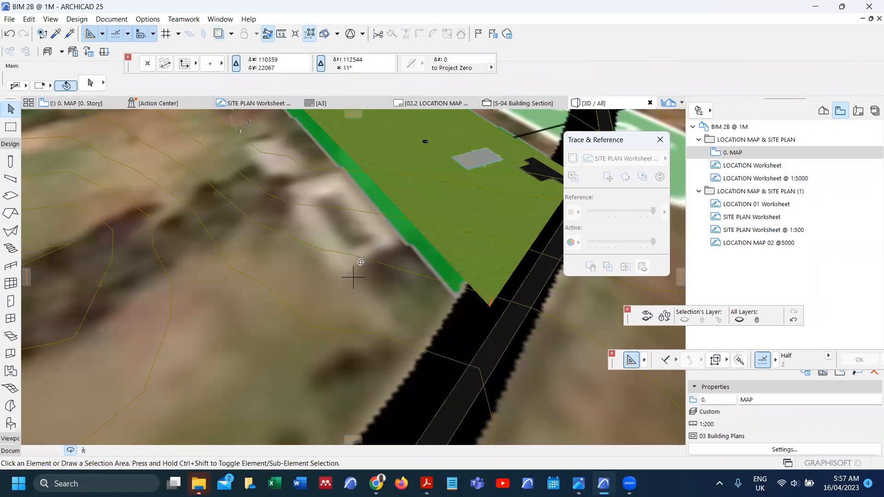
# Step: Zoom around the grassed site in 3D to check the north symbol, then return to 0. MAP
pyautogui.scroll(-3, 333, 325)
pyautogui.scroll(-2, 378, 264)
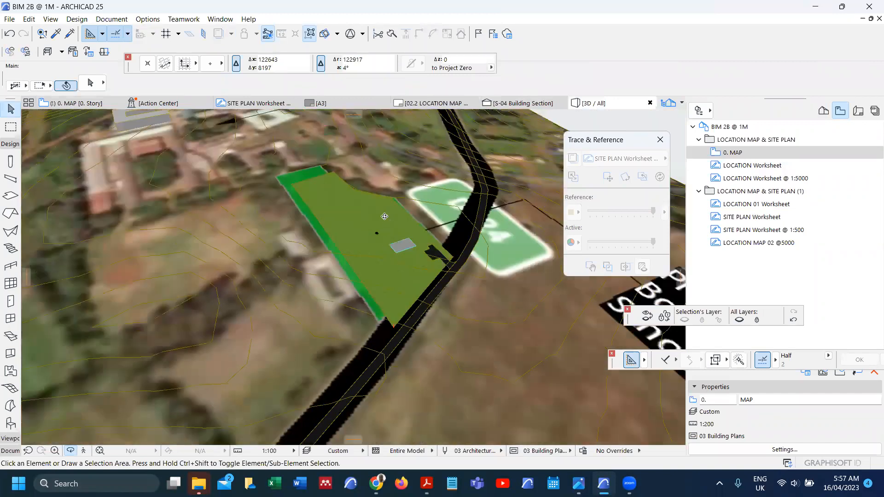
pyautogui.scroll(4, 377, 232)
pyautogui.scroll(6, 372, 240)
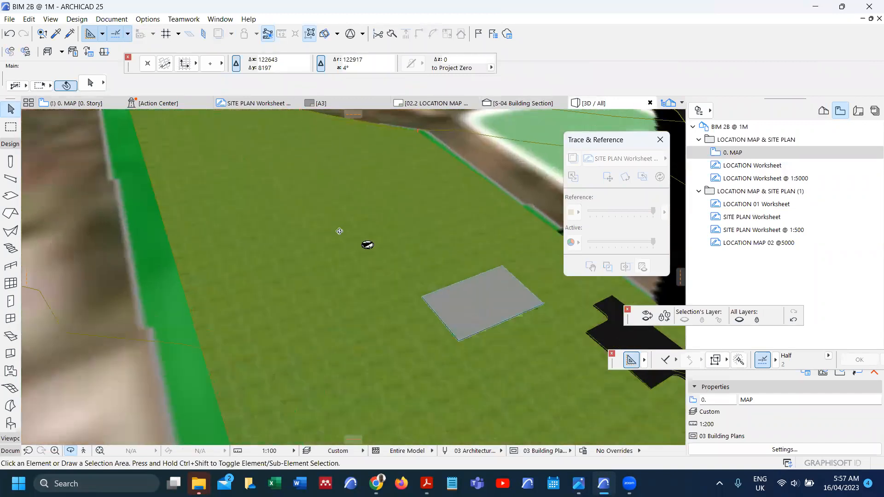
pyautogui.scroll(3, 371, 248)
pyautogui.scroll(-4, 372, 250)
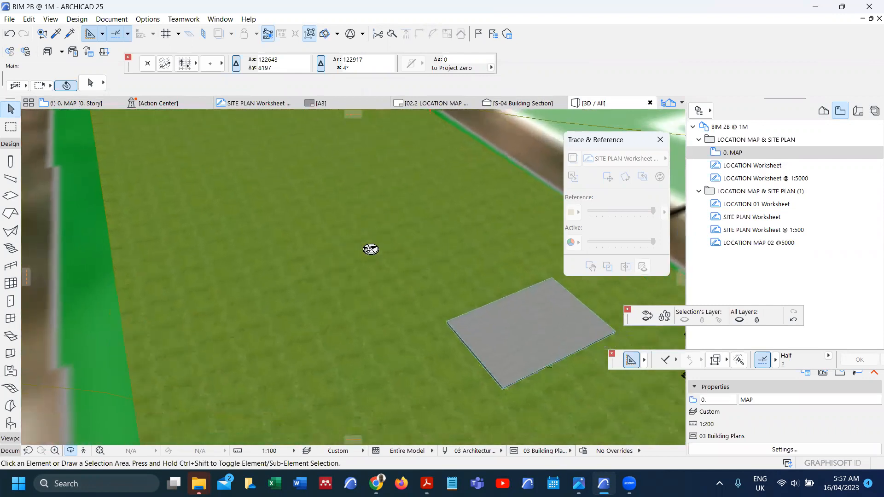
pyautogui.scroll(-4, 385, 259)
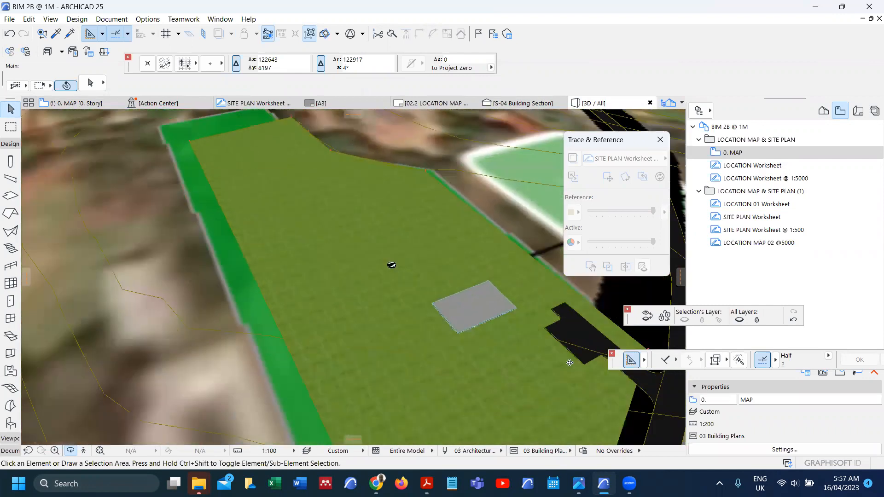
pyautogui.scroll(-4, 391, 274)
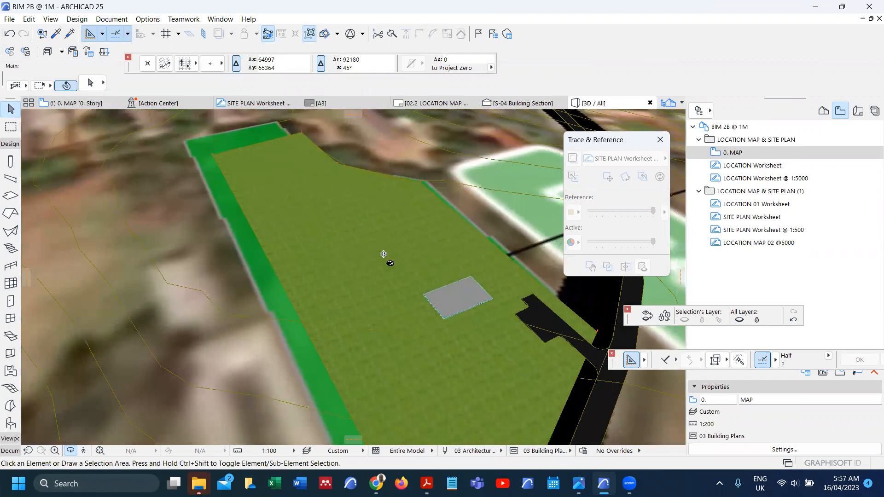
pyautogui.scroll(2, 489, 306)
pyautogui.scroll(2, 489, 306)
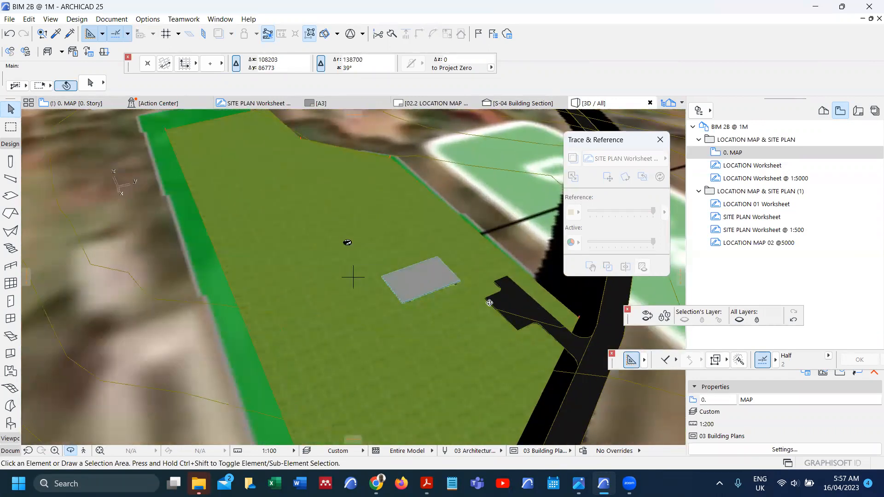
pyautogui.press('F2')
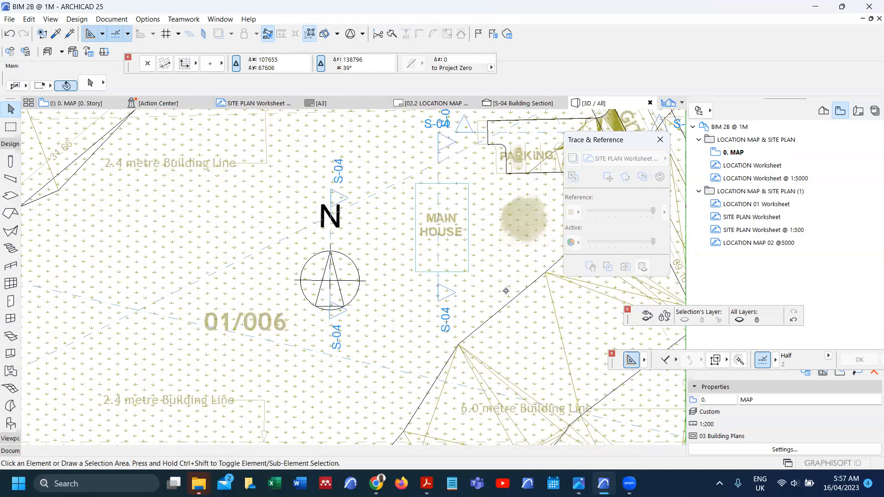
# Step: Search the object library for CAR and choose Car 02 25
pyautogui.click(9, 423)
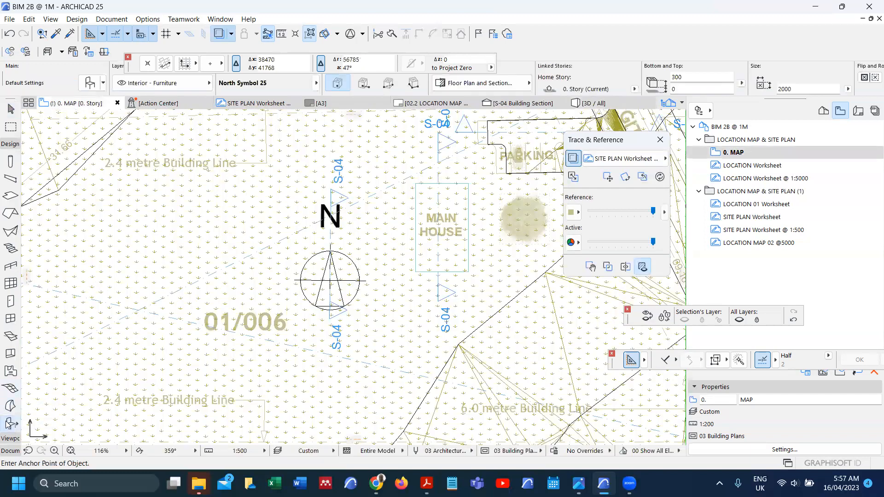
pyautogui.hotkey('ctrl', 't')
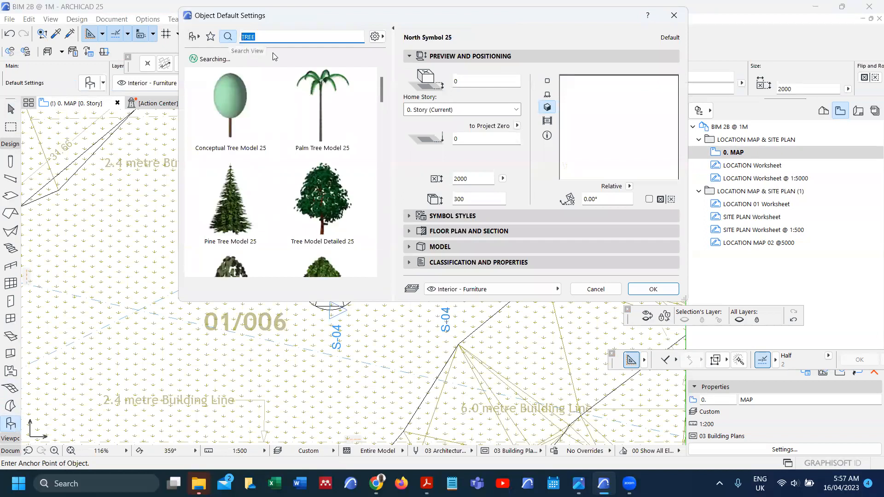
pyautogui.write('CAR')
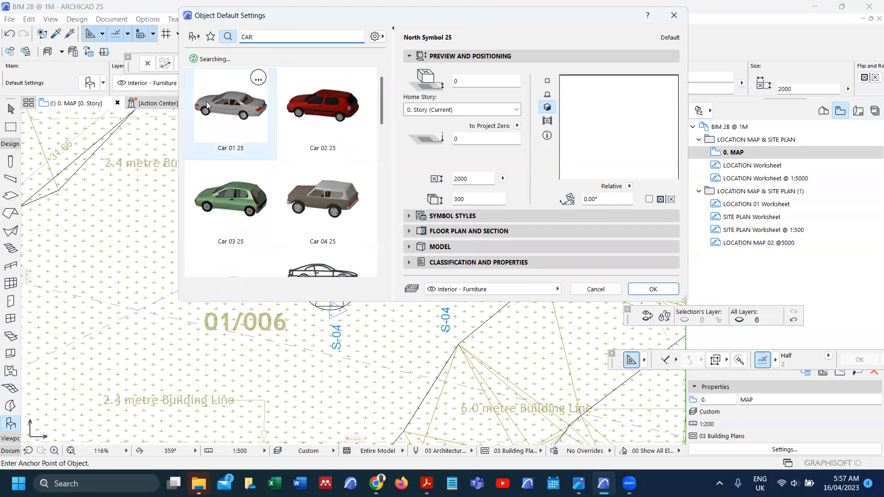
pyautogui.click(323, 108)
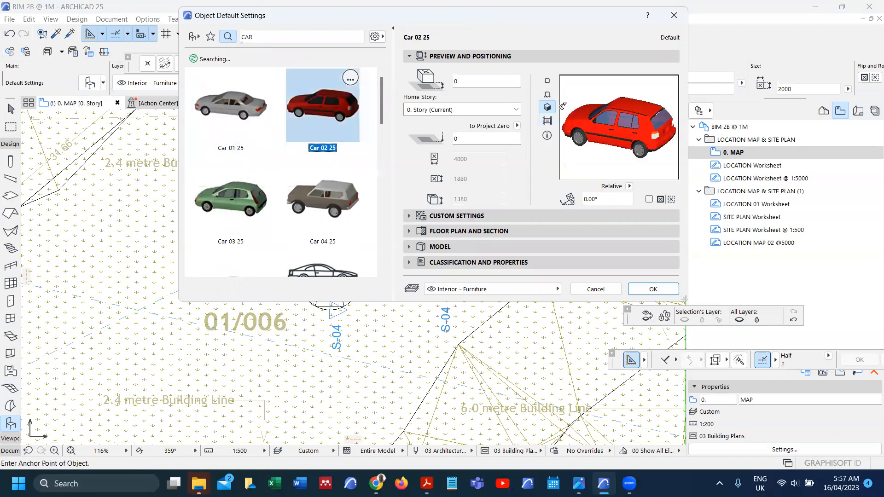
pyautogui.click(548, 82)
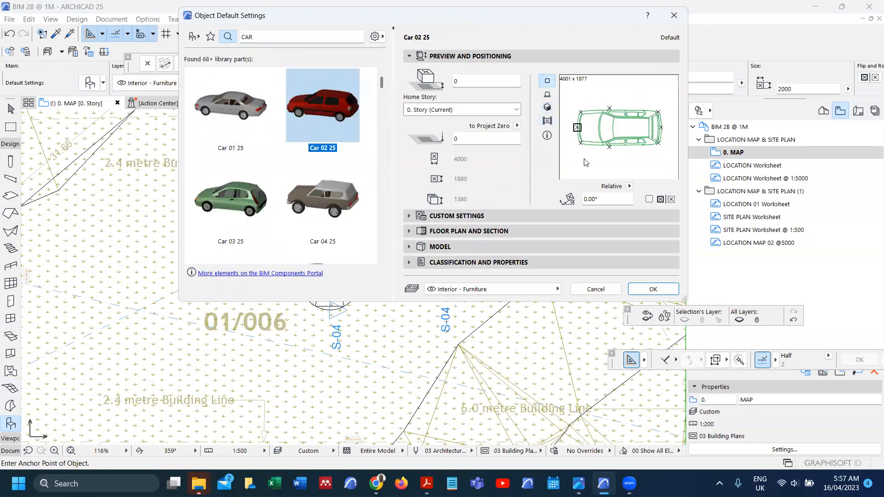
pyautogui.click(654, 290)
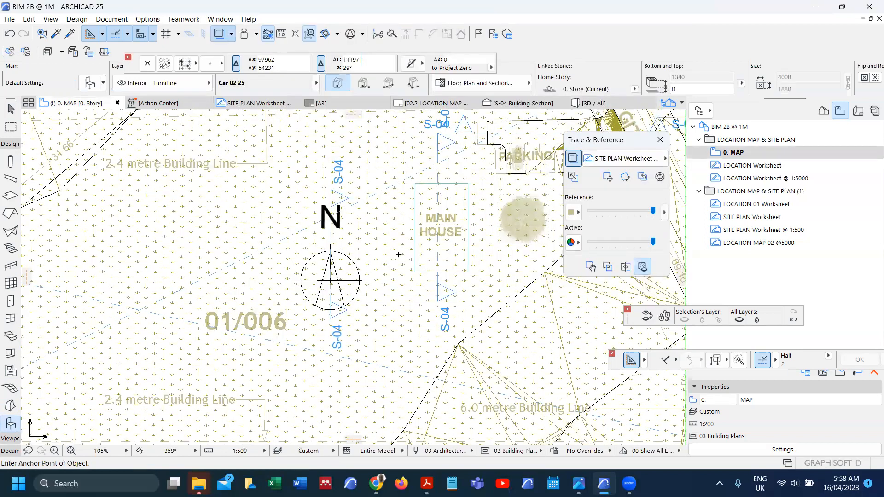
# Step: Place the car in the parking area, rotate it 90° and move it into a bay
pyautogui.scroll(3, 468, 204)
pyautogui.scroll(3, 479, 197)
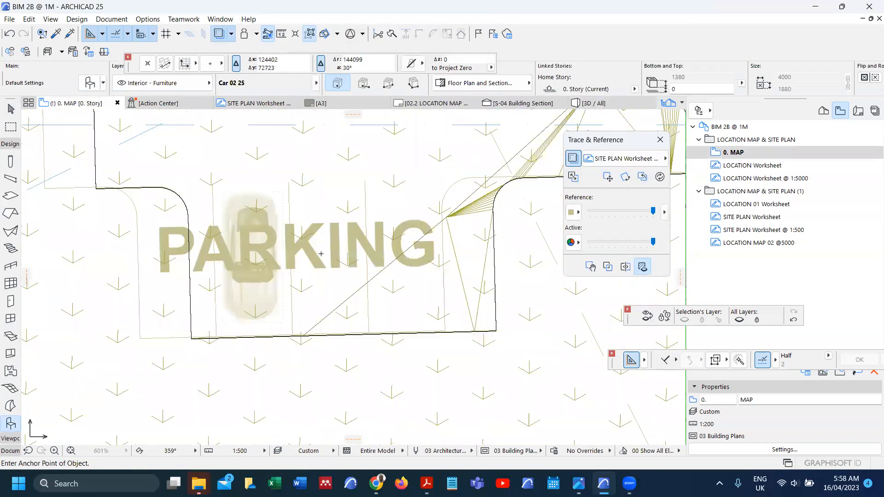
pyautogui.click(321, 252)
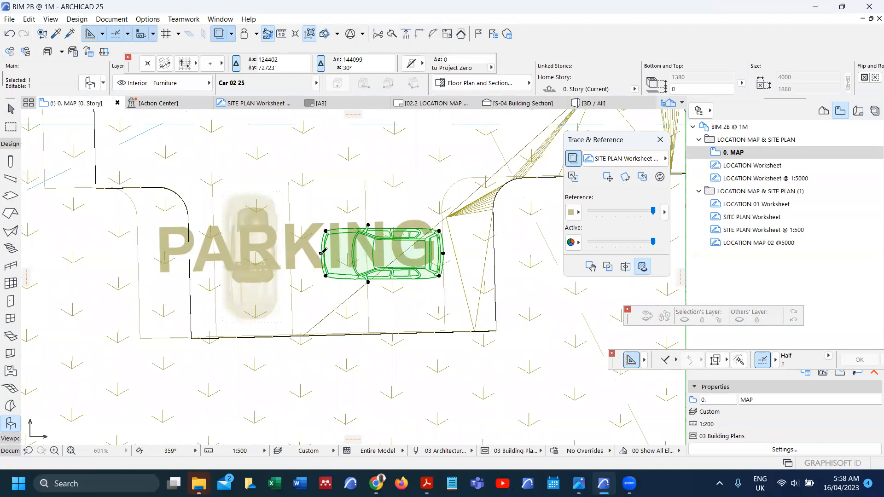
pyautogui.hotkey('ctrl', 'e')
pyautogui.click(321, 253)
pyautogui.click(413, 253)
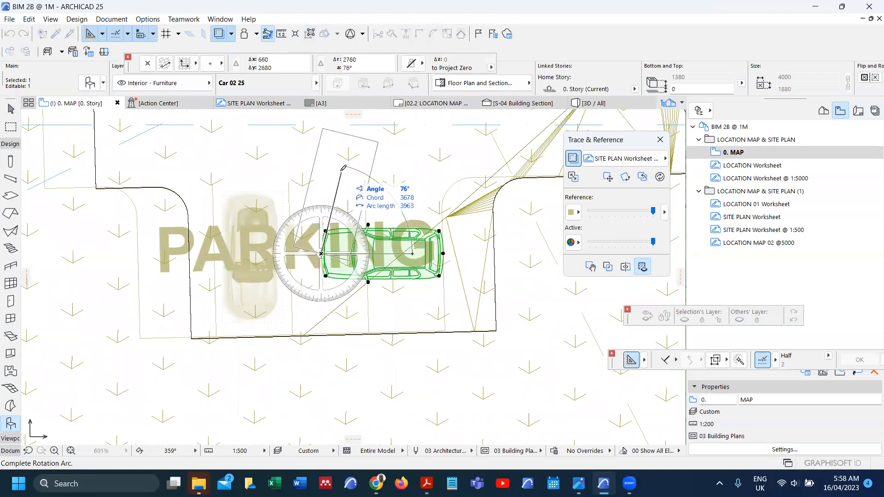
pyautogui.click(322, 196)
pyautogui.hotkey('ctrl', 'd')
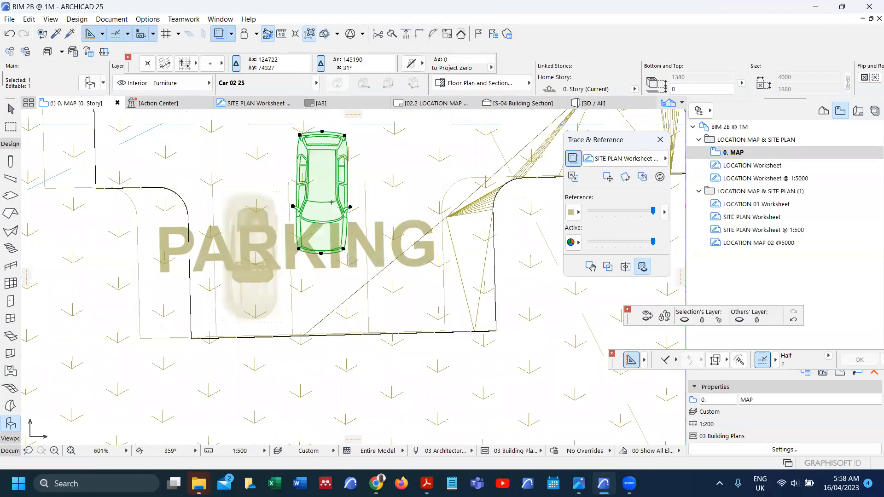
pyautogui.click(330, 196)
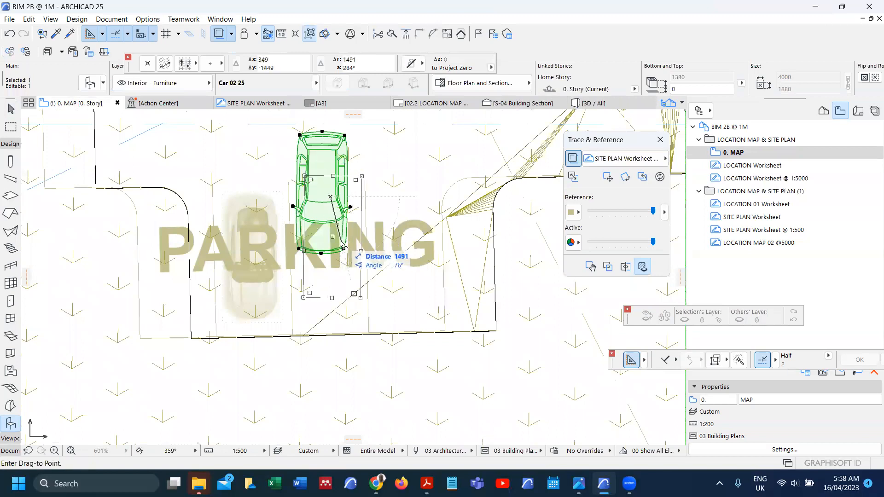
pyautogui.click(340, 267)
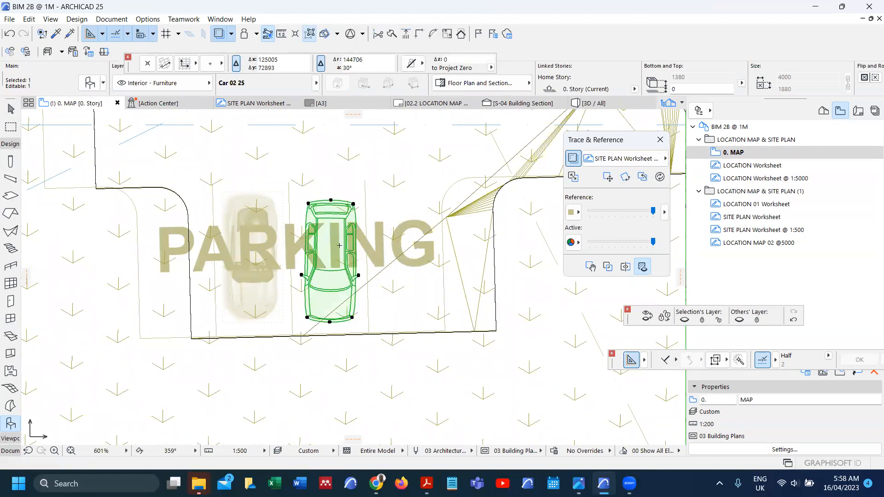
pyautogui.press('s')
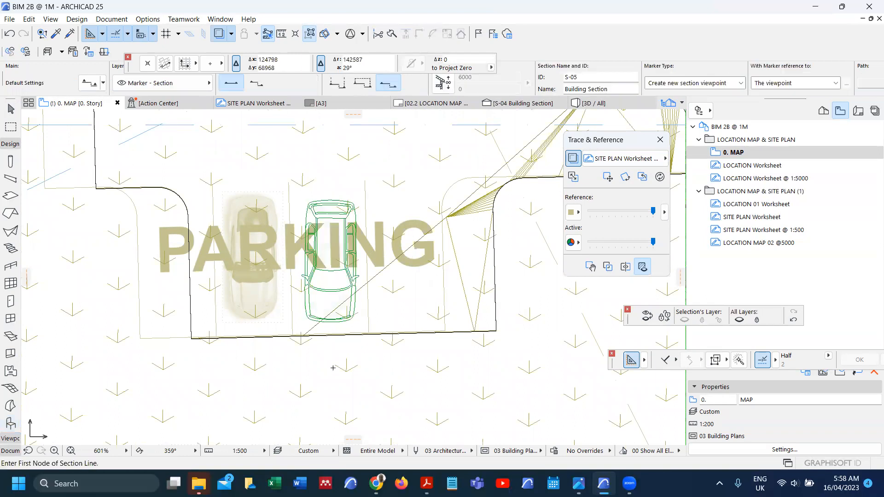
# Step: Cut a section line through the parked car and open the S-04 Building Section
pyautogui.click(333, 369)
pyautogui.click(348, 151)
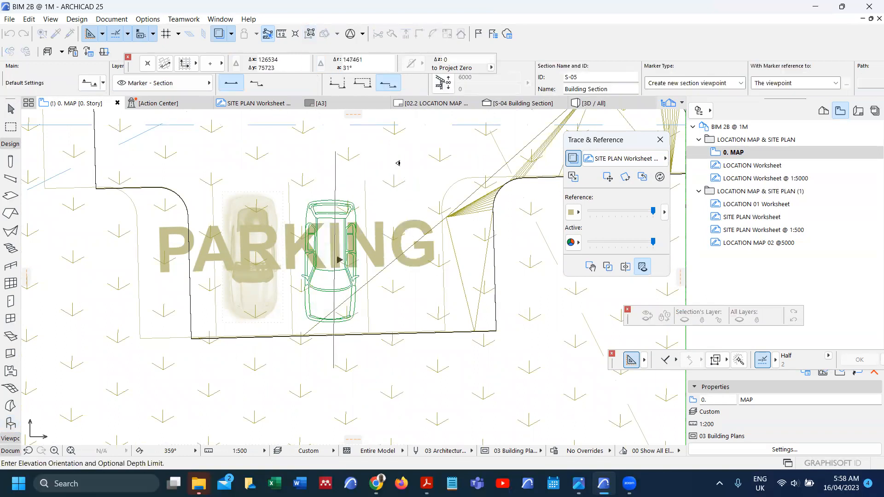
pyautogui.click(357, 168)
pyautogui.rightClick(338, 178)
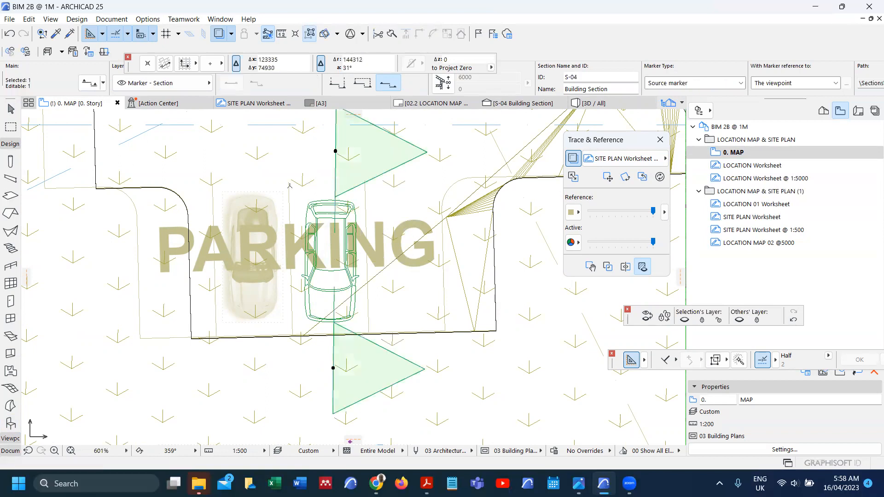
pyautogui.click(334, 208)
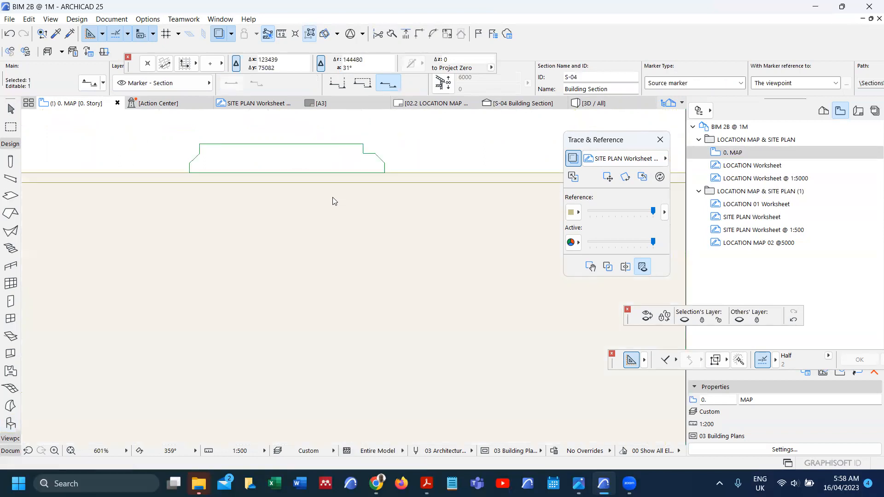
pyautogui.scroll(4, 368, 370)
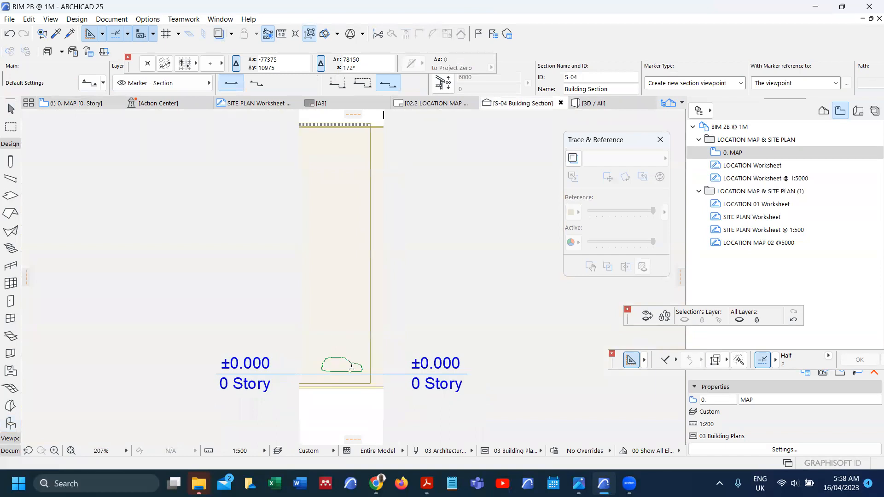
# Step: Drag the car up onto the terrain surface so its base sits at 21014
pyautogui.click(367, 370)
pyautogui.hotkey('ctrl', 'd')
pyautogui.click(344, 370)
pyautogui.scroll(-5, 345, 370)
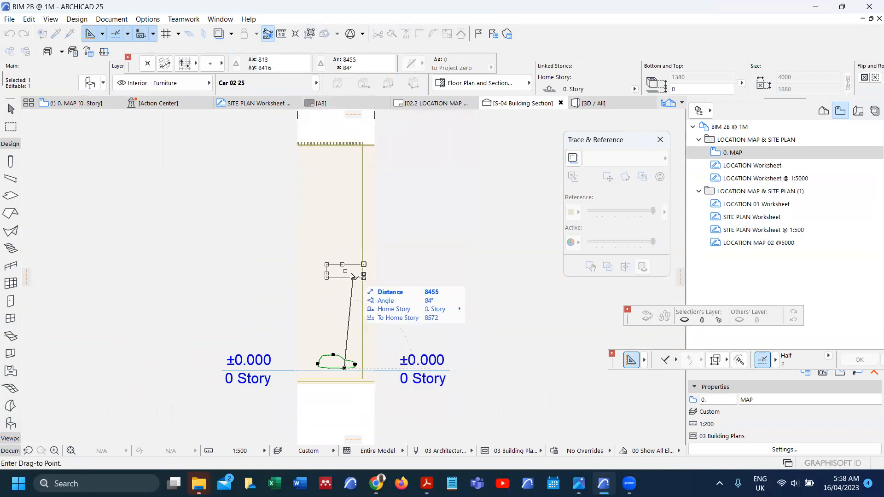
pyautogui.scroll(5, 343, 138)
pyautogui.scroll(1, 352, 138)
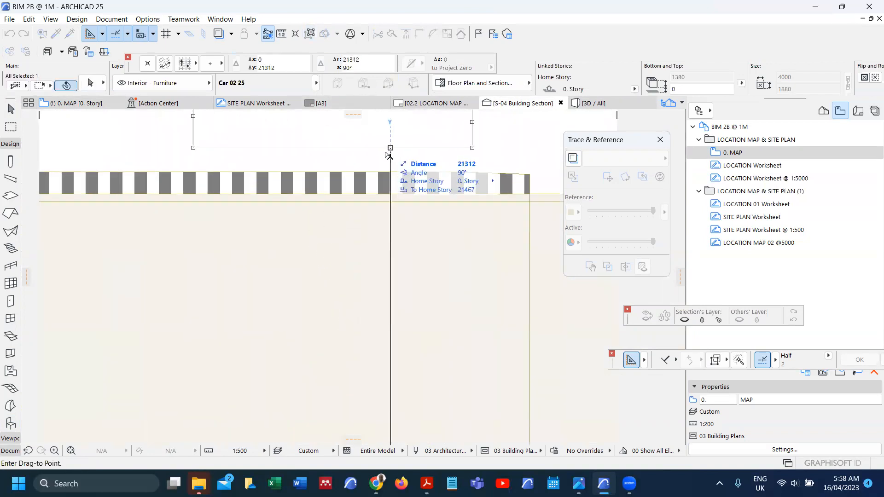
pyautogui.click(367, 236)
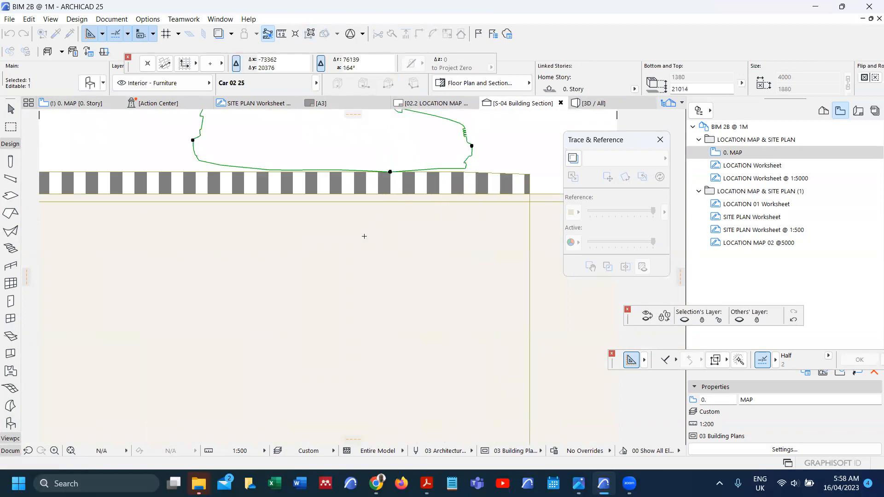
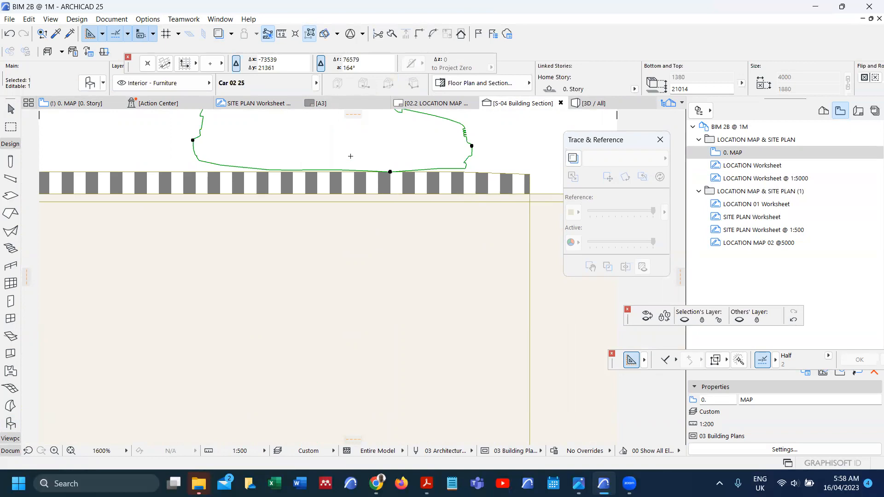
# Step: Open the S-04 Building Section from its section marker on the 0. MAP plan
pyautogui.press('F2')
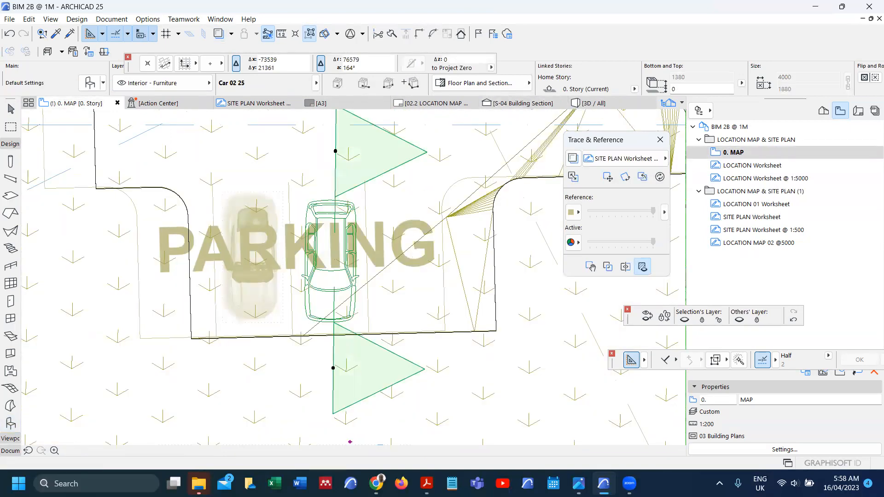
pyautogui.click(363, 84)
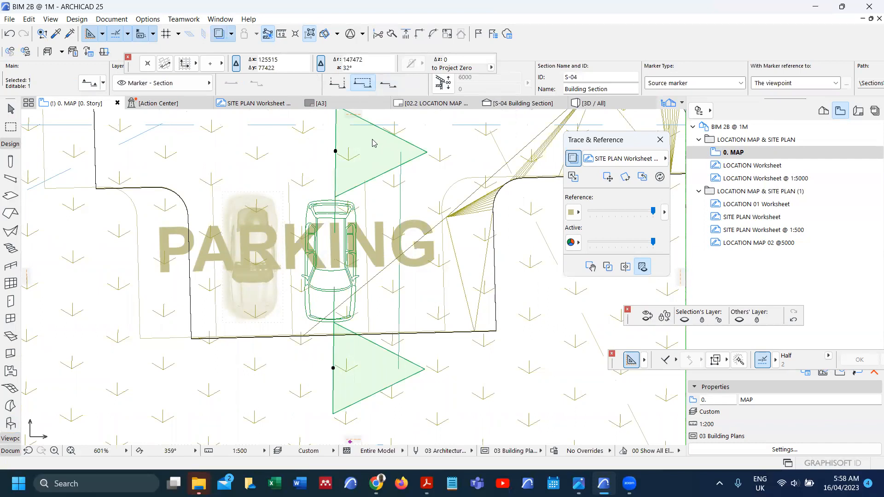
pyautogui.rightClick(344, 156)
pyautogui.click(379, 191)
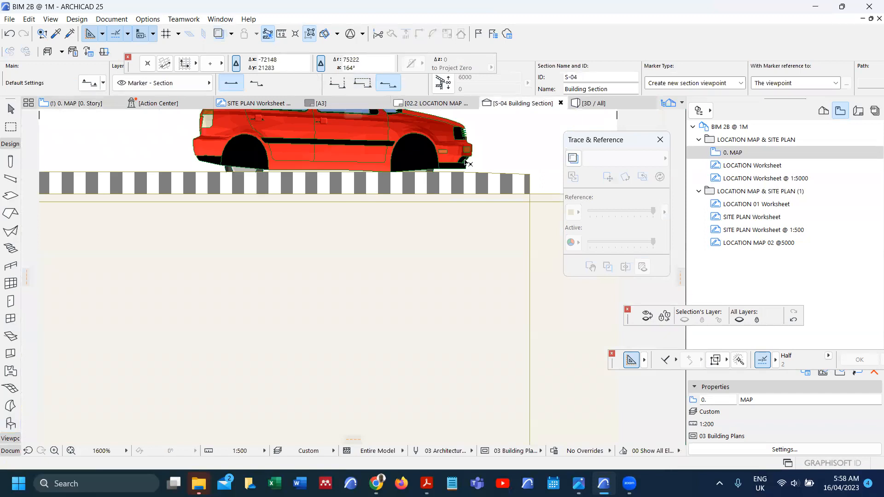
# Step: Drag the car in the section until its wheels rest on the striped ground strip
pyautogui.click(442, 162)
pyautogui.scroll(2, 453, 162)
pyautogui.scroll(2, 453, 161)
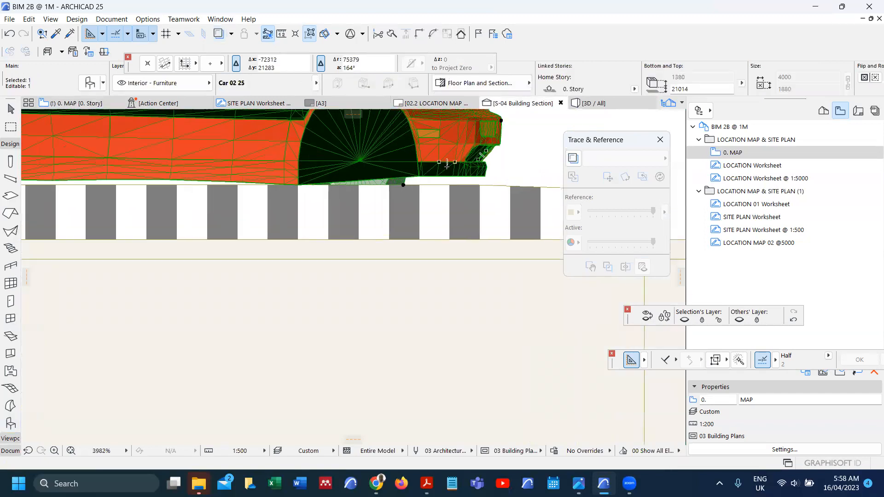
pyautogui.hotkey('ctrl', 'd')
pyautogui.click(386, 191)
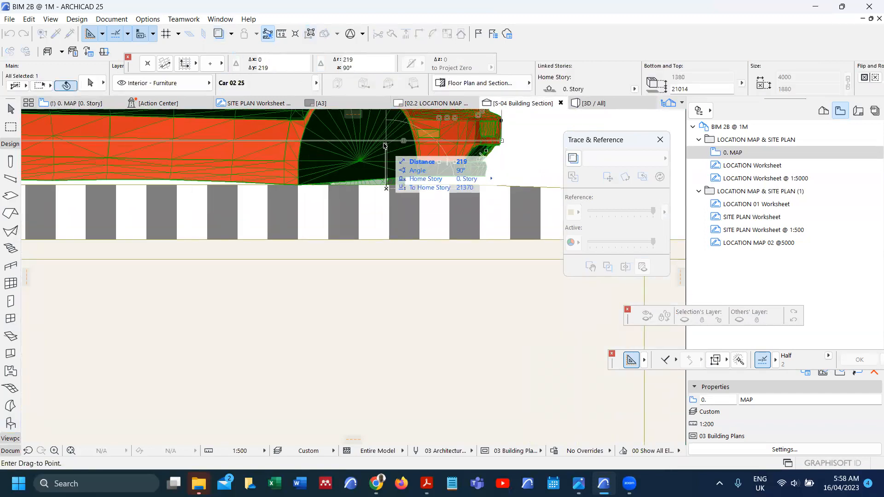
pyautogui.click(385, 146)
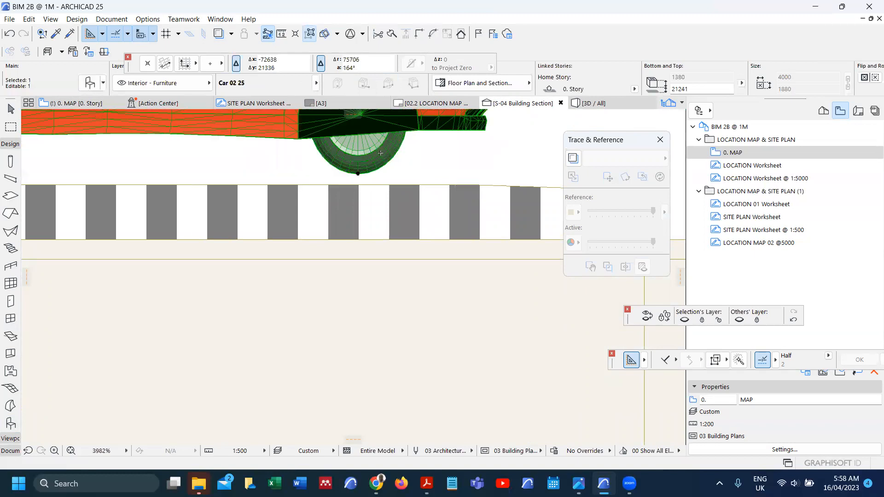
pyautogui.hotkey('ctrl', 'd')
pyautogui.click(357, 174)
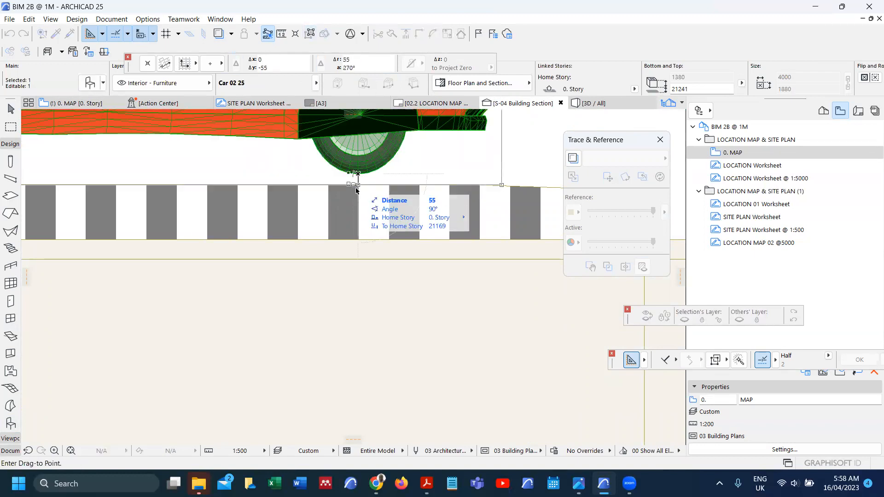
pyautogui.click(356, 183)
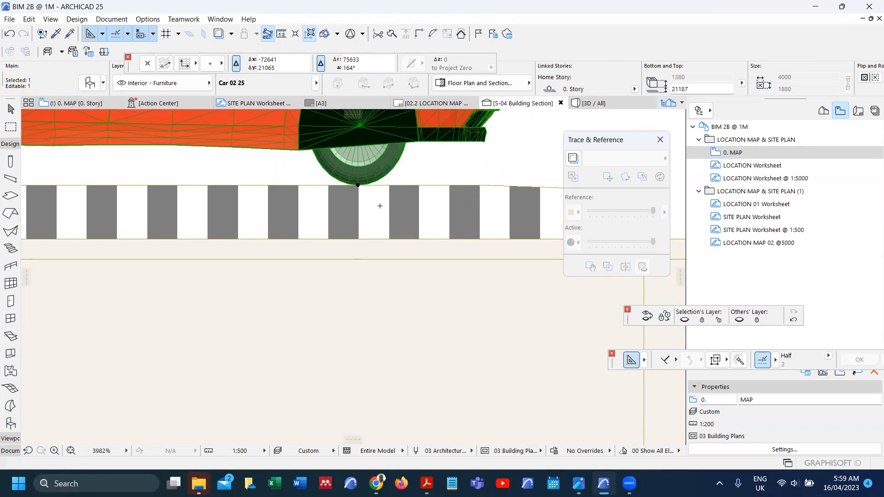
pyautogui.scroll(-4, 380, 210)
pyautogui.scroll(-3, 271, 261)
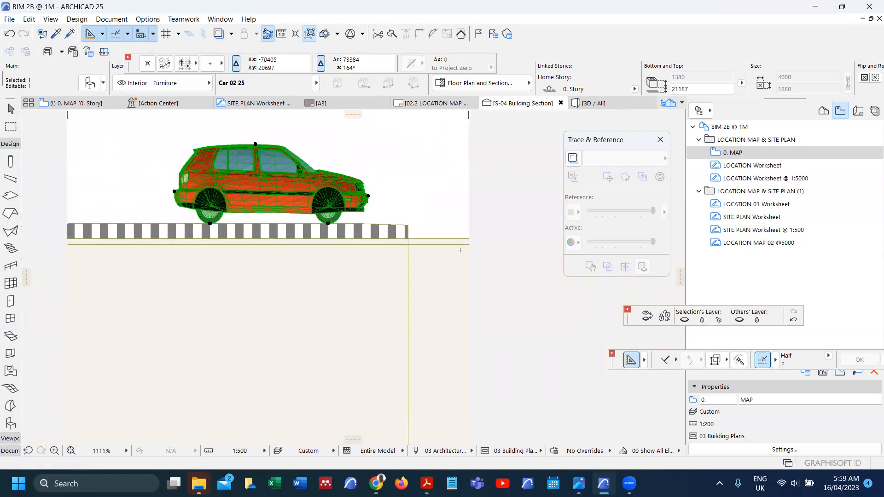
# Step: Measure the striped strip's height, roughly 241 above ground
pyautogui.press('m')
pyautogui.scroll(7, 402, 224)
pyautogui.scroll(1, 358, 263)
pyautogui.click(344, 280)
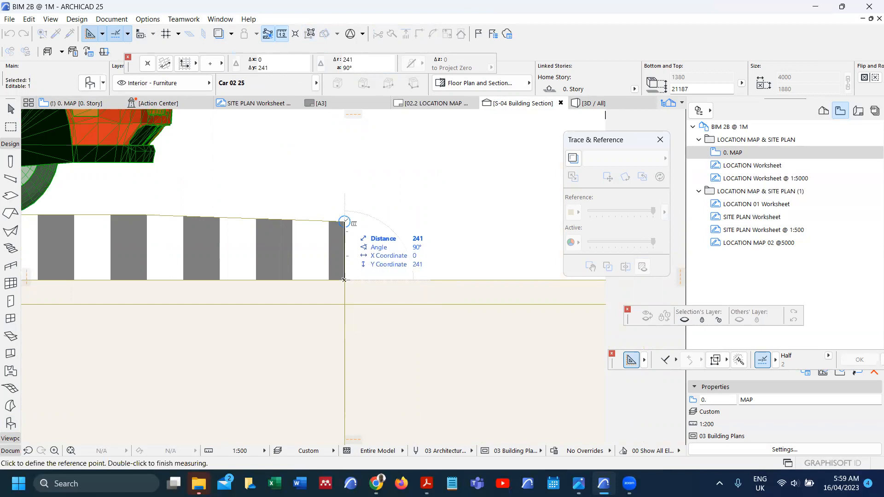
pyautogui.press('Escape')
pyautogui.press('Escape')
# Step: Lower the terrain mesh by 150 with Elevate, undoing a trial 100 raise
pyautogui.click(324, 237)
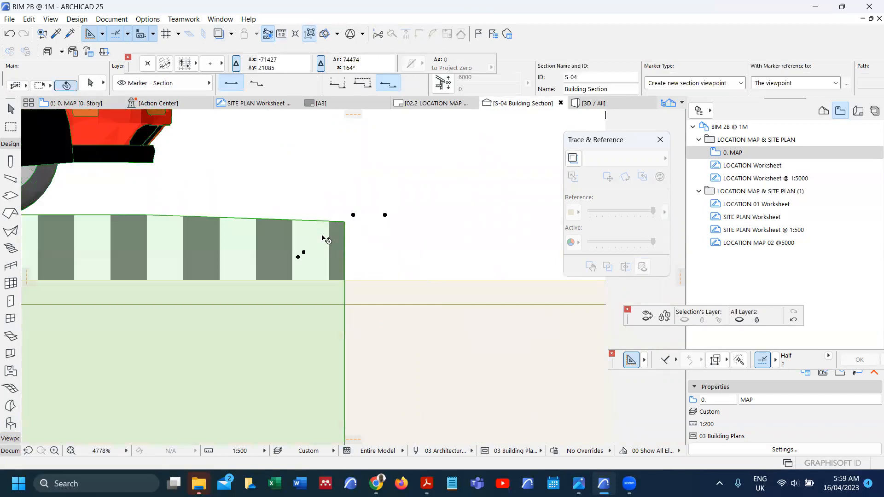
pyautogui.hotkey('ctrl', '9')
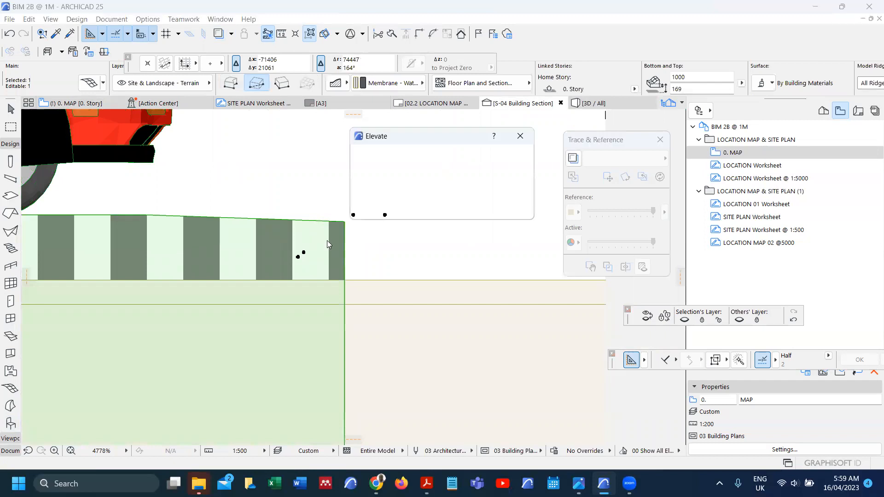
pyautogui.write('1')
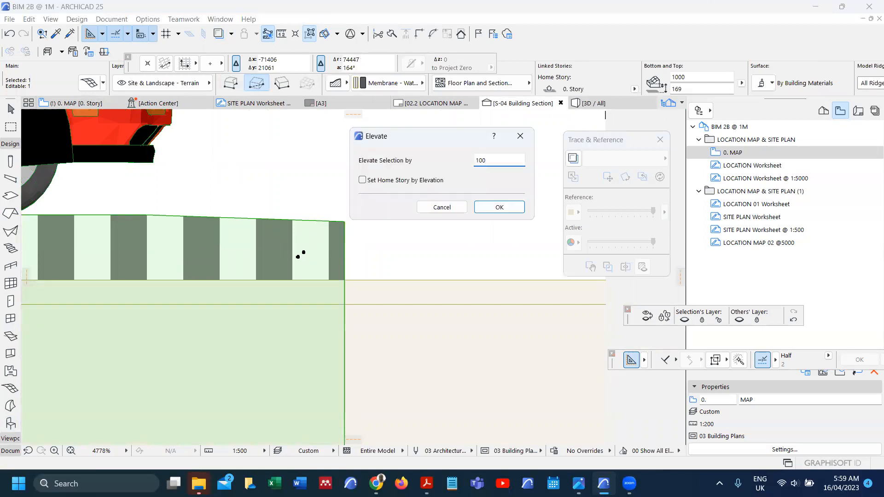
pyautogui.write('00')
pyautogui.press('Return')
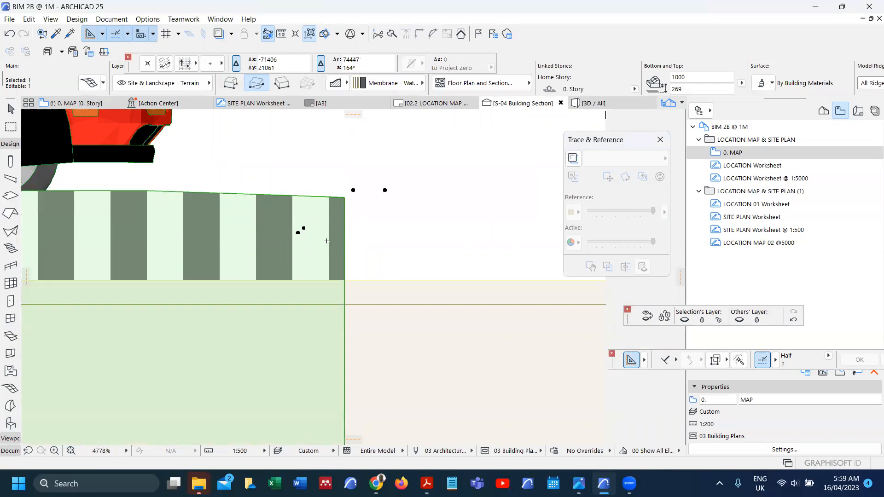
pyautogui.hotkey('ctrl', 'z')
pyautogui.hotkey('ctrl', '9')
pyautogui.write('-')
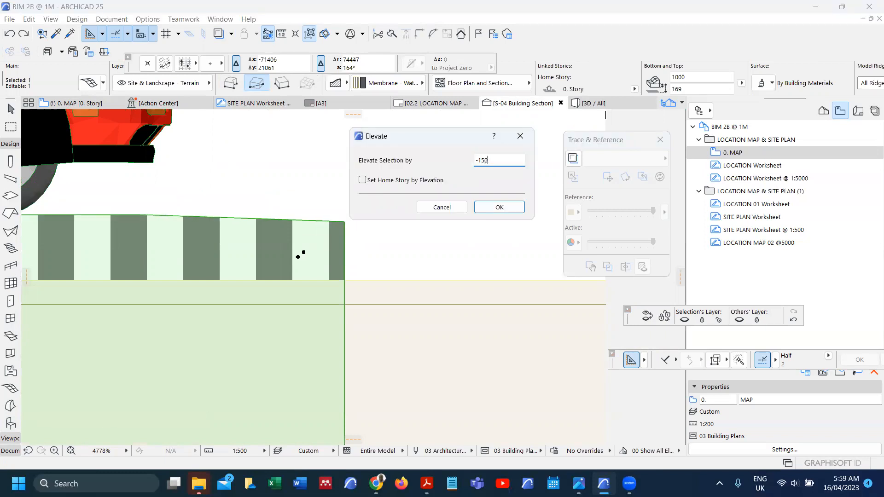
pyautogui.write('150')
pyautogui.press('Return')
pyautogui.scroll(-5, 386, 264)
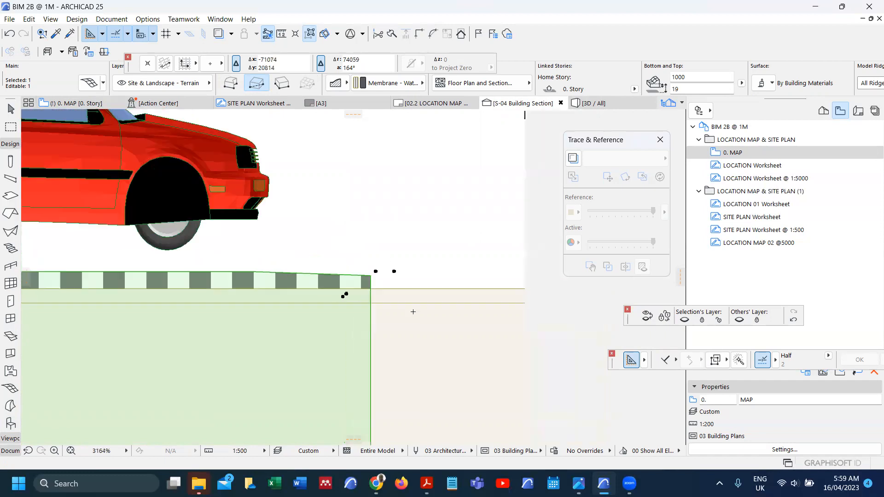
pyautogui.press('Escape')
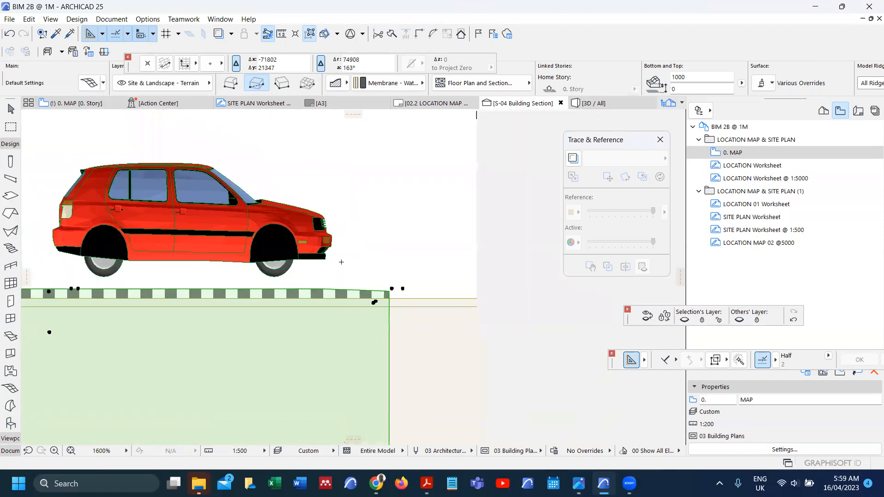
# Step: Lower the car by 150 as well, then return to the 0. MAP plan
pyautogui.click(287, 257)
pyautogui.hotkey('ctrl', '9')
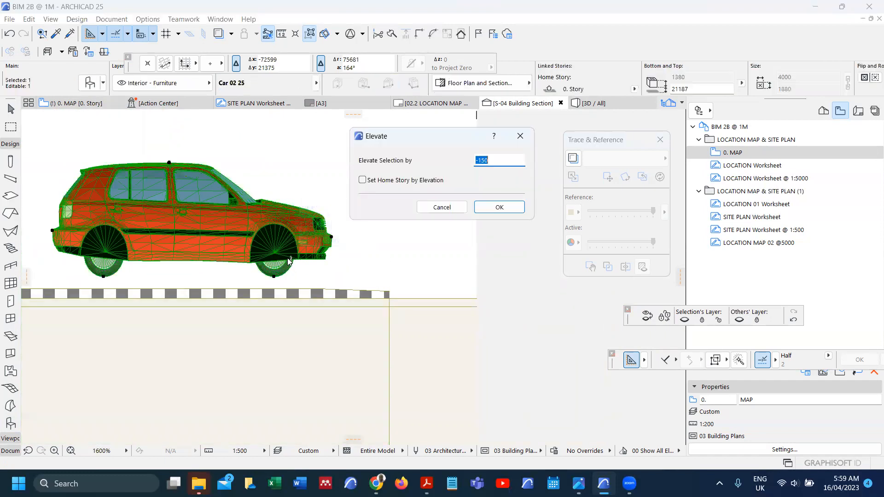
pyautogui.press('Return')
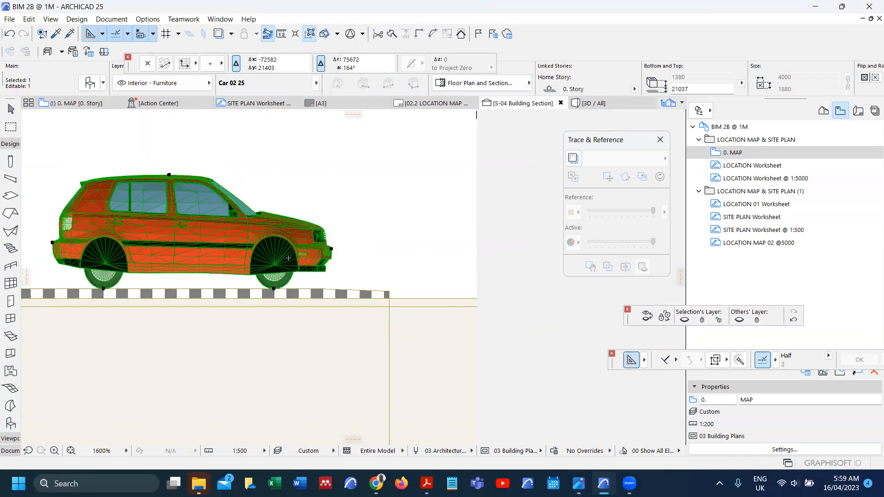
pyautogui.scroll(2, 375, 262)
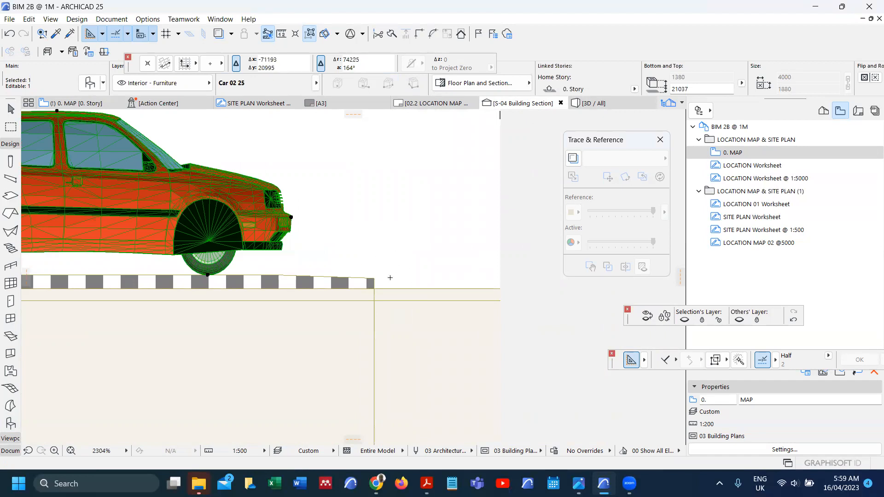
pyautogui.press('F2')
pyautogui.press('Escape')
pyautogui.press('Escape')
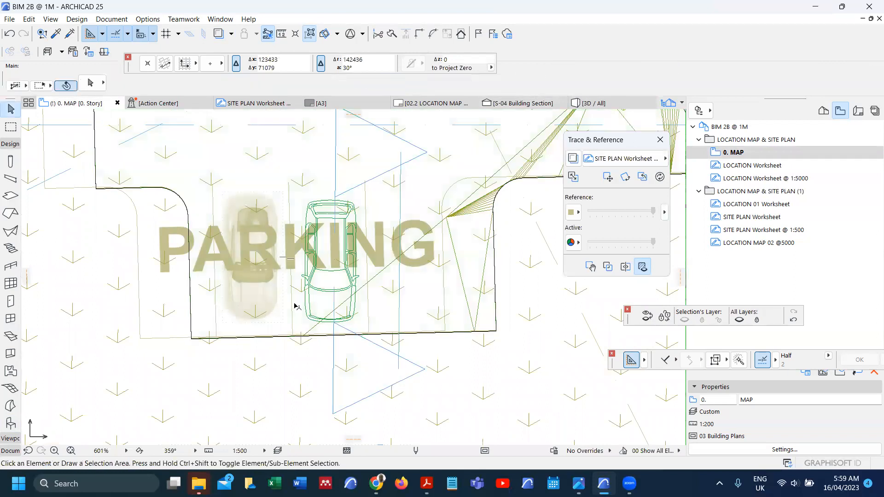
# Step: Open the 3D view and orbit in close to the red car on the black parking surface
pyautogui.scroll(-5, 295, 304)
pyautogui.scroll(-3, 294, 305)
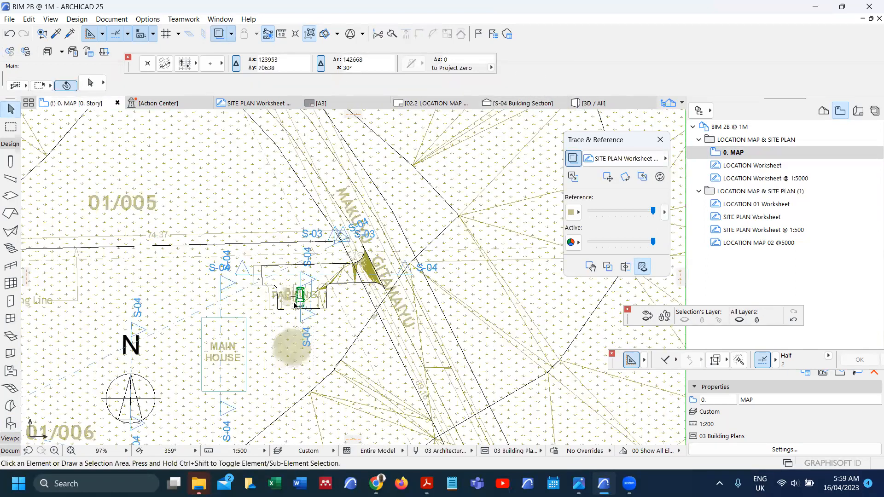
pyautogui.press('F3')
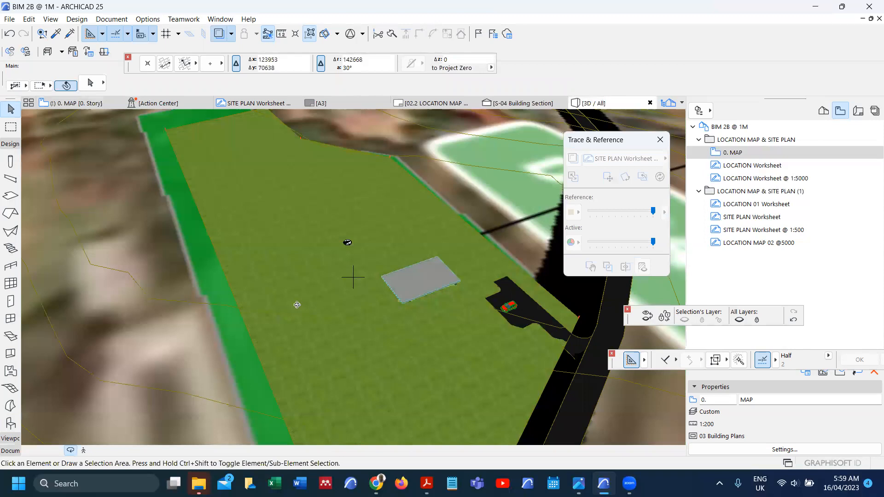
pyautogui.scroll(-2, 386, 273)
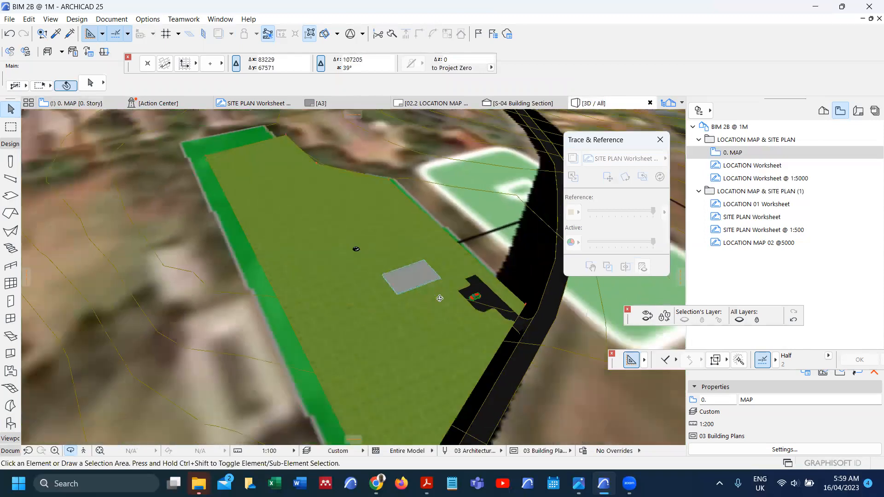
pyautogui.scroll(4, 479, 299)
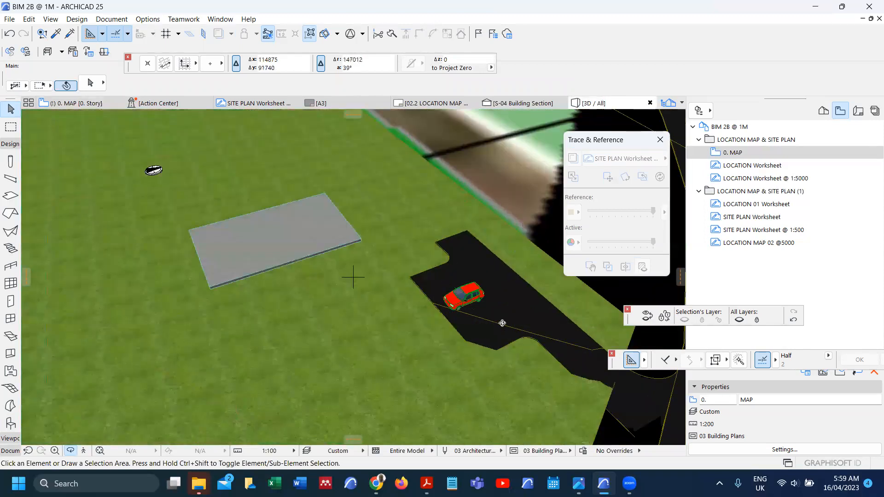
pyautogui.scroll(3, 503, 323)
pyautogui.scroll(3, 479, 336)
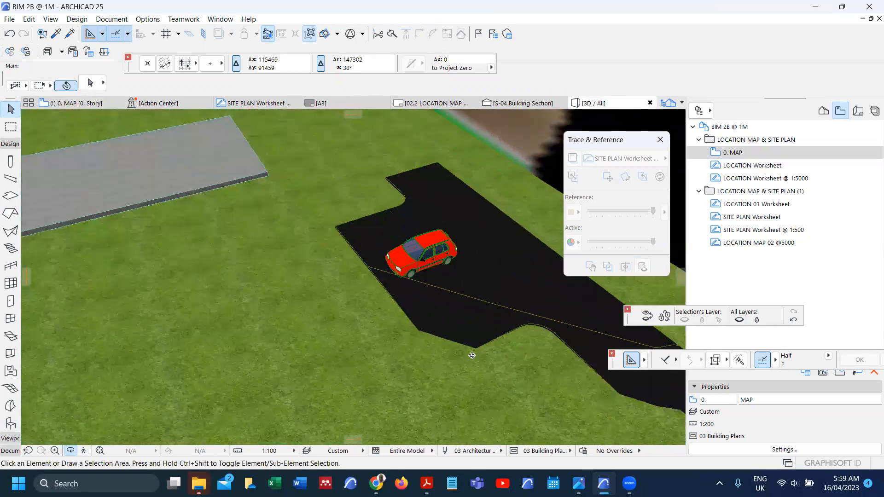
pyautogui.keyDown('shift'); pyautogui.moveTo(456, 343); pyautogui.dragTo(386, 349, button='middle'); pyautogui.keyUp('shift')
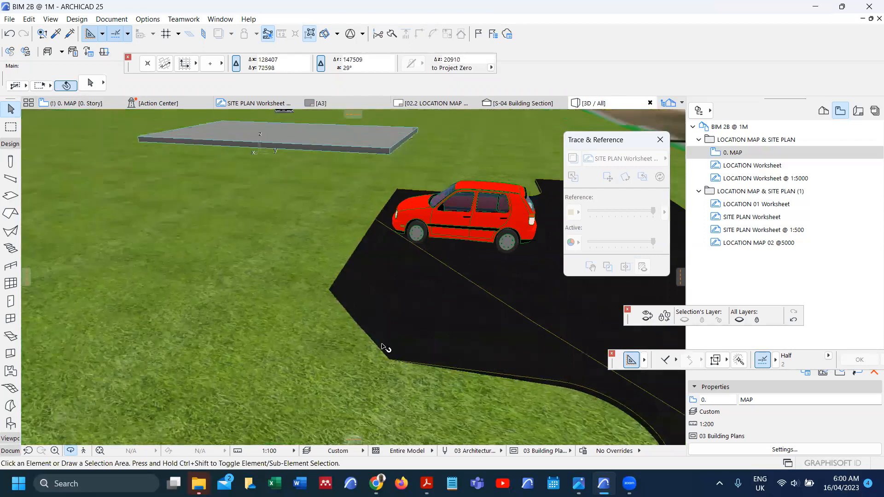
# Step: Select the terrain mesh and start Solid Element Operations on it as the target
pyautogui.click(383, 393)
pyautogui.rightClick(382, 392)
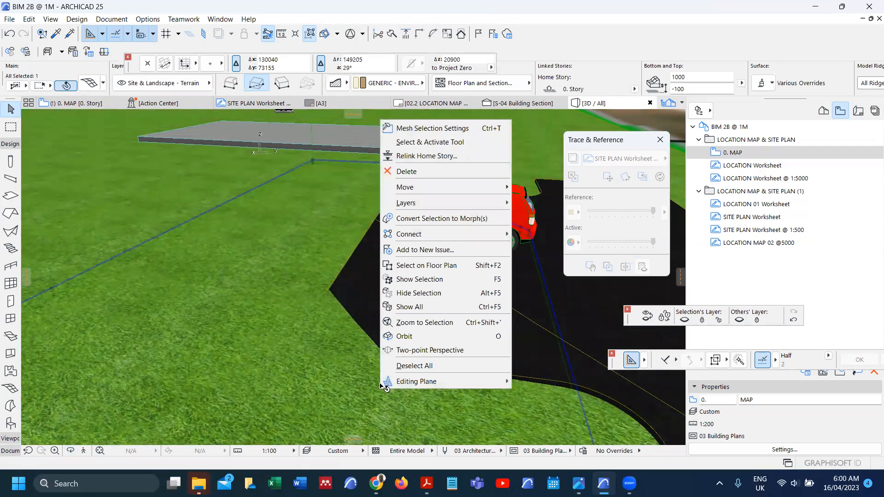
pyautogui.press('Escape')
pyautogui.press('Escape')
pyautogui.scroll(-1, 362, 283)
pyautogui.scroll(-3, 366, 287)
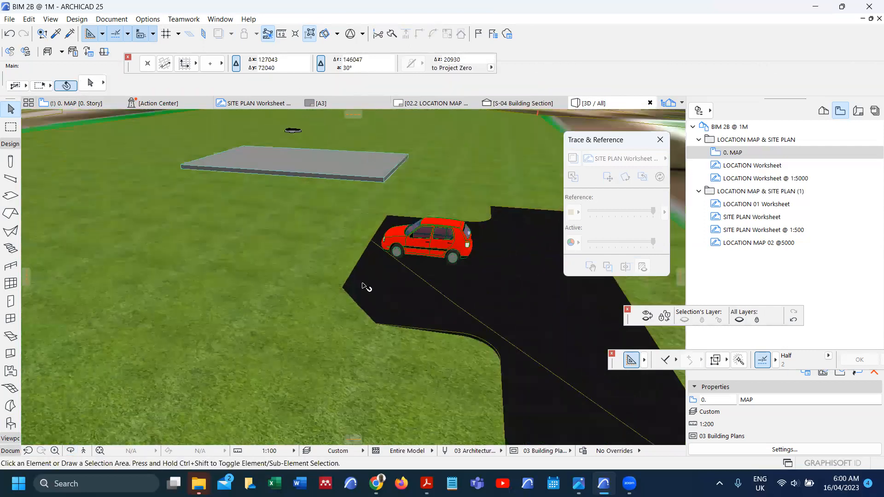
pyautogui.click(347, 320)
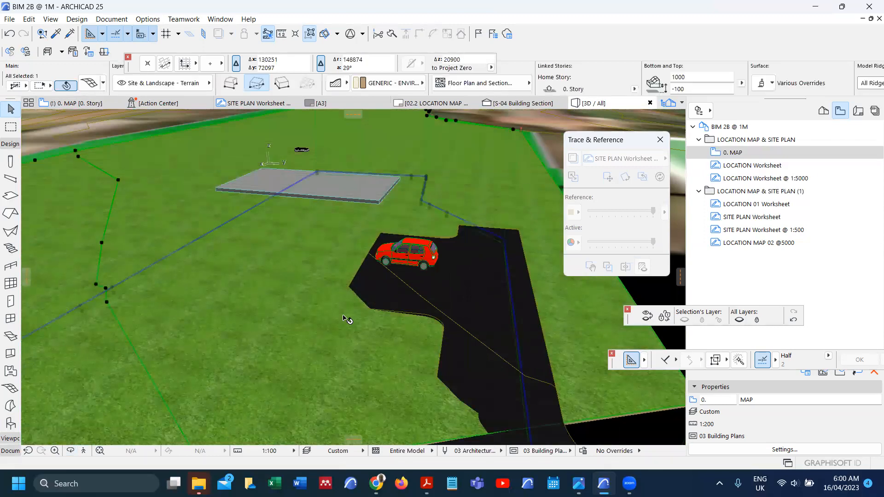
pyautogui.scroll(-2, 347, 320)
pyautogui.scroll(-1, 347, 319)
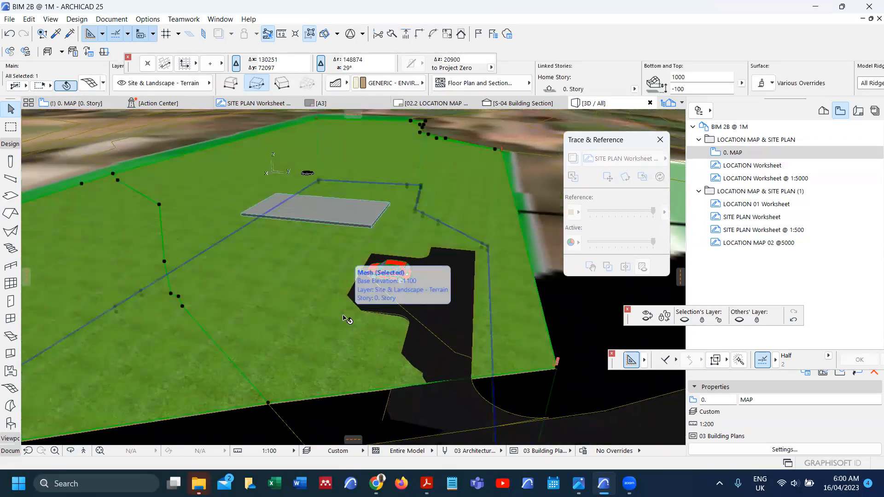
pyautogui.rightClick(347, 319)
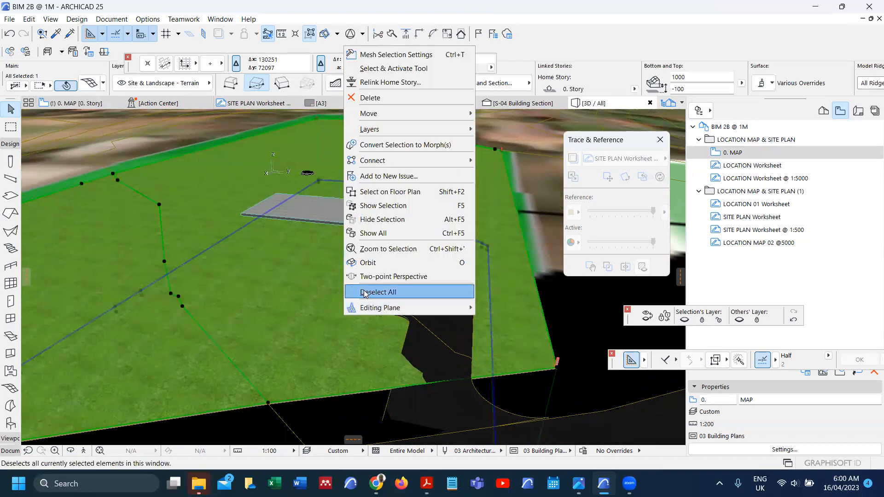
pyautogui.moveTo(419, 163)
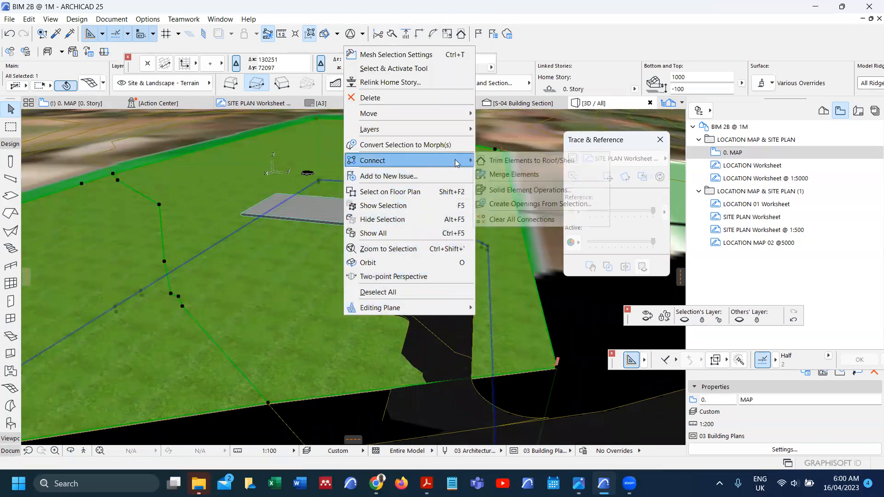
pyautogui.click(524, 191)
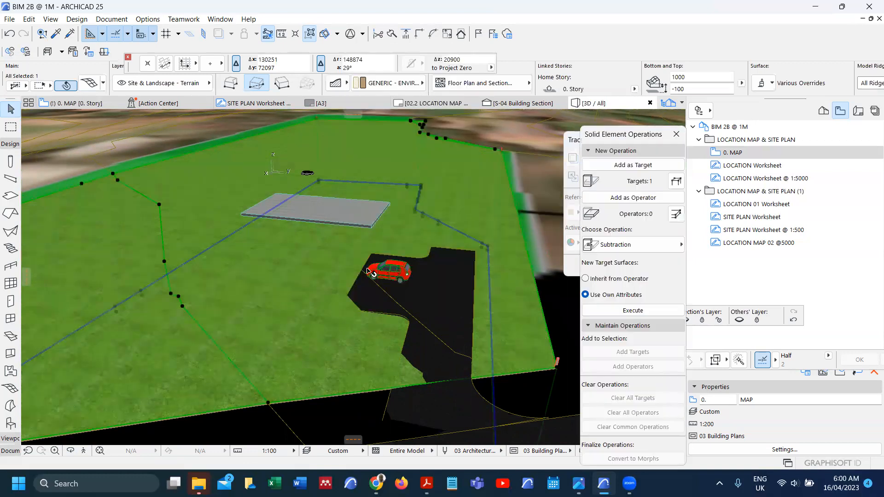
# Step: Set the road mesh as operator and execute Subtraction with upward extrusion
pyautogui.click(371, 300)
pyautogui.click(608, 199)
pyautogui.click(649, 251)
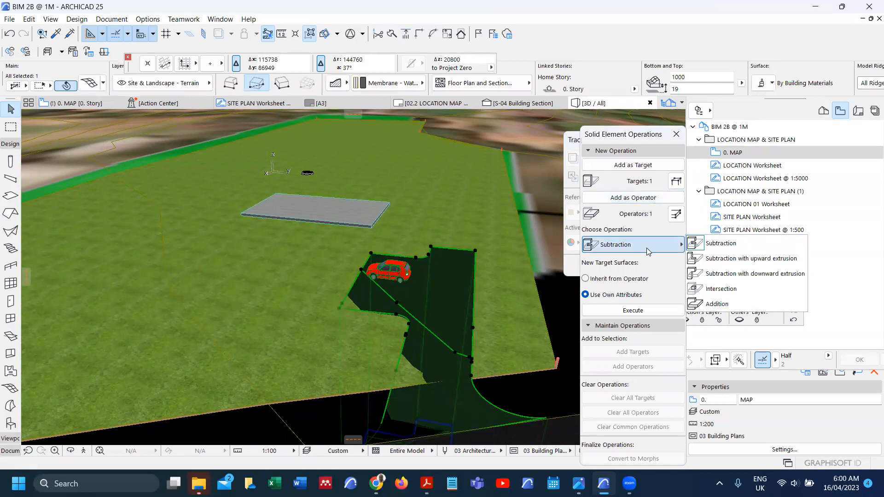
pyautogui.click(751, 258)
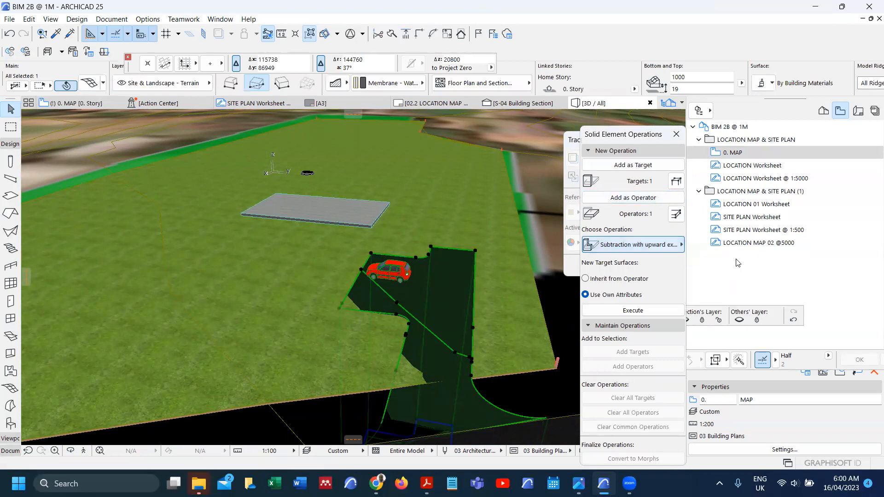
pyautogui.click(657, 311)
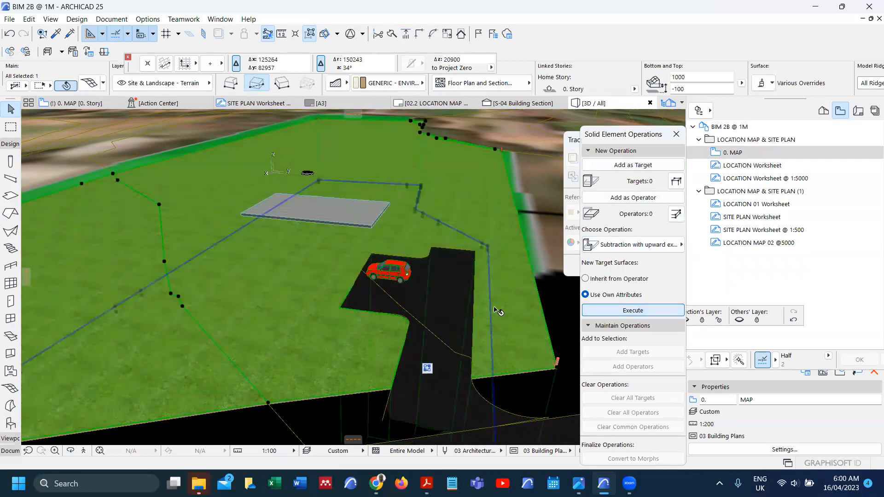
# Step: Orbit to a near top-down view of the site, then switch to the BIM 2B WORKPLAN PDF
pyautogui.press('Escape')
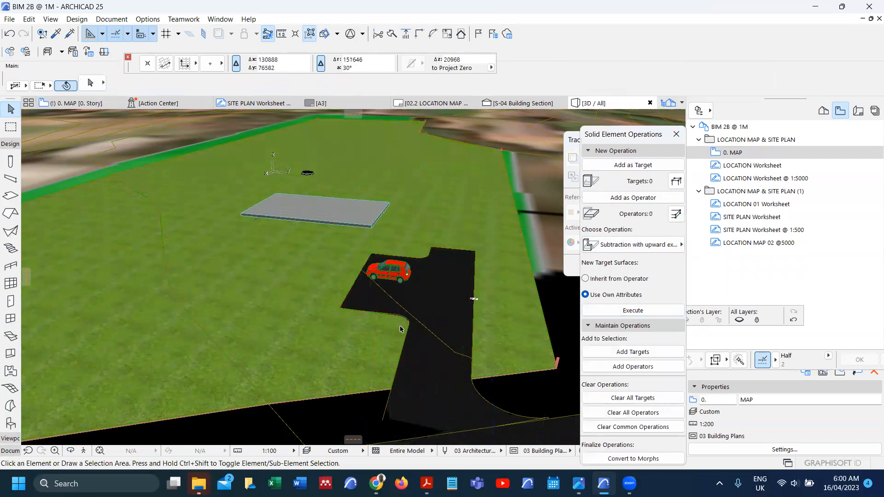
pyautogui.scroll(1, 339, 303)
pyautogui.scroll(4, 341, 303)
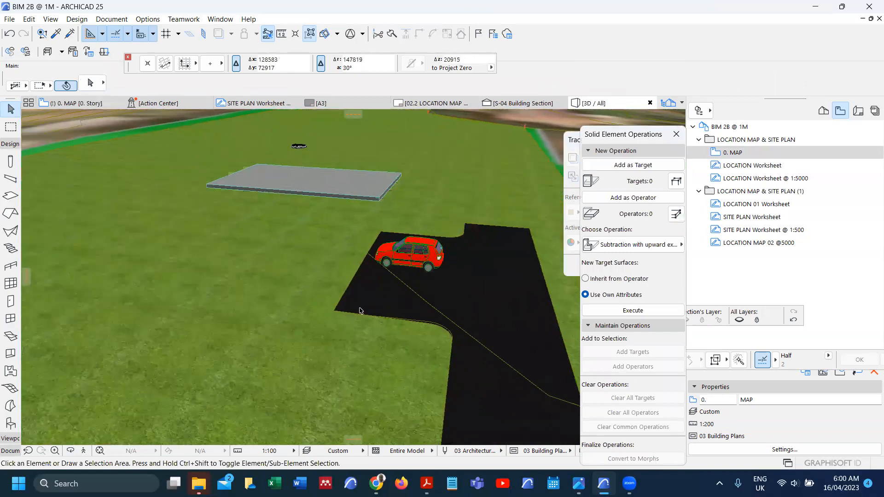
pyautogui.scroll(-5, 339, 321)
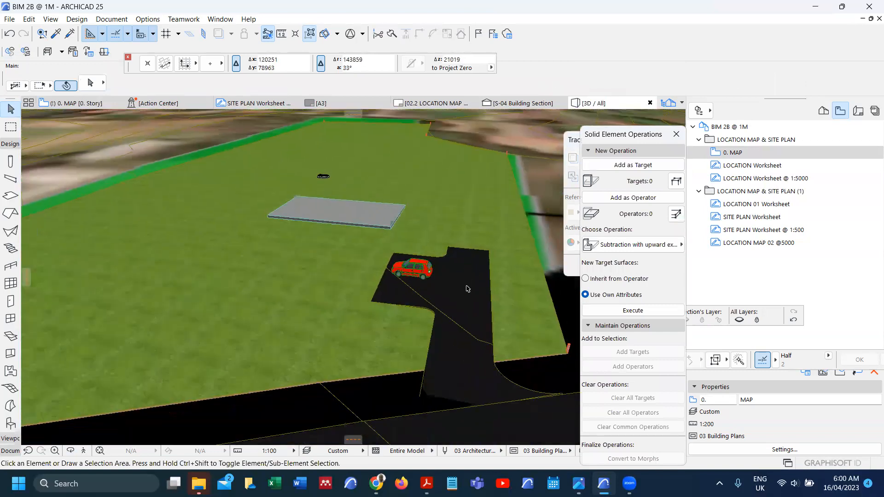
pyautogui.scroll(5, 361, 202)
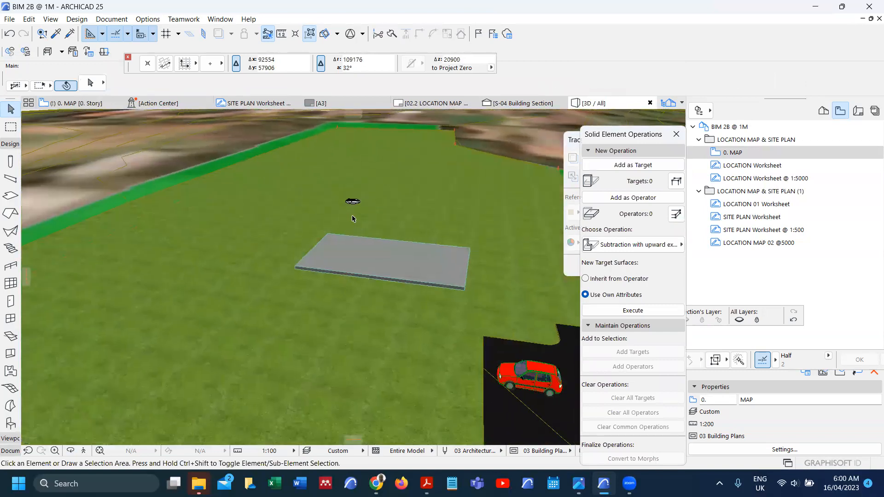
pyautogui.keyDown('shift'); pyautogui.moveTo(354, 235); pyautogui.dragTo(347, 372, button='middle'); pyautogui.keyUp('shift')
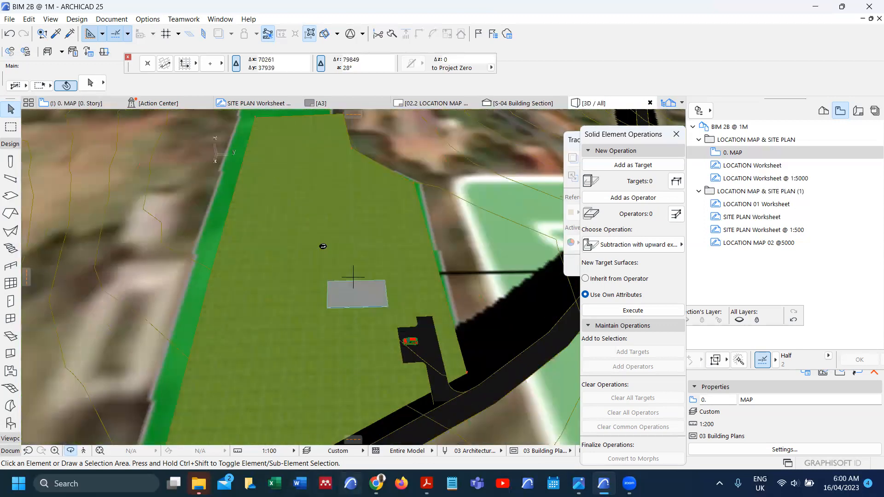
pyautogui.moveTo(427, 484)
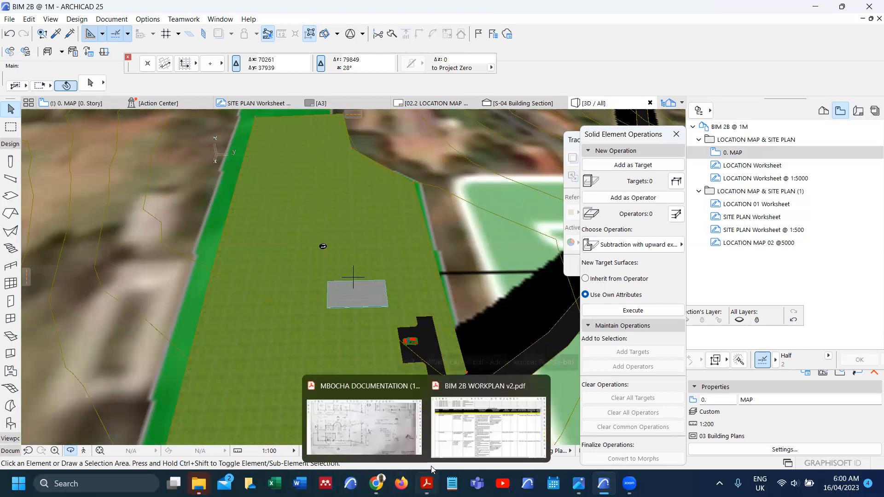
pyautogui.click(454, 435)
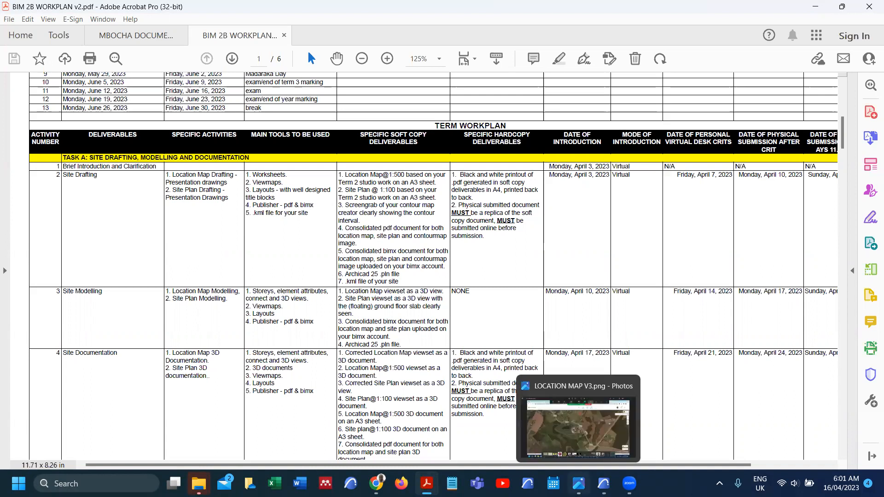
pyautogui.moveTo(603, 483)
pyautogui.click(603, 426)
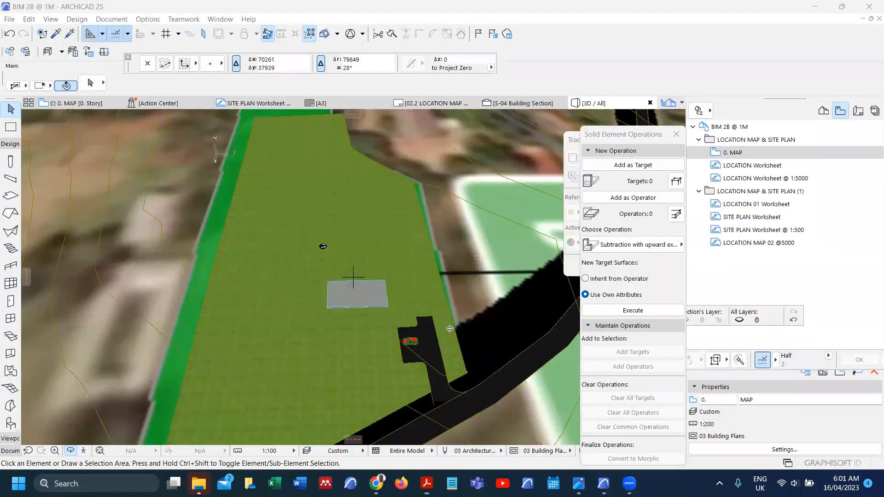
# Step: Set the 3D window to the Isometric parallel projection and zoom out to fit the whole site
pyautogui.scroll(-5, 367, 363)
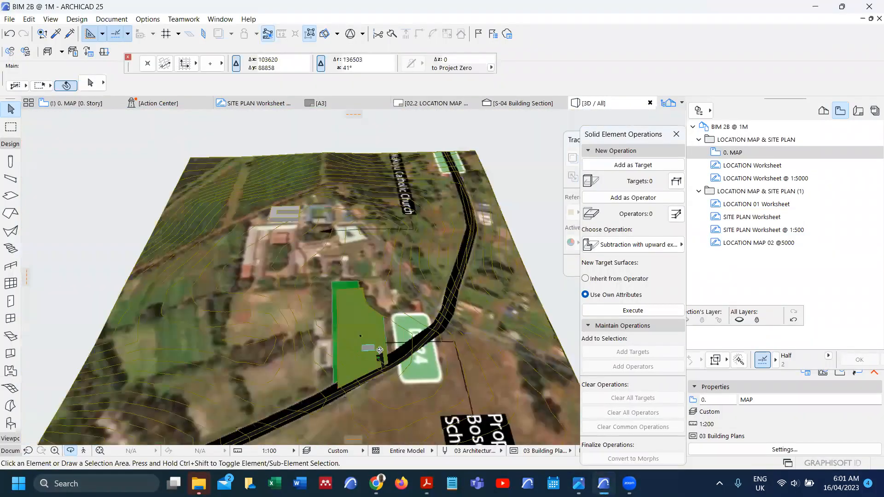
pyautogui.scroll(-2, 380, 350)
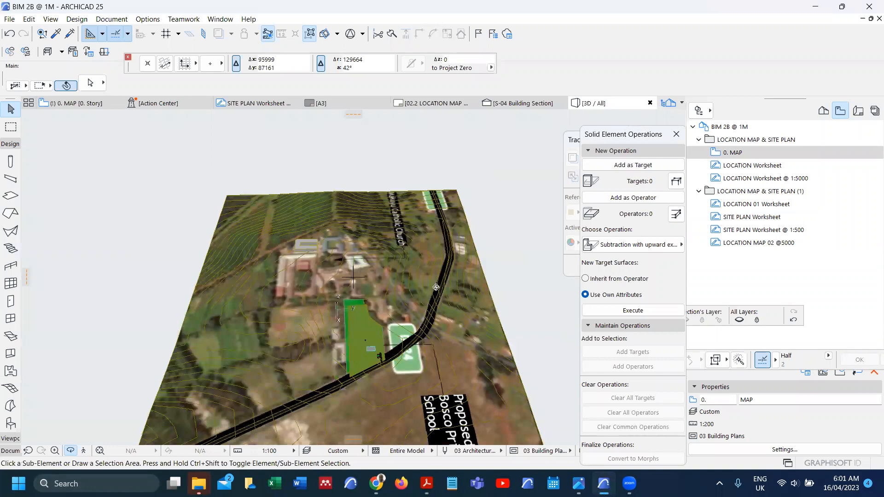
pyautogui.hotkey('ctrl', 'shift', 'F3')
pyautogui.click(493, 105)
pyautogui.click(477, 138)
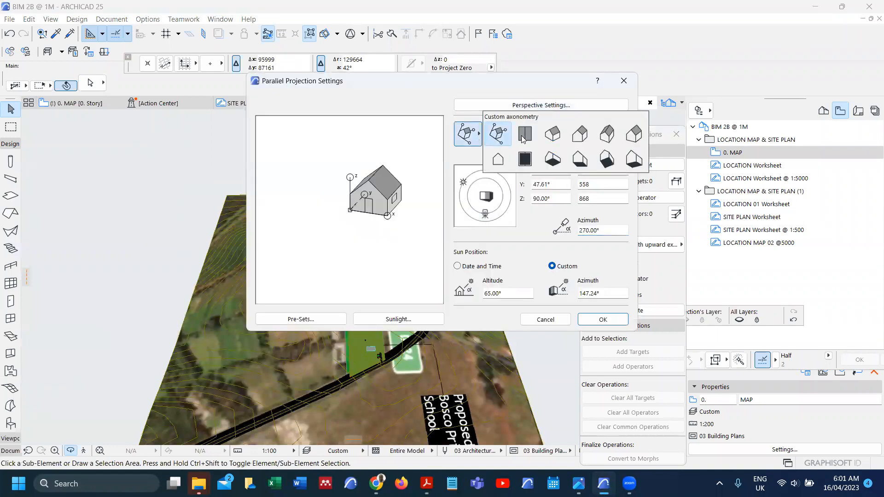
pyautogui.click(551, 135)
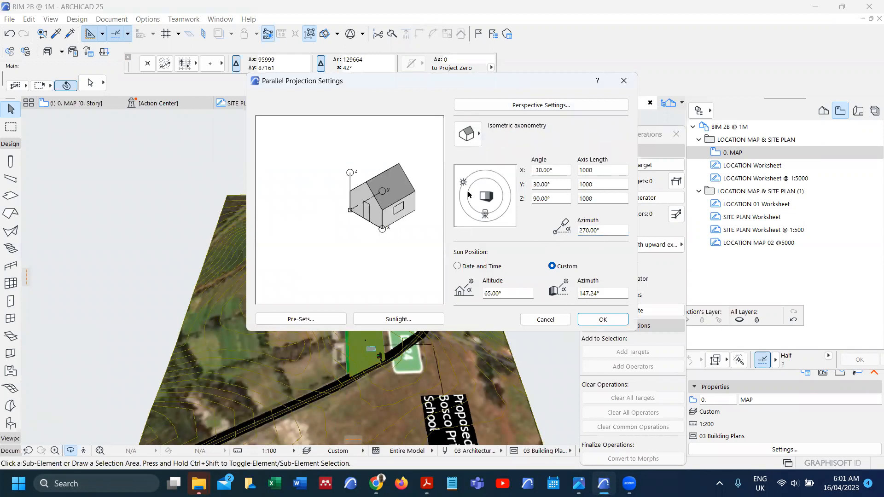
pyautogui.click(603, 319)
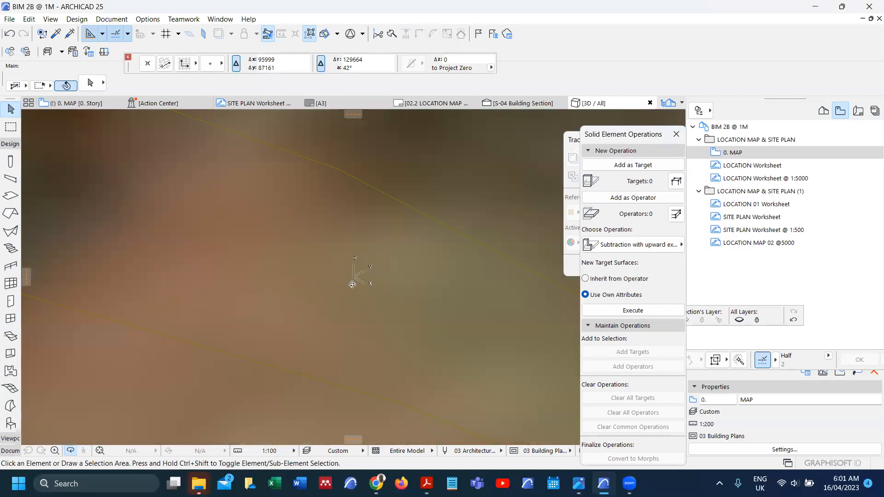
pyautogui.scroll(-3, 339, 312)
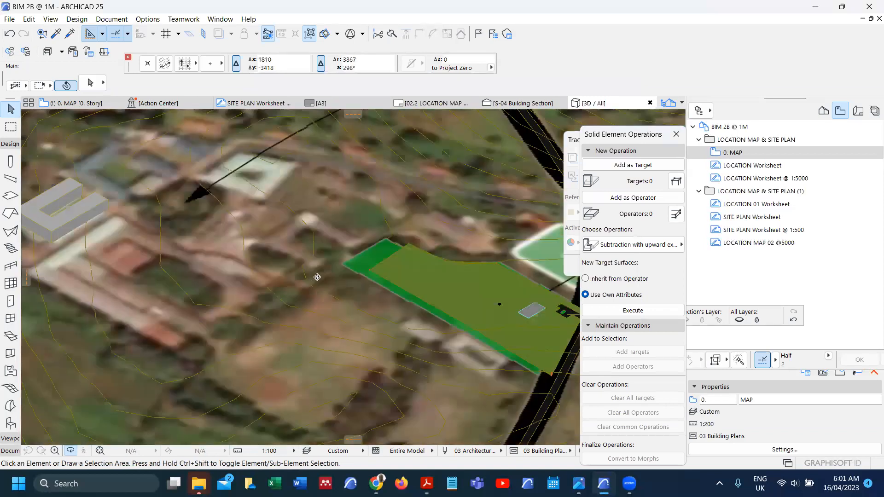
pyautogui.scroll(-3, 330, 274)
pyautogui.scroll(3, 369, 308)
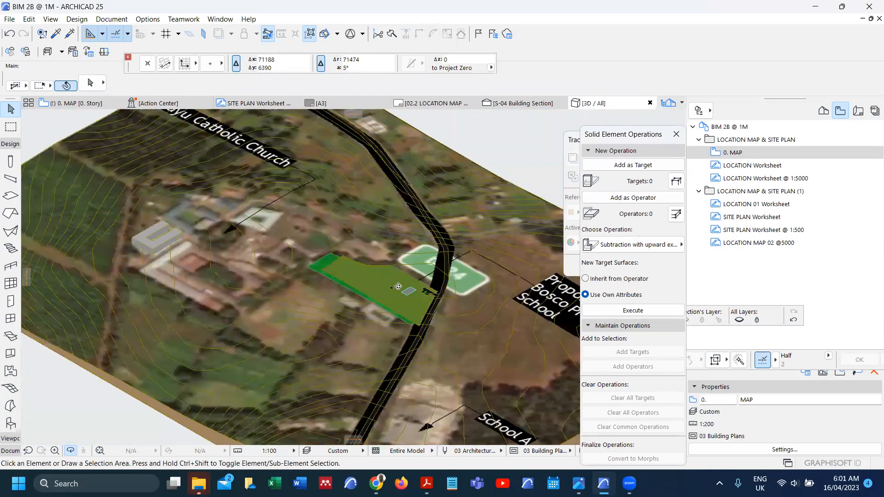
pyautogui.scroll(-4, 315, 287)
pyautogui.scroll(-2, 330, 272)
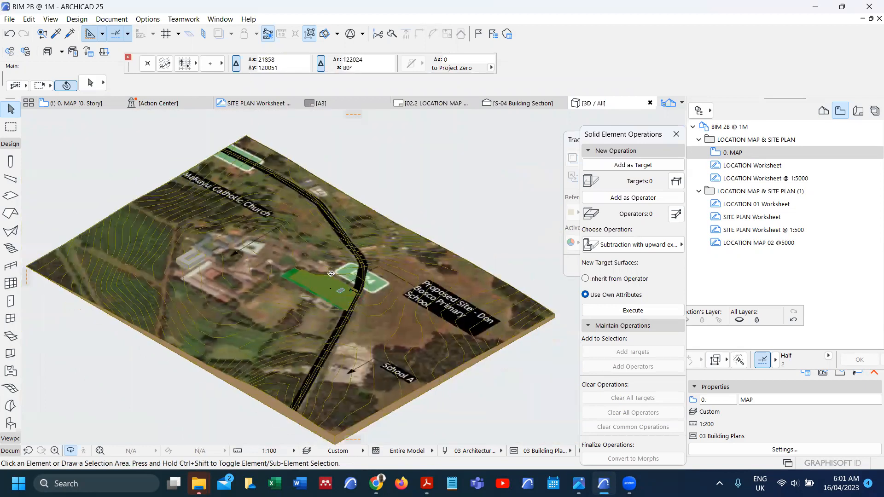
pyautogui.click(744, 129)
# Step: Create a view folder named LOCATION MAP AND SITE MODELLING in the view map
pyautogui.rightClick(744, 130)
pyautogui.click(760, 136)
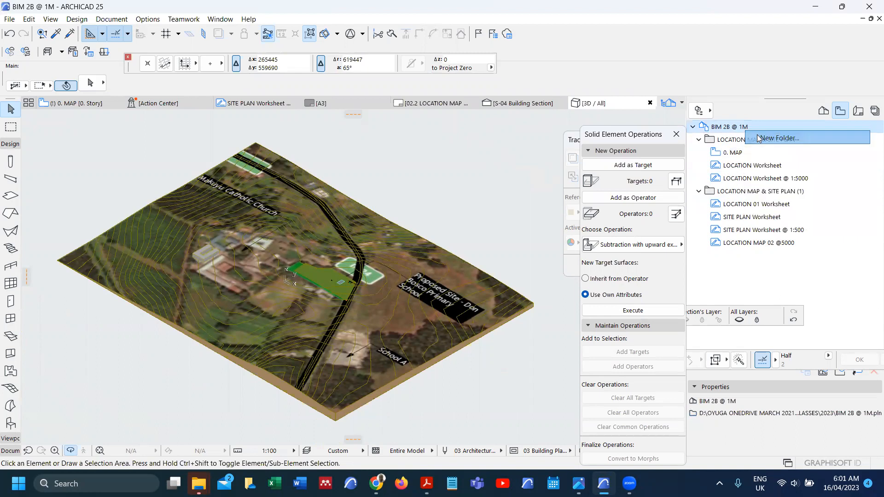
pyautogui.write('LOCATION MAP AND SITE MODELLING')
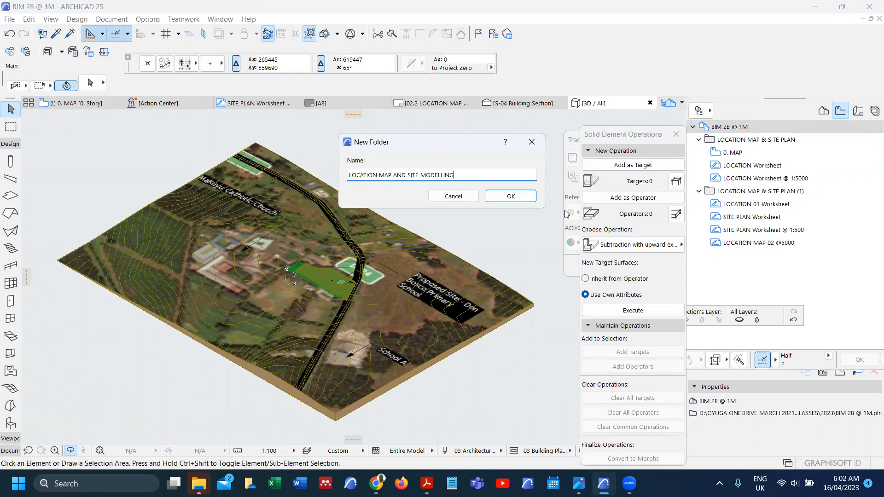
pyautogui.click(514, 201)
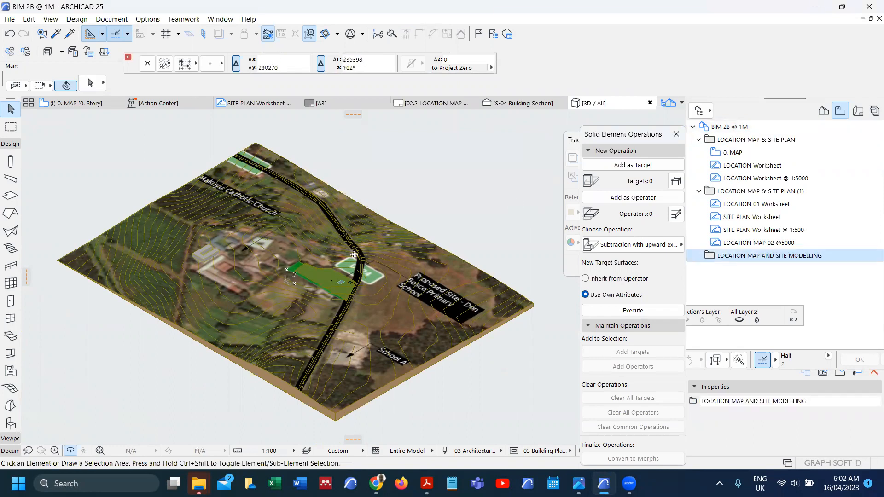
# Step: Save the current 3D view in that folder with the custom name LOCATION MAP ISOMETRIC
pyautogui.rightClick(754, 261)
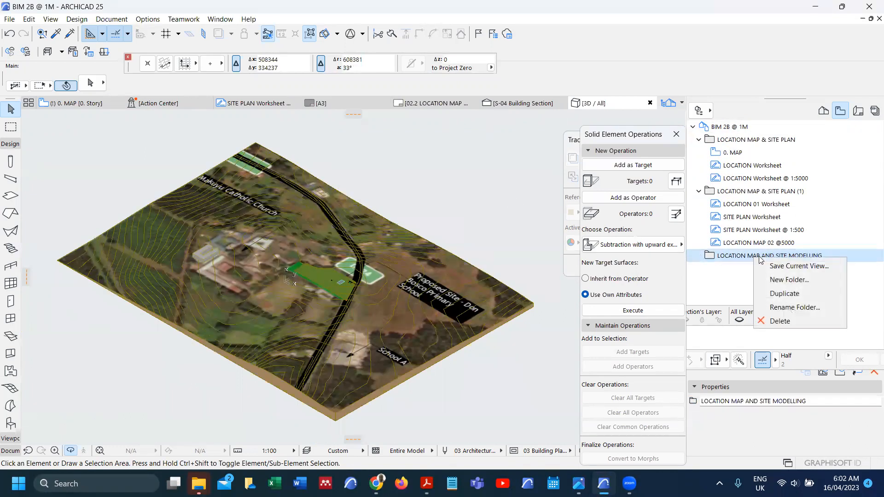
pyautogui.click(778, 264)
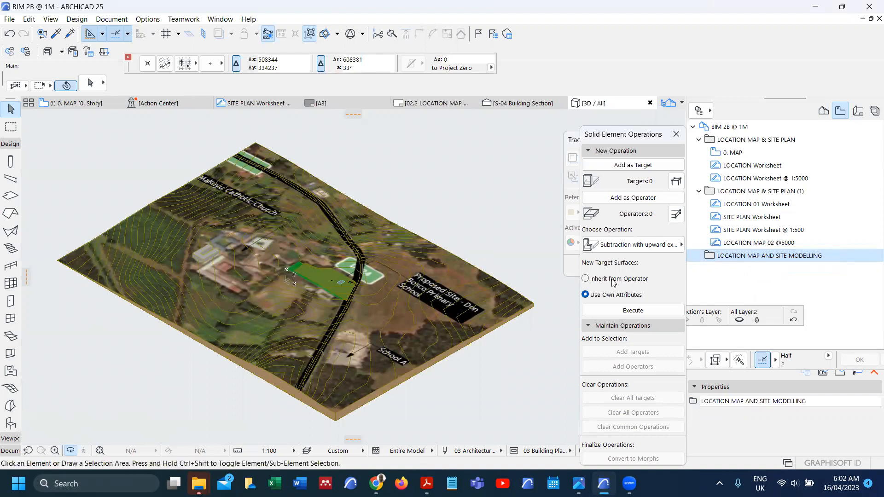
pyautogui.click(425, 72)
pyautogui.click(414, 93)
pyautogui.click(456, 70)
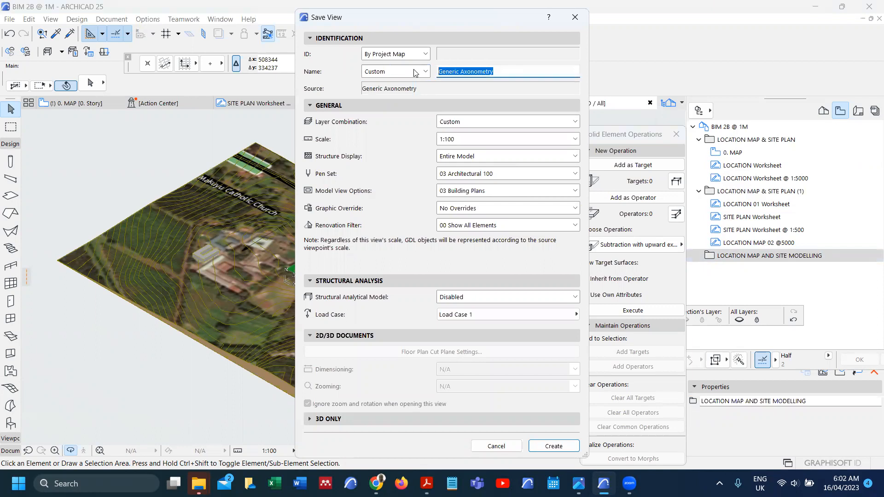
pyautogui.write('LOCATION MAP ISOMETRIC')
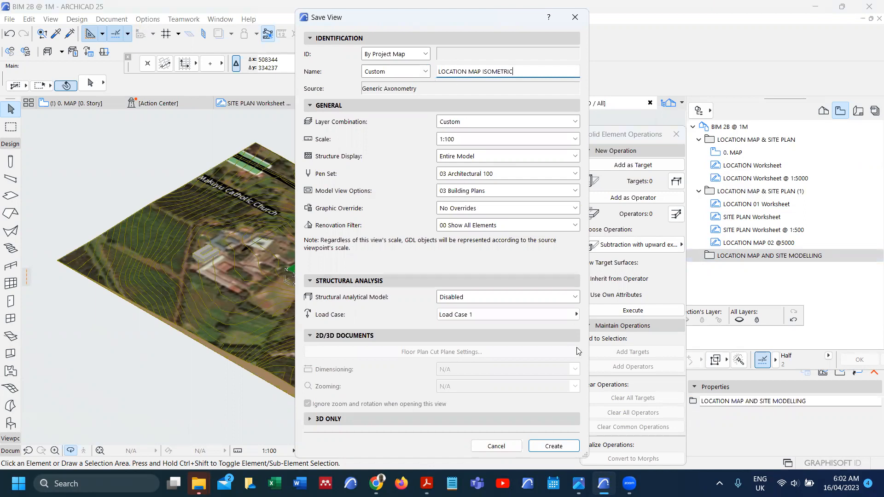
pyautogui.click(555, 446)
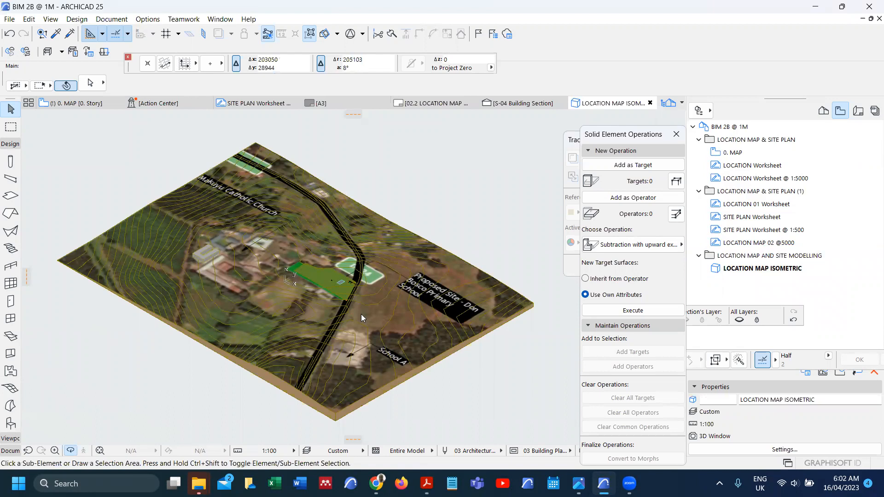
# Step: Try perspective camera azimuth changes, discard them, and return to the 0. MAP plan
pyautogui.hotkey('ctrl', 'shift', 'F3')
pyautogui.click(478, 133)
pyautogui.click(478, 133)
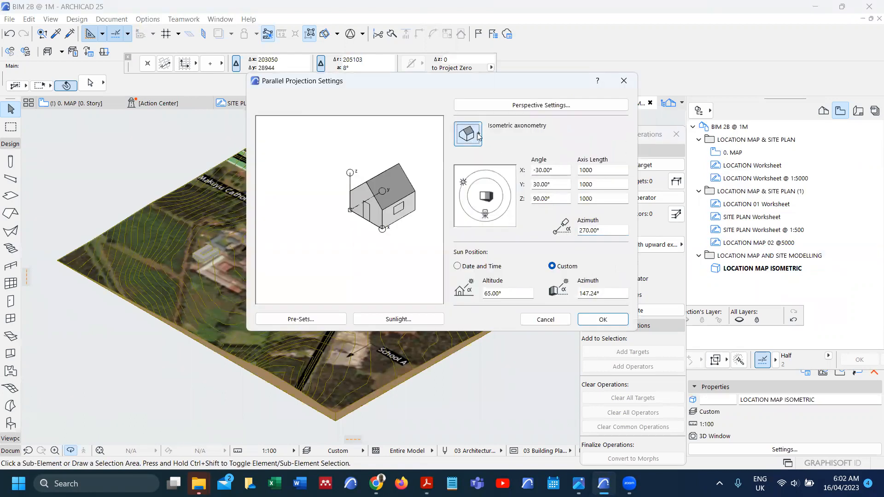
pyautogui.click(499, 106)
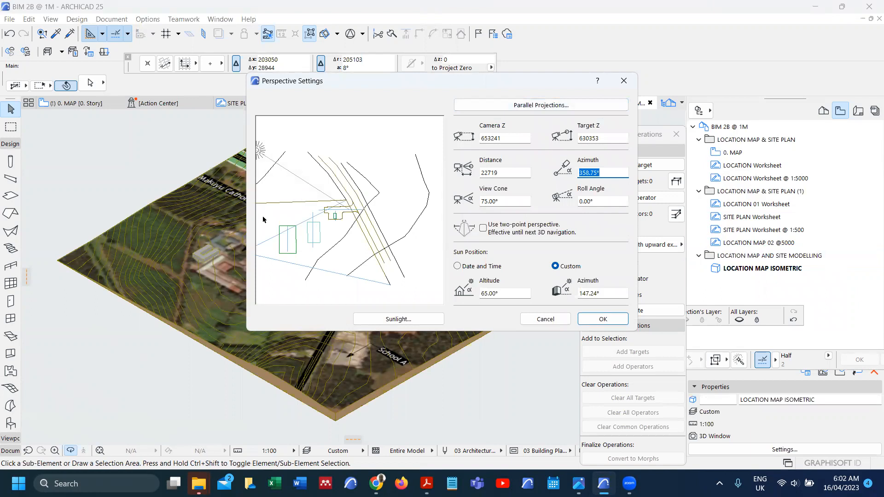
pyautogui.click(262, 247)
pyautogui.moveTo(292, 265); pyautogui.dragTo(312, 263)
pyautogui.moveTo(261, 247); pyautogui.dragTo(277, 256)
pyautogui.click(546, 319)
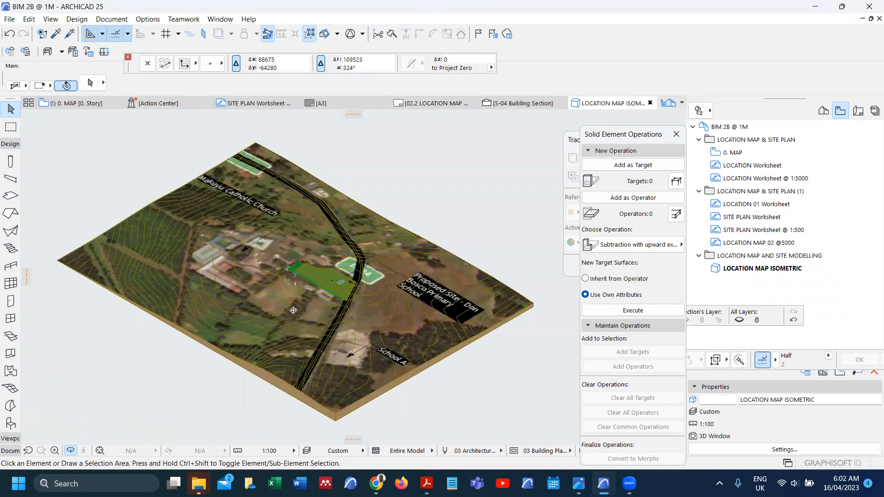
pyautogui.press('F2')
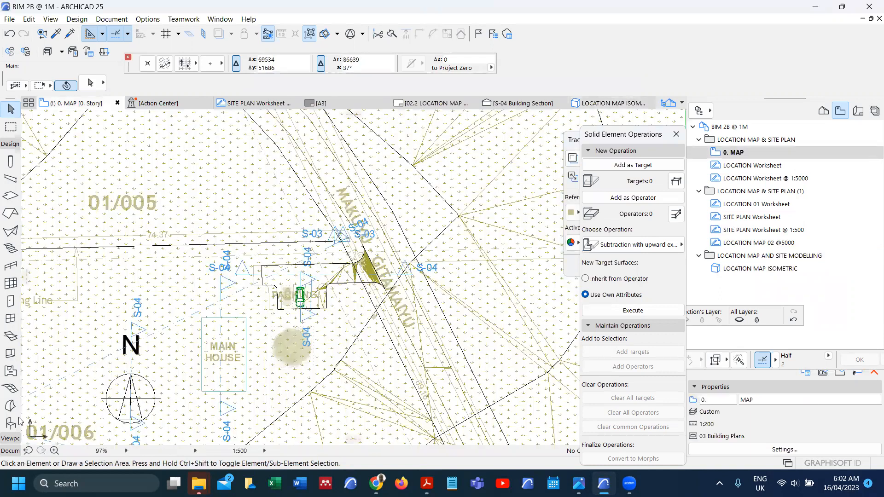
# Step: Place a camera on the 0. MAP plan with its target aimed across the site terrain
pyautogui.click(6, 452)
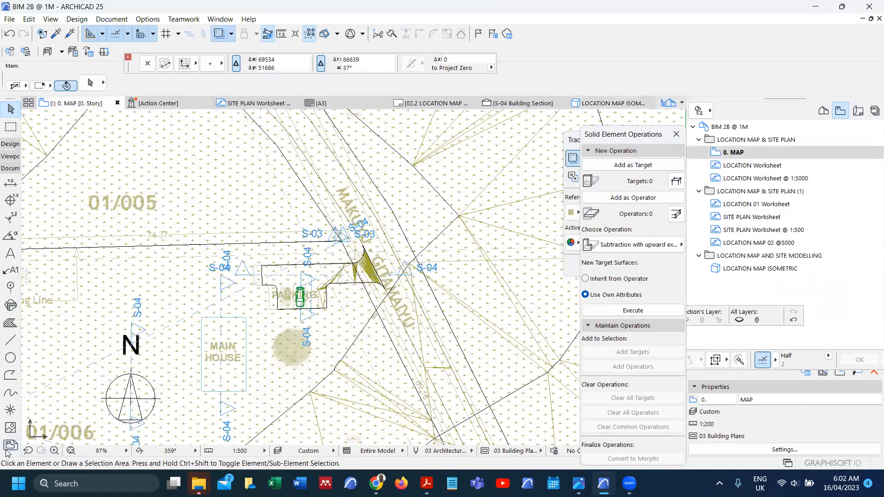
pyautogui.click(9, 157)
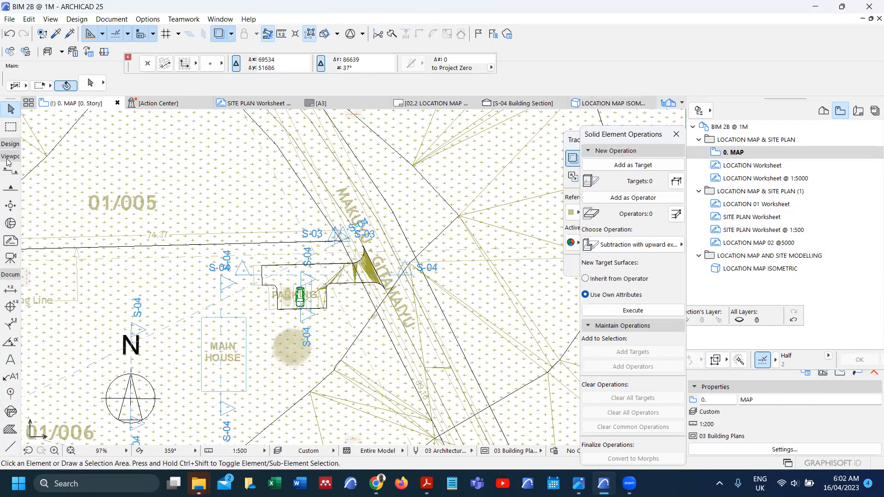
pyautogui.click(10, 258)
pyautogui.scroll(-1, 252, 217)
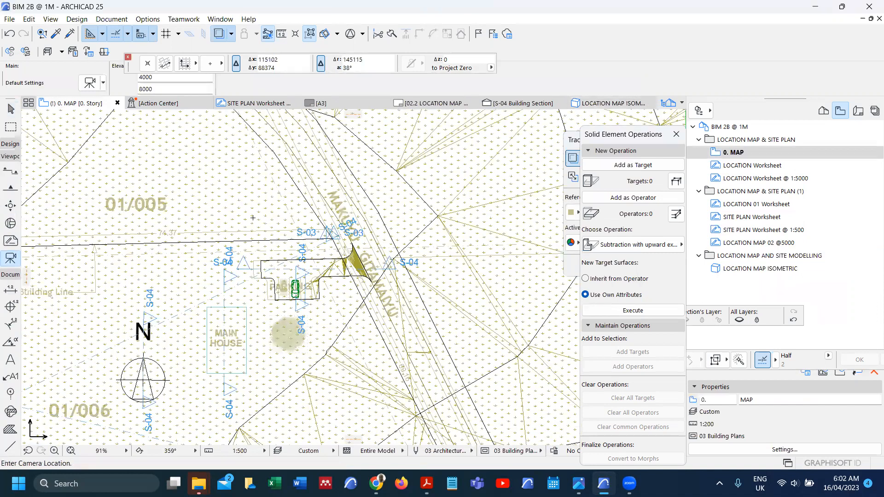
pyautogui.scroll(-5, 253, 217)
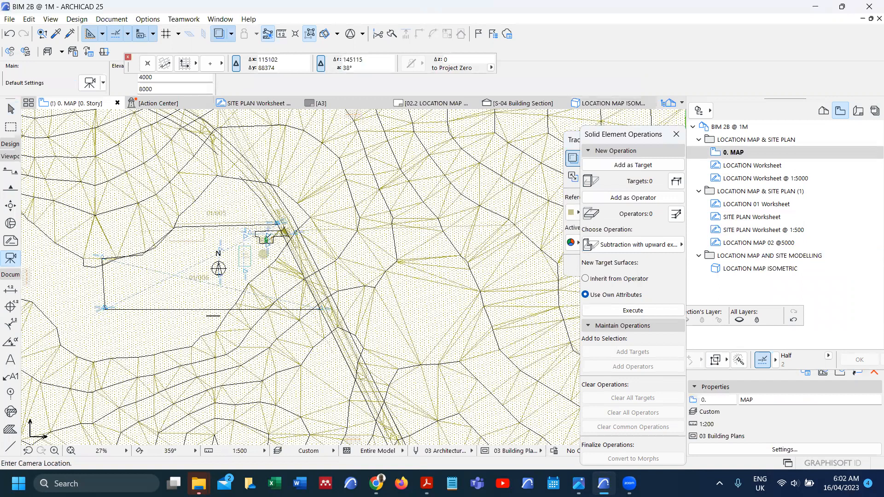
pyautogui.scroll(-5, 224, 169)
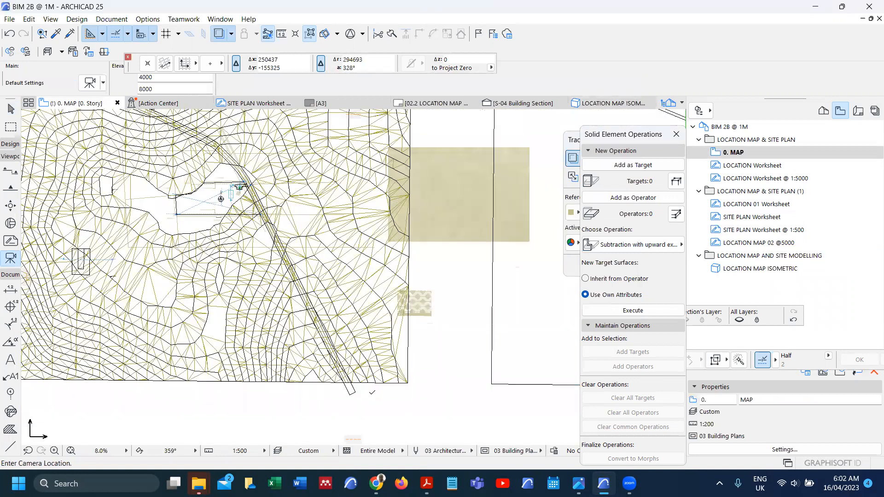
pyautogui.scroll(5, 377, 390)
pyautogui.click(346, 331)
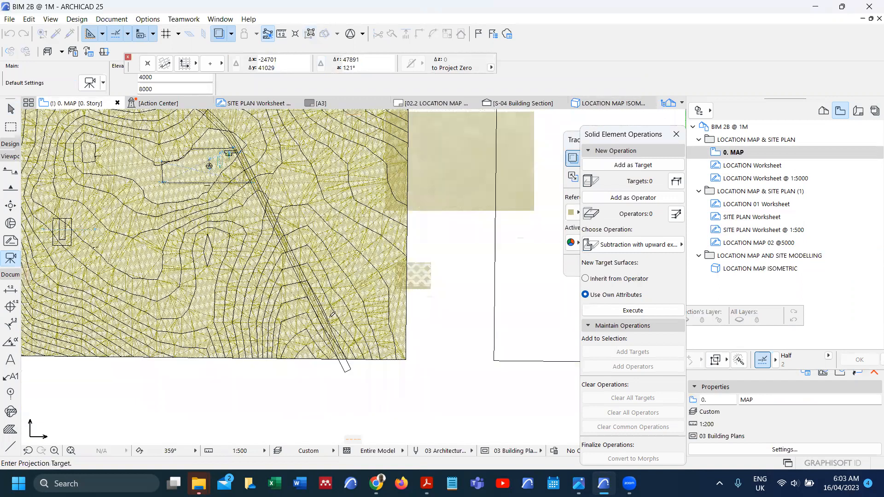
pyautogui.click(279, 215)
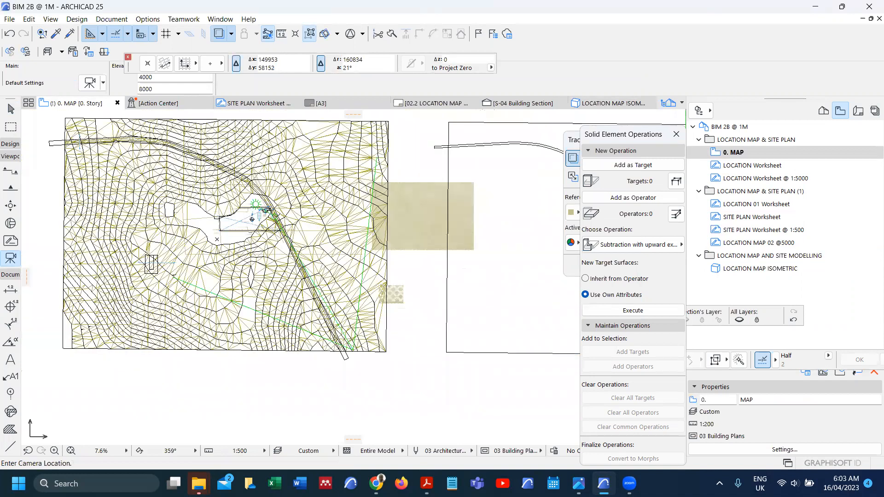
pyautogui.rightClick(408, 111)
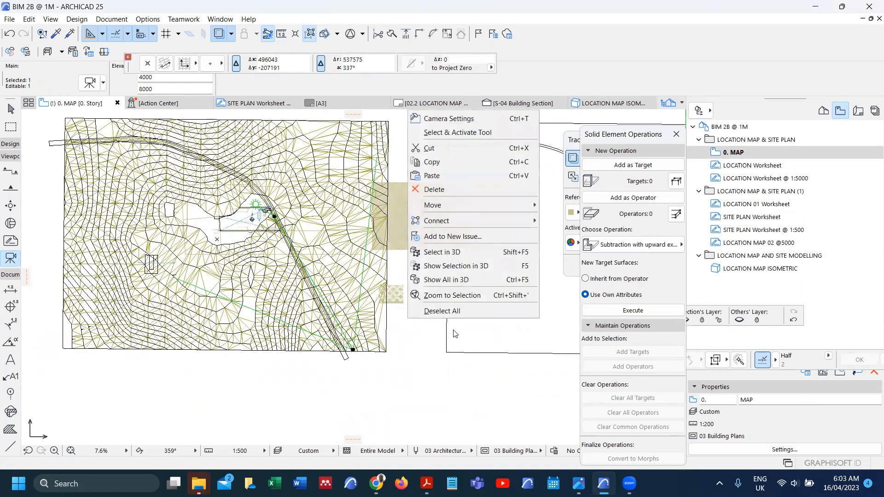
# Step: Show the camera view in 3D and save it as 1 LOCATION MAP - BIRD in the site modelling folder
pyautogui.click(461, 266)
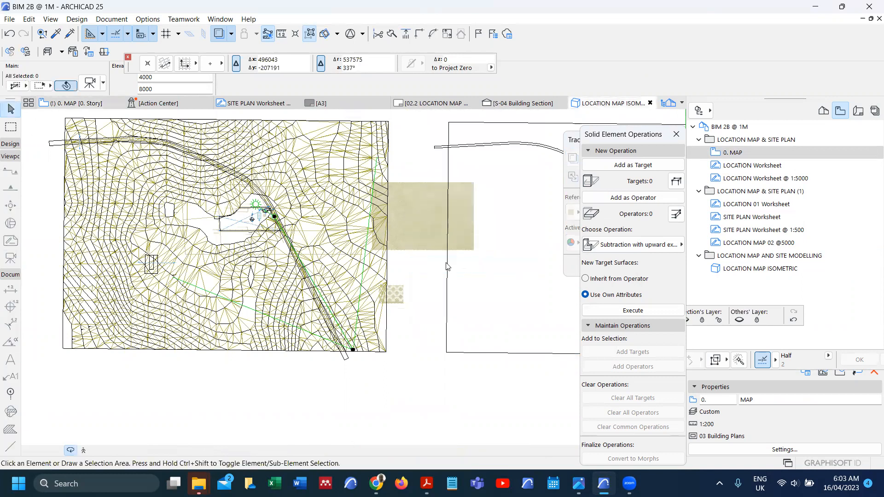
pyautogui.moveTo(330, 254)
pyautogui.keyDown('shift'); pyautogui.mouseDown(button='middle')
pyautogui.moveTo(330, 232)
pyautogui.moveTo(317, 290)
pyautogui.moveTo(320, 259)
pyautogui.moveTo(324, 269)
pyautogui.moveTo(334, 268)
pyautogui.mouseUp(button='middle'); pyautogui.keyUp('shift')
pyautogui.click(750, 256)
pyautogui.rightClick(751, 256)
pyautogui.click(773, 262)
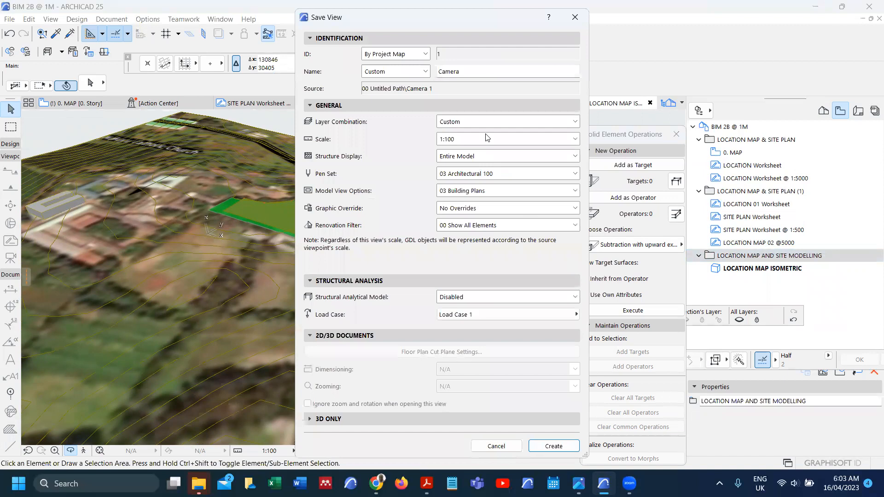
pyautogui.doubleClick(470, 77)
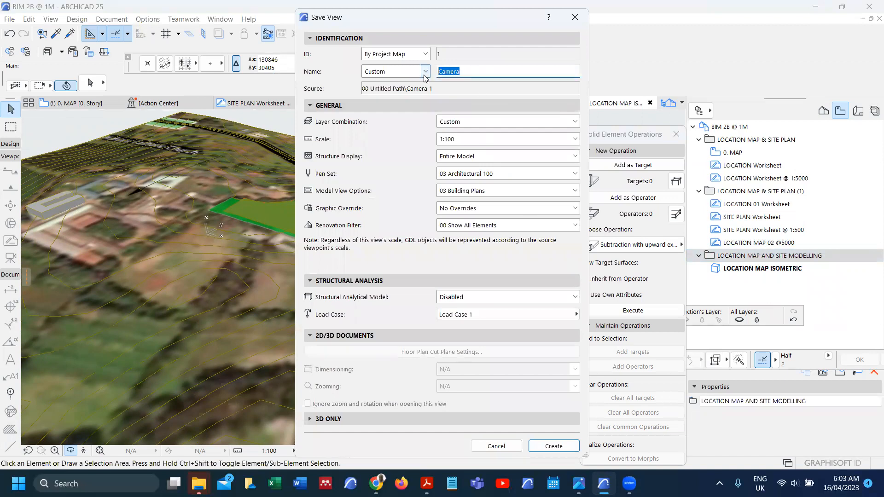
pyautogui.write('LOCATION MAP - BIRD')
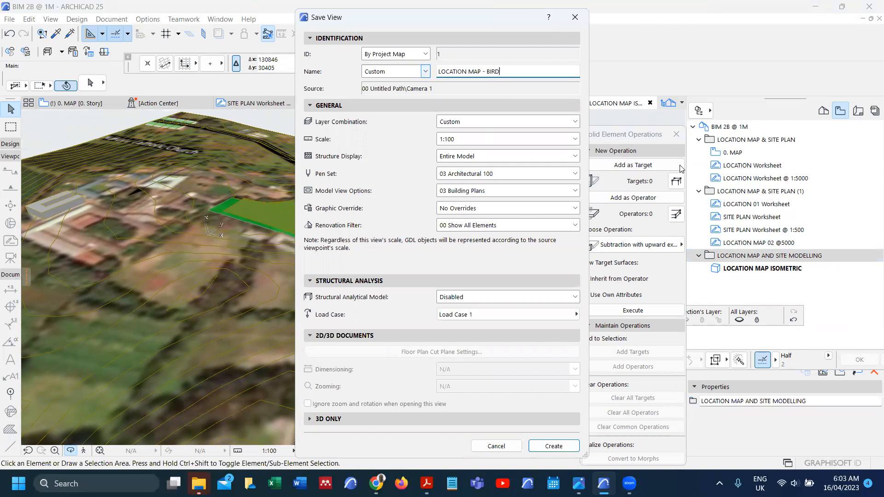
pyautogui.click(554, 445)
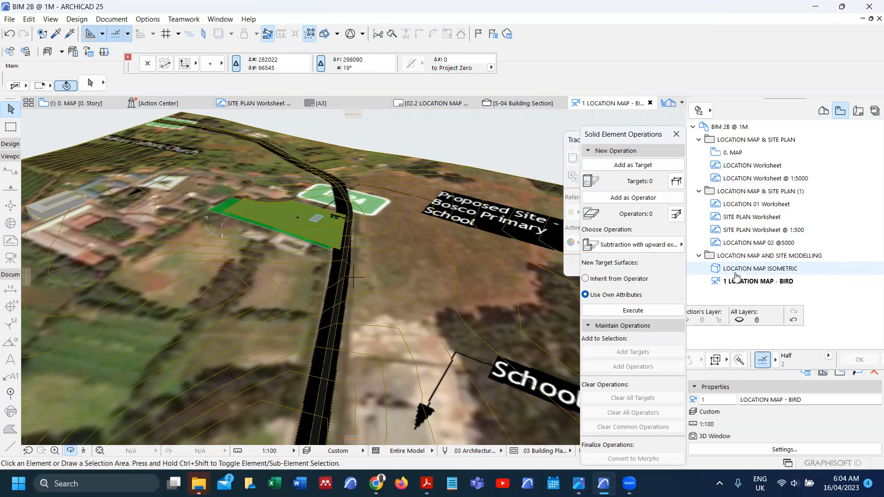
# Step: Reopen the LOCATION MAP ISOMETRIC view and zoom in on the site
pyautogui.click(723, 282)
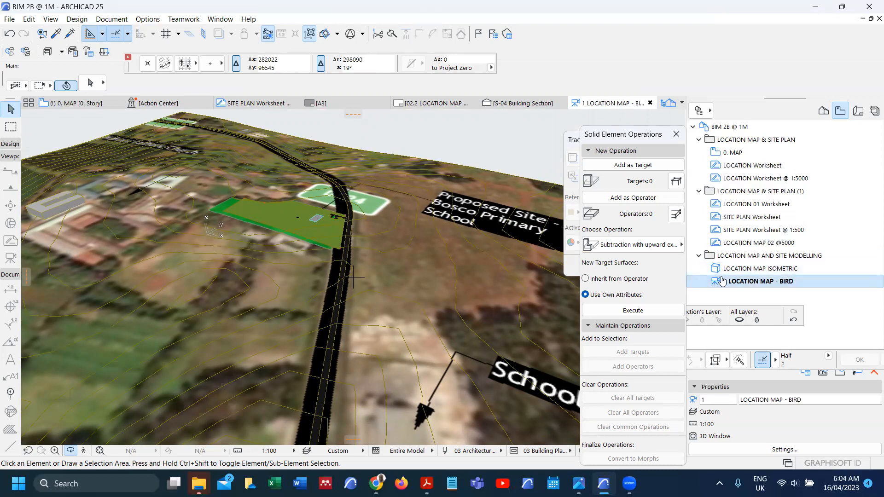
pyautogui.doubleClick(732, 269)
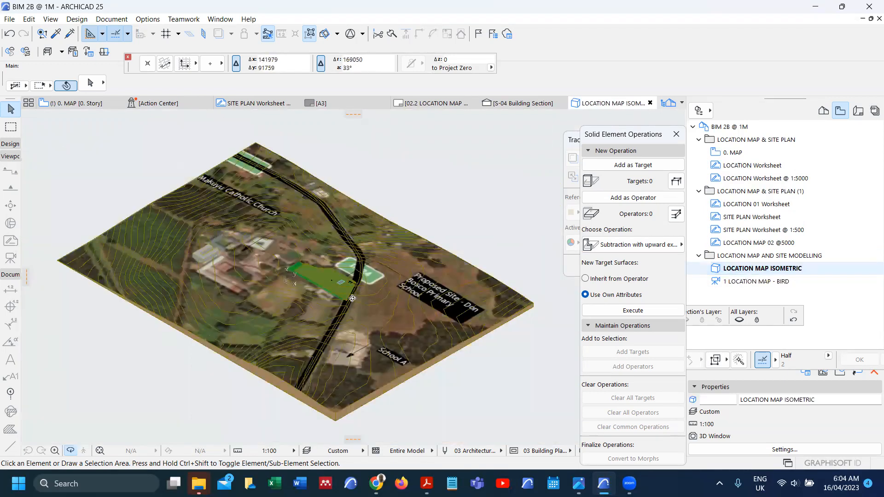
pyautogui.scroll(4, 353, 299)
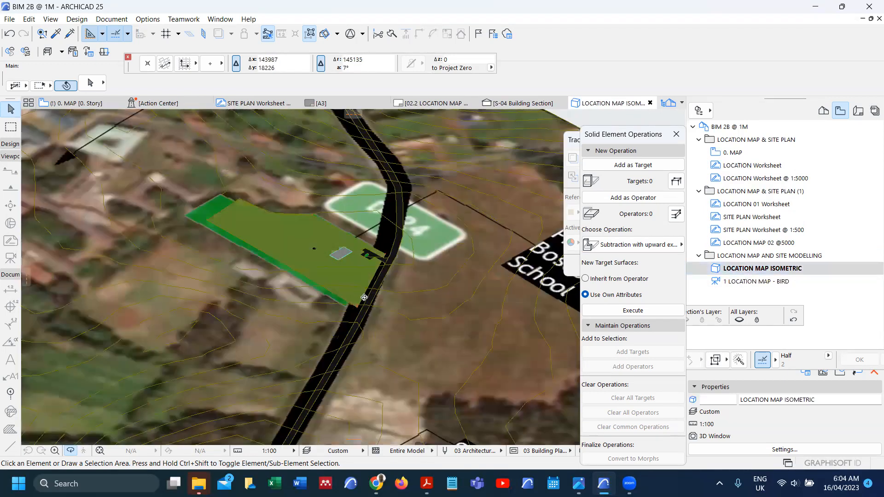
pyautogui.scroll(5, 363, 297)
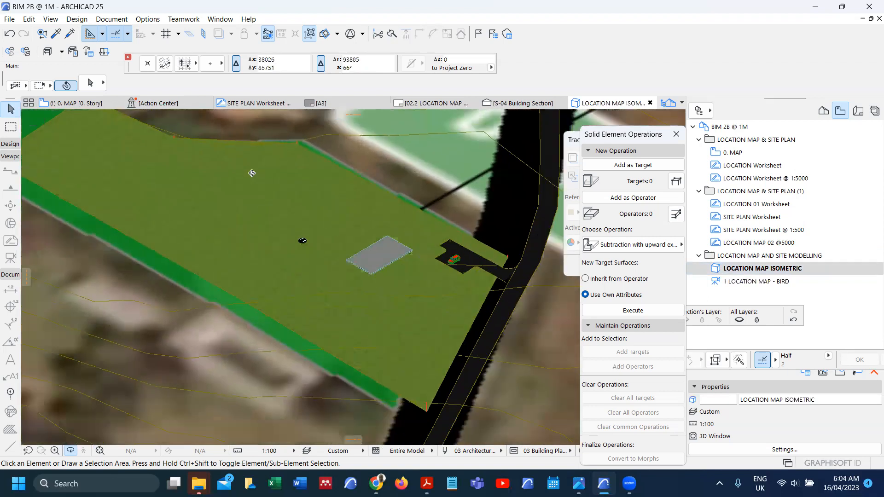
pyautogui.scroll(-3, 252, 173)
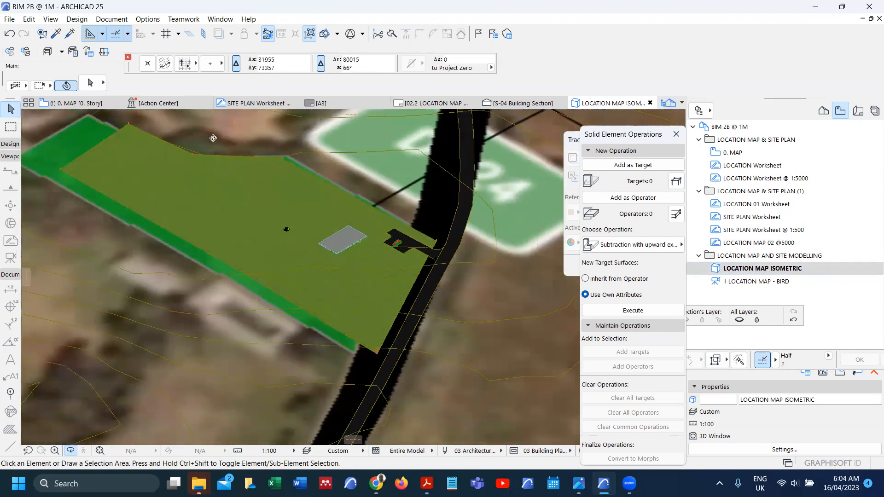
pyautogui.scroll(1, 214, 137)
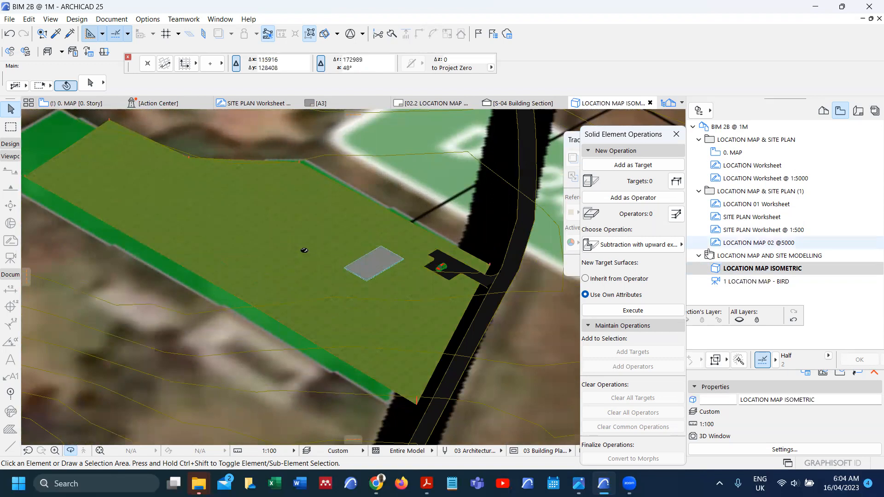
# Step: Save this view as SITE - ISOMETRIC in the site modelling folder
pyautogui.rightClick(725, 258)
pyautogui.click(767, 266)
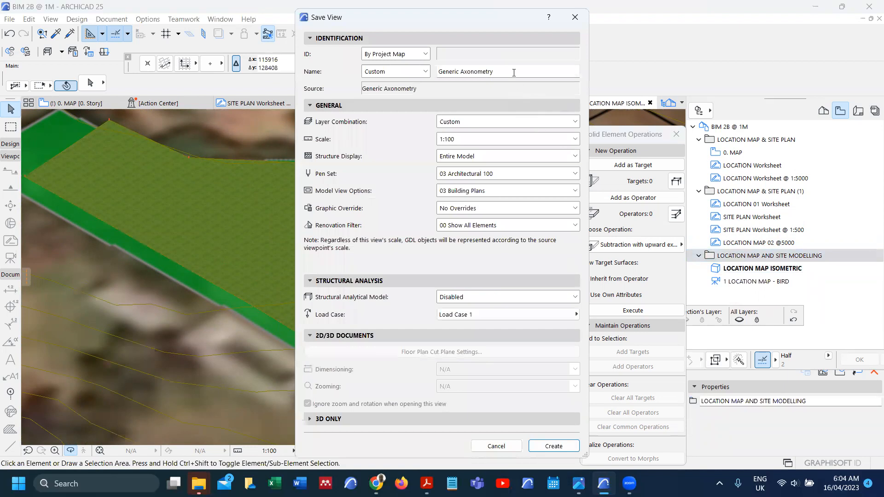
pyautogui.moveTo(513, 72); pyautogui.dragTo(400, 54)
pyautogui.write('SITE - ISOMETRIC')
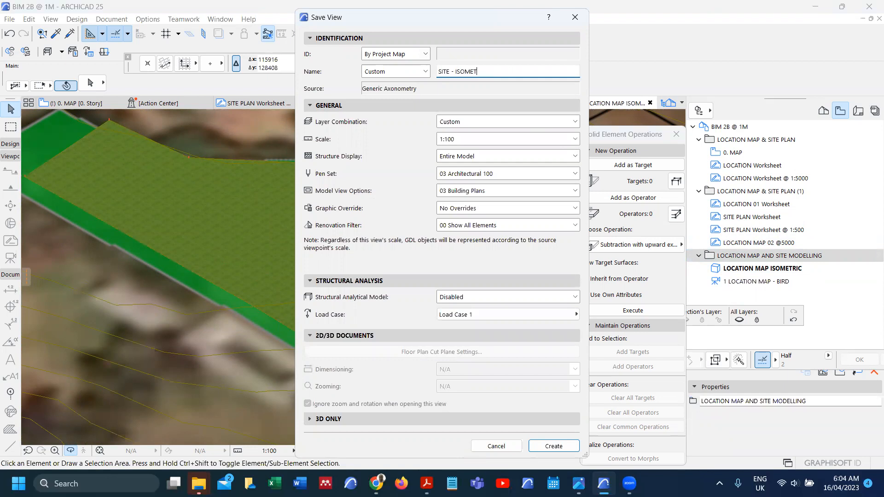
pyautogui.click(553, 445)
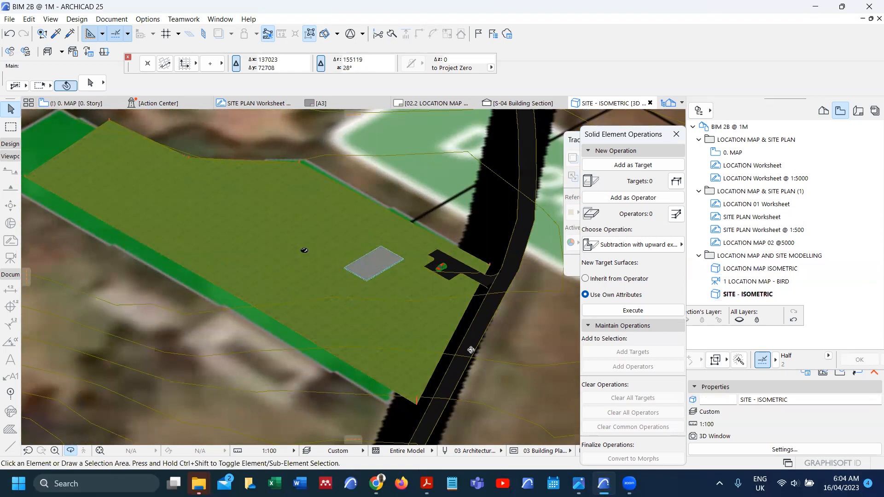
# Step: Place a camera near the parking area aimed across the site on 0. MAP and view it in 3D
pyautogui.press('F2')
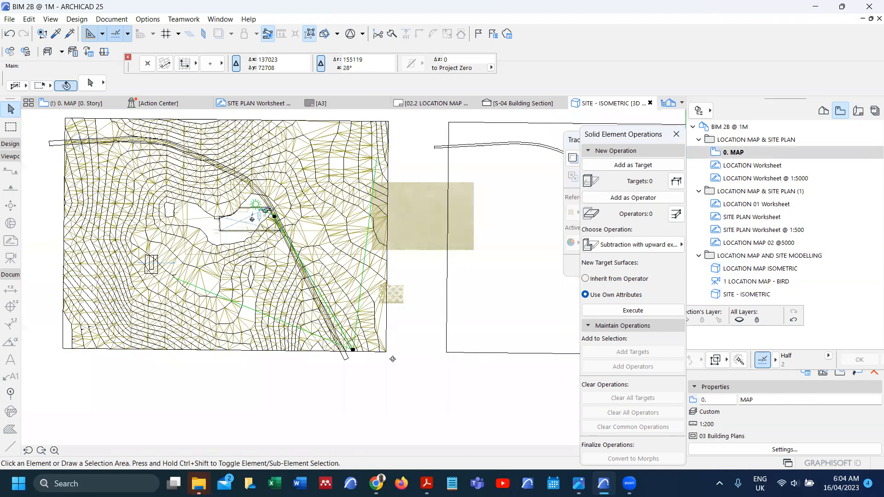
pyautogui.click(353, 349)
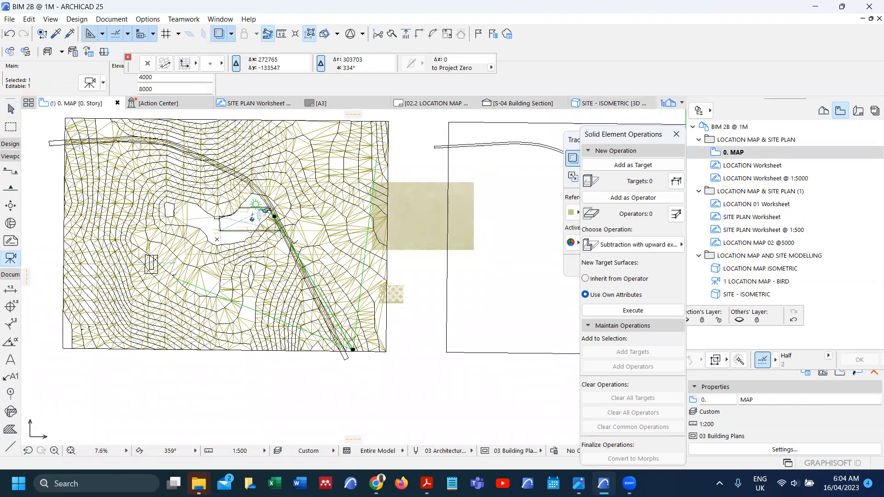
pyautogui.scroll(1, 286, 196)
pyautogui.scroll(10, 282, 213)
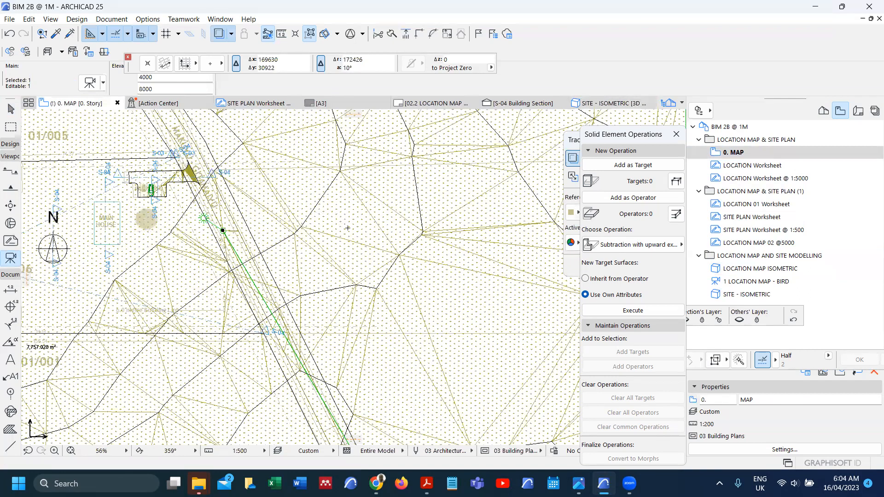
pyautogui.click(348, 228)
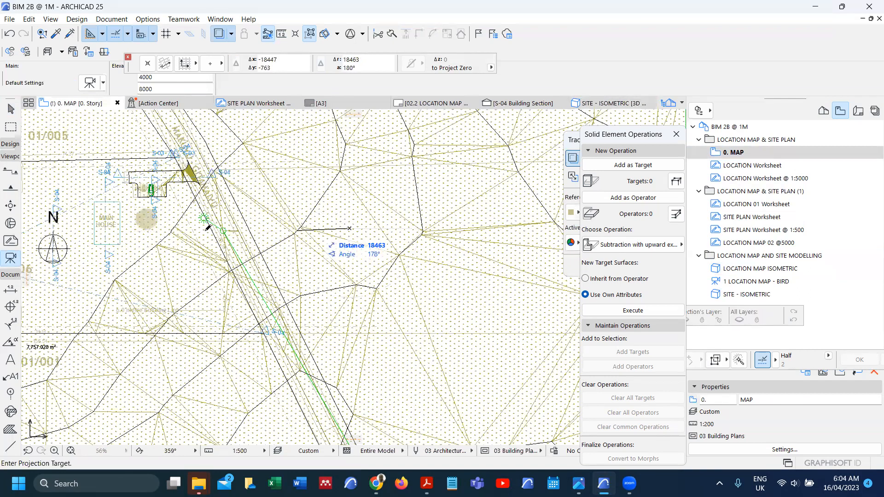
pyautogui.click(134, 247)
pyautogui.rightClick(134, 246)
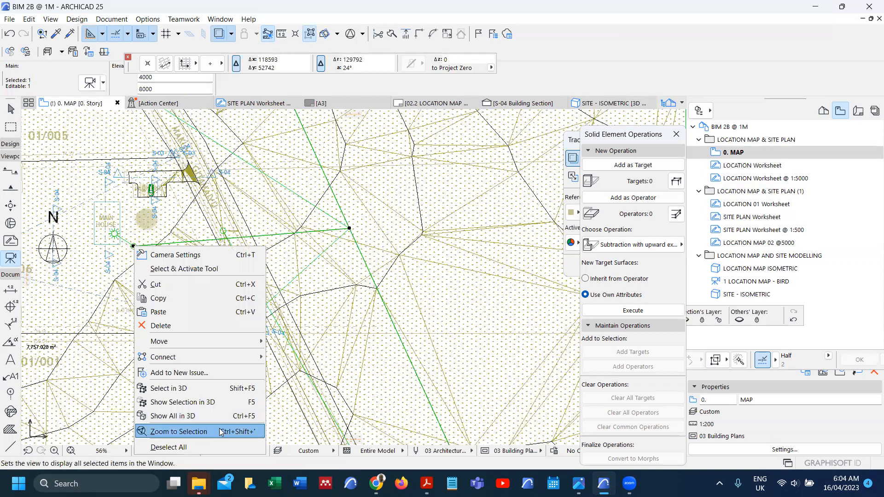
pyautogui.click(203, 389)
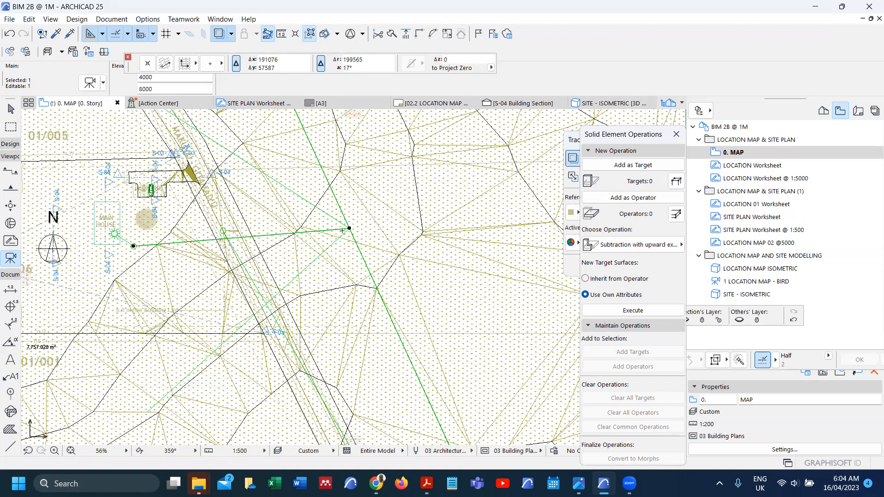
pyautogui.rightClick(349, 228)
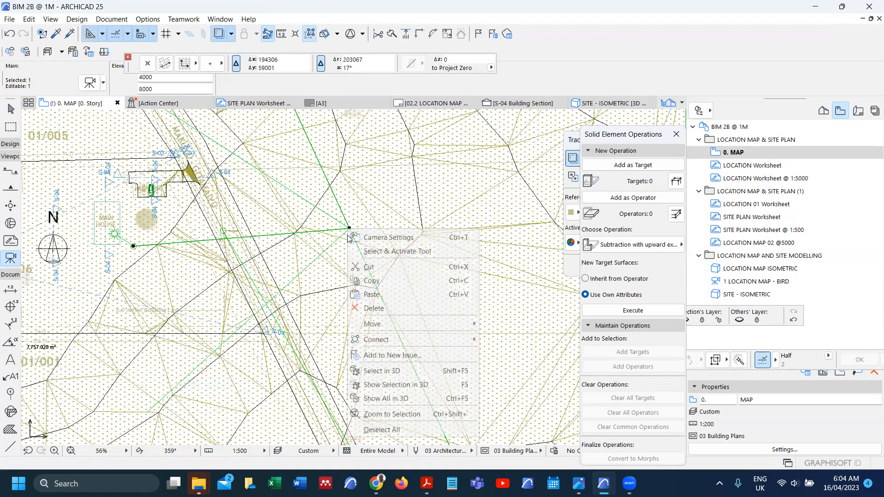
pyautogui.click(395, 385)
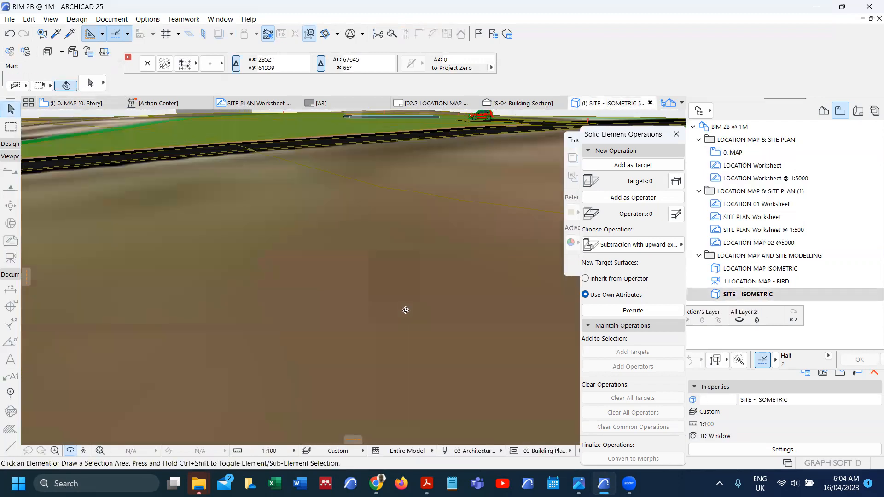
# Step: Orbit to a raised site overview and save it as 2 SITE - PERSPECTIVE in the site modelling folder
pyautogui.keyDown('shift'); pyautogui.moveTo(394, 309); pyautogui.dragTo(366, 138, button='middle'); pyautogui.keyUp('shift')
pyautogui.scroll(1, 366, 138)
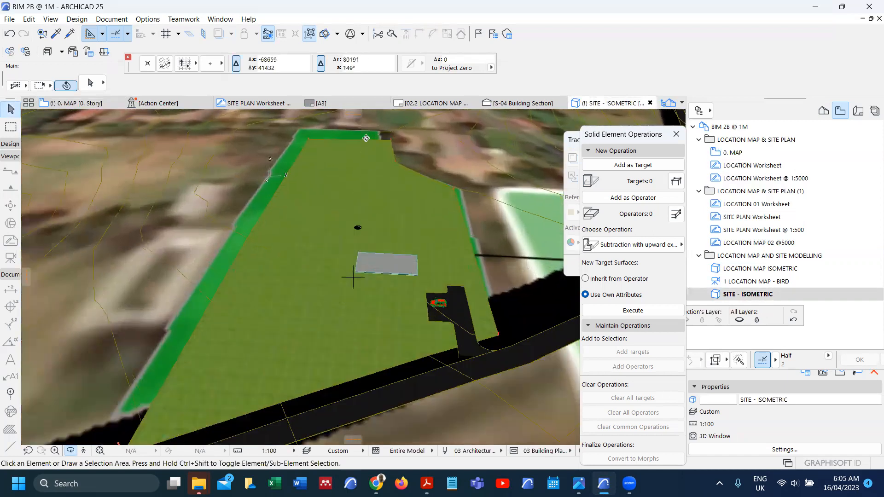
pyautogui.scroll(-1, 366, 138)
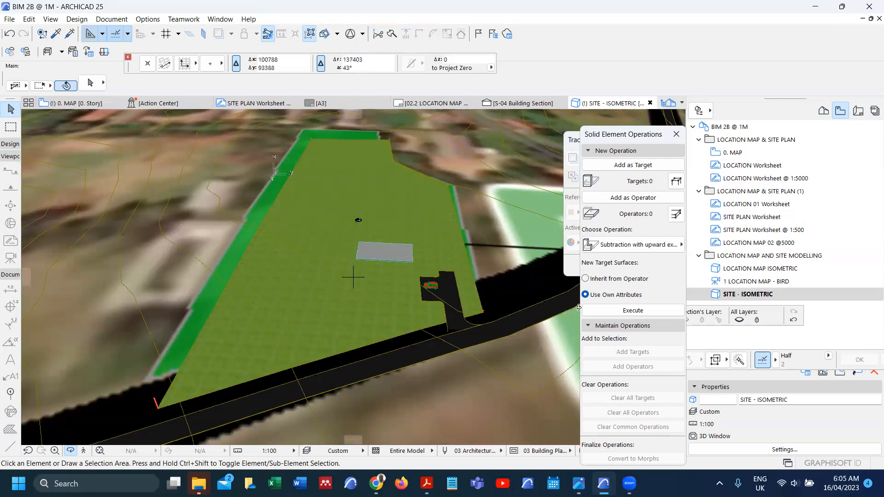
pyautogui.rightClick(734, 259)
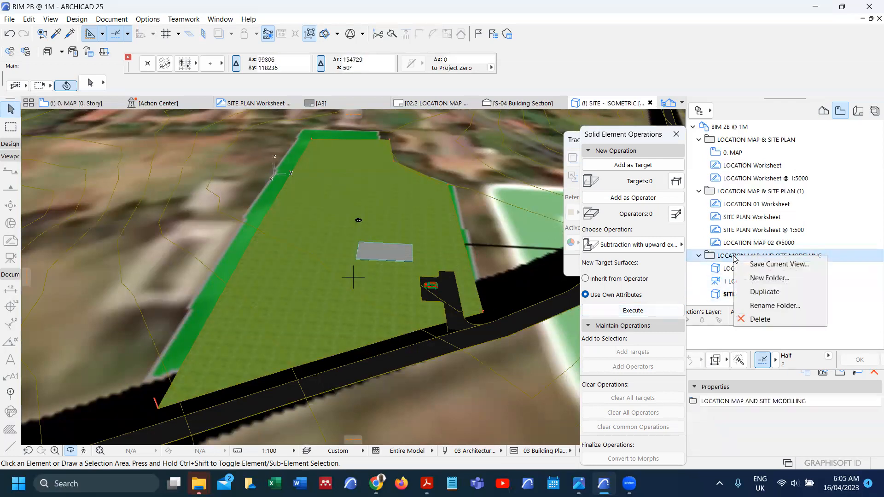
pyautogui.click(767, 264)
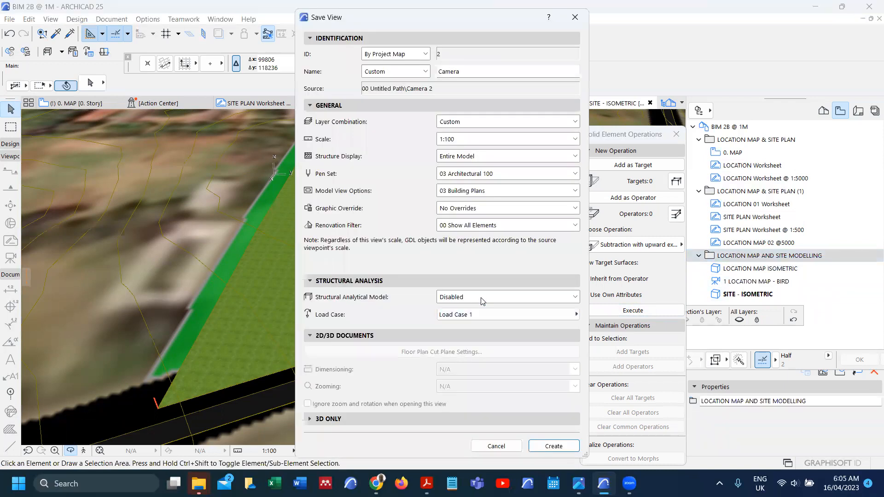
pyautogui.doubleClick(472, 71)
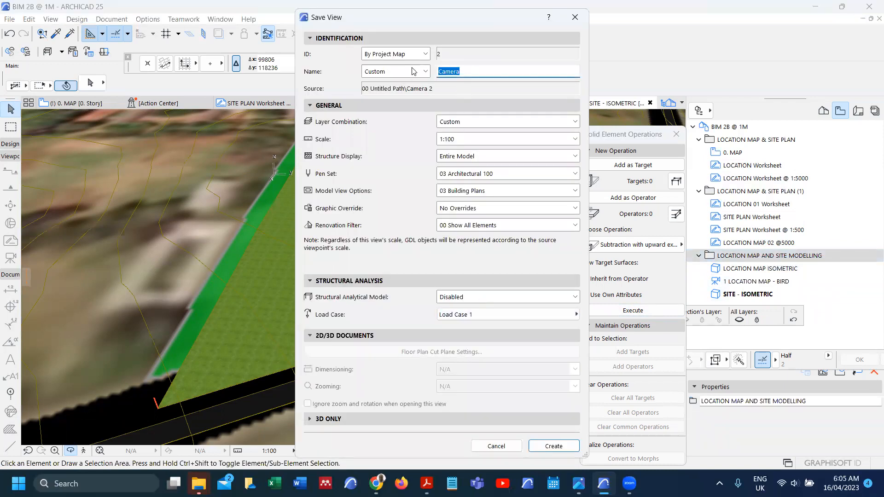
pyautogui.write('SI')
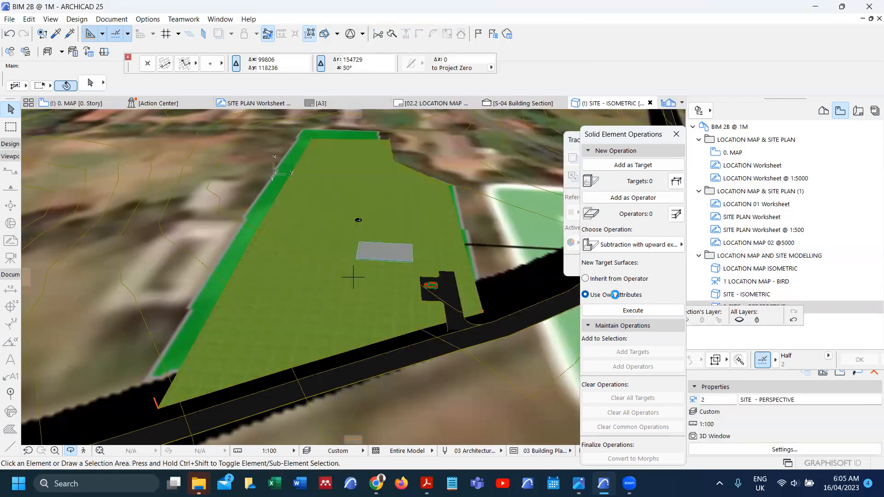
pyautogui.moveTo(427, 483)
pyautogui.click(471, 441)
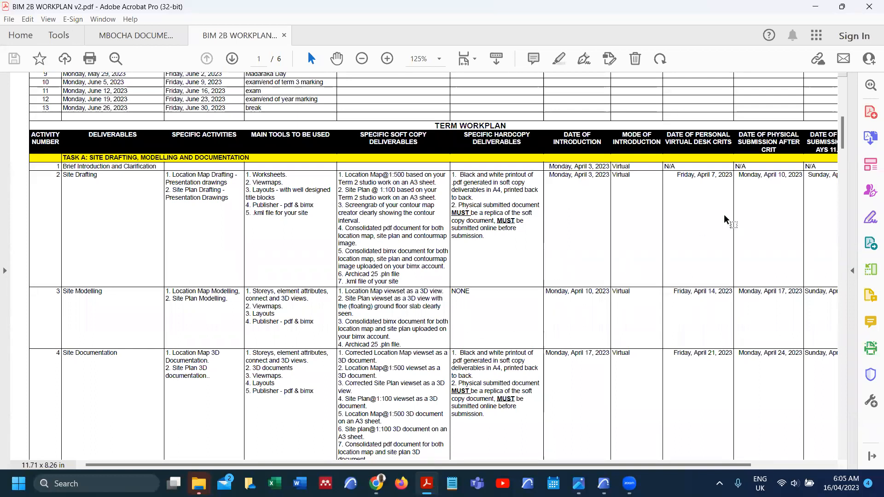
# Step: Switch from the workplan PDF back to the ARCHICAD project window
pyautogui.moveTo(604, 483)
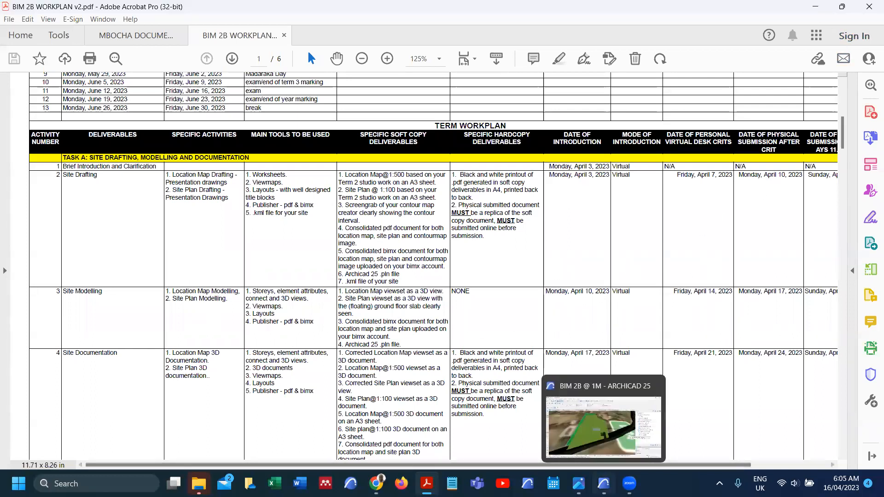
pyautogui.click(604, 426)
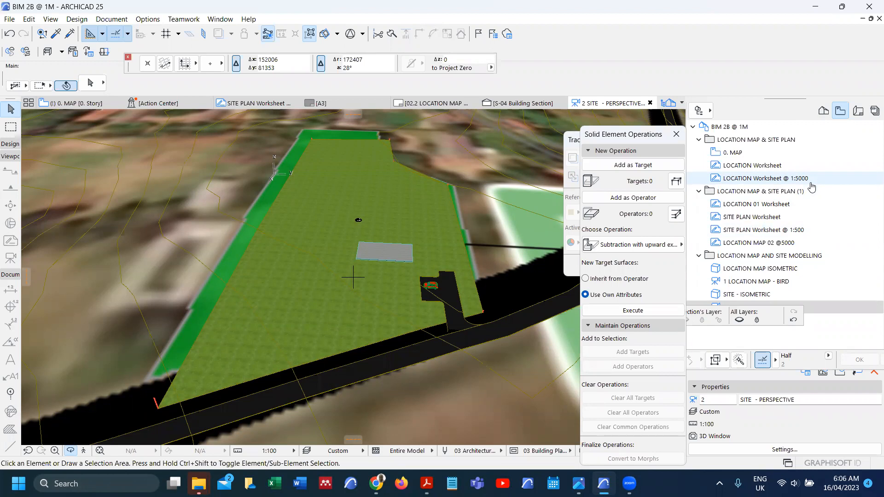
# Step: In the Organizer, add the four site modelling views to the LOCATION - BIMX publisher set
pyautogui.click(700, 110)
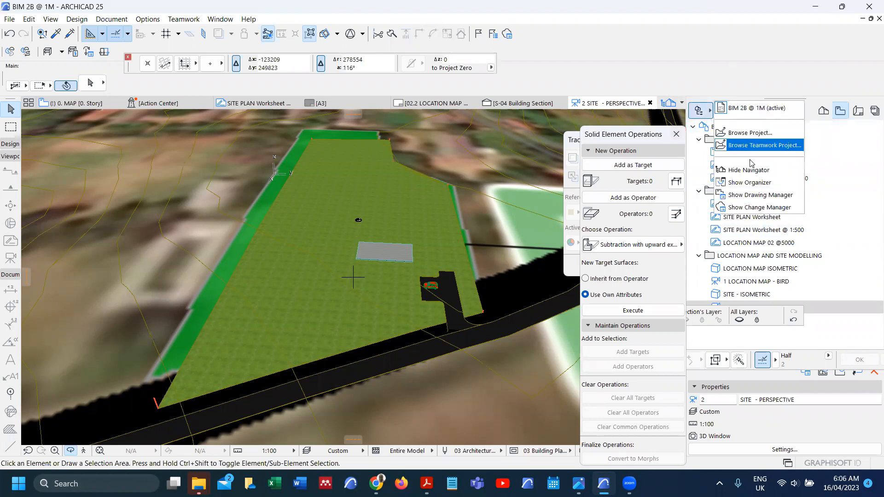
pyautogui.click(751, 183)
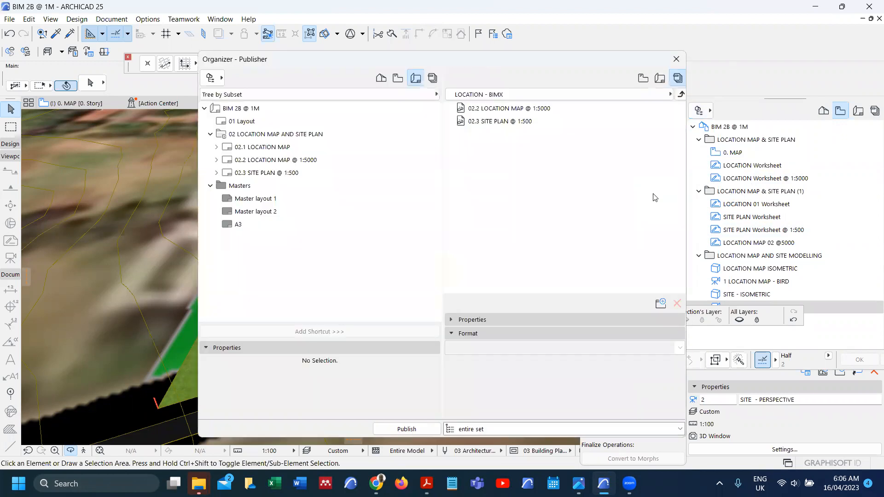
pyautogui.click(681, 94)
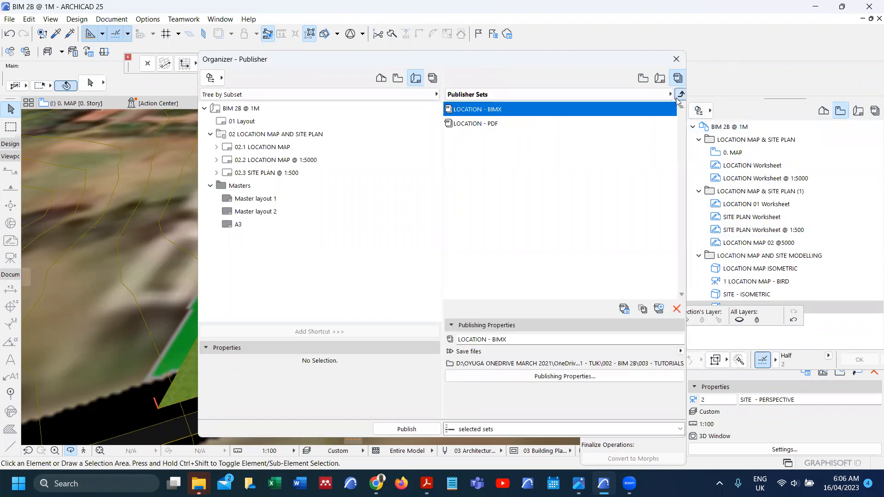
pyautogui.doubleClick(488, 110)
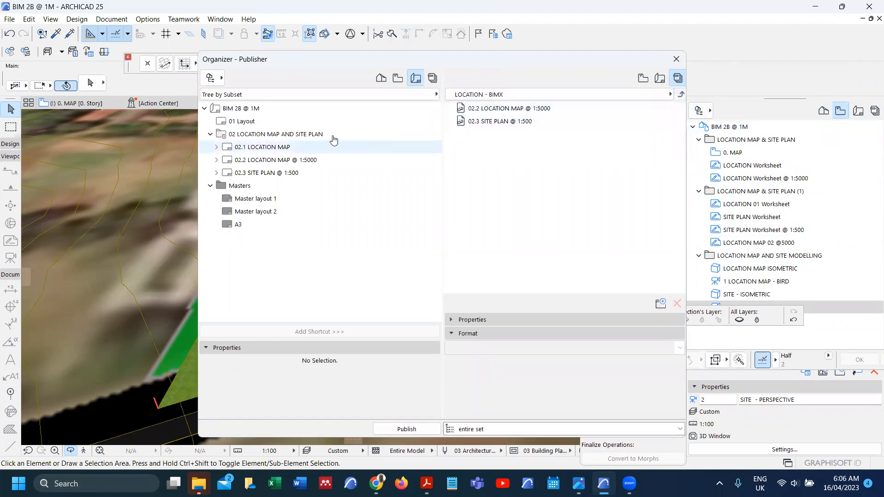
pyautogui.click(398, 78)
pyautogui.scroll(-1, 299, 229)
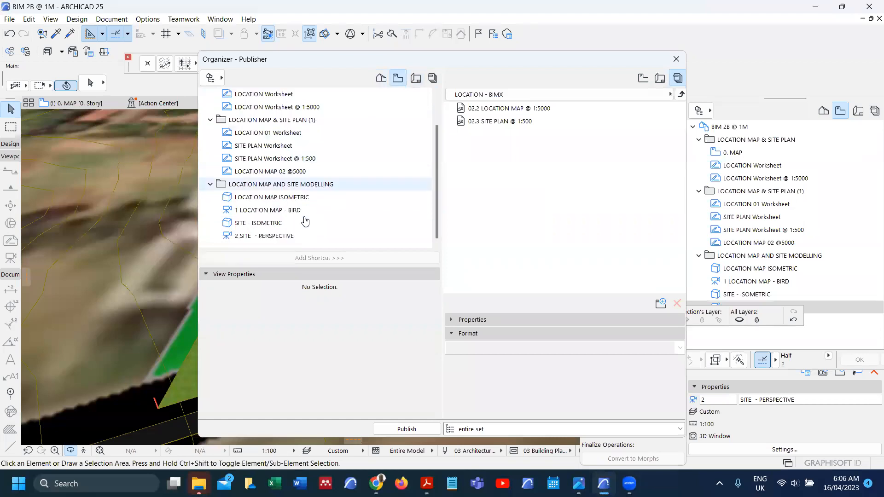
pyautogui.click(287, 197)
pyautogui.keyDown('shift'); pyautogui.click(285, 235); pyautogui.keyUp('shift')
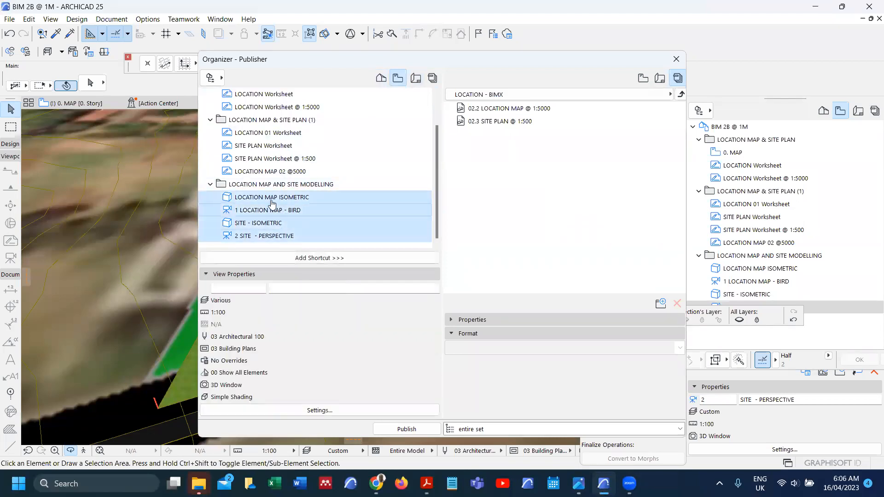
pyautogui.moveTo(272, 200); pyautogui.dragTo(509, 159)
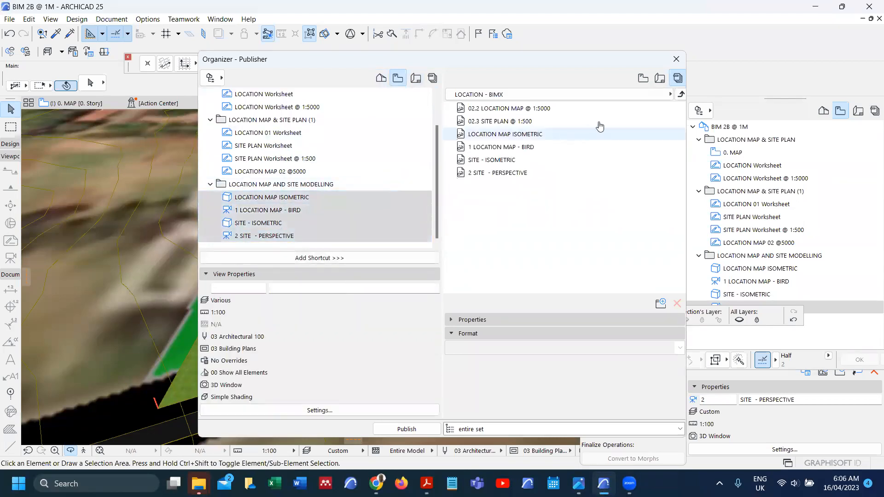
# Step: Add the same four site views to LOCATION - PDF, then open LOCATION - BIMX's publishing properties
pyautogui.click(681, 95)
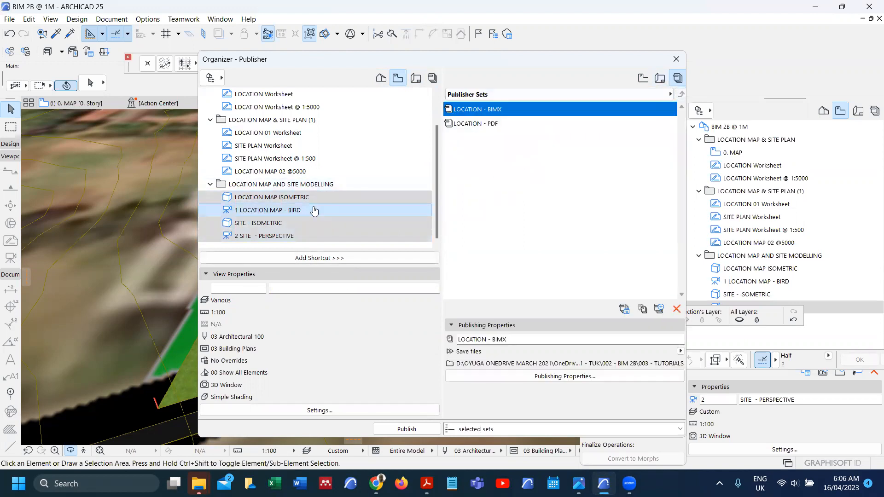
pyautogui.doubleClick(475, 124)
pyautogui.moveTo(283, 215); pyautogui.dragTo(557, 147)
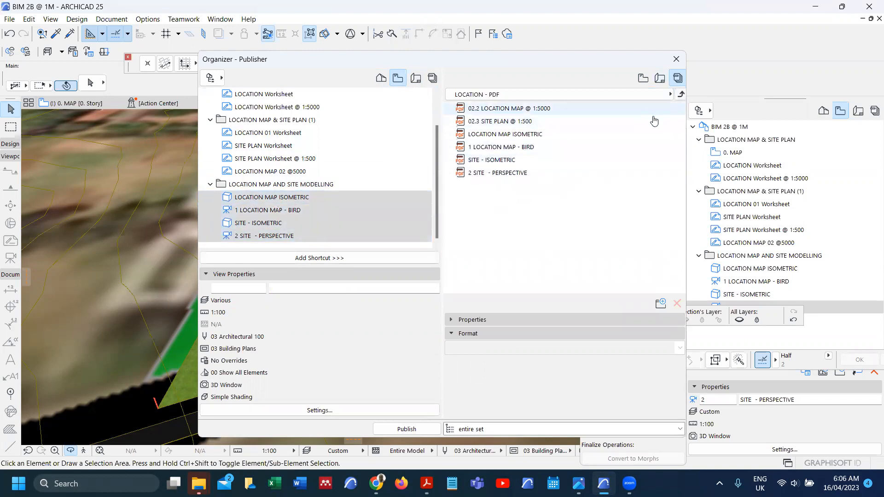
pyautogui.click(681, 94)
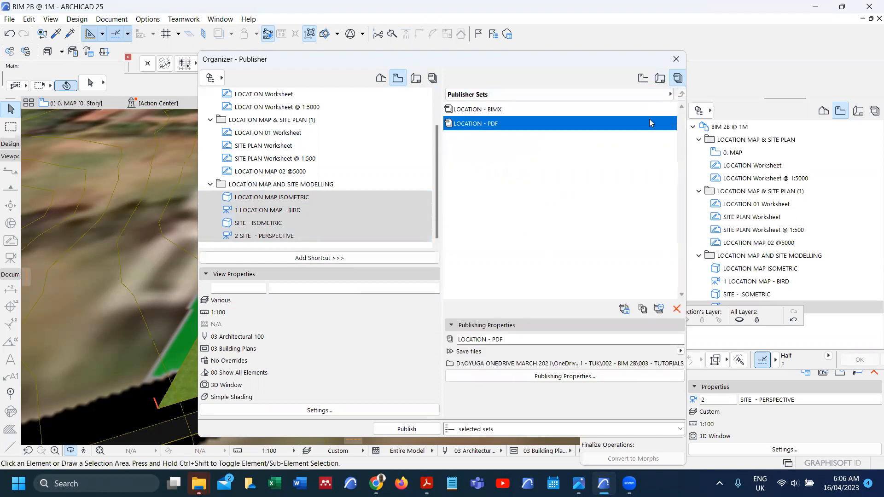
pyautogui.doubleClick(632, 110)
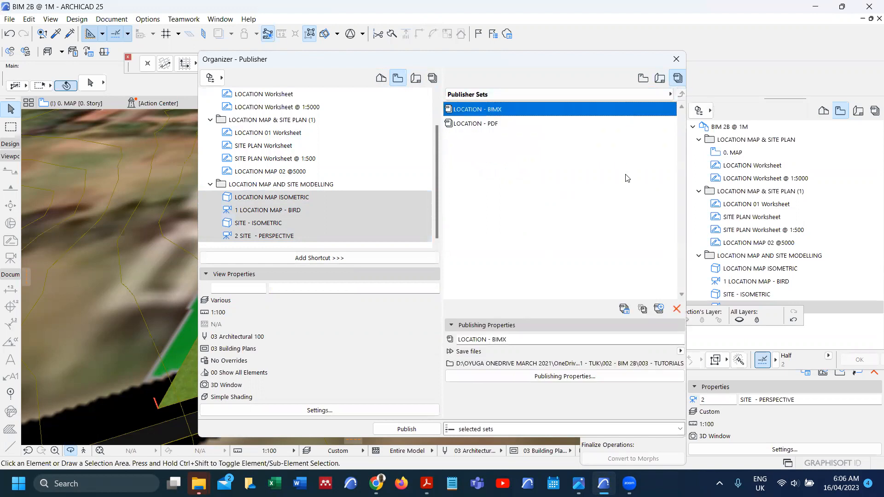
pyautogui.click(622, 376)
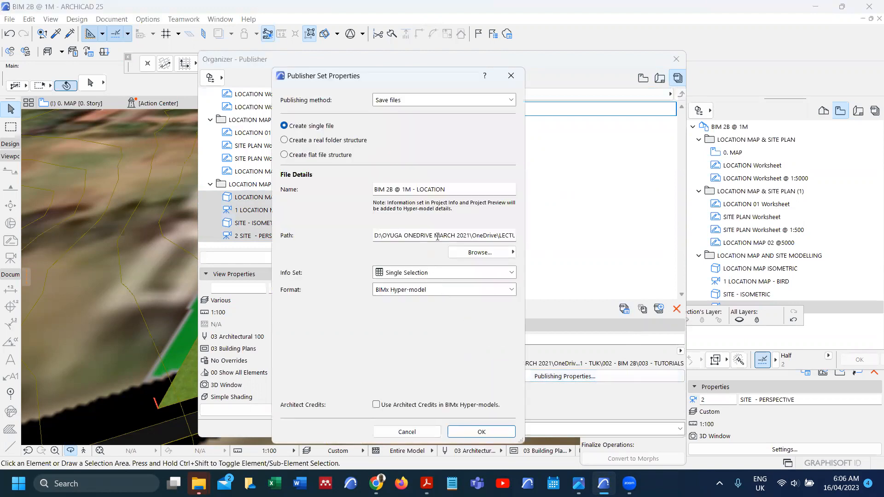
# Step: Append '- d2' to the LOCATION - BIMX output file name
pyautogui.click(452, 189)
pyautogui.write('D')
pyautogui.press('BackSpace')
pyautogui.write('- d2')
pyautogui.click(493, 432)
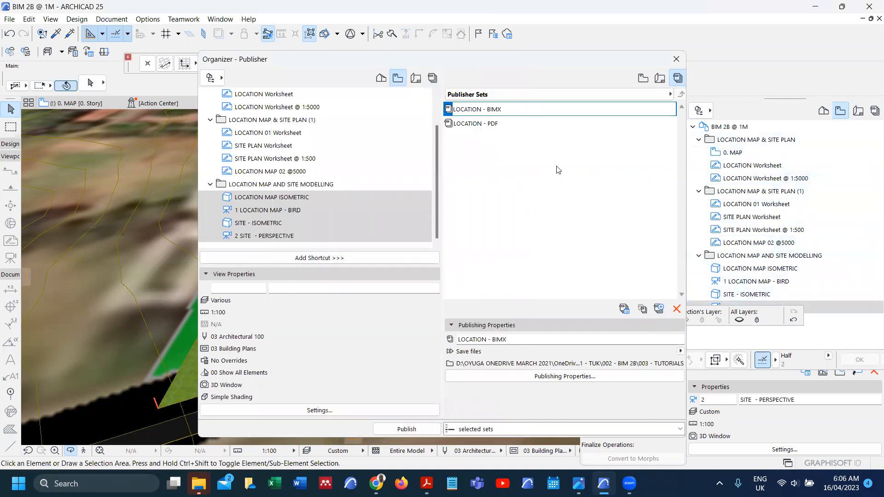
# Step: Append '- d2' to the LOCATION - PDF output file name, making it LOCATION MAP - d2
pyautogui.click(495, 124)
pyautogui.click(612, 378)
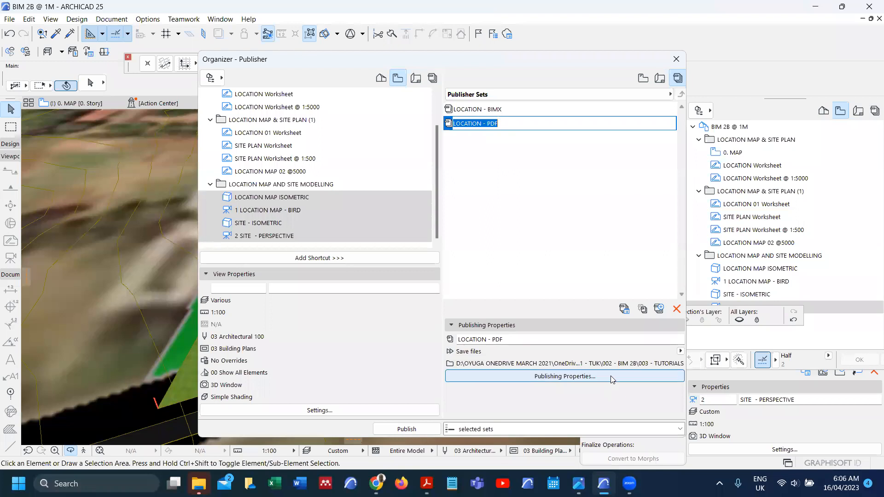
pyautogui.click(438, 191)
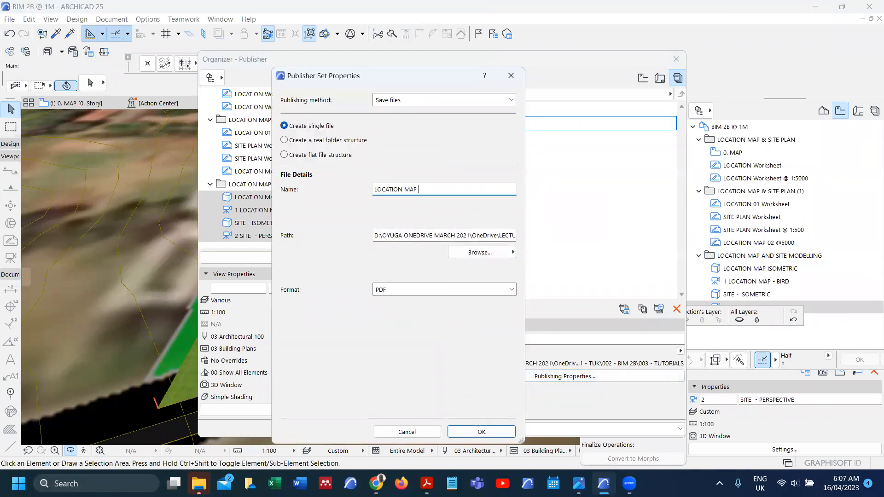
pyautogui.write('- d2')
pyautogui.click(491, 432)
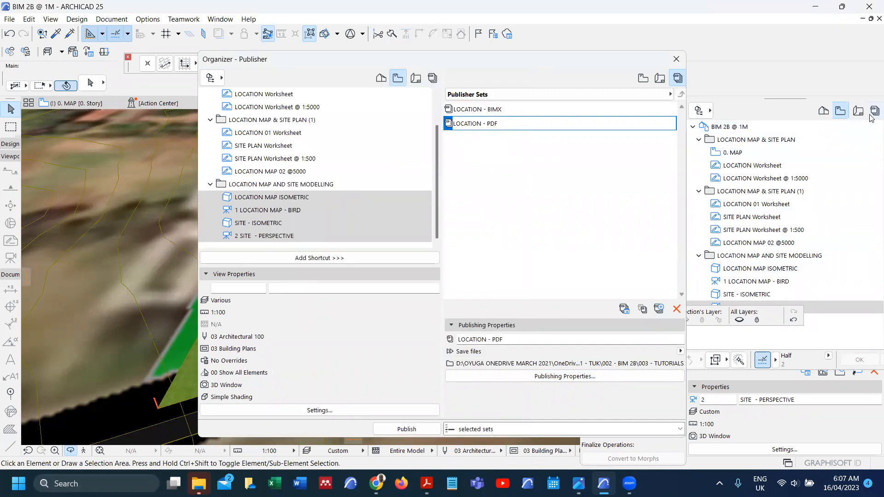
# Step: Select LOCATION - BIMX and LOCATION - PDF in the Navigator and publish only those sets
pyautogui.click(675, 61)
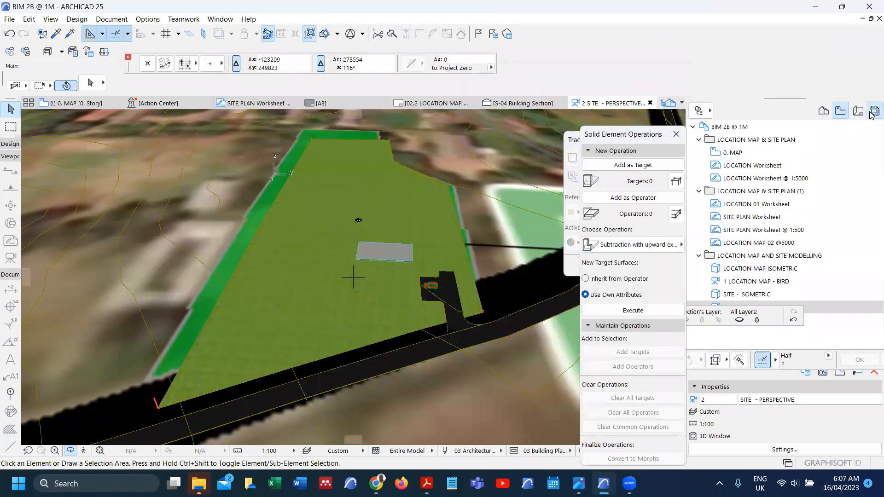
pyautogui.click(875, 111)
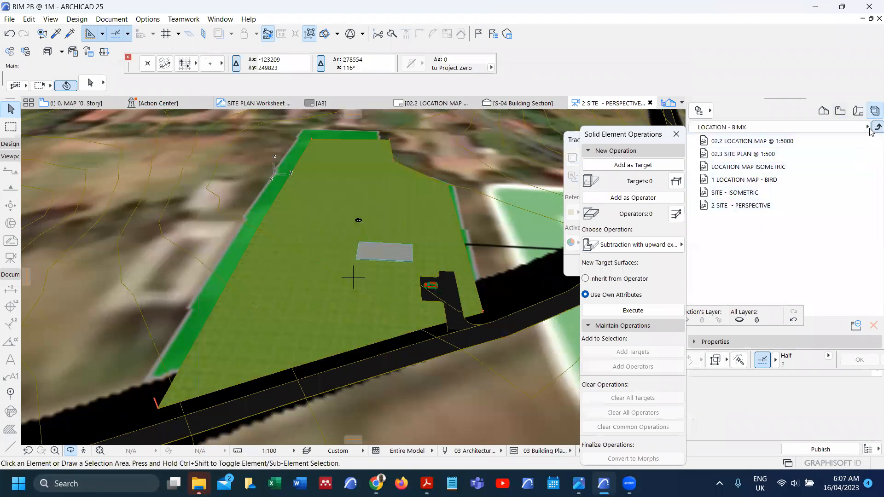
pyautogui.click(879, 127)
pyautogui.keyDown('shift'); pyautogui.click(743, 157); pyautogui.keyUp('shift')
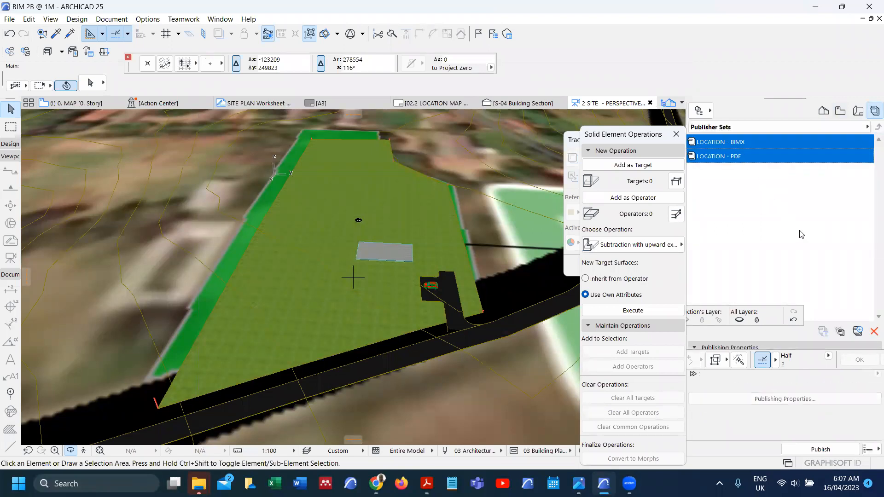
pyautogui.click(871, 449)
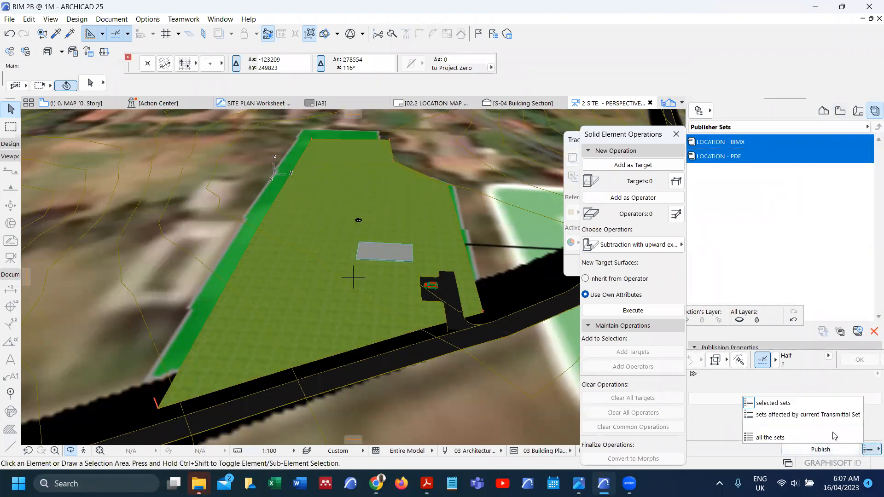
pyautogui.click(781, 403)
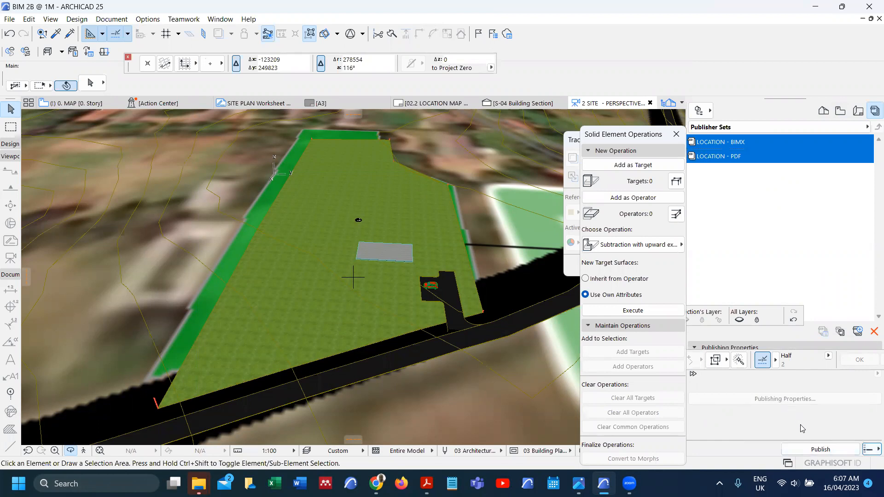
pyautogui.click(821, 449)
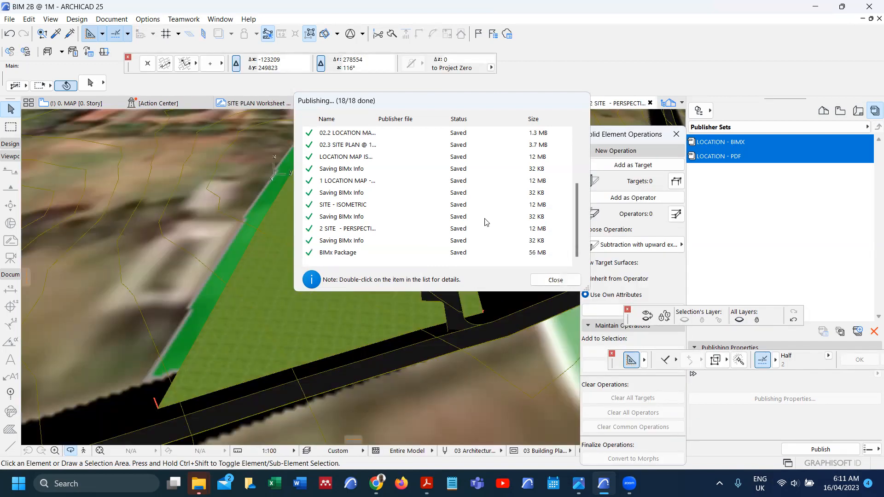
pyautogui.click(555, 280)
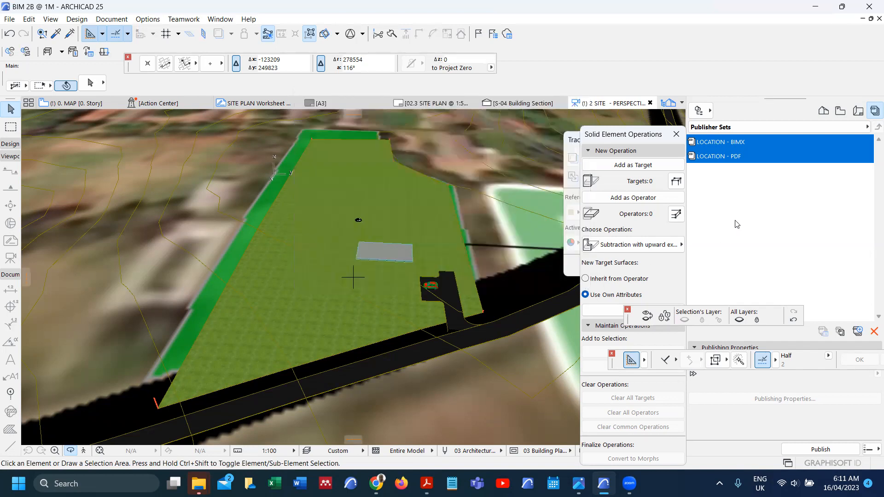
# Step: From the 02.2 LOCATION MAP layout, open the map drawing's LOCATION worksheet and select the drawing
pyautogui.doubleClick(732, 156)
pyautogui.doubleClick(732, 141)
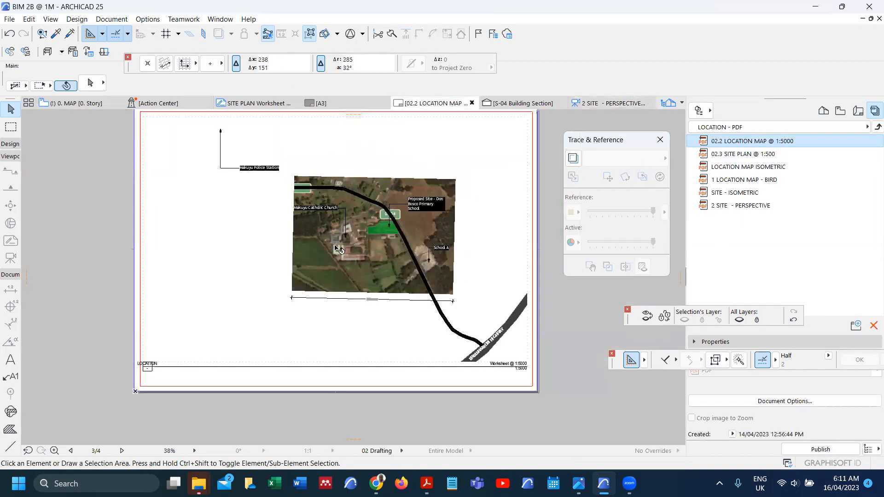
pyautogui.click(335, 245)
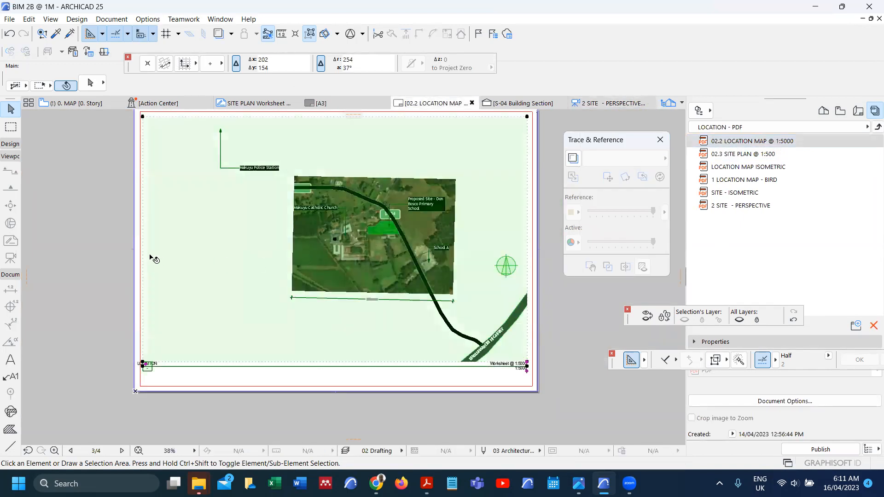
pyautogui.rightClick(112, 231)
pyautogui.click(194, 181)
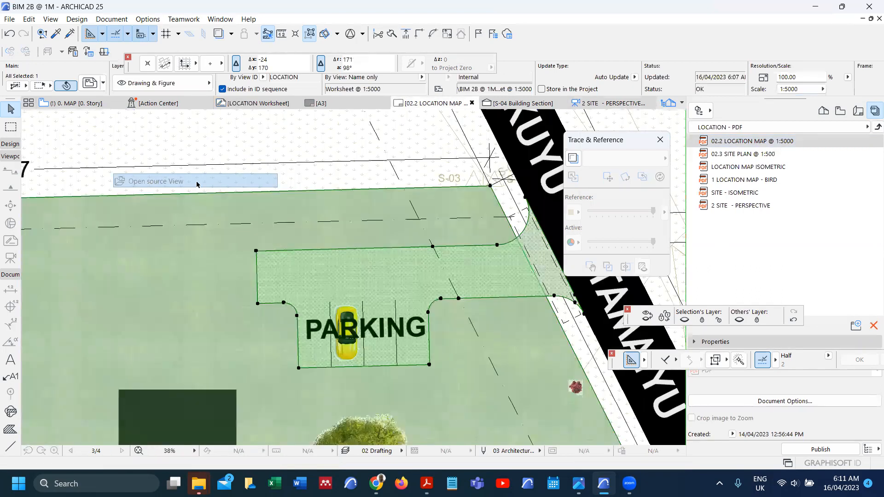
pyautogui.scroll(-2, 350, 201)
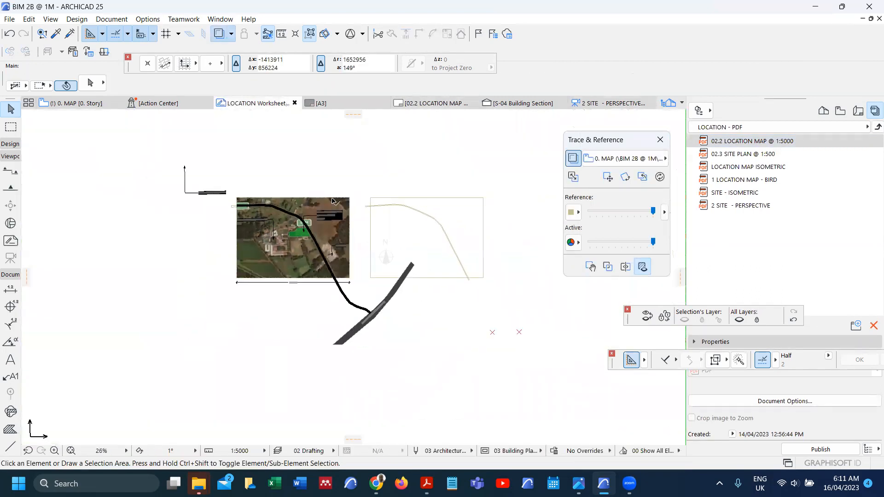
pyautogui.click(350, 201)
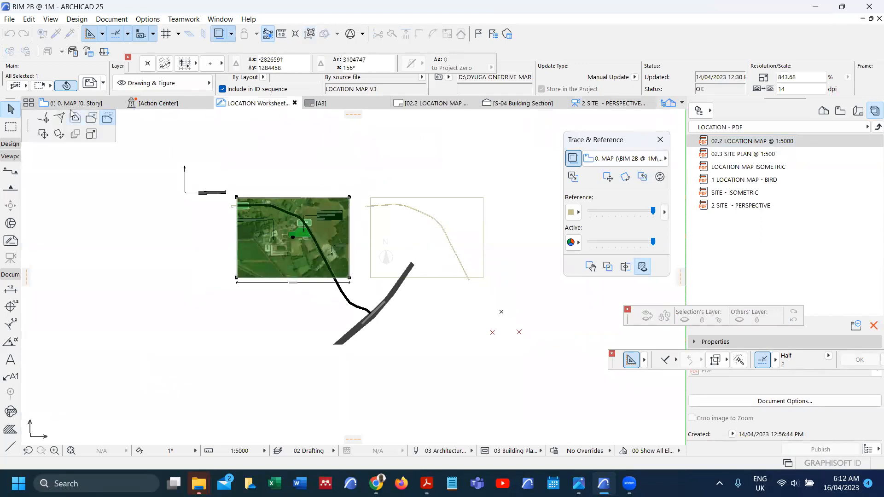
pyautogui.click(43, 118)
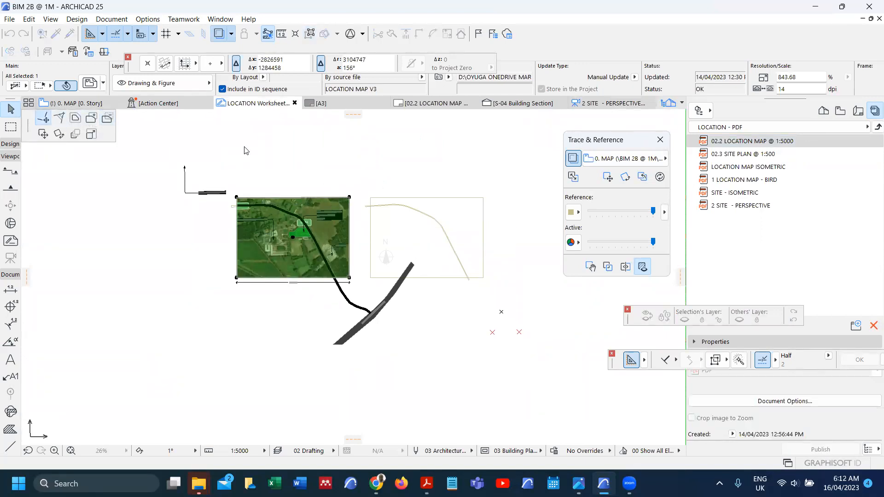
# Step: Drag the four map frame corners outward and update the drawing to fill the enlarged frame
pyautogui.click(418, 167)
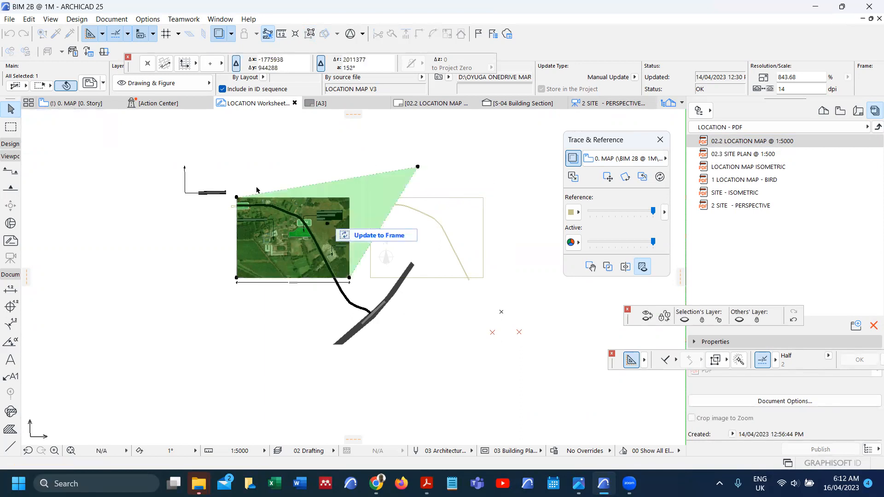
pyautogui.click(237, 197)
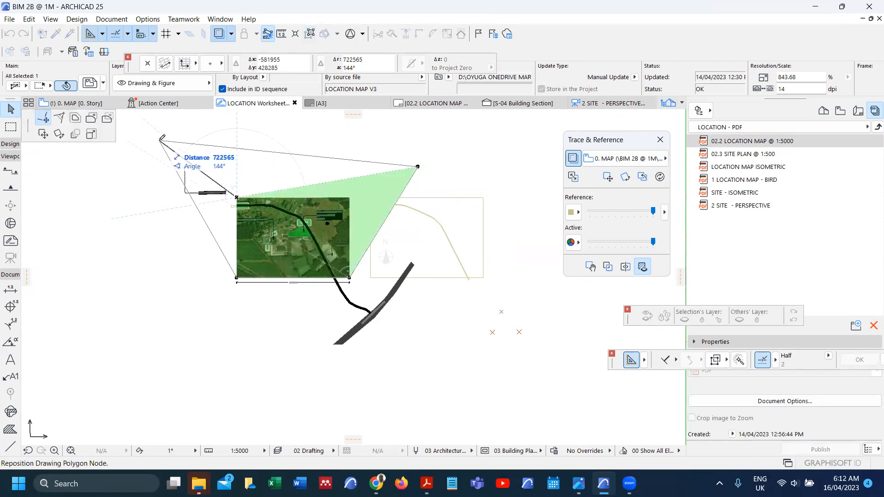
pyautogui.click(159, 140)
pyautogui.click(237, 278)
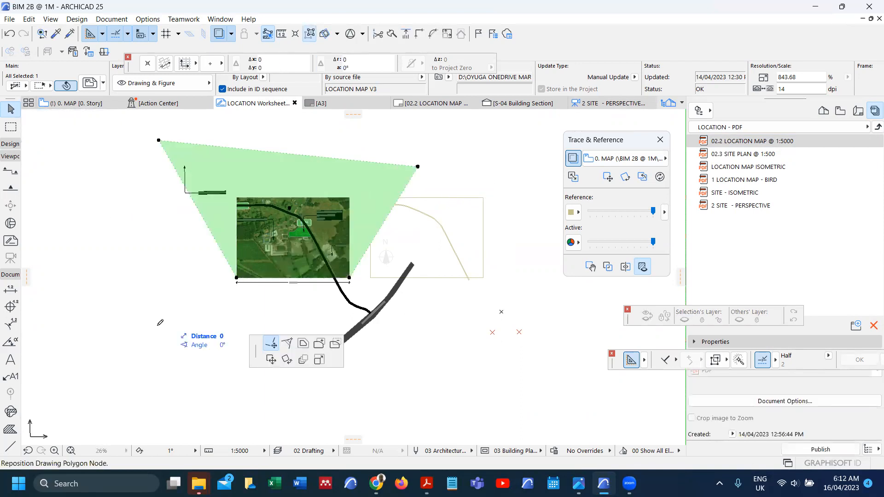
pyautogui.click(154, 328)
pyautogui.click(350, 278)
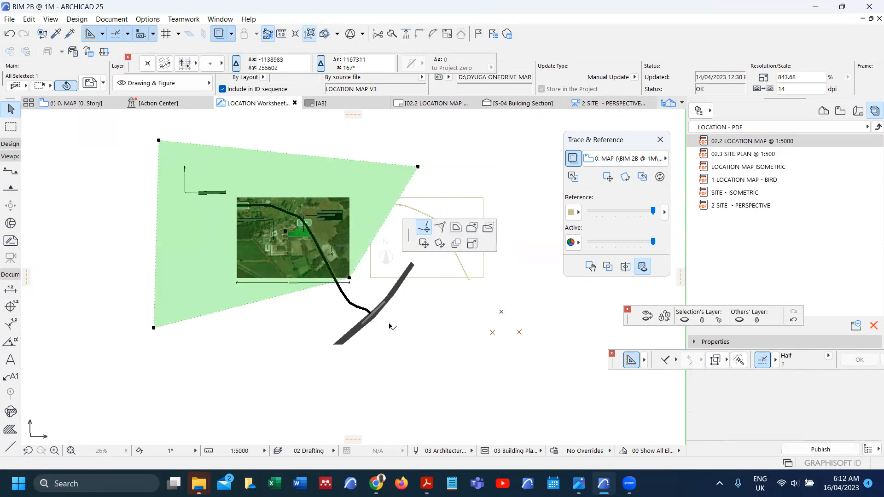
pyautogui.click(401, 335)
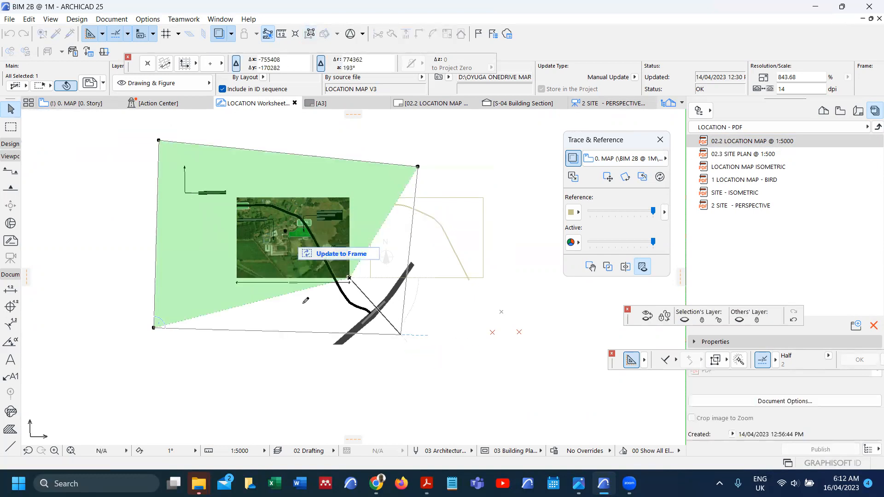
pyautogui.click(341, 253)
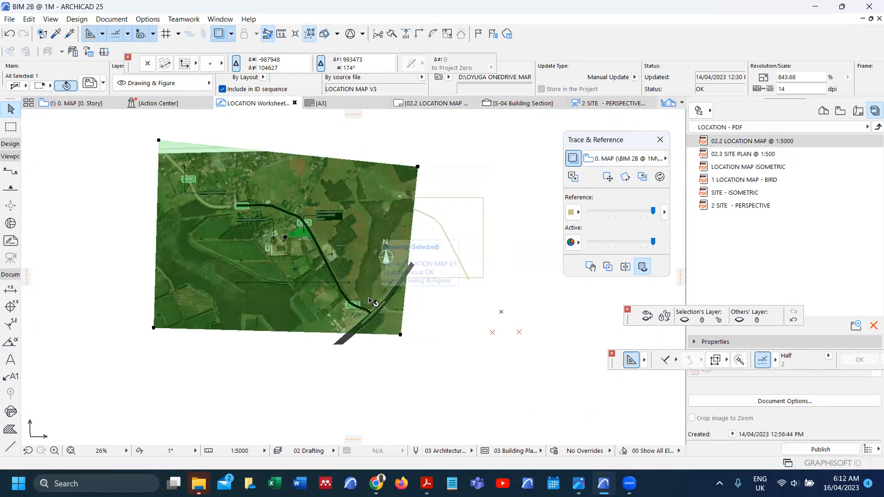
# Step: Stretch all four drawing corners further outward past the aerial image's edges
pyautogui.scroll(3, 374, 285)
pyautogui.scroll(1, 375, 282)
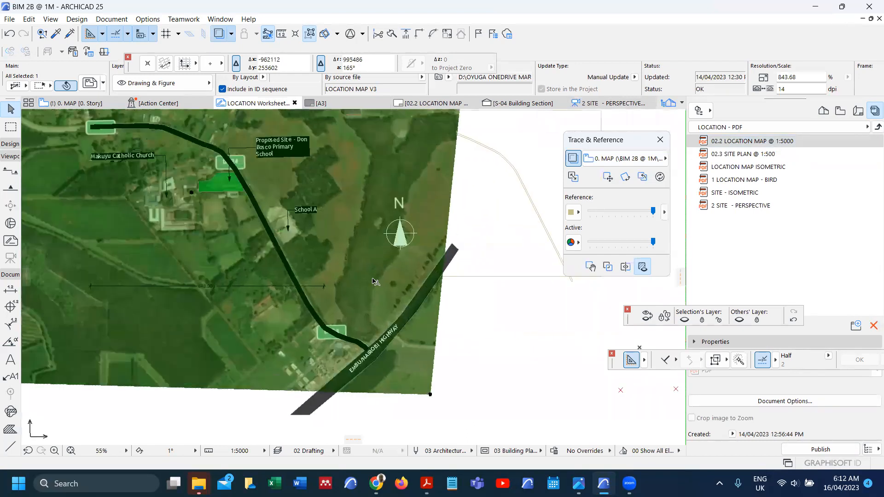
pyautogui.scroll(-4, 374, 280)
pyautogui.scroll(1, 145, 161)
pyautogui.scroll(1, 145, 164)
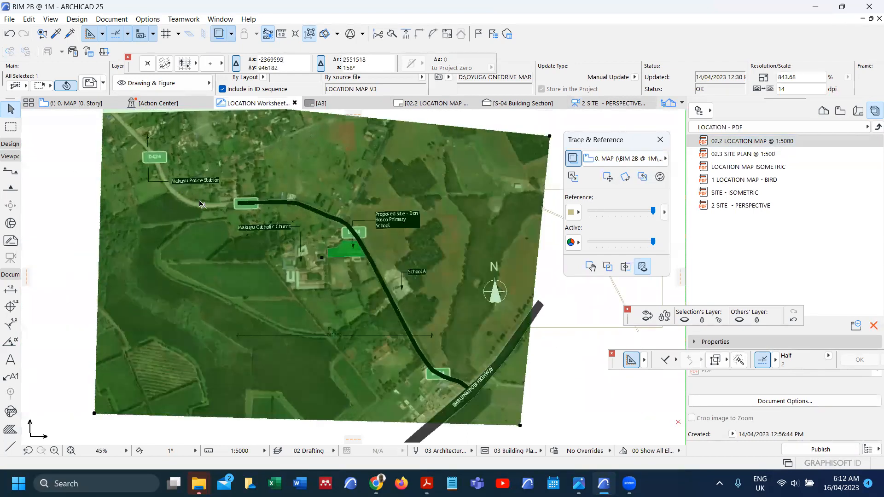
pyautogui.scroll(-2, 159, 168)
pyautogui.scroll(2, 169, 161)
pyautogui.scroll(1, 170, 159)
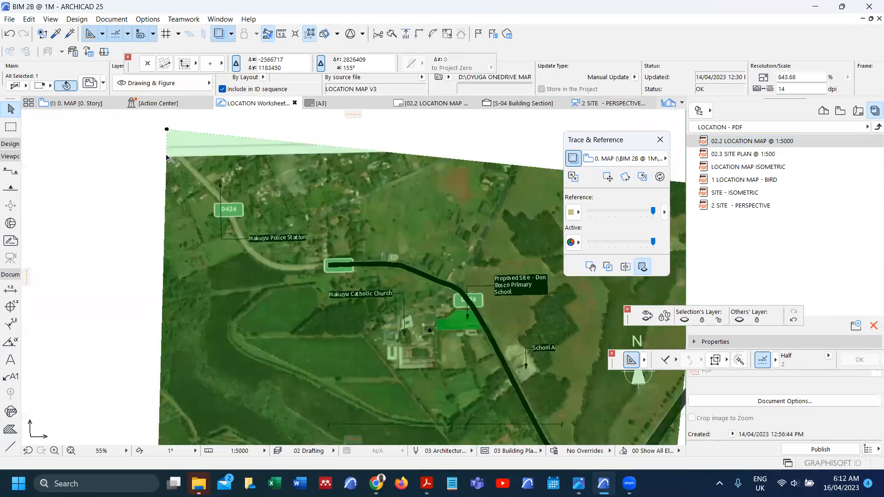
pyautogui.click(166, 156)
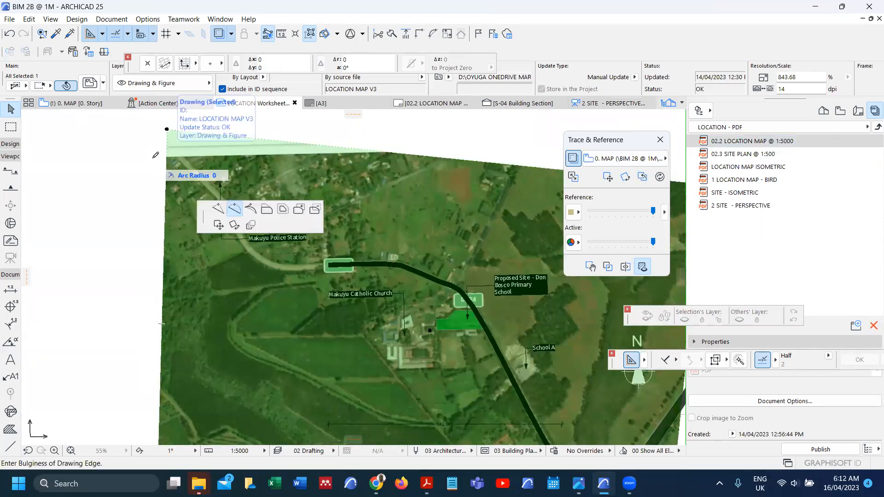
pyautogui.press('Escape')
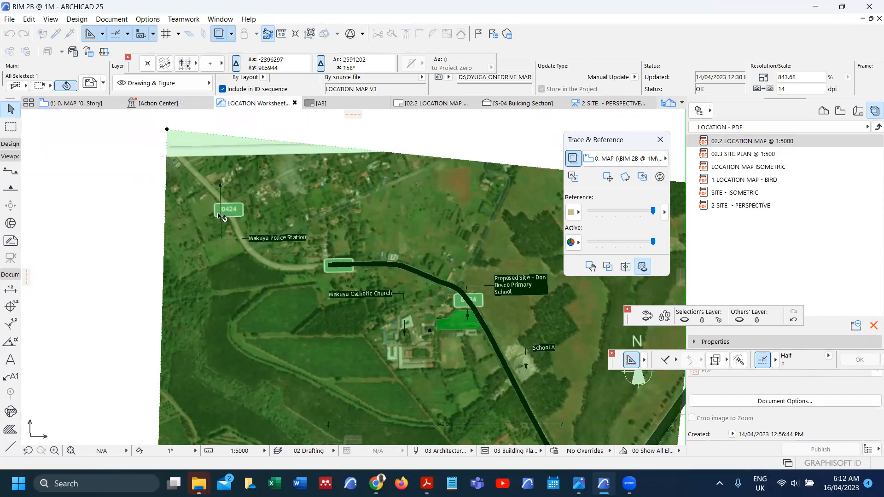
pyautogui.scroll(-6, 220, 214)
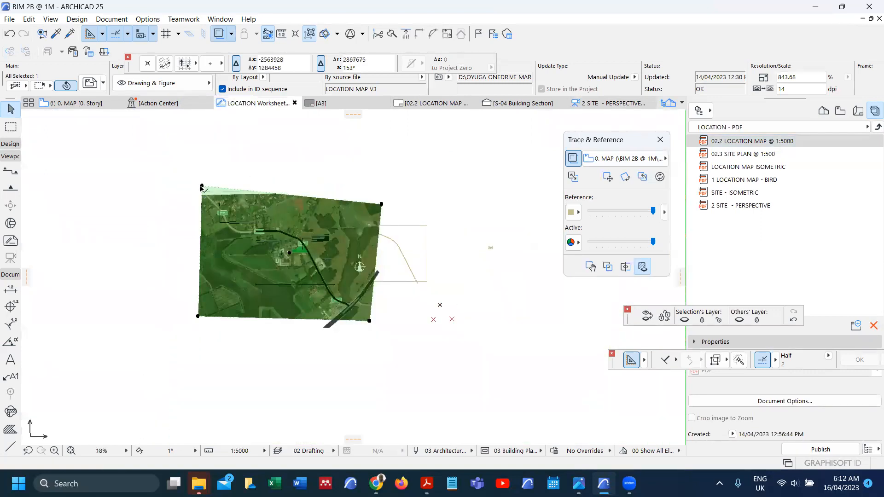
pyautogui.click(201, 187)
pyautogui.click(128, 148)
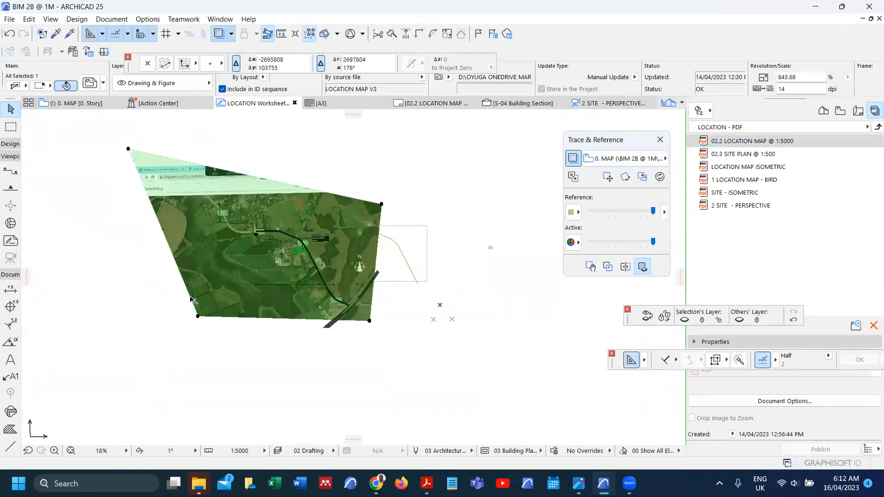
pyautogui.click(197, 316)
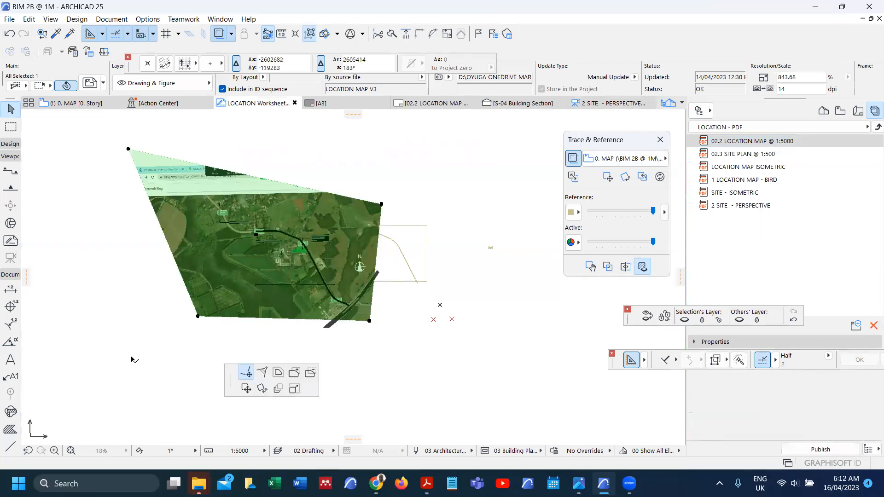
pyautogui.click(115, 373)
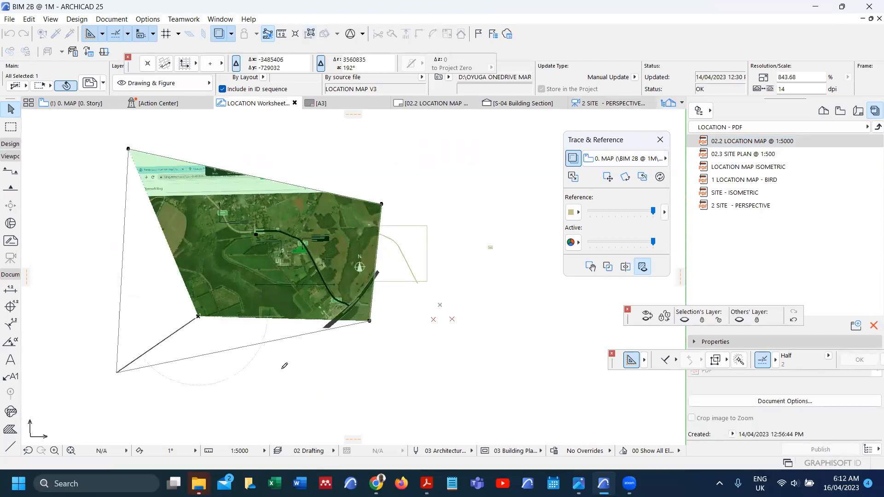
pyautogui.click(369, 320)
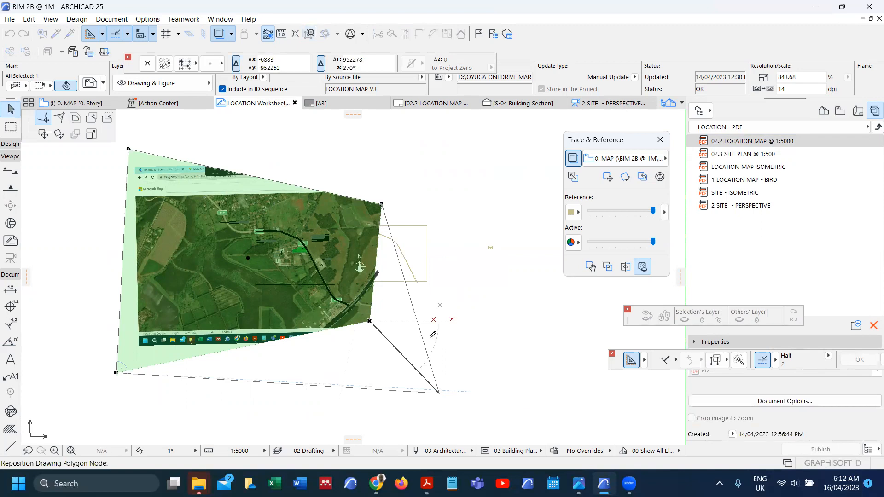
pyautogui.click(439, 394)
pyautogui.click(382, 204)
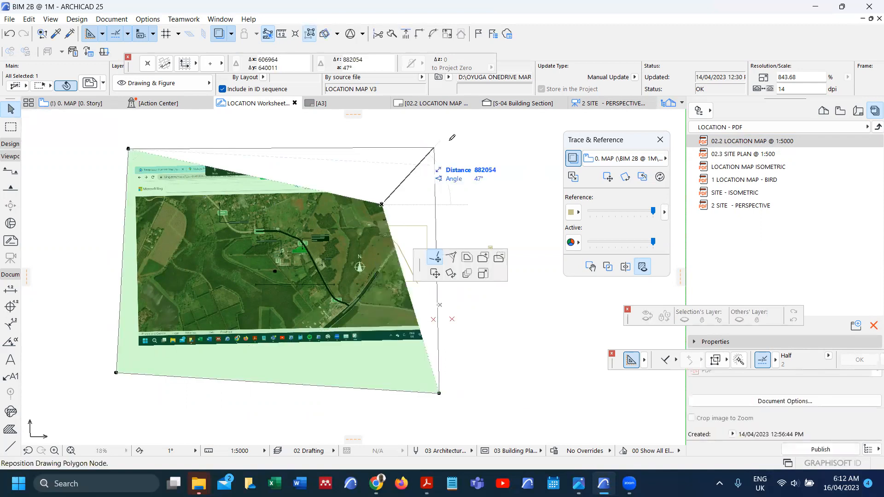
pyautogui.click(459, 136)
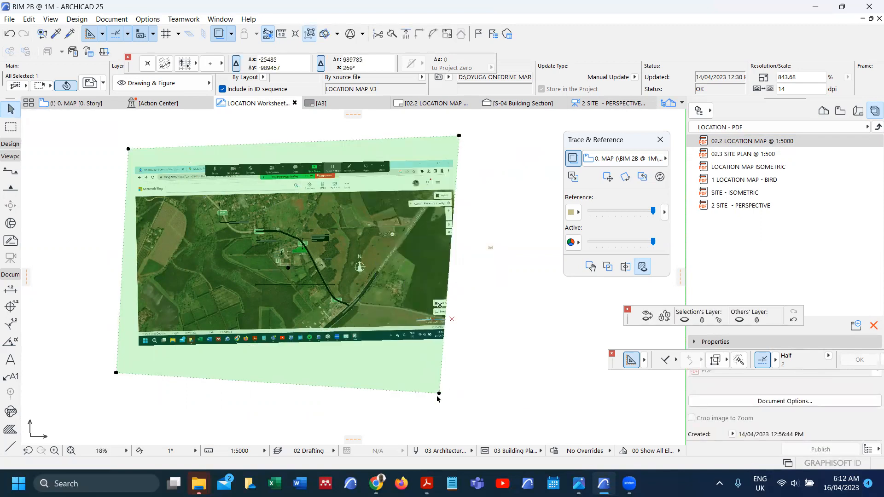
# Step: Reselect the drawing, extend its bottom-right corner further, and update it to the new frame
pyautogui.click(499, 374)
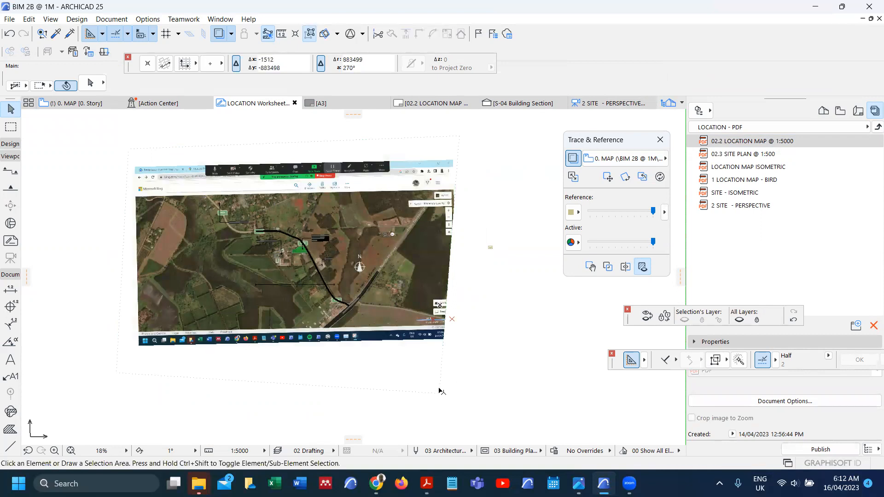
pyautogui.click(439, 392)
pyautogui.click(439, 394)
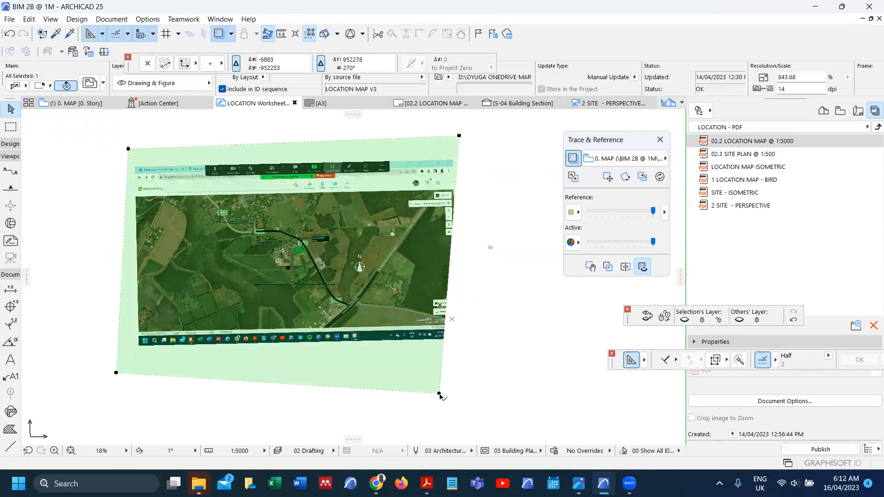
pyautogui.click(511, 394)
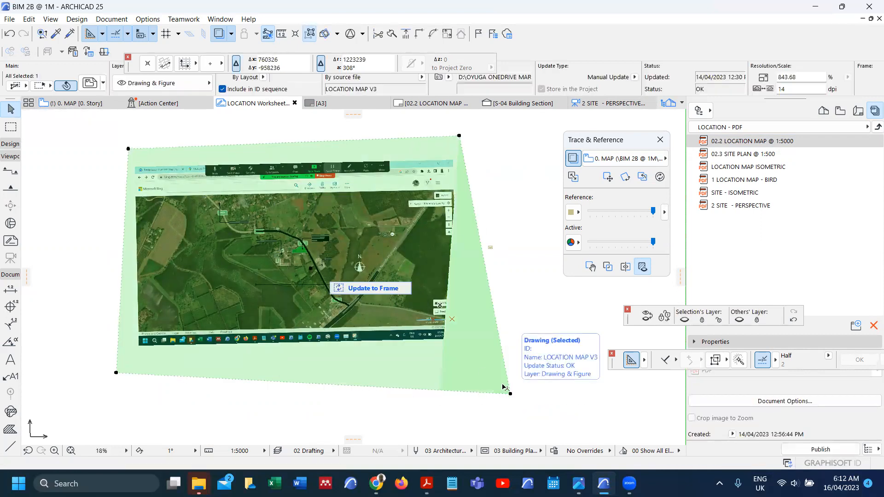
pyautogui.click(399, 288)
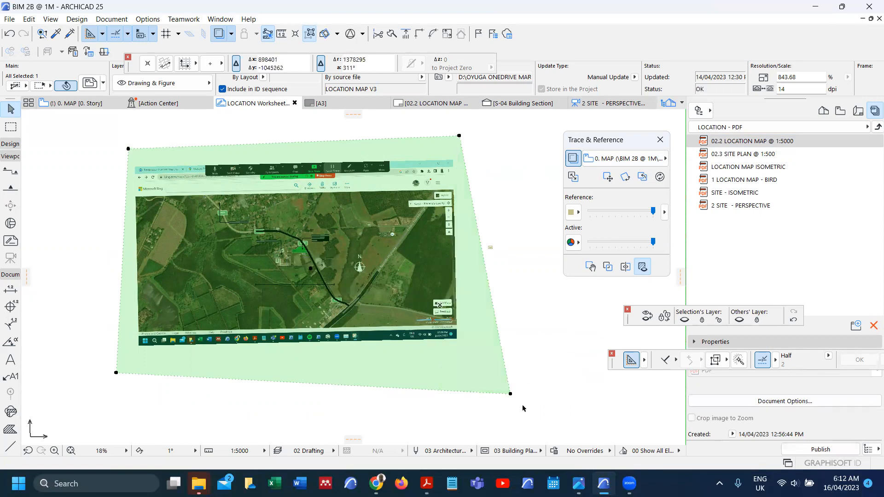
# Step: Pin all four boundary corners to the image corners, cropping the map to a rectangle
pyautogui.click(510, 394)
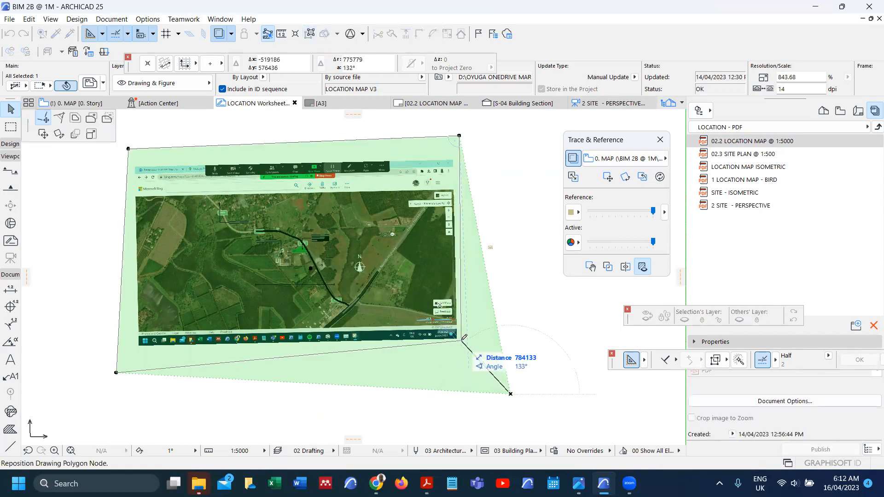
pyautogui.click(457, 339)
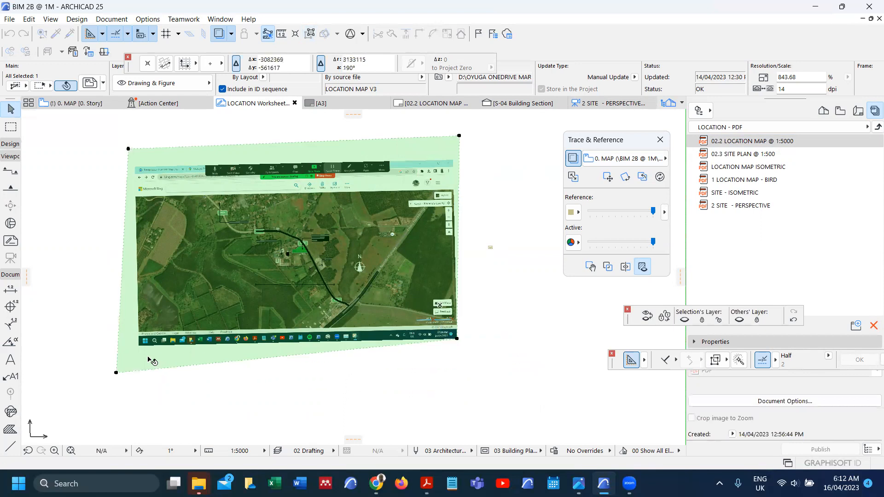
pyautogui.click(116, 372)
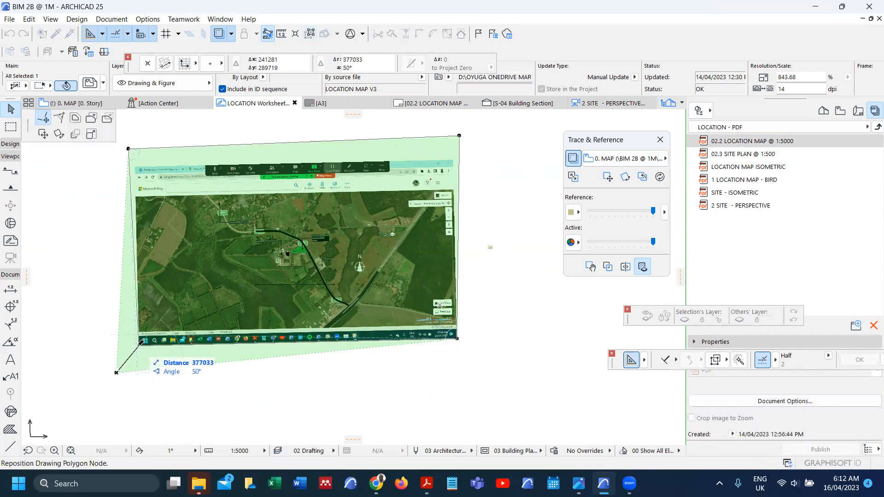
pyautogui.click(138, 345)
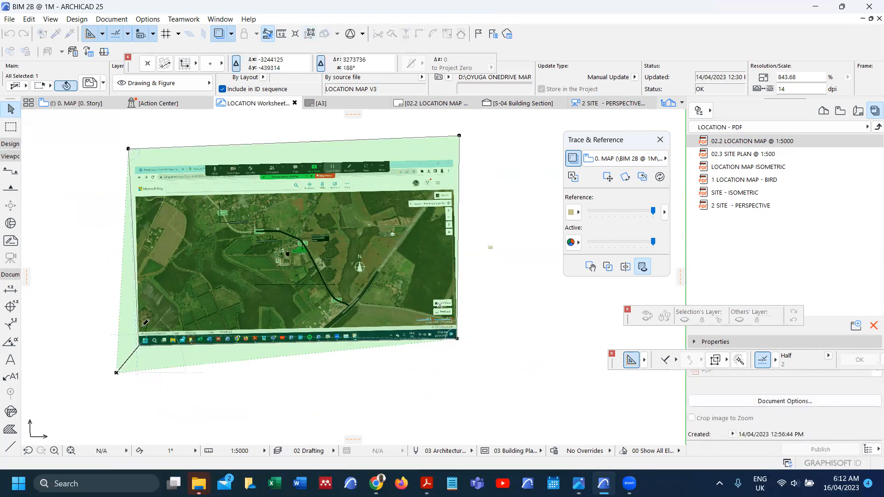
pyautogui.click(128, 149)
pyautogui.scroll(5, 131, 152)
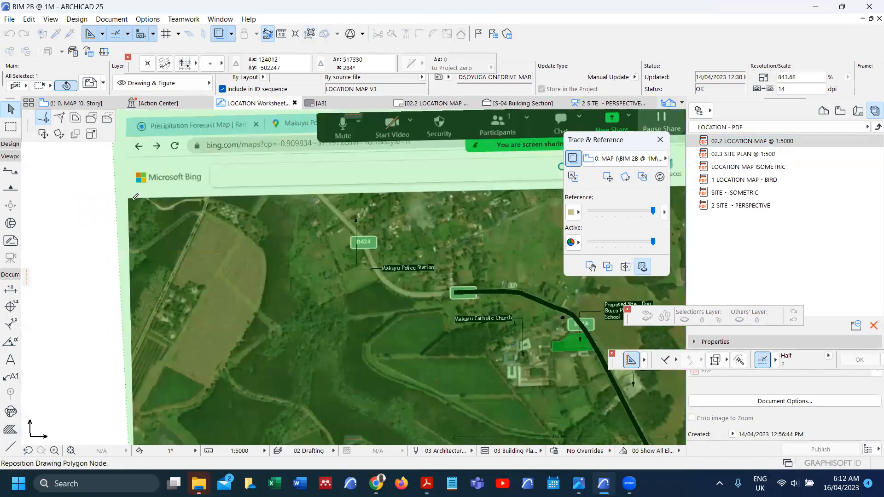
pyautogui.scroll(2, 134, 198)
pyautogui.click(128, 198)
pyautogui.scroll(-5, 130, 199)
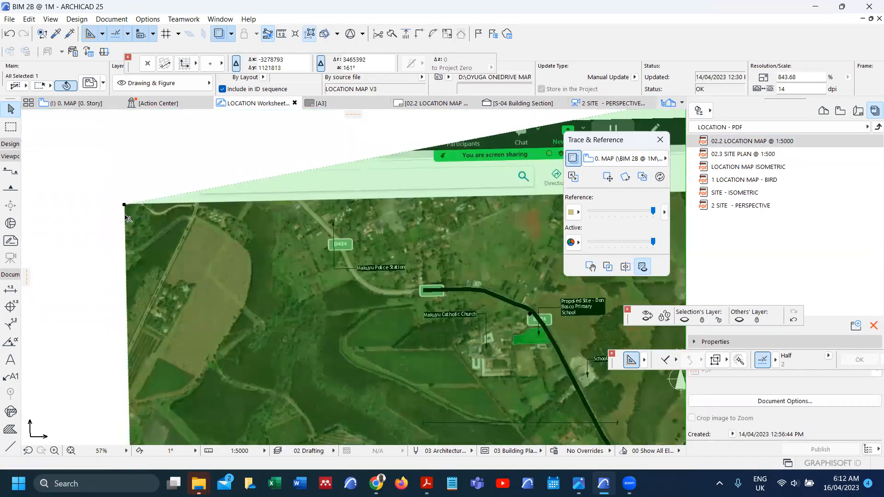
pyautogui.click(472, 131)
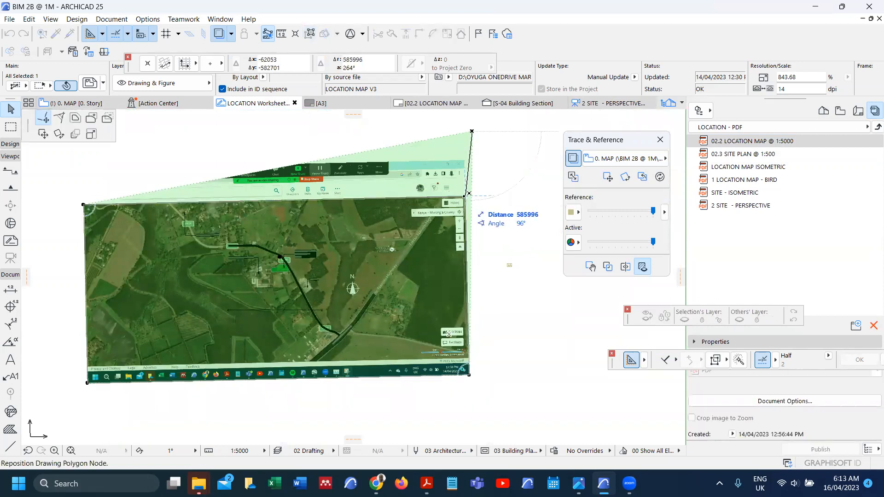
pyautogui.click(465, 196)
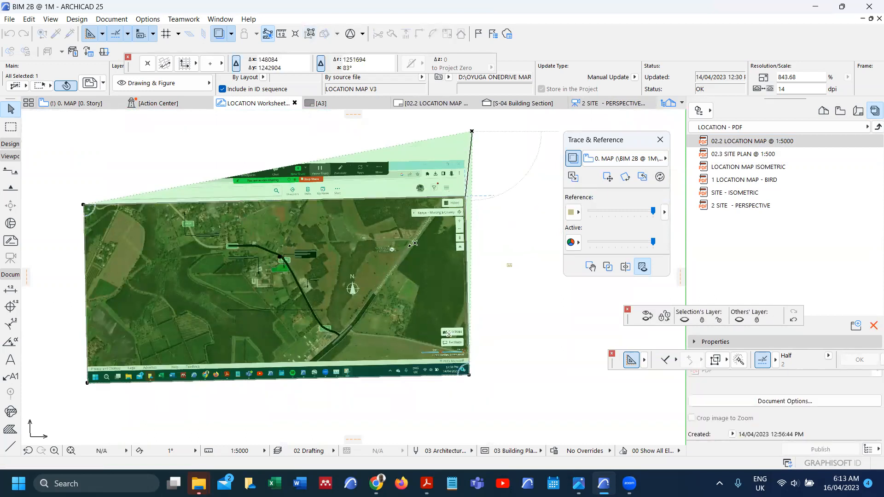
# Step: Set the view orientation to 0° so the map drawing sits straight
pyautogui.click(841, 111)
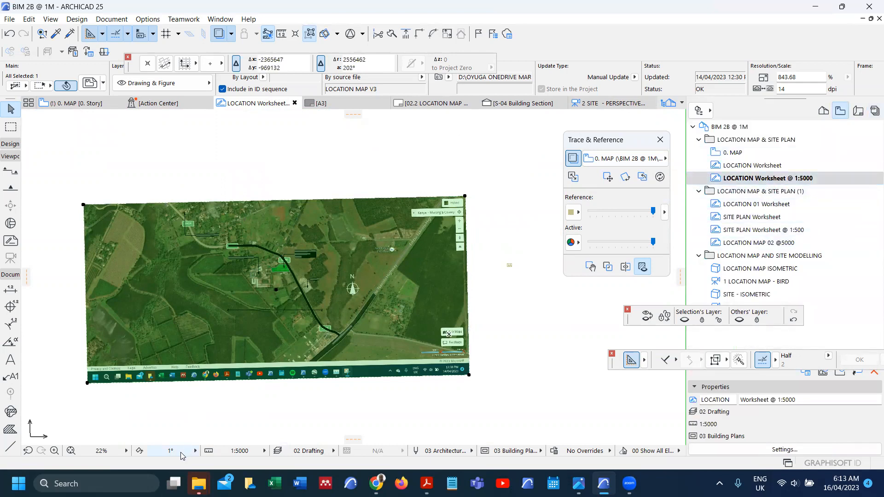
pyautogui.click(181, 453)
pyautogui.click(227, 407)
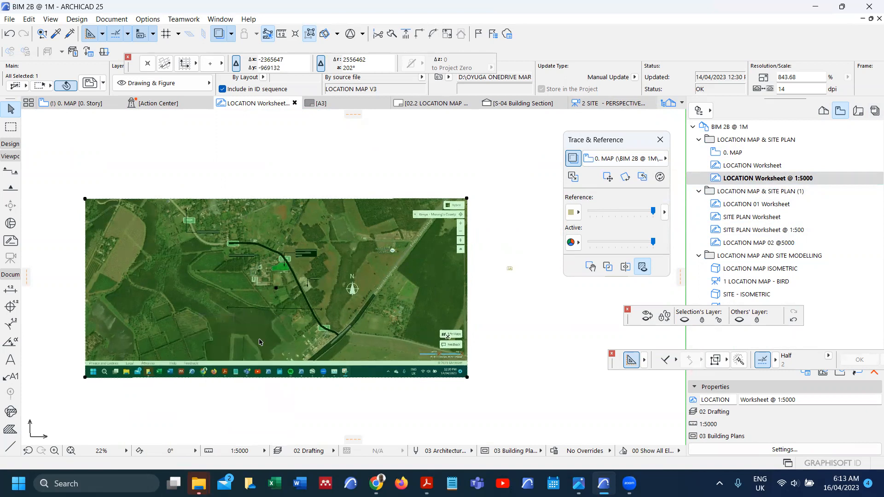
pyautogui.click(860, 114)
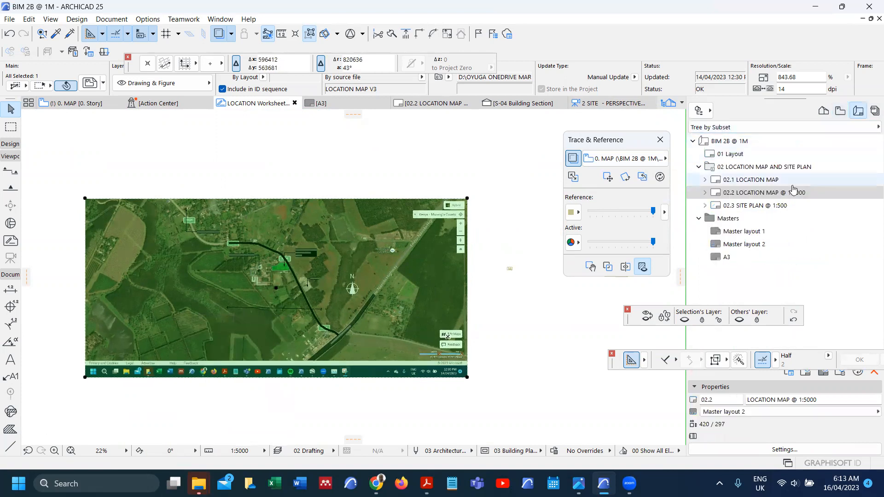
# Step: From the 02.2 LOCATION MAP layout, open the map's source view and move the selected element to the Hidden layer
pyautogui.doubleClick(751, 193)
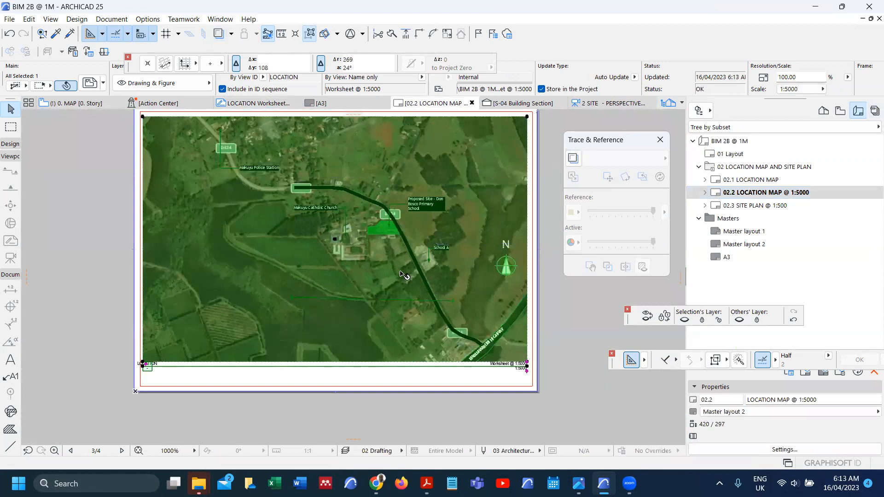
pyautogui.scroll(5, 401, 274)
pyautogui.scroll(-5, 391, 290)
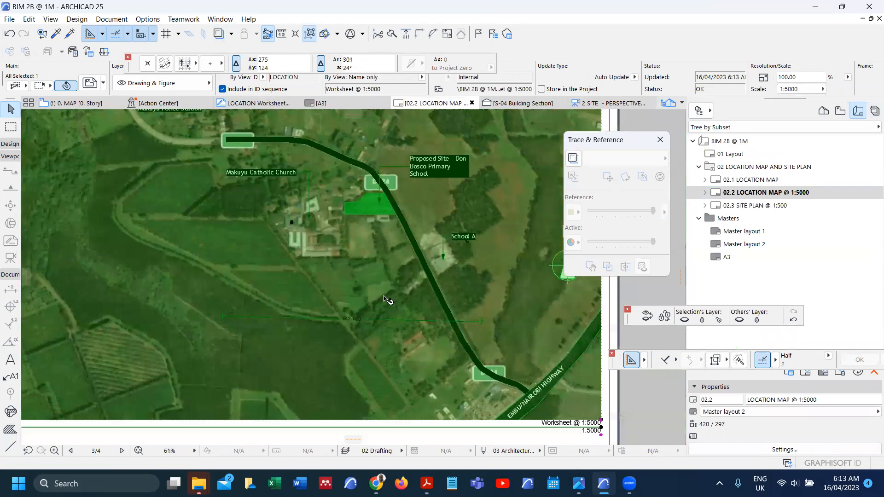
pyautogui.scroll(5, 364, 315)
pyautogui.scroll(-4, 370, 316)
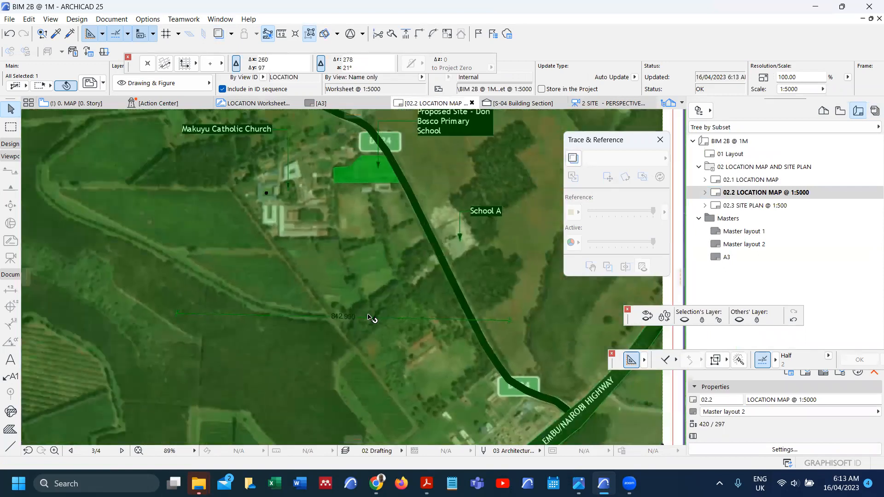
pyautogui.rightClick(55, 253)
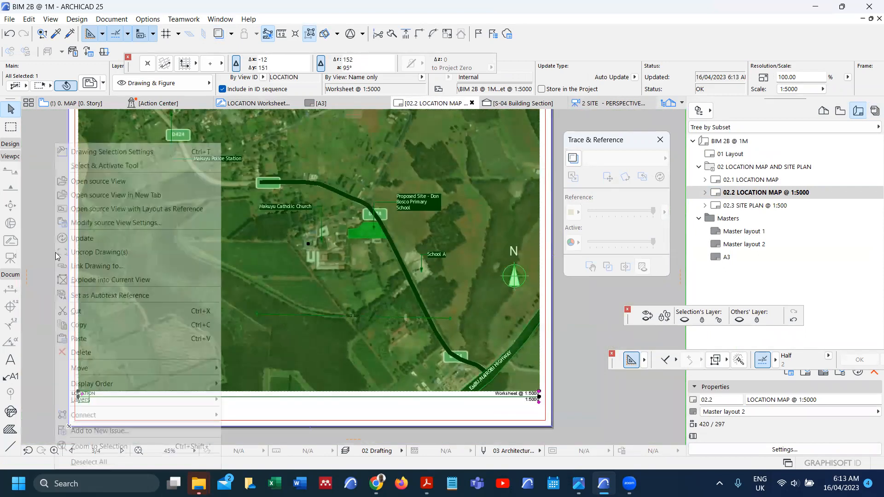
pyautogui.click(104, 181)
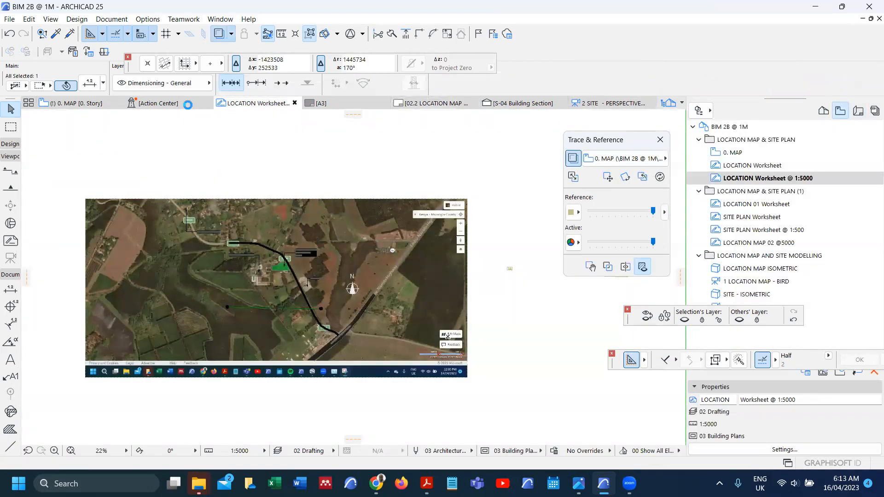
pyautogui.click(152, 85)
pyautogui.click(257, 89)
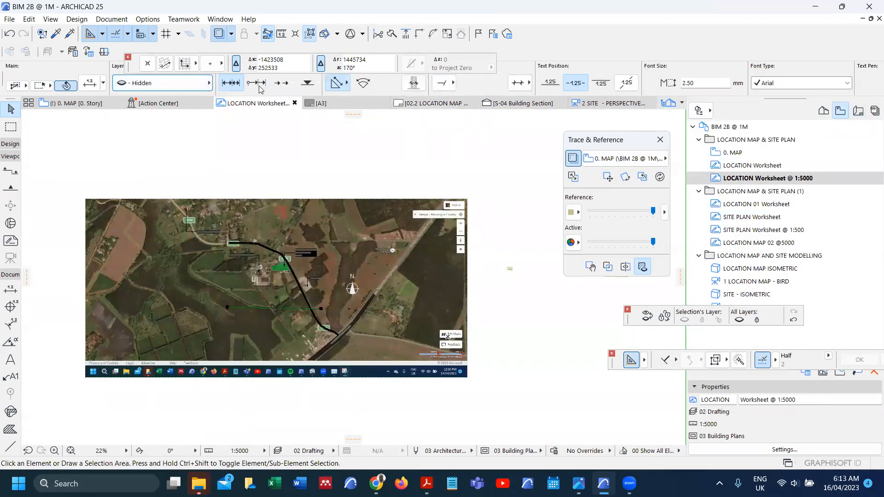
# Step: Reopen the 02.2 LOCATION MAP @ 1:5000 layout to check the updated map drawing
pyautogui.click(858, 111)
pyautogui.click(761, 193)
pyautogui.doubleClick(763, 192)
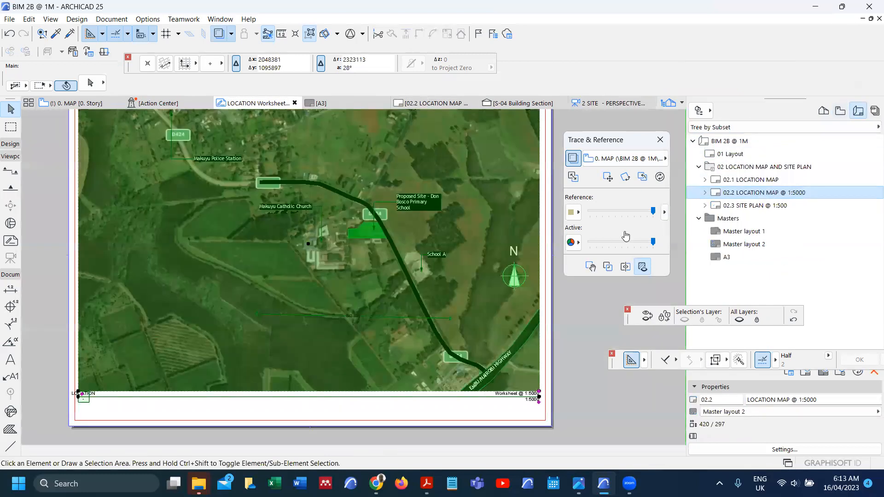
pyautogui.click(358, 293)
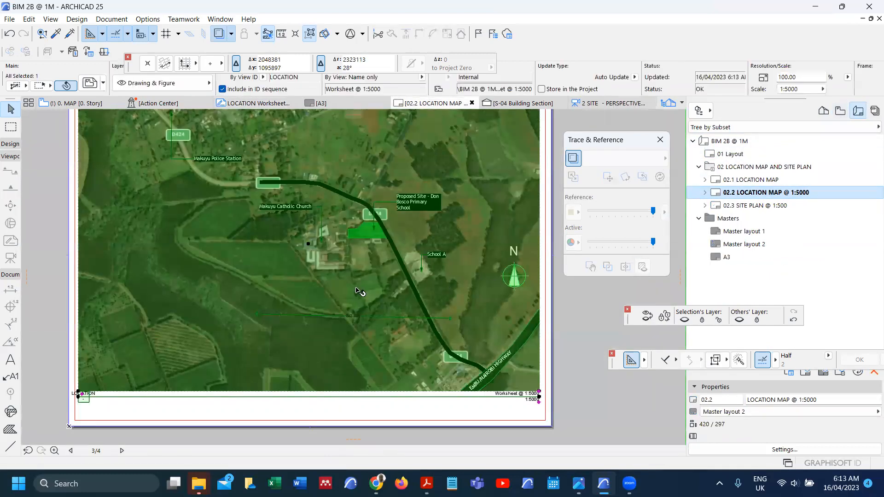
pyautogui.click(573, 316)
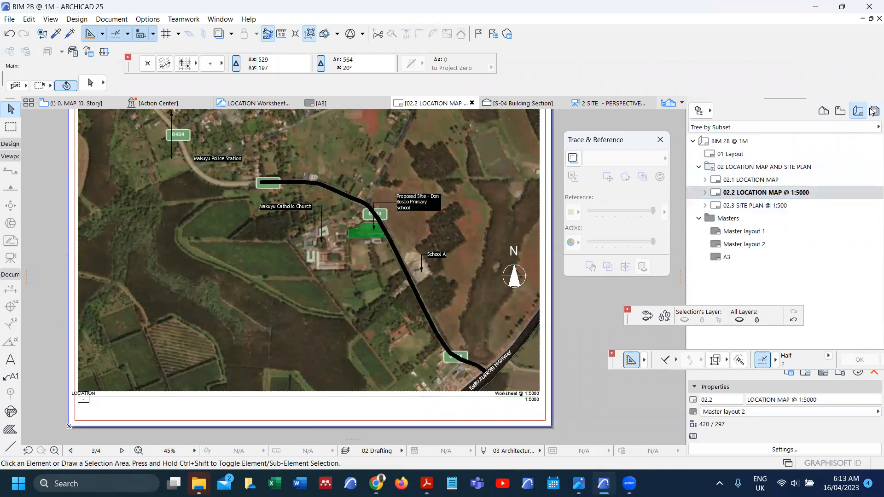
pyautogui.click(874, 111)
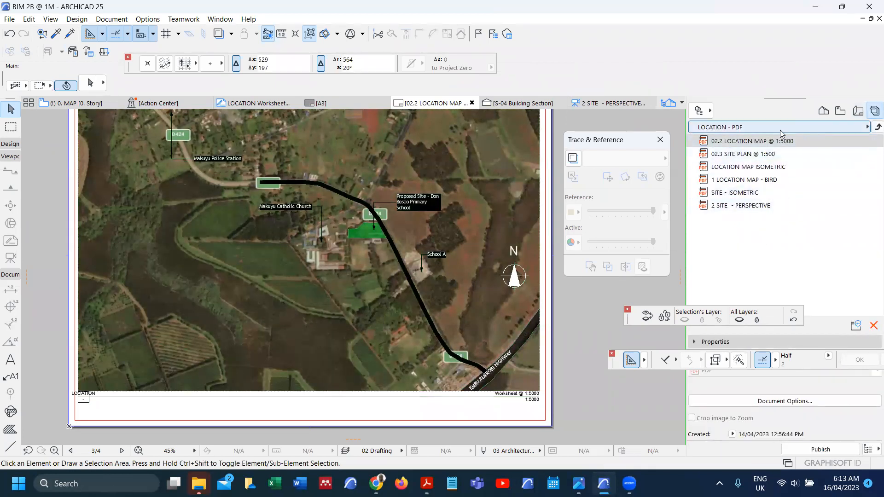
# Step: Preview the site plan, location map isometric, bird, site isometric and 2 SITE - PERSPECTIVE views in turn
pyautogui.doubleClick(757, 154)
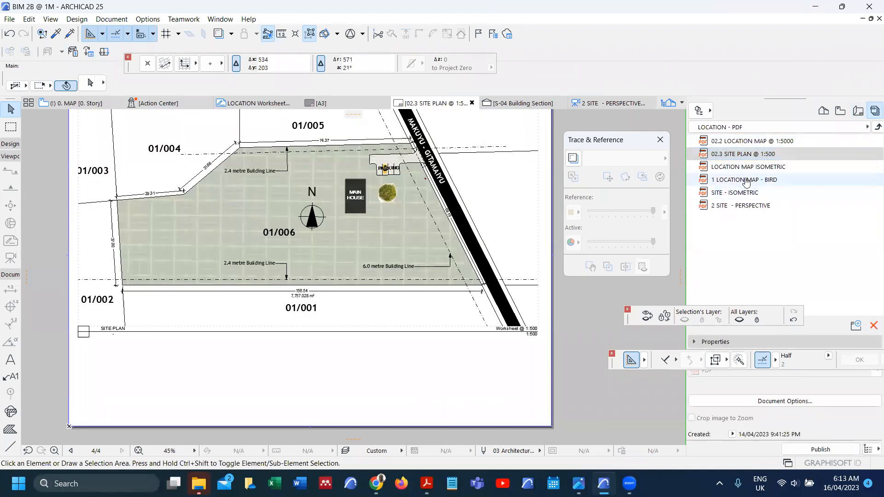
pyautogui.doubleClick(737, 166)
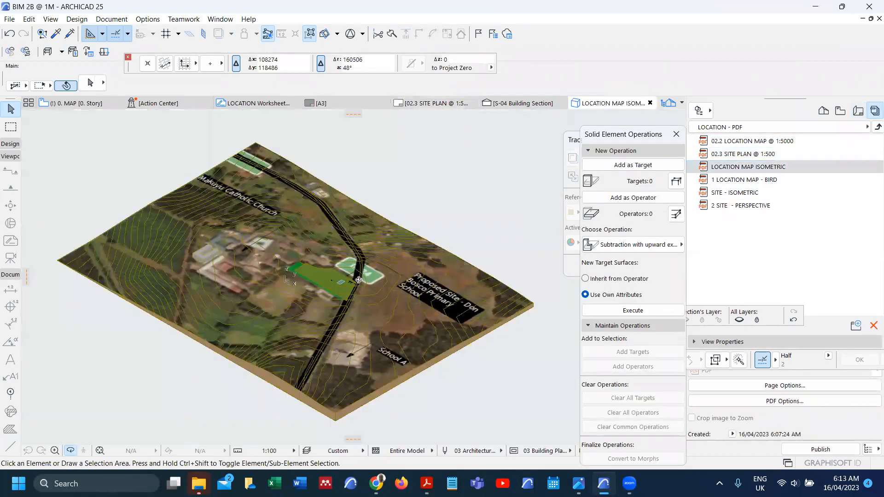
pyautogui.doubleClick(774, 180)
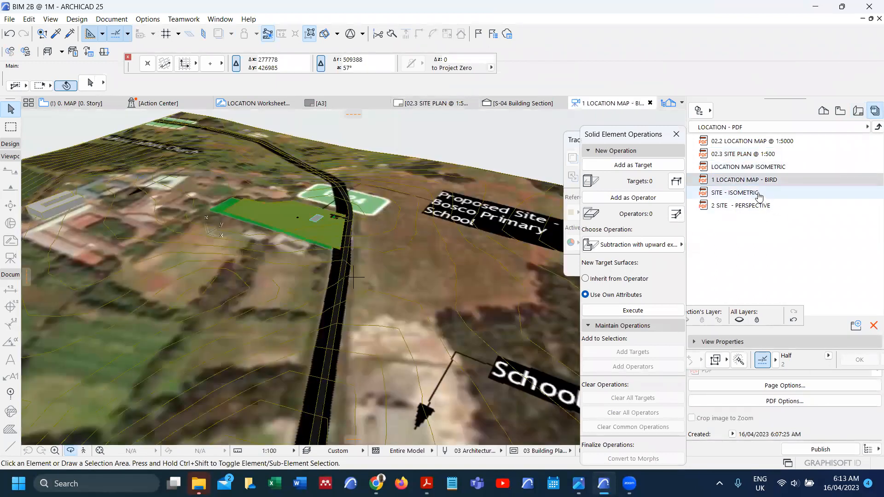
pyautogui.doubleClick(758, 194)
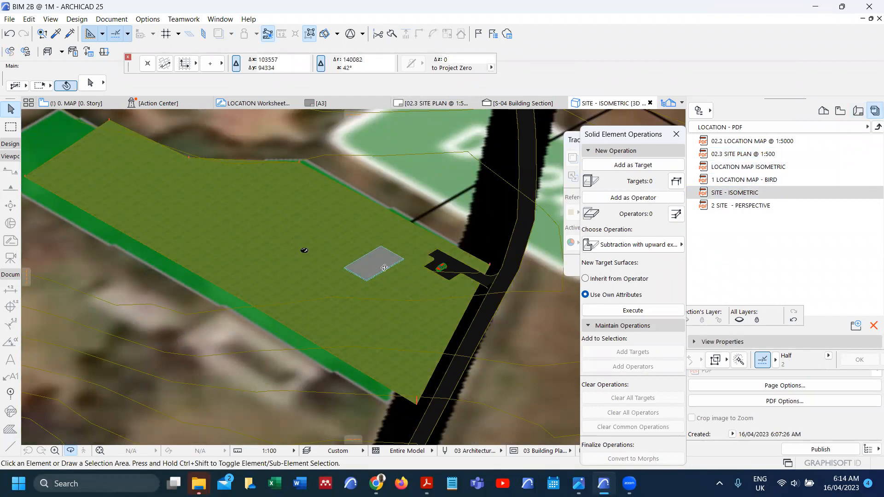
pyautogui.scroll(4, 312, 253)
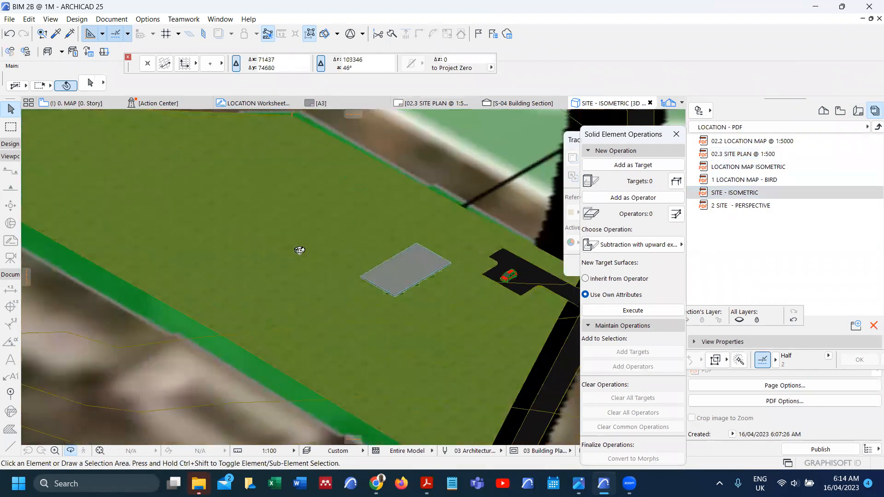
pyautogui.scroll(-3, 333, 261)
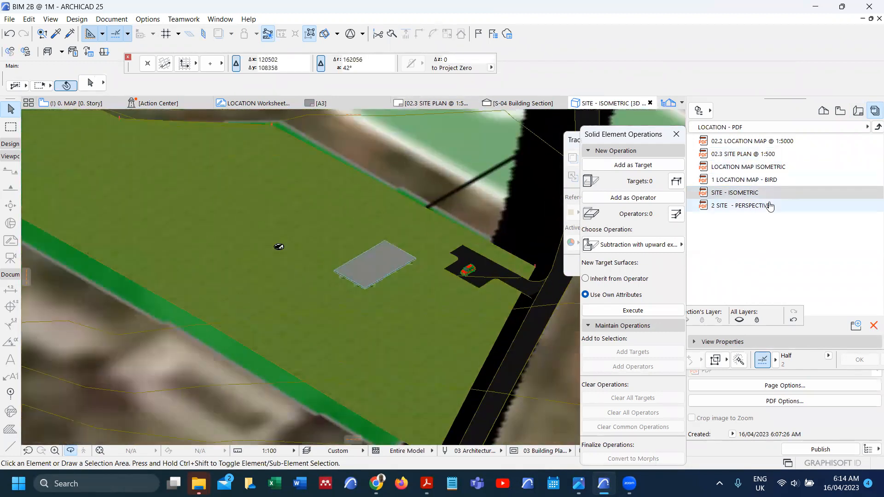
pyautogui.doubleClick(742, 206)
pyautogui.scroll(4, 450, 244)
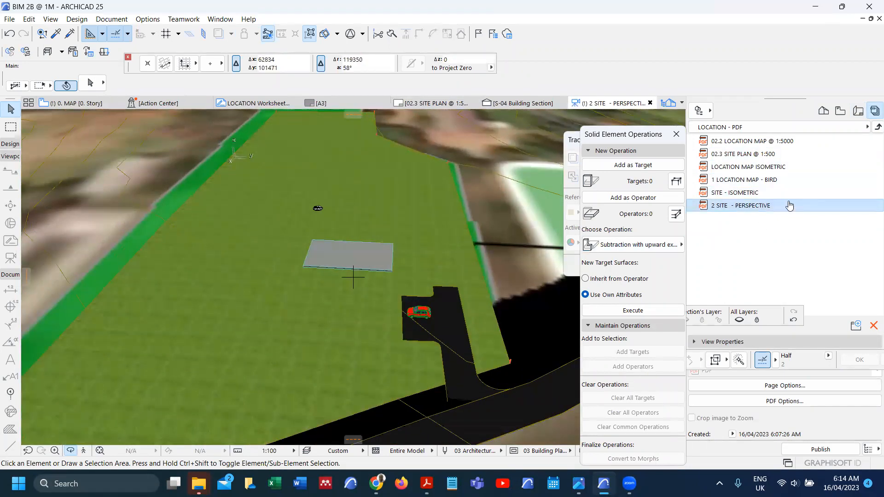
# Step: Select LOCATION - BIMX and LOCATION - PDF and publish only those two sets
pyautogui.click(872, 128)
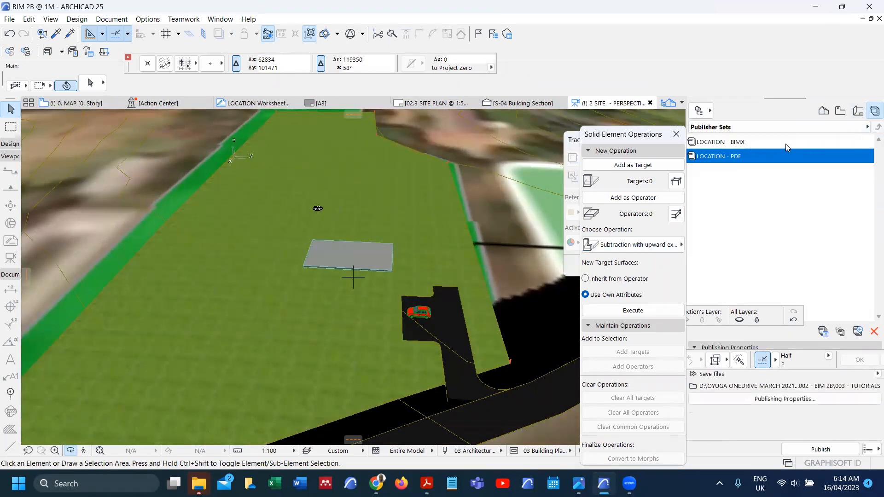
pyautogui.click(831, 145)
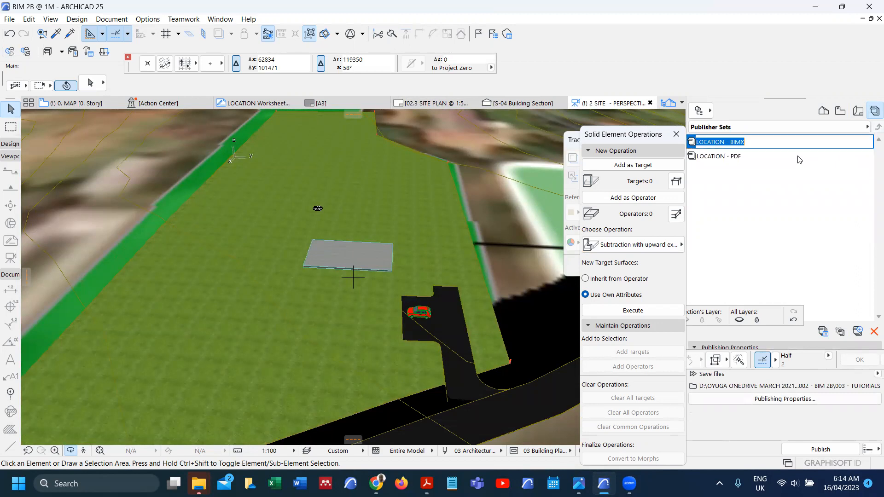
pyautogui.keyDown('shift'); pyautogui.click(797, 157); pyautogui.keyUp('shift')
pyautogui.click(872, 449)
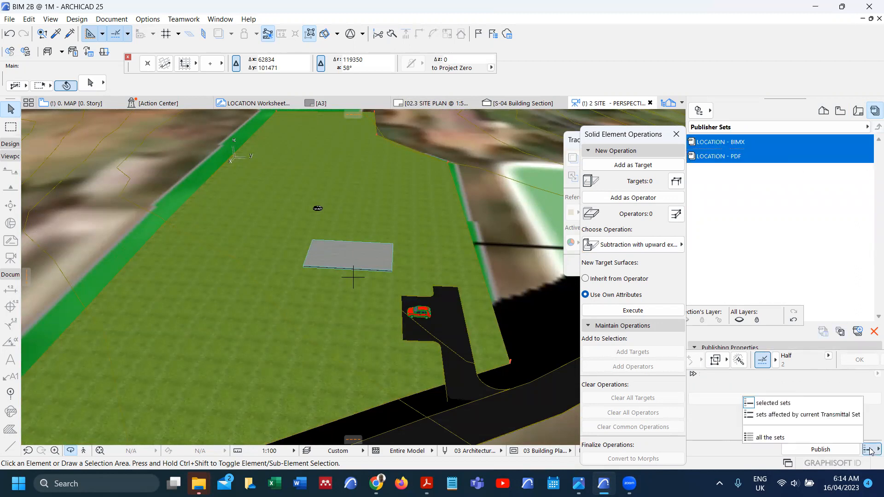
pyautogui.click(815, 403)
pyautogui.click(820, 449)
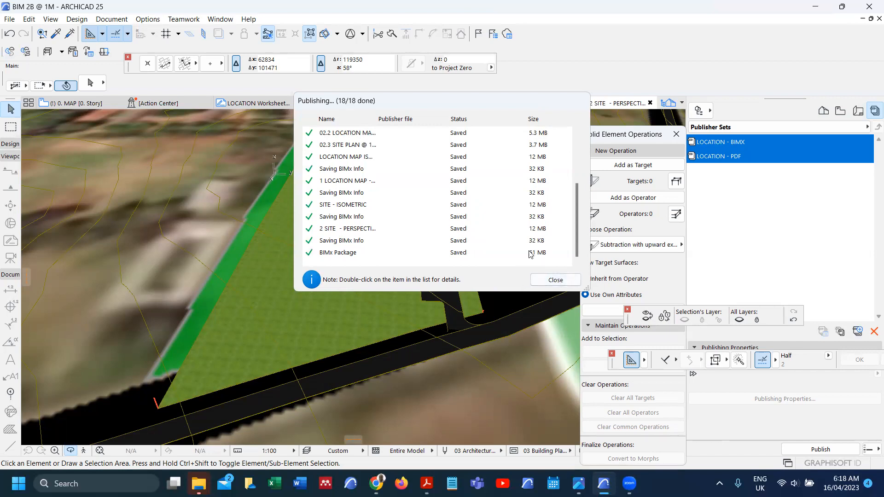
# Step: Confirm that the LOCATION MAP ISOMETRIC and Saving BIMx Info items published successfully, then close the publishing report
pyautogui.click(363, 256)
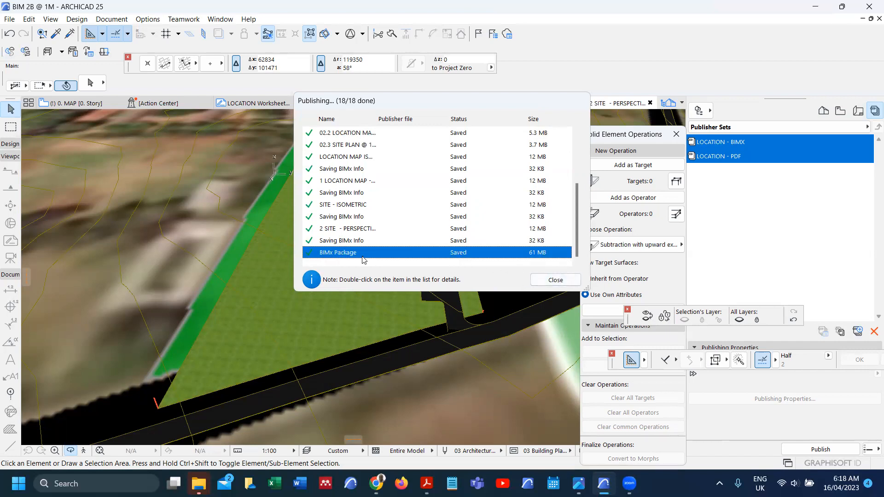
pyautogui.doubleClick(359, 157)
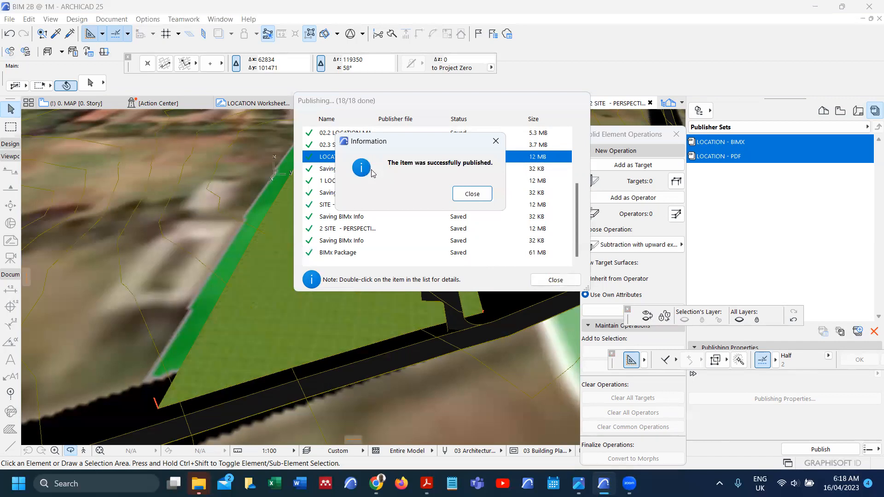
pyautogui.click(462, 193)
pyautogui.doubleClick(361, 241)
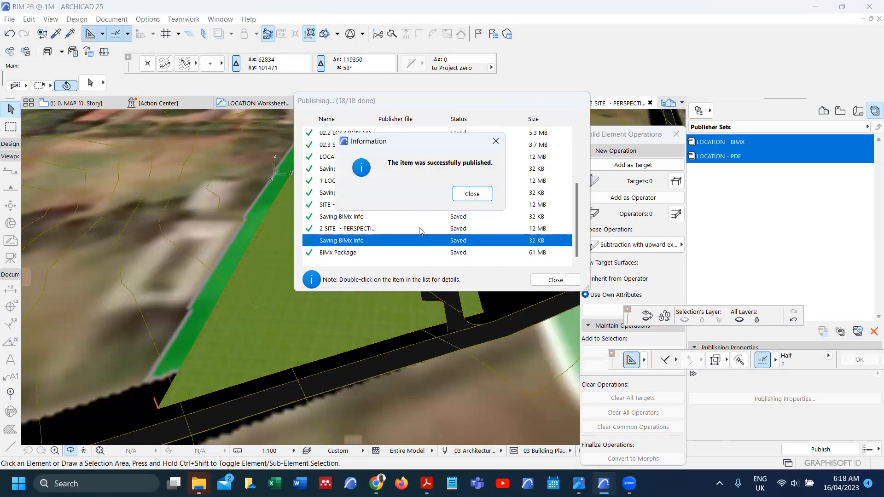
pyautogui.click(483, 197)
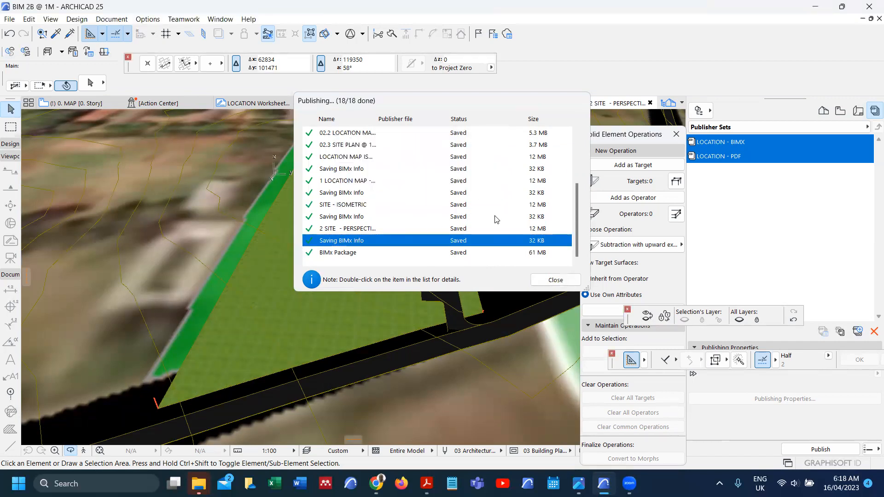
pyautogui.click(556, 280)
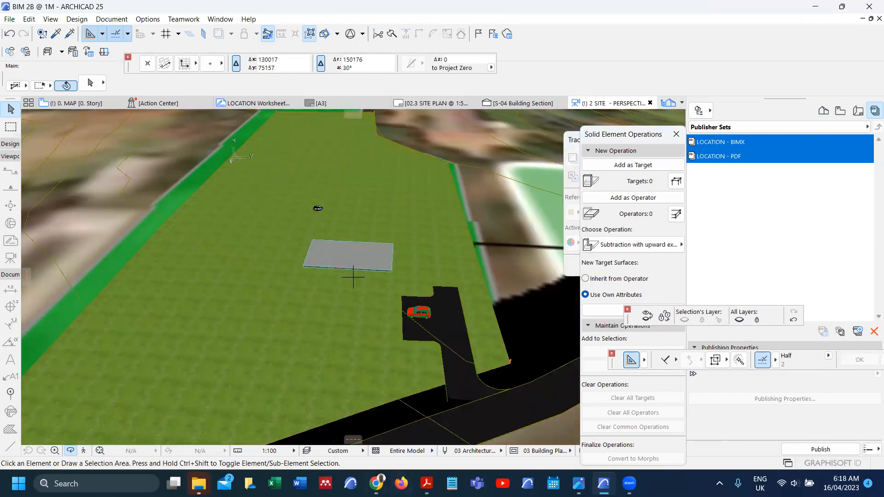
pyautogui.moveTo(198, 483)
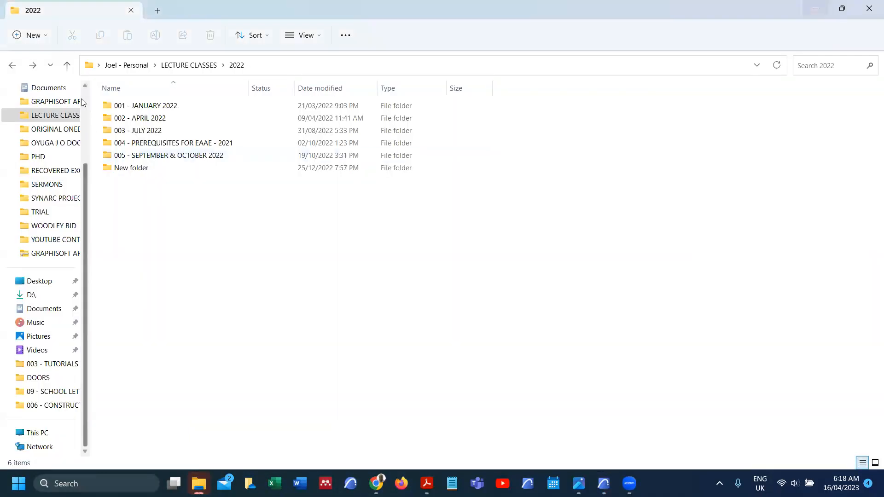
# Step: Navigate from LECTURE CLASSES through 2023, 002 - APRIL 2023 and 001 - TUK into 002 - BIM 2B
pyautogui.click(69, 68)
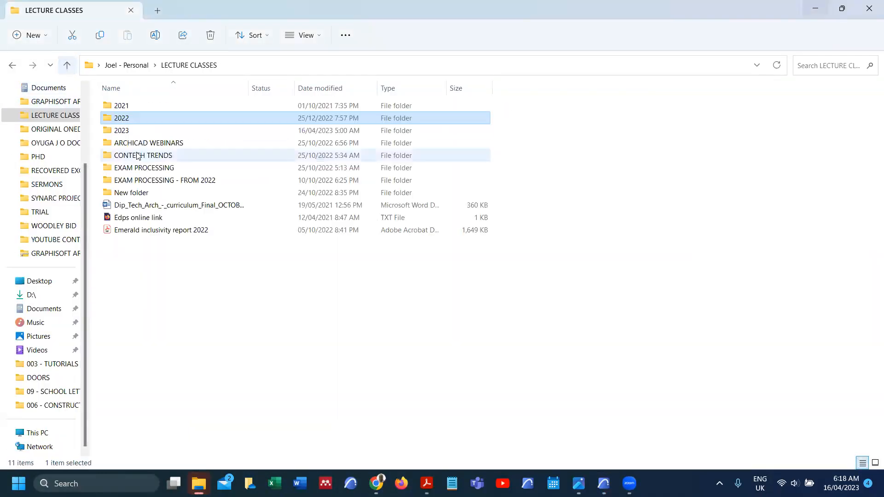
pyautogui.doubleClick(137, 132)
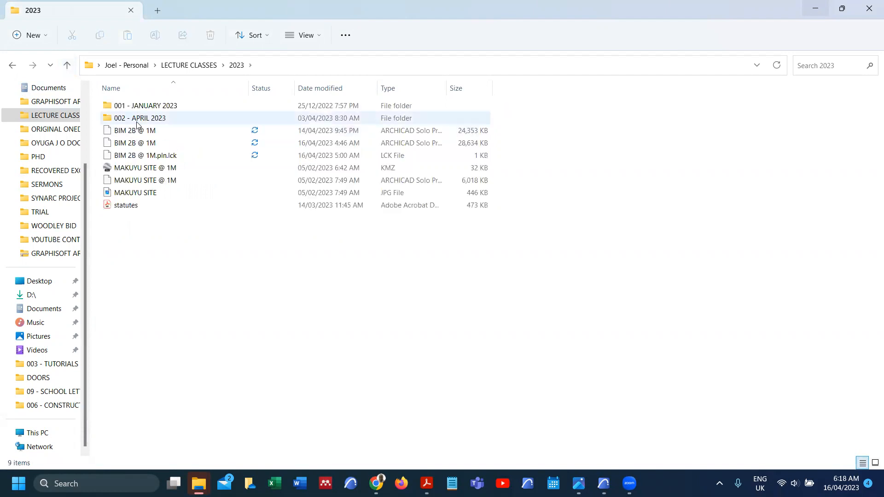
pyautogui.doubleClick(140, 121)
pyautogui.doubleClick(143, 106)
pyautogui.doubleClick(156, 118)
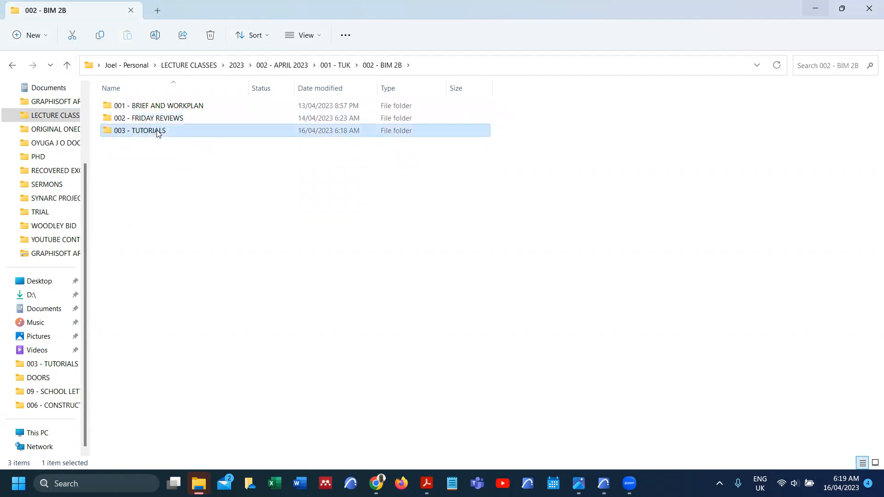
# Step: Enter 003 - TUTORIALS, widen the Name column, and open LOCATION MAP - d2.pdf
pyautogui.doubleClick(158, 131)
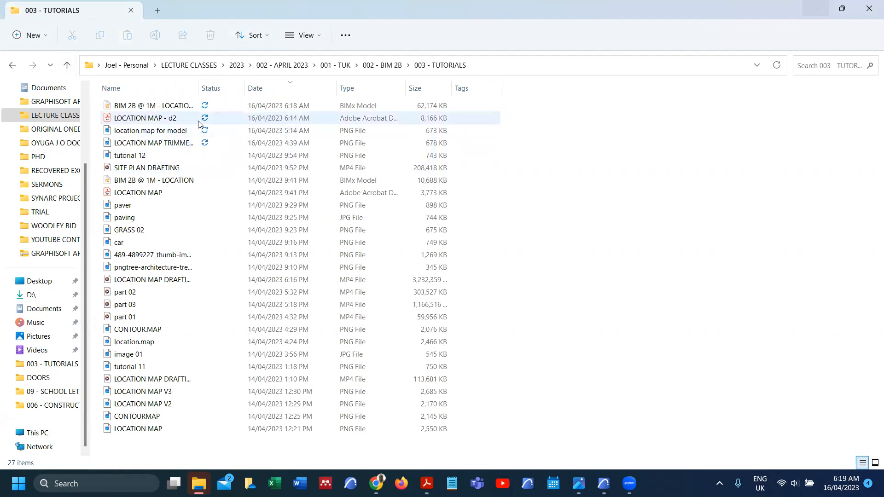
pyautogui.doubleClick(198, 88)
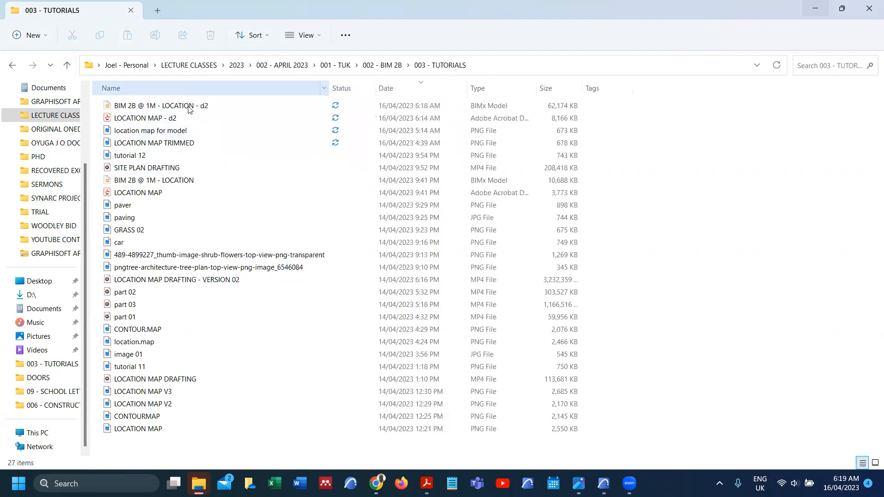
pyautogui.doubleClick(182, 119)
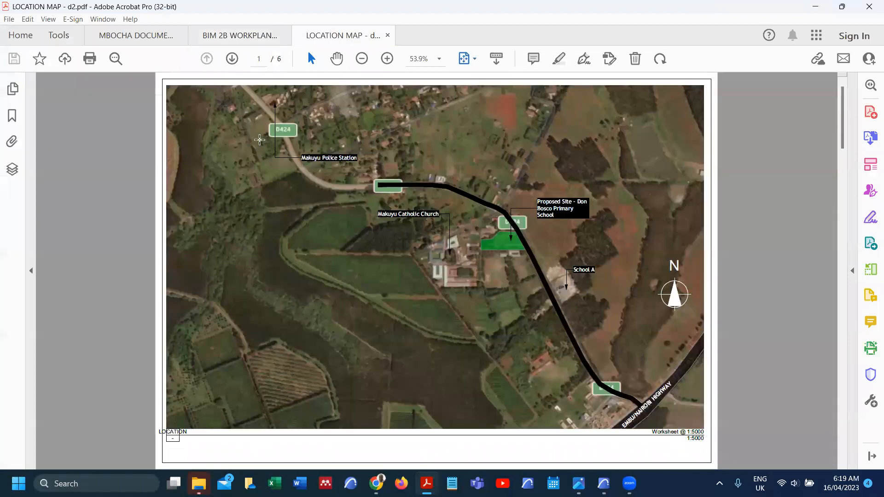
# Step: Flip between the location map and site plan, then advance to the 3-D aerial site model page
pyautogui.click(233, 60)
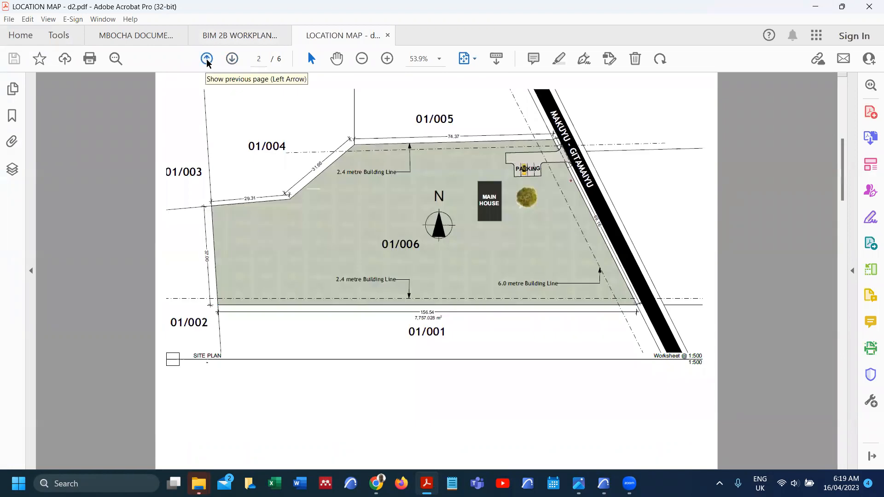
pyautogui.click(207, 59)
pyautogui.scroll(-1, 290, 176)
pyautogui.scroll(1, 289, 177)
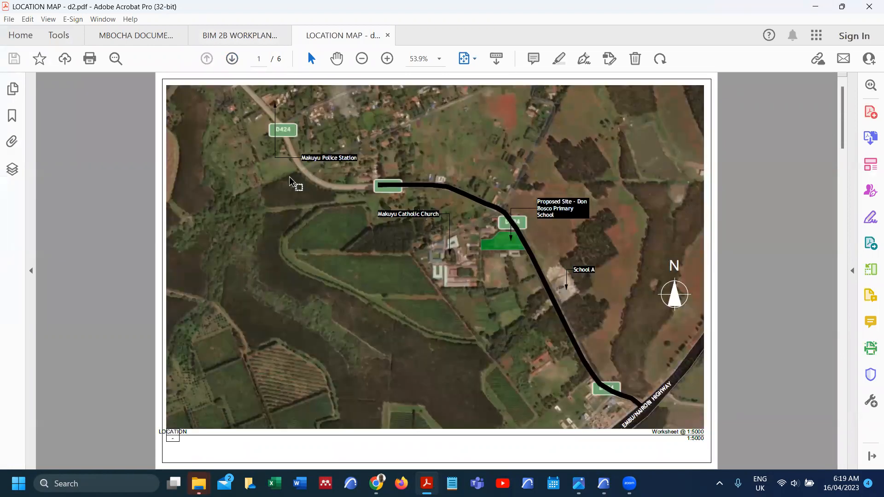
pyautogui.click(232, 57)
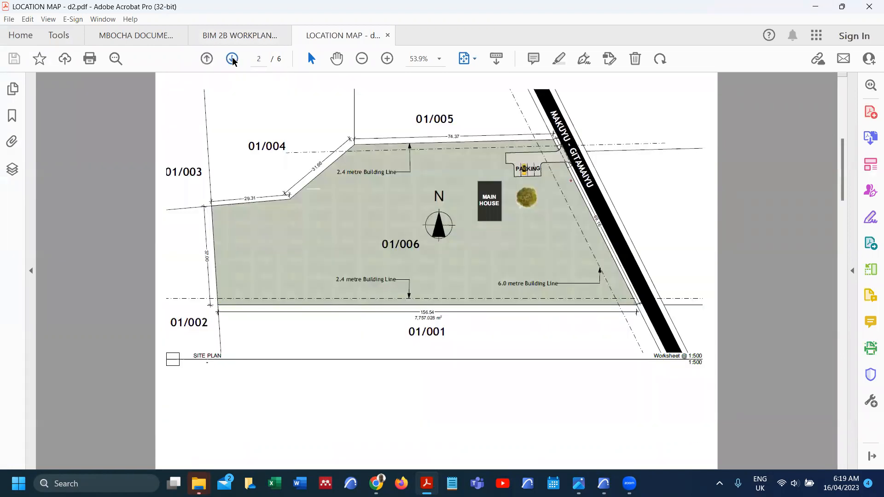
pyautogui.click(232, 58)
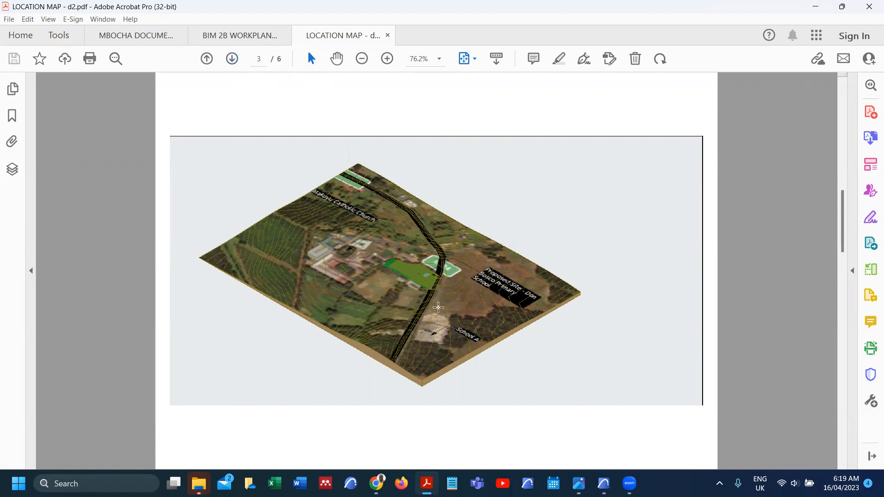
# Step: Zoom on the 3-D maps while paging through the perspective and close-up views to page 6
pyautogui.keyDown('ctrl'); pyautogui.scroll(1, 435, 309); pyautogui.keyUp('ctrl')
pyautogui.keyDown('ctrl'); pyautogui.scroll(1, 434, 311); pyautogui.keyUp('ctrl')
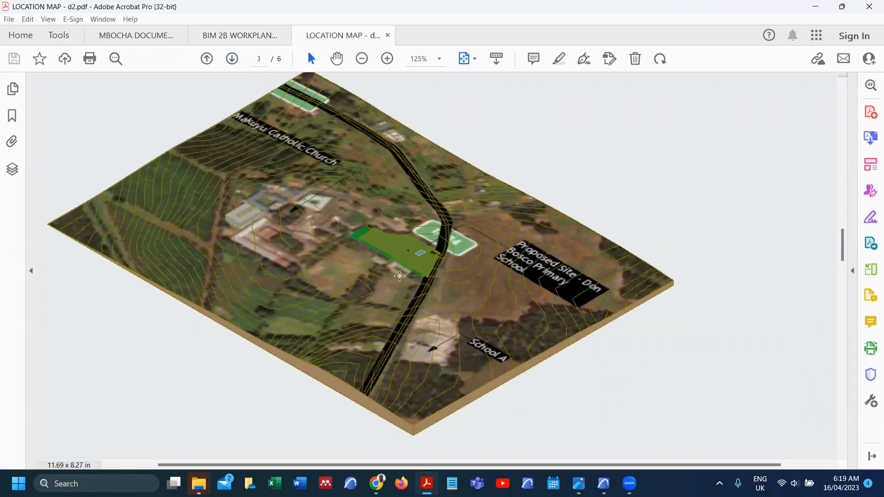
pyautogui.click(233, 58)
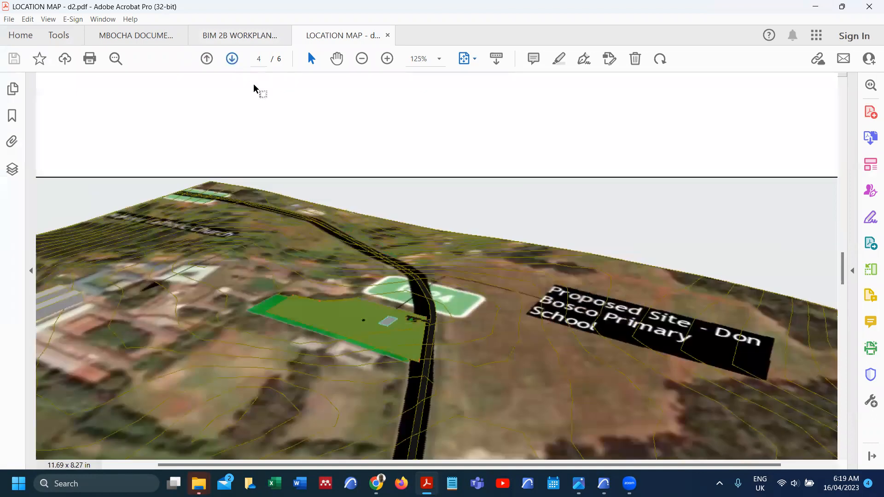
pyautogui.scroll(-3, 319, 179)
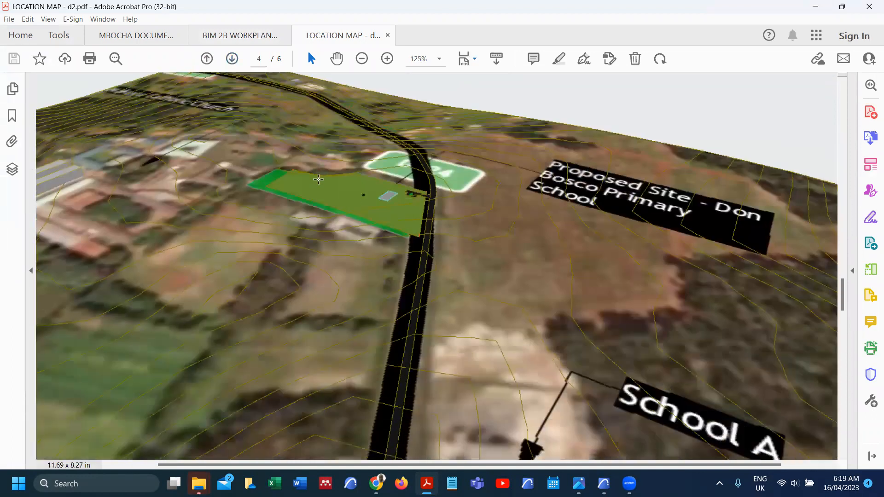
pyautogui.keyDown('ctrl'); pyautogui.scroll(-1, 319, 179); pyautogui.keyUp('ctrl')
pyautogui.keyDown('ctrl'); pyautogui.scroll(-2, 319, 179); pyautogui.keyUp('ctrl')
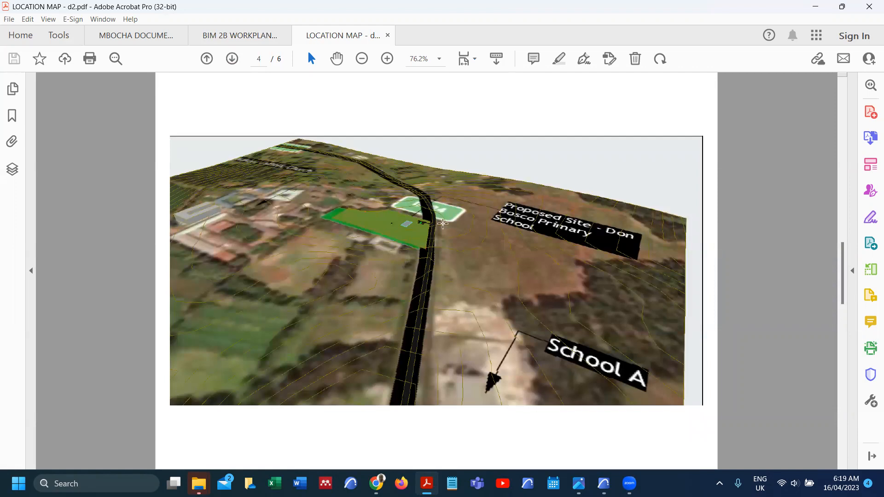
pyautogui.click(235, 59)
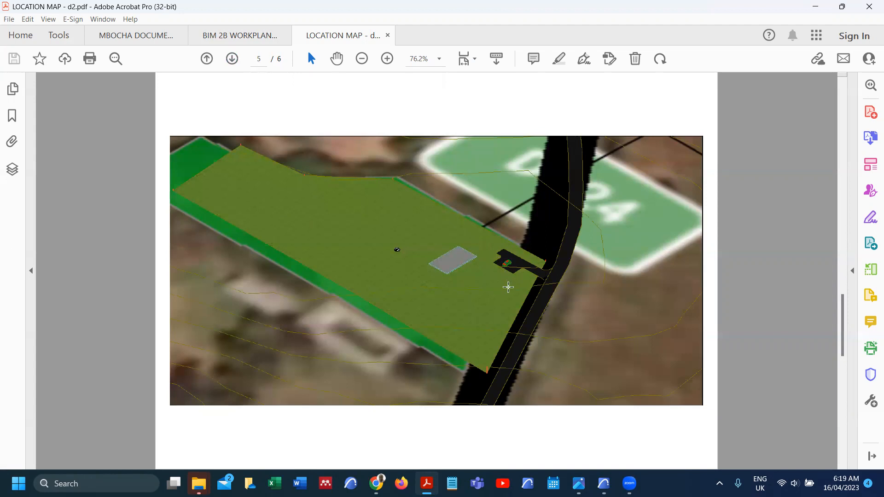
pyautogui.click(233, 59)
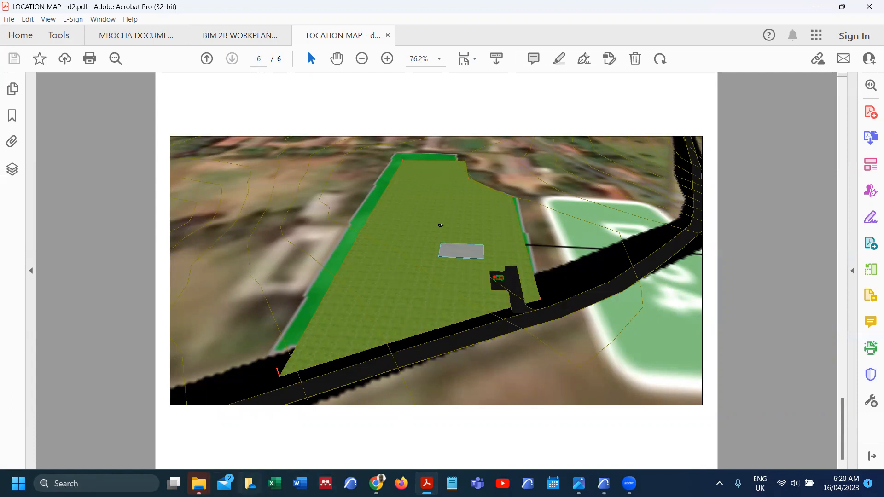
# Step: Open the BIM 2B @ 1M - LOCATION - d2 hyper-model in BIMx and select LOCATION MAP ISOMETRIC
pyautogui.moveTo(199, 484)
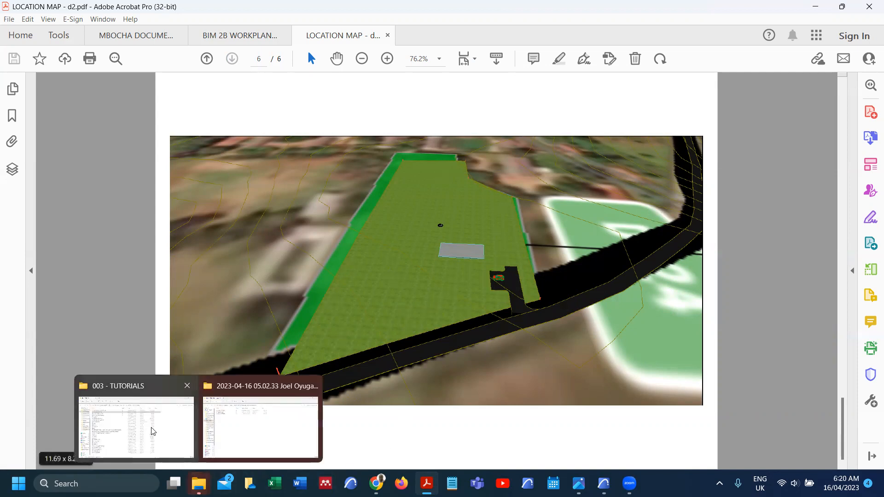
pyautogui.click(137, 429)
pyautogui.click(202, 107)
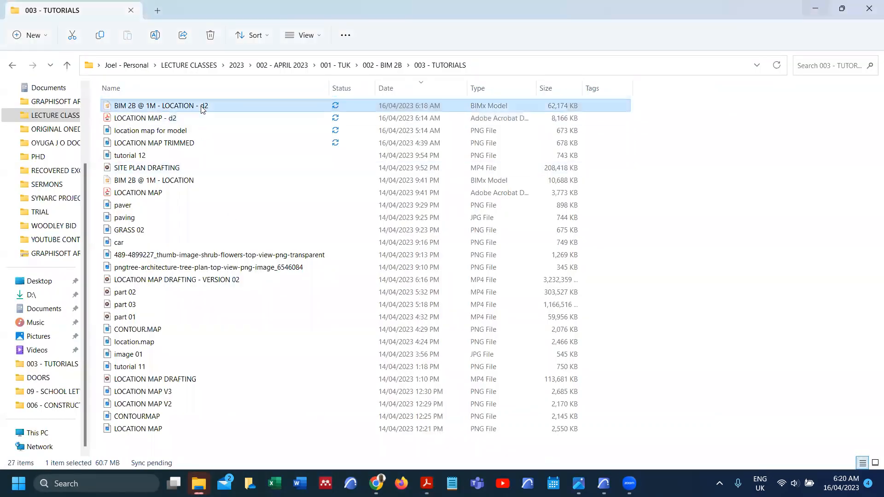
pyautogui.doubleClick(202, 107)
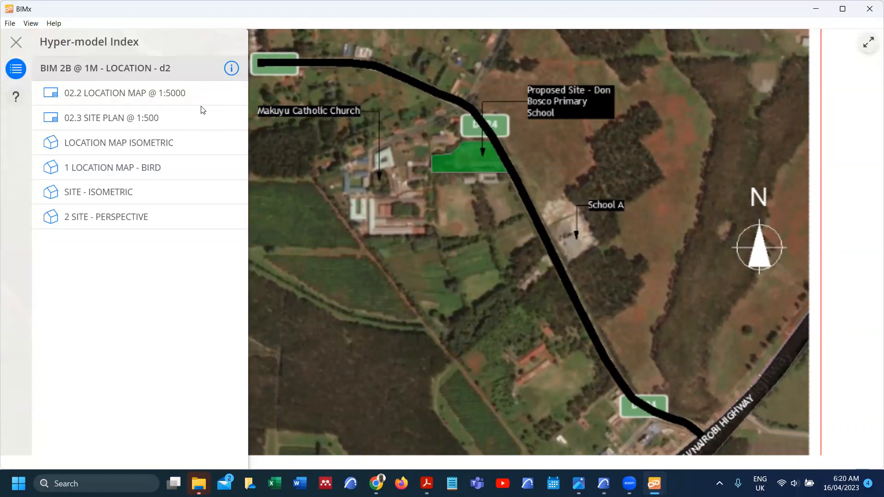
pyautogui.click(166, 143)
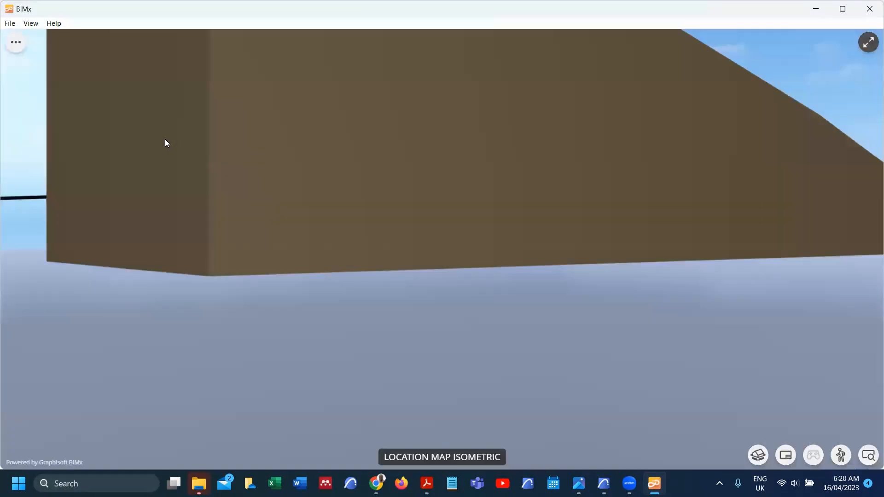
# Step: Zoom and orbit onto the aerial site map with the road vertical, tilted toward the horizon
pyautogui.scroll(-6, 339, 255)
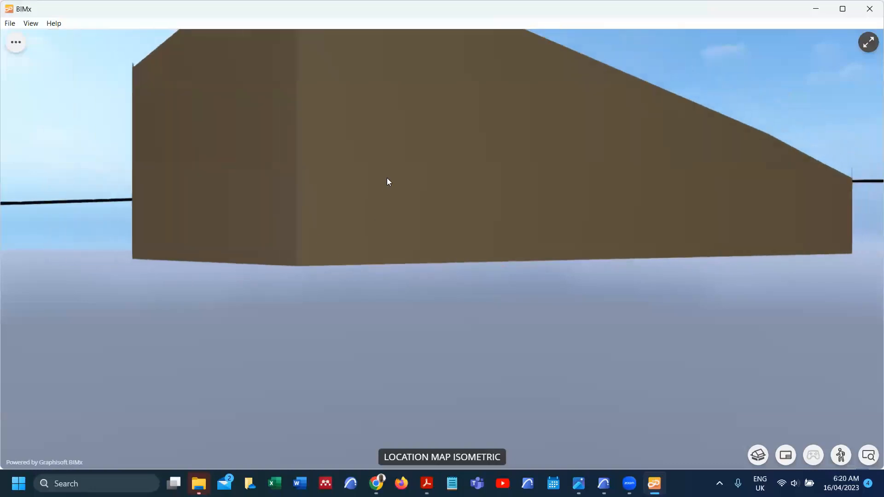
pyautogui.moveTo(389, 186); pyautogui.dragTo(380, 332)
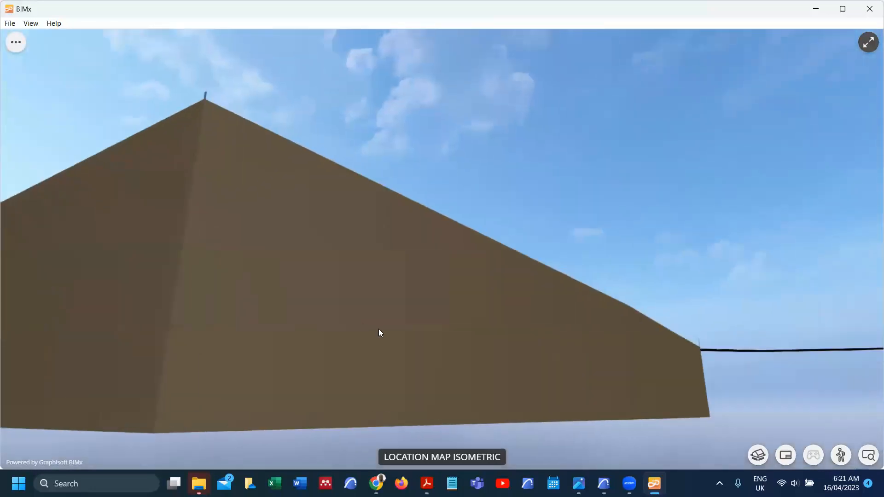
pyautogui.scroll(-8, 505, 287)
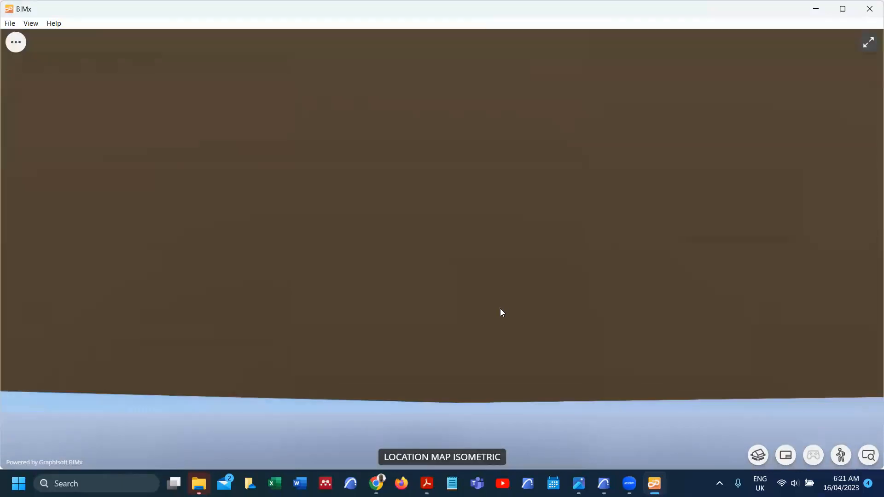
pyautogui.scroll(-10, 497, 323)
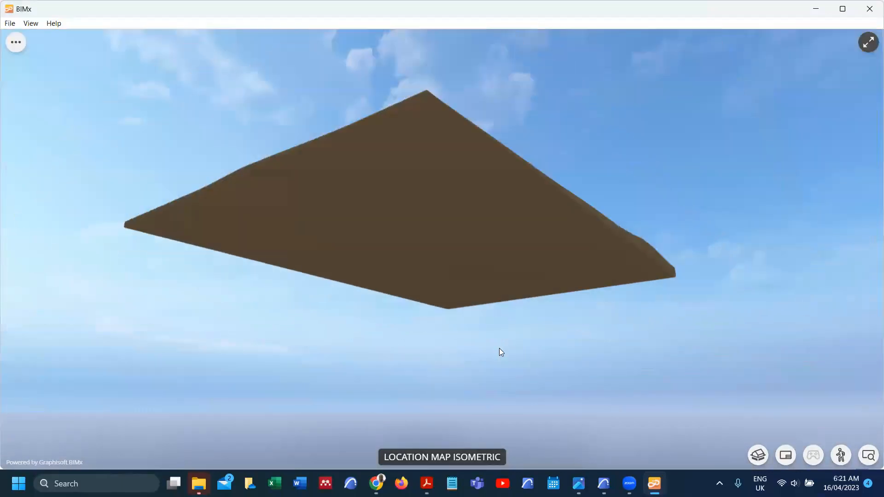
pyautogui.moveTo(465, 224); pyautogui.dragTo(438, 280)
pyautogui.scroll(10, 418, 237)
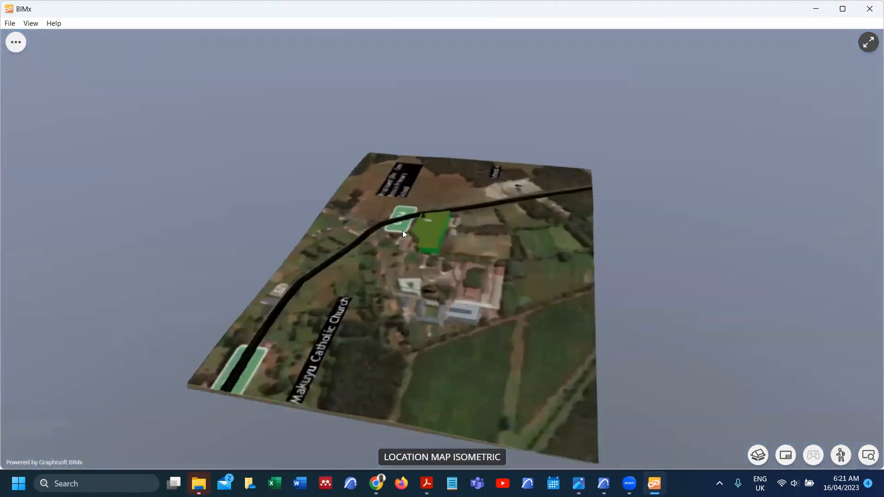
pyautogui.scroll(10, 401, 222)
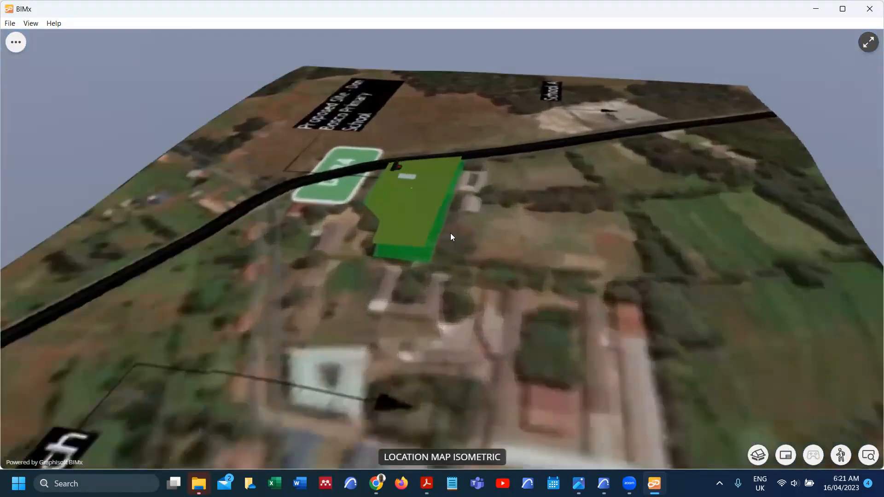
pyautogui.moveTo(452, 237); pyautogui.dragTo(538, 251)
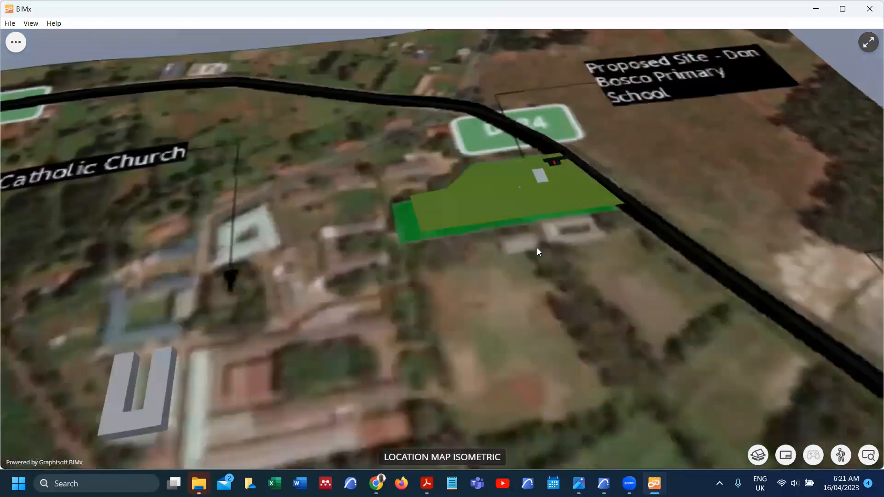
pyautogui.moveTo(388, 251); pyautogui.dragTo(631, 375)
pyautogui.scroll(5, 632, 380)
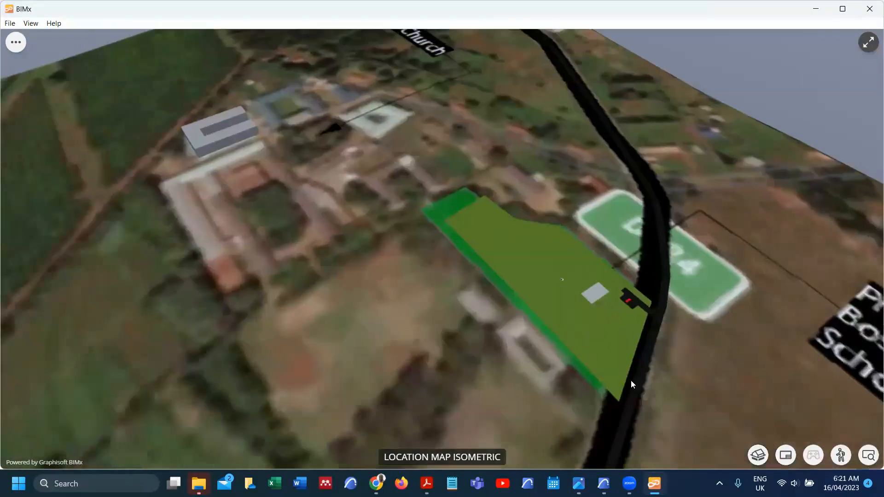
pyautogui.moveTo(587, 336); pyautogui.dragTo(706, 373)
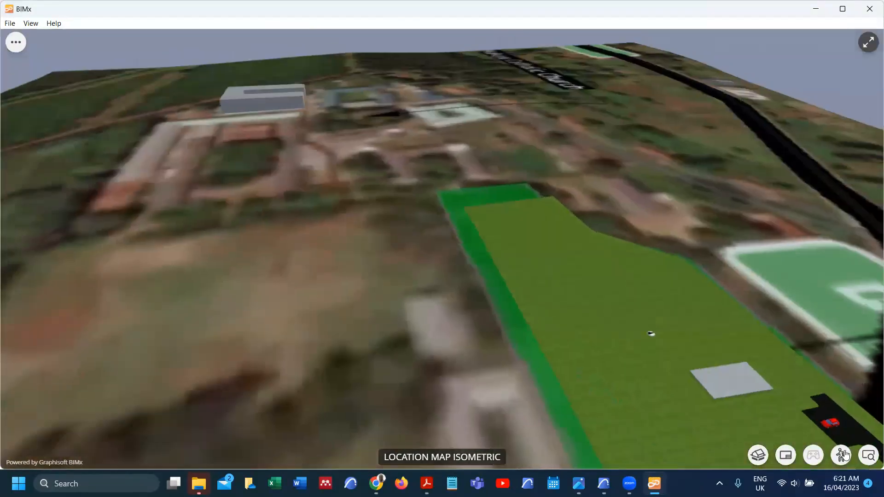
# Step: Enter walk mode with E, drop to ground level, and walk along the road toward the pole
pyautogui.press('e')
pyautogui.press('s')
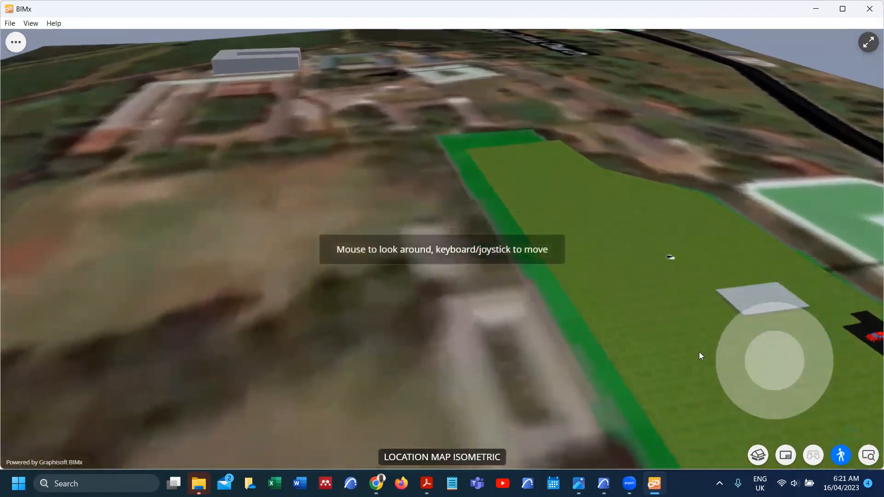
pyautogui.press('s')
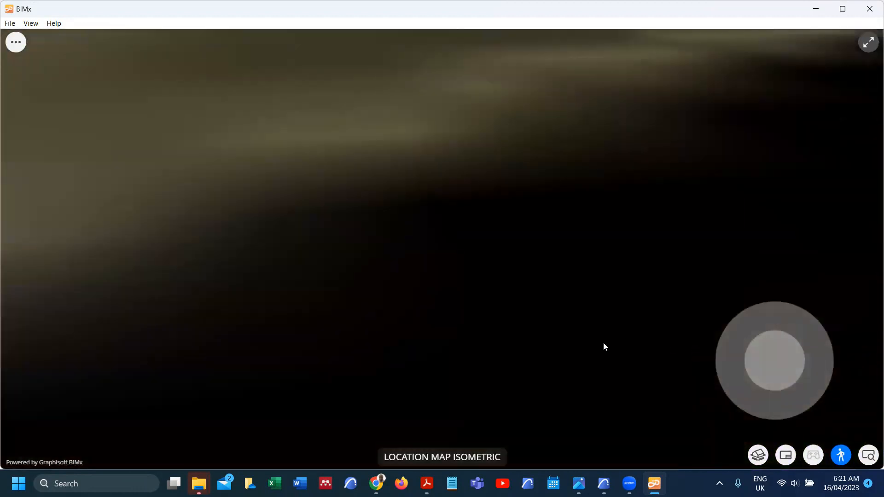
pyautogui.moveTo(778, 355); pyautogui.dragTo(695, 243)
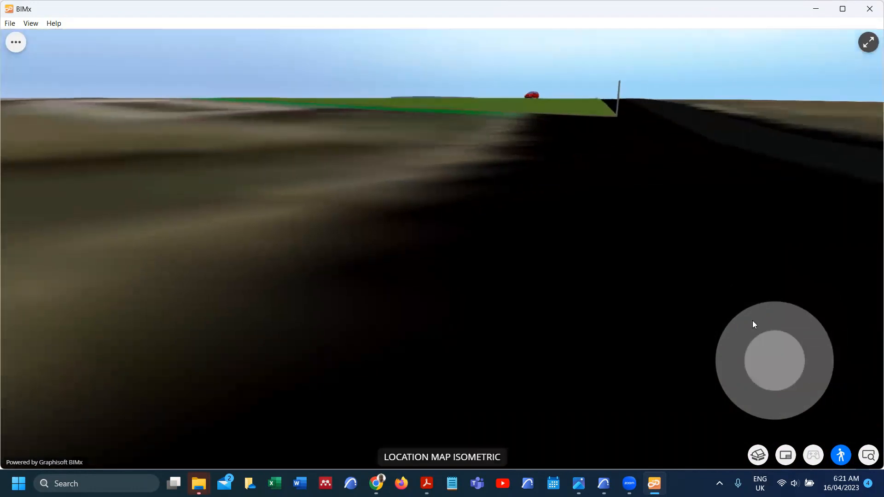
pyautogui.click(784, 357)
pyautogui.moveTo(784, 357); pyautogui.dragTo(790, 36)
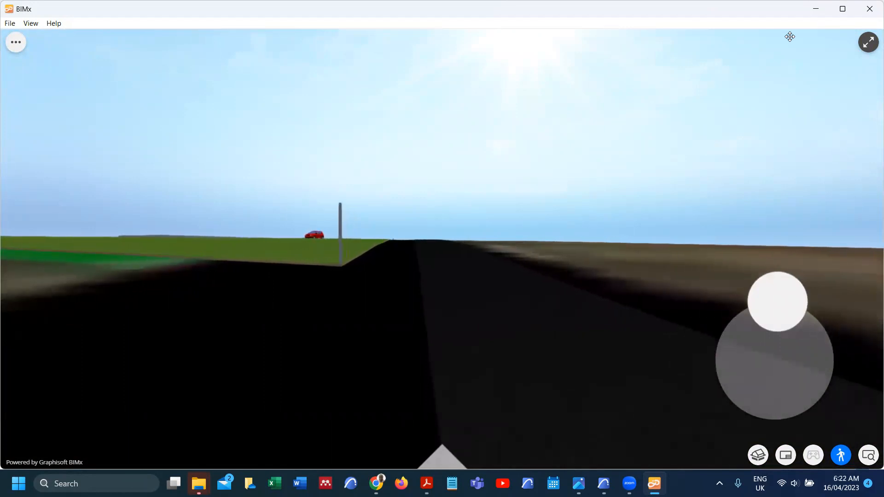
pyautogui.moveTo(790, 36); pyautogui.dragTo(791, 36)
# Step: Walk along the road past the red car, then turn left toward the grass and grey slab
pyautogui.moveTo(790, 36); pyautogui.dragTo(807, 37)
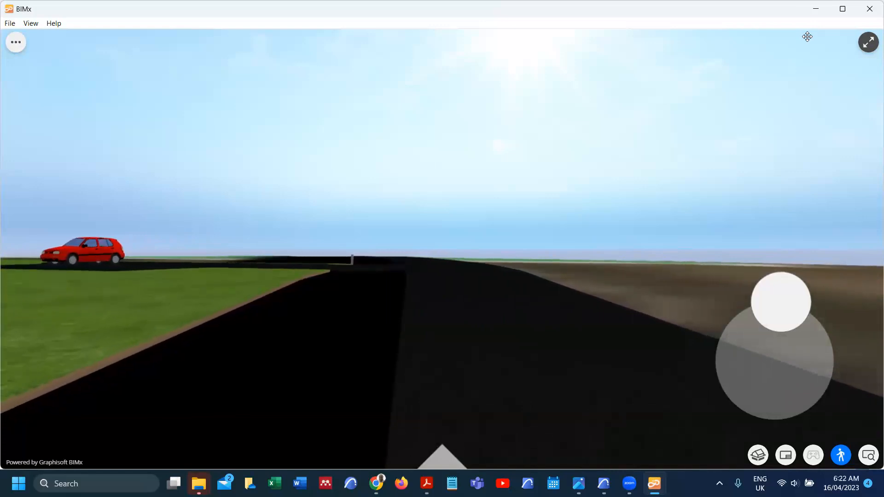
pyautogui.moveTo(807, 37)
pyautogui.mouseDown()
pyautogui.moveTo(768, 68)
pyautogui.moveTo(783, 191)
pyautogui.mouseUp()
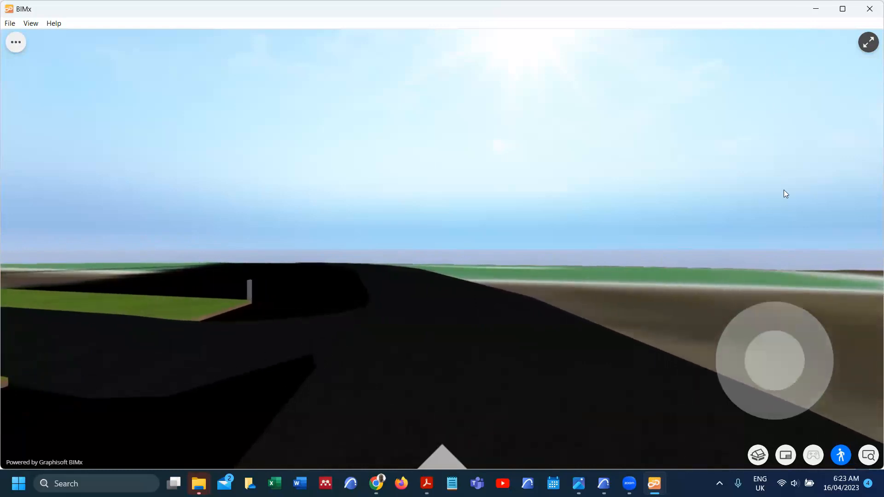
pyautogui.moveTo(774, 343); pyautogui.dragTo(749, 256)
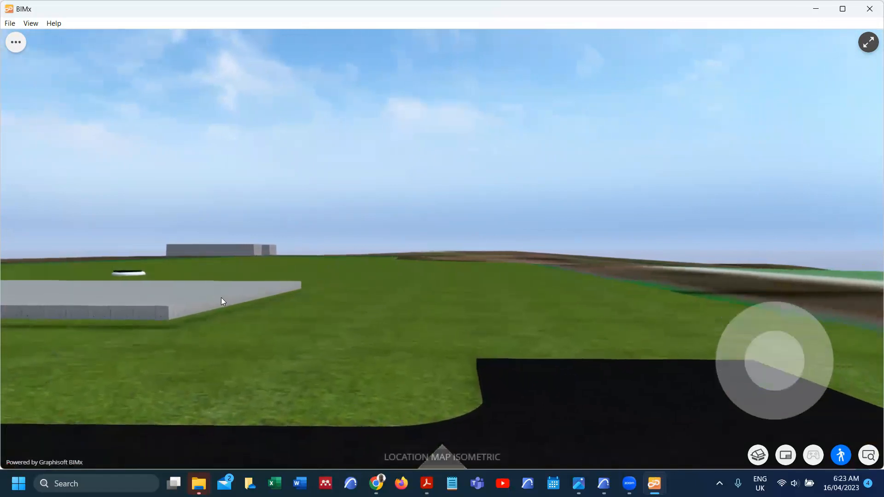